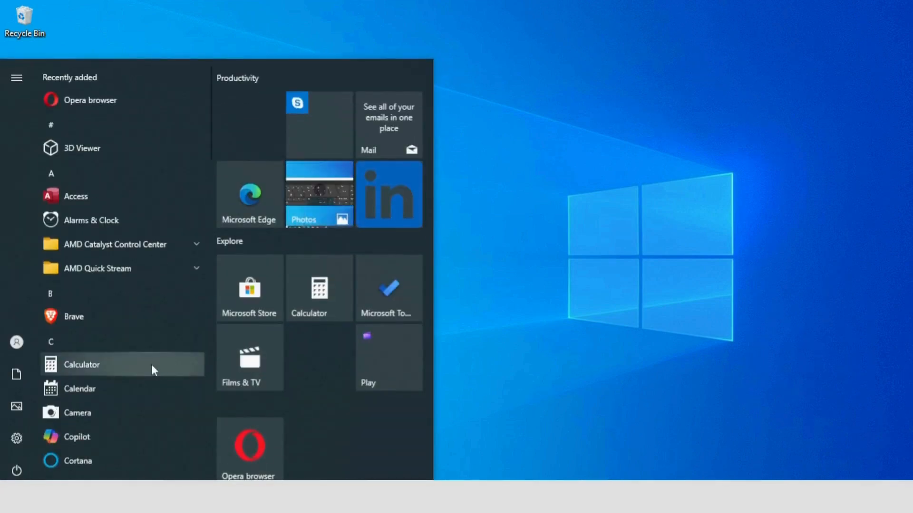
Search Windows for "word" and launch the Word app
scroll(151, 363, down, 4)
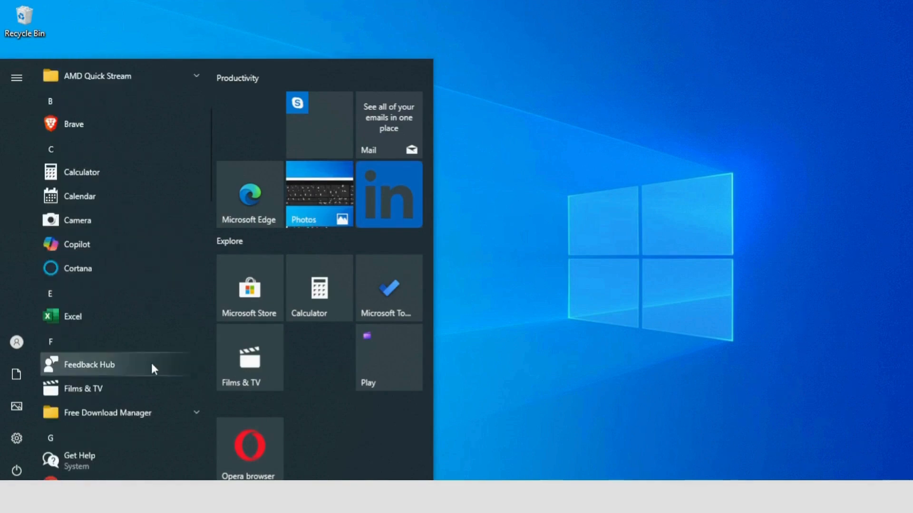
scroll(150, 361, up, 4)
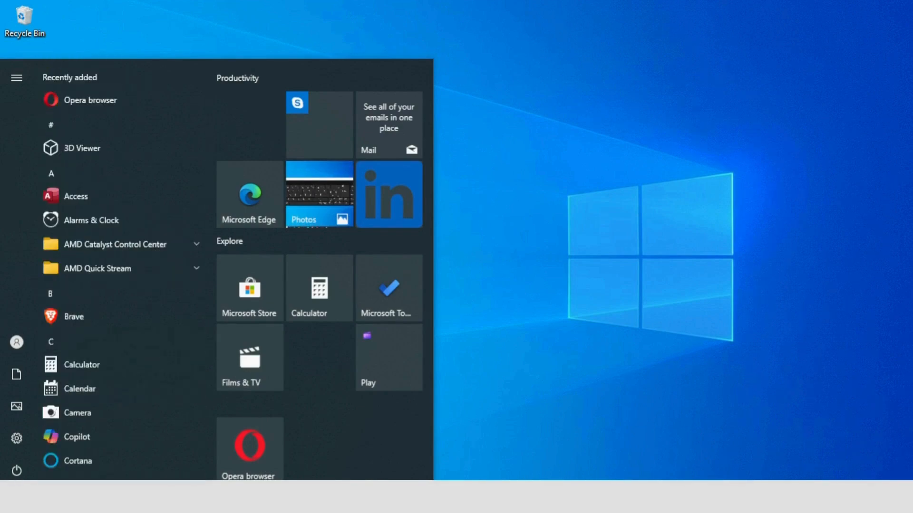
key(super+s)
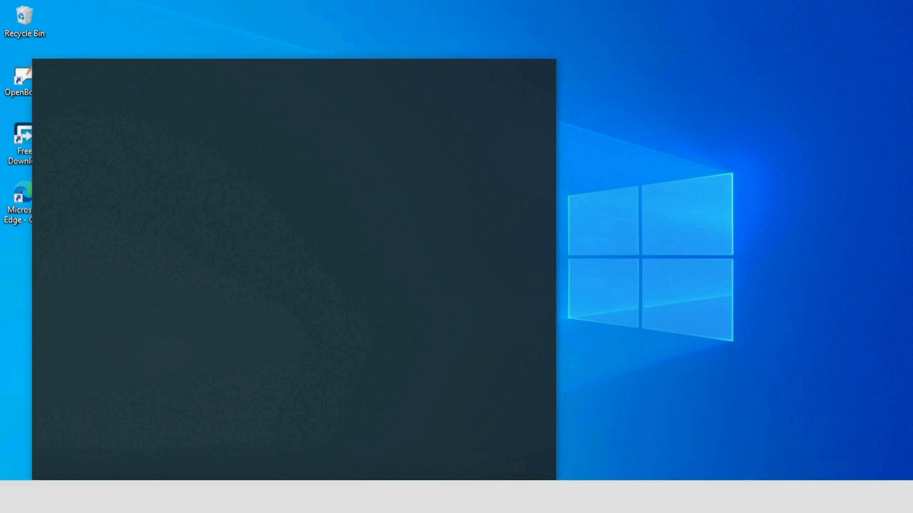
text(wor)
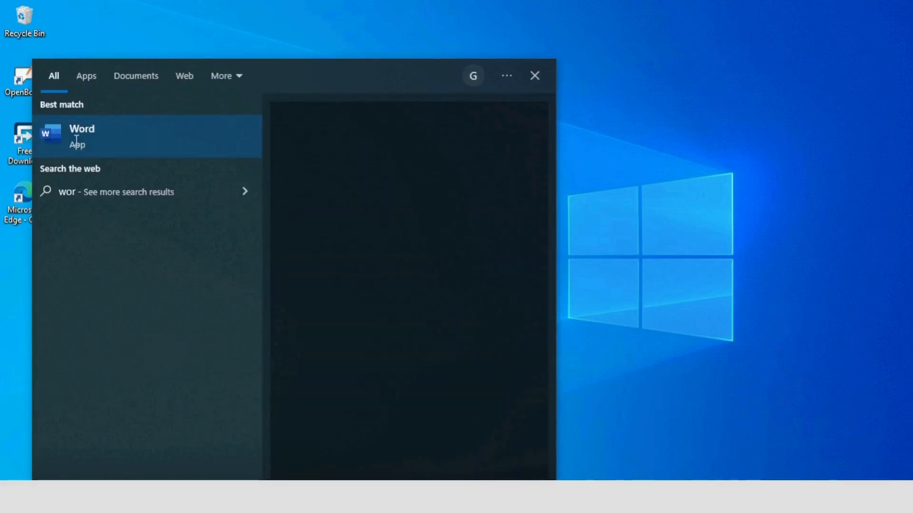
text(d)
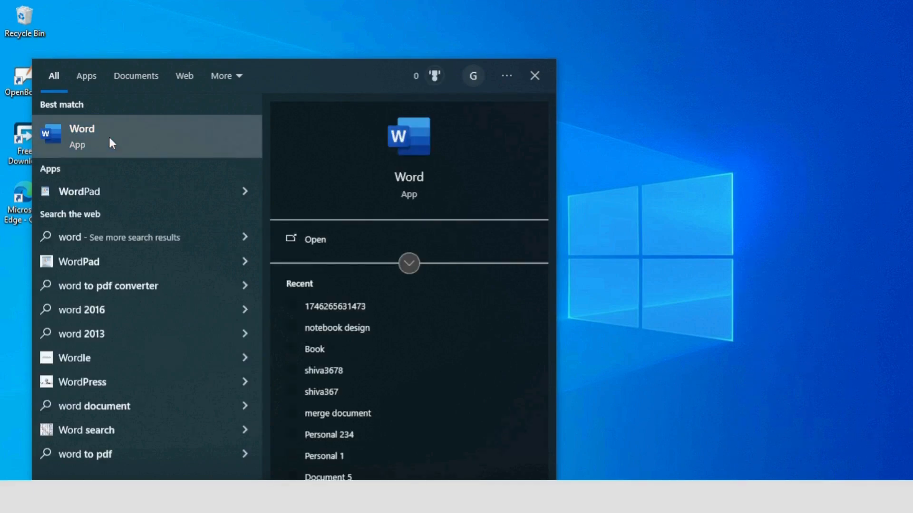
click(109, 139)
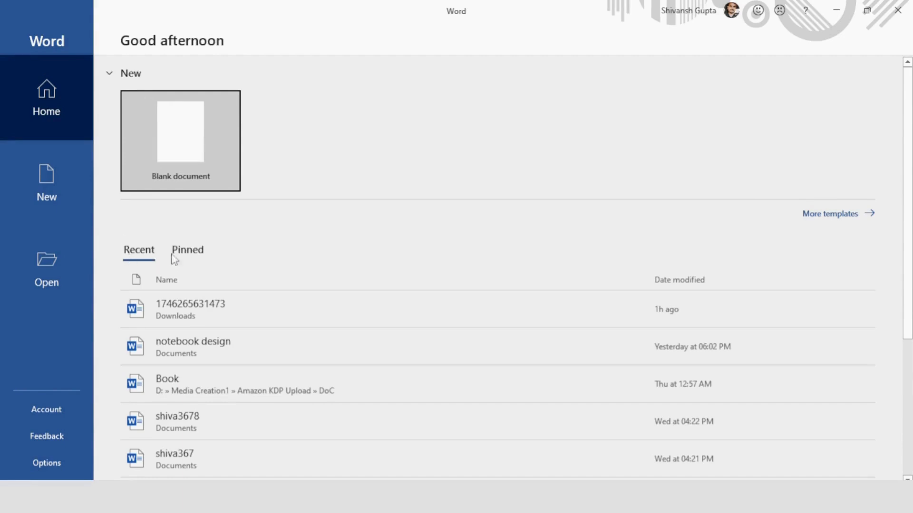
Open the full template page and search the online templates for "letter"
click(831, 215)
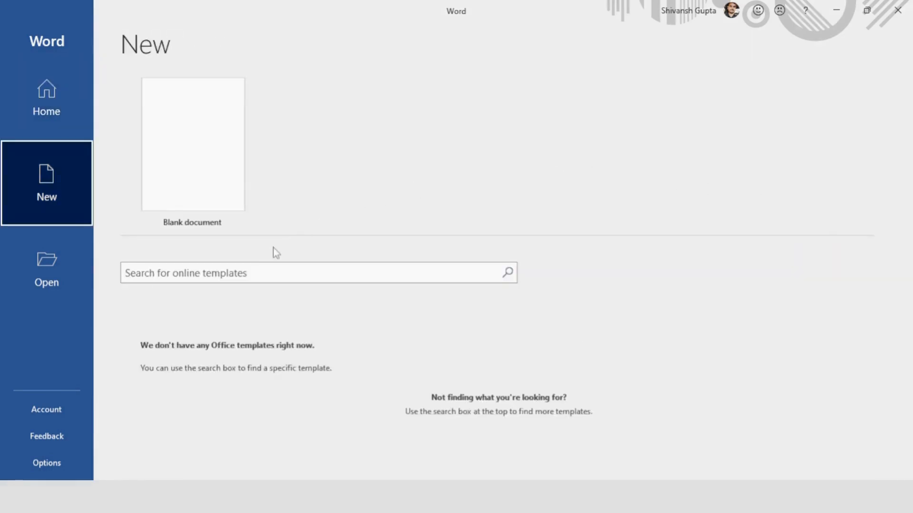
click(253, 273)
text(k)
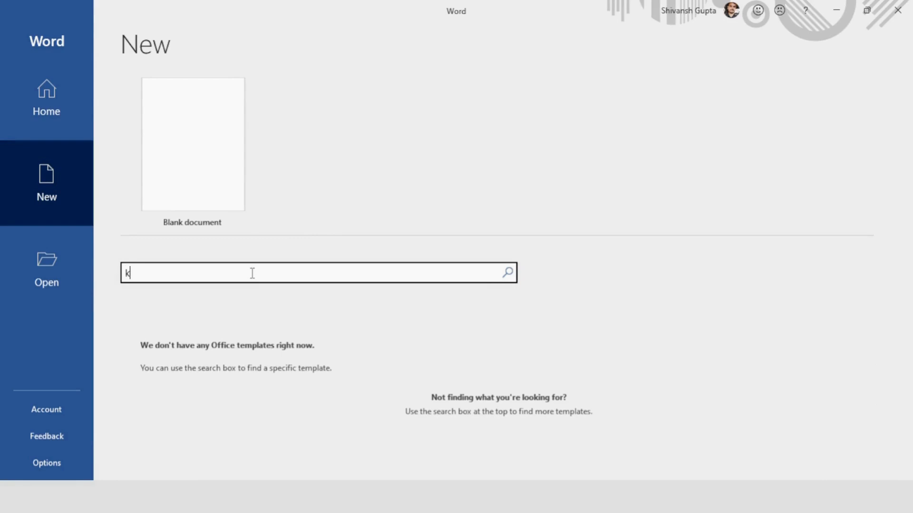
text(ecture)
key(BackSpace)
key(BackSpace)
key(BackSpace)
key(BackSpace)
key(BackSpace)
text(tter)
key(Return)
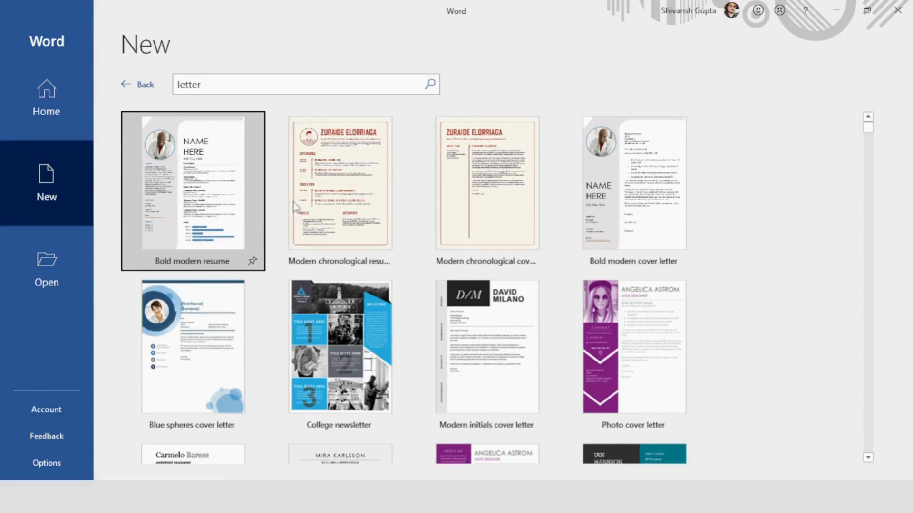
Browse the letter template results and return to the main page for new documents
scroll(410, 280, down, 2)
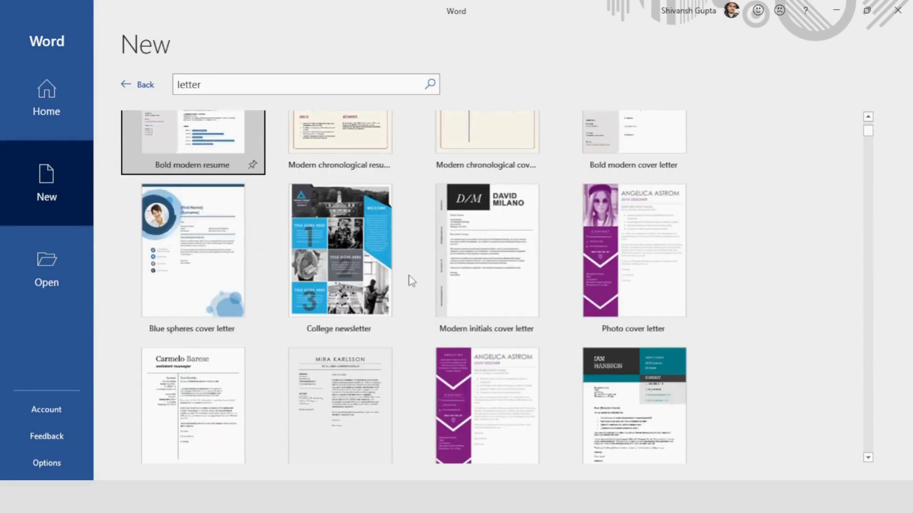
scroll(412, 281, up, 2)
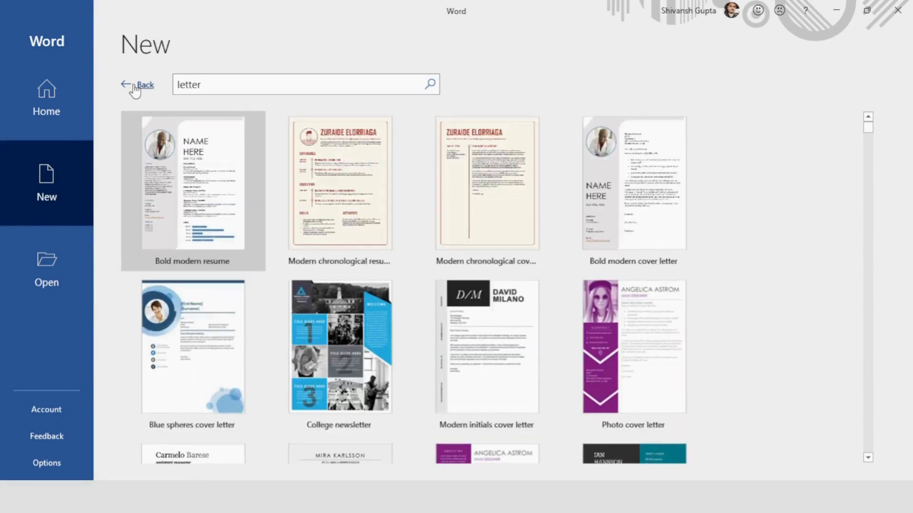
click(137, 86)
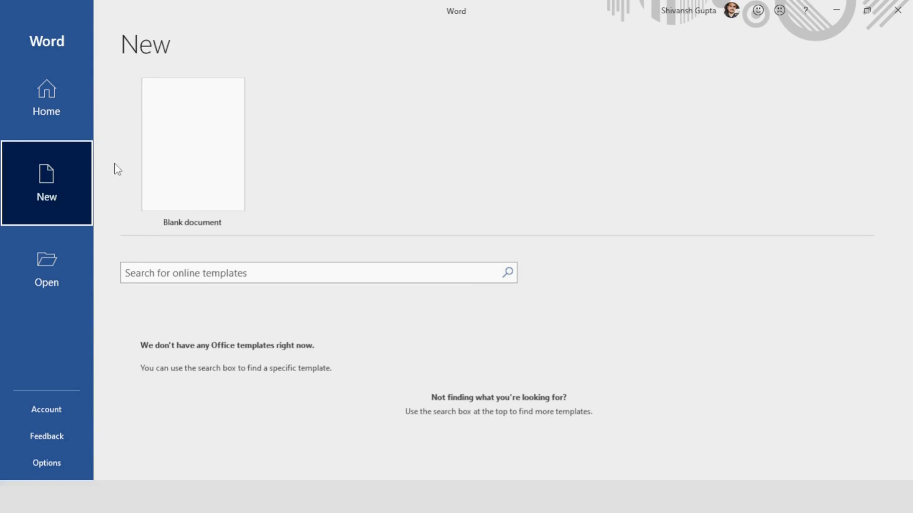
Create a new blank document and dismiss the Office update notice
click(54, 269)
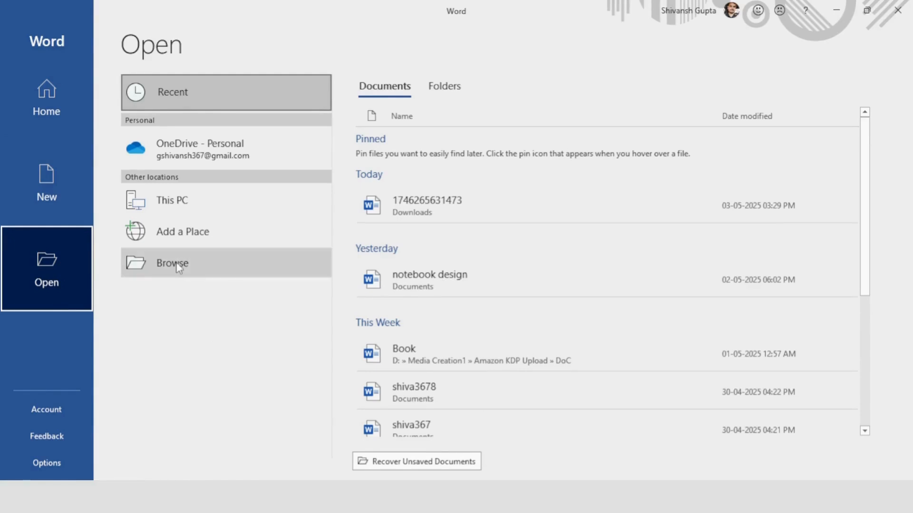
click(54, 108)
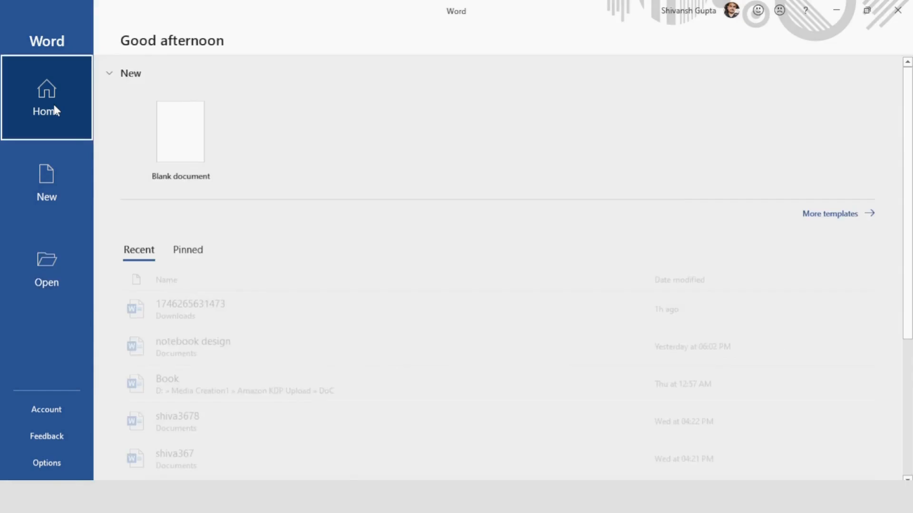
click(184, 148)
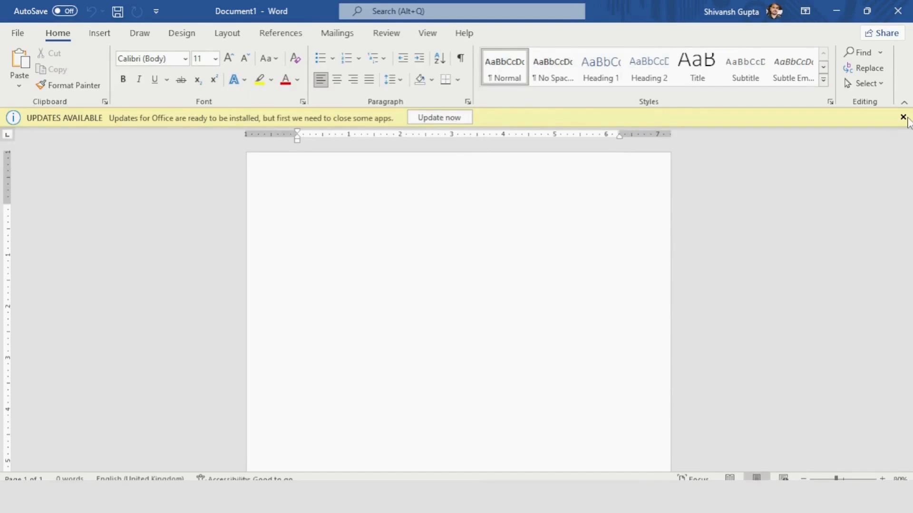
click(903, 118)
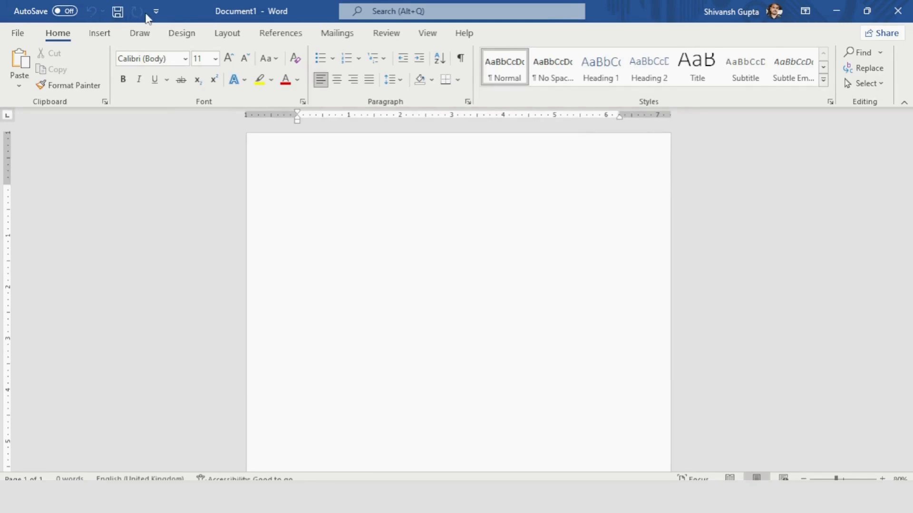
Look over the Quick Access Toolbar customization choices and the Design commands, ending back on the Home commands
click(156, 15)
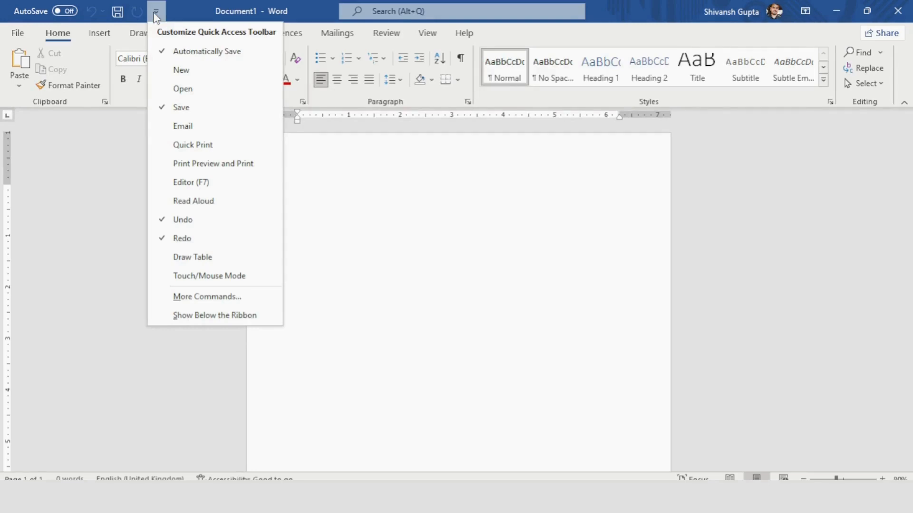
click(155, 13)
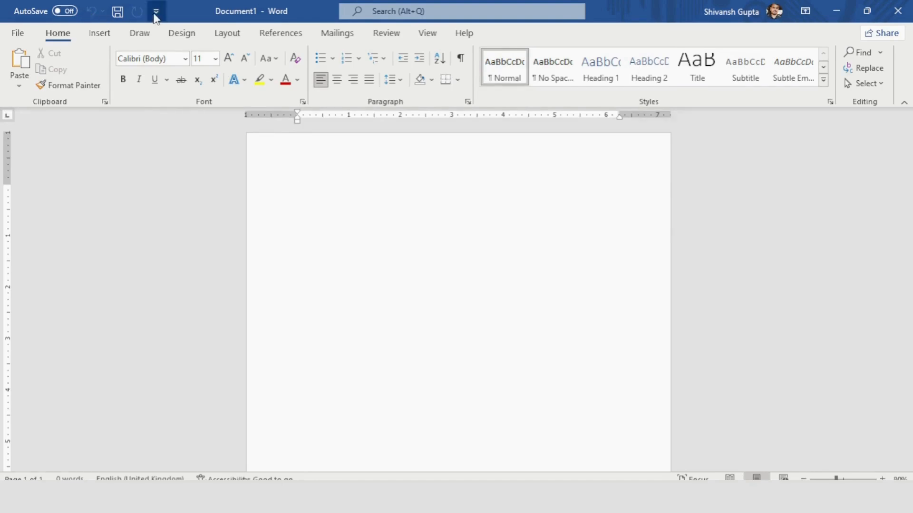
click(157, 12)
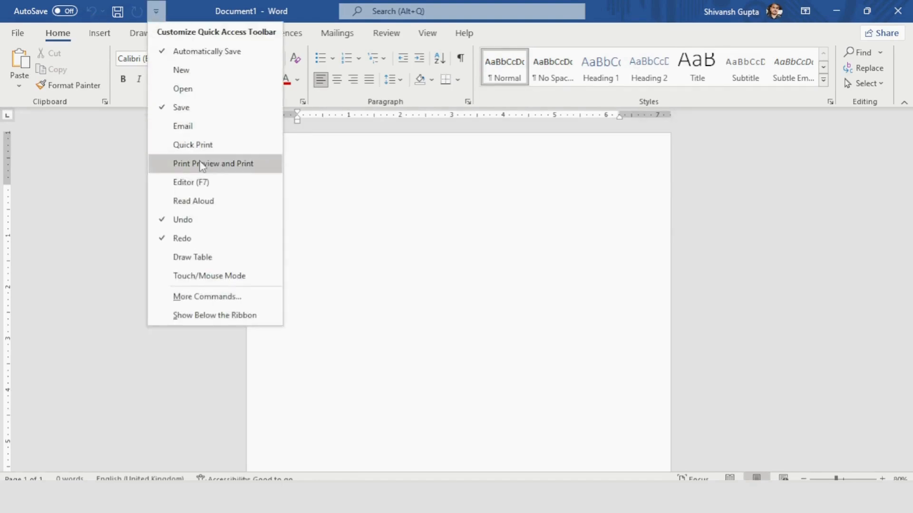
click(320, 206)
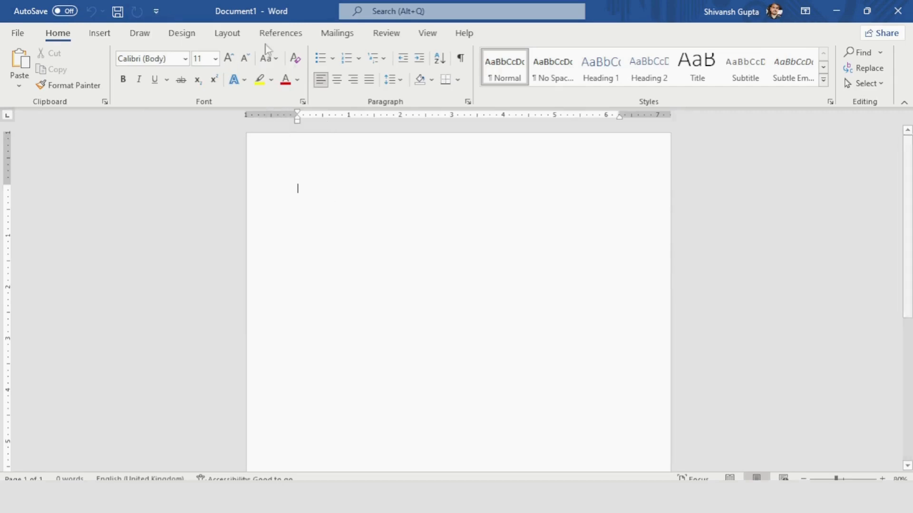
click(185, 41)
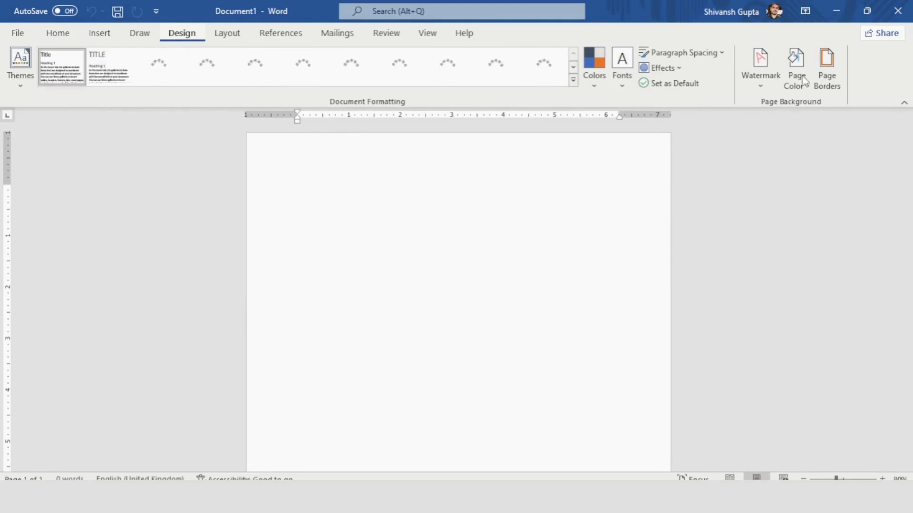
click(58, 35)
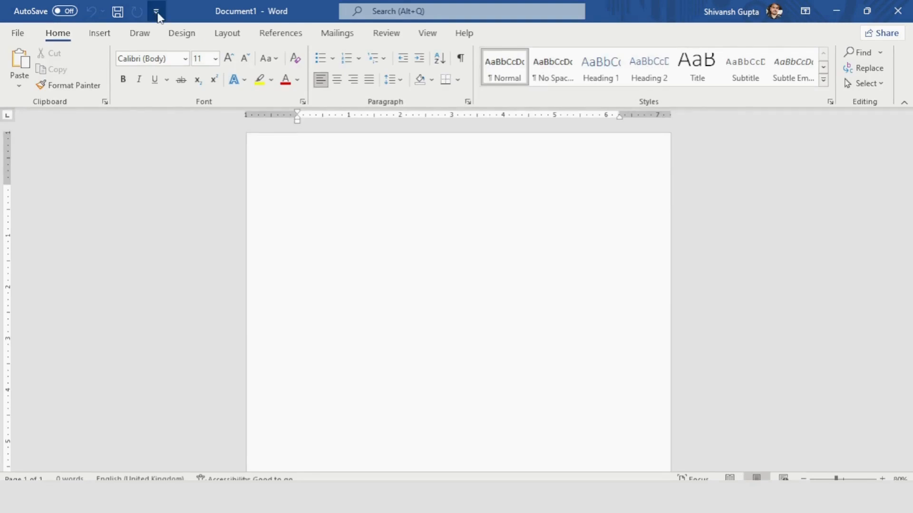
Remove Automatically Save from the Quick Access Toolbar and add it back
click(157, 12)
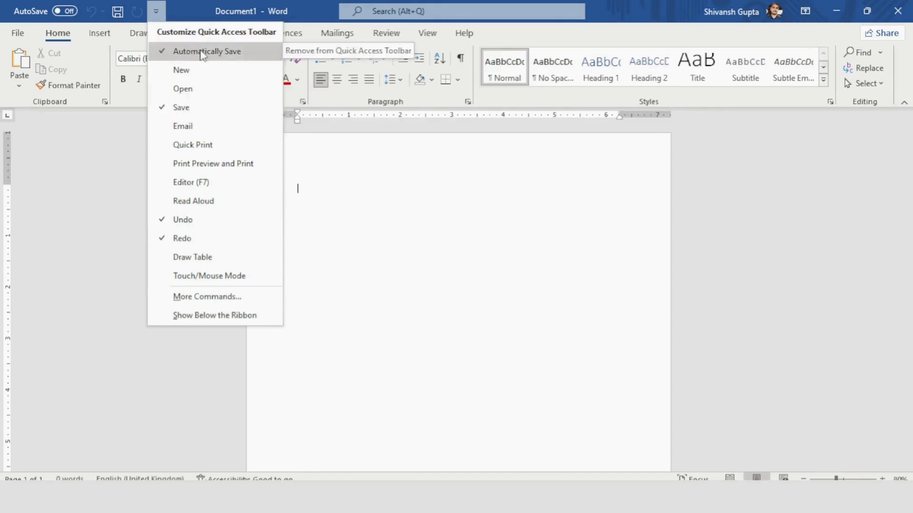
click(202, 51)
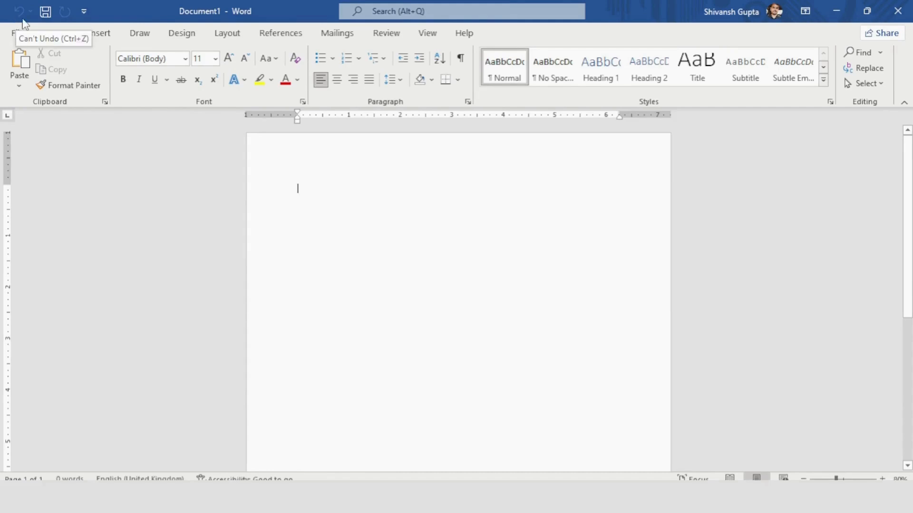
click(81, 12)
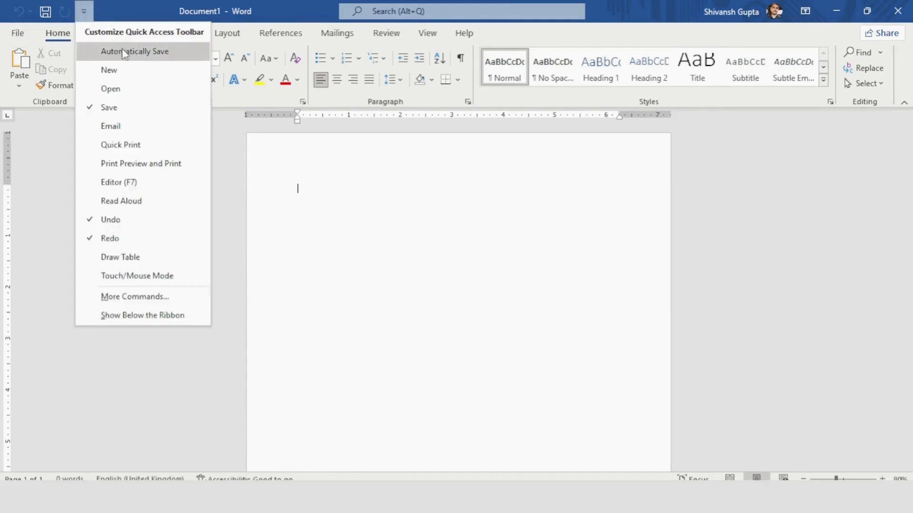
click(131, 50)
click(156, 12)
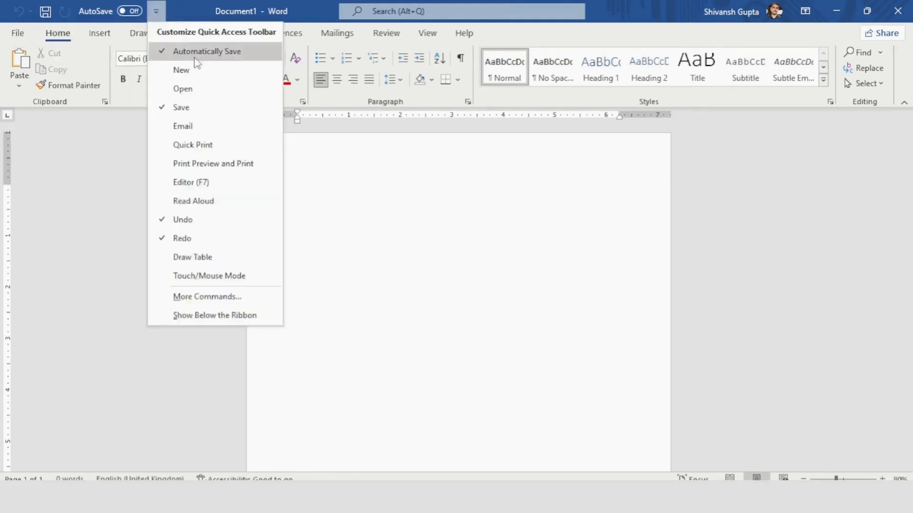
key(Escape)
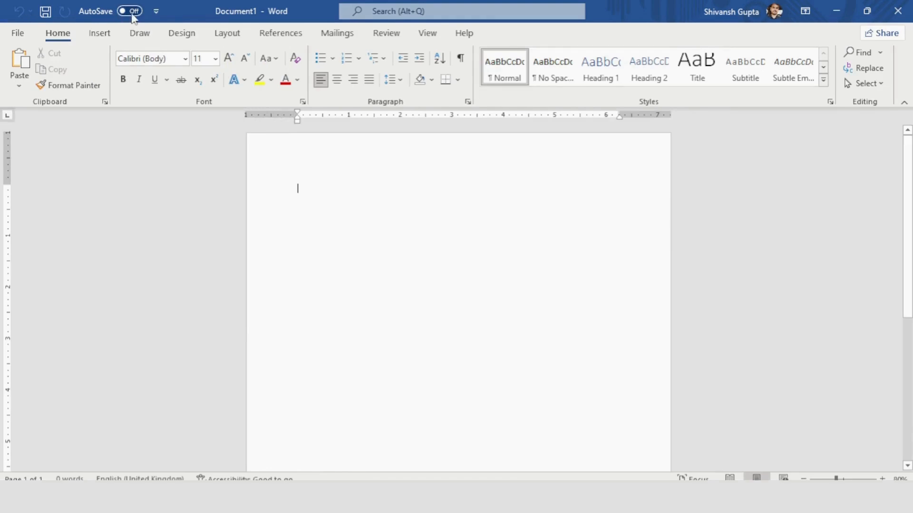
Add the Draw Table command from Popular Commands to the Quick Access Toolbar and apply the change
click(156, 11)
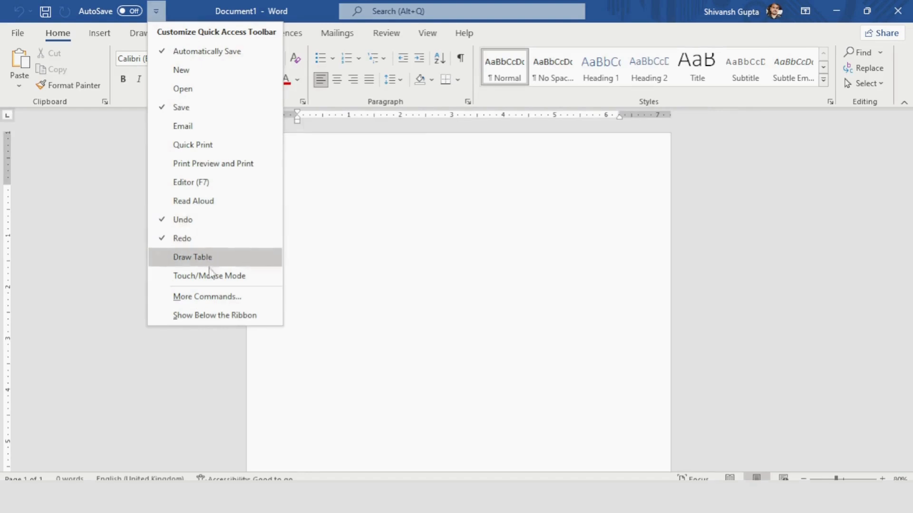
click(222, 297)
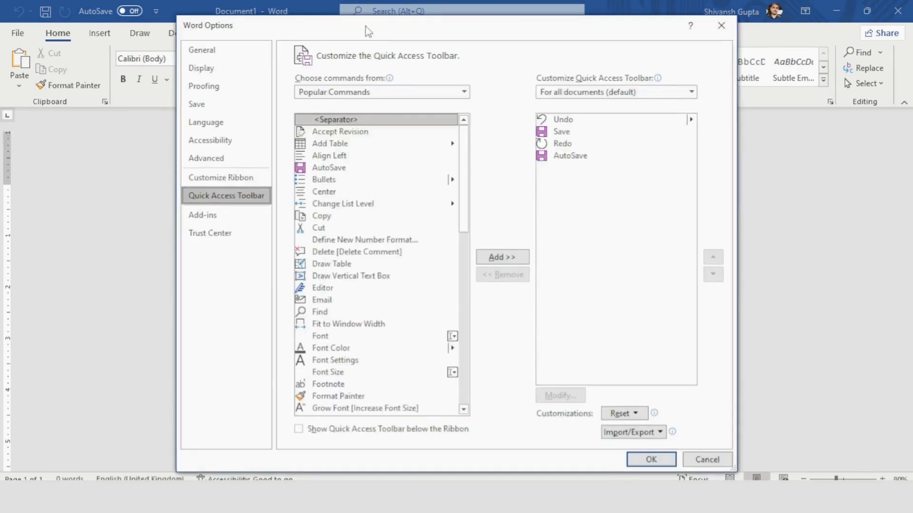
drag(368, 32, 357, 30)
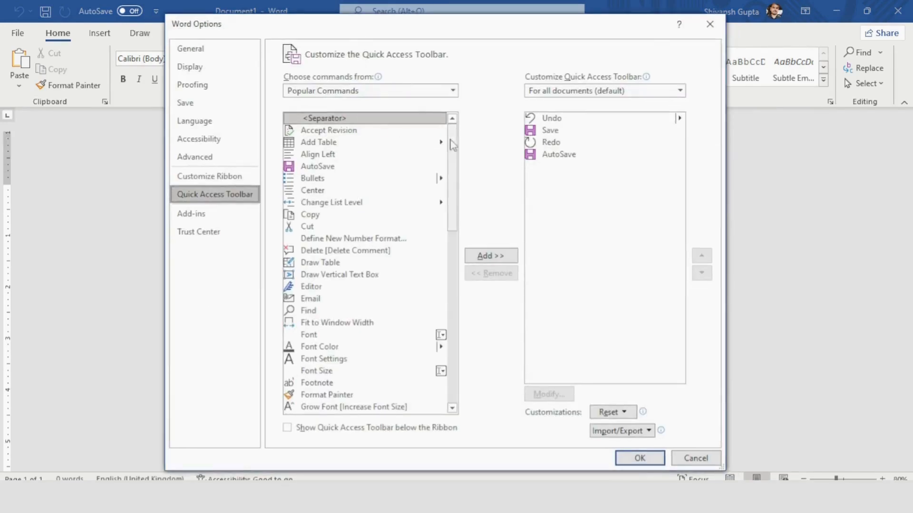
mouse_move(453, 145)
mouse_down()
mouse_move(459, 356)
mouse_move(453, 143)
mouse_up()
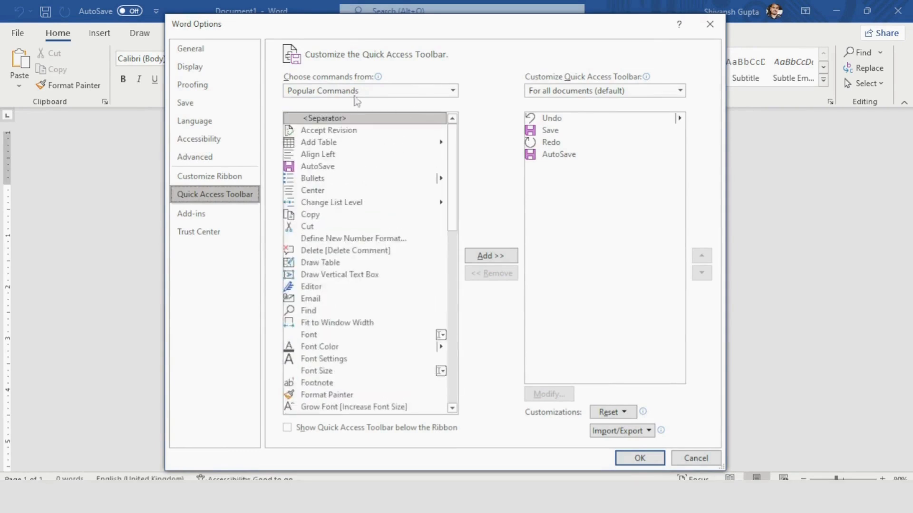
click(452, 91)
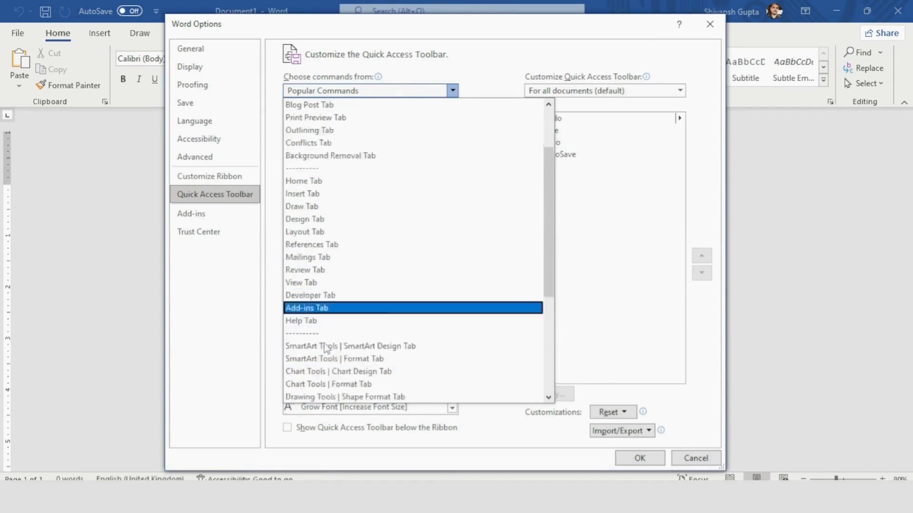
click(445, 92)
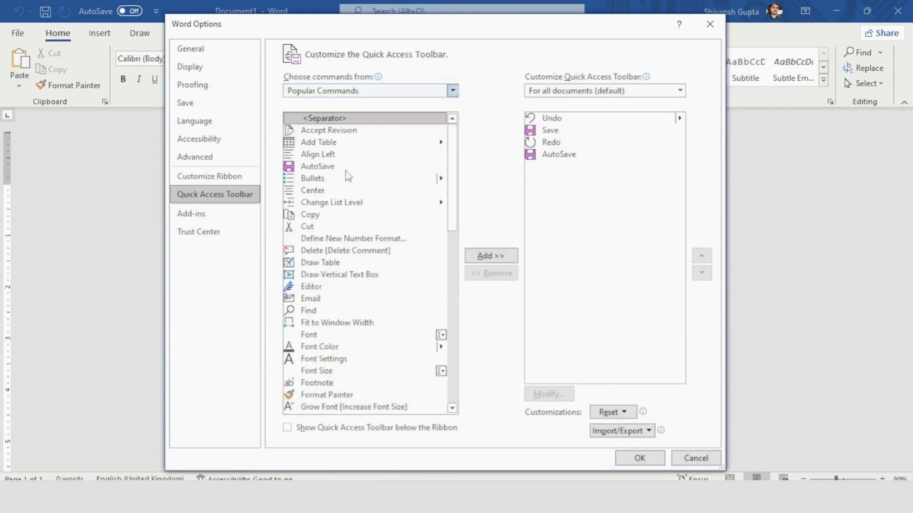
mouse_move(452, 184)
mouse_down()
mouse_move(450, 396)
mouse_move(459, 170)
mouse_up()
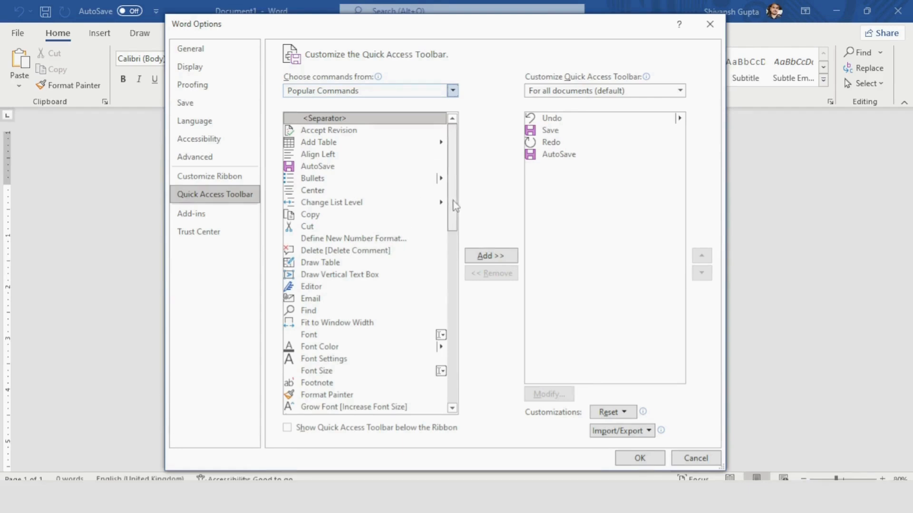
scroll(442, 214, down, 1)
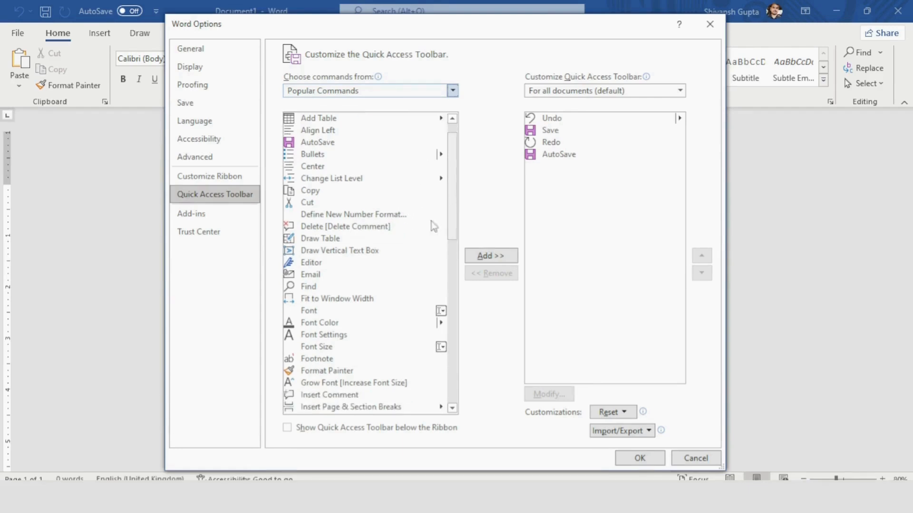
click(317, 240)
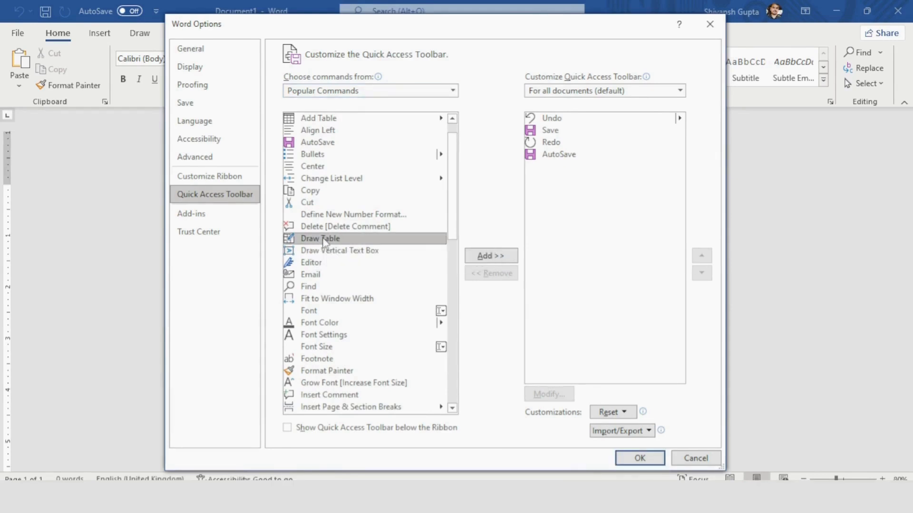
click(485, 257)
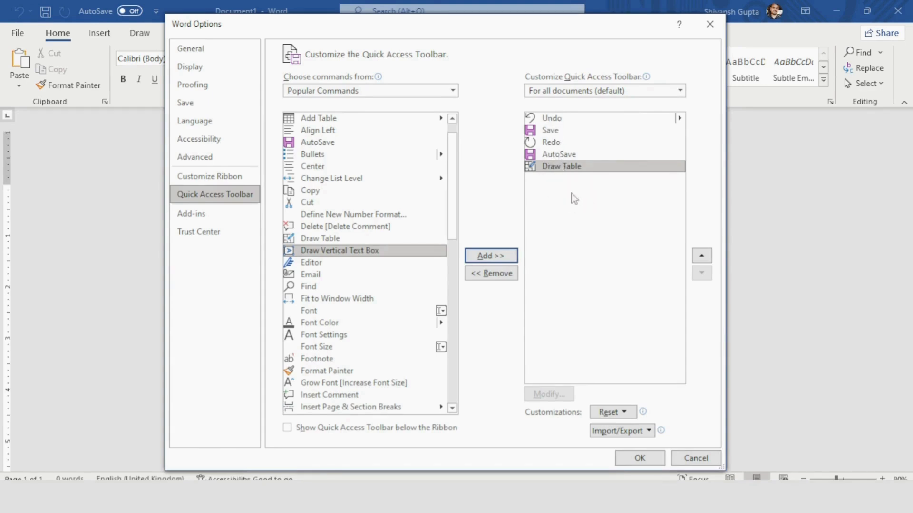
click(632, 456)
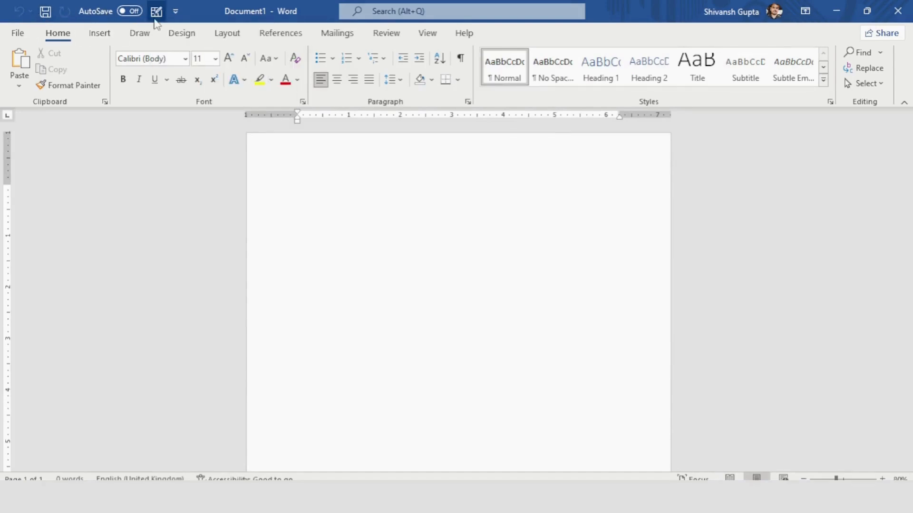
Reorder the Quick Access Toolbar commands so that Draw Table comes second, directly after Undo
click(175, 11)
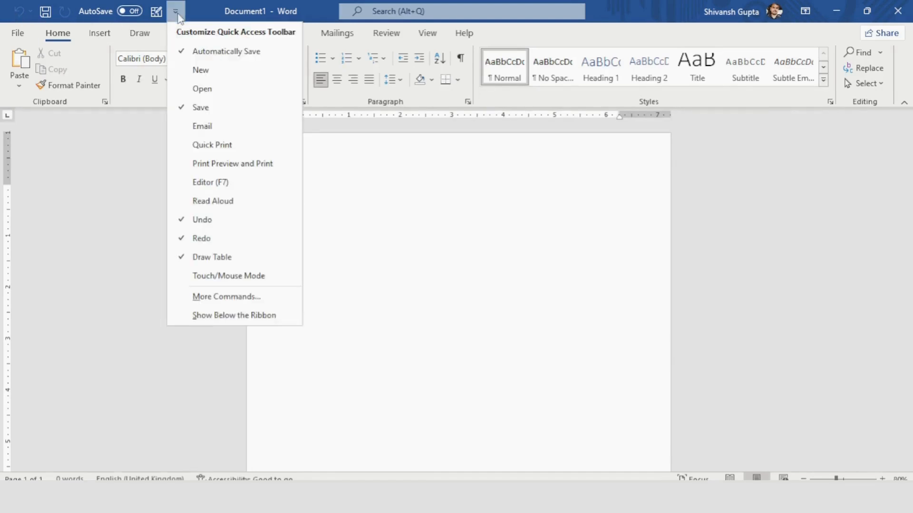
click(246, 296)
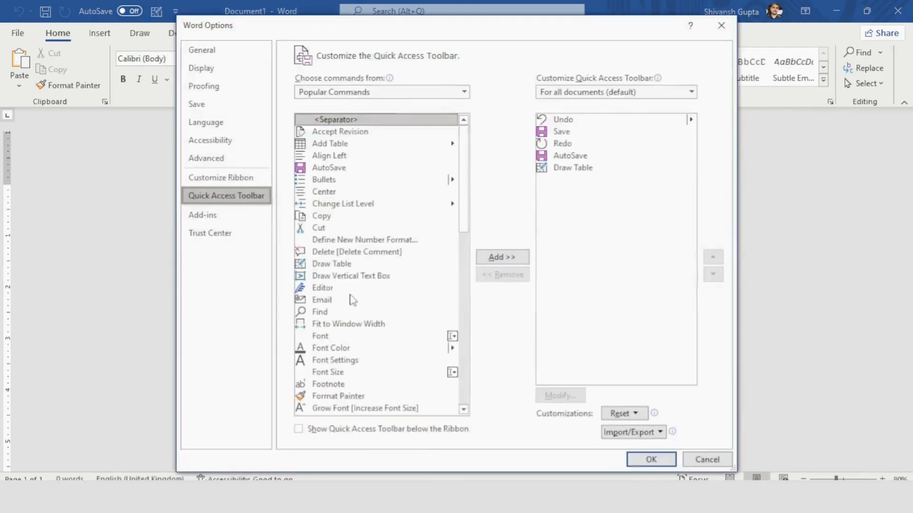
click(562, 172)
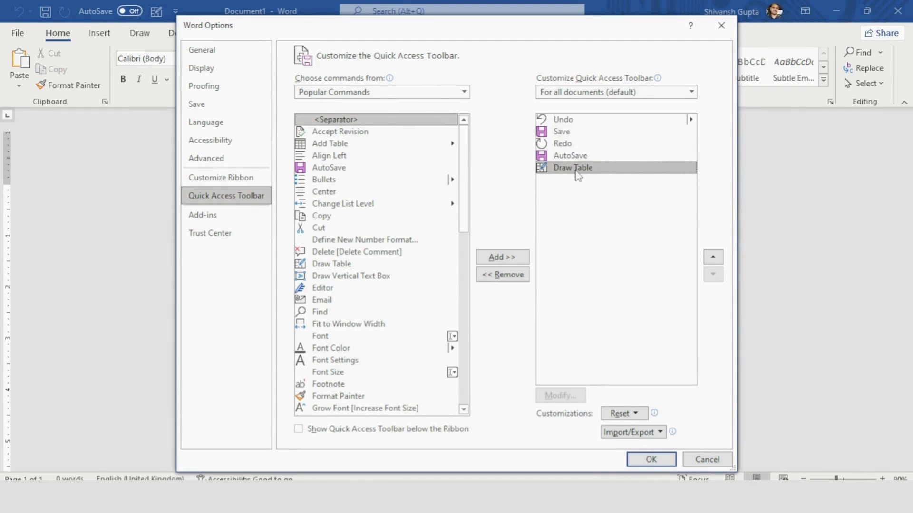
click(713, 258)
click(713, 258)
click(713, 258)
click(713, 258)
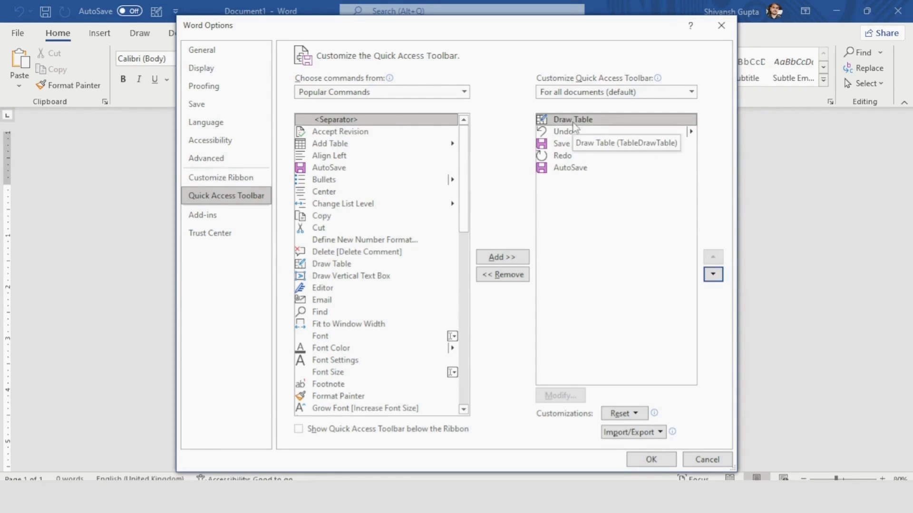
click(713, 275)
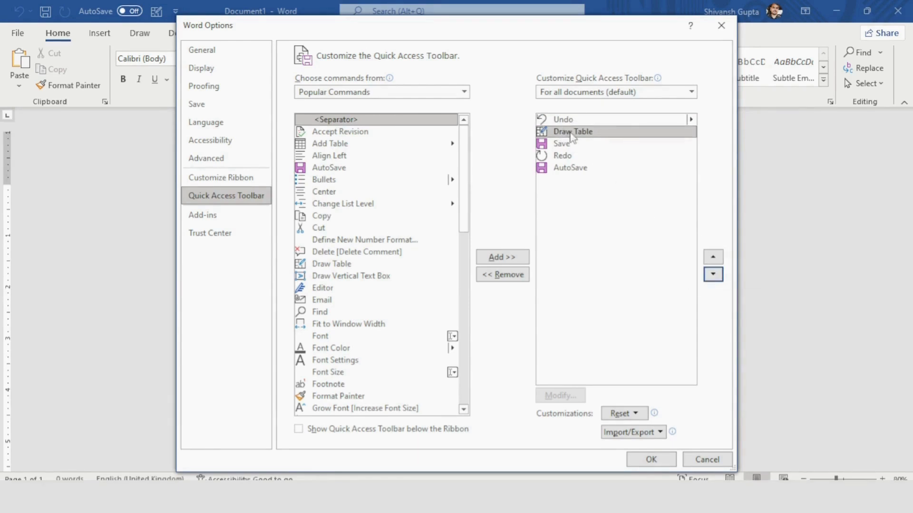
Move AutoSave to the first position on the Quick Access Toolbar and apply the new order
click(570, 167)
click(712, 257)
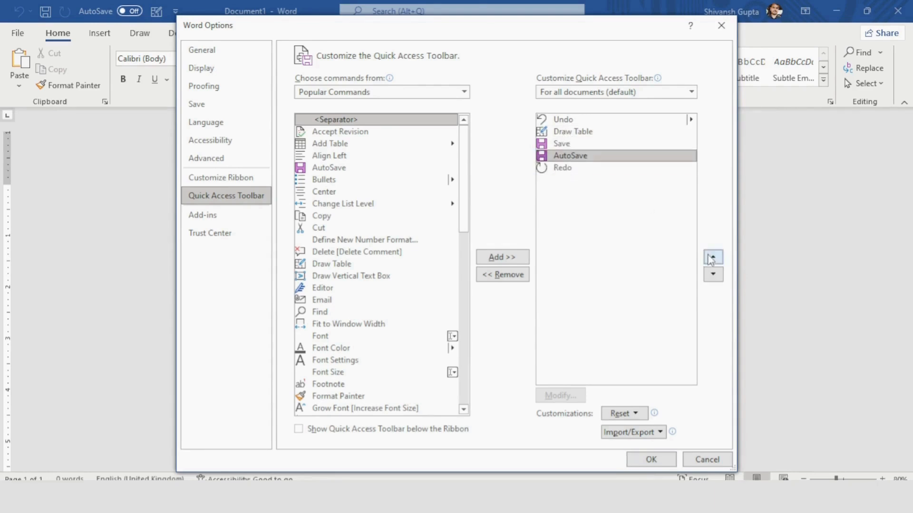
click(712, 257)
click(712, 257)
click(712, 257)
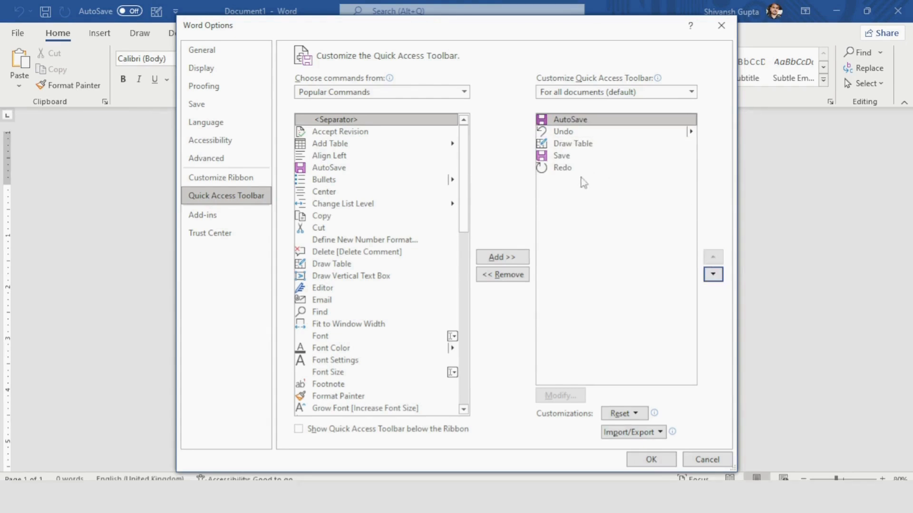
click(649, 460)
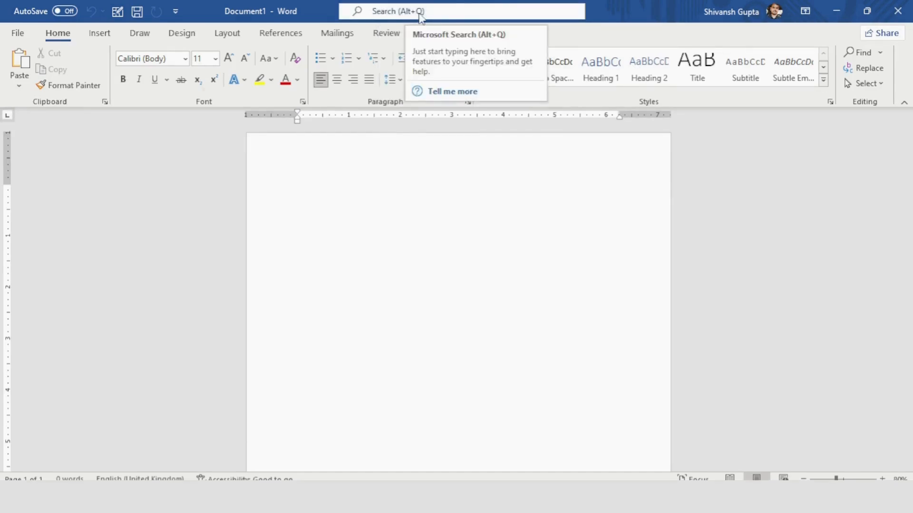
Look over the suggested search actions, search for "draw" to view the matching commands, and close the search
click(390, 12)
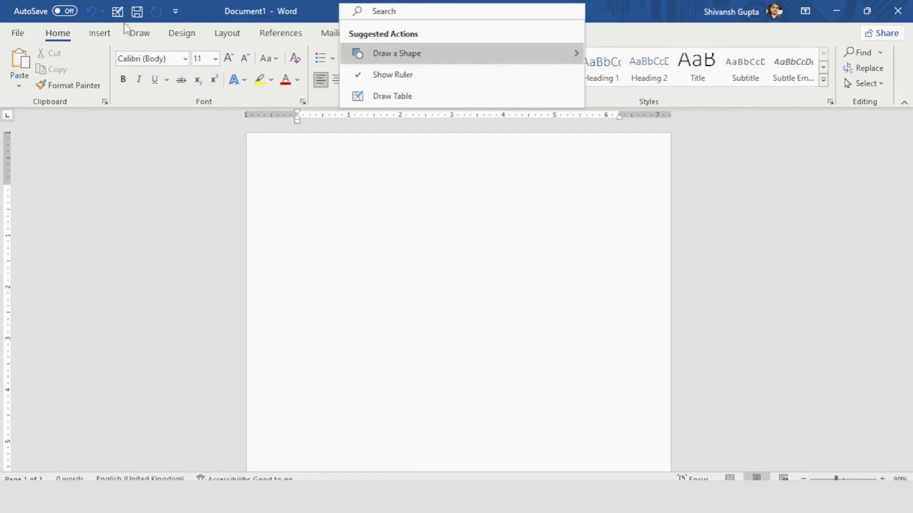
click(209, 6)
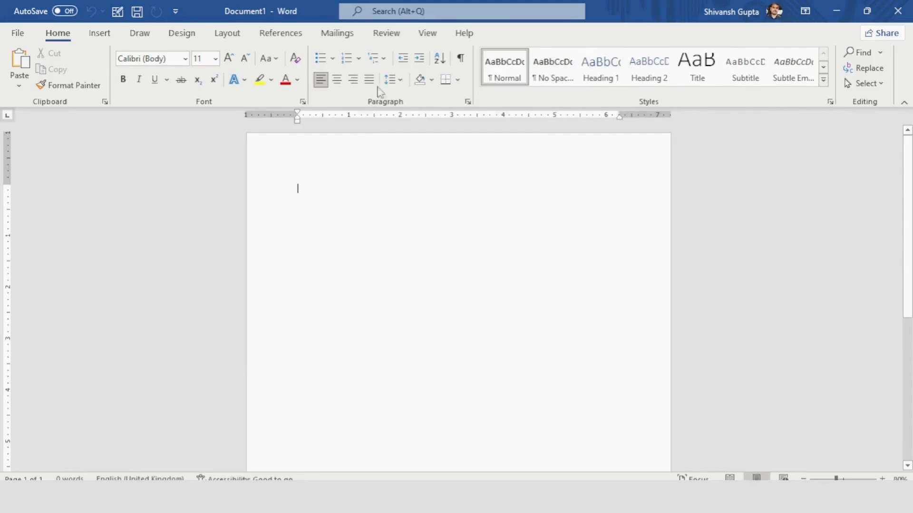
click(386, 17)
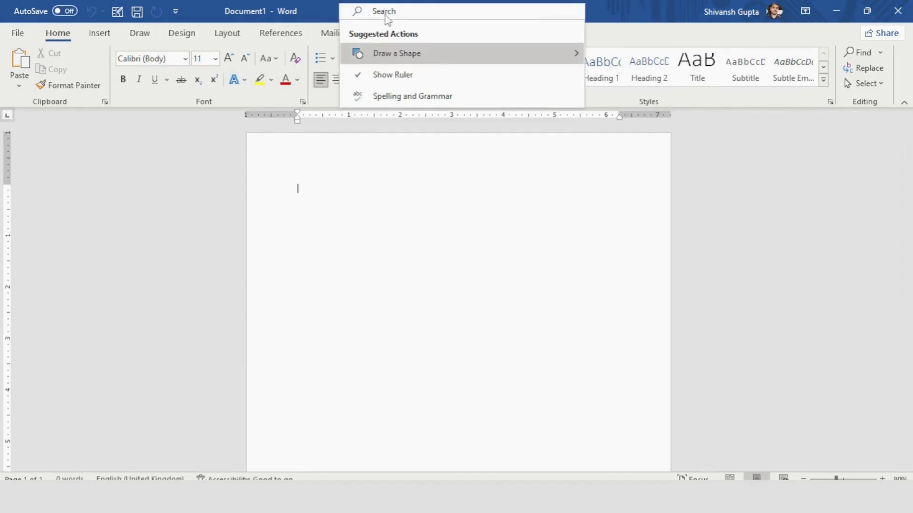
text(draw)
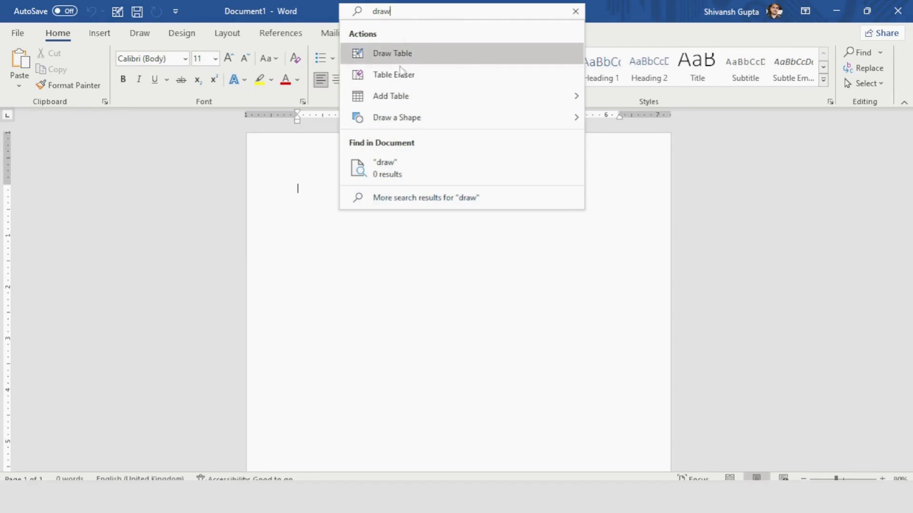
mouse_move(400, 100)
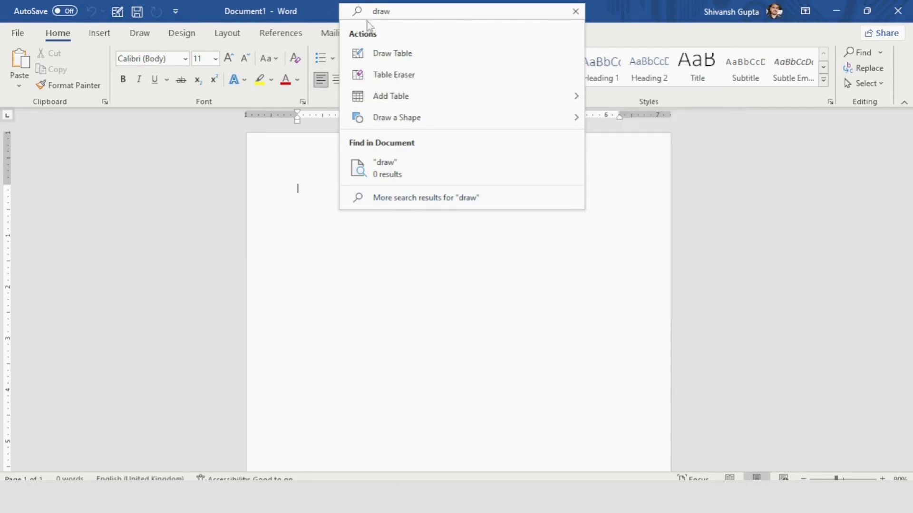
click(324, 9)
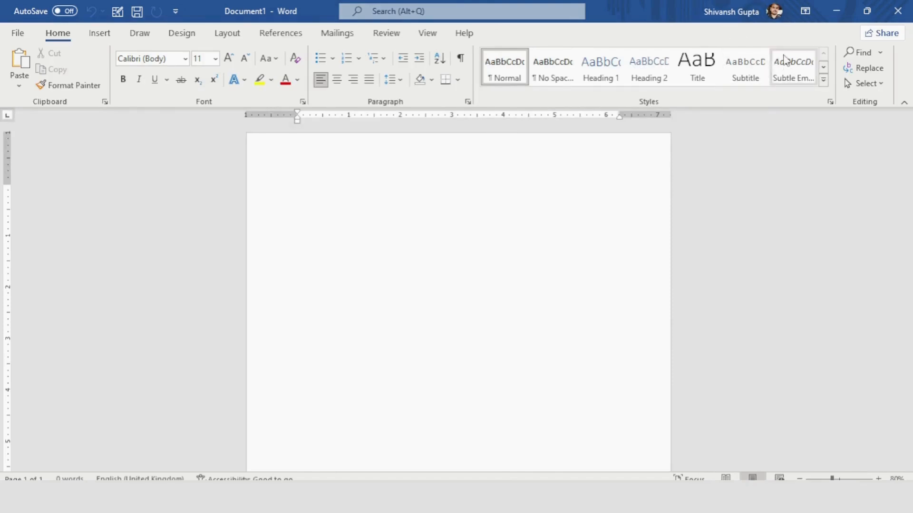
View the ribbon display options, and look through the Design, Insert and Draw commands, ending back on the Home commands
click(806, 13)
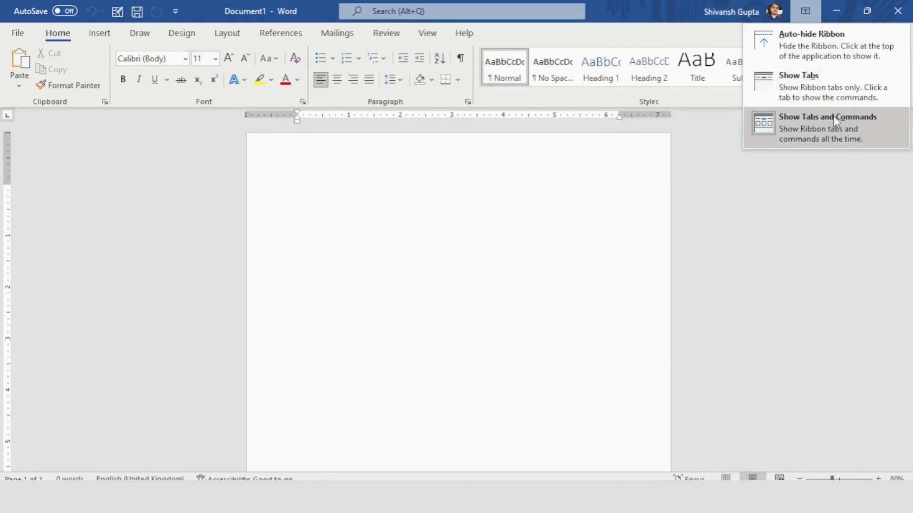
click(805, 12)
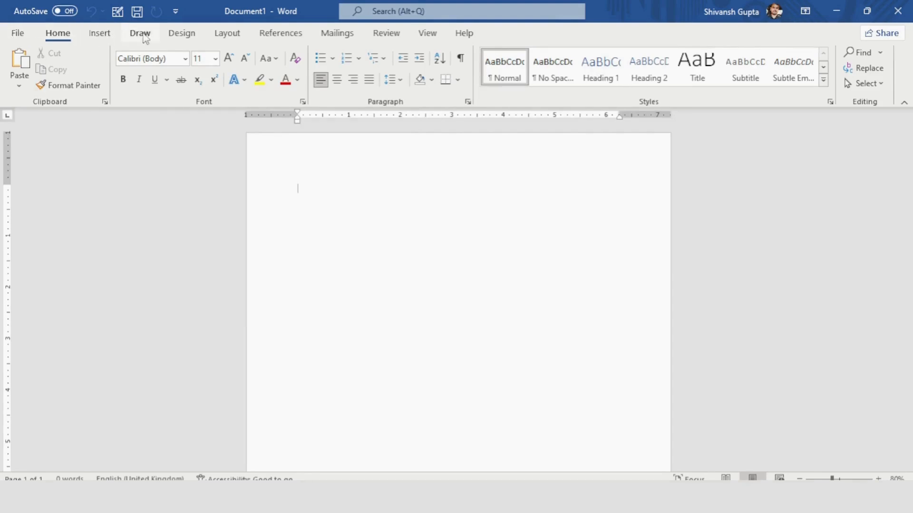
click(201, 35)
click(183, 35)
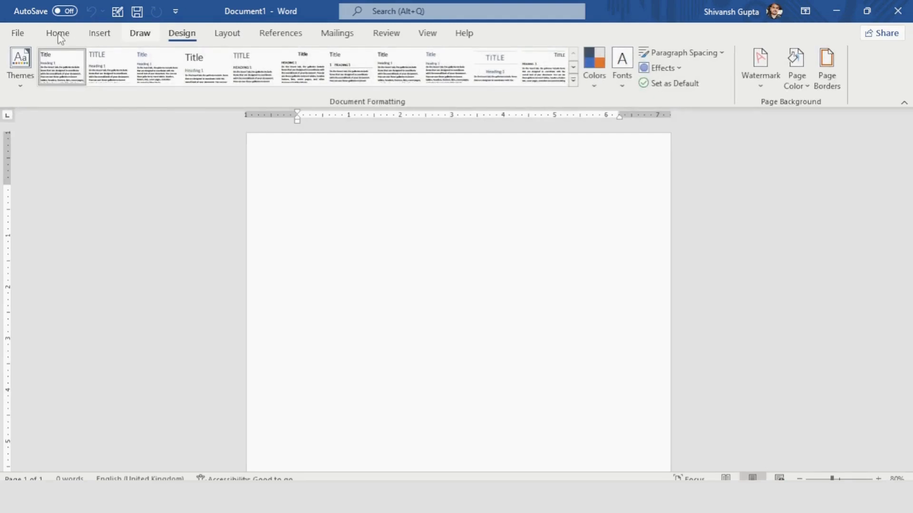
scroll(58, 38, up, 3)
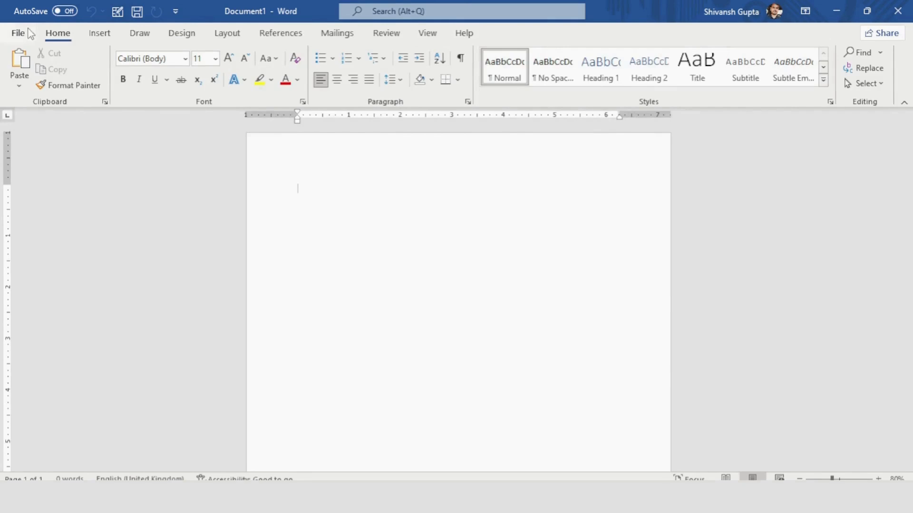
click(100, 34)
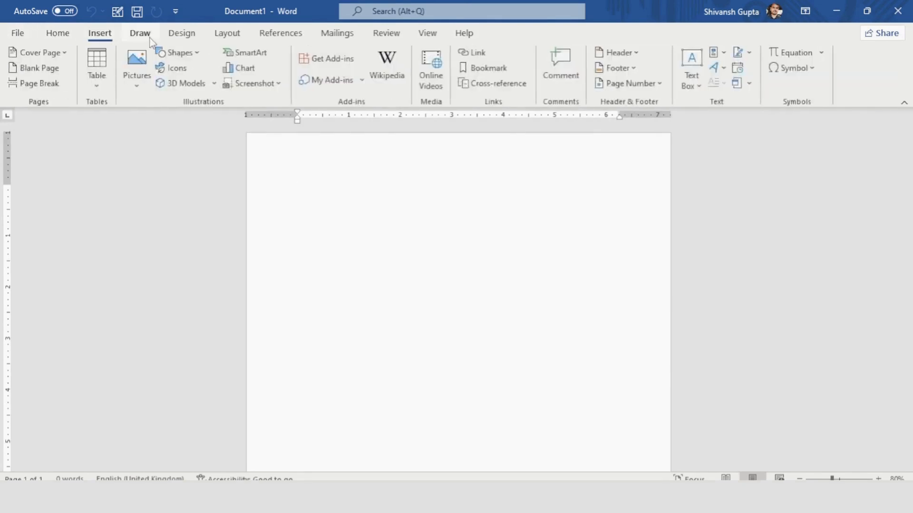
click(181, 38)
scroll(119, 37, up, 2)
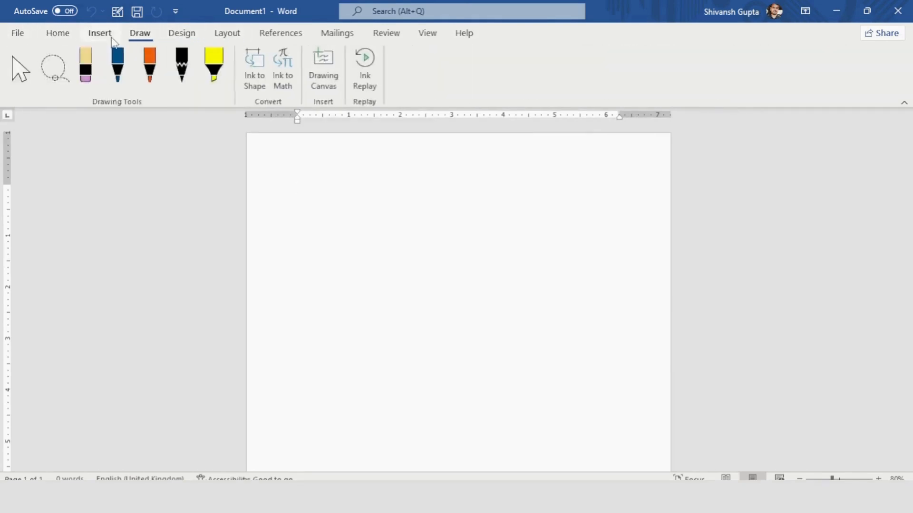
click(63, 34)
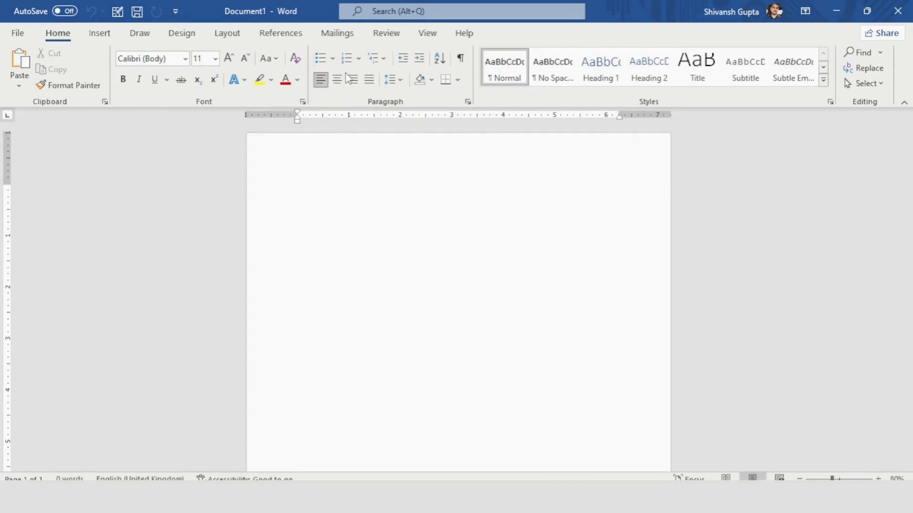
Set the ribbon display to Show Tabs, briefly expand the Home and Insert commands, and collapse them again
click(807, 14)
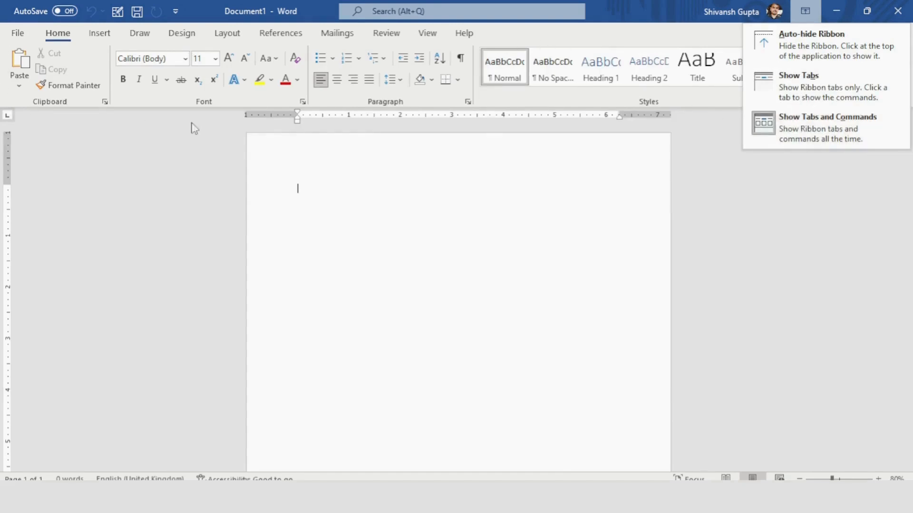
click(839, 122)
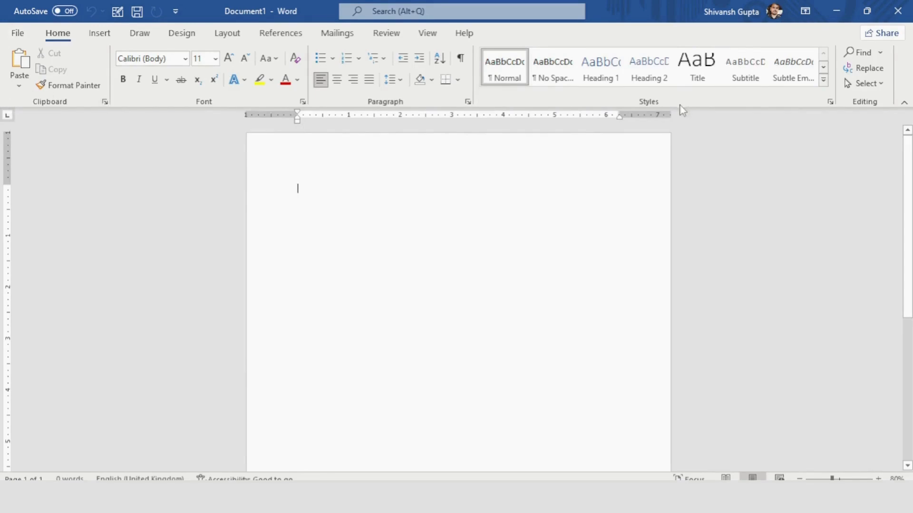
click(805, 11)
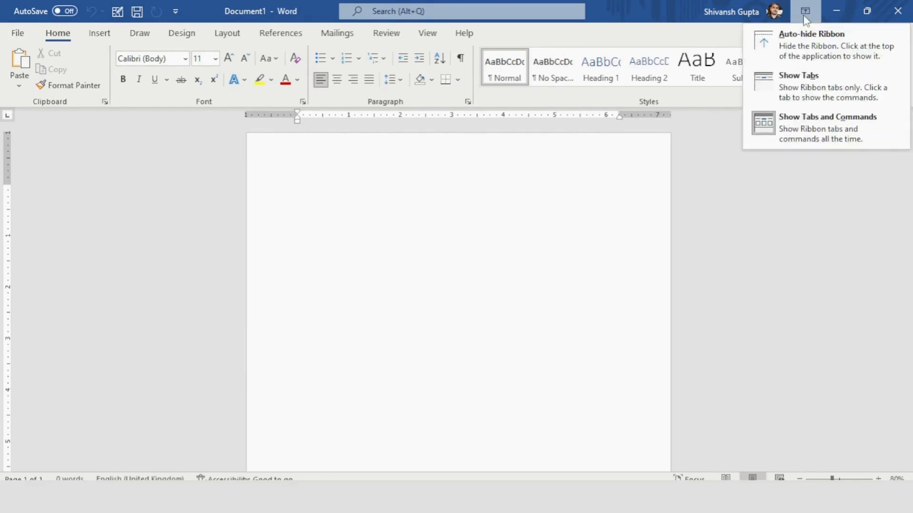
click(802, 87)
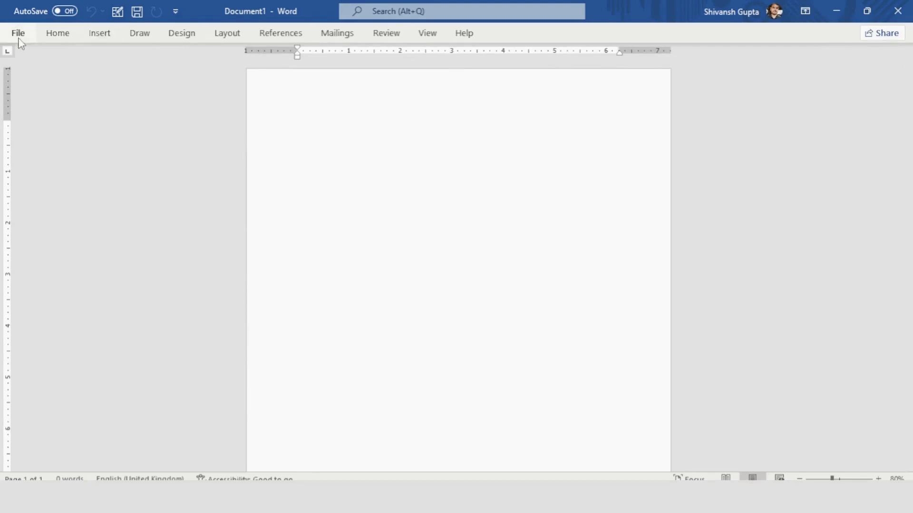
click(58, 35)
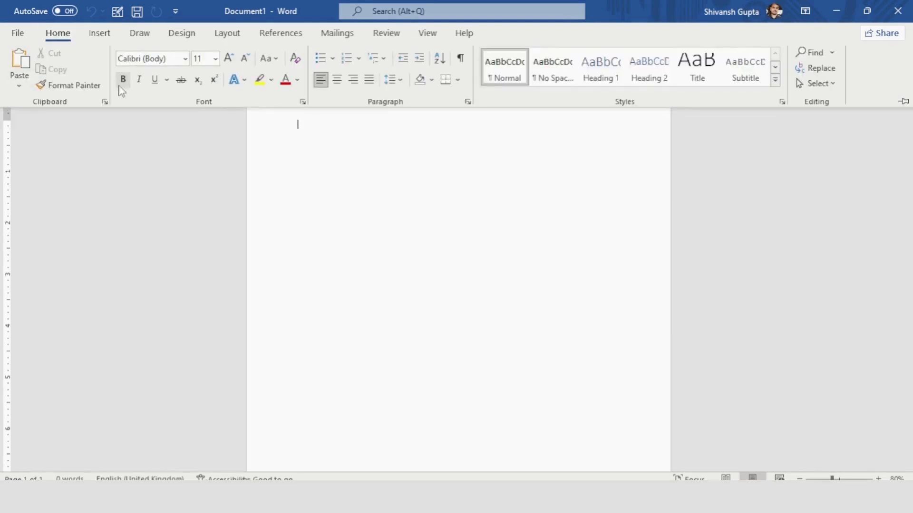
click(100, 34)
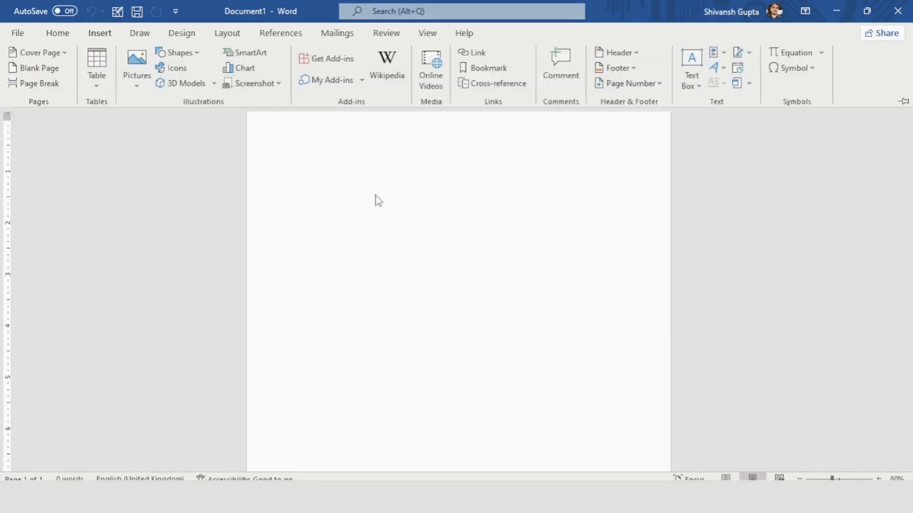
click(375, 195)
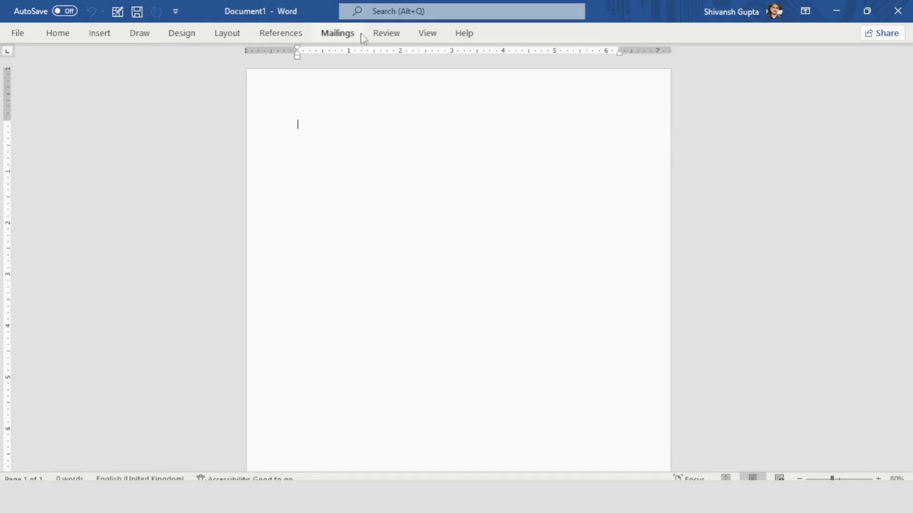
Set the ribbon to Auto-hide, reveal it temporarily to view the Draw and Insert commands, and let it hide again
click(805, 12)
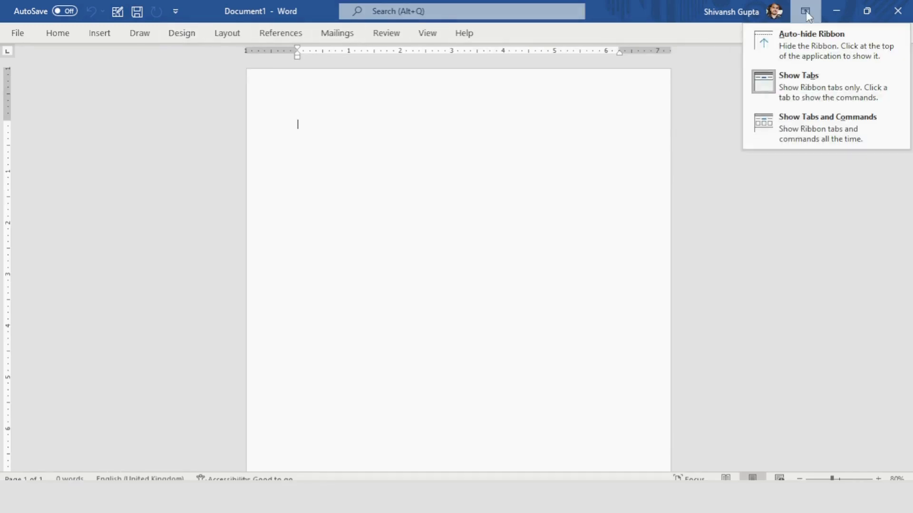
click(812, 38)
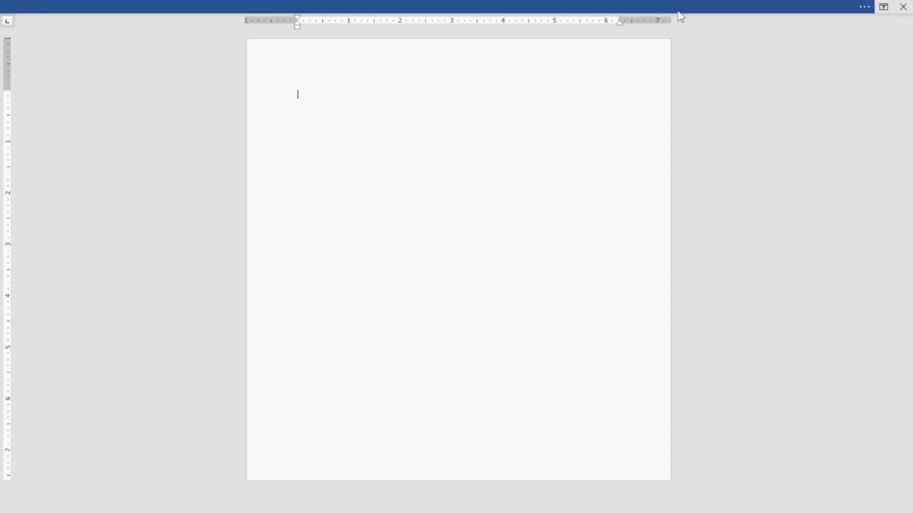
click(643, 9)
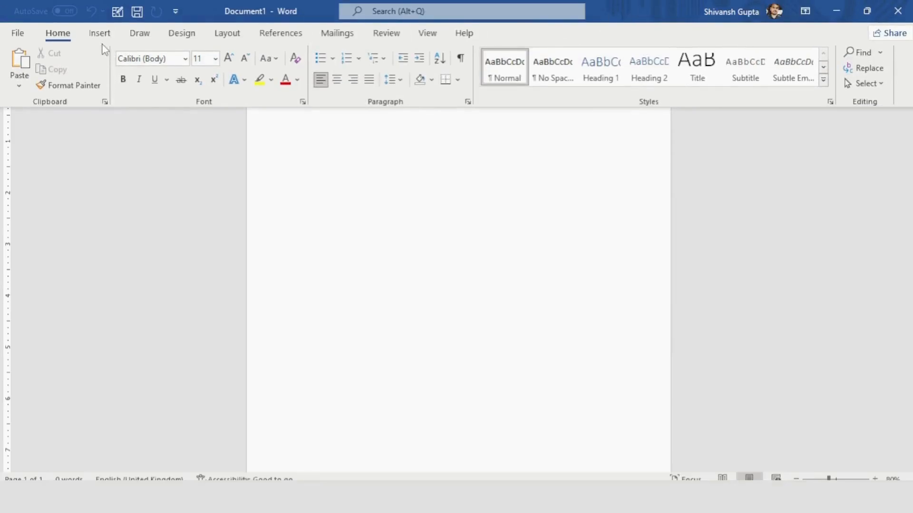
click(135, 35)
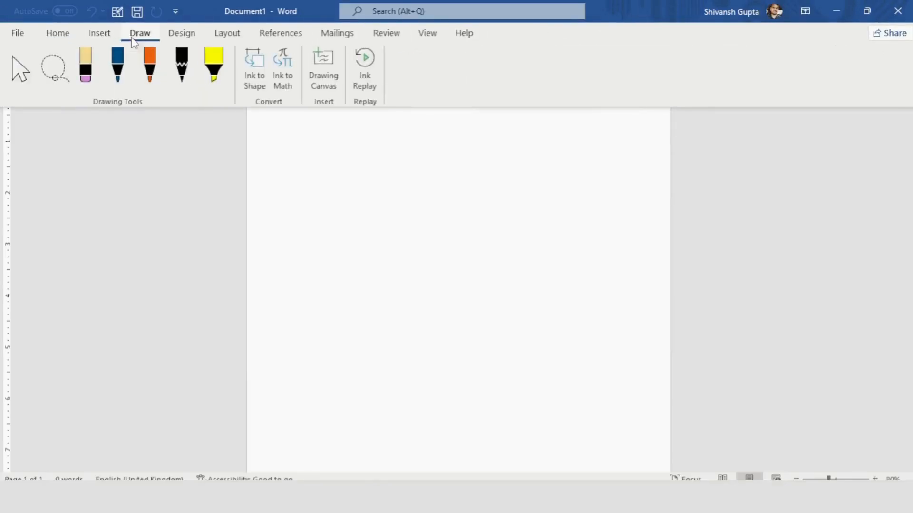
click(105, 36)
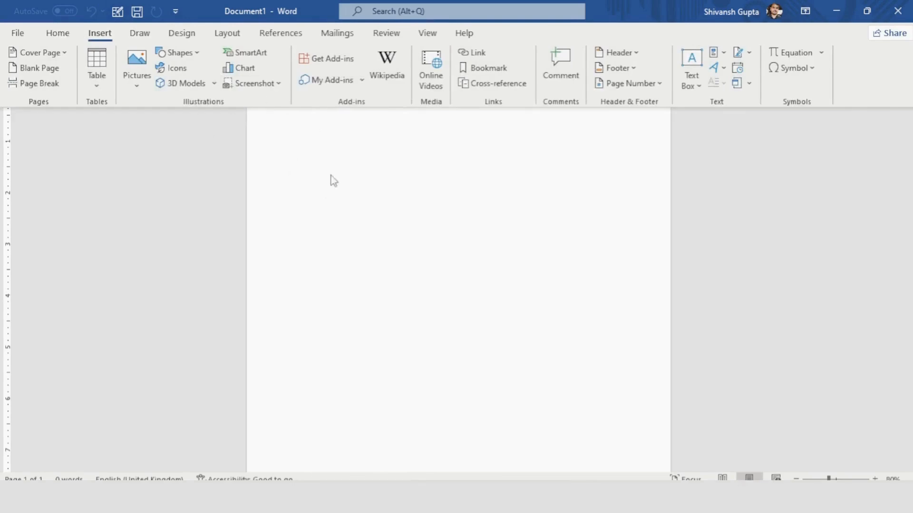
key(ctrl+shift+F1)
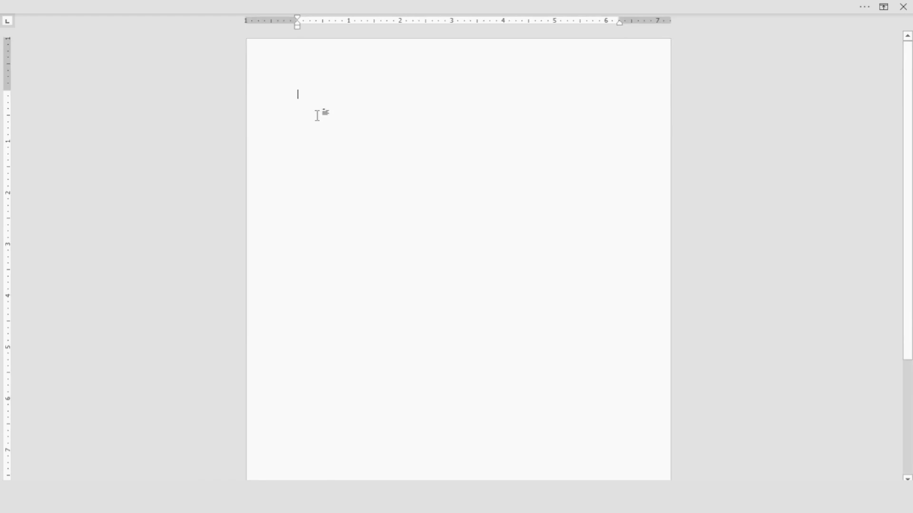
Reveal the hidden ribbon, set its display to Show Tabs and Commands, and return to the Home commands
mouse_move(308, 6)
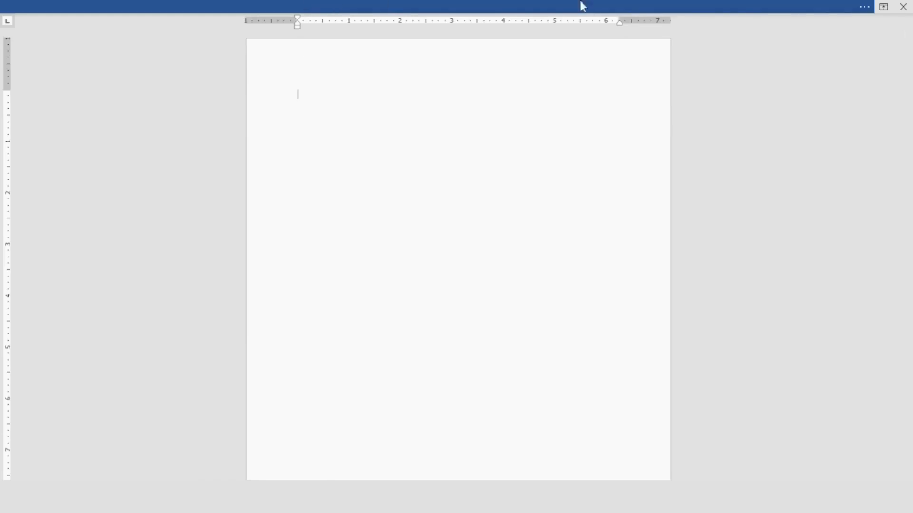
click(790, 4)
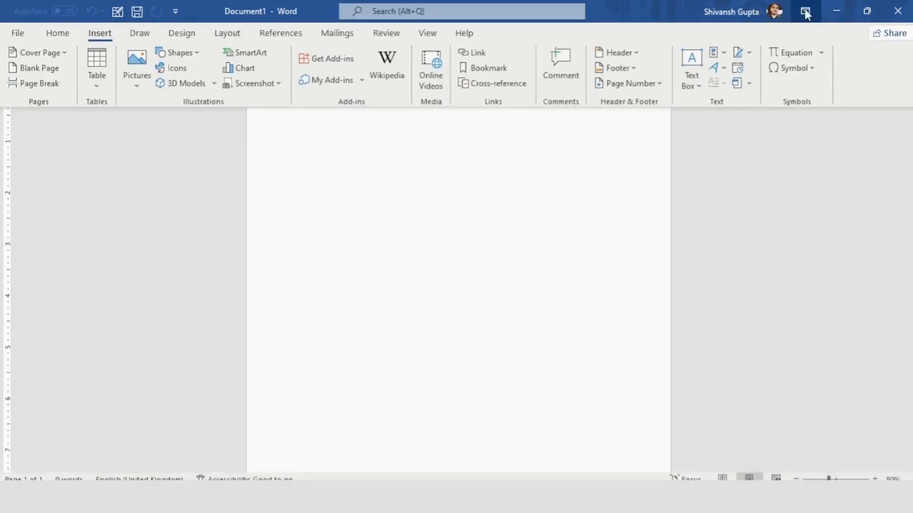
click(805, 11)
click(809, 130)
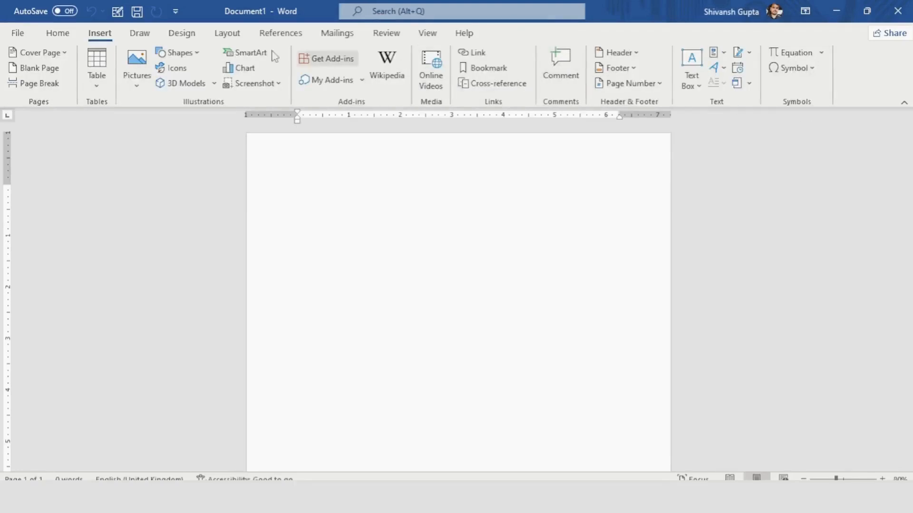
click(59, 34)
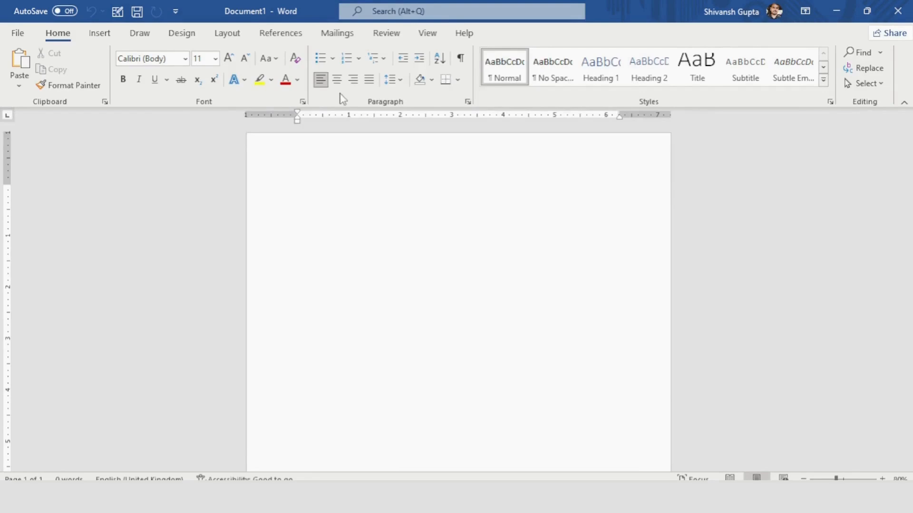
Switch the ribbon to Show Tabs and back to Show Tabs and Commands, and view the Design commands before returning to Home
click(804, 11)
click(804, 81)
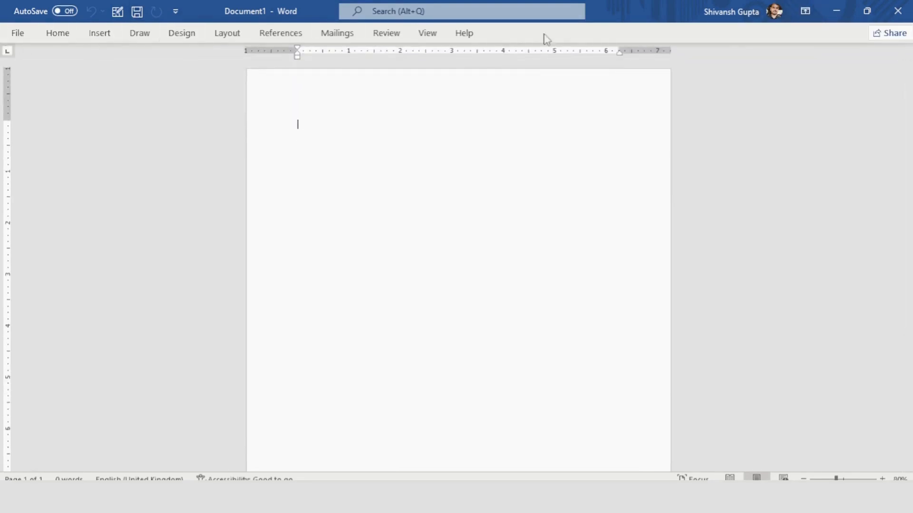
click(804, 13)
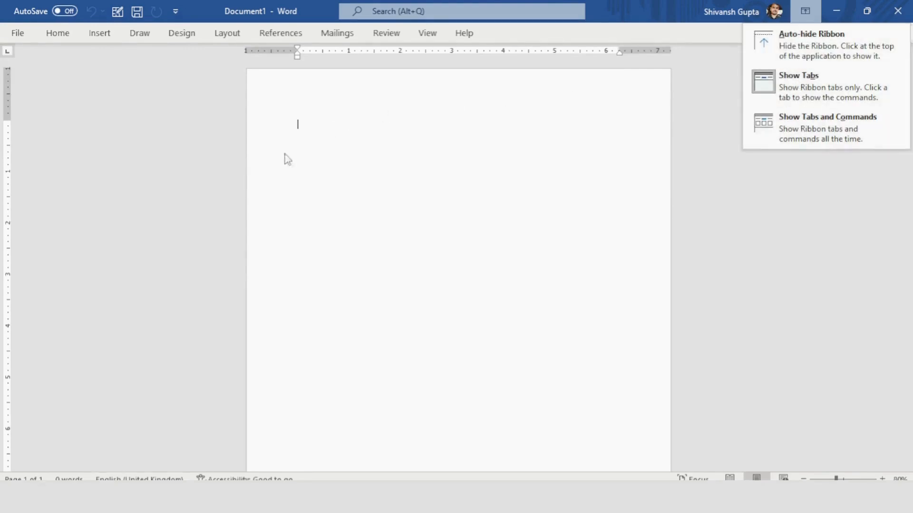
click(782, 135)
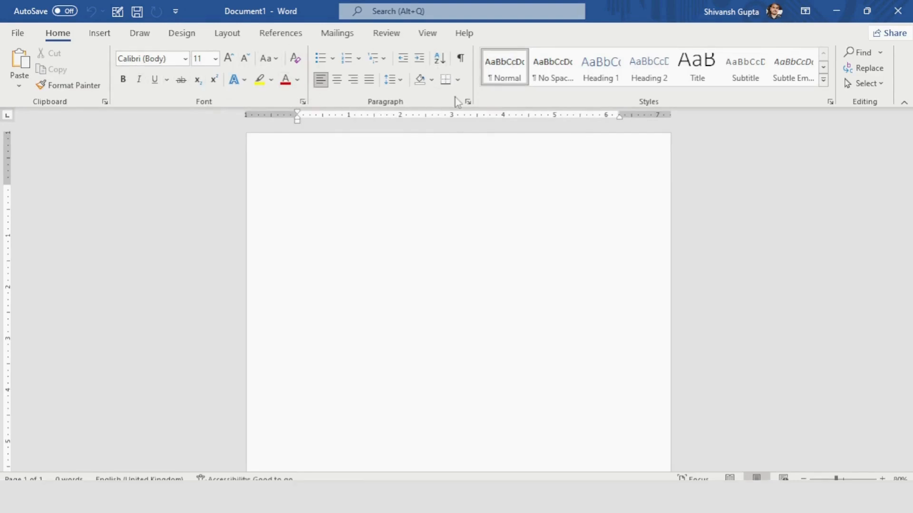
click(181, 34)
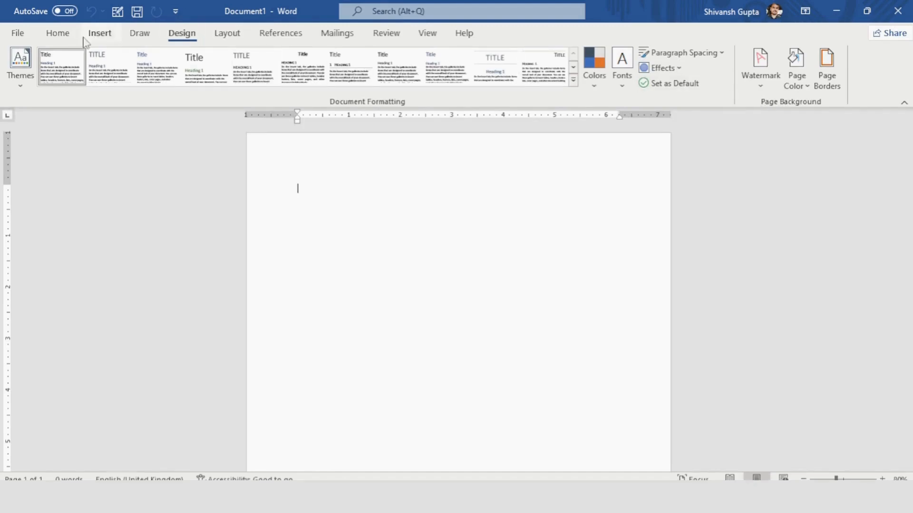
click(58, 33)
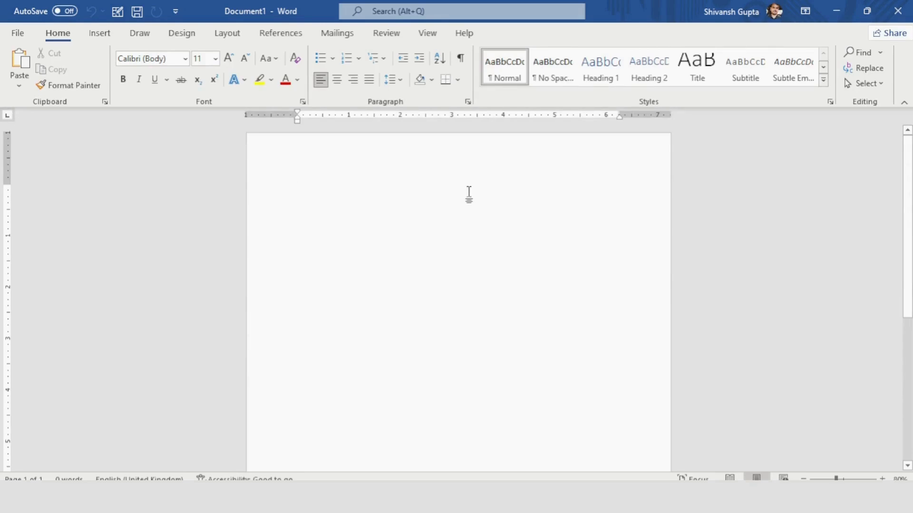
Zoom the page in to 130% and try typing "c" in the empty document
scroll(286, 194, up, 2)
scroll(285, 194, up, 3)
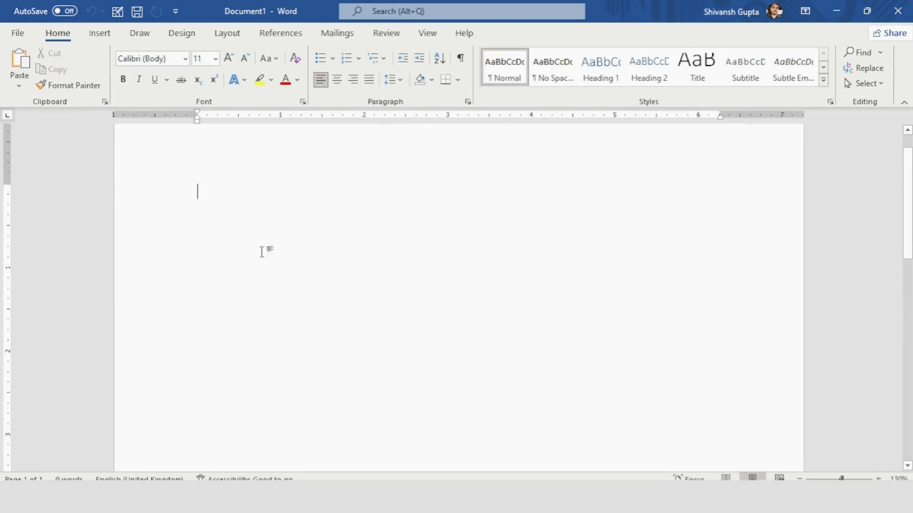
text(c)
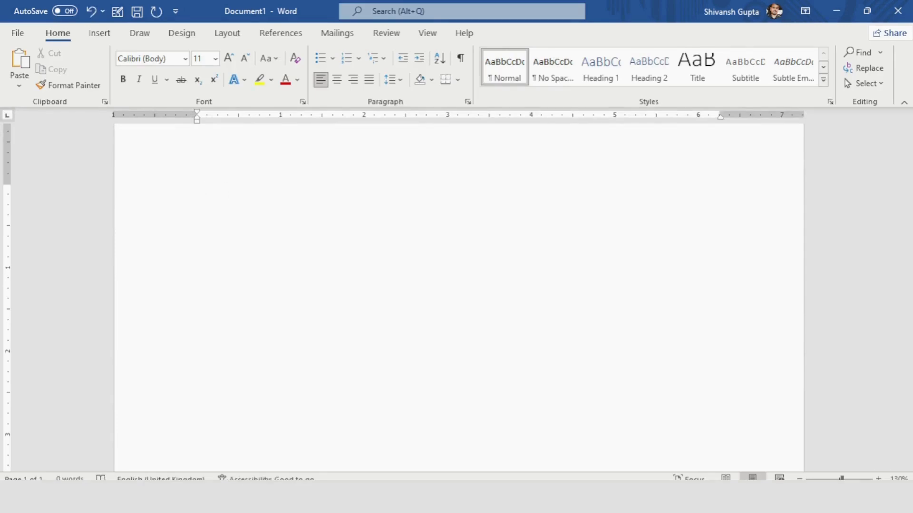
Zoom the page out and in between 90% and 130%, ending at 110% with the start of the page in view
scroll(287, 299, down, 2)
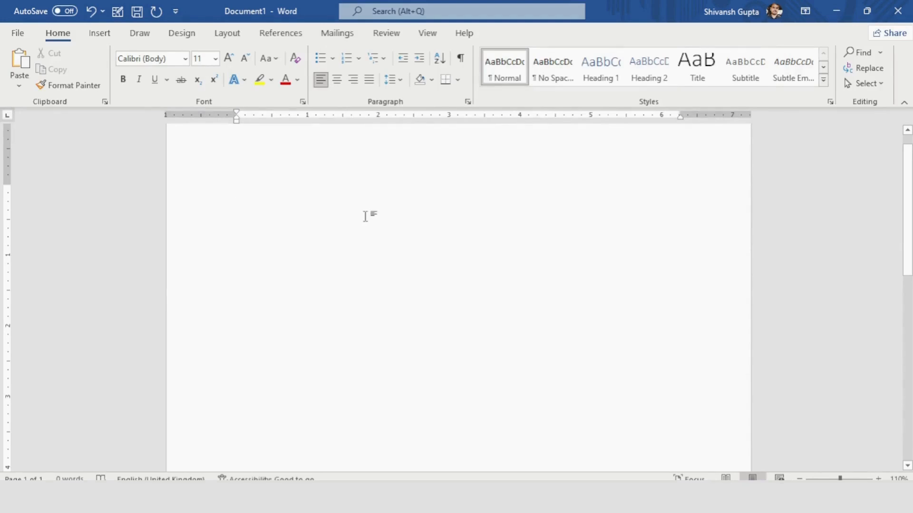
scroll(365, 216, up, 2)
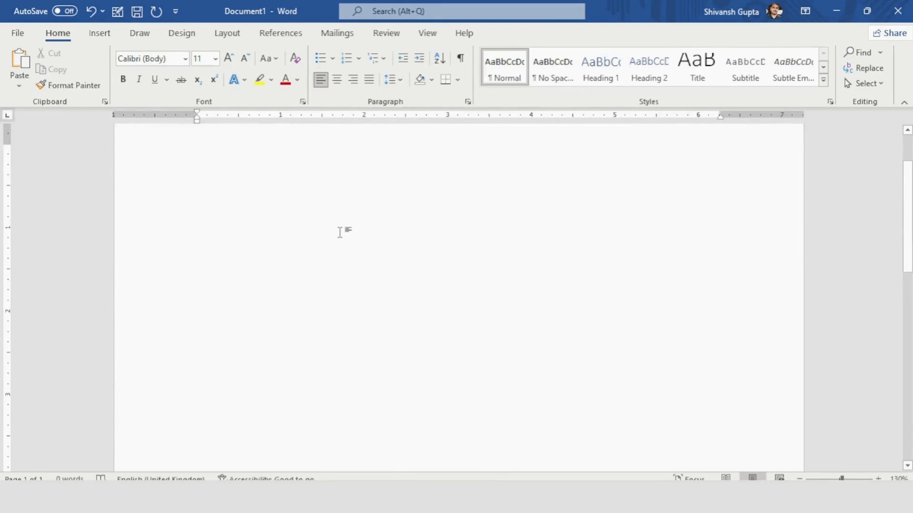
scroll(342, 231, down, 2)
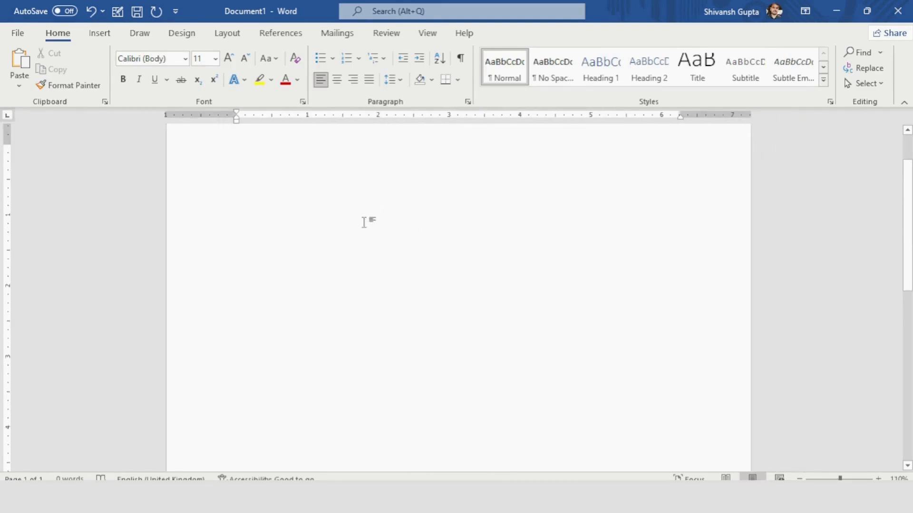
scroll(361, 216, down, 2)
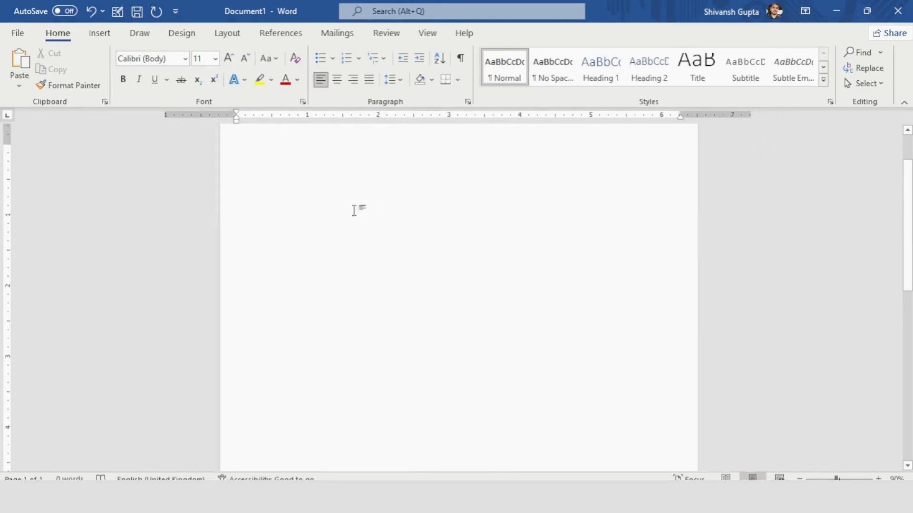
scroll(285, 150, up, 2)
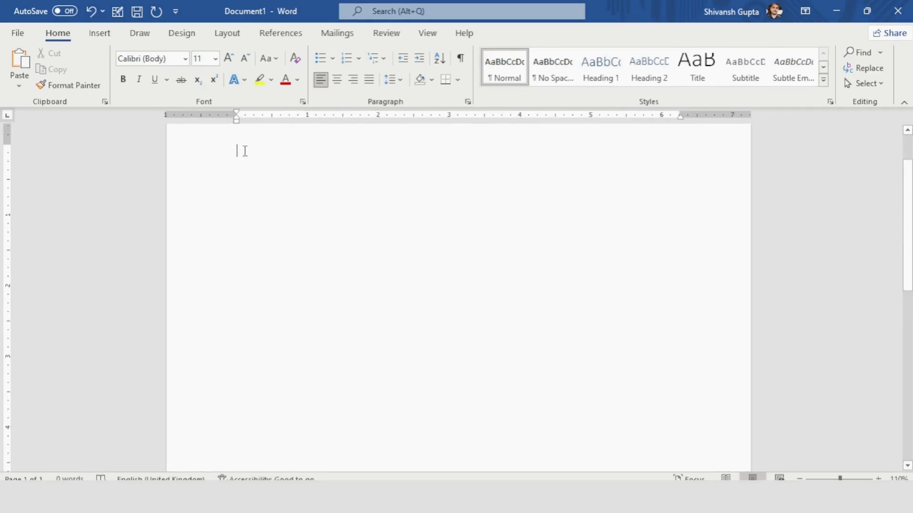
scroll(334, 218, up, 1)
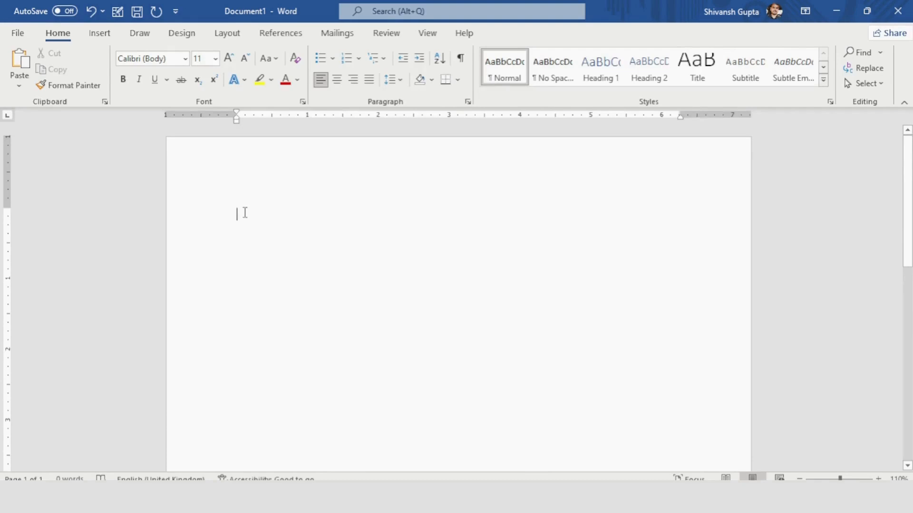
Enter "ABC" on the first line and insert "d" in front of it
text(ABC)
click(235, 215)
text(d)
Insert "fgg" between the B and the C of the text on the first line
scroll(245, 214, up, 3)
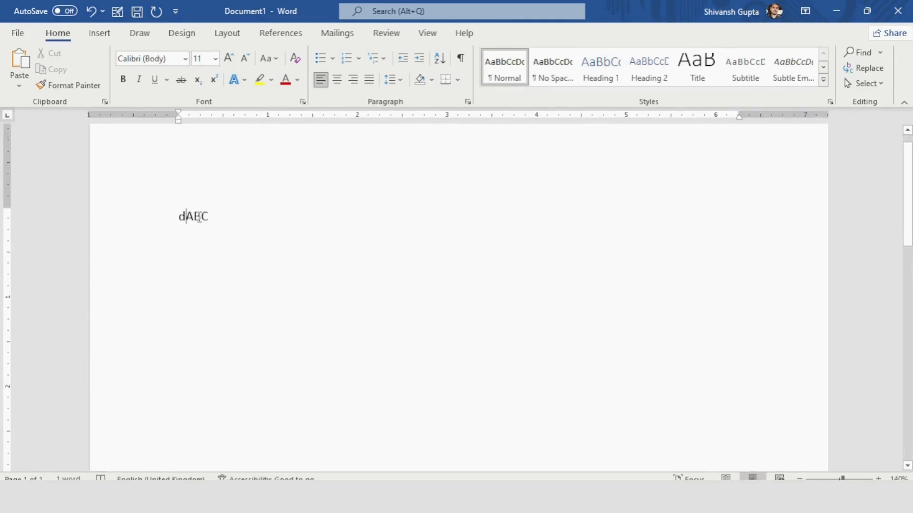
click(198, 220)
text(fgg)
Zoom to 150% and move the insertion point back and forth between the letters, ending after the final C
scroll(252, 220, down, 3)
scroll(252, 220, down, 3)
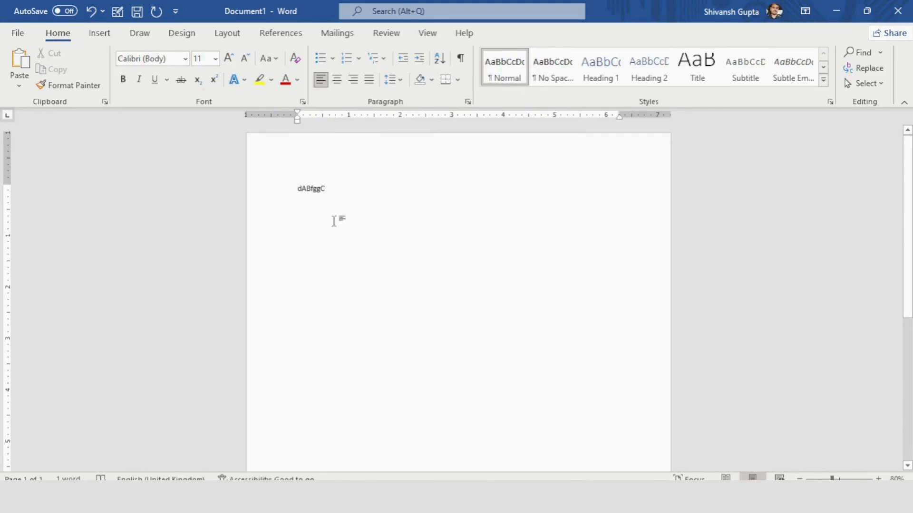
scroll(305, 205, up, 7)
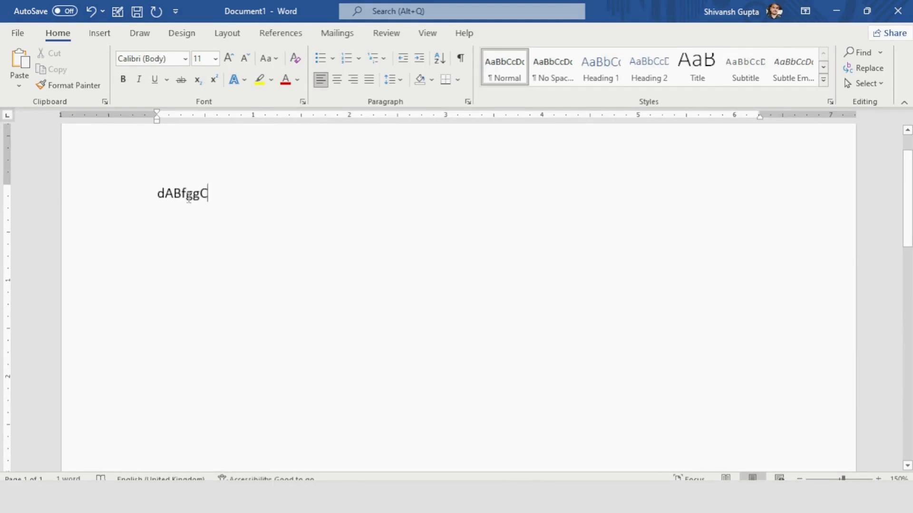
click(186, 195)
click(172, 193)
click(192, 193)
click(209, 194)
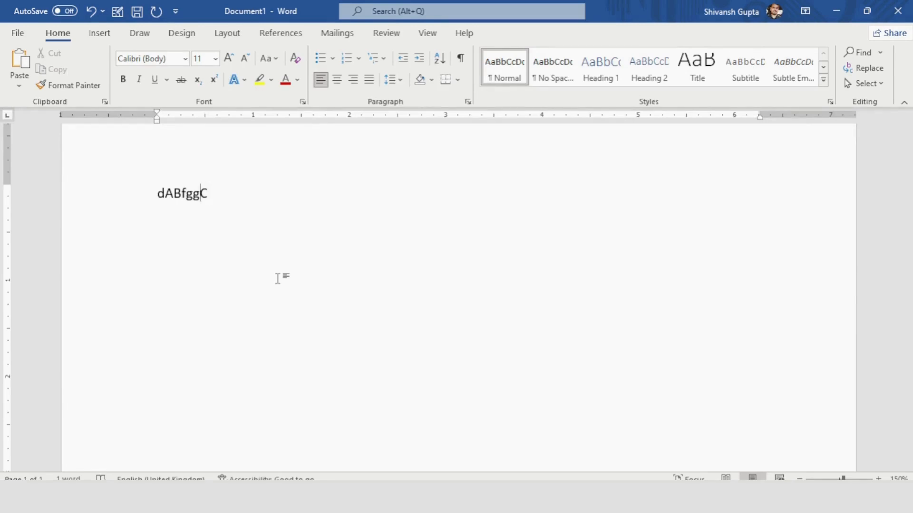
key(Left)
key(Left)
key(Right)
key(Right)
key(Right)
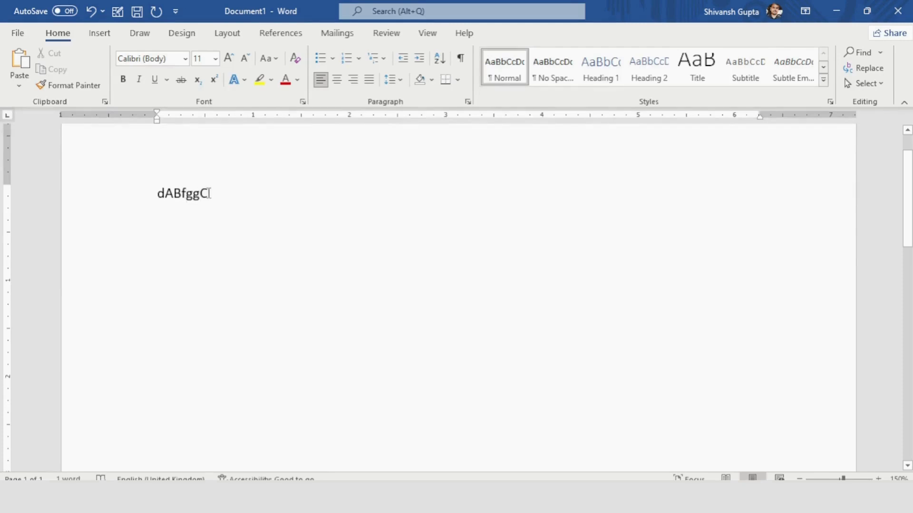
Zoom the page out to 100% with the start of the document in view
scroll(210, 194, down, 1)
scroll(219, 197, down, 3)
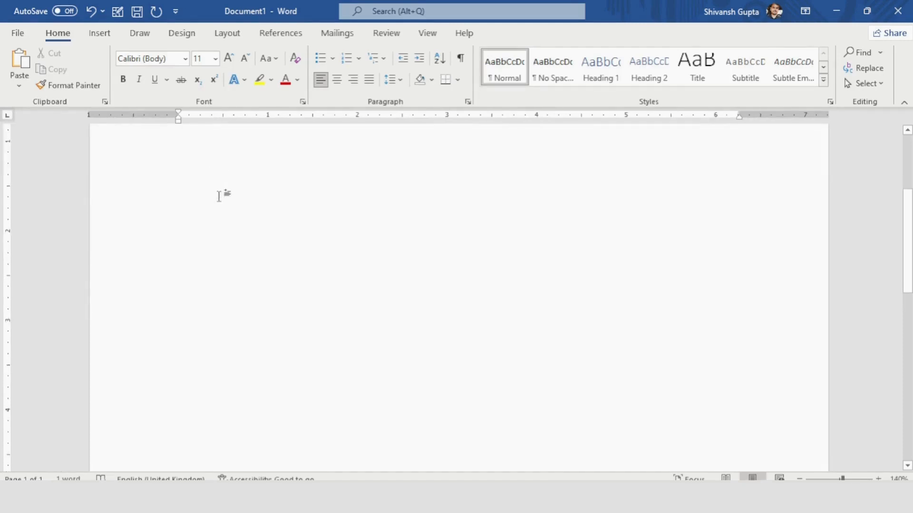
scroll(260, 212, up, 3)
ctrl+scroll(261, 214, down, 4)
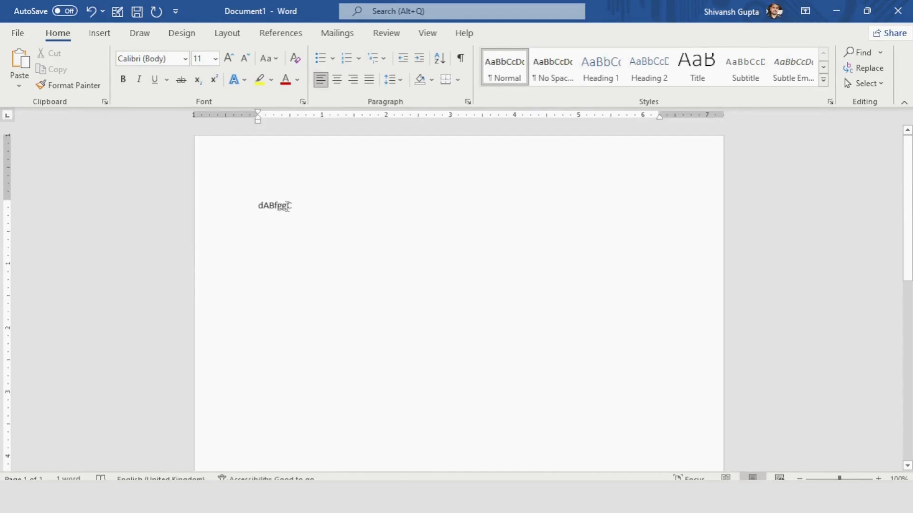
scroll(283, 215, down, 1)
scroll(283, 212, up, 1)
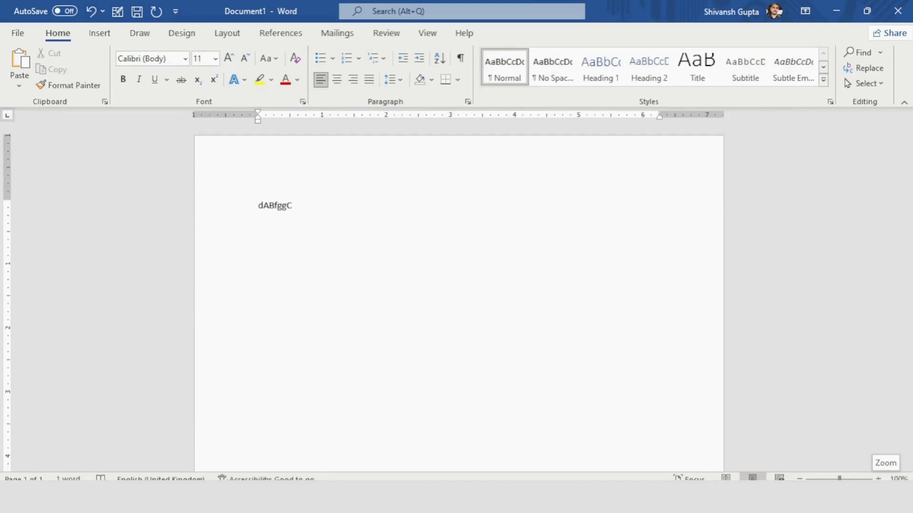
Zoom the page out to 77% and further to 14%, and return it to 100%
mouse_move(839, 478)
mouse_down()
mouse_move(848, 478)
mouse_move(831, 478)
mouse_up()
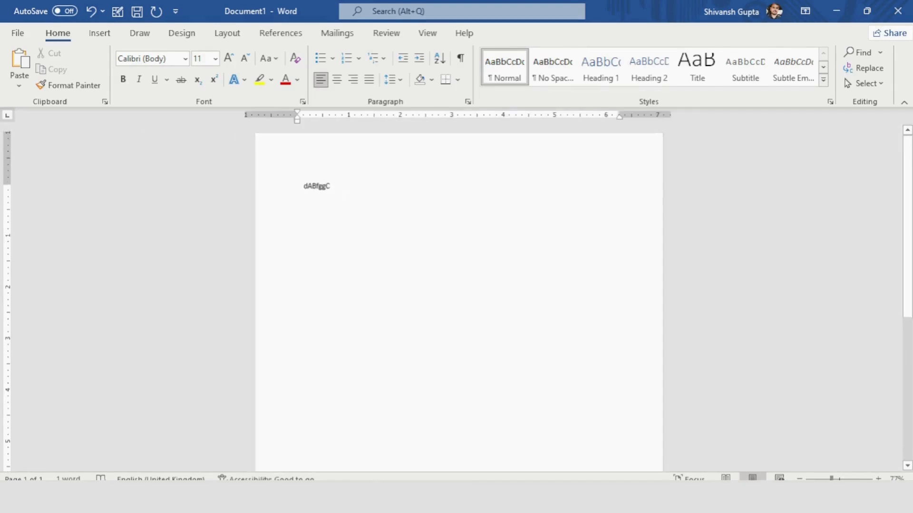
scroll(319, 187, down, 4)
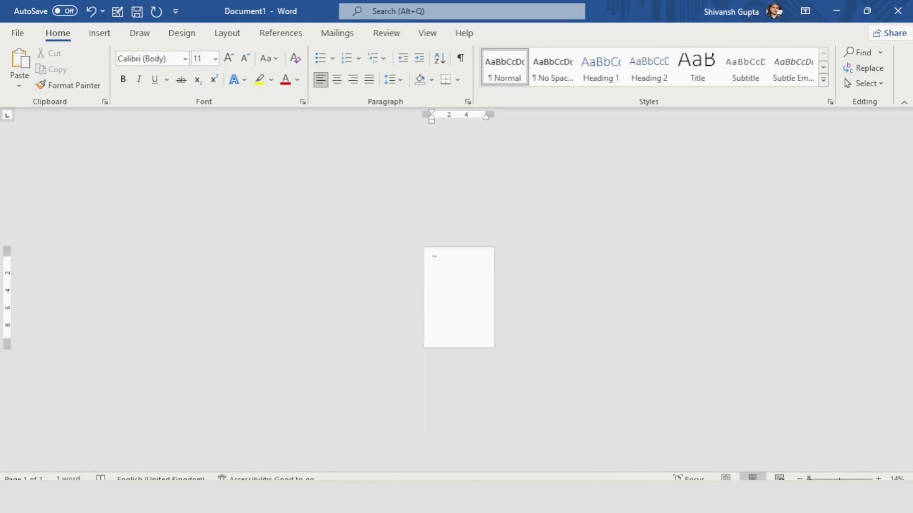
scroll(278, 205, up, 9)
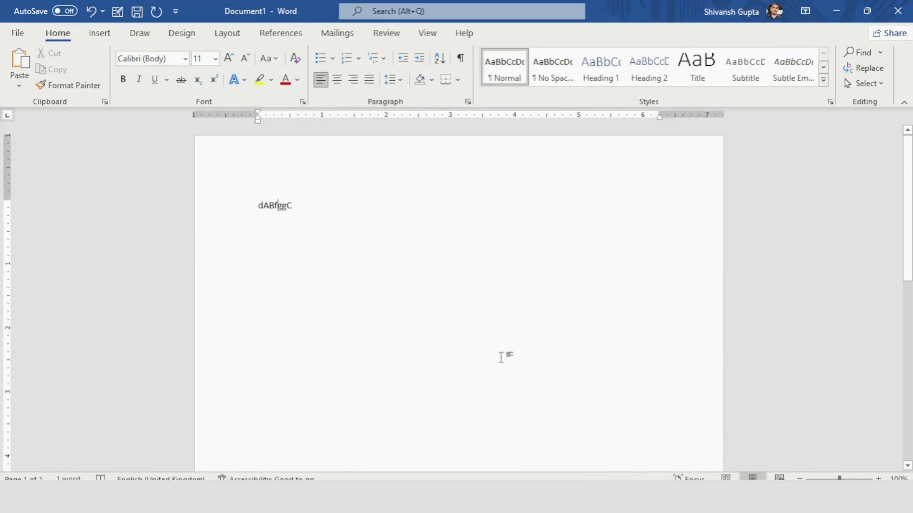
Place the insertion point after the final C, and zoom in to 220% and back out to 70%
click(299, 208)
scroll(321, 260, up, 3)
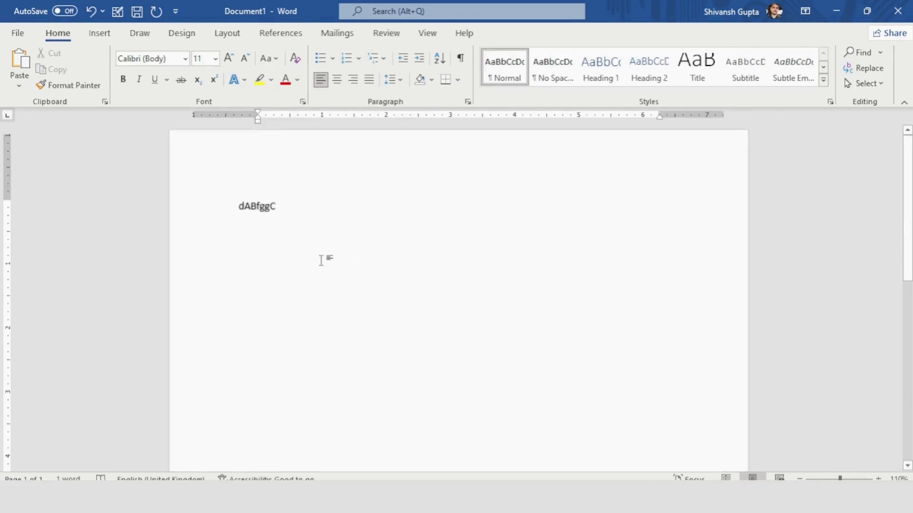
scroll(321, 261, up, 6)
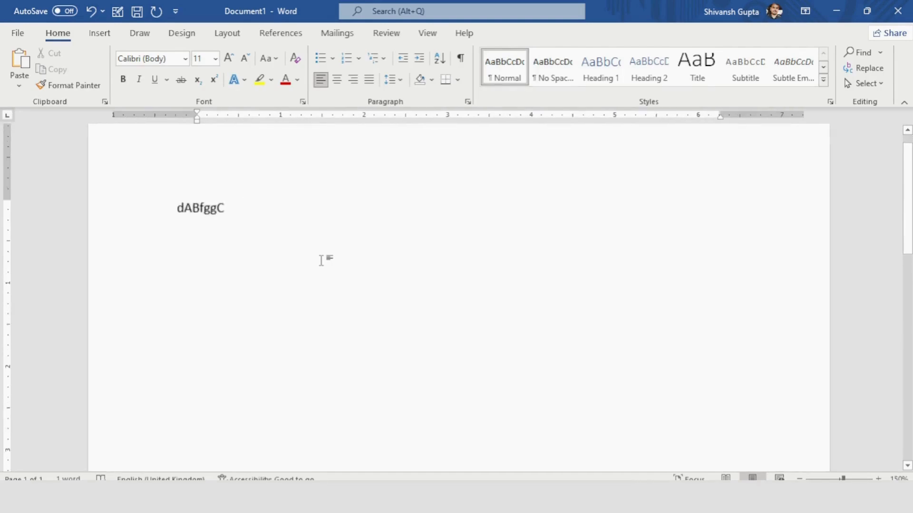
scroll(246, 244, down, 3)
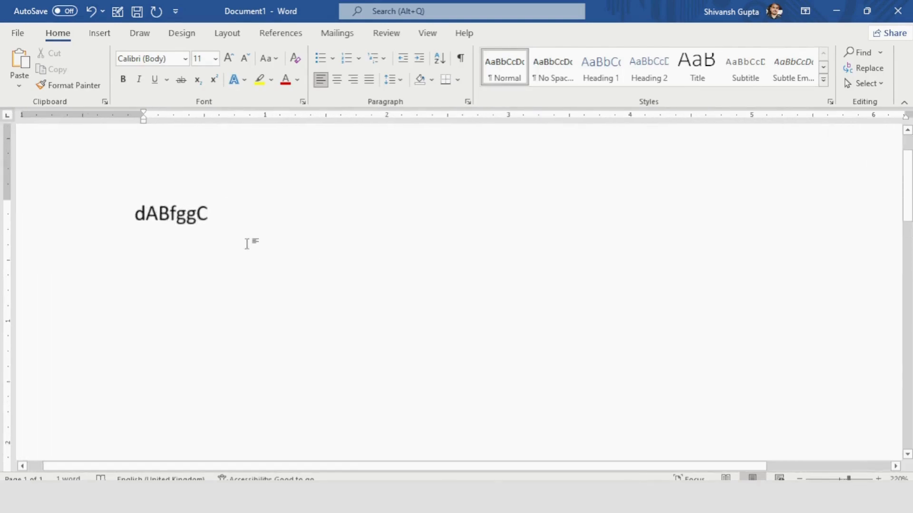
scroll(247, 244, down, 9)
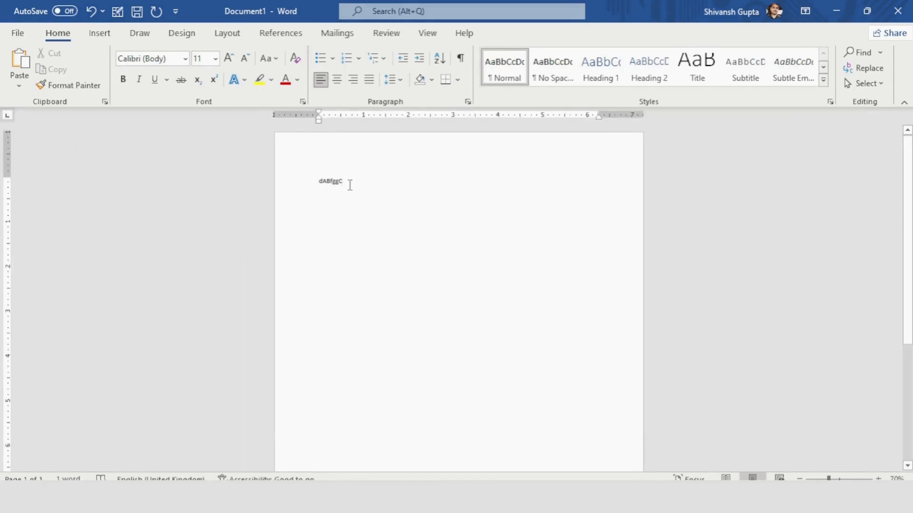
Select the whole line of text, deselect it at its end, and zoom in to 160% and out to 90%
click(241, 197)
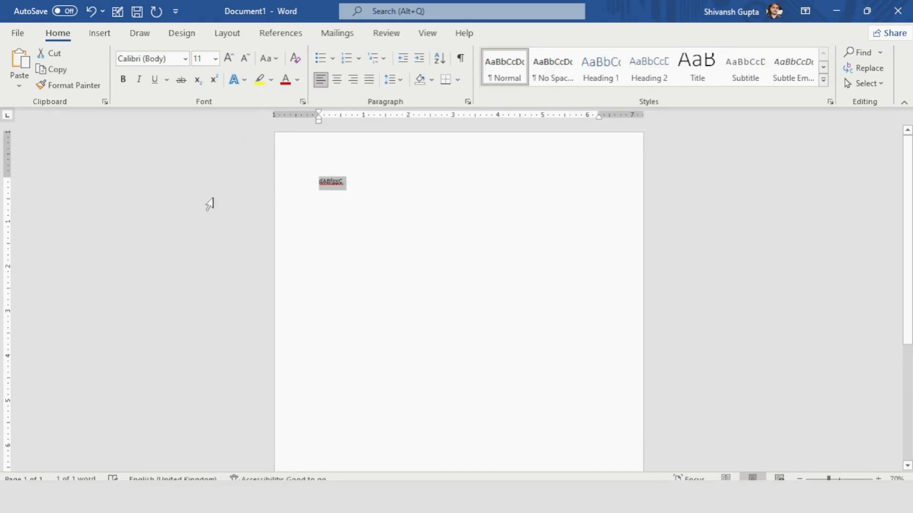
scroll(396, 207, up, 2)
click(319, 189)
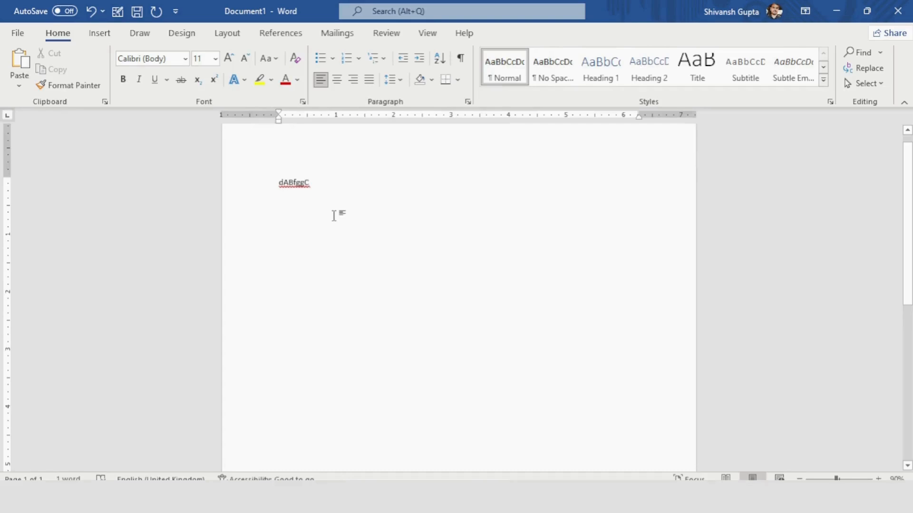
scroll(334, 216, up, 1)
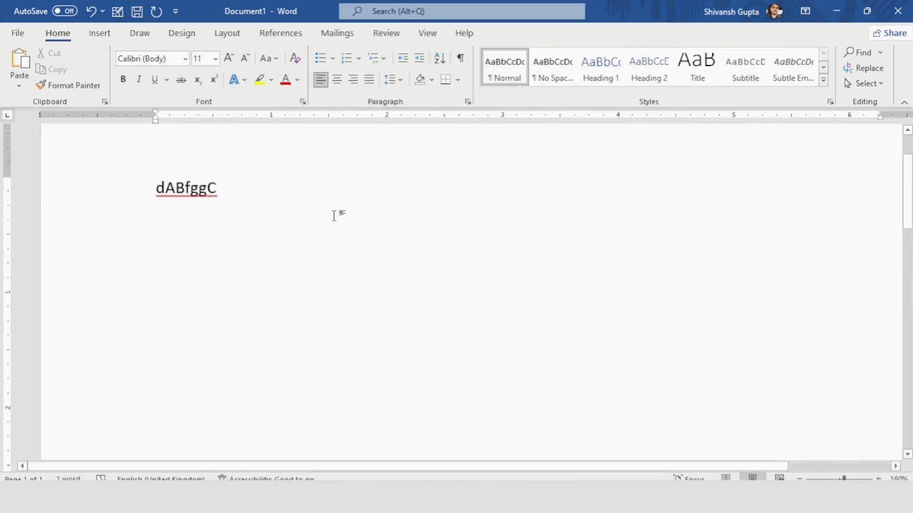
scroll(333, 215, down, 4)
scroll(334, 216, up, 3)
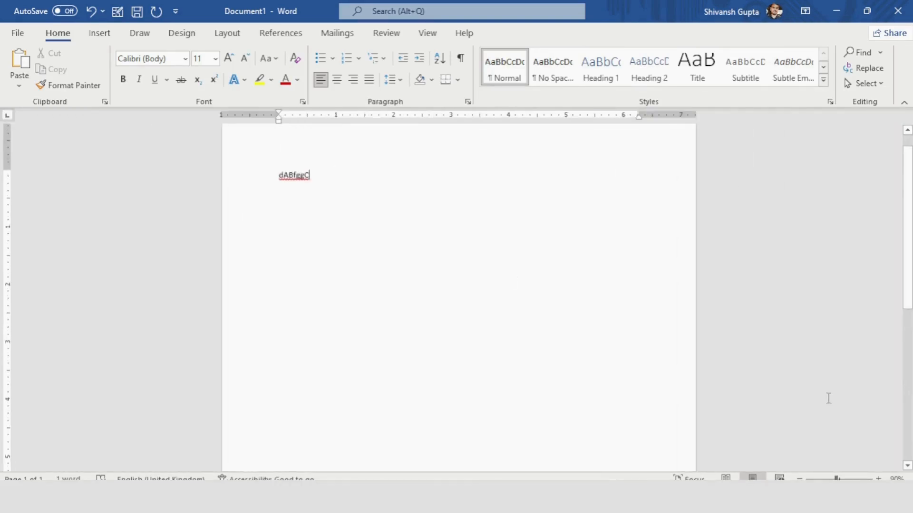
Zoom the page to the 500% maximum, to the 10% minimum, and back to 100%
drag(836, 480, 872, 479)
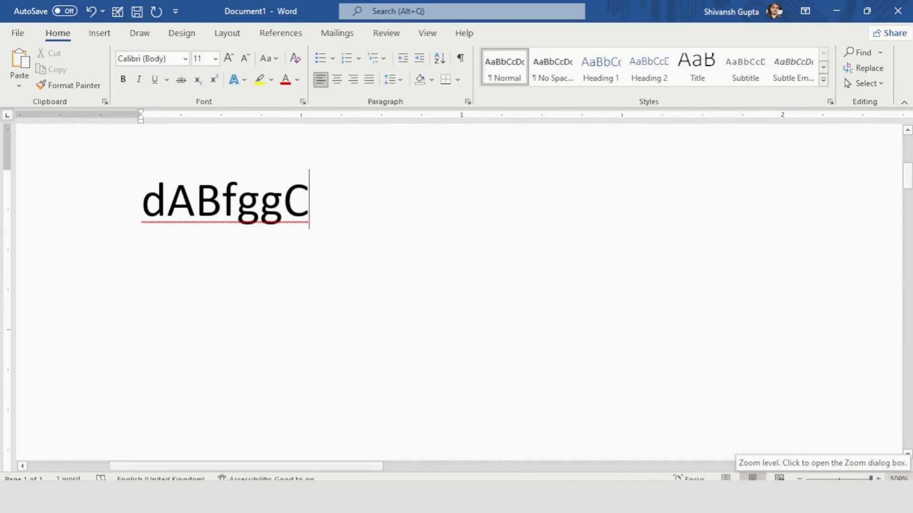
drag(871, 479, 807, 479)
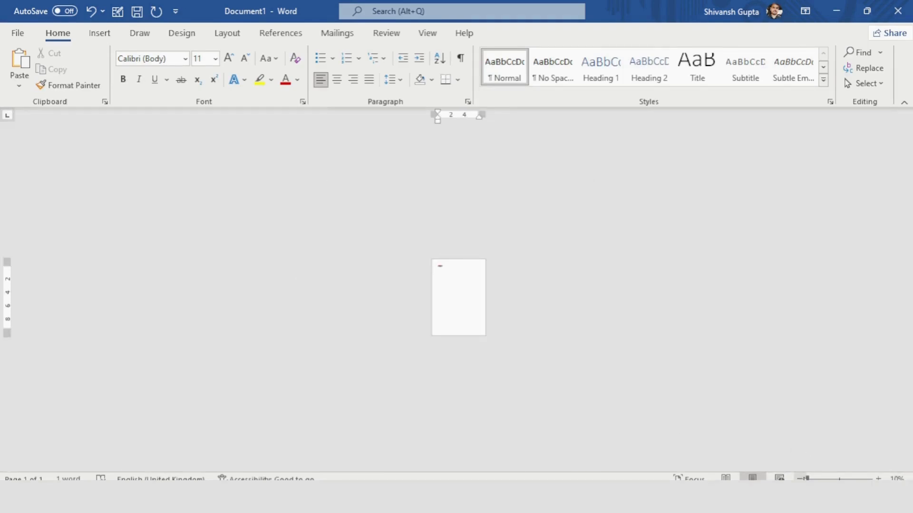
mouse_move(807, 479)
mouse_down()
mouse_move(870, 479)
mouse_move(839, 479)
mouse_up()
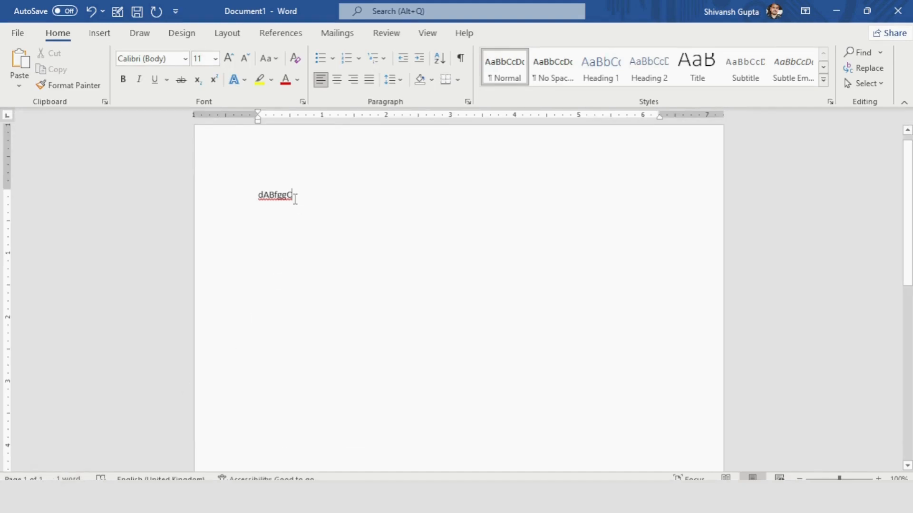
Add "ghg" after the text on the first line, and replace the whole line with a person's full name
text(ghg)
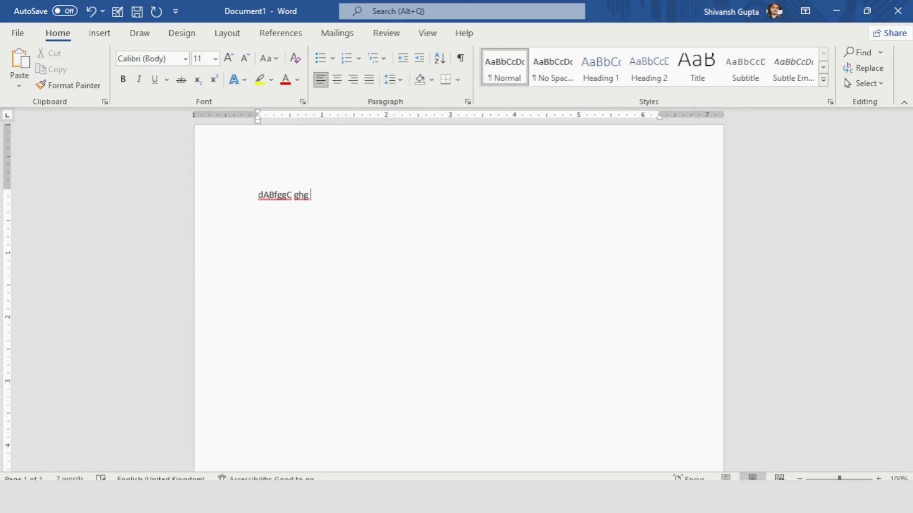
drag(312, 198, 241, 199)
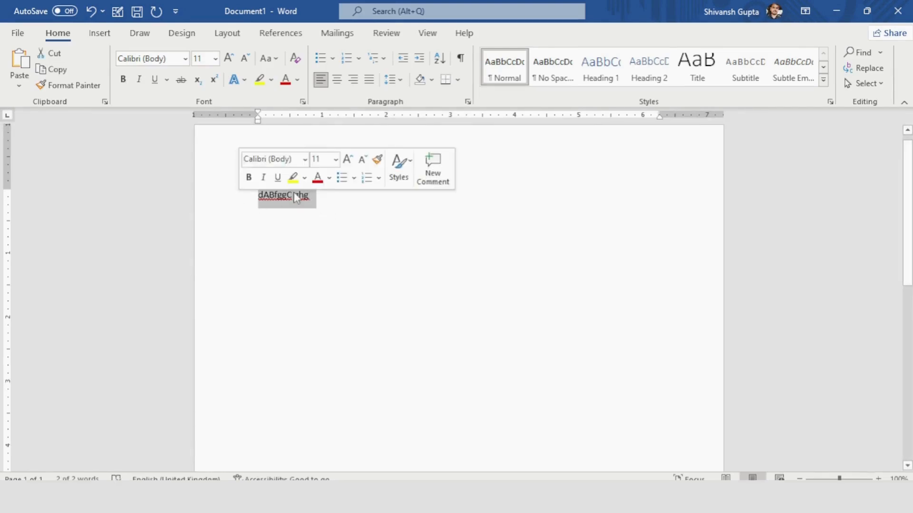
text(avi)
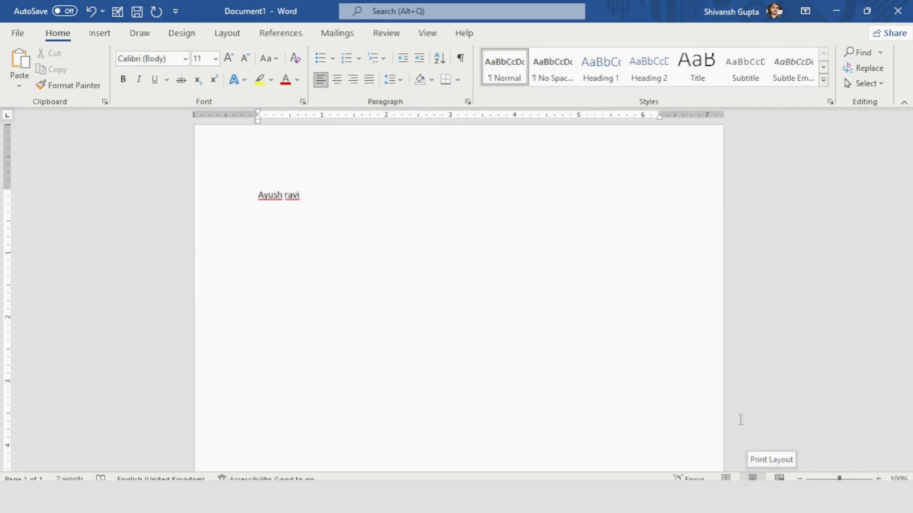
drag(334, 196, 249, 198)
click(342, 225)
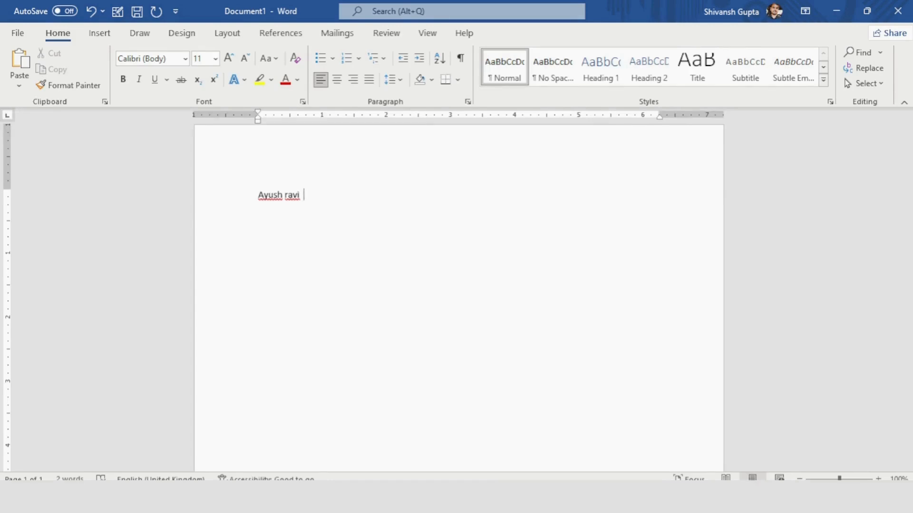
View the document in Read Mode and Web Layout, returning to Print Layout after each
click(725, 478)
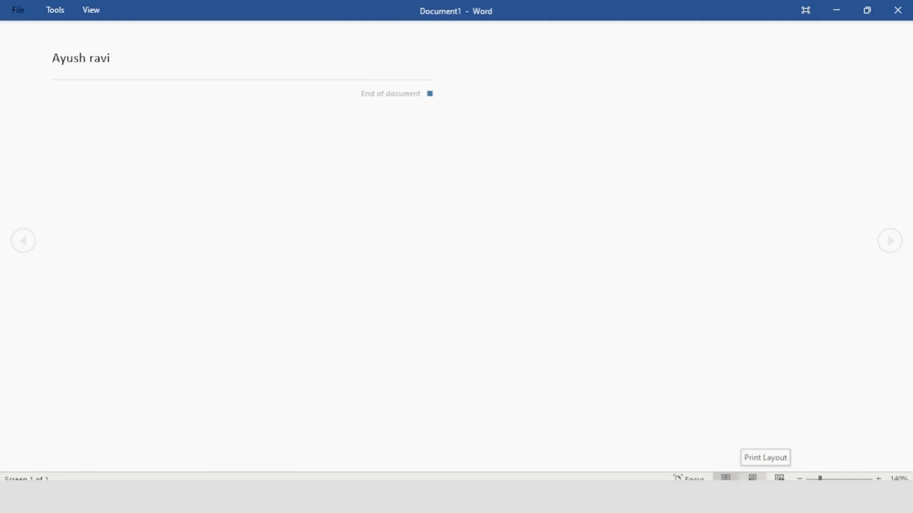
click(752, 477)
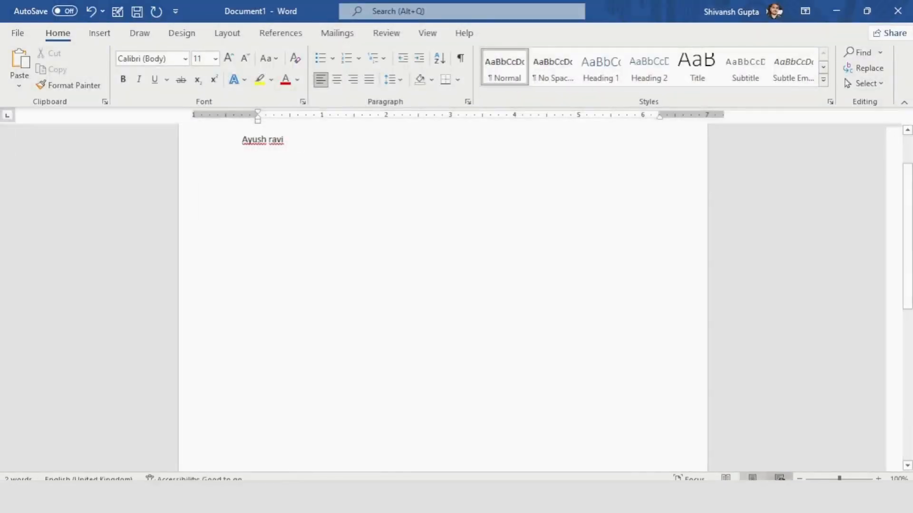
click(779, 477)
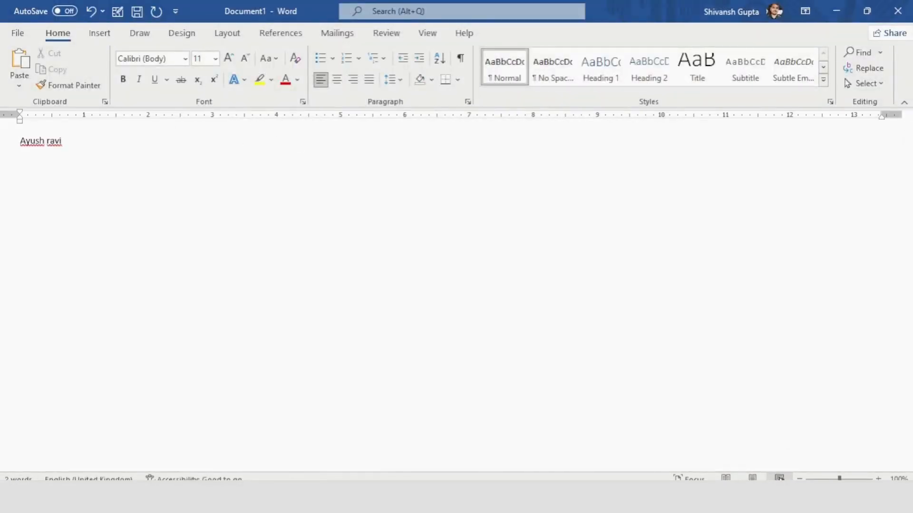
click(752, 478)
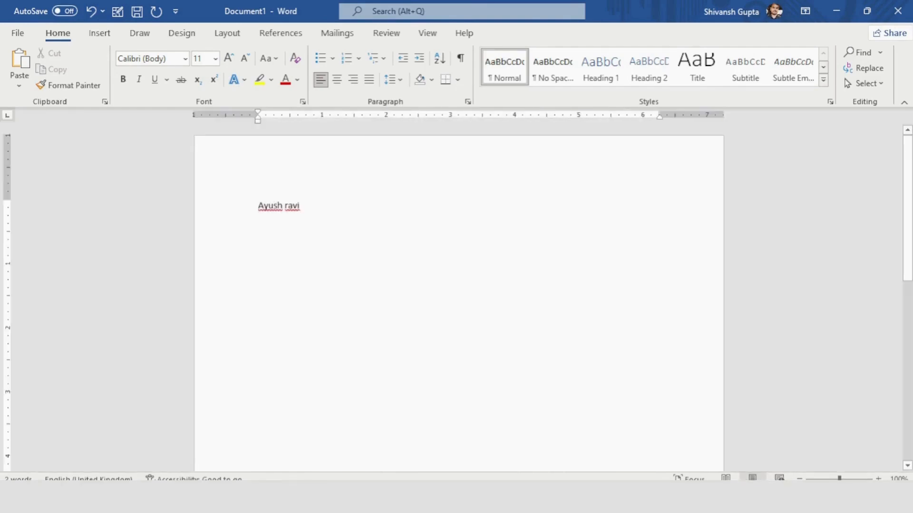
Delete all the text on the first line of the page
triple_click(304, 205)
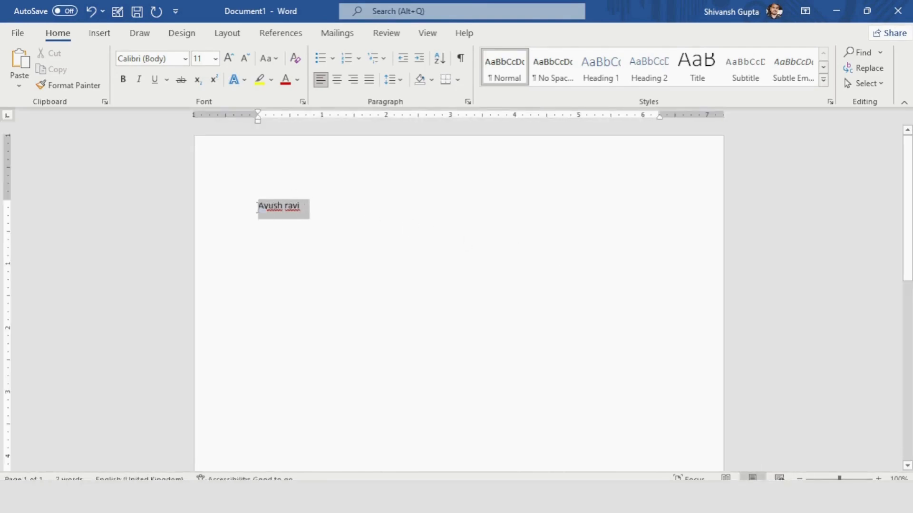
key(BackSpace)
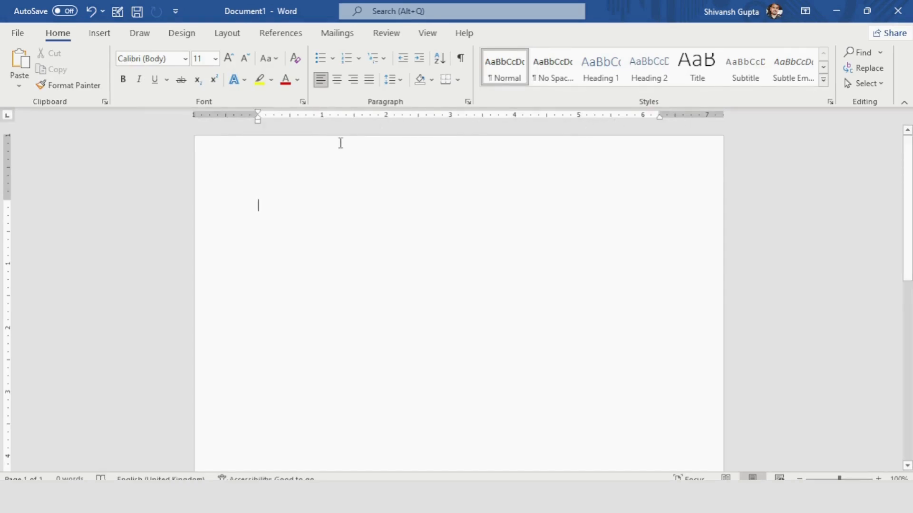
Hide the ruler and show it again
click(426, 35)
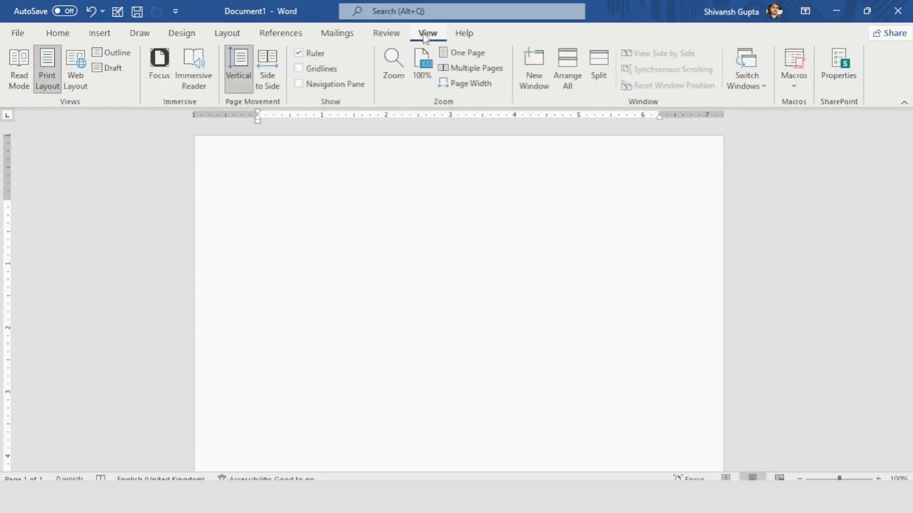
click(300, 53)
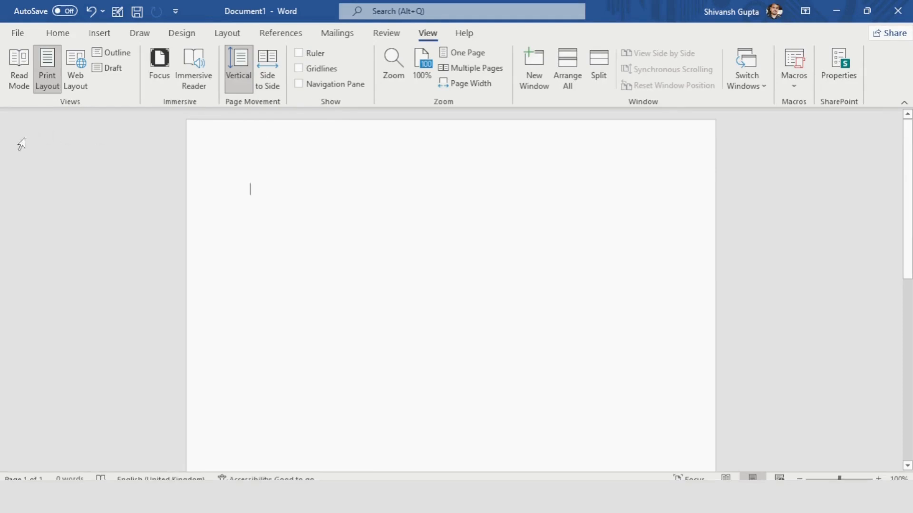
click(65, 35)
click(421, 33)
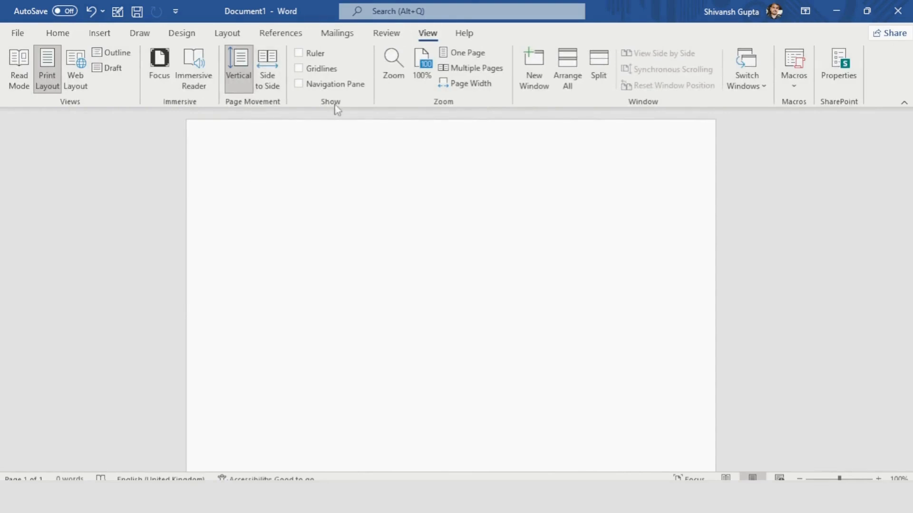
click(299, 52)
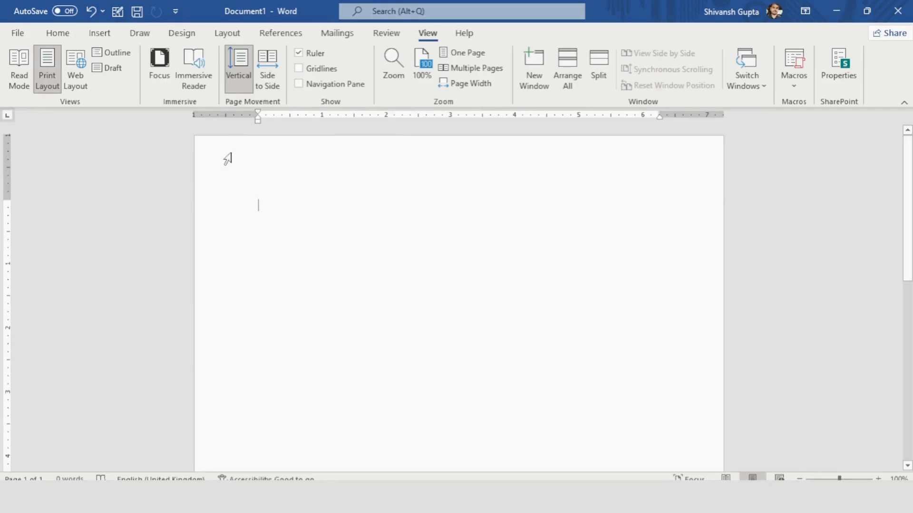
Toggle the page gridlines on and off several times, leaving them hidden
click(299, 69)
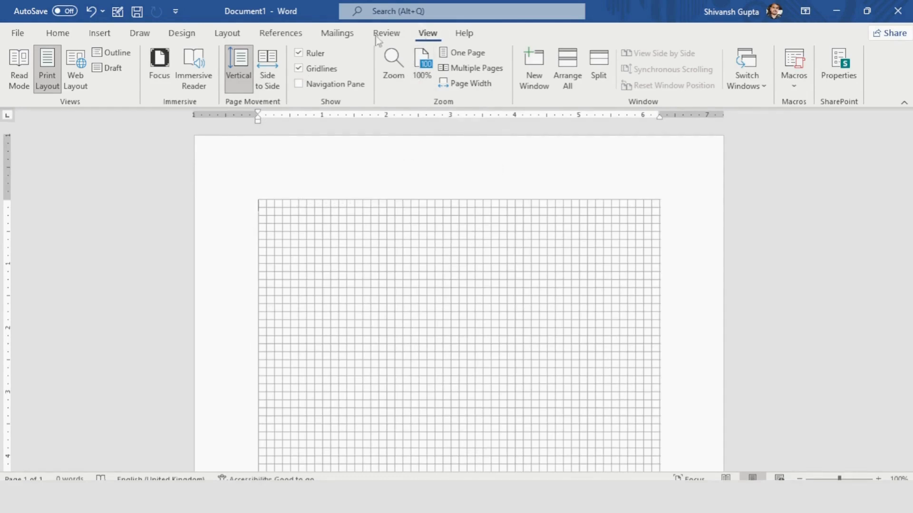
click(300, 69)
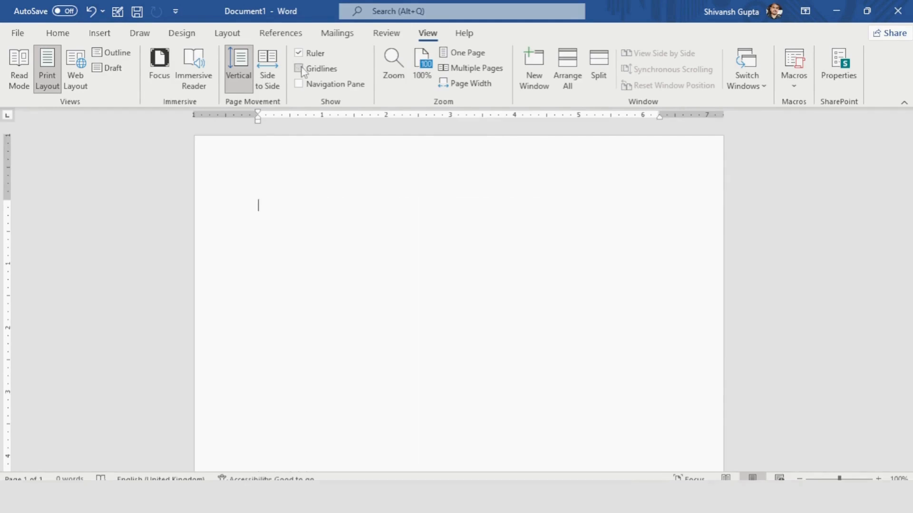
click(300, 68)
click(299, 69)
click(299, 69)
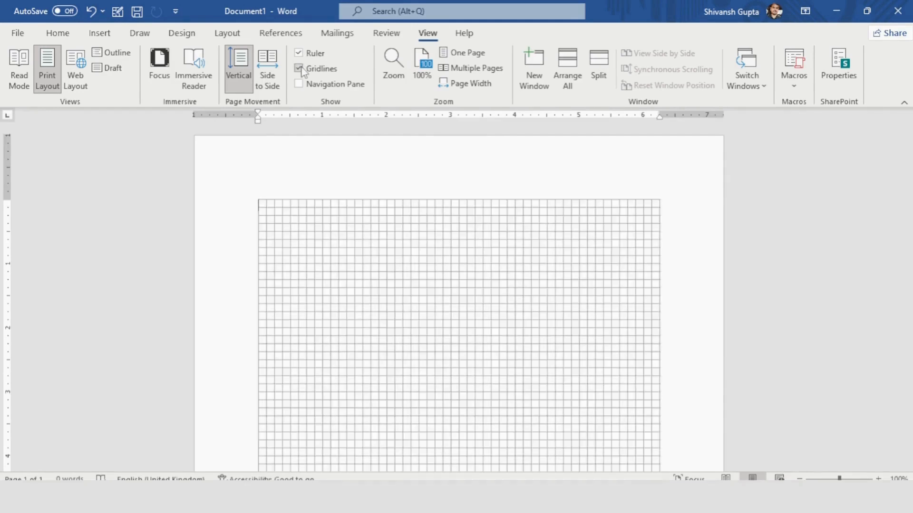
click(299, 69)
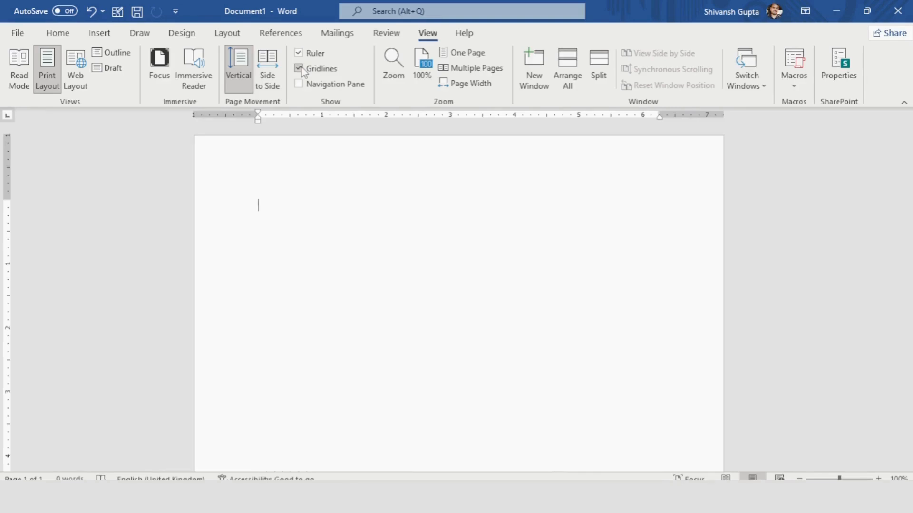
Show the gridlines on the page and hide them again, keeping the ruler displayed
click(299, 69)
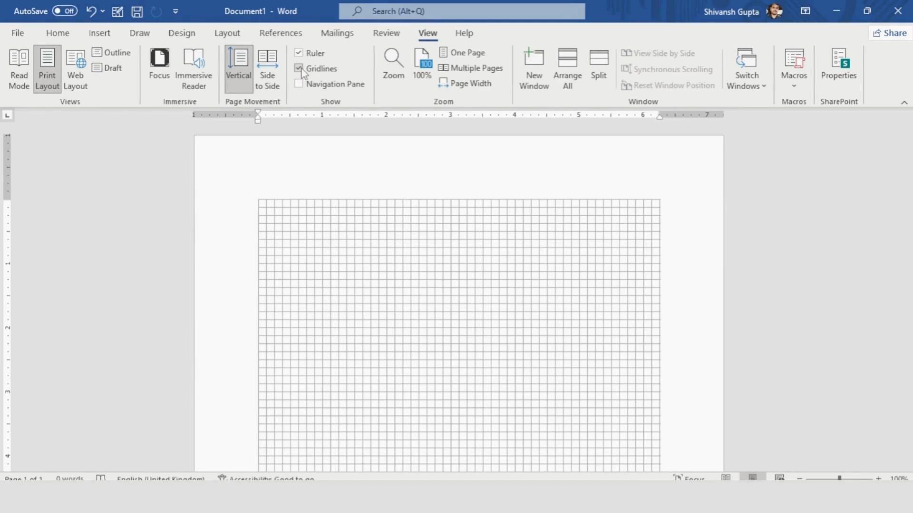
click(300, 70)
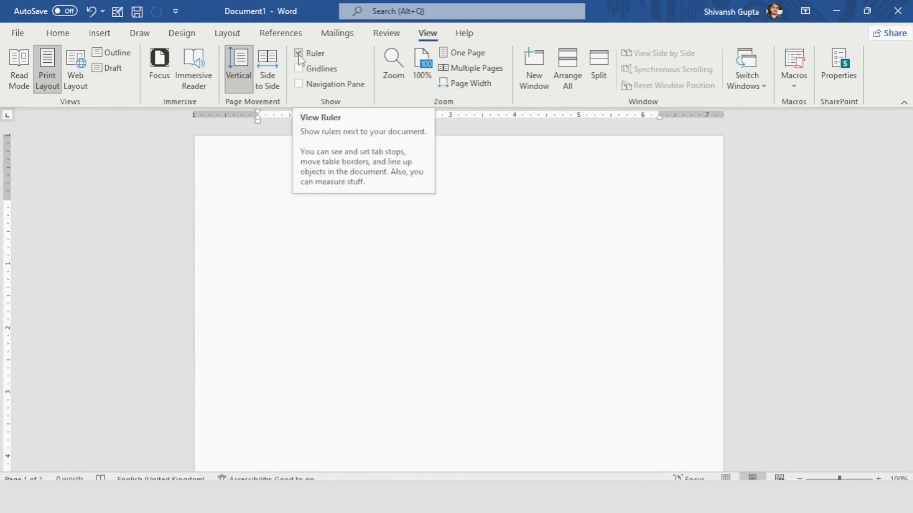
click(299, 53)
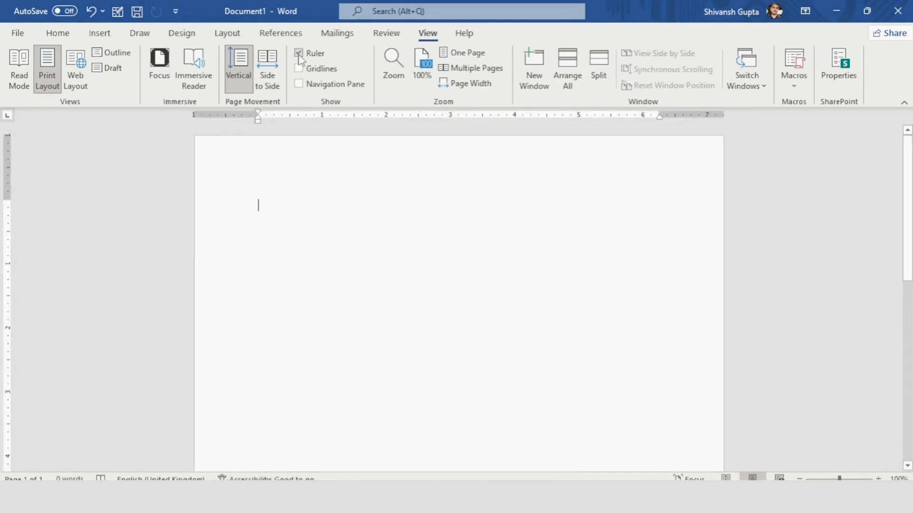
Open the Navigation pane, view its Pages and Results sections, return to Pages, and close the pane
click(301, 89)
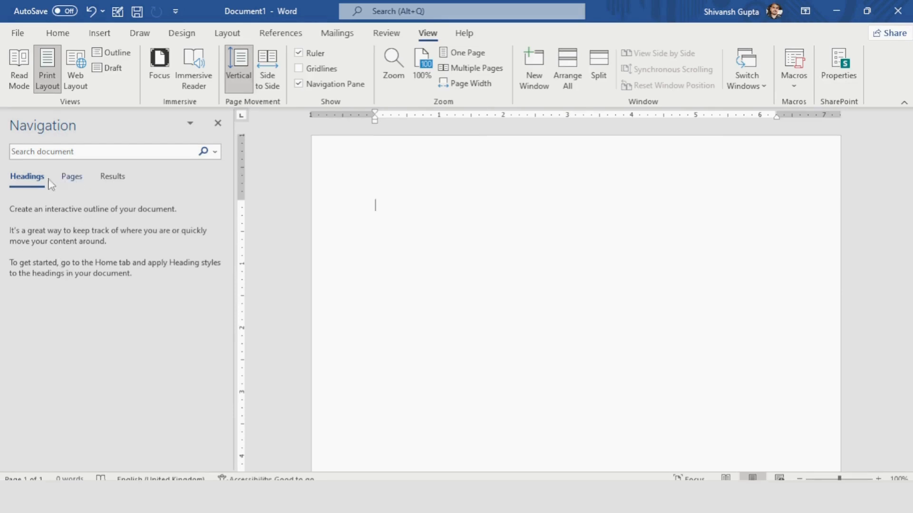
click(72, 181)
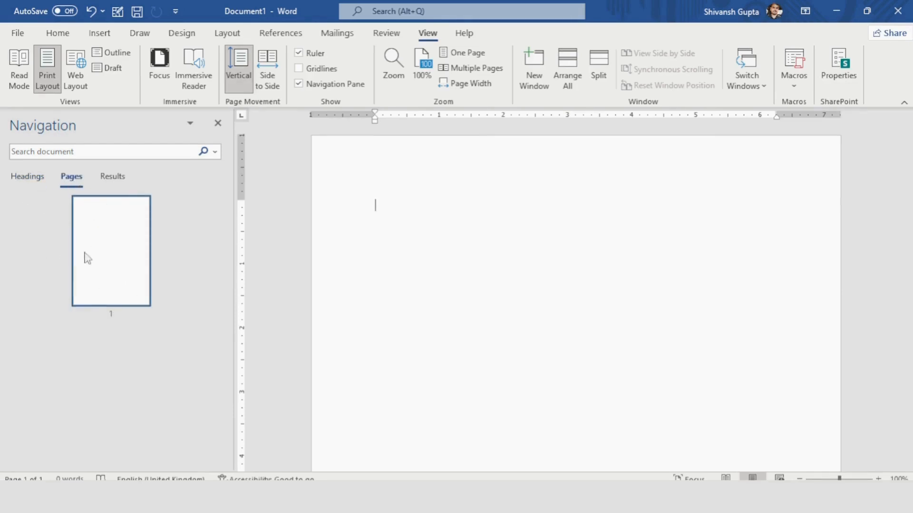
click(112, 182)
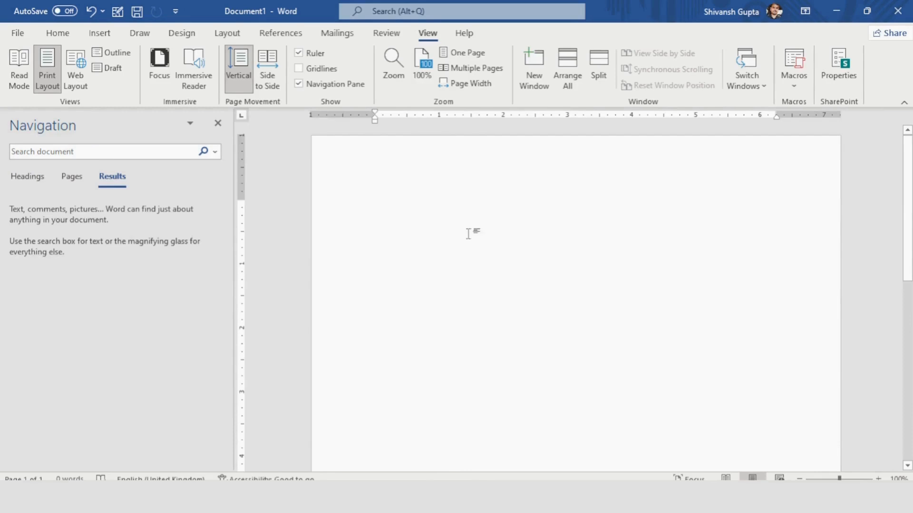
click(71, 179)
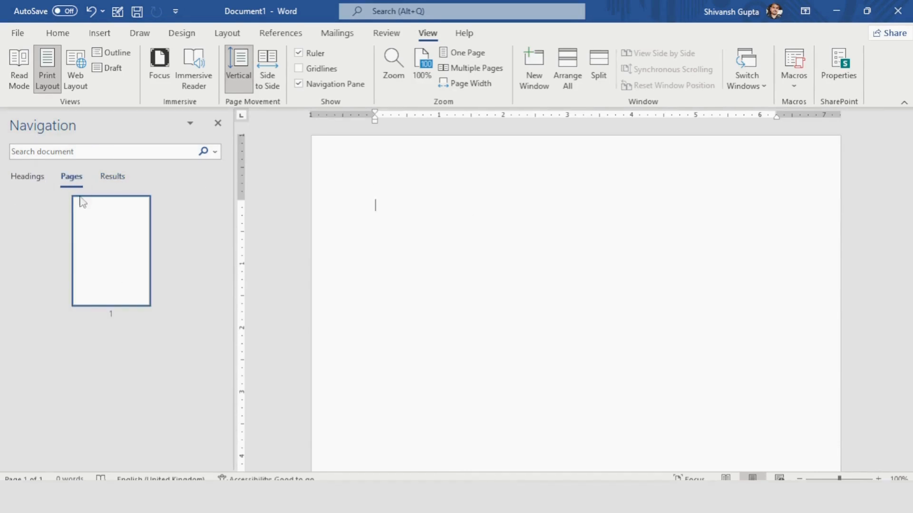
click(299, 84)
click(301, 83)
click(302, 84)
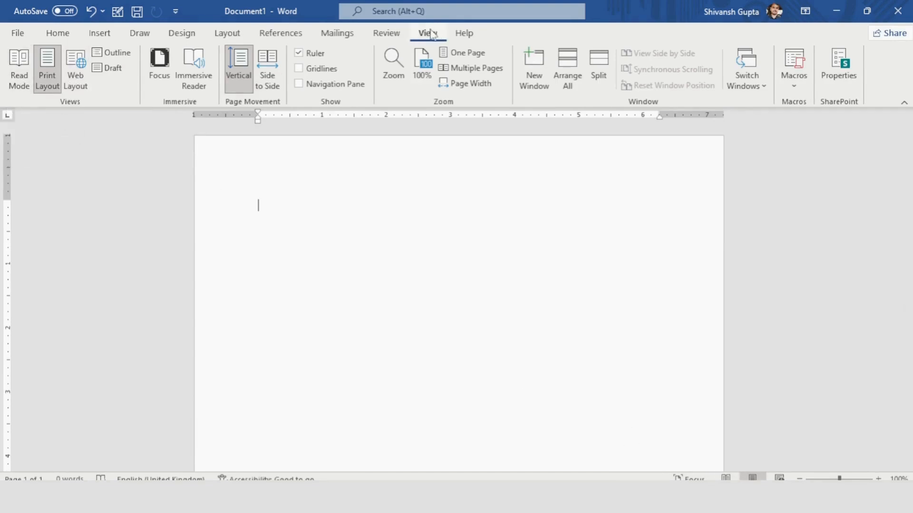
Try out the left and right indent markers on the horizontal ruler, opening the Paragraph settings from the right marker and cancelling them
click(68, 38)
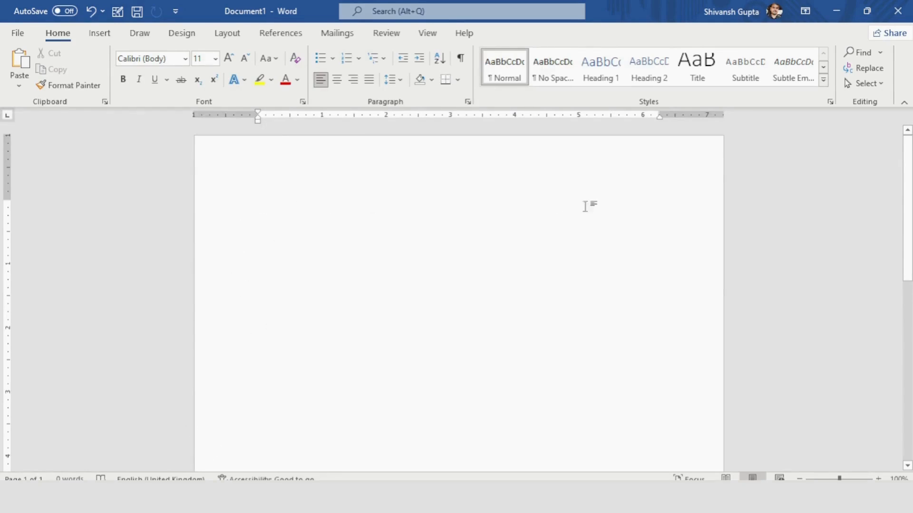
drag(258, 124, 259, 126)
click(257, 121)
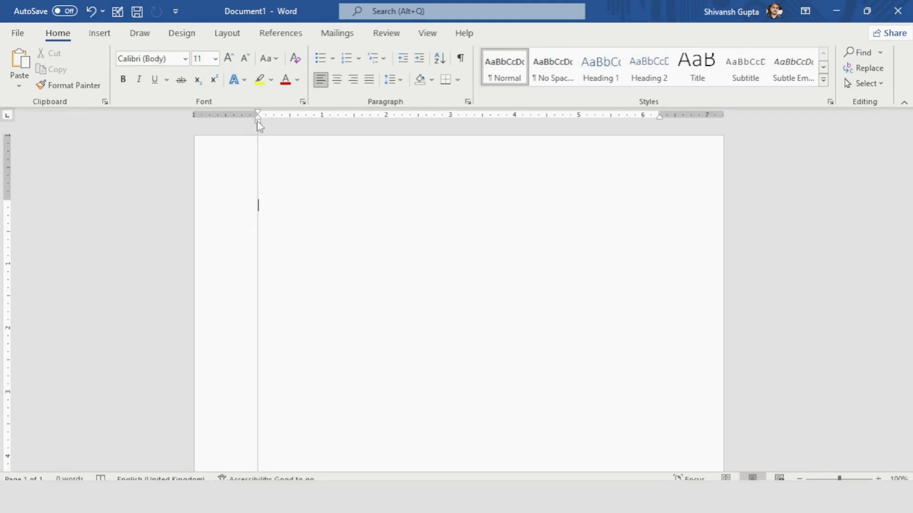
drag(660, 120, 661, 123)
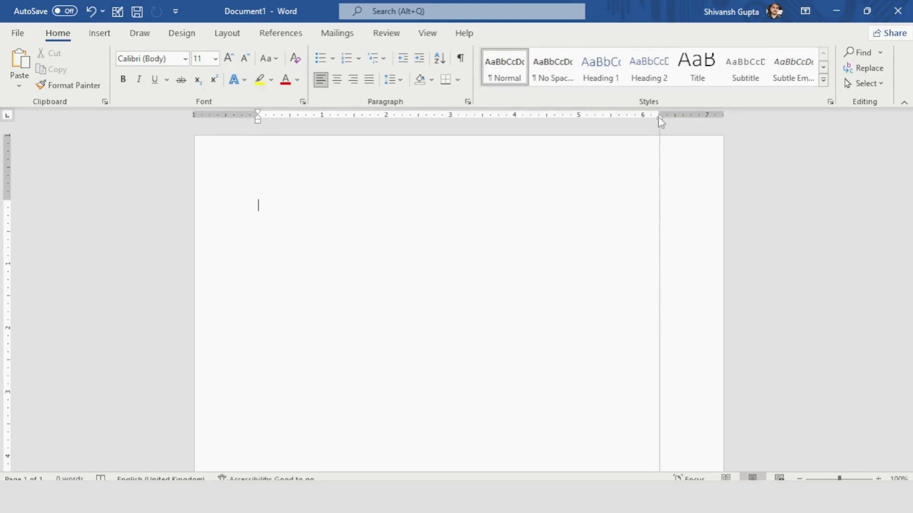
click(659, 118)
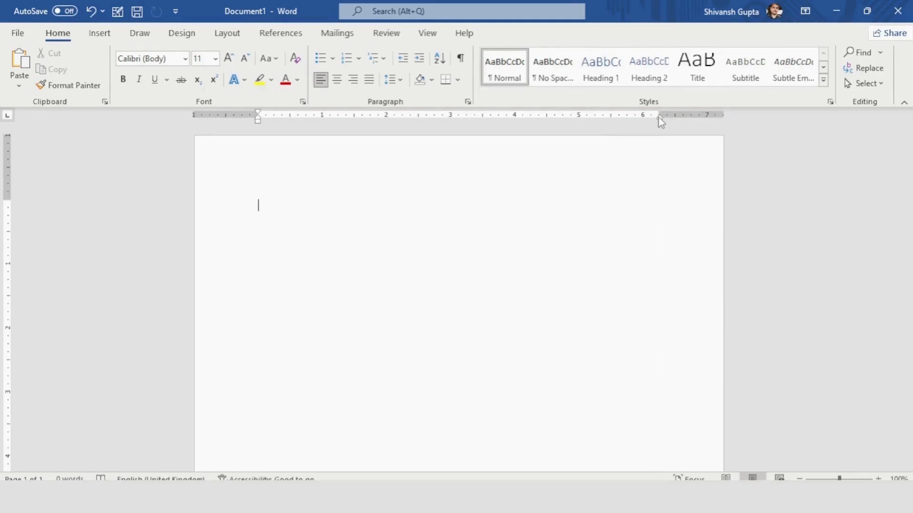
double_click(660, 119)
click(420, 382)
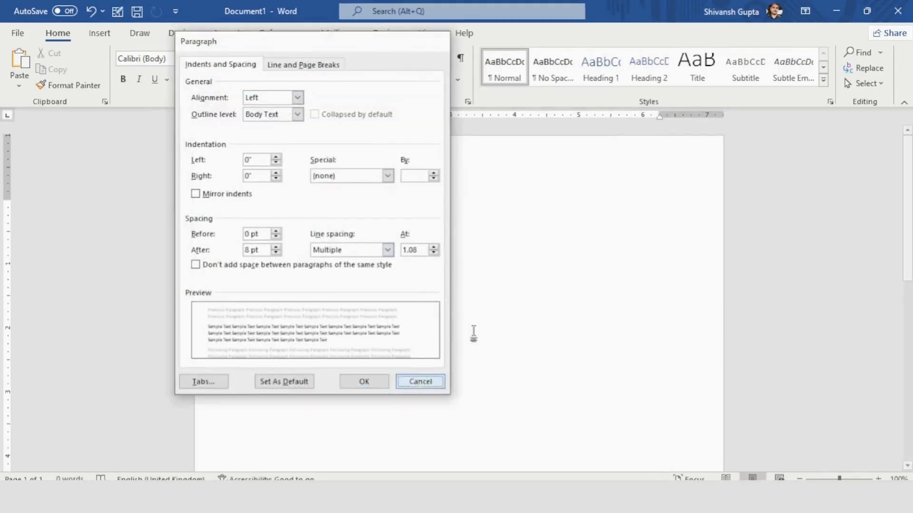
drag(257, 120, 257, 120)
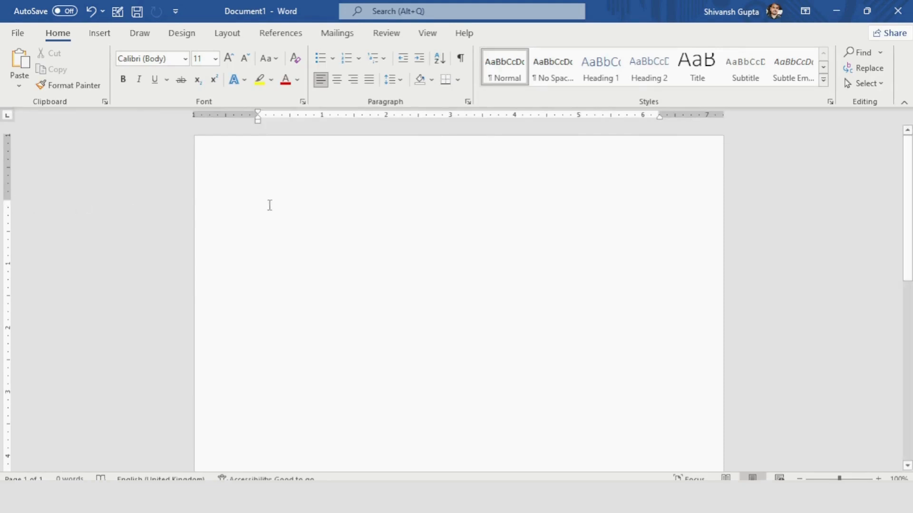
Open the Page Setup settings from the vertical ruler, cancel them, and point out the top margin boundary on that ruler
double_click(8, 198)
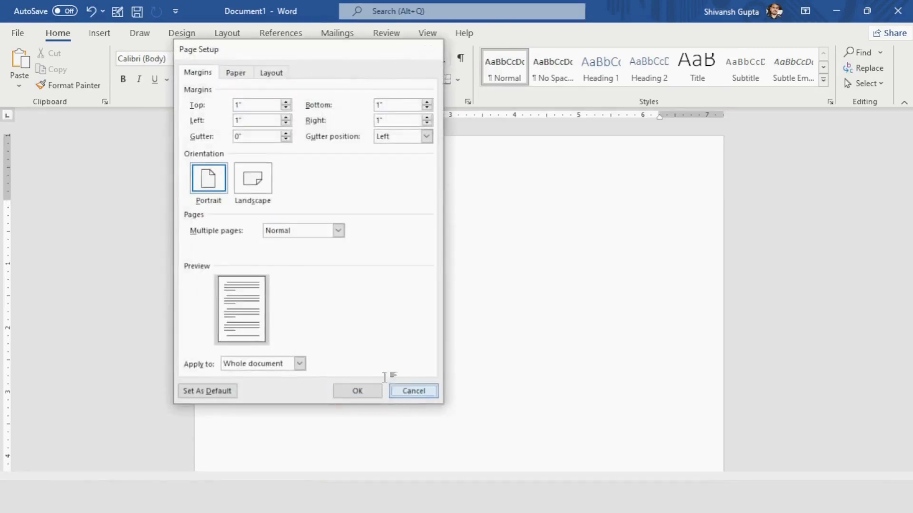
click(413, 391)
drag(8, 204, 8, 203)
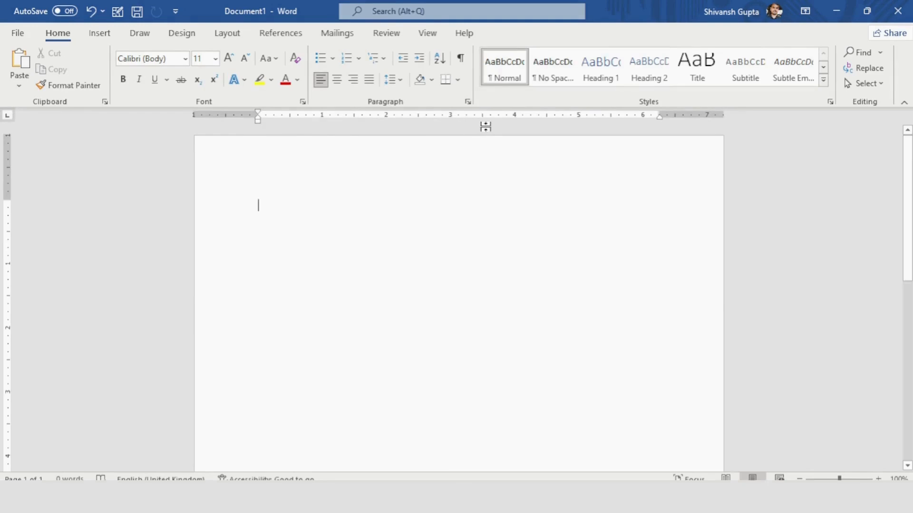
Set the measurement units to Centimeters in Word's advanced display options and apply the change
click(16, 34)
click(42, 463)
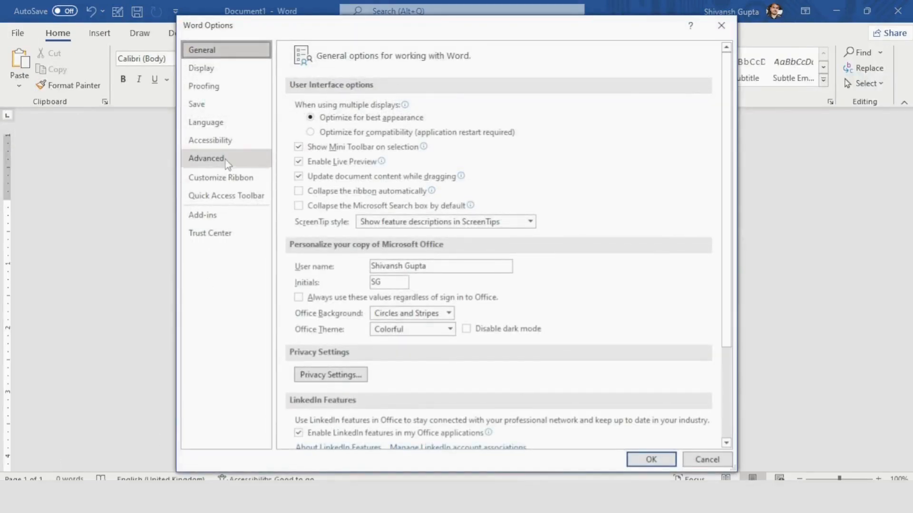
scroll(313, 215, down, 3)
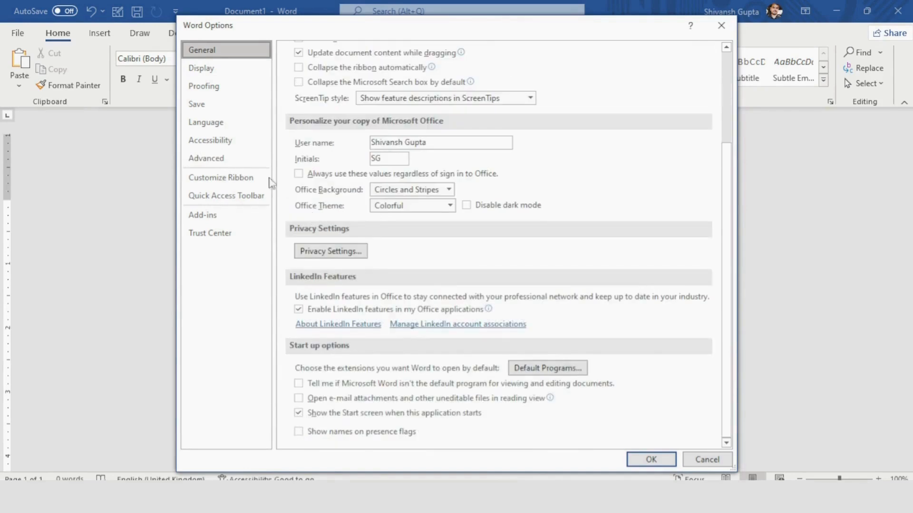
click(231, 159)
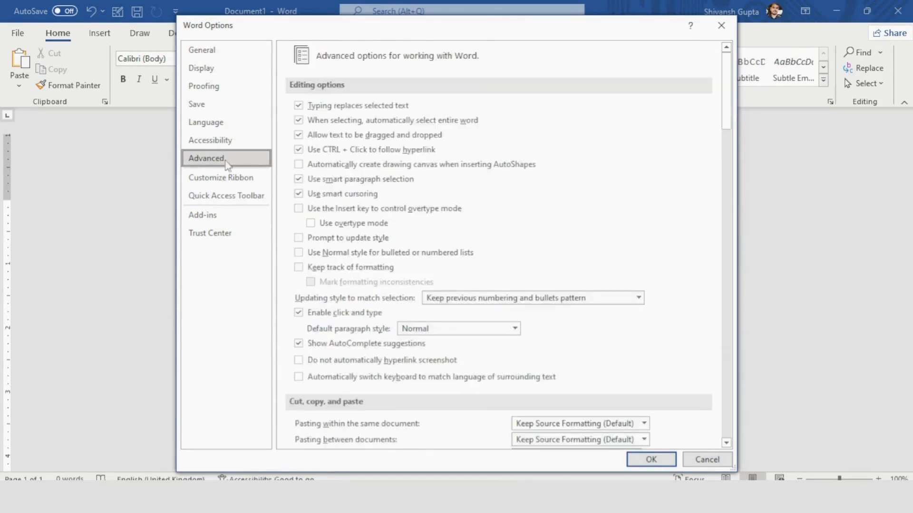
scroll(333, 267, down, 9)
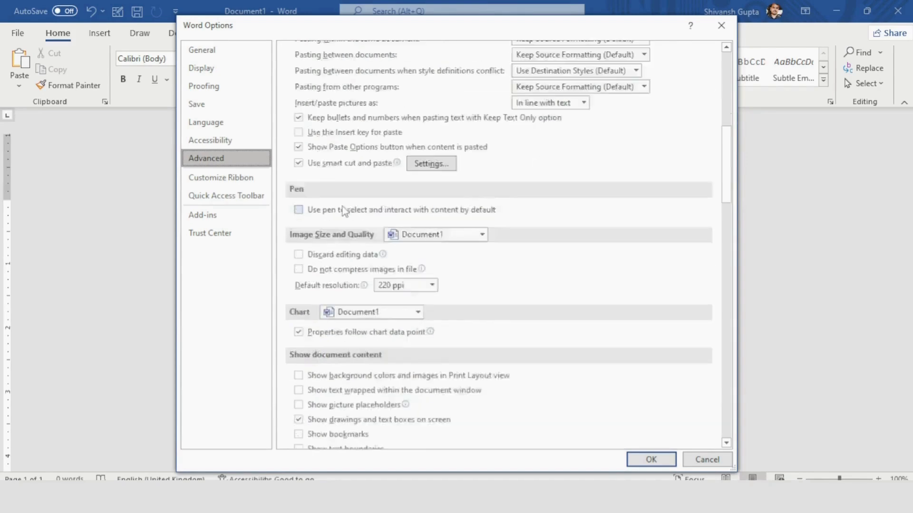
scroll(345, 211, down, 10)
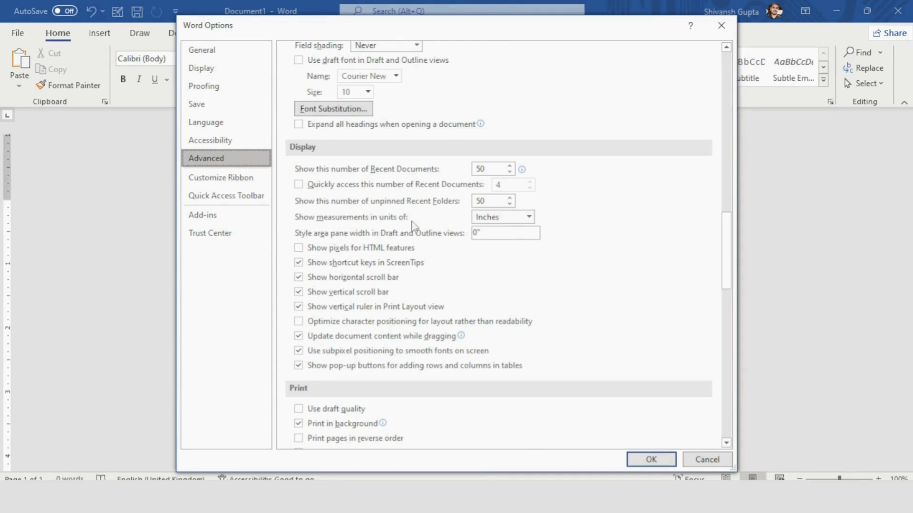
click(511, 223)
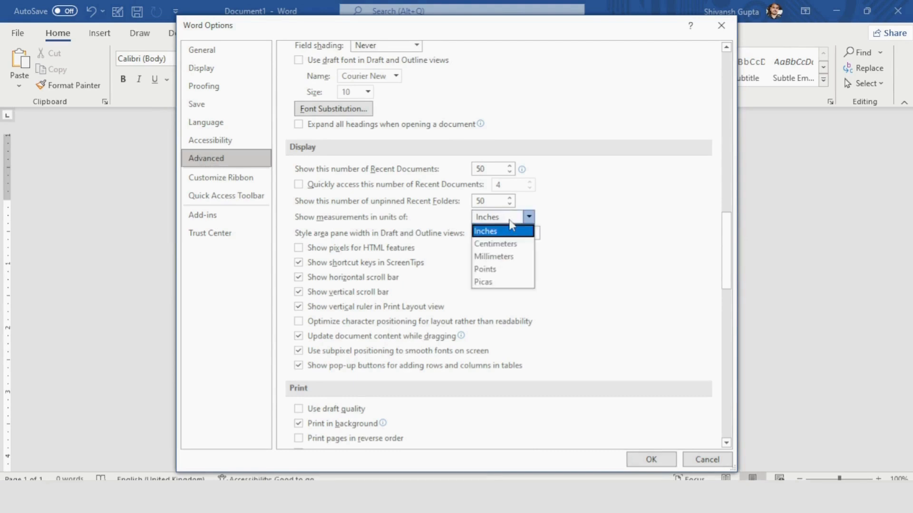
click(497, 245)
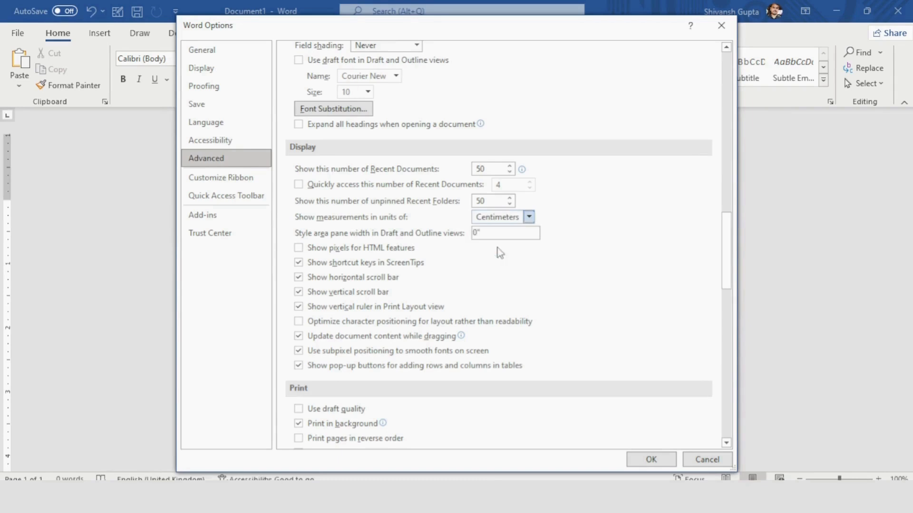
click(646, 456)
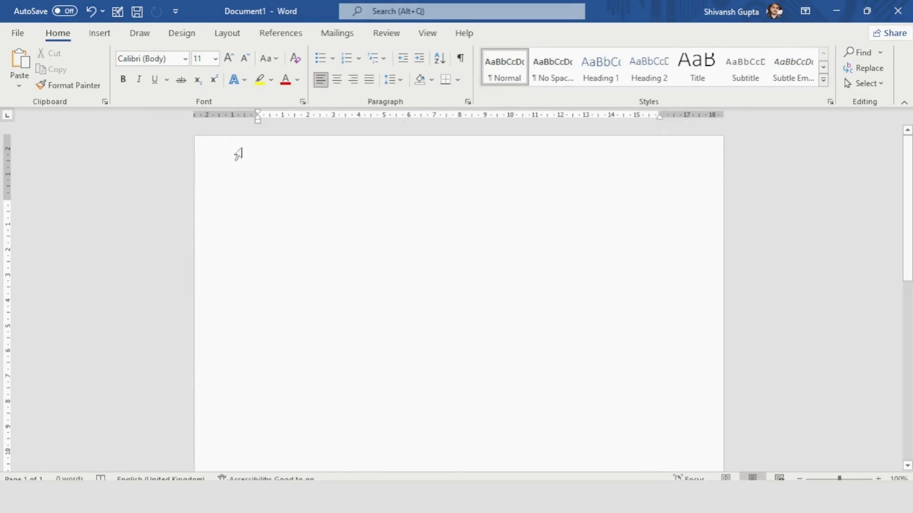
Set the measurement units back to Inches in the advanced display options and apply the change
click(18, 33)
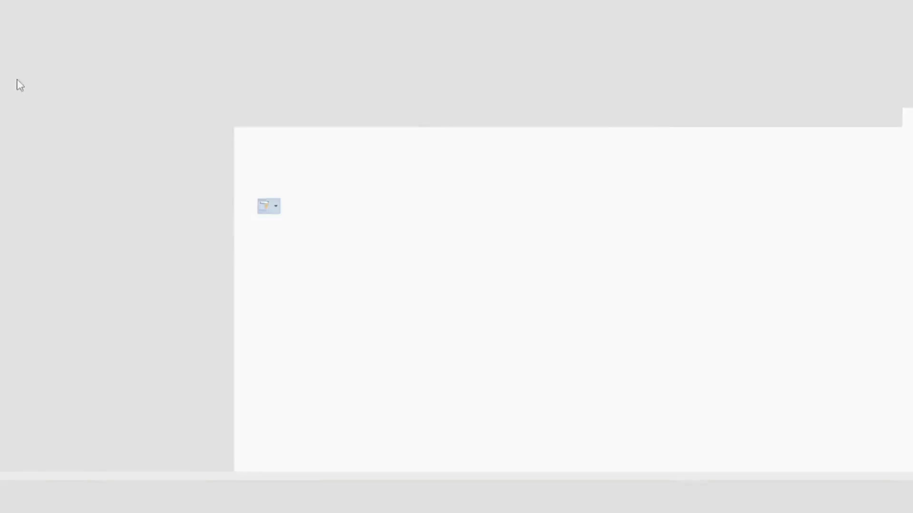
click(67, 460)
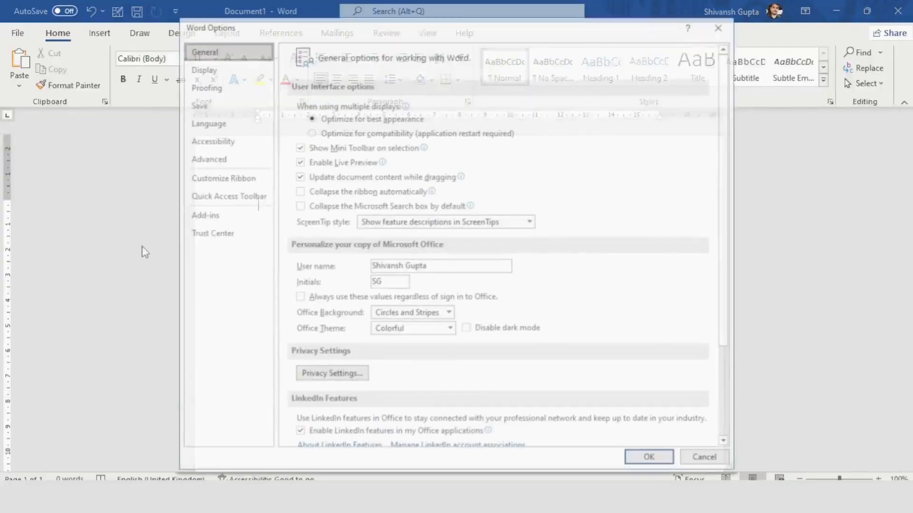
click(234, 159)
scroll(456, 224, down, 10)
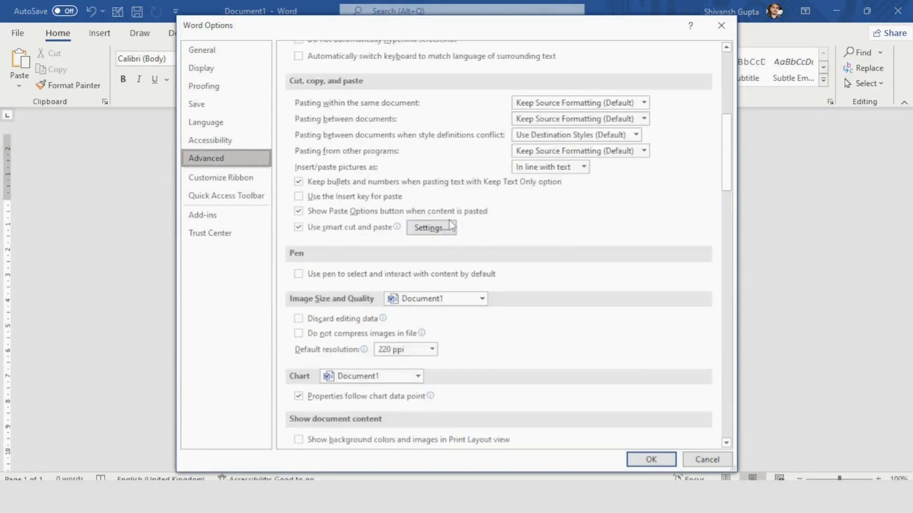
scroll(451, 225, down, 12)
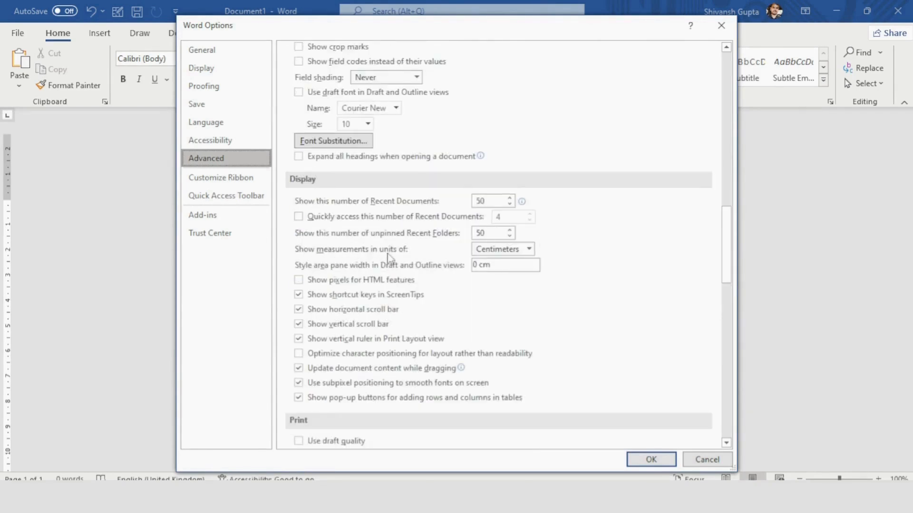
click(529, 249)
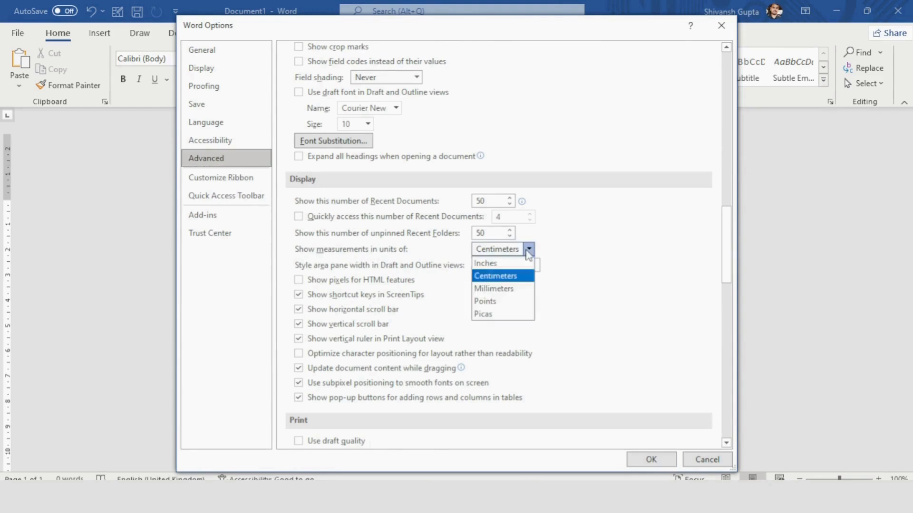
click(503, 264)
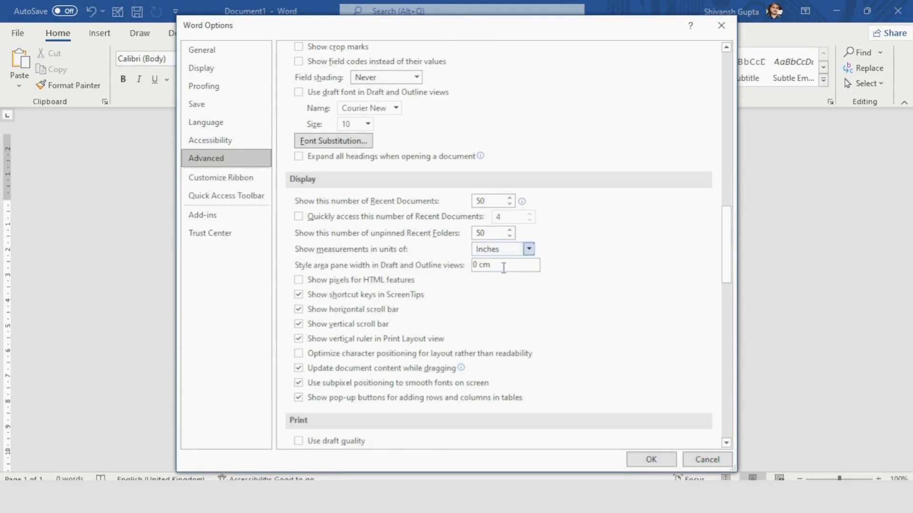
click(651, 460)
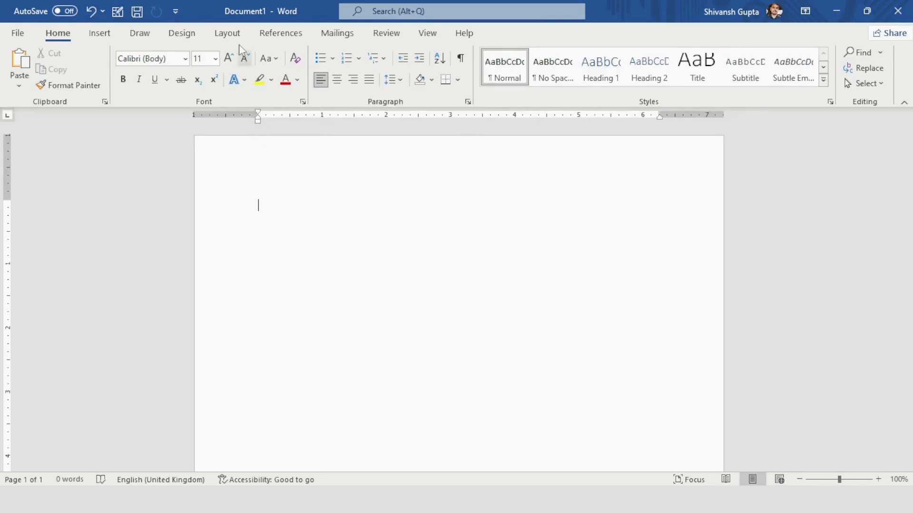
Look through the available paper sizes and set the document's paper size to A4
click(227, 33)
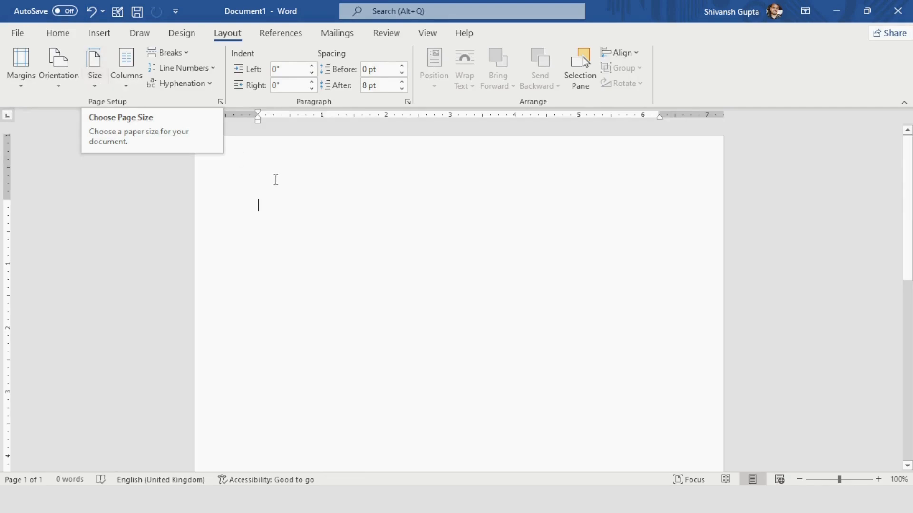
click(95, 81)
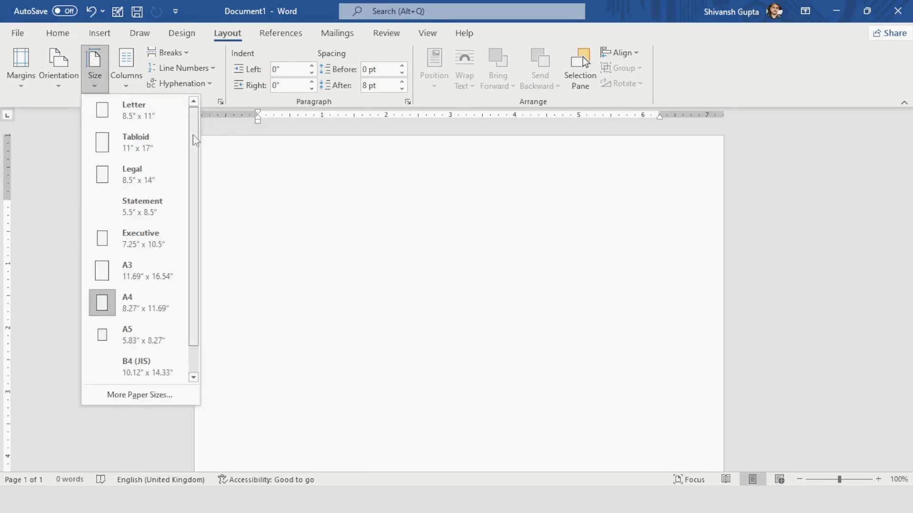
mouse_move(195, 124)
mouse_down()
mouse_move(195, 209)
mouse_move(195, 117)
mouse_up()
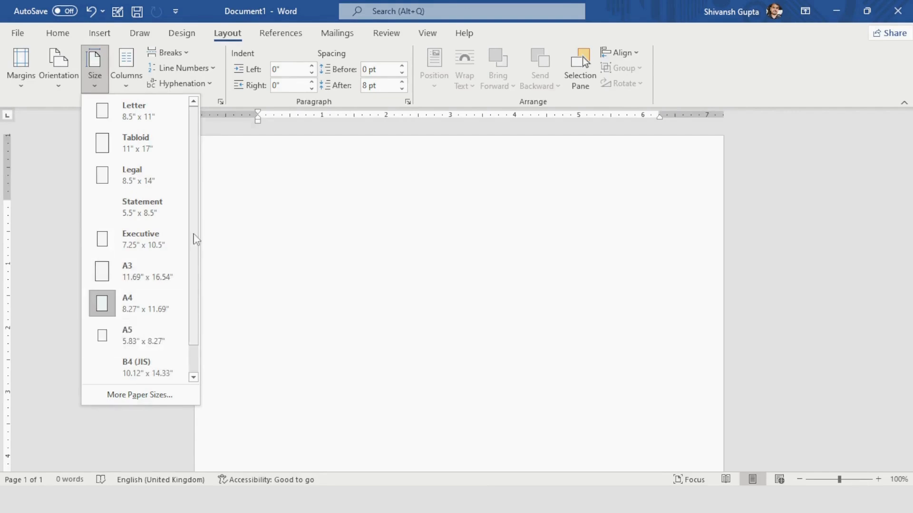
scroll(193, 247, down, 1)
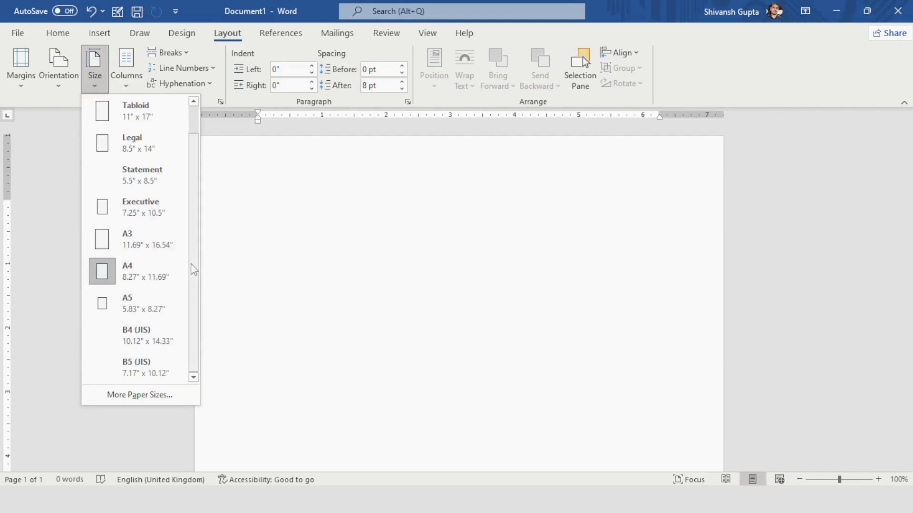
click(132, 273)
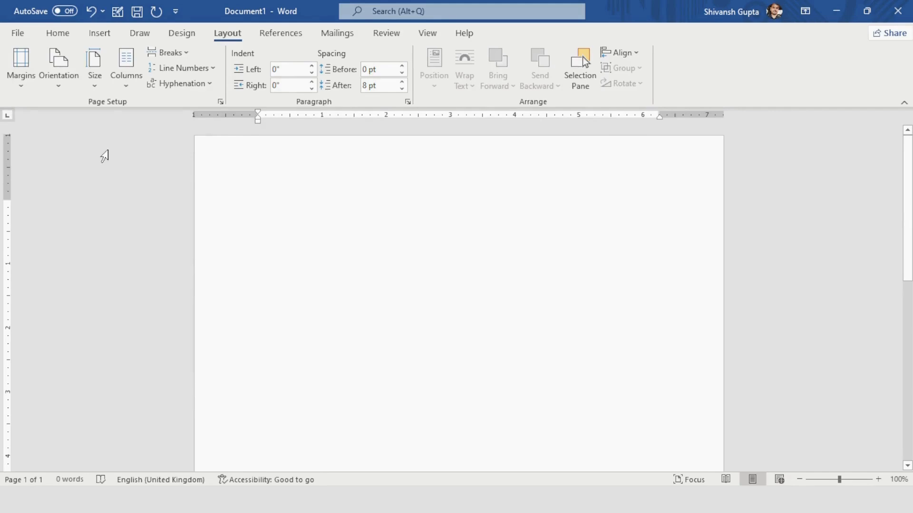
Set the page orientation to Portrait and check the page in the print preview
click(62, 86)
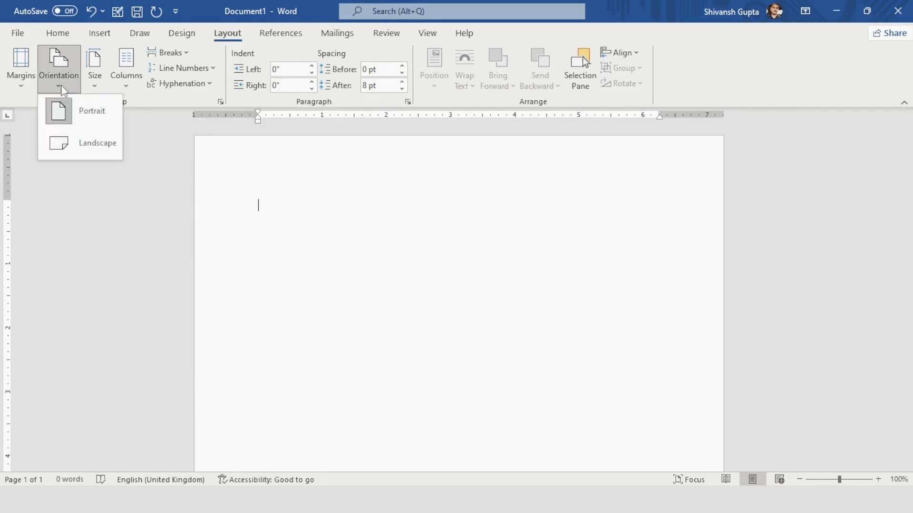
click(84, 117)
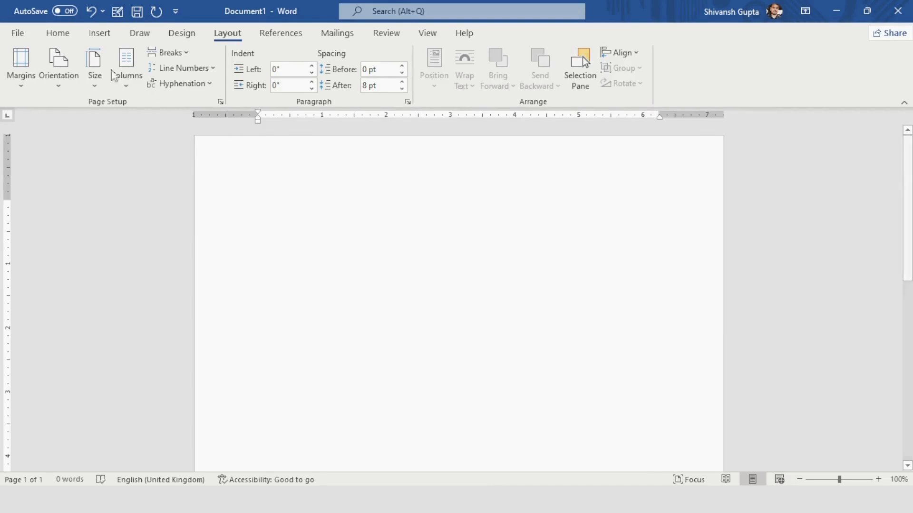
click(18, 34)
click(49, 270)
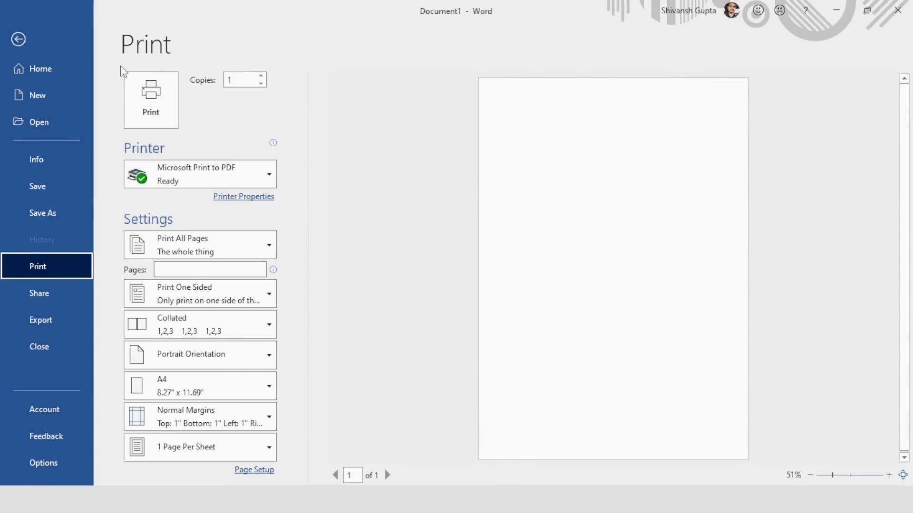
click(19, 38)
Preview the page for printing in Landscape orientation, and set the orientation back to Portrait
click(57, 77)
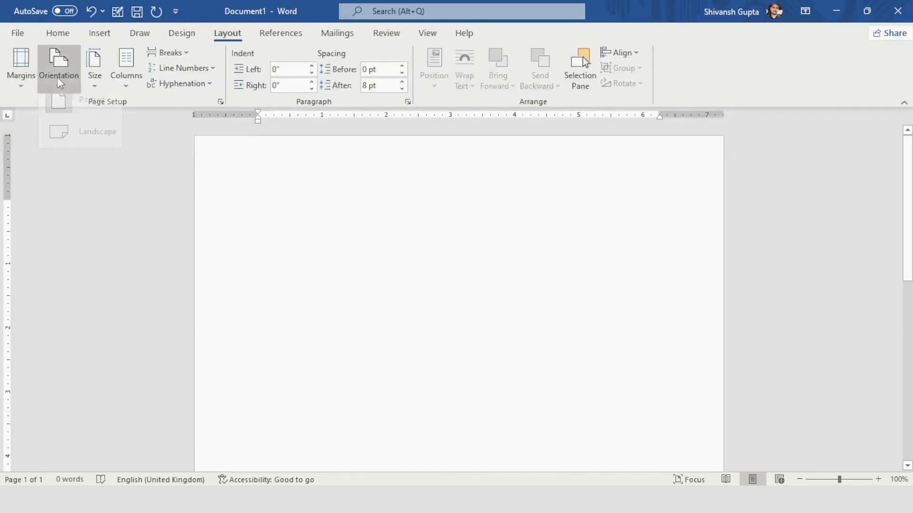
key(Escape)
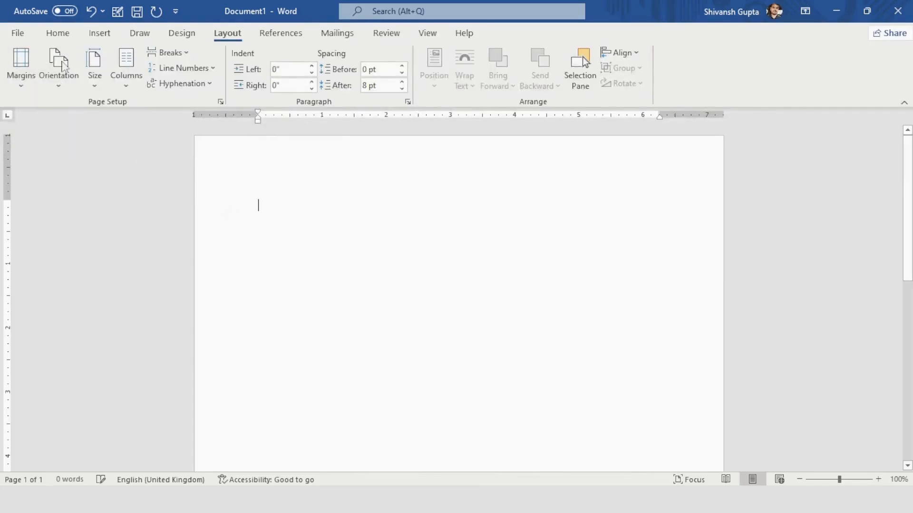
click(16, 35)
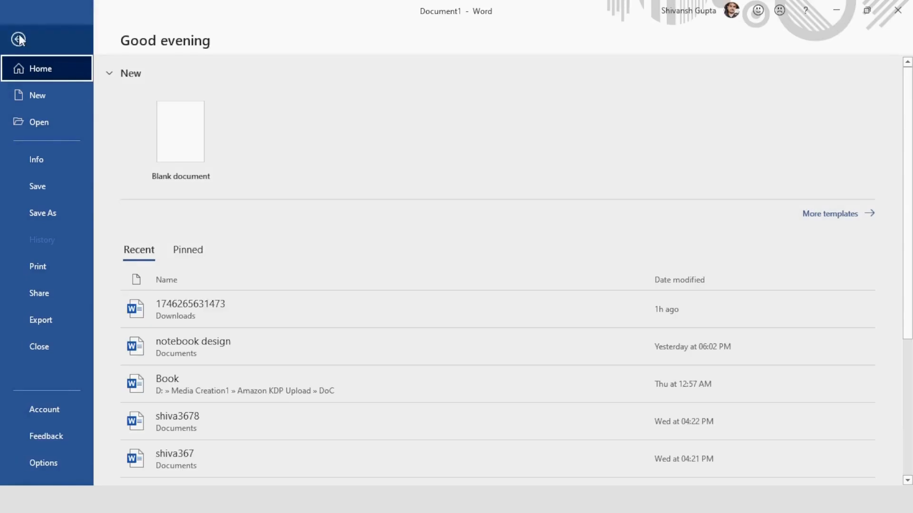
click(37, 265)
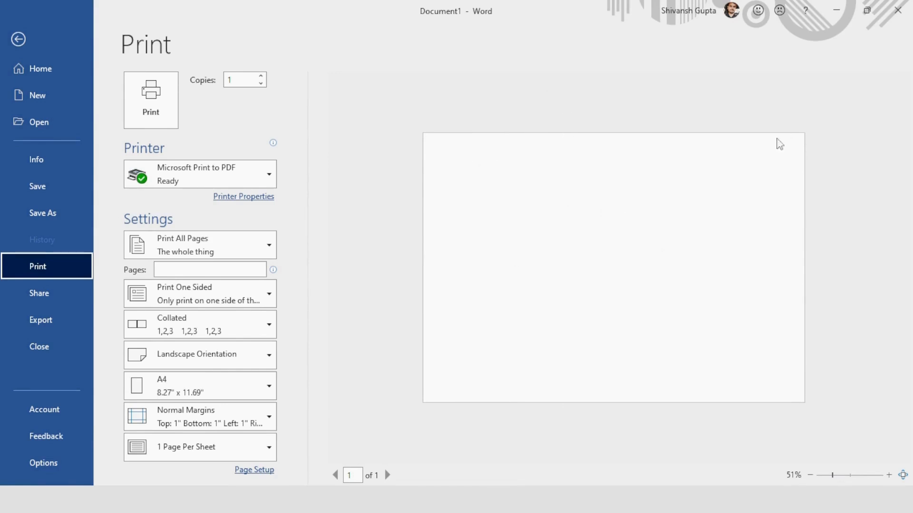
click(27, 34)
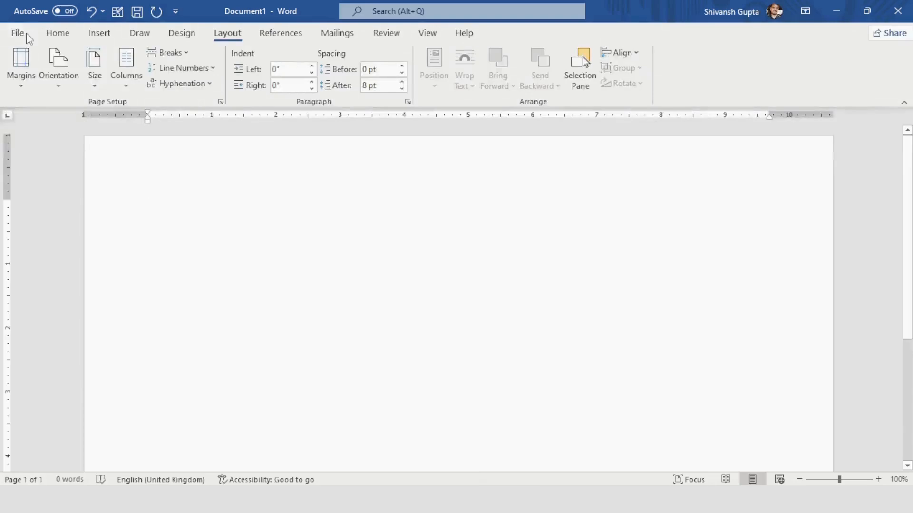
click(61, 82)
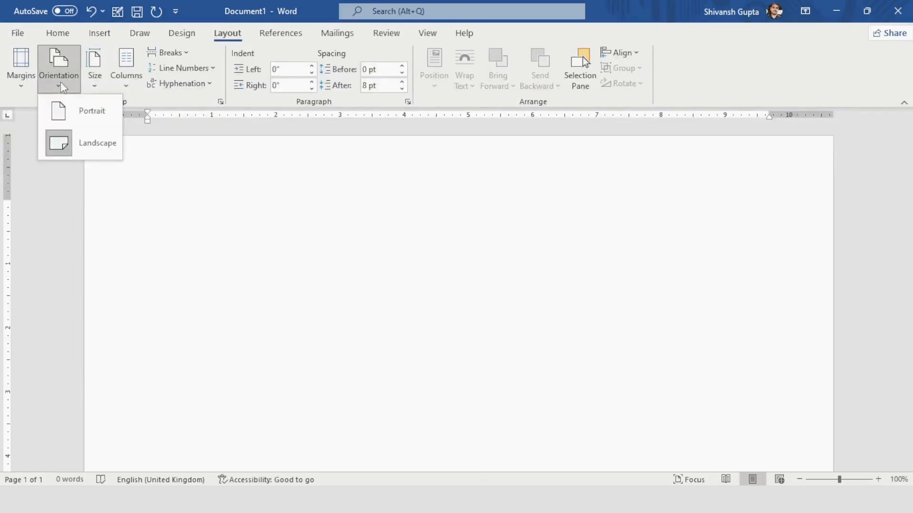
click(73, 108)
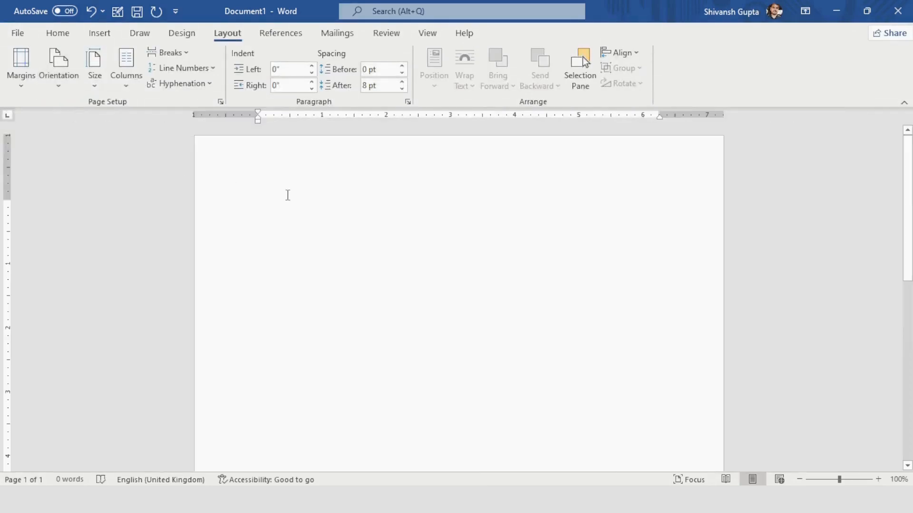
Review the margin presets, and open and cancel the Paragraph settings from the left indent marker on the horizontal ruler
click(23, 81)
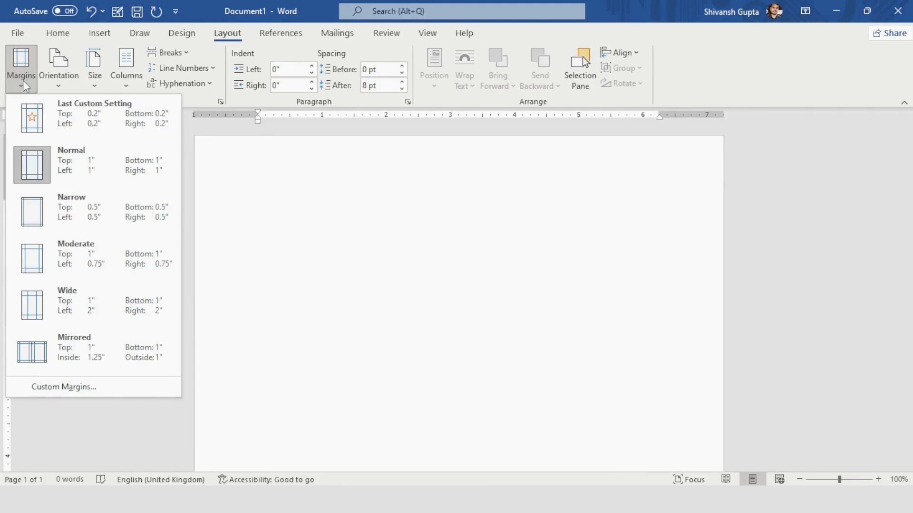
click(22, 81)
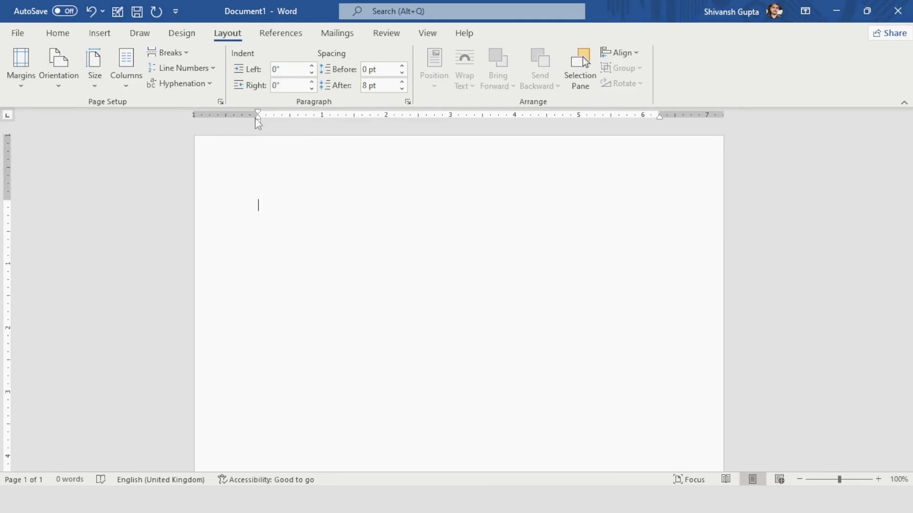
drag(257, 121, 257, 205)
ctrl+scroll(258, 209, up, 3)
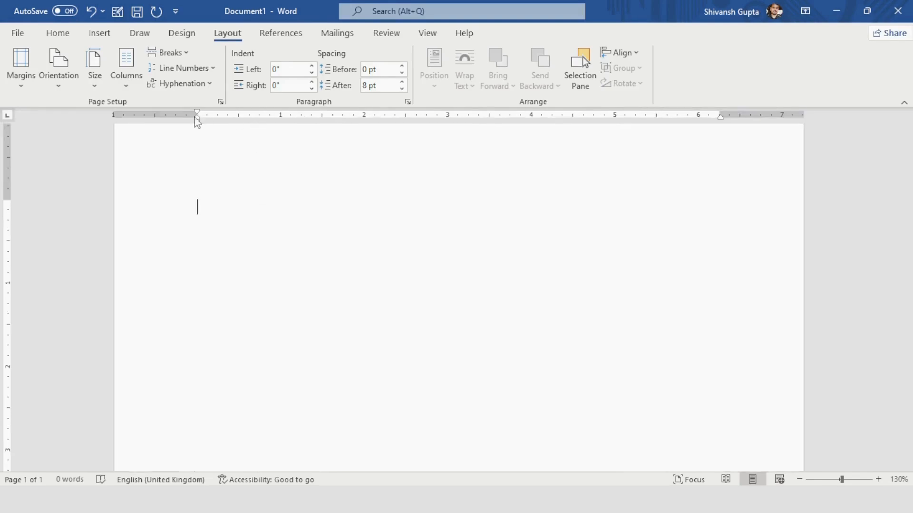
drag(197, 120, 198, 125)
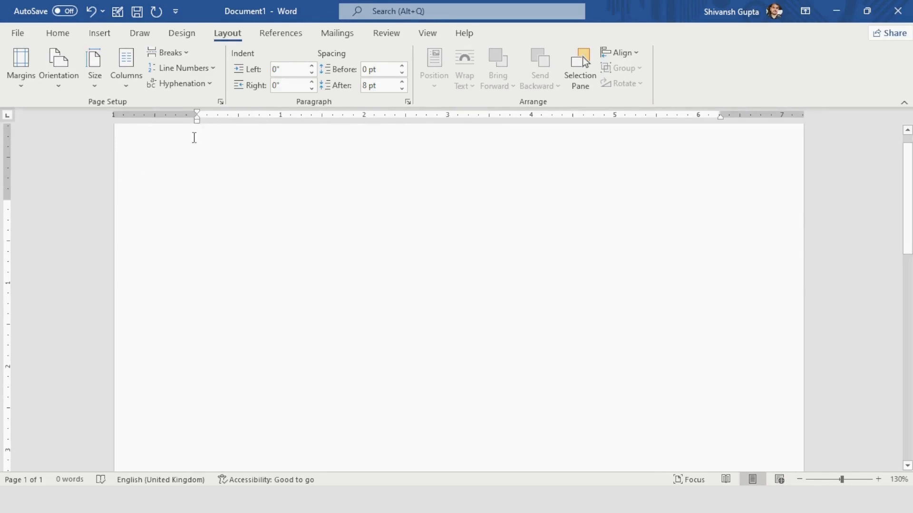
double_click(197, 120)
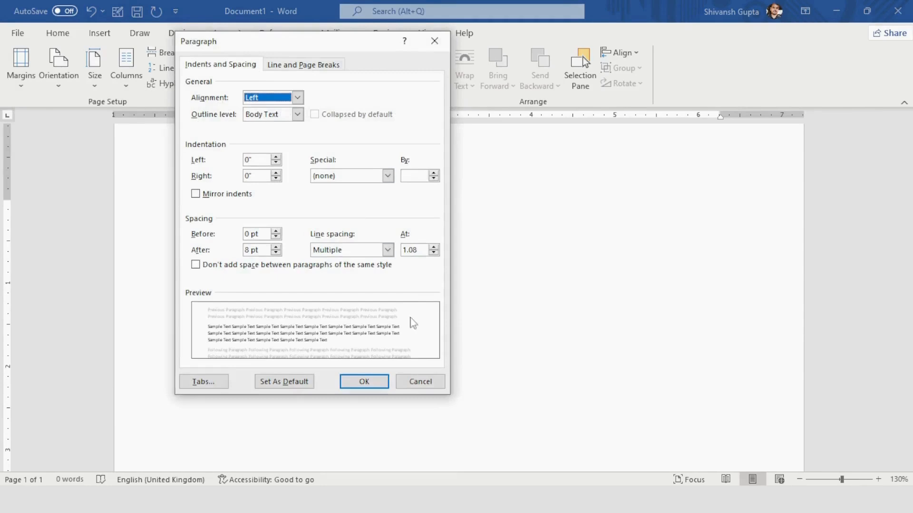
click(419, 382)
scroll(225, 253, down, 3)
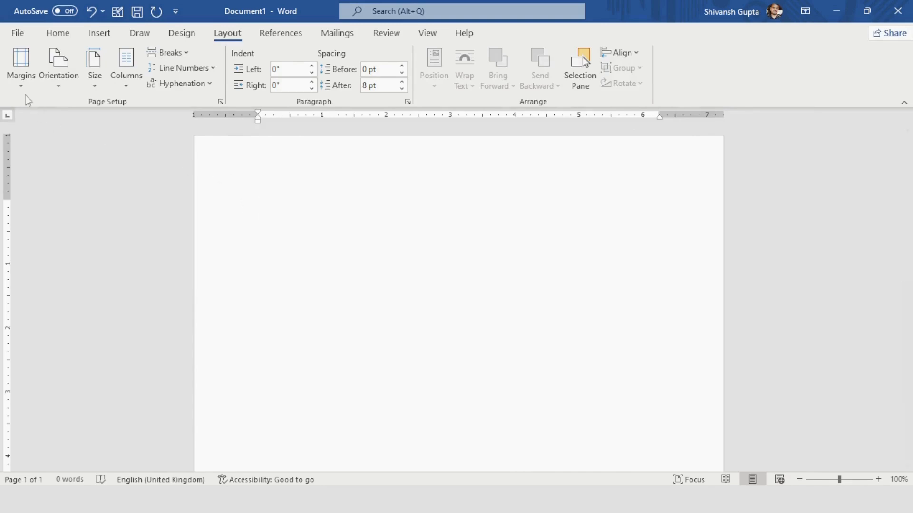
Try out the Narrow margin preset with a test character that is deleted again, and switch the margins to the Moderate preset
click(20, 71)
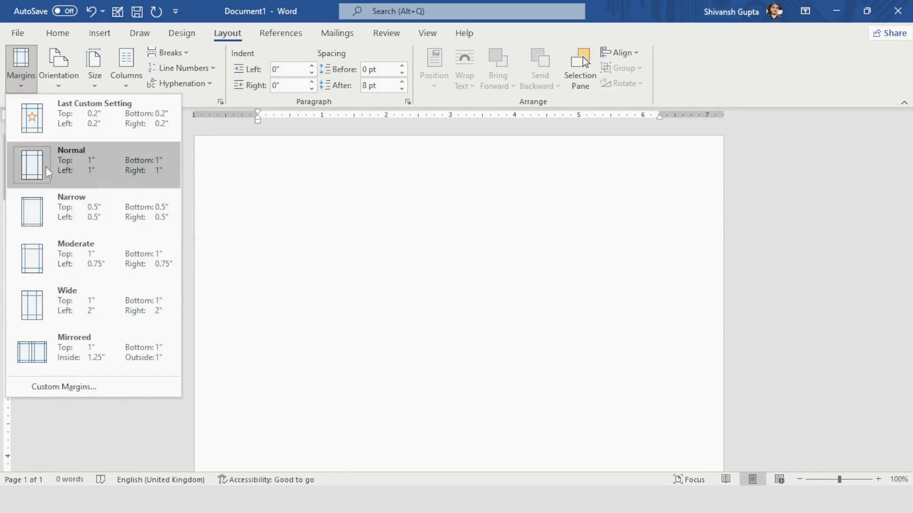
click(95, 206)
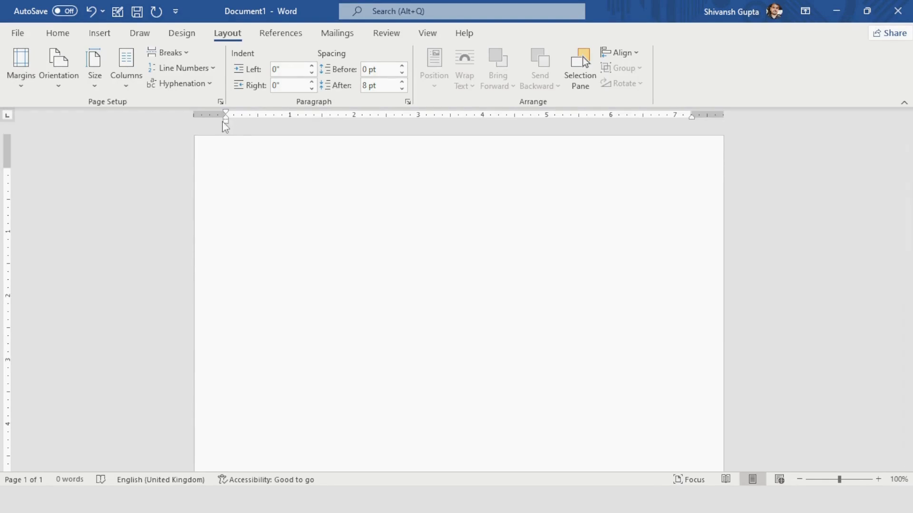
text(2)
key(BackSpace)
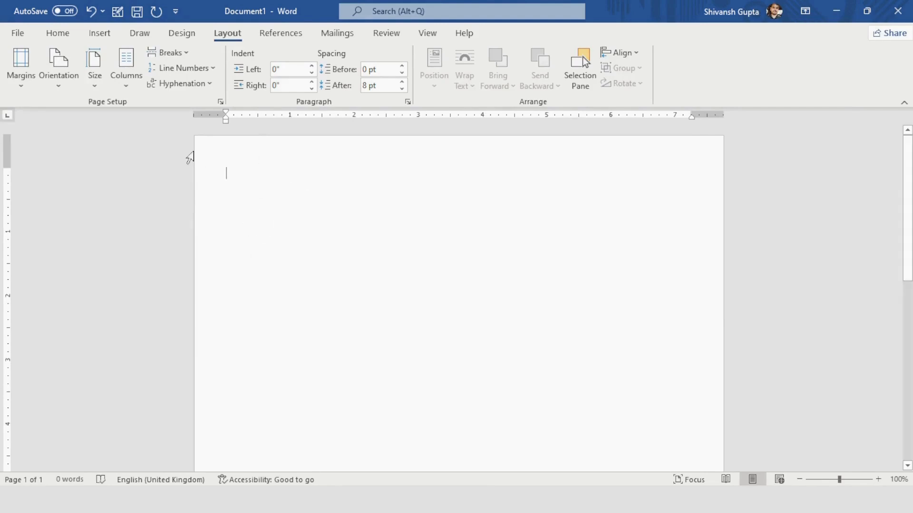
click(23, 76)
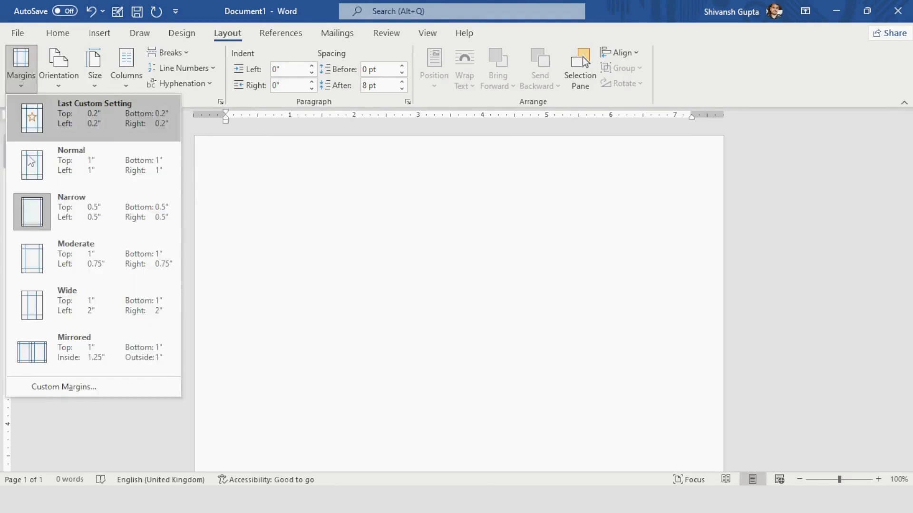
click(84, 261)
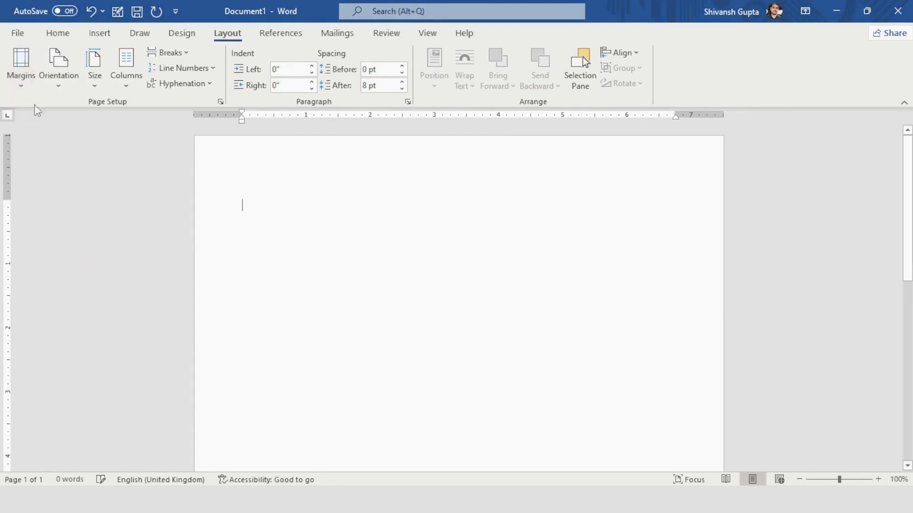
Open the custom margin settings and set the top margin to 0.5" and the left margin to 1"
click(25, 75)
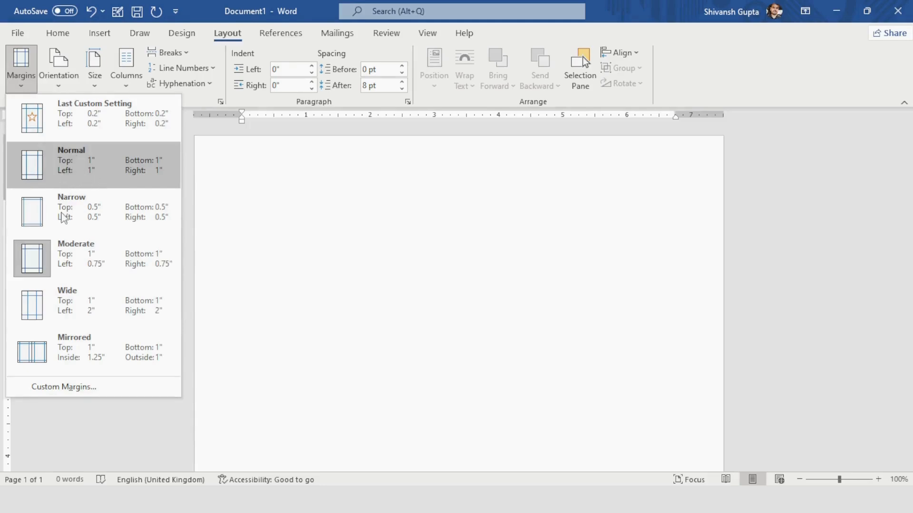
click(78, 388)
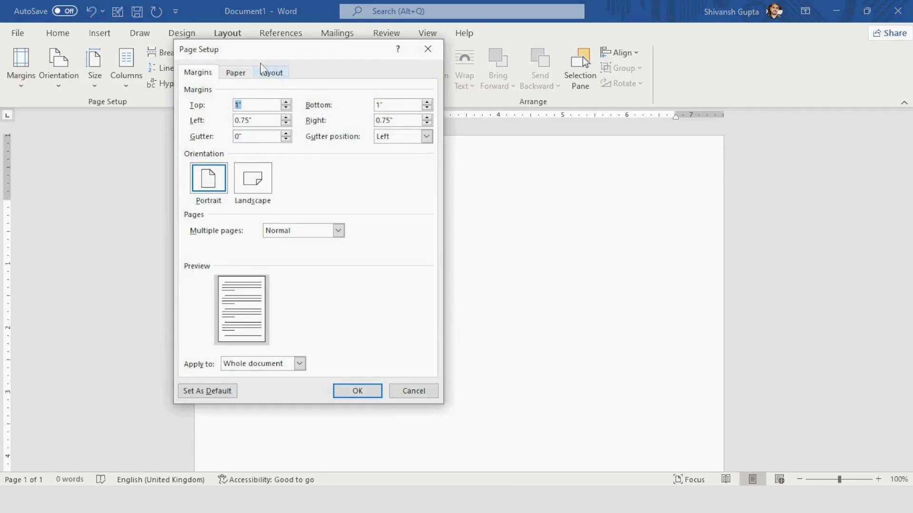
drag(242, 50, 215, 69)
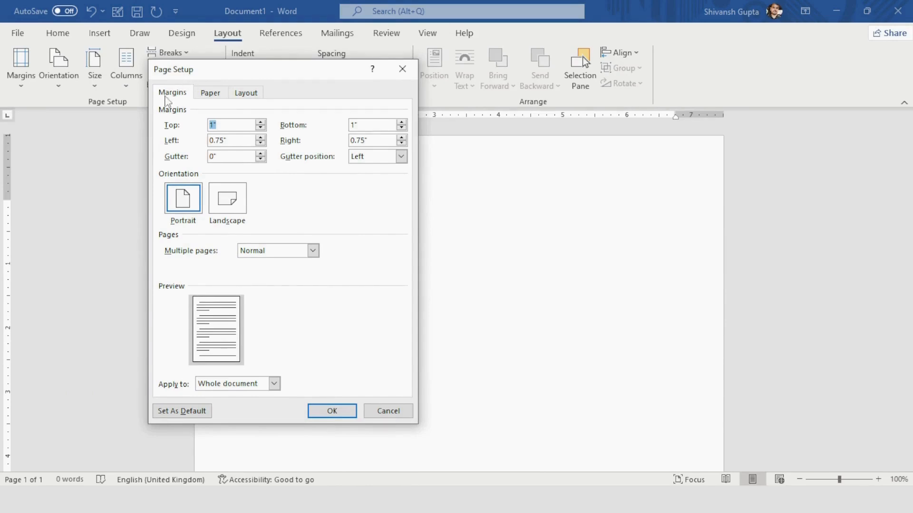
click(179, 95)
drag(219, 125, 201, 127)
text(0.5)
click(231, 140)
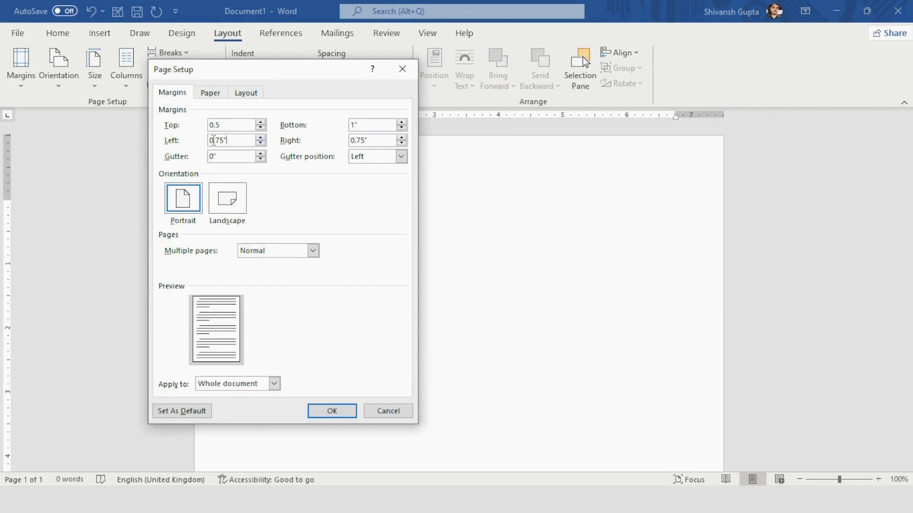
double_click(213, 141)
text(0)
Set the bottom margin to 0.5" and the right margin to 1", and apply the custom margins to the document
double_click(360, 125)
text(.)
double_click(372, 141)
text(1)
click(328, 410)
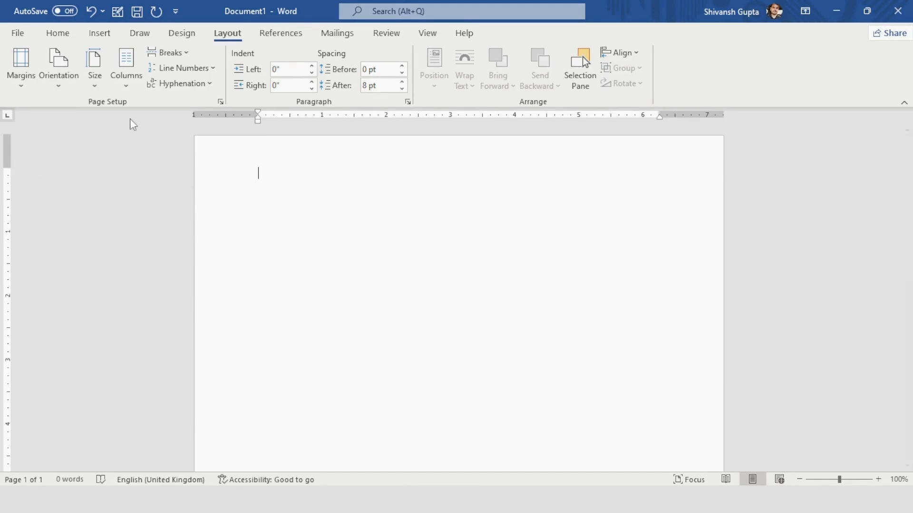
Set the top, left, bottom and right custom margins all to 0 and apply them to the whole document
click(23, 74)
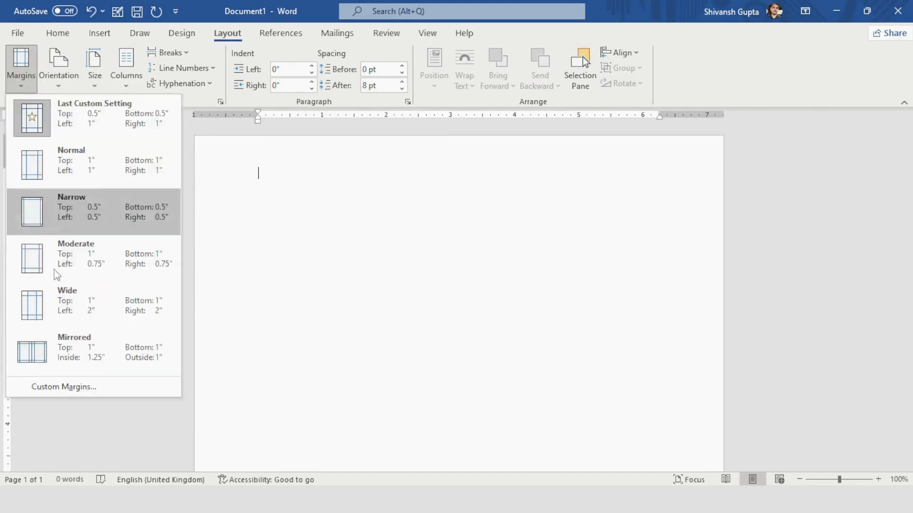
click(66, 386)
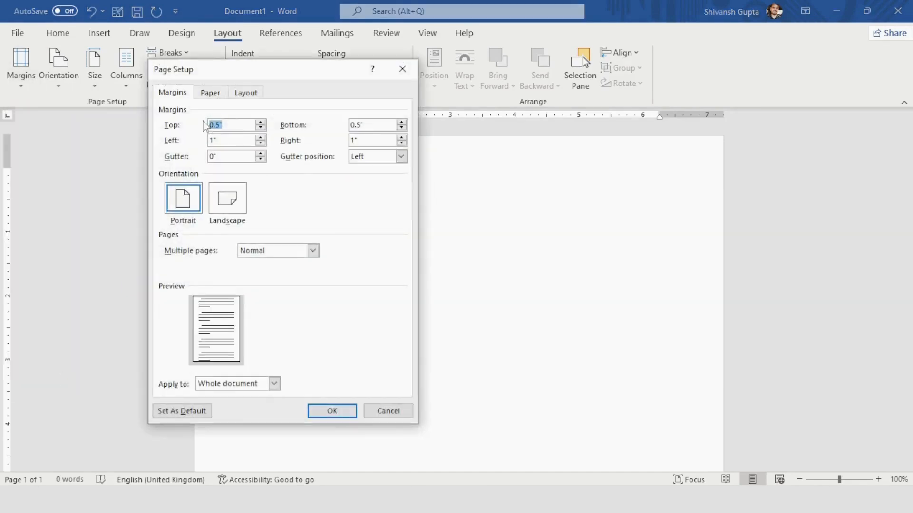
text(0)
key(Tab)
text(0)
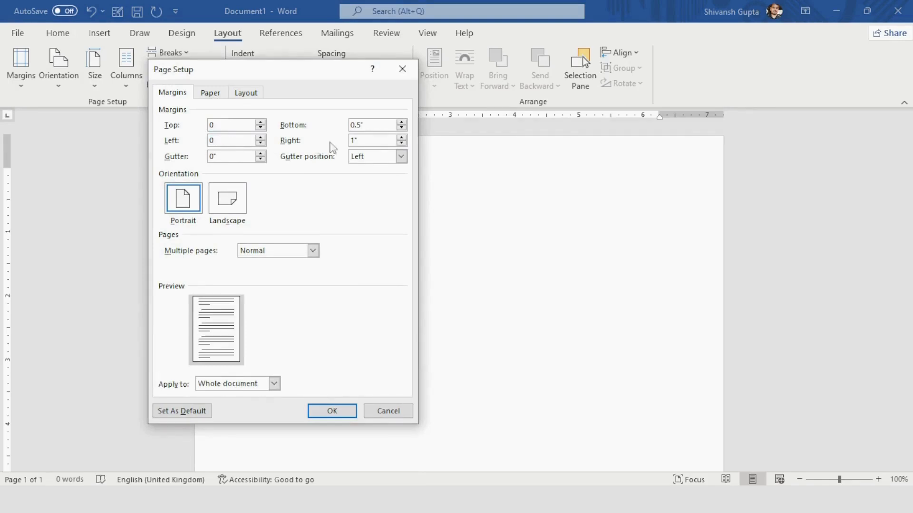
drag(379, 125, 349, 126)
text(0)
key(Tab)
text(0)
click(328, 411)
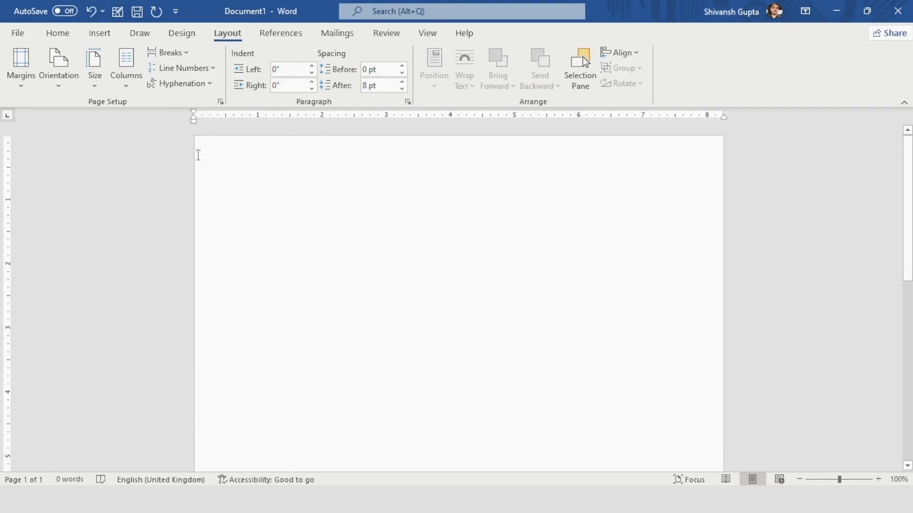
Review the custom margin settings without changing them, and apply the Normal margin preset to the document
click(19, 67)
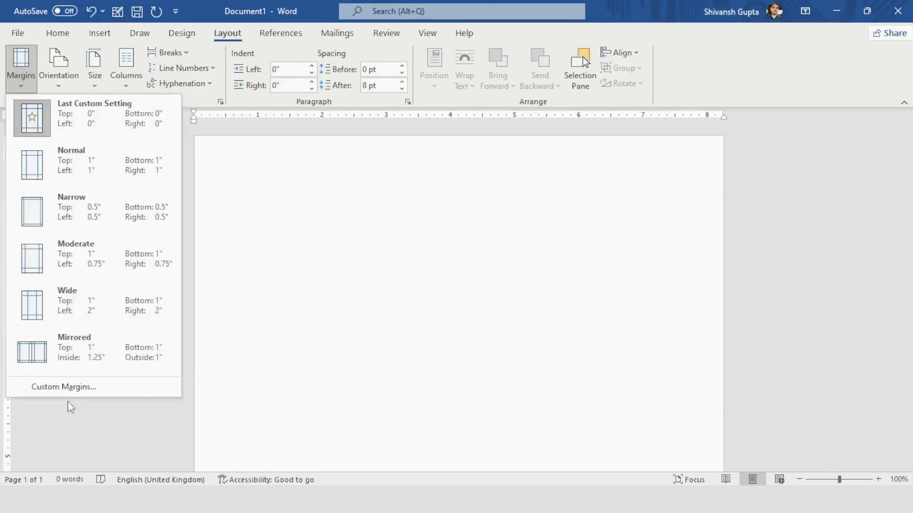
click(71, 387)
click(382, 415)
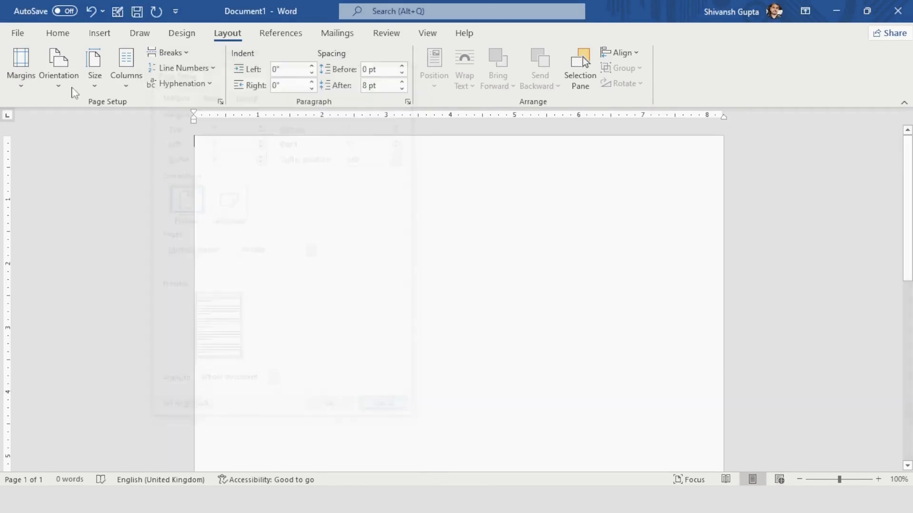
click(19, 68)
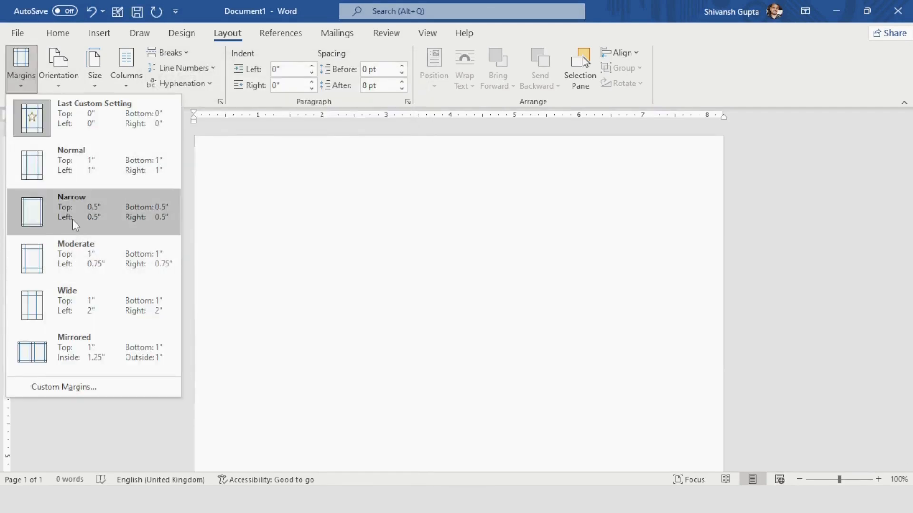
click(272, 158)
click(26, 65)
click(81, 167)
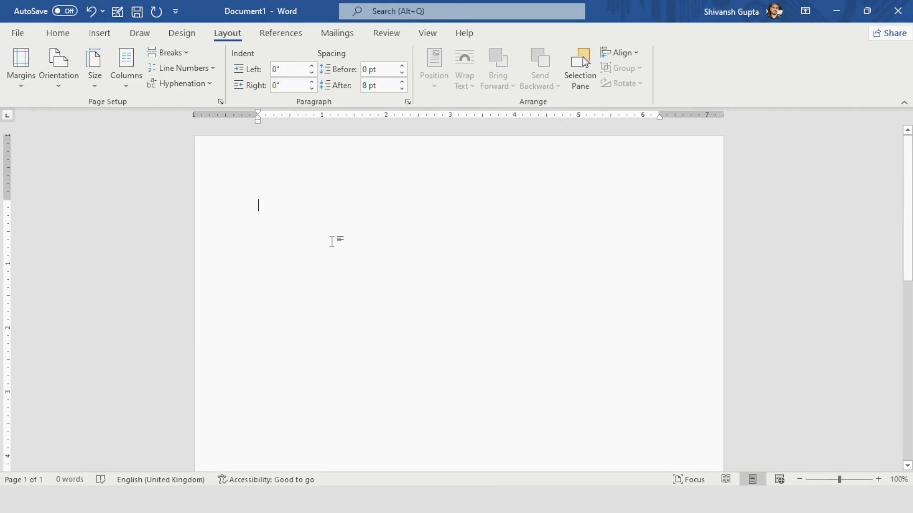
Generate default sample text at the start of the blank page by entering =rand()
scroll(276, 207, up, 1)
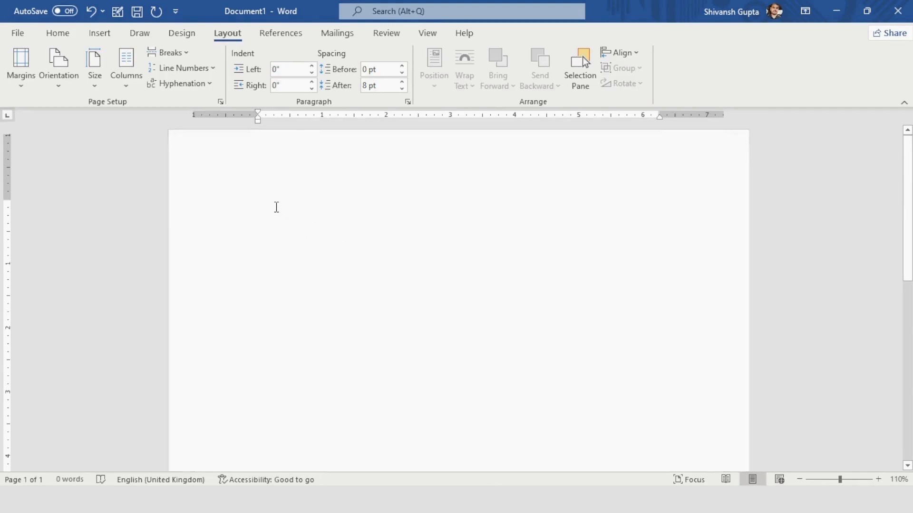
scroll(276, 207, up, 1)
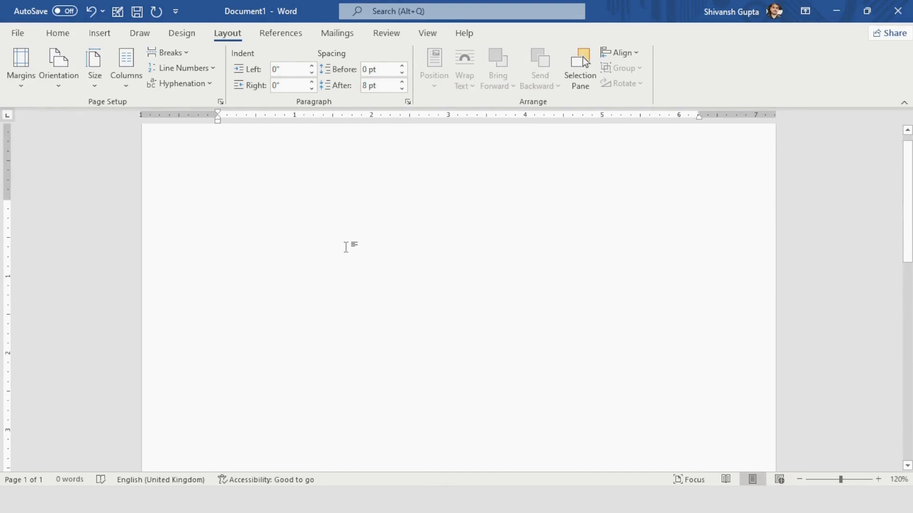
text(=)
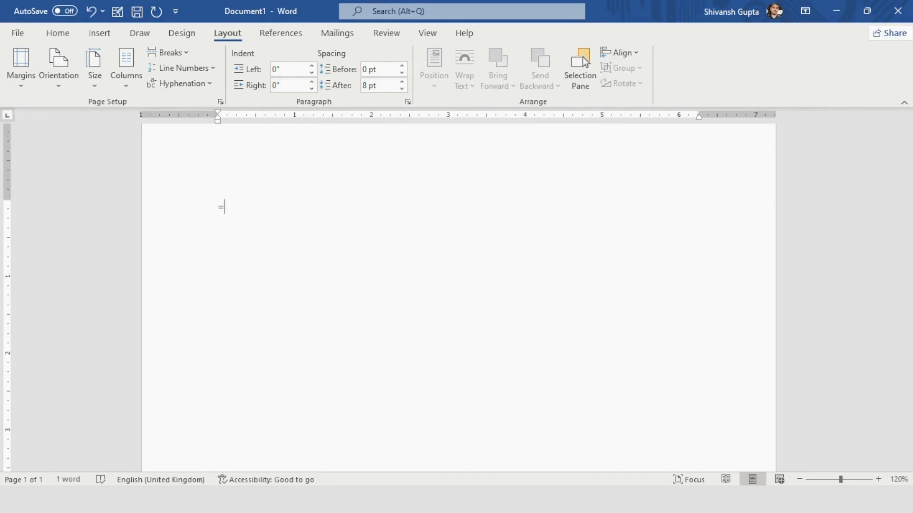
ctrl+scroll(247, 199, up, 1)
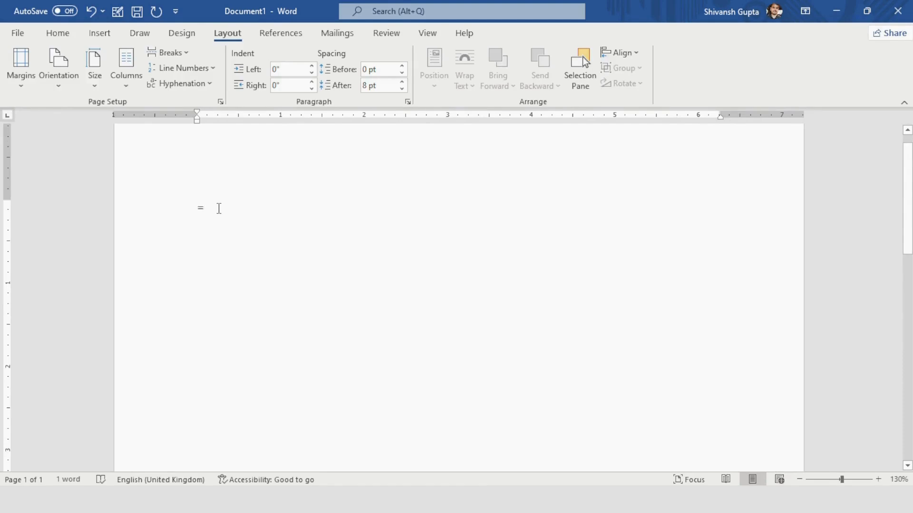
text(()
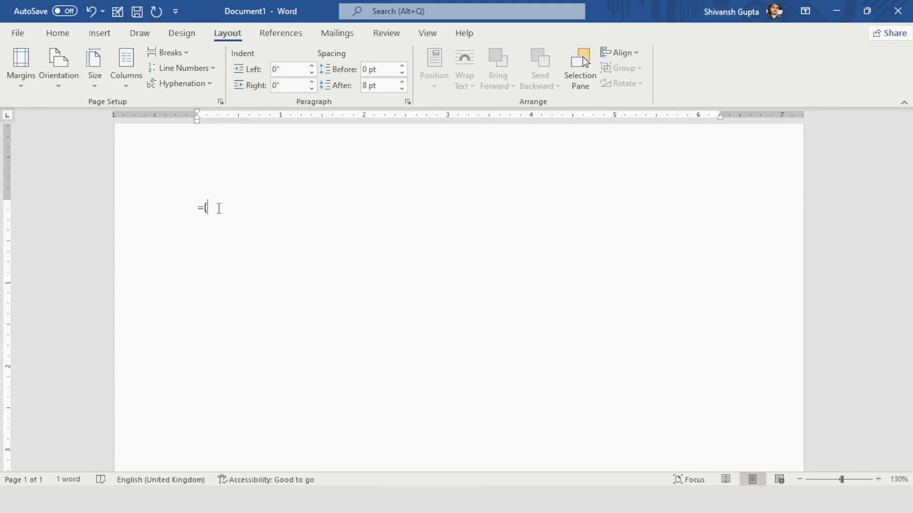
key(BackSpace)
text(rand)
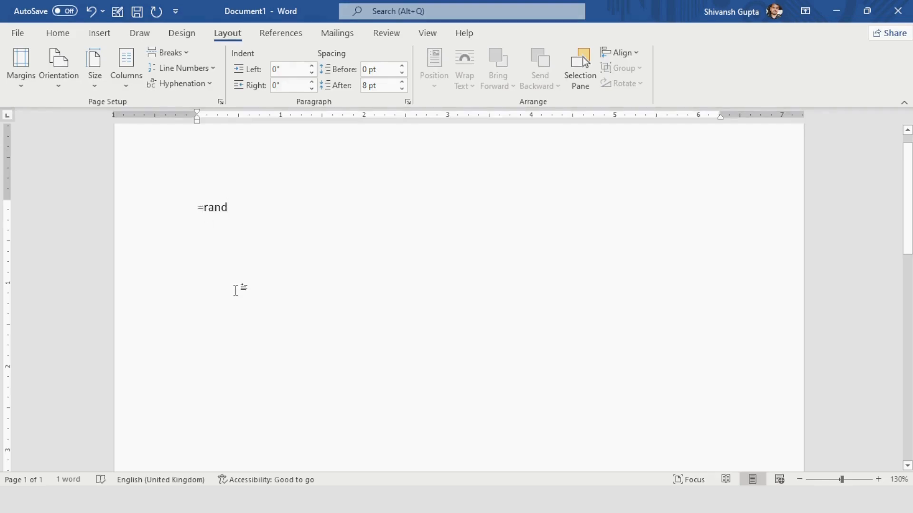
text(())
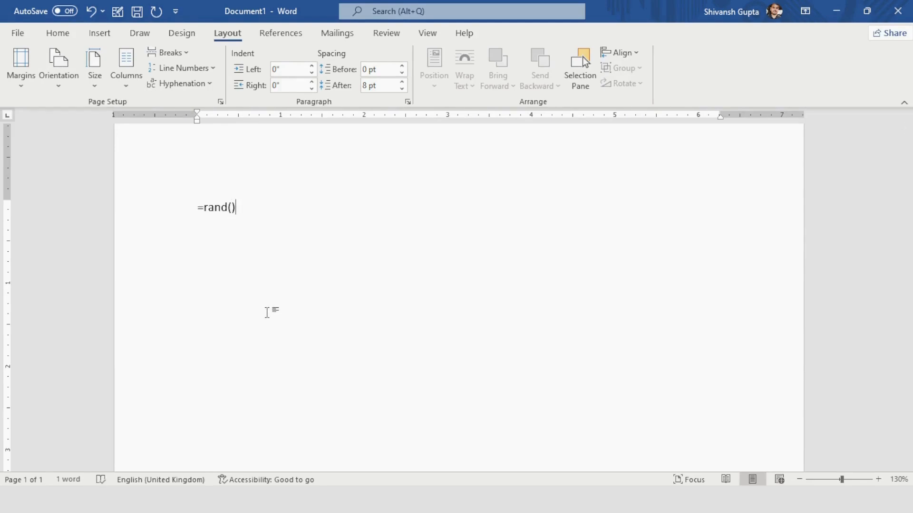
key(Return)
scroll(290, 266, down, 2)
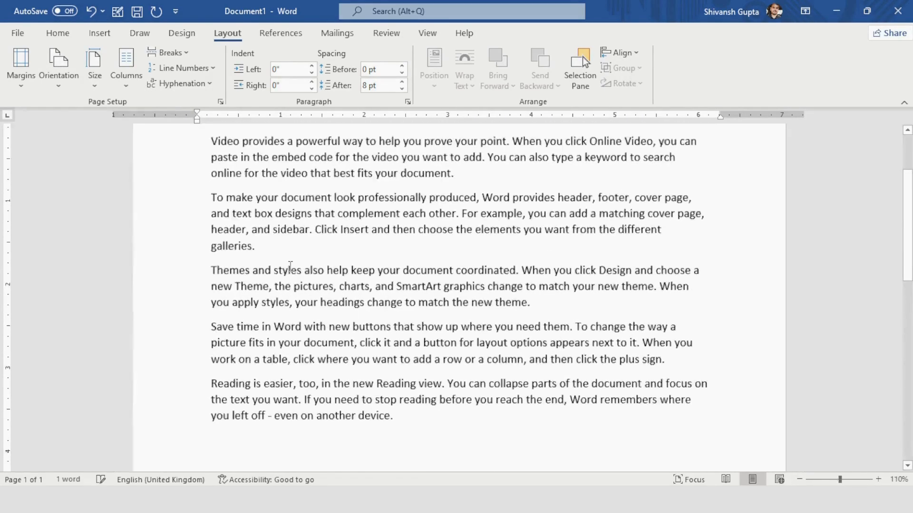
scroll(290, 266, down, 1)
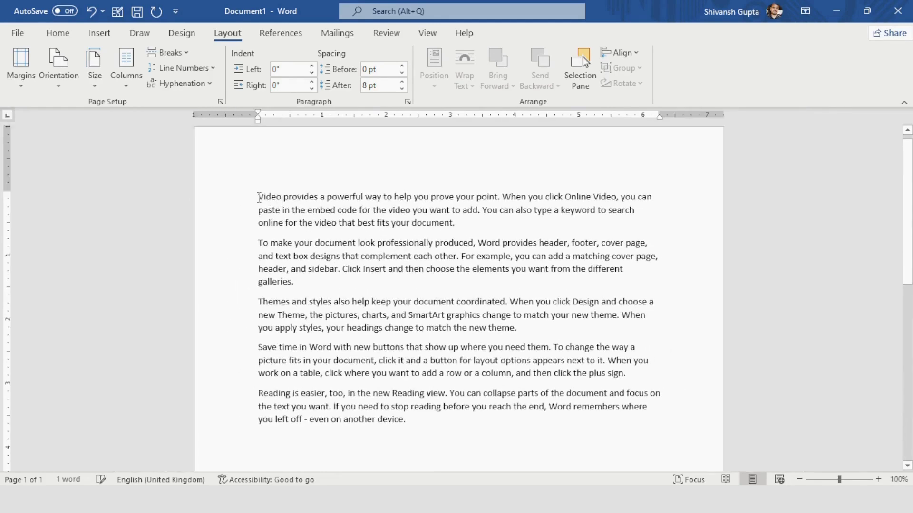
Review the generated sample paragraphs, and delete all of them to empty the page
mouse_move(258, 197)
mouse_down()
mouse_move(358, 213)
mouse_move(398, 316)
mouse_move(416, 431)
mouse_move(295, 269)
mouse_move(258, 196)
mouse_up()
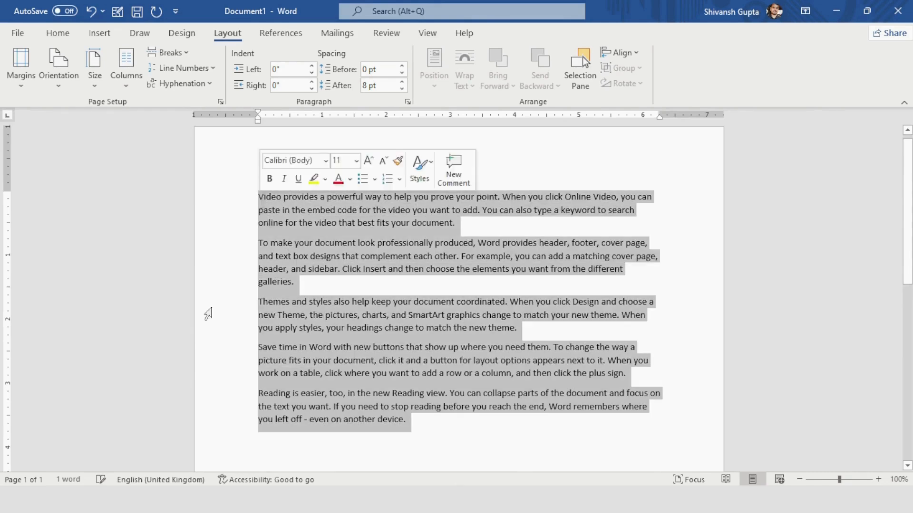
click(276, 199)
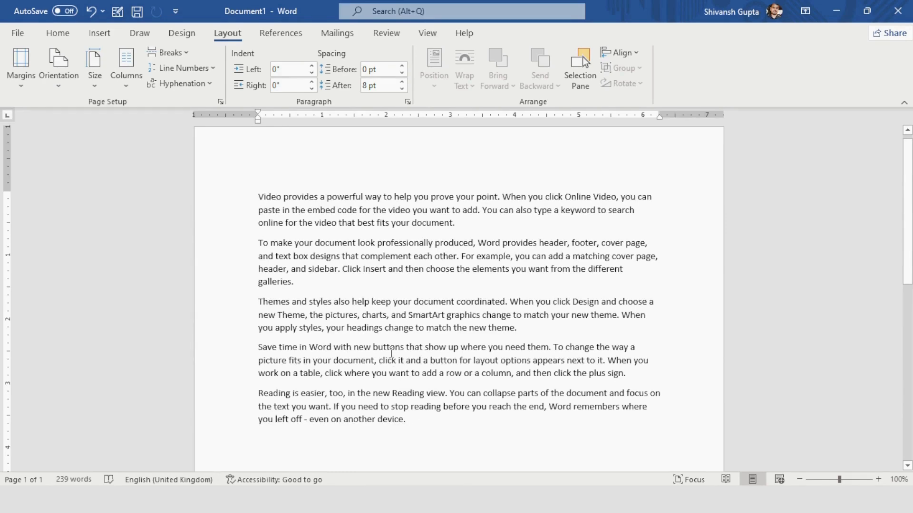
scroll(390, 353, down, 5)
scroll(391, 353, up, 5)
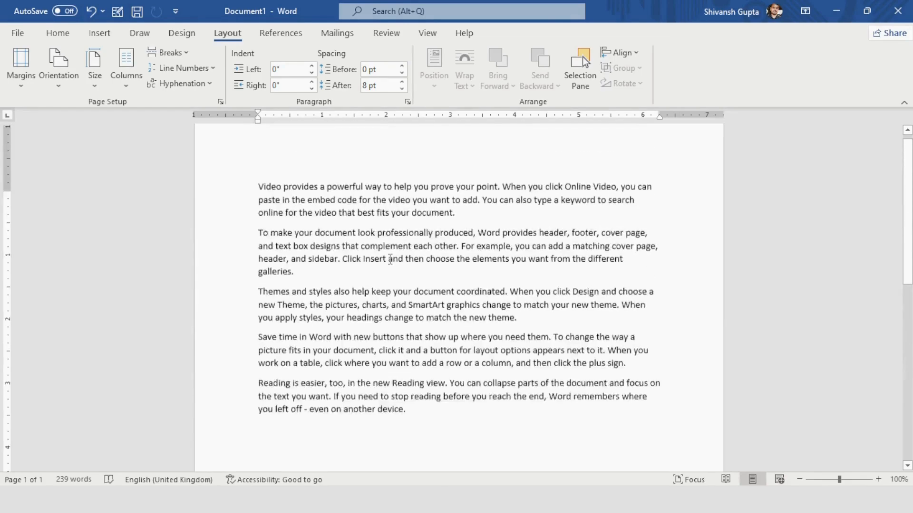
scroll(389, 259, up, 1)
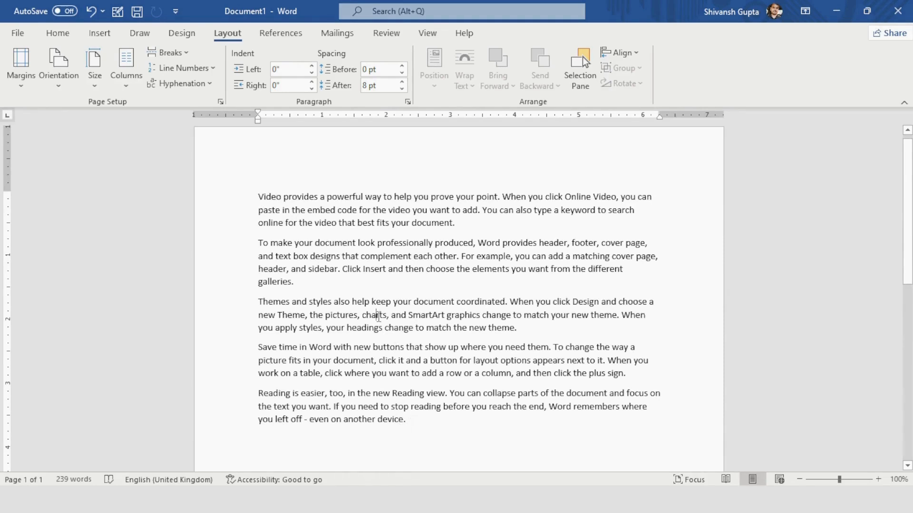
drag(411, 420, 322, 315)
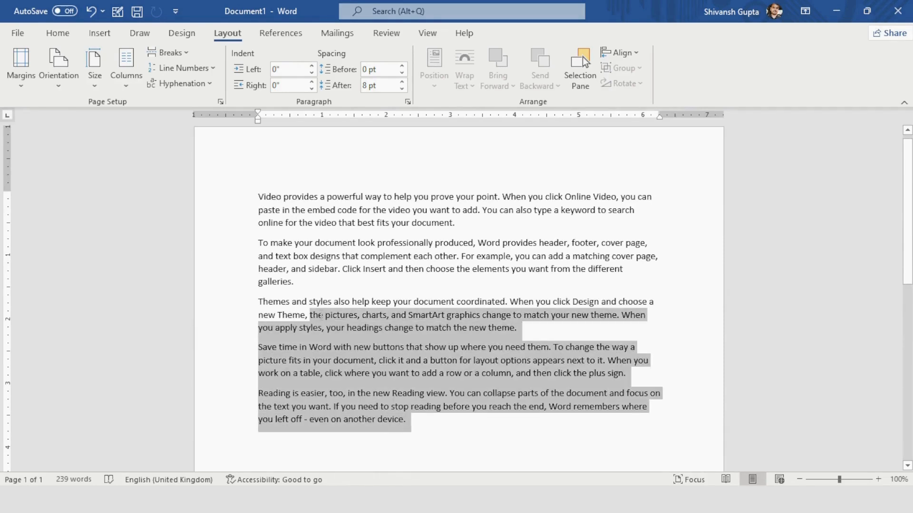
click(407, 420)
click(409, 421)
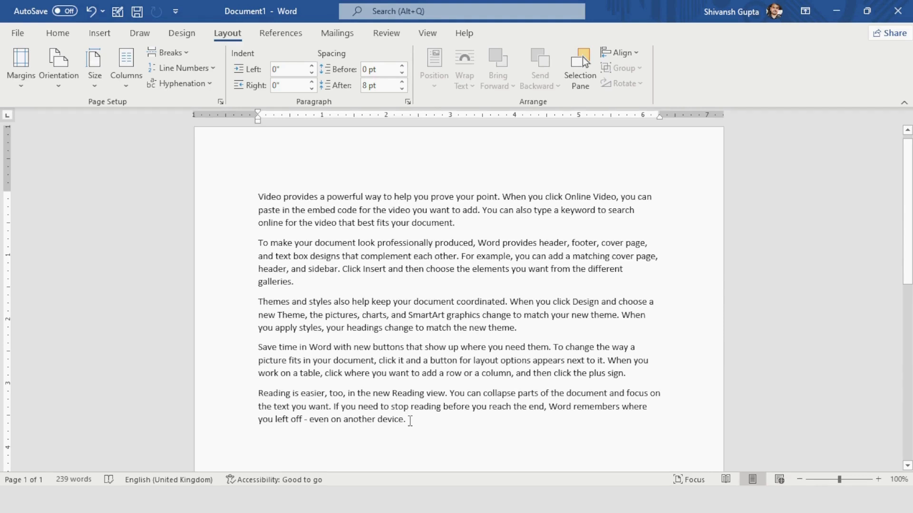
drag(410, 421, 257, 201)
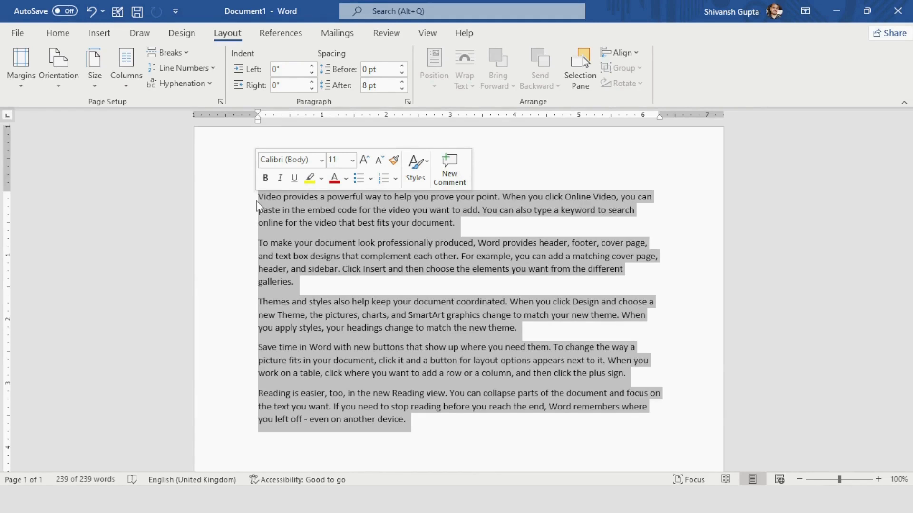
key(Delete)
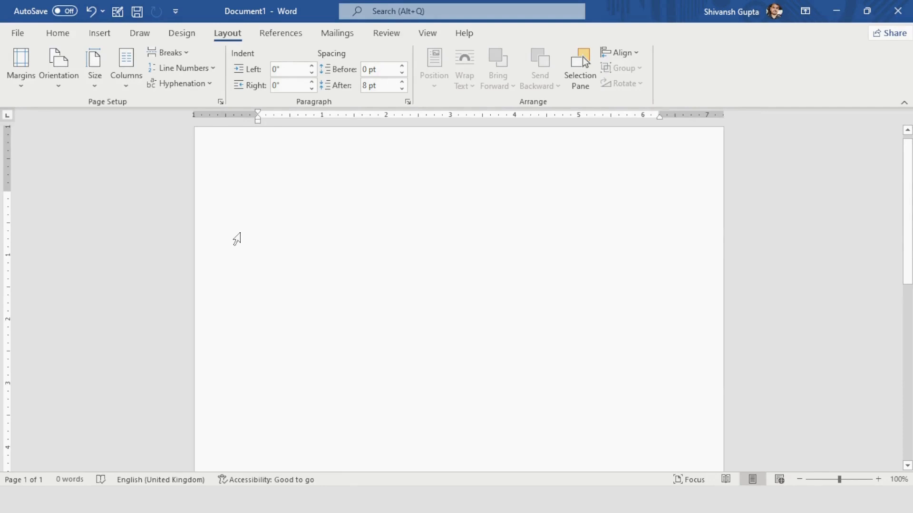
Generate ten sample paragraphs of ten sentences each by entering =rand(10,10)
ctrl+scroll(256, 207, up, 4)
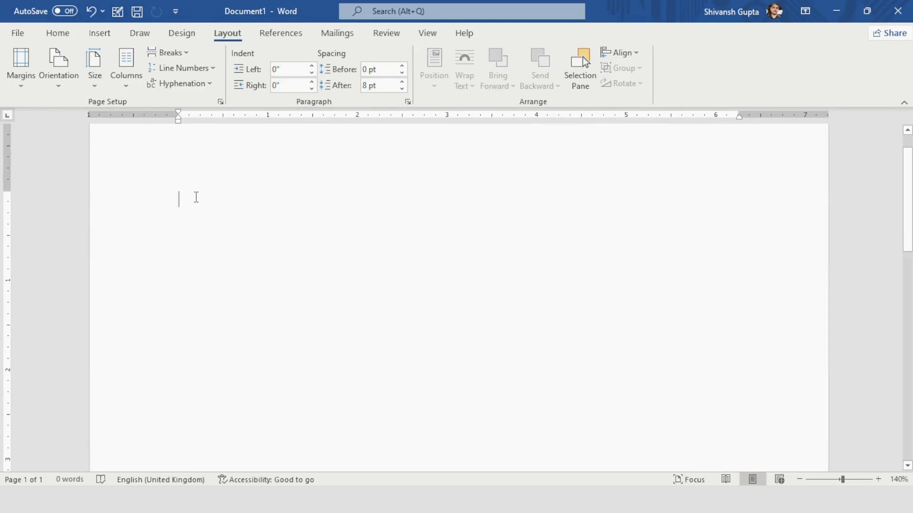
text(=rand)
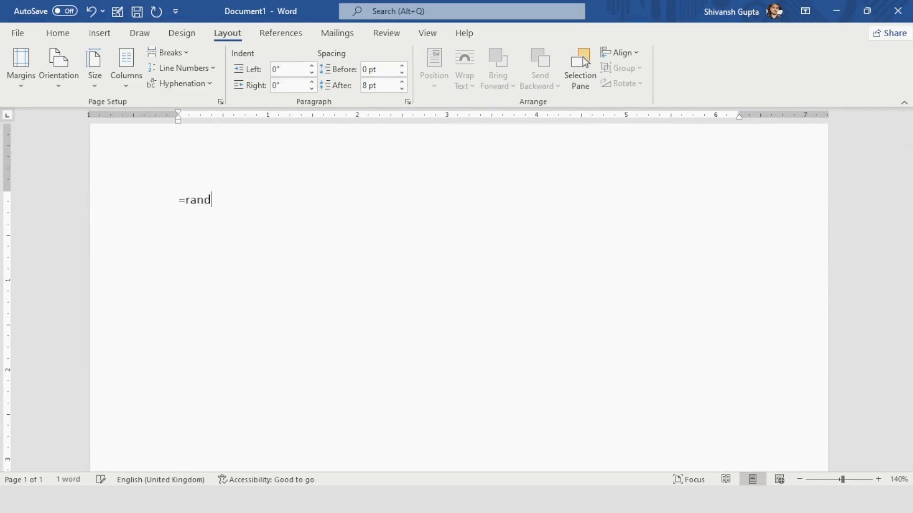
text(()
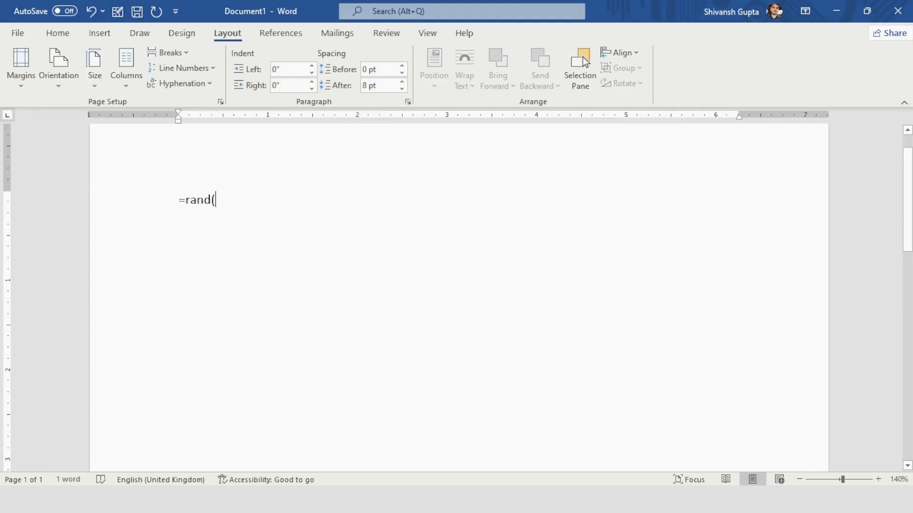
text(10,10))
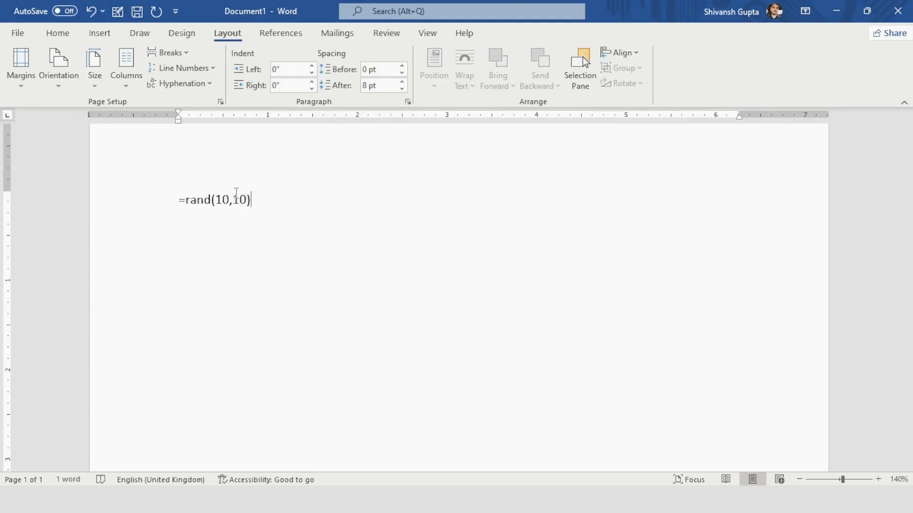
key(Return)
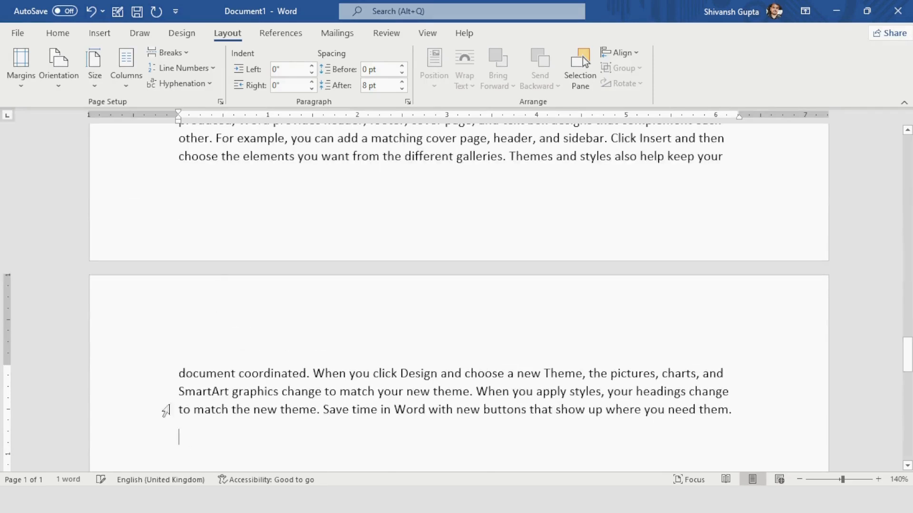
Look through the generated text from the first page to the last and back to the beginning
scroll(237, 375, up, 5)
scroll(237, 376, up, 1)
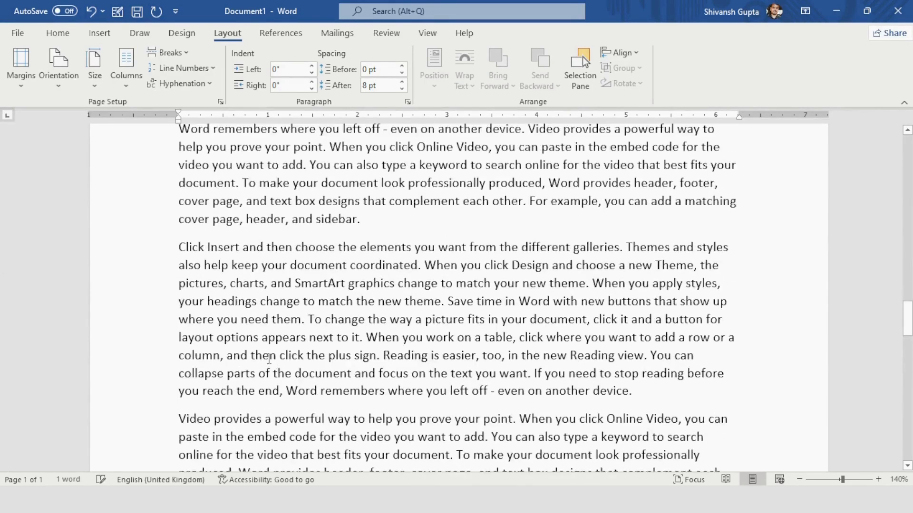
click(269, 337)
drag(909, 327, 908, 153)
scroll(305, 251, down, 2)
ctrl+scroll(305, 251, down, 4)
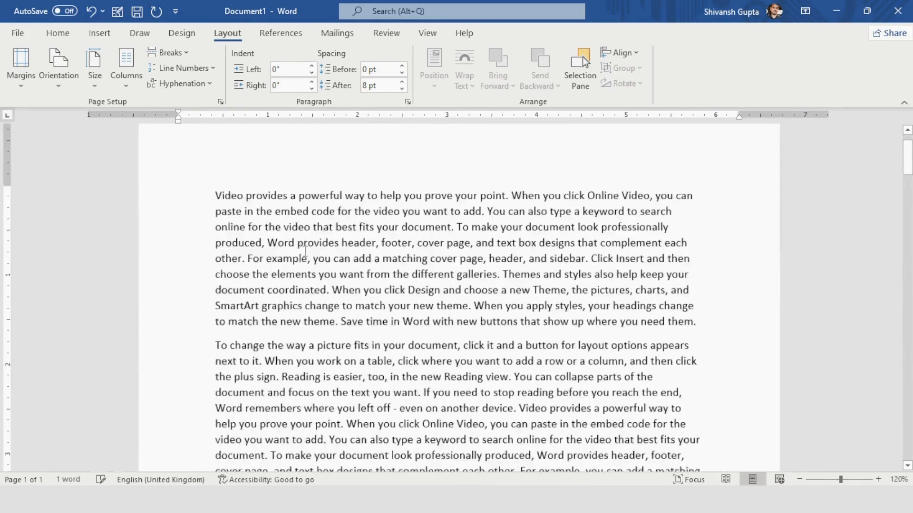
scroll(305, 251, down, 10)
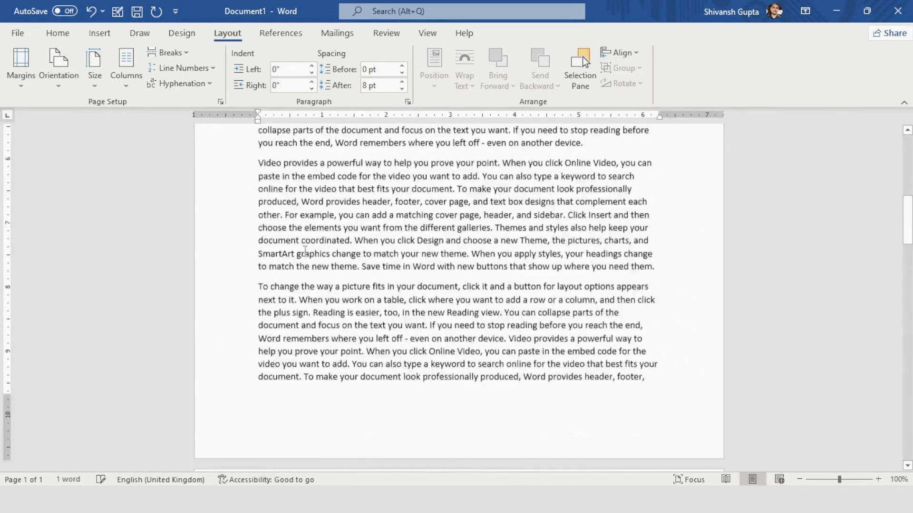
scroll(305, 251, down, 10)
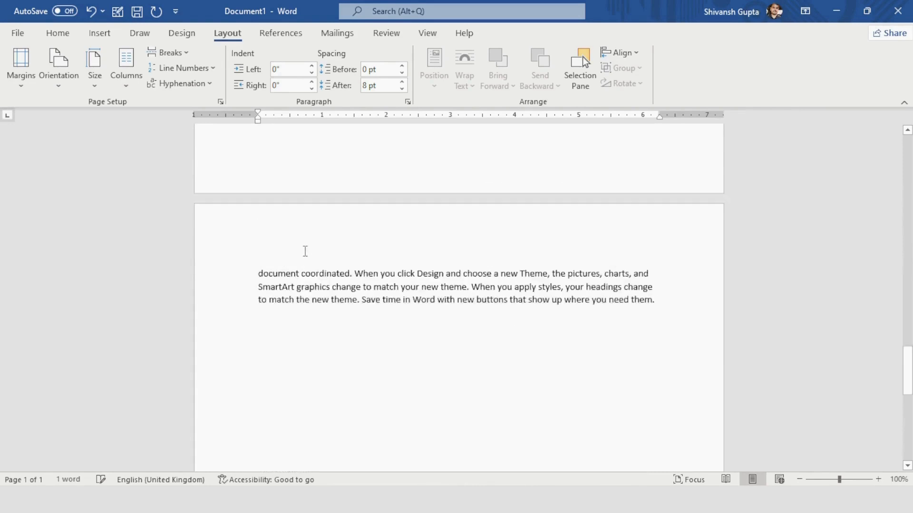
scroll(305, 251, up, 3)
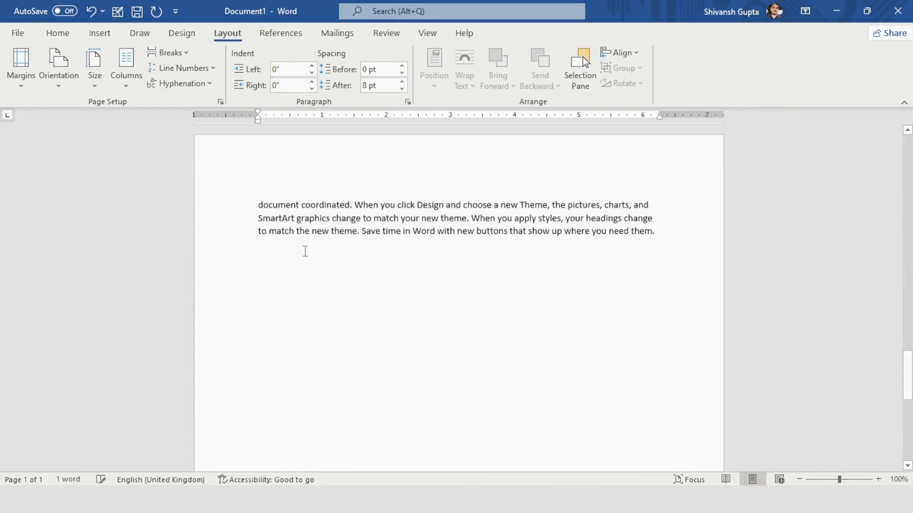
scroll(304, 251, up, 15)
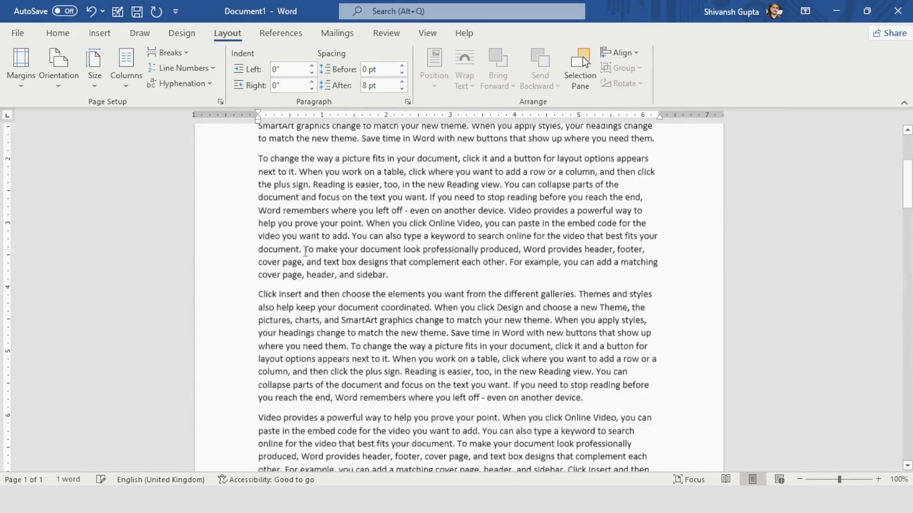
scroll(304, 251, up, 3)
scroll(305, 251, up, 3)
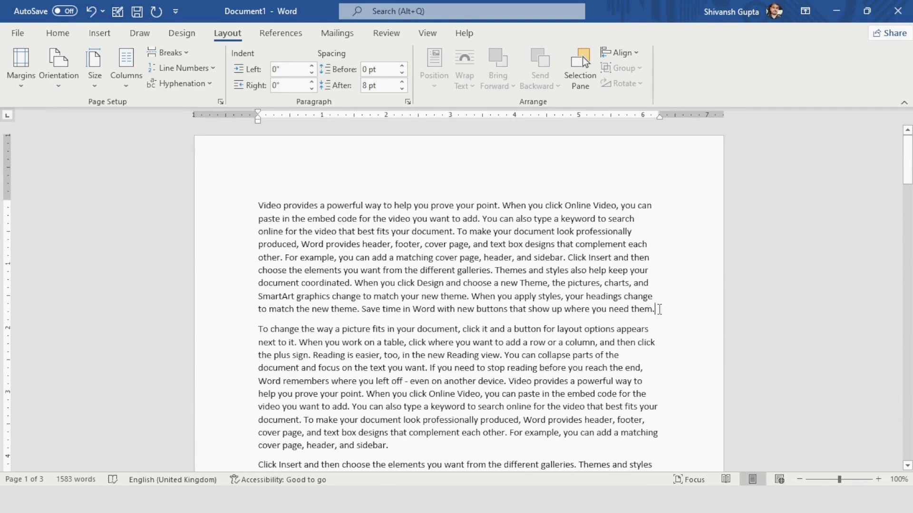
Select most of the first paragraph, from its end back to the second line, to examine its sentences
drag(654, 310, 266, 219)
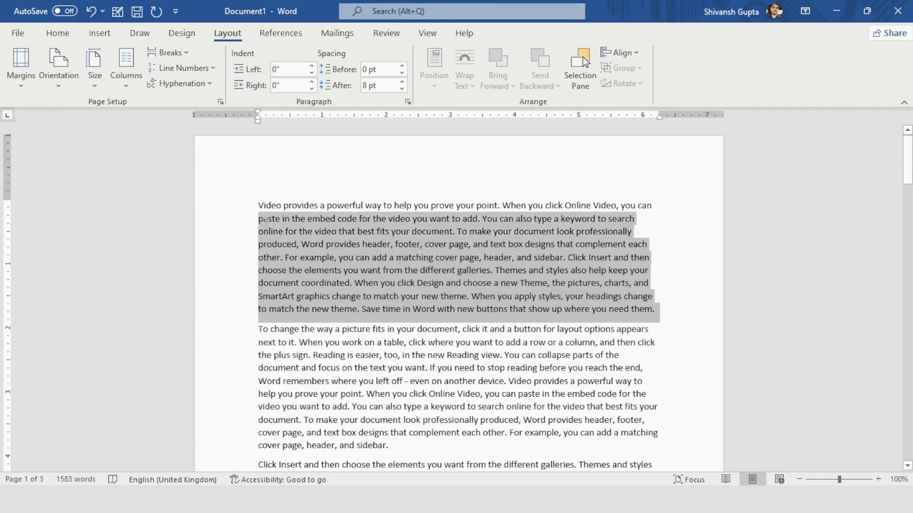
click(355, 283)
scroll(370, 259, up, 1)
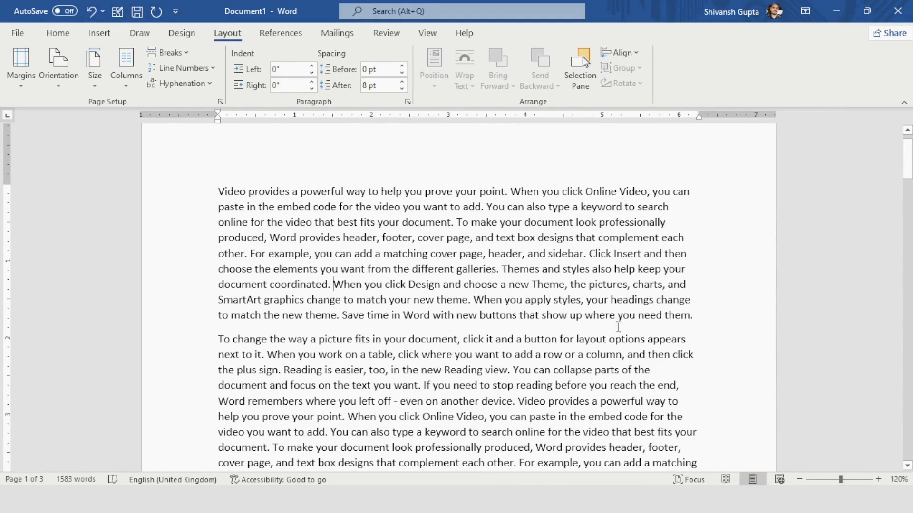
Select the whole first paragraph from its end back to its first word, repeat the selection, and clear it
drag(697, 318, 216, 189)
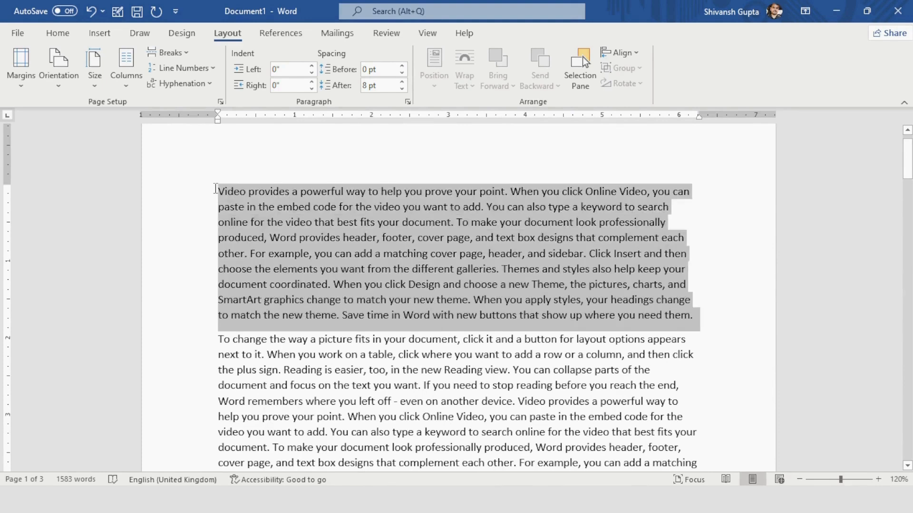
click(362, 269)
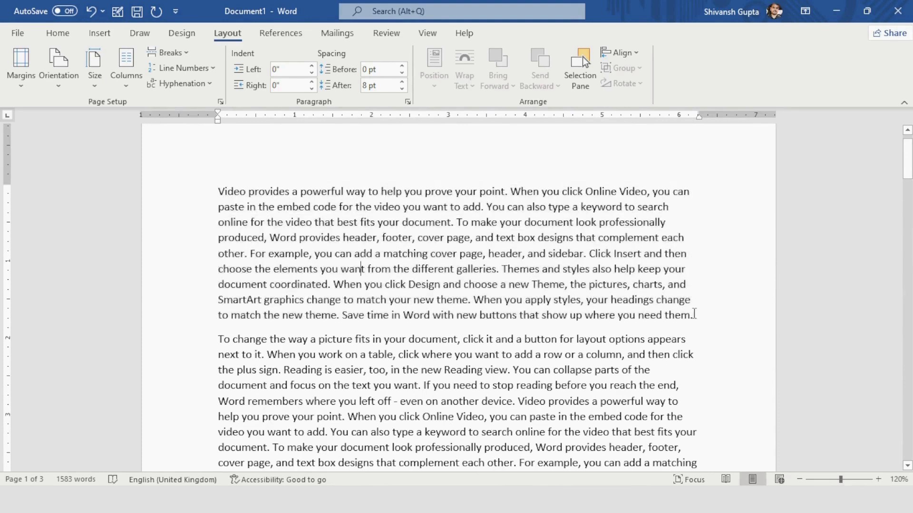
drag(694, 315, 217, 189)
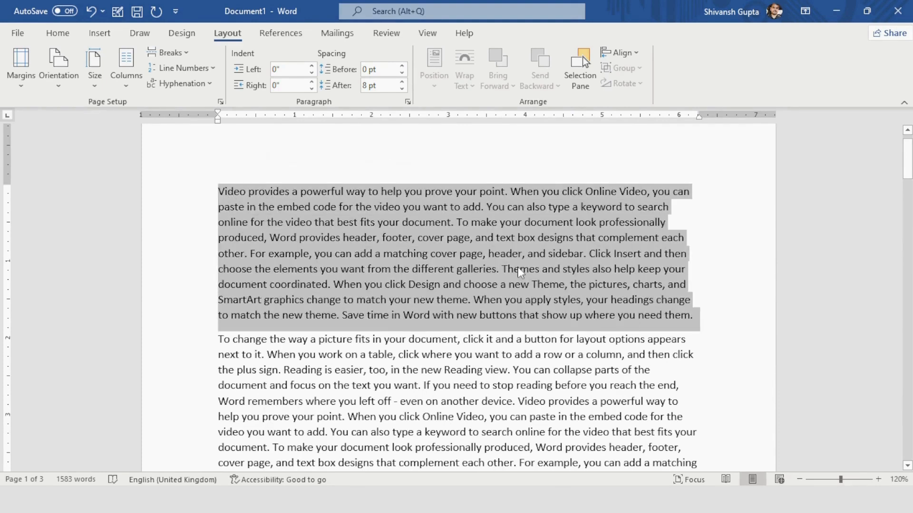
click(601, 283)
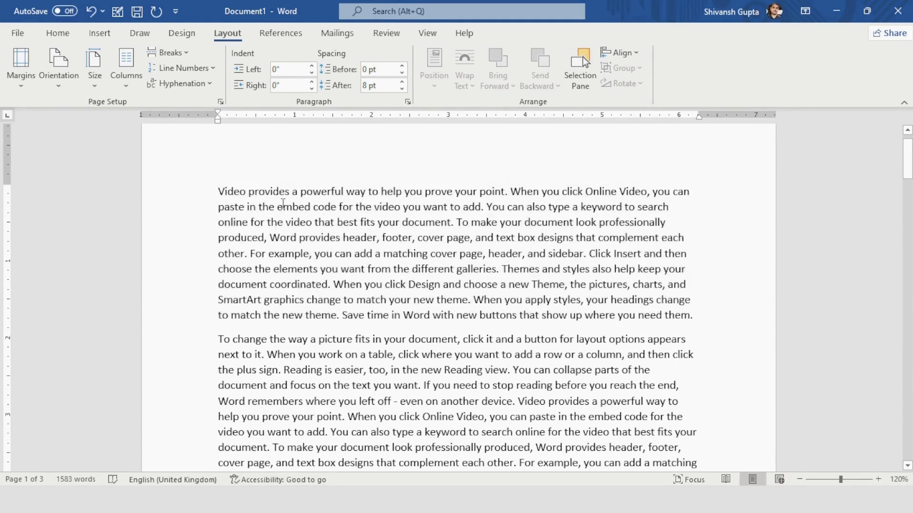
Select the single word "footer" in the first paragraph, select the entire paragraph containing it, and clear the selection
double_click(398, 237)
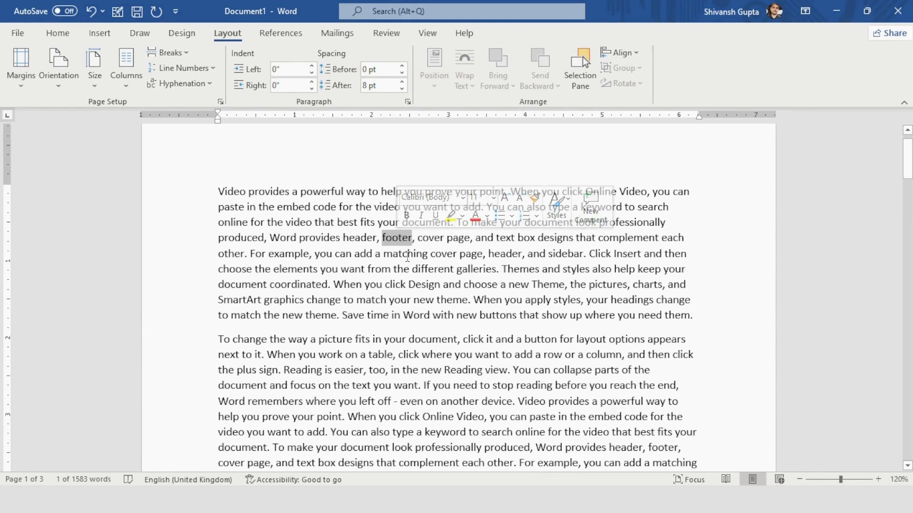
click(385, 254)
double_click(388, 239)
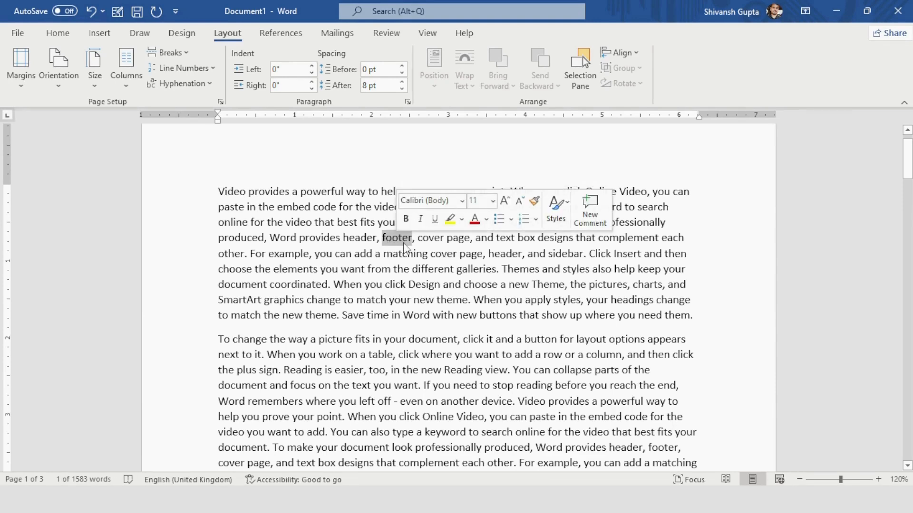
click(401, 252)
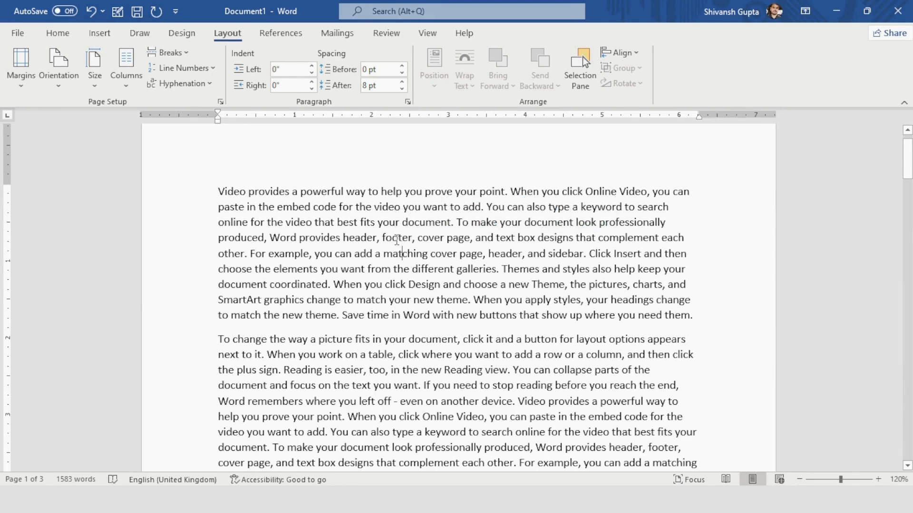
triple_click(400, 239)
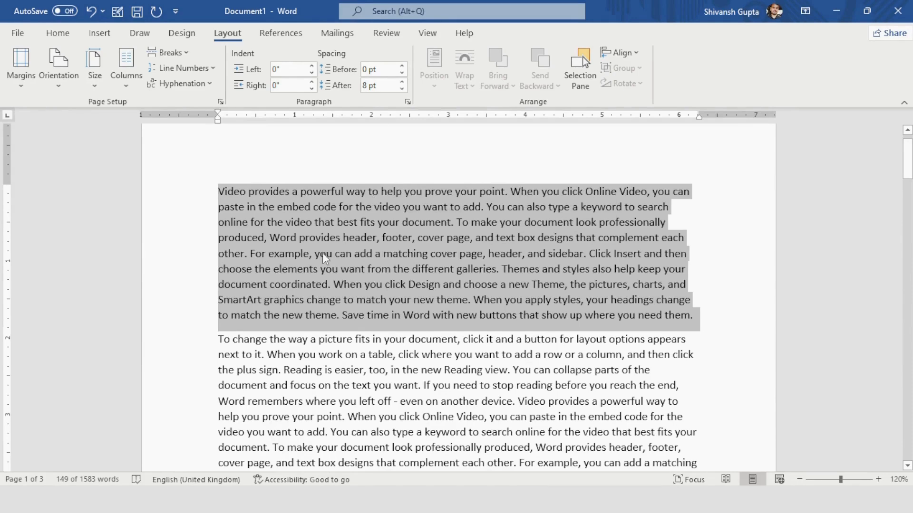
click(349, 314)
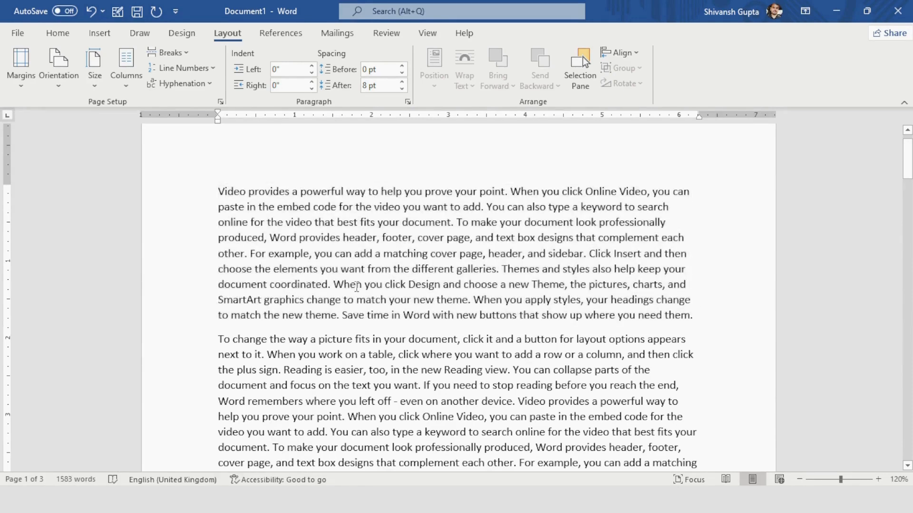
Select all text in the document, review the selection through to the last page, and clear it
mouse_move(907, 159)
mouse_down()
mouse_move(908, 461)
mouse_move(907, 153)
mouse_up()
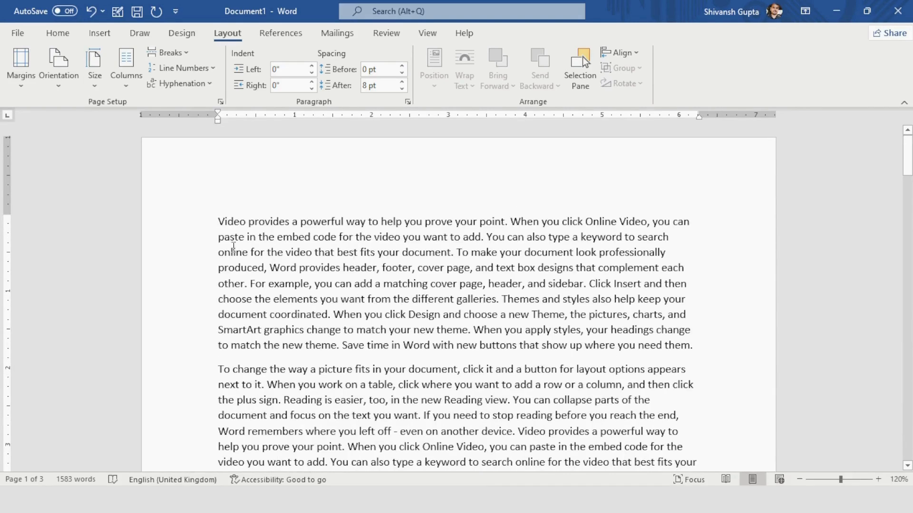
scroll(362, 297, down, 4)
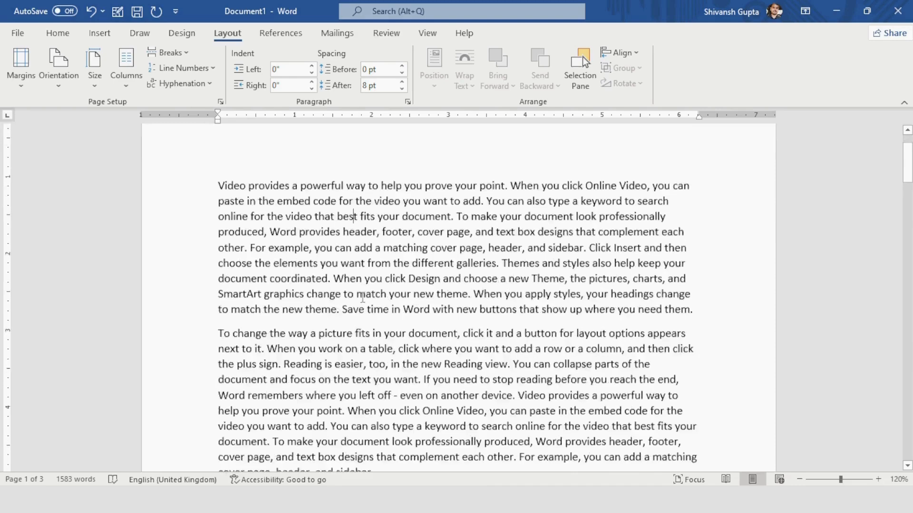
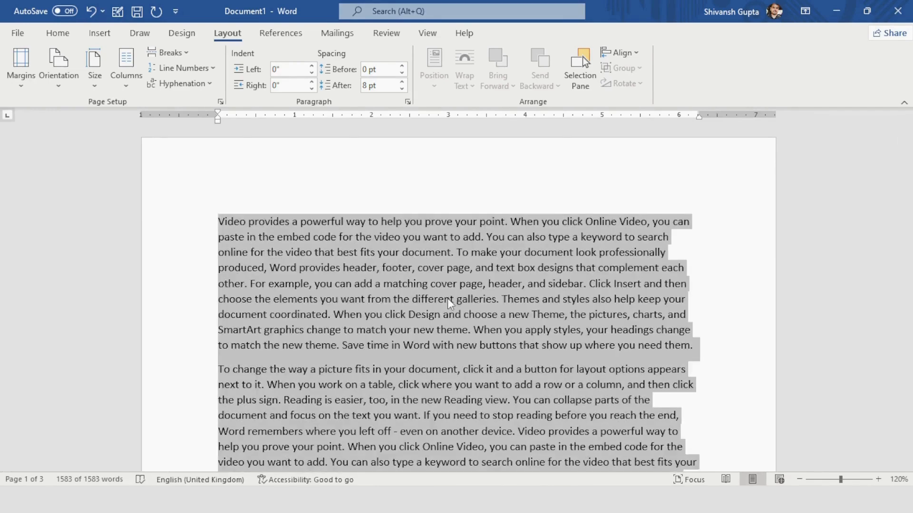
scroll(447, 298, down, 5)
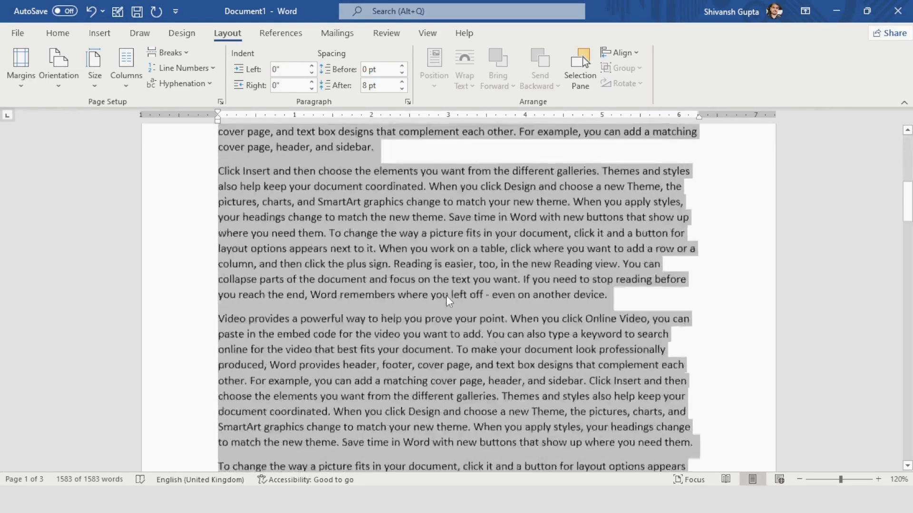
scroll(447, 298, down, 10)
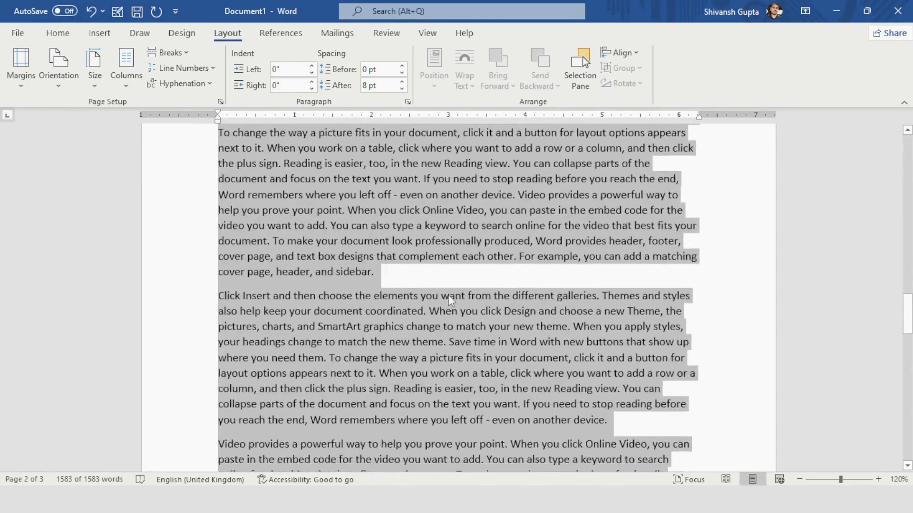
scroll(448, 298, down, 10)
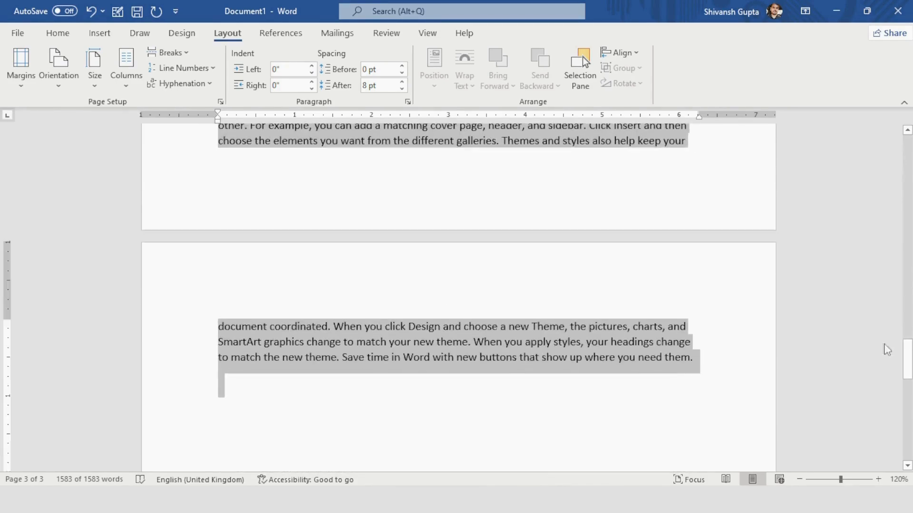
drag(907, 359, 907, 156)
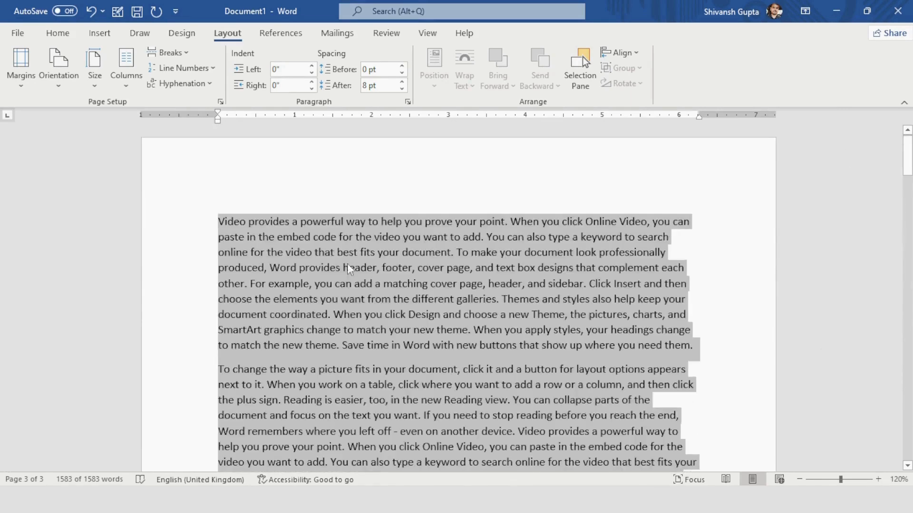
click(221, 269)
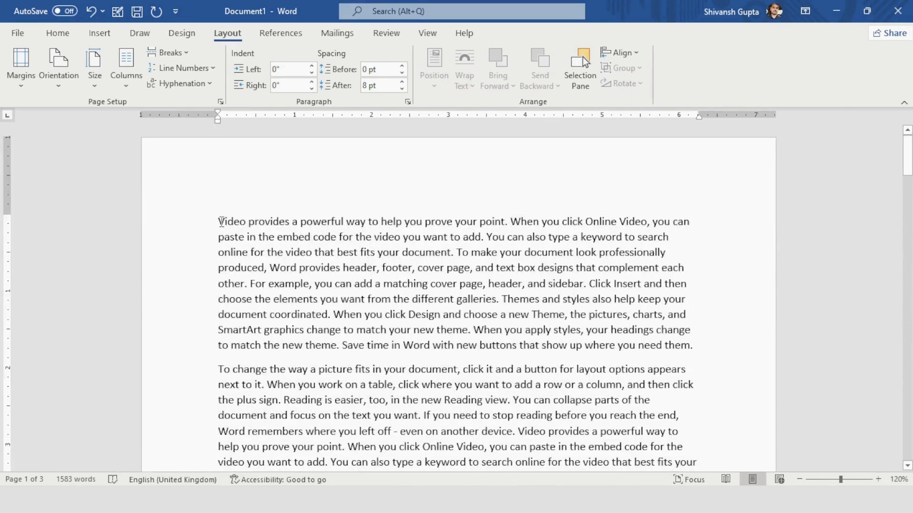
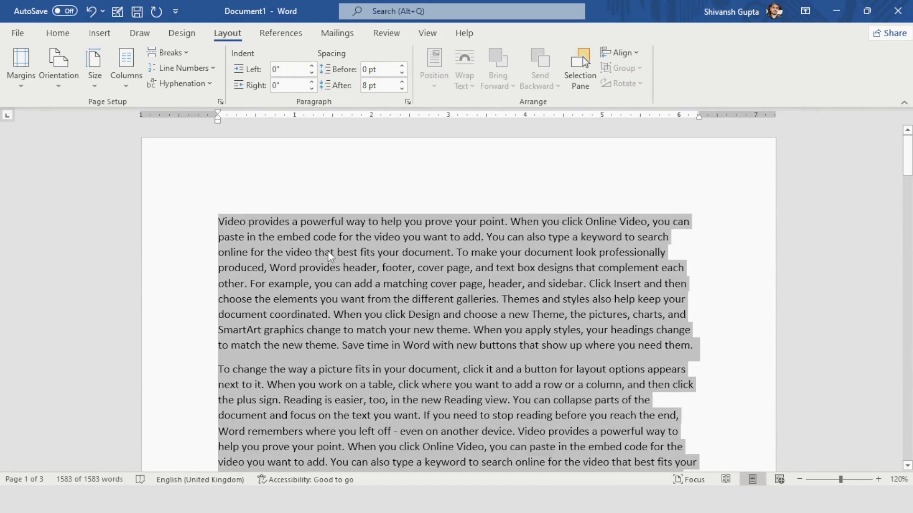
click(329, 252)
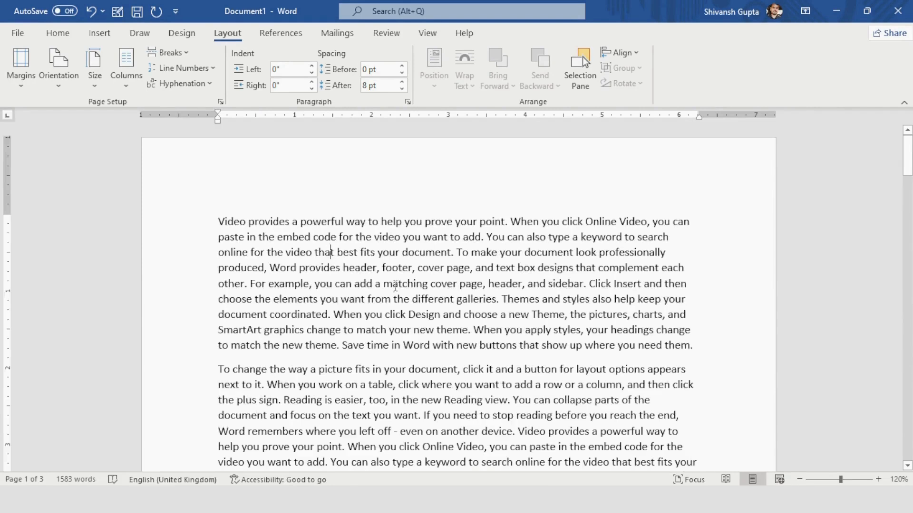
Select the words "Video" and "provides" one at a time, select the whole first paragraph, and clear the selection
drag(221, 221, 247, 223)
click(233, 221)
double_click(268, 222)
click(365, 299)
triple_click(409, 284)
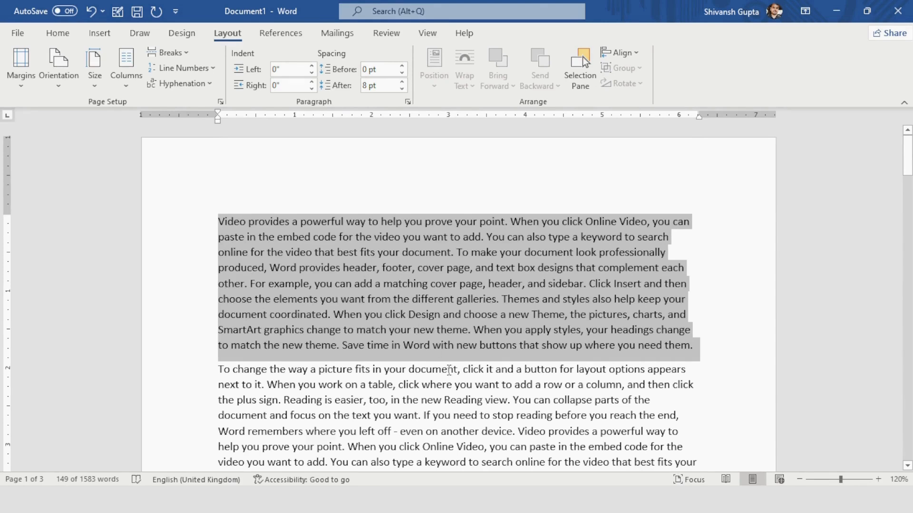
click(383, 284)
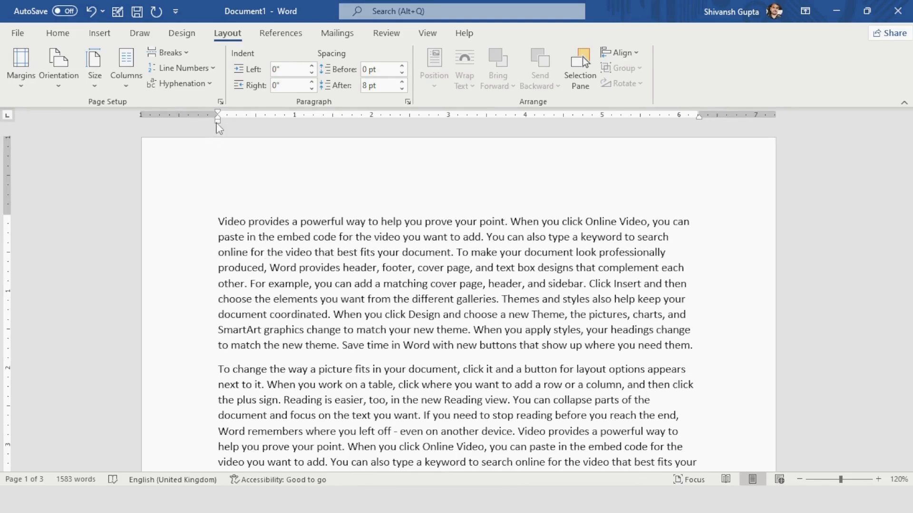
Apply the Normal margins preset, examine the page edges in the print preview, and return to the document
click(24, 81)
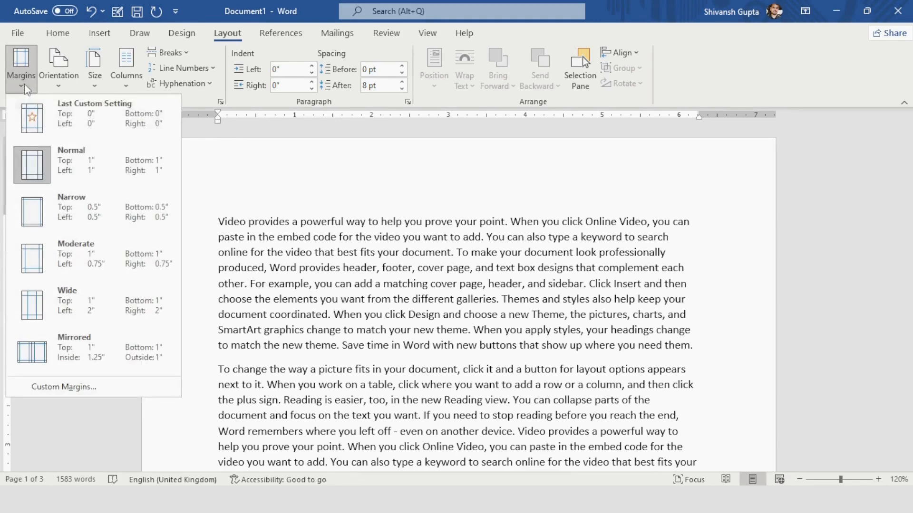
click(72, 155)
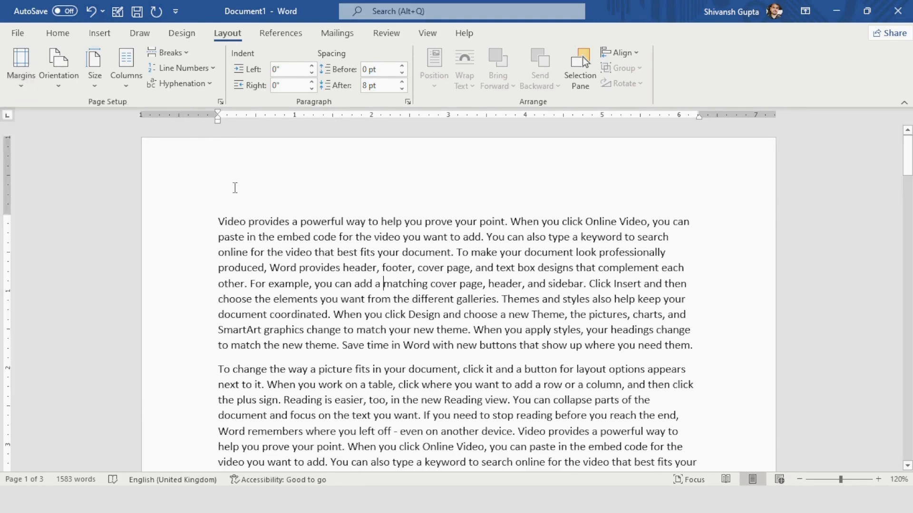
click(19, 35)
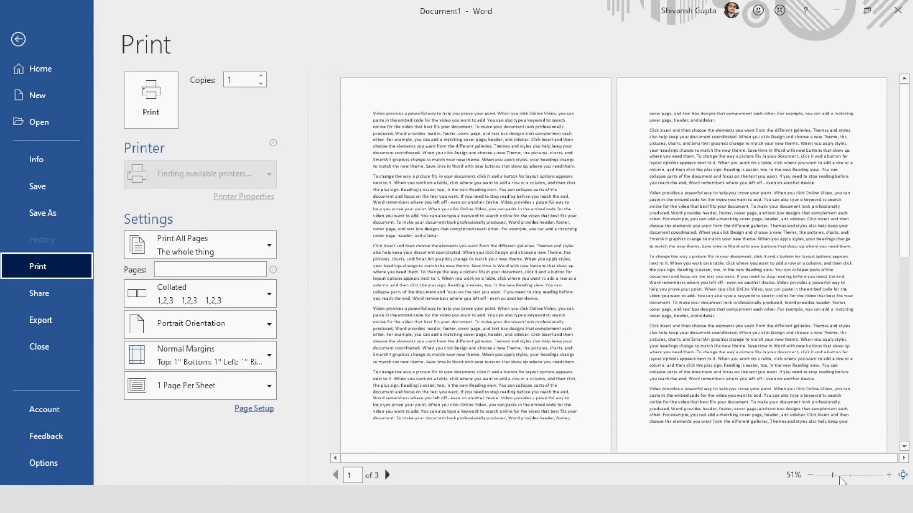
click(843, 475)
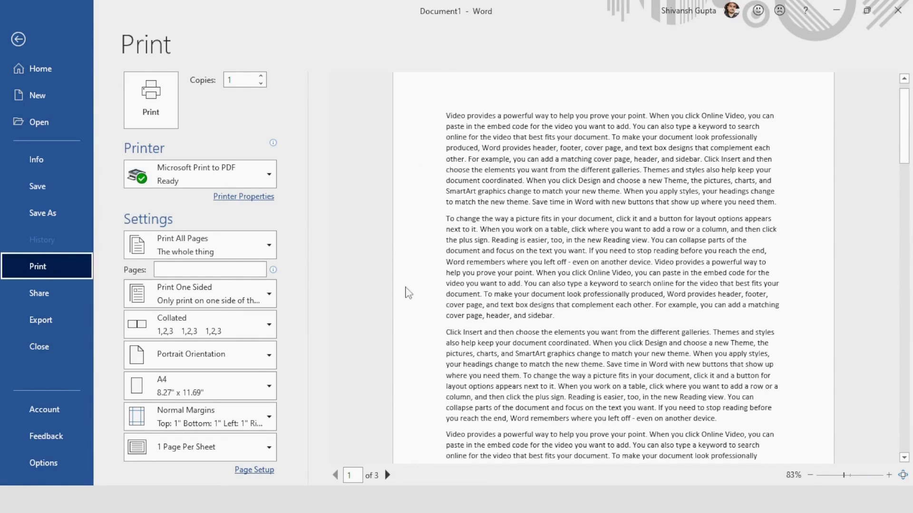
scroll(433, 322, down, 2)
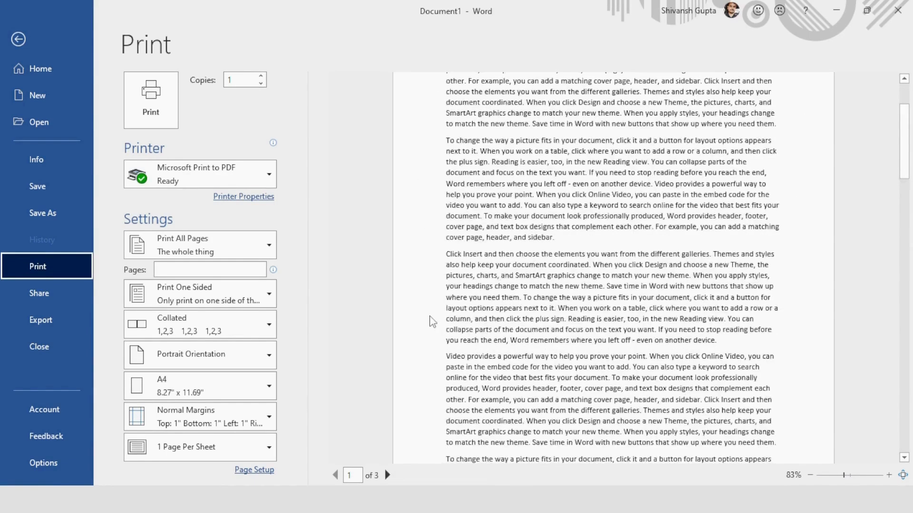
scroll(432, 322, down, 2)
scroll(431, 380, up, 3)
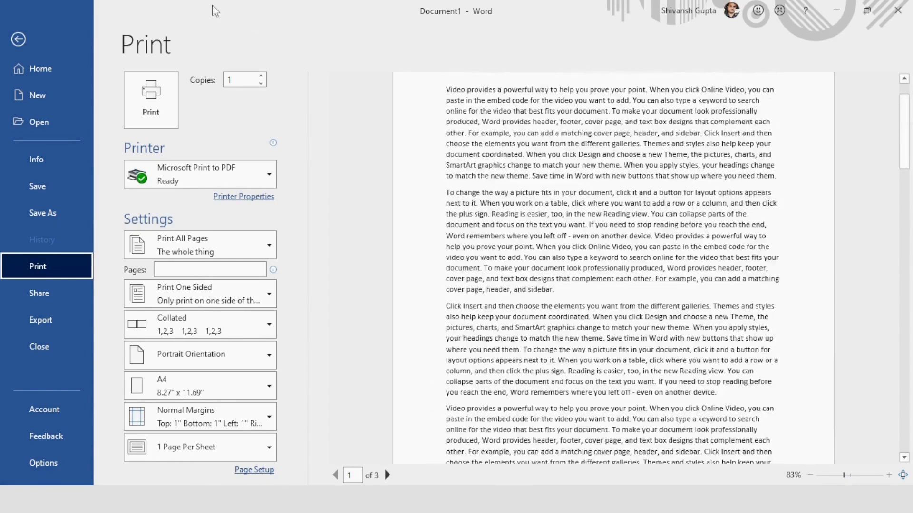
click(20, 40)
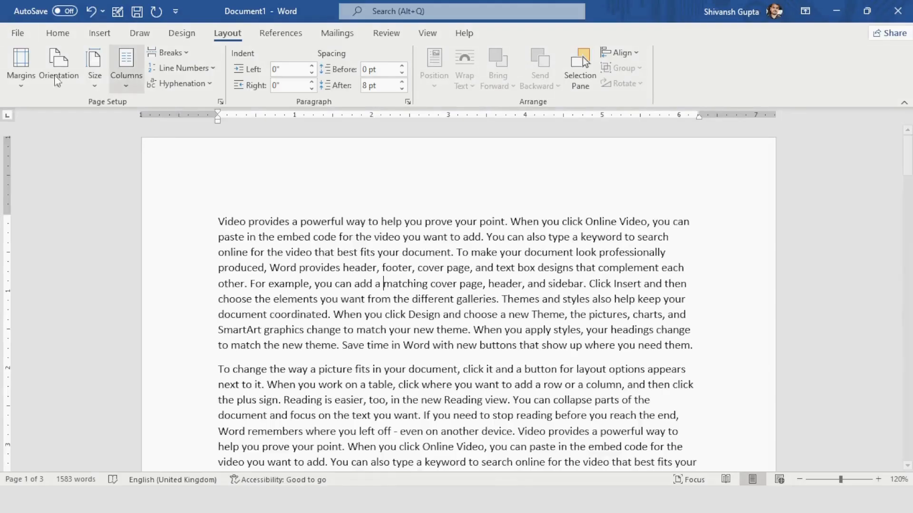
Apply the Narrow margins preset, examine both pages in the print preview, and return to the document
click(22, 71)
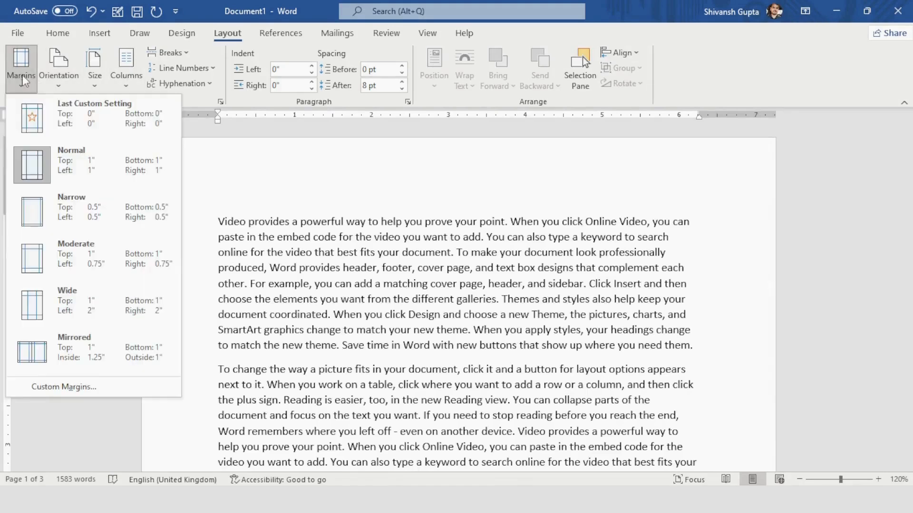
click(67, 203)
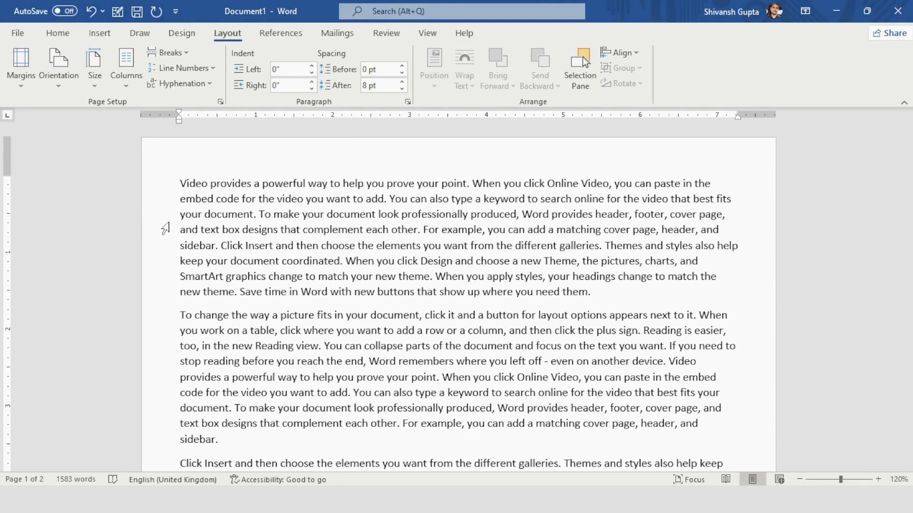
key(ctrl+p)
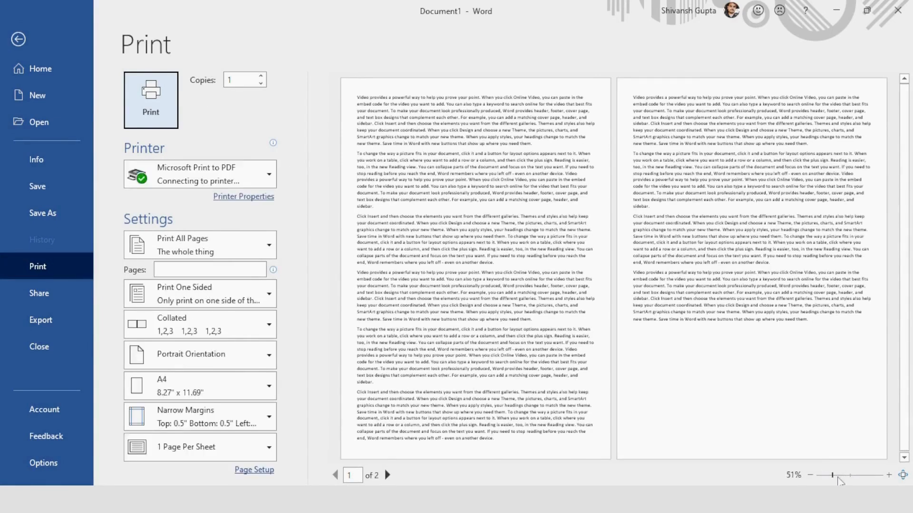
drag(833, 476, 847, 475)
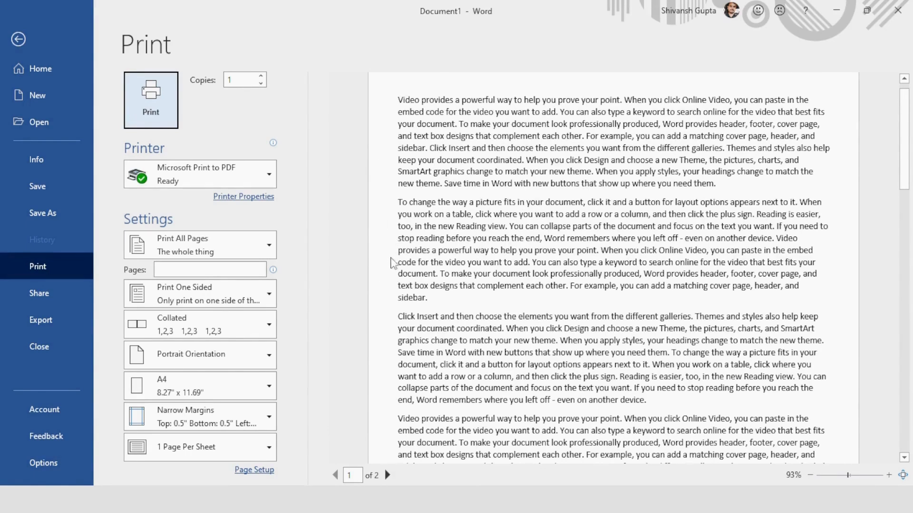
scroll(392, 299, down, 1)
scroll(392, 300, down, 4)
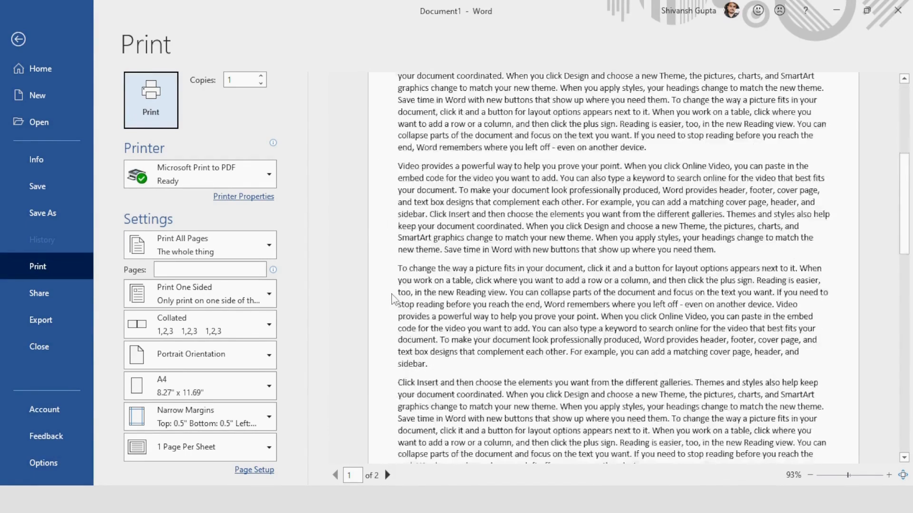
scroll(454, 407, down, 4)
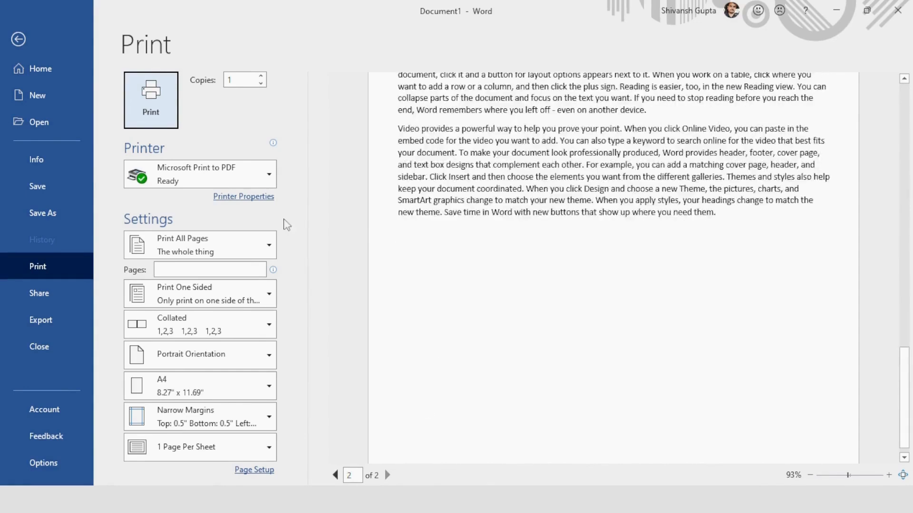
click(18, 39)
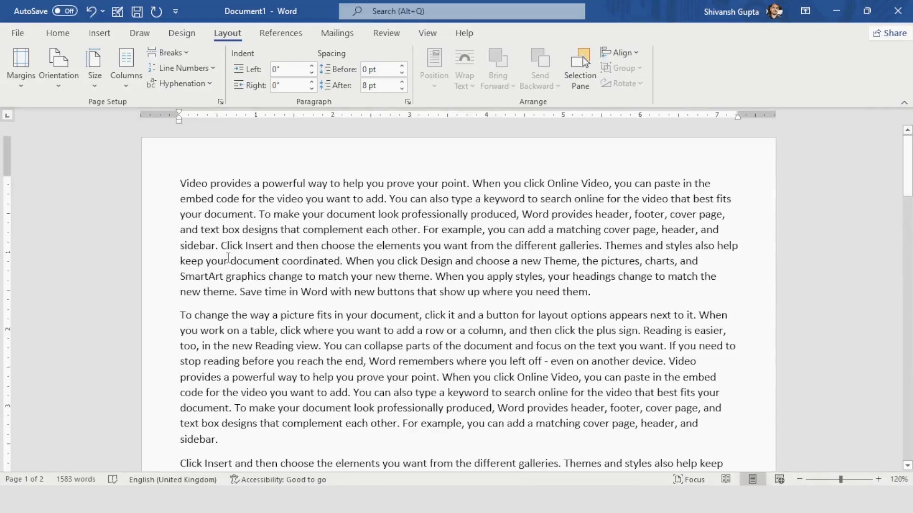
Set custom top, left, bottom and right margins of 0 for the whole document and apply them despite the printable-area limit
click(20, 75)
click(78, 383)
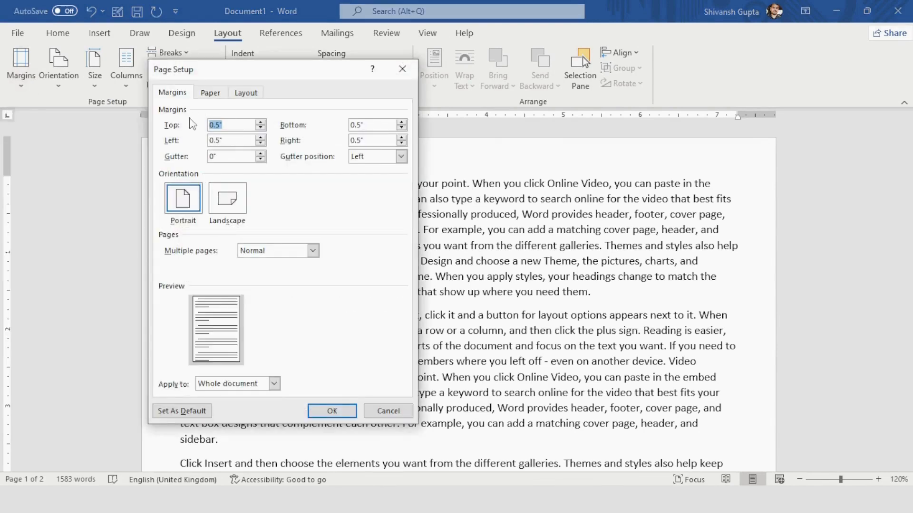
text(0)
key(Tab)
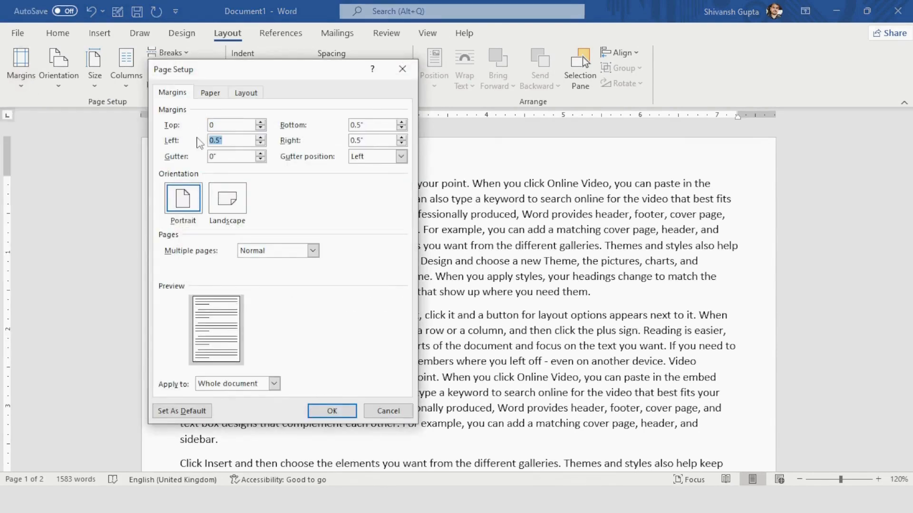
text(0)
click(372, 124)
drag(373, 124, 349, 127)
text(0)
key(Tab)
text(0)
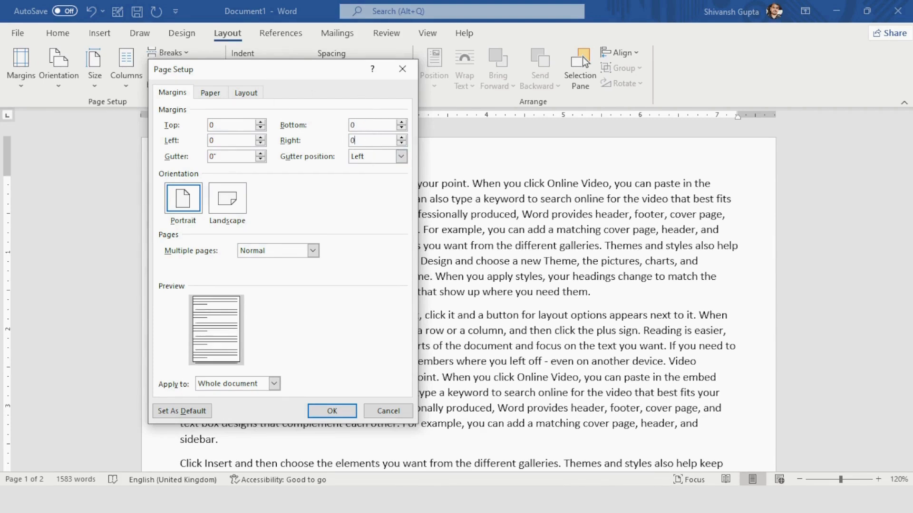
click(332, 411)
click(342, 413)
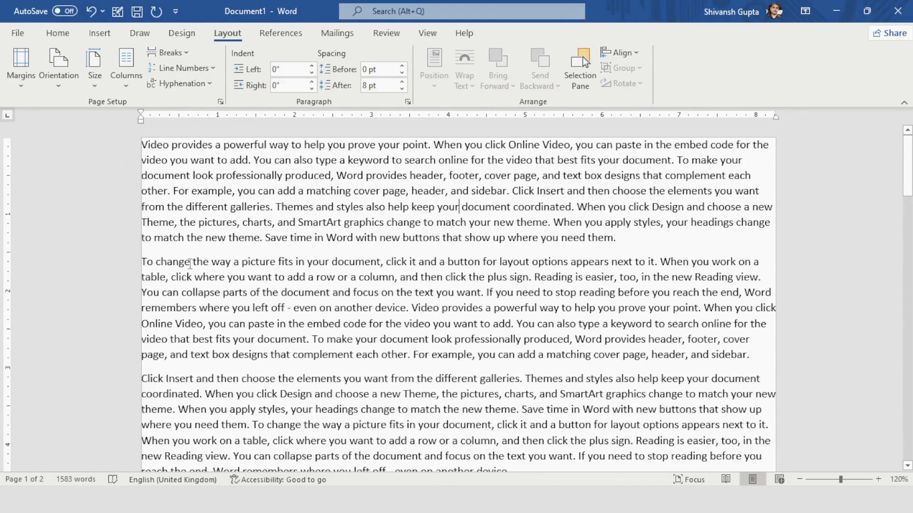
Examine the text at the page edges in an enlarged print preview and return to the document
key(ctrl+p)
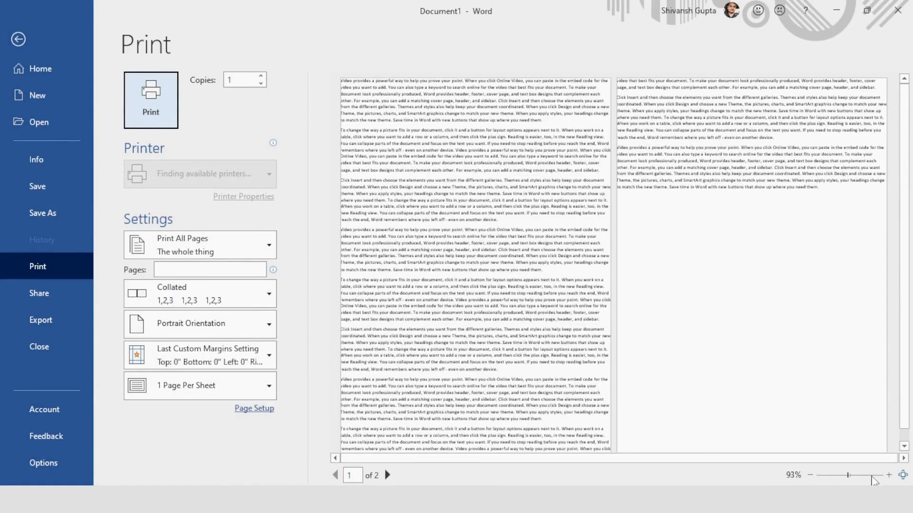
click(850, 475)
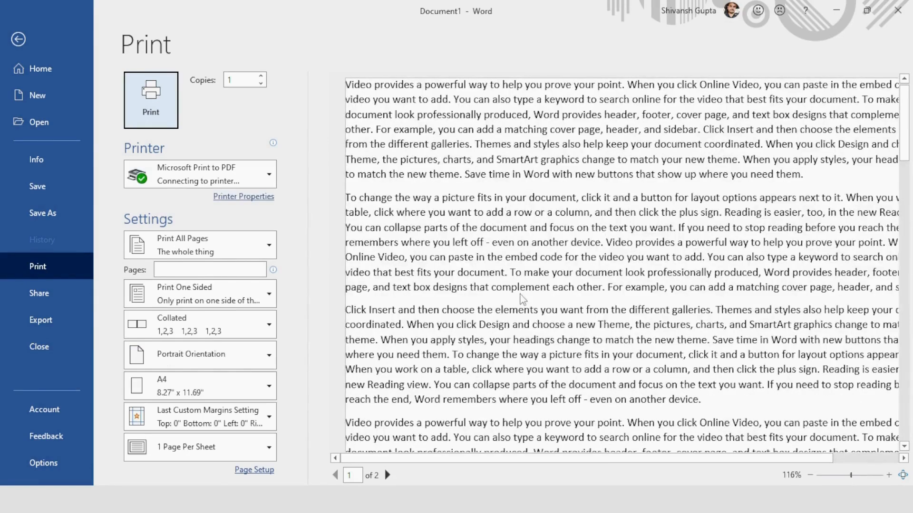
drag(653, 460, 695, 469)
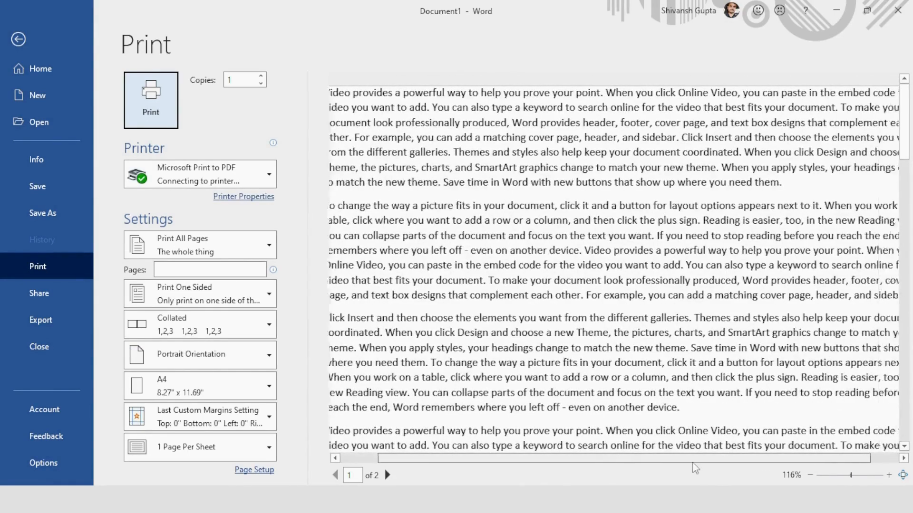
scroll(684, 427, right, 3)
scroll(713, 409, left, 5)
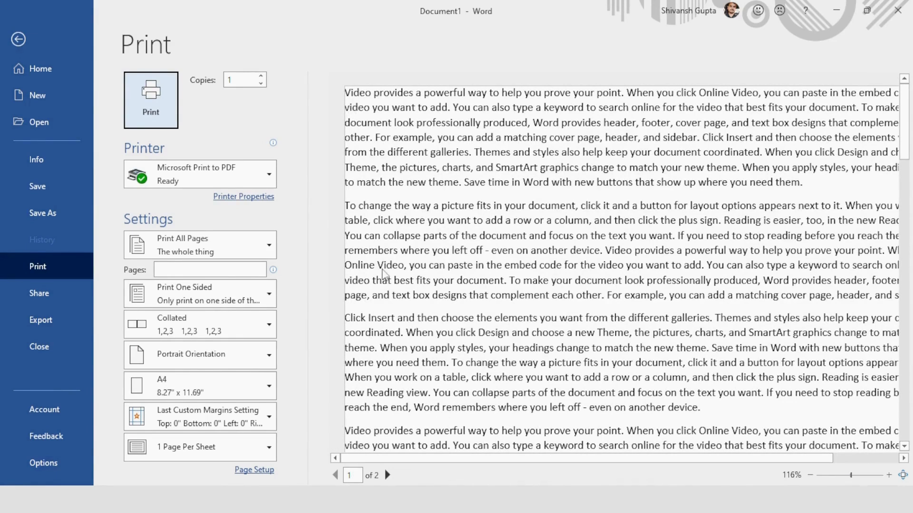
click(18, 39)
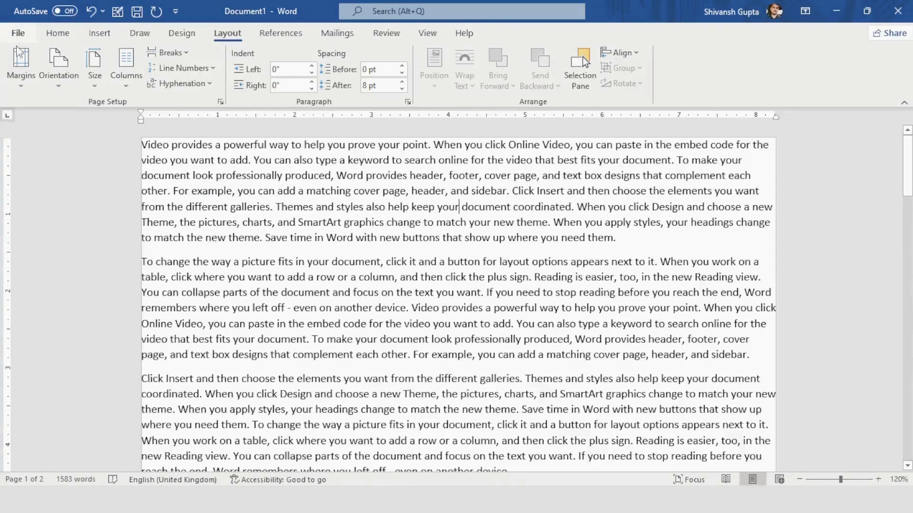
Apply the Normal, Moderate and Narrow margins presets one after another, leaving the document on Narrow
click(21, 67)
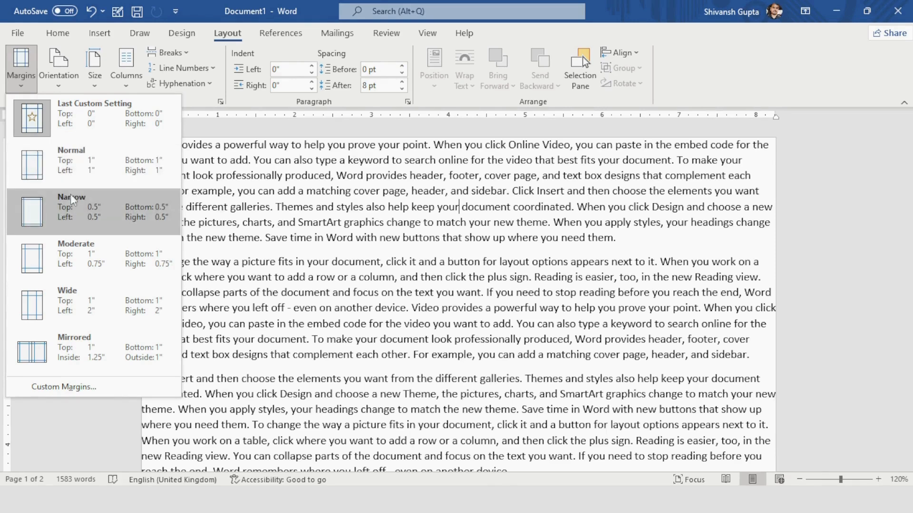
click(79, 171)
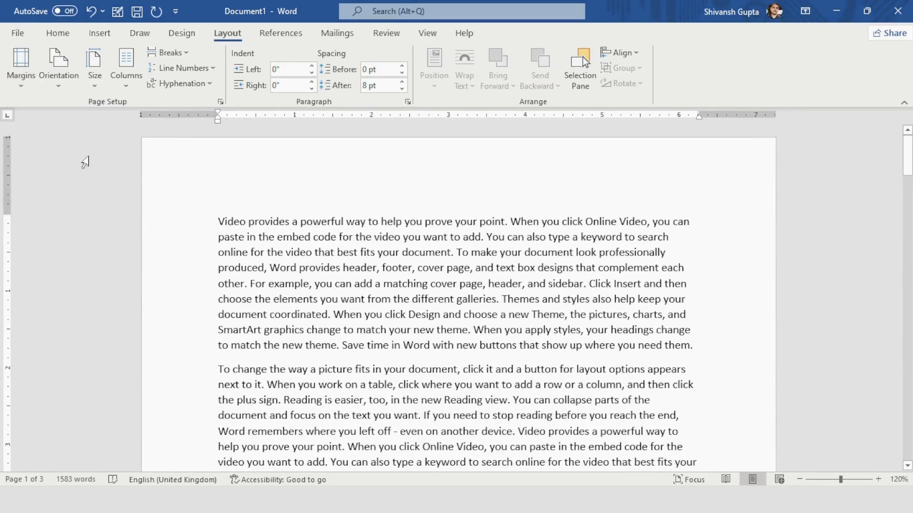
click(21, 67)
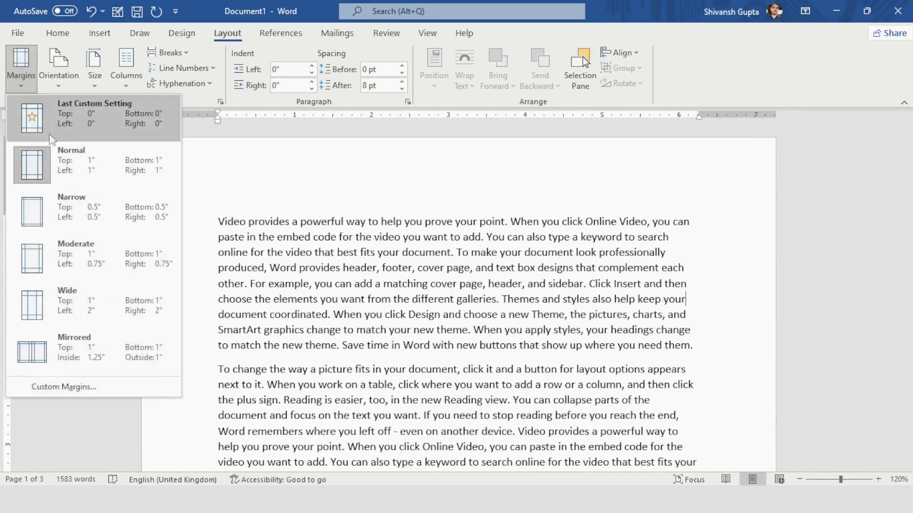
click(74, 257)
click(21, 66)
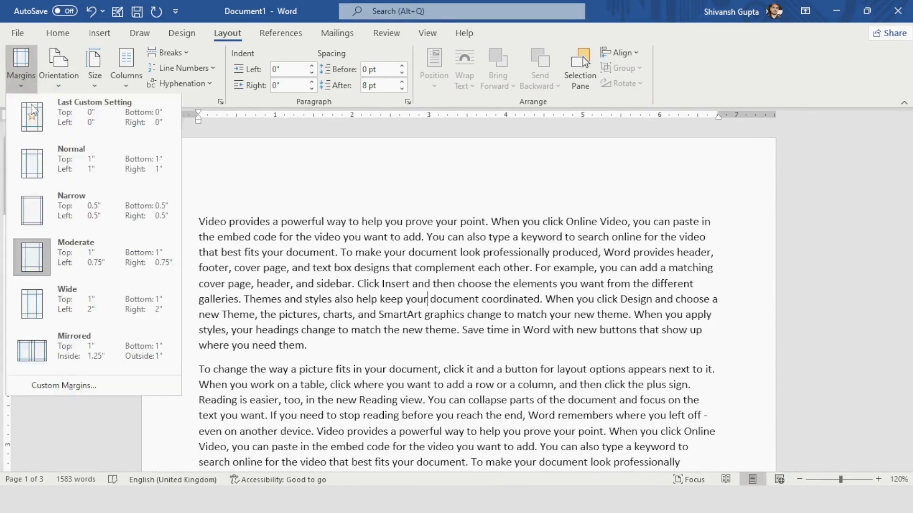
click(58, 212)
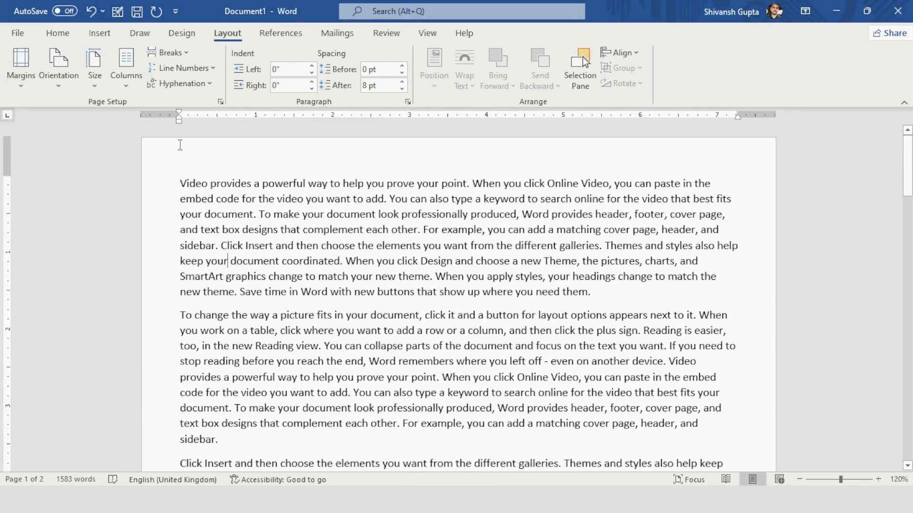
Set custom left and right margins of 1" for the whole document
click(21, 66)
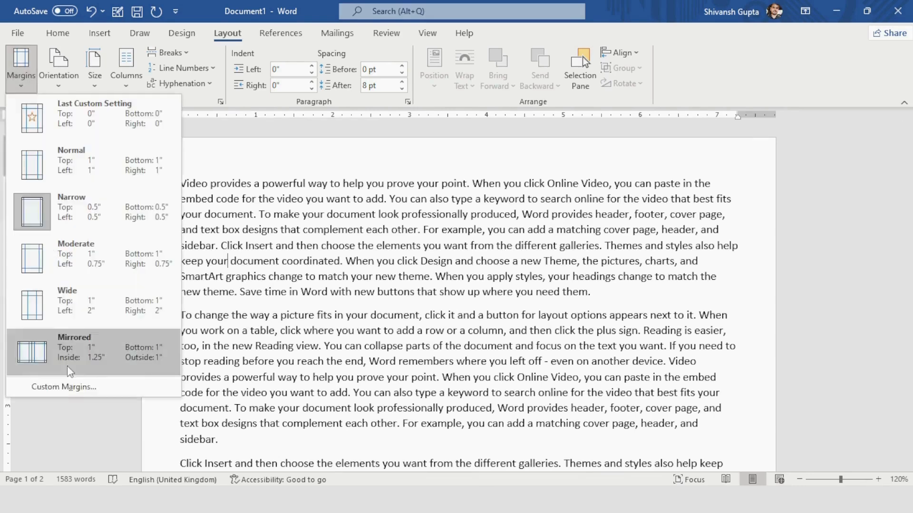
click(71, 394)
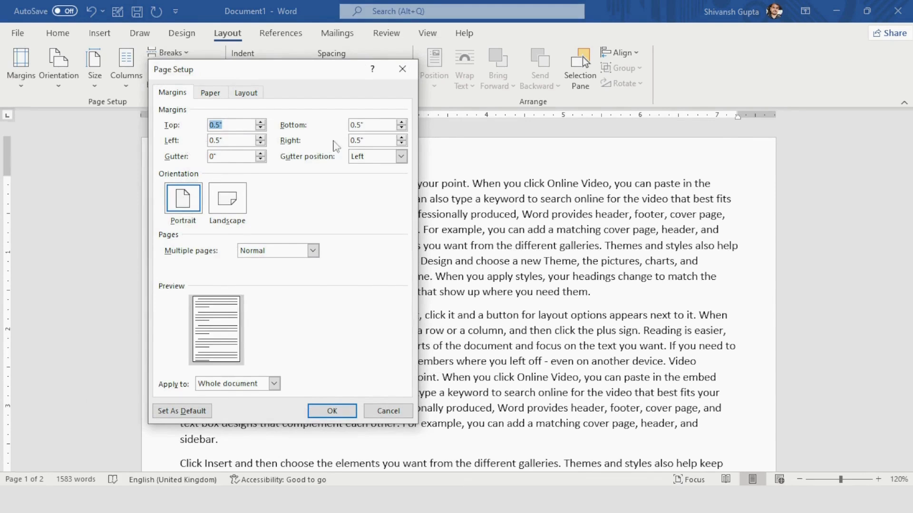
key(Tab)
text(1)
double_click(362, 140)
text(1)
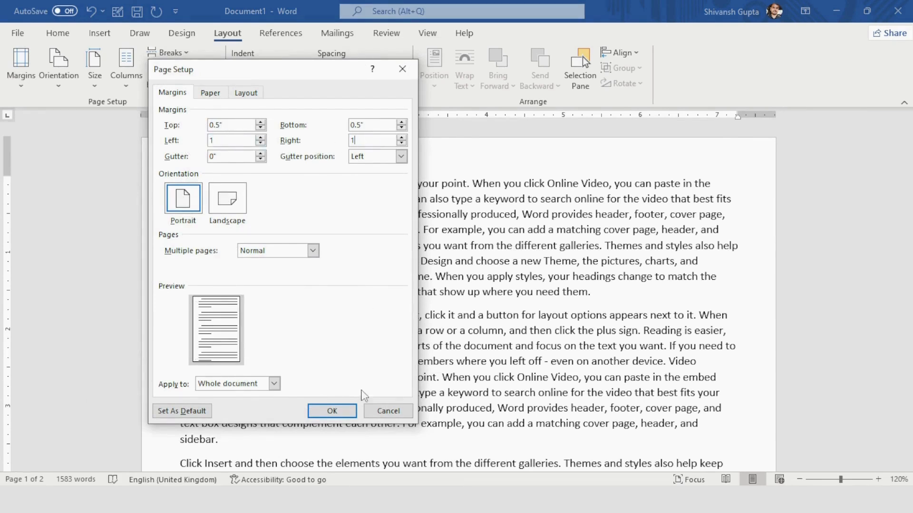
click(340, 411)
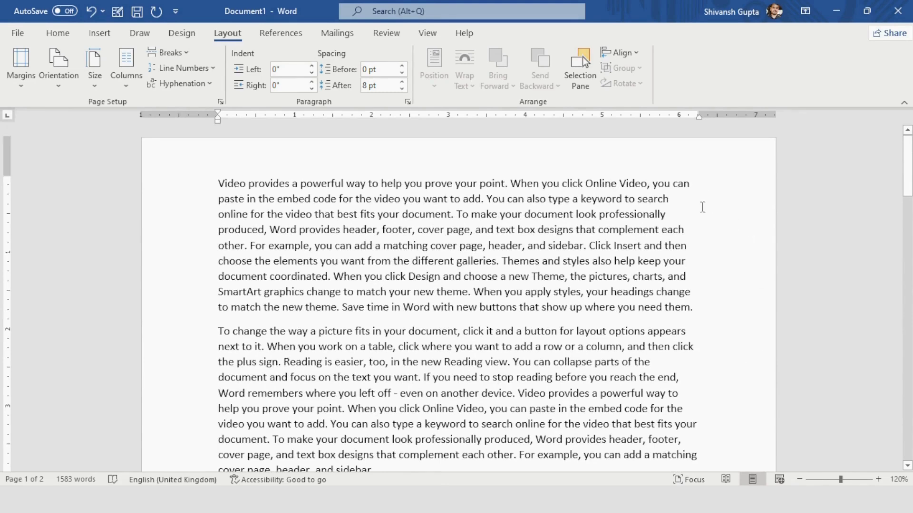
Set the custom right margin to 0.2" and review the text layout on the page
click(20, 66)
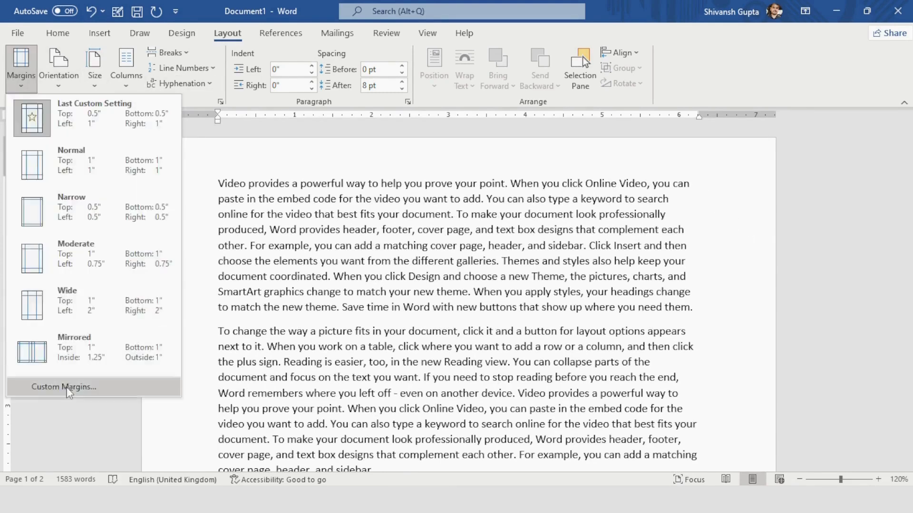
click(59, 383)
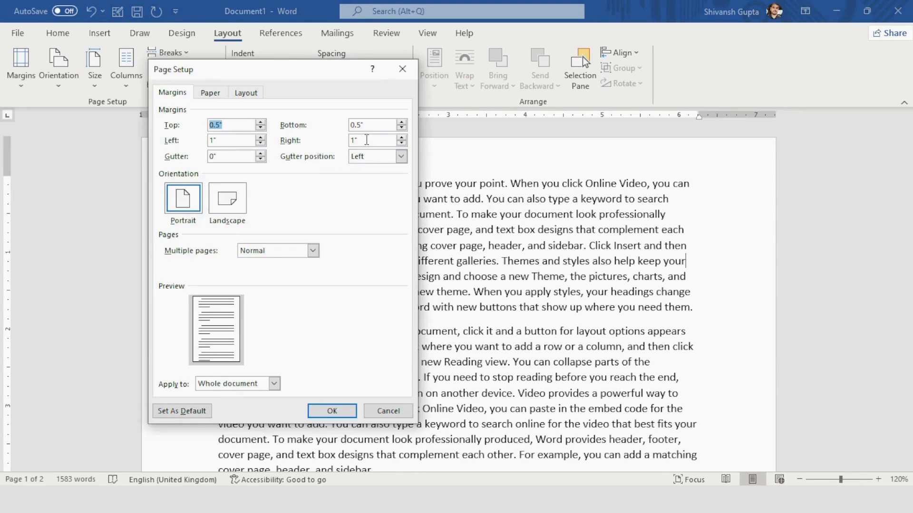
drag(365, 138, 346, 145)
text(.2)
click(341, 408)
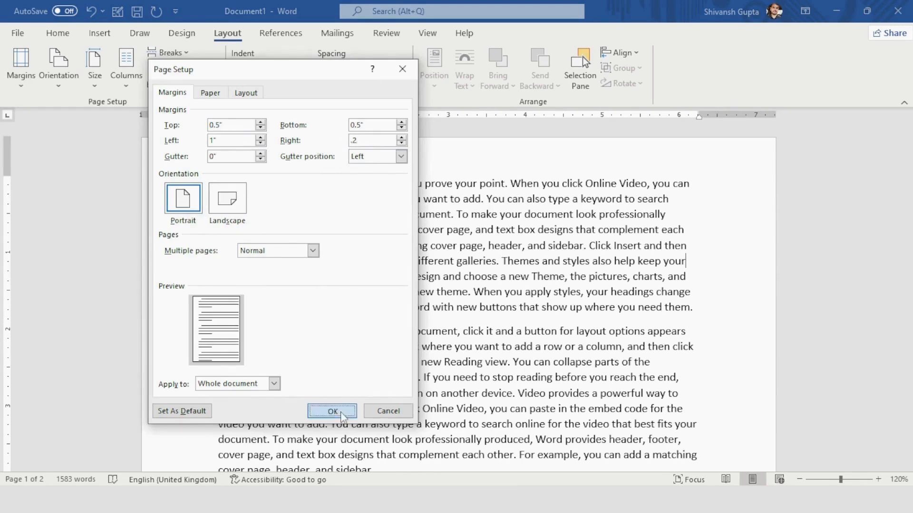
scroll(686, 306, down, 4)
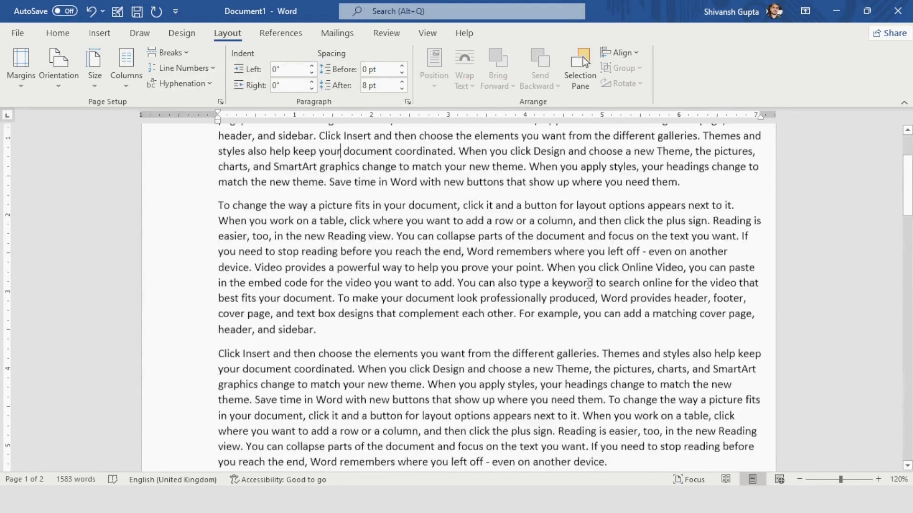
scroll(181, 228, up, 4)
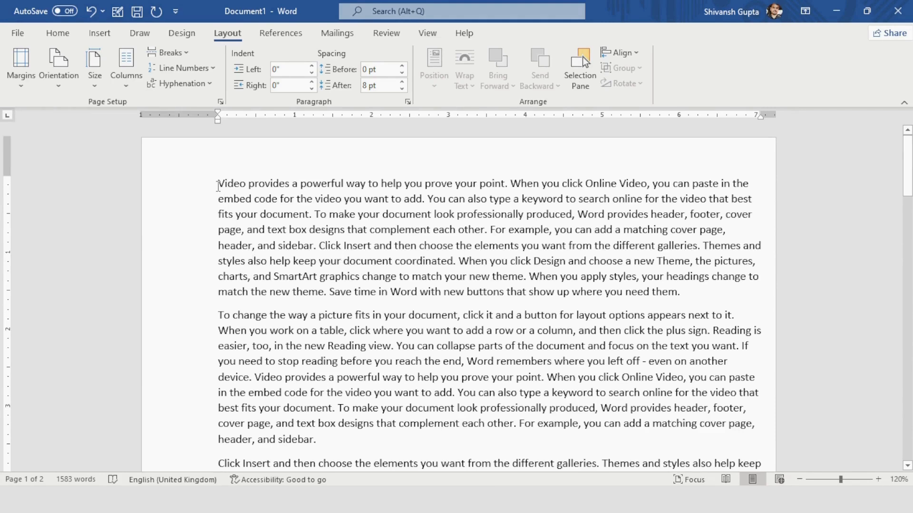
Examine the uneven left and right margins in an enlarged print preview and return to the document
click(17, 32)
click(59, 266)
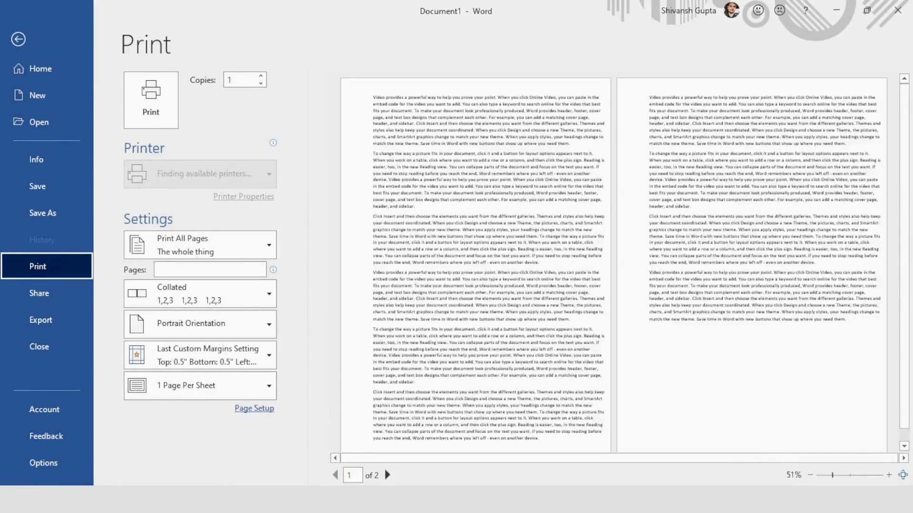
drag(832, 477, 840, 476)
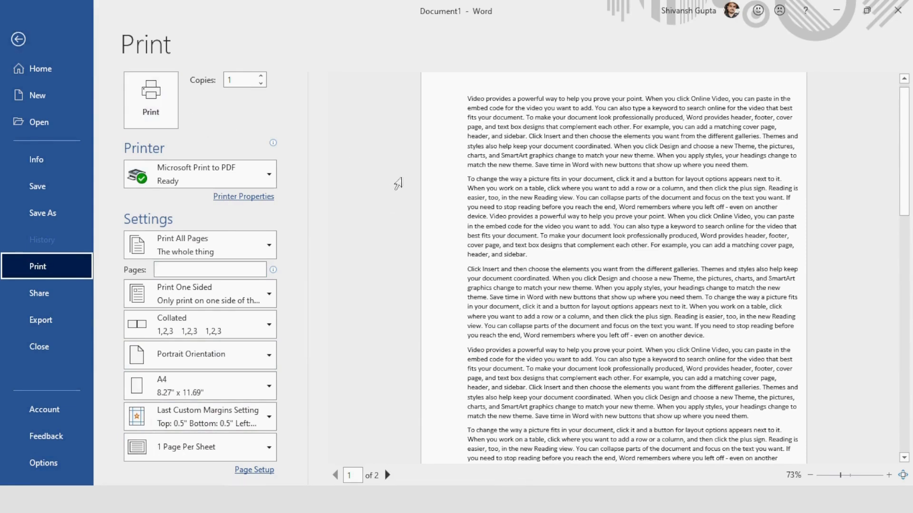
click(18, 39)
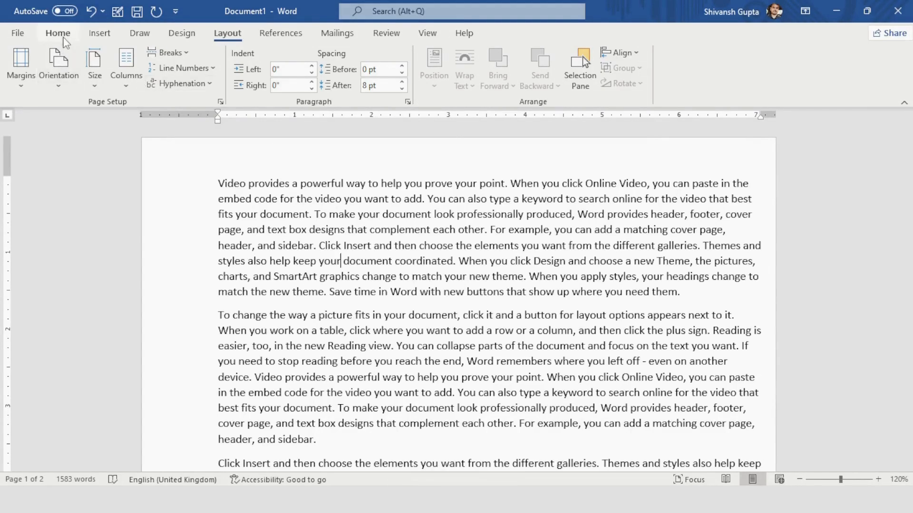
Select the whole first paragraph, beginning "Video provides a powerful way", and copy it
click(62, 36)
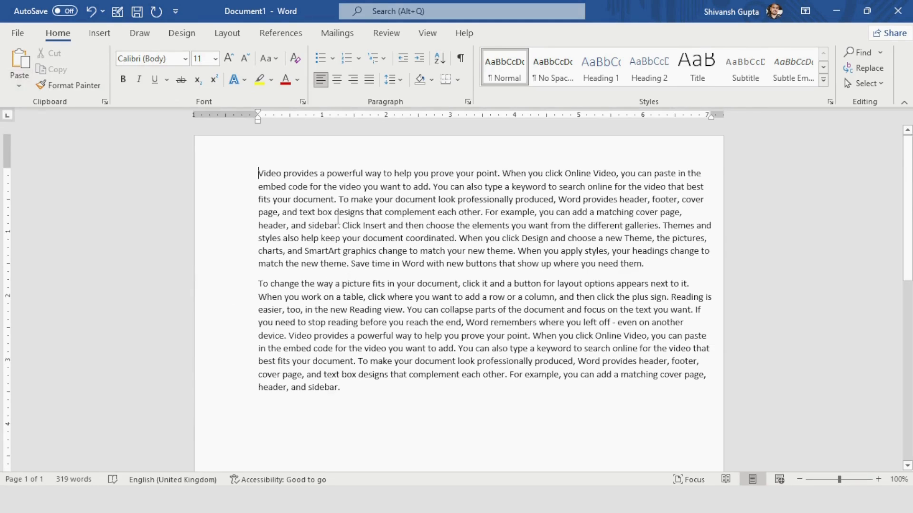
ctrl+scroll(338, 219, up, 2)
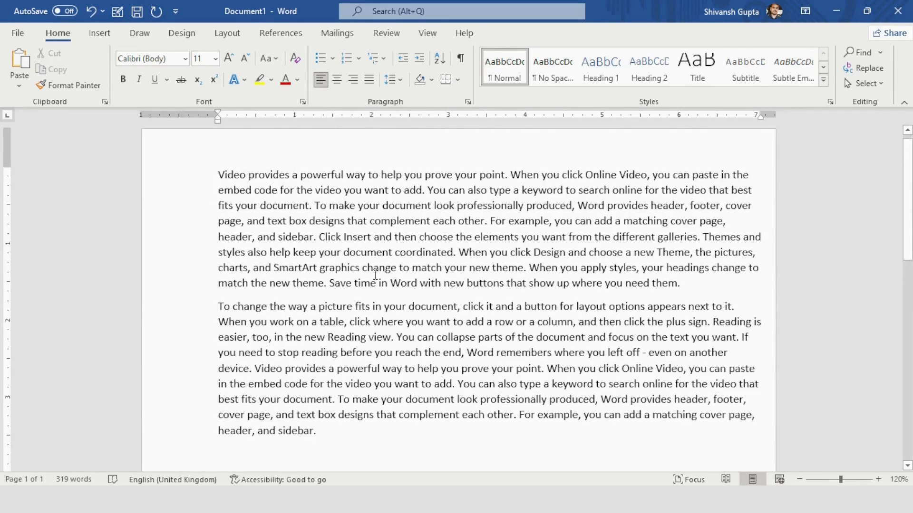
ctrl+scroll(372, 283, down, 2)
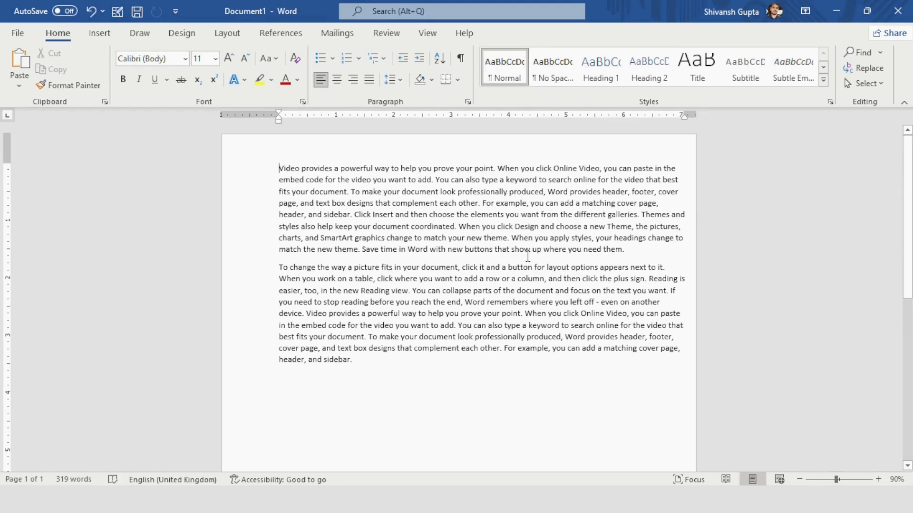
ctrl+scroll(521, 249, up, 1)
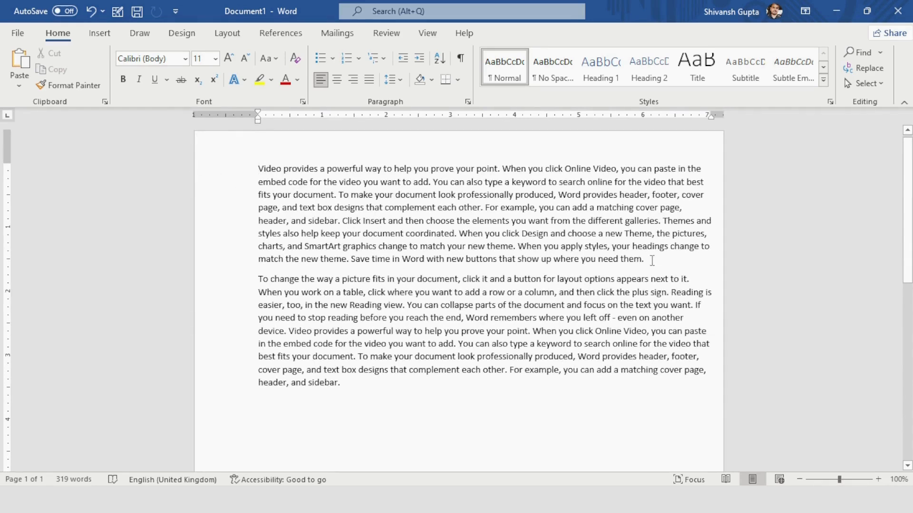
drag(651, 261, 258, 171)
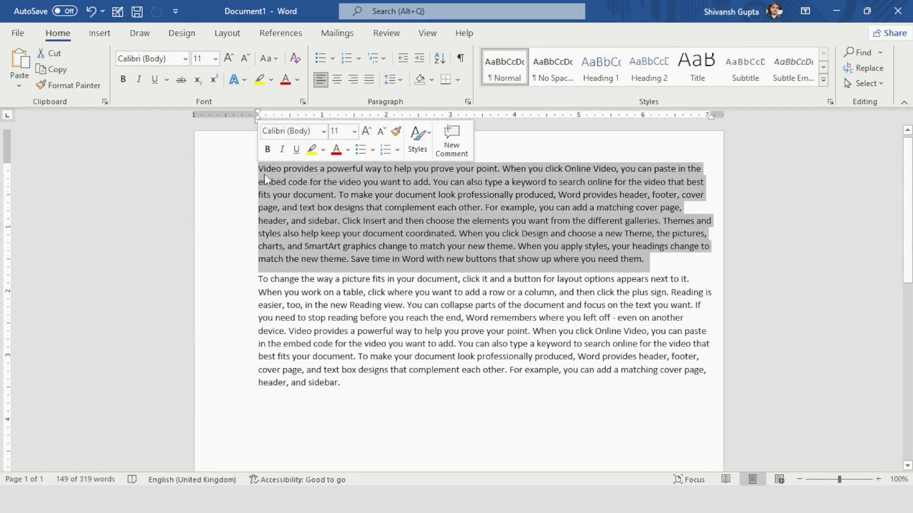
click(52, 70)
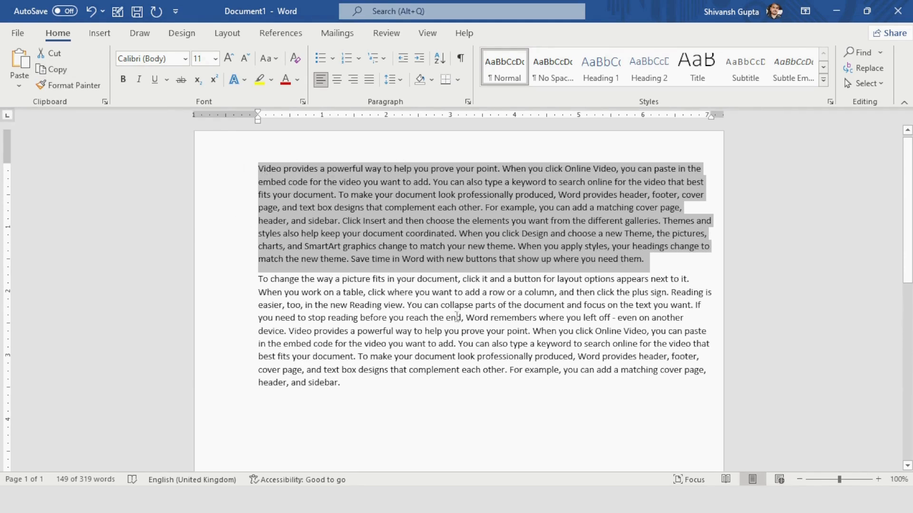
Start a new line after the document's last paragraph and paste the copied paragraph there
click(341, 385)
scroll(309, 371, down, 2)
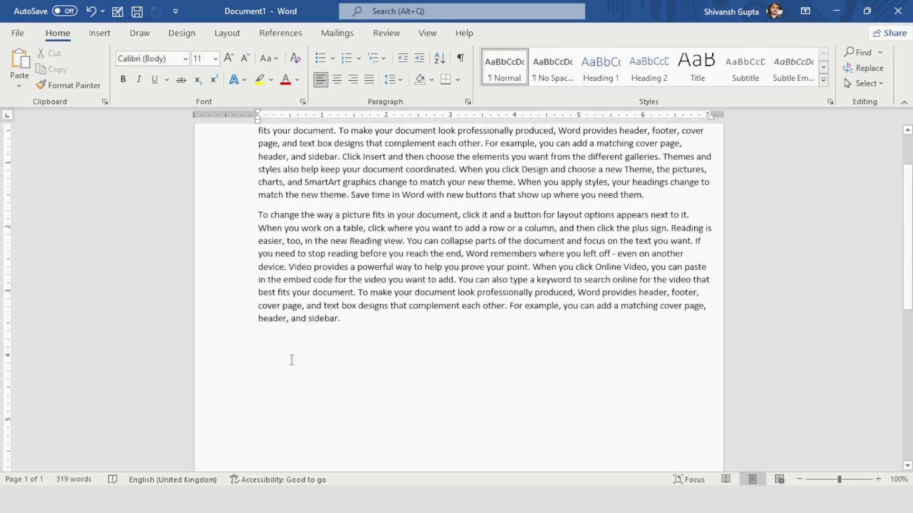
key(Return)
click(265, 341)
click(18, 64)
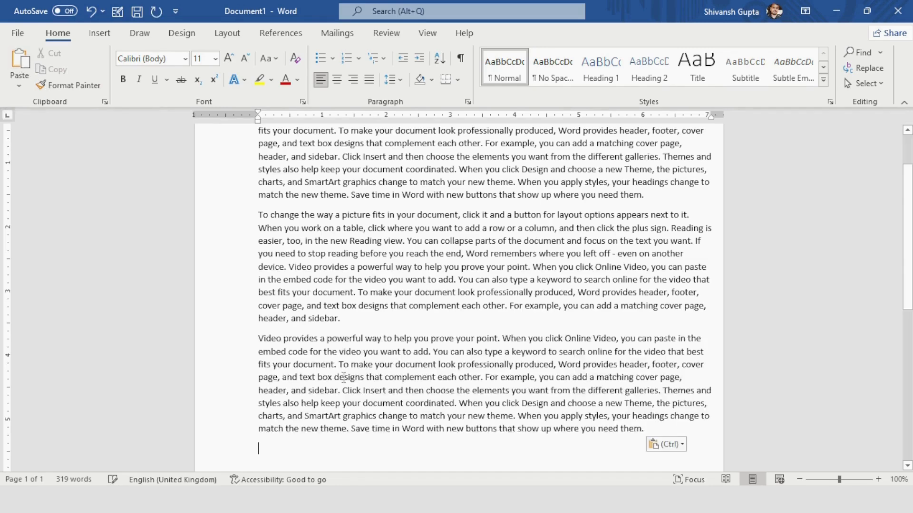
scroll(343, 377, up, 3)
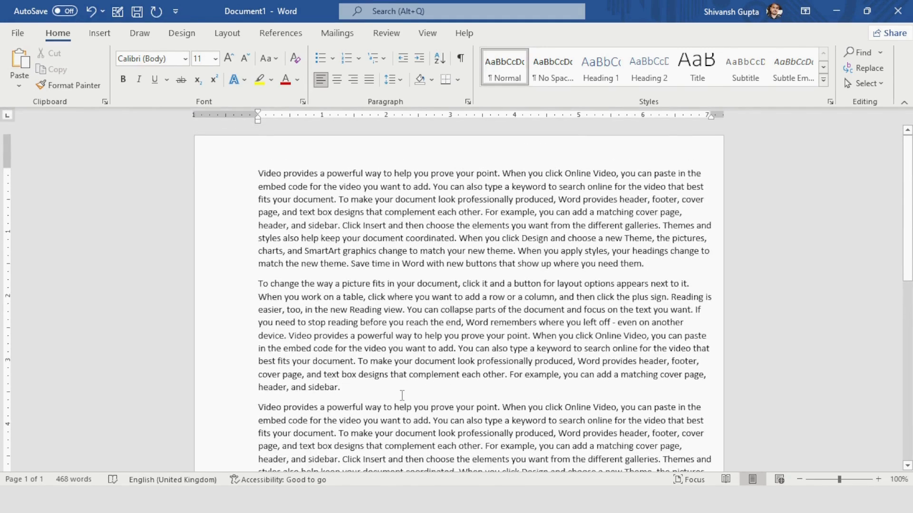
Delete the duplicate paragraph beginning "Video provides a powerful way" that was pasted at the end of the document
scroll(402, 396, down, 4)
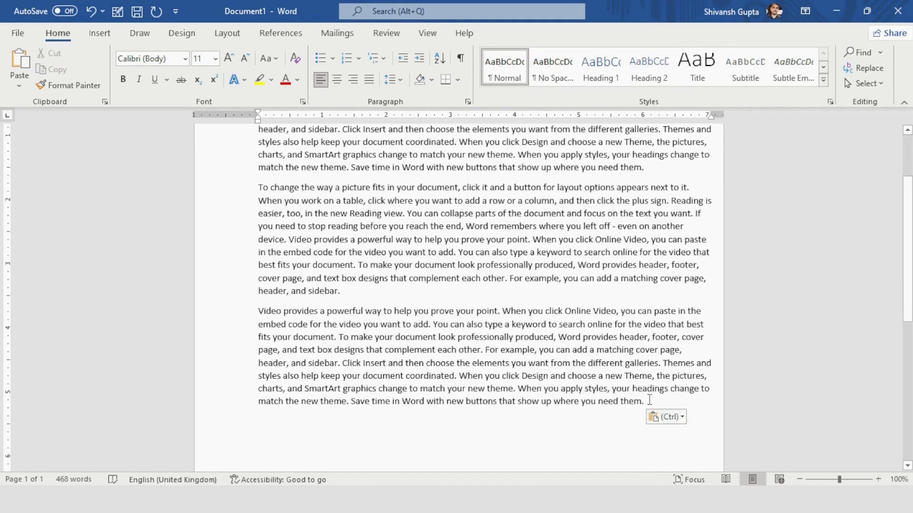
drag(649, 401, 254, 321)
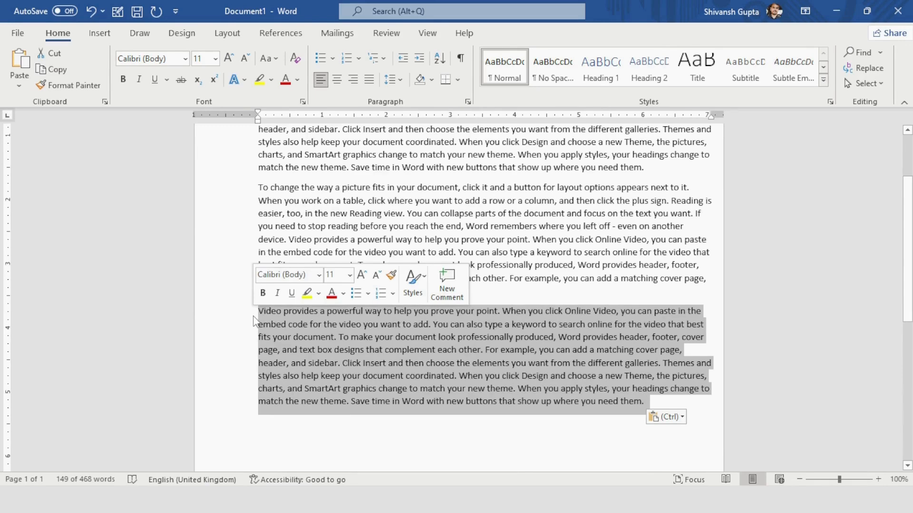
key(Delete)
scroll(252, 316, up, 4)
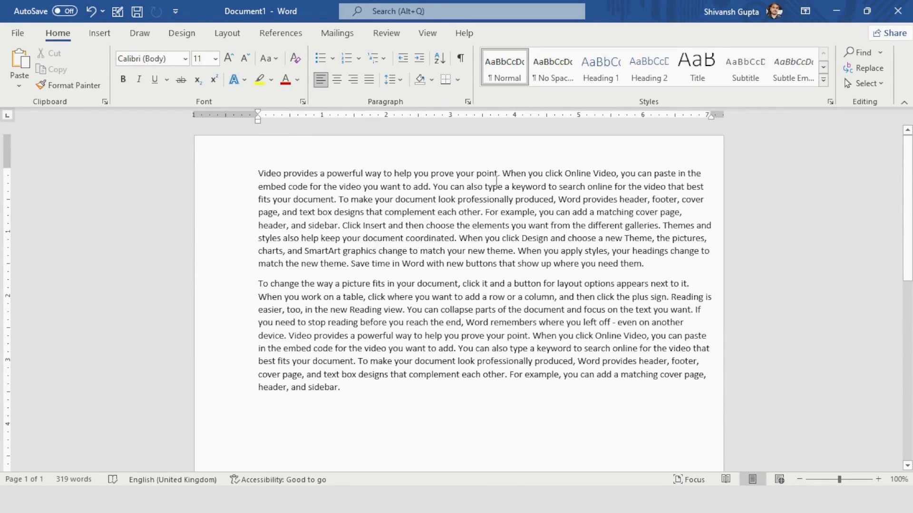
Copy the opening sentence "Video provides a powerful way to help you prove your point." and paste it below the last paragraph
drag(500, 173, 259, 174)
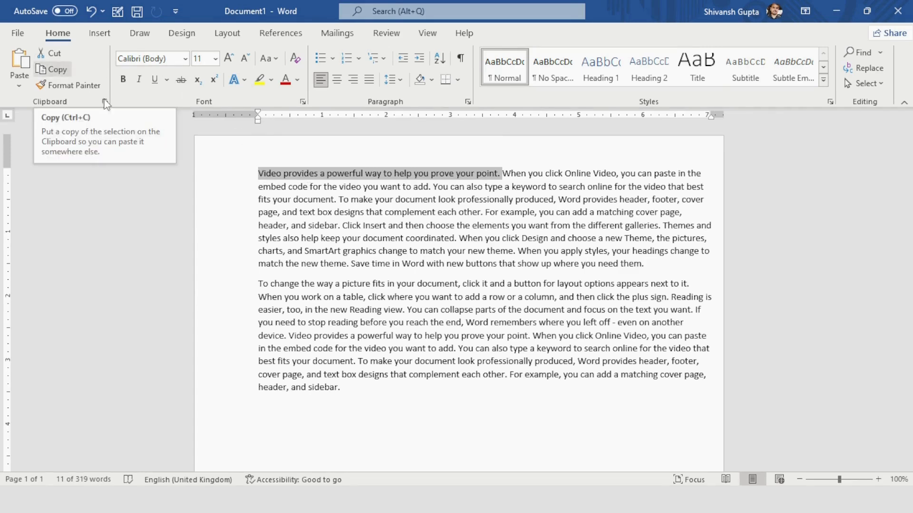
click(60, 71)
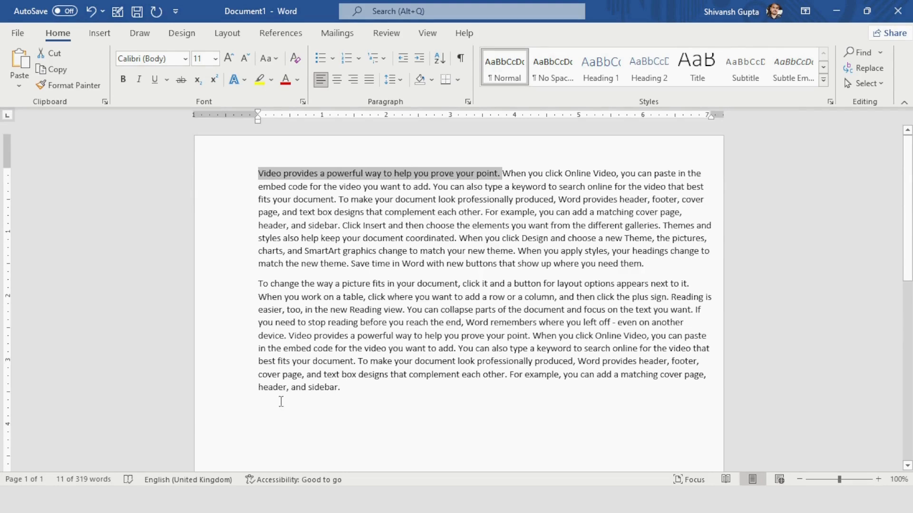
click(261, 405)
scroll(299, 349, down, 1)
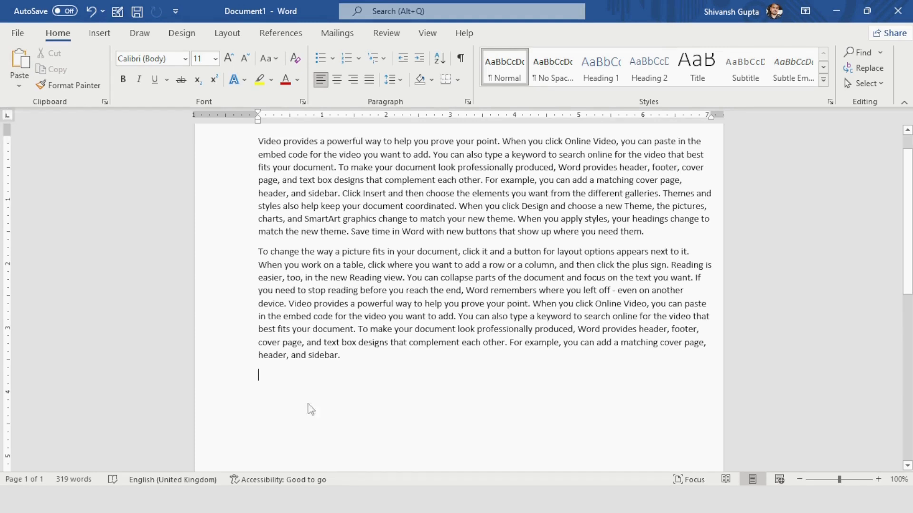
key(ctrl+v)
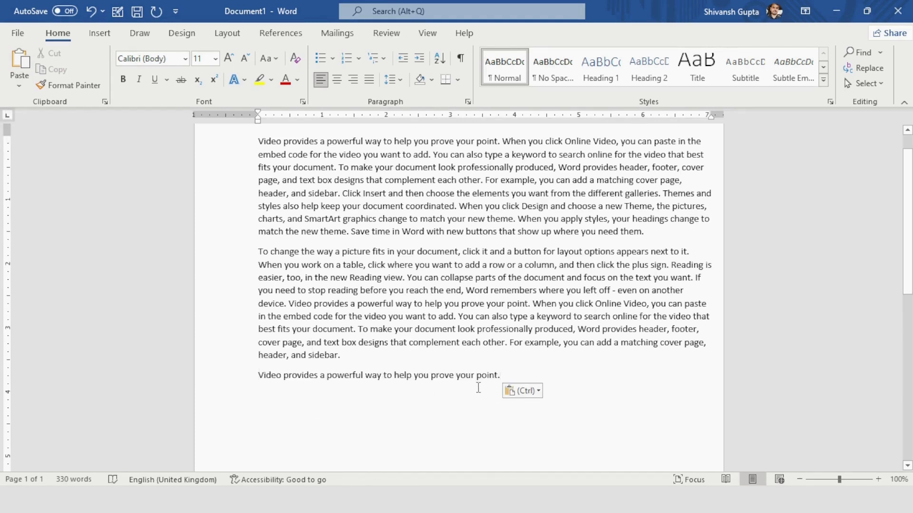
ctrl+scroll(475, 388, up, 3)
ctrl+scroll(434, 385, down, 2)
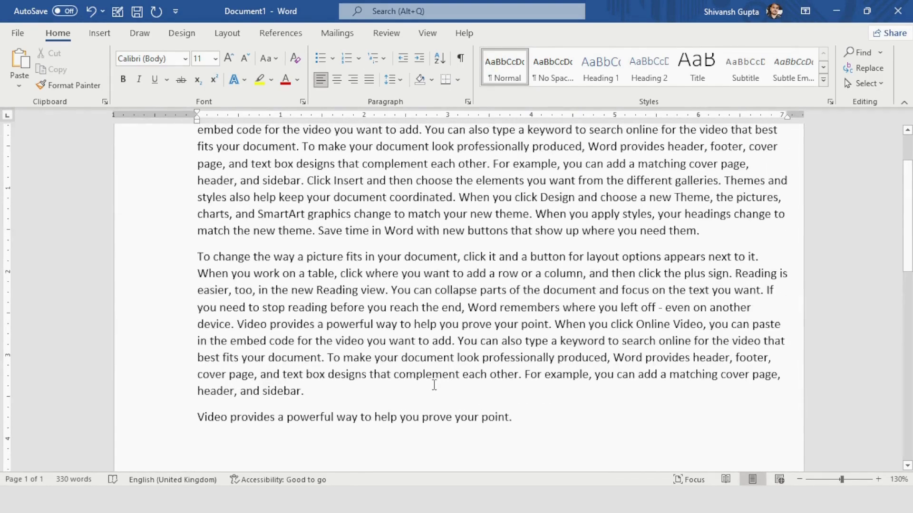
ctrl+scroll(433, 384, down, 1)
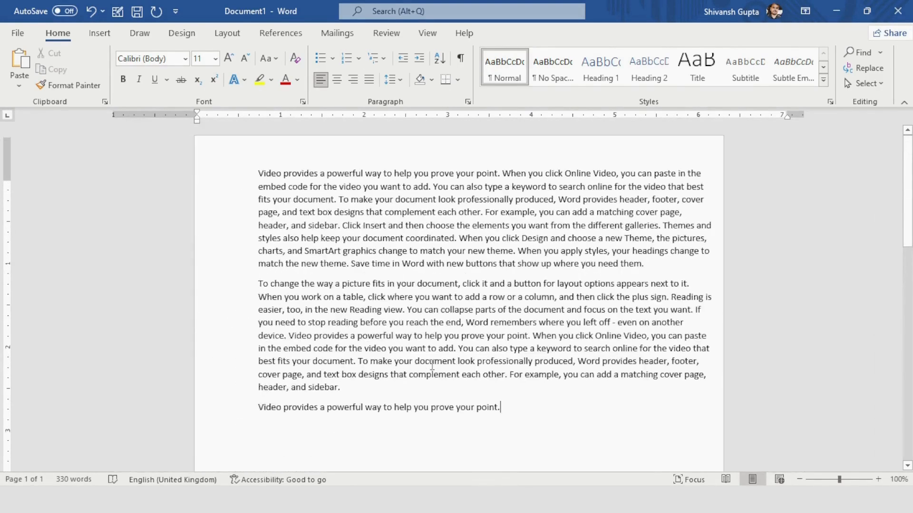
Copy the document's first word, "Video", and paste it repeatedly after the sentence in the last line
drag(280, 172, 258, 173)
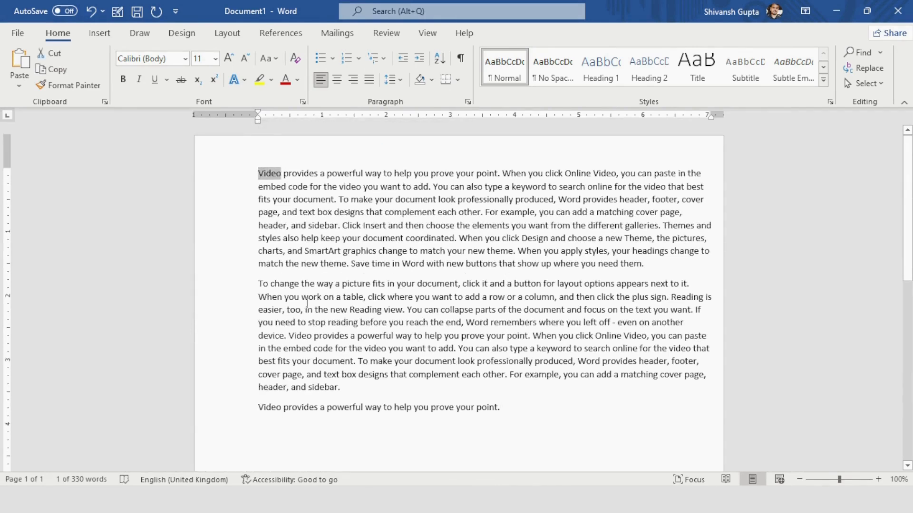
click(518, 412)
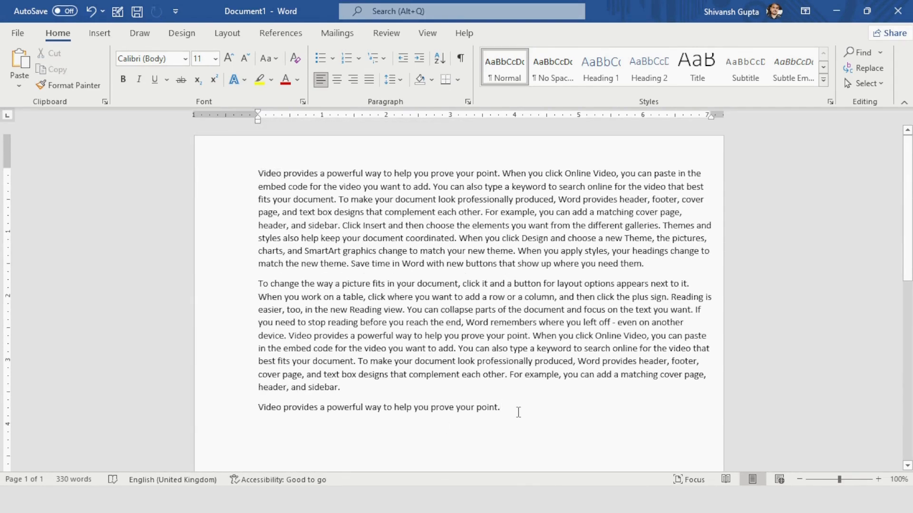
key(ctrl+v)
key(ctrl+v)
key(ctrl+v)
key(ctrl+v)
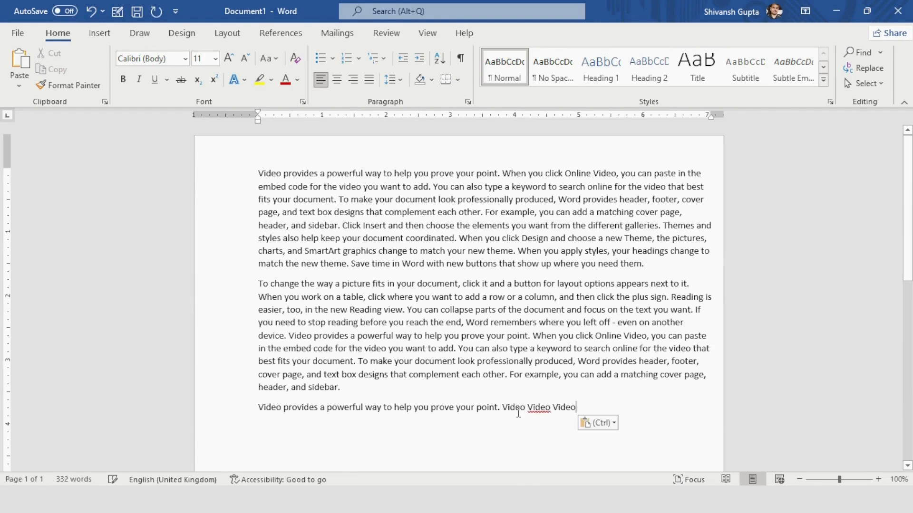
key(ctrl+v)
key(ctrl+v)
key(ctrl+v)
key(ctrl+v)
key(ctrl+v)
key(ctrl+v)
key(ctrl+v)
key(ctrl+v)
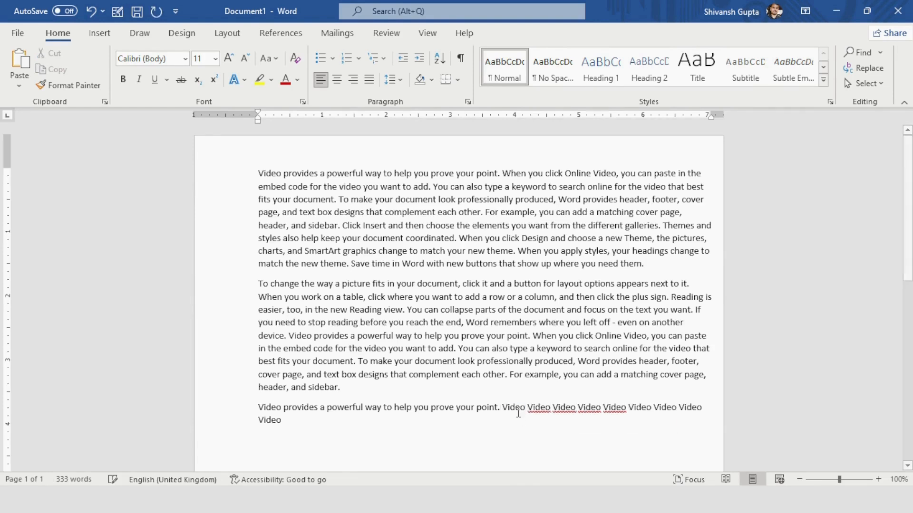
key(ctrl+v)
key(ctrl+v)
key(ctrl+v)
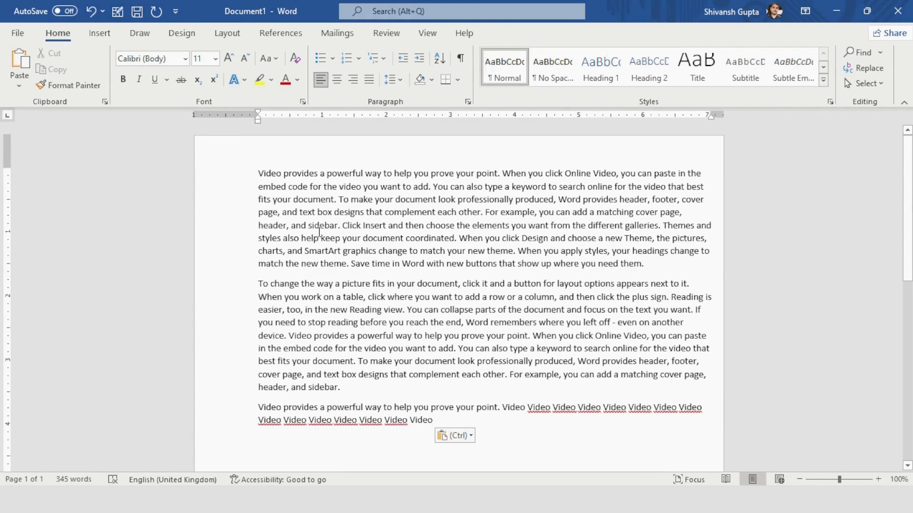
Delete the whole last paragraph containing the pasted sentence and the repeated word "Video"
triple_click(255, 402)
key(Delete)
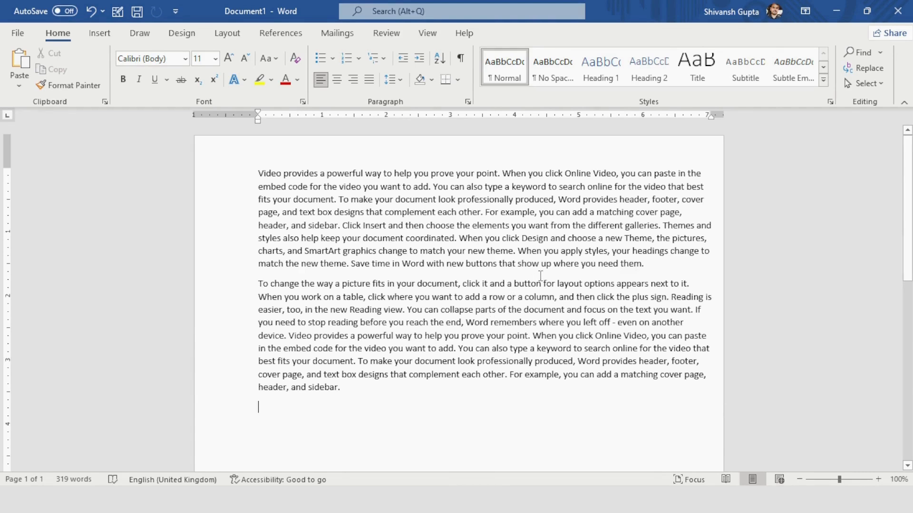
Cut the whole first paragraph, beginning "Video provides a powerful way", and paste it after the paragraph beginning "To change the way"
drag(644, 264, 258, 174)
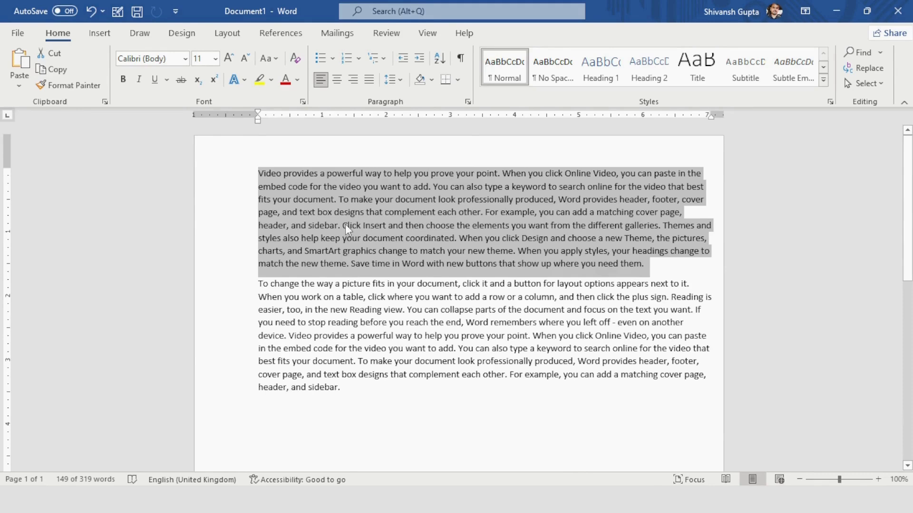
key(ctrl+x)
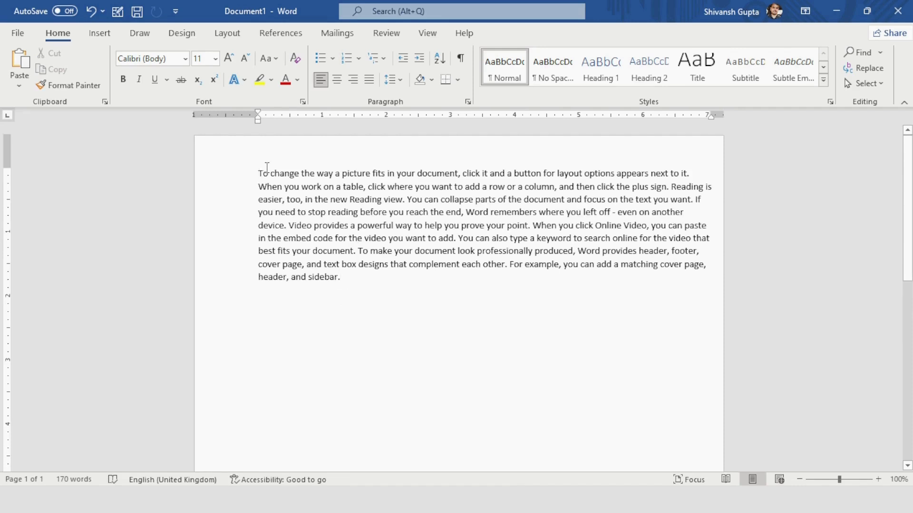
key(Return)
key(ctrl+v)
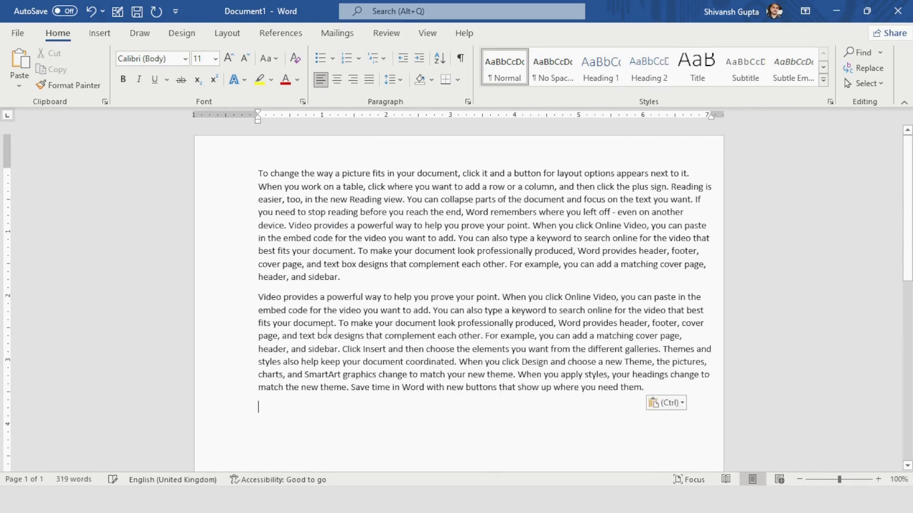
Paste the cut paragraph a second time at the end of the document and delete that duplicate
key(ctrl+v)
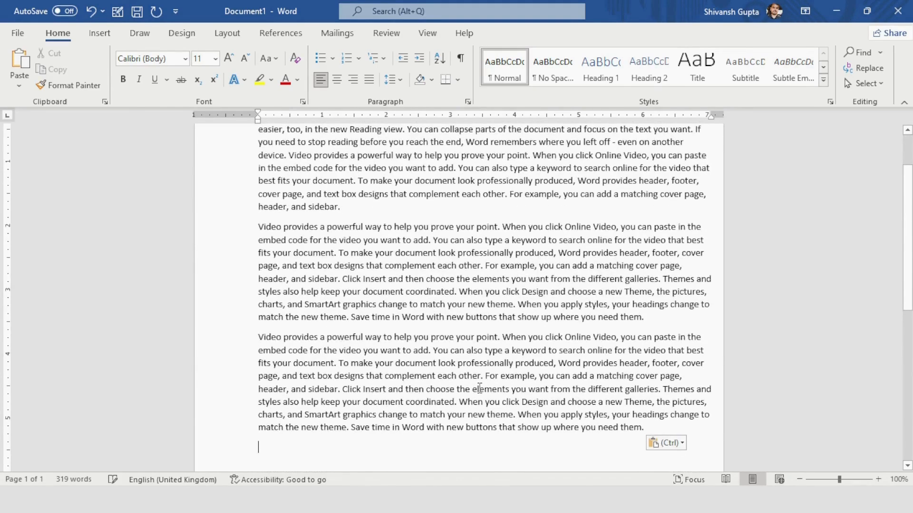
drag(622, 427, 263, 338)
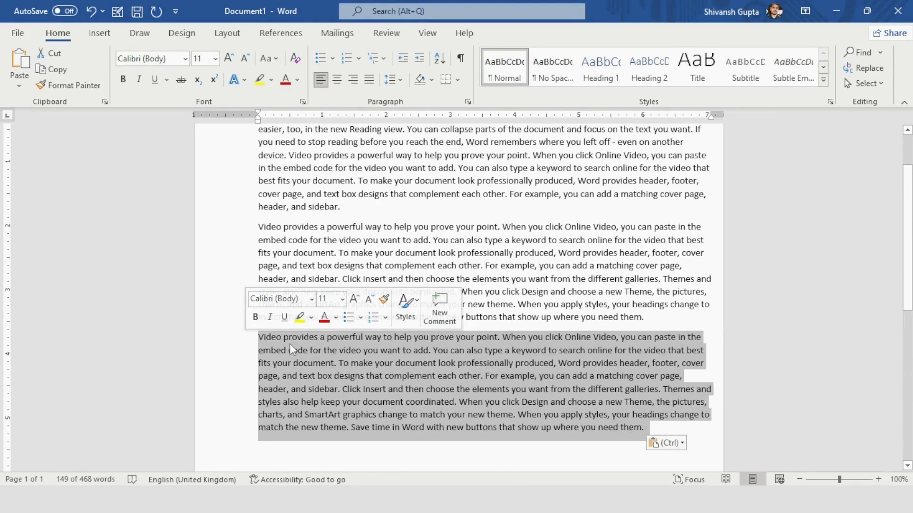
key(Delete)
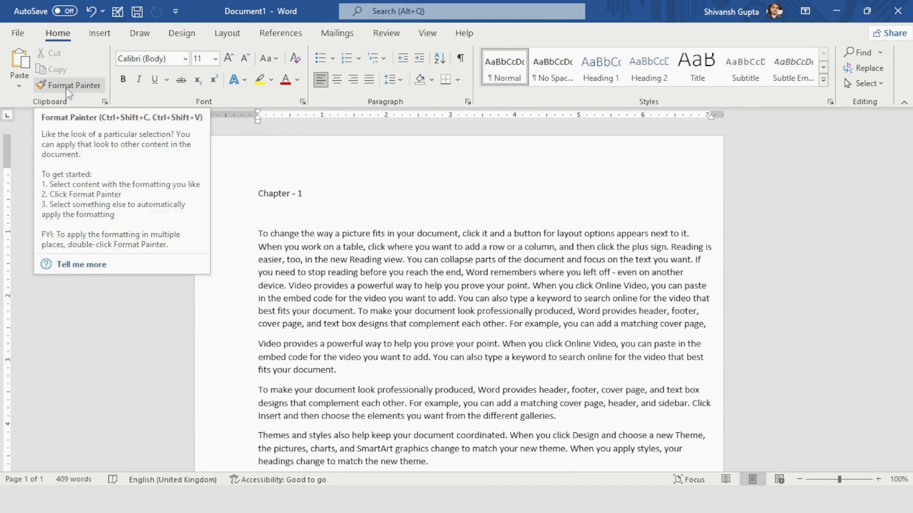
Display the Clipboard's stored items, look at the copied paragraph entry, and hide the Clipboard again
click(104, 102)
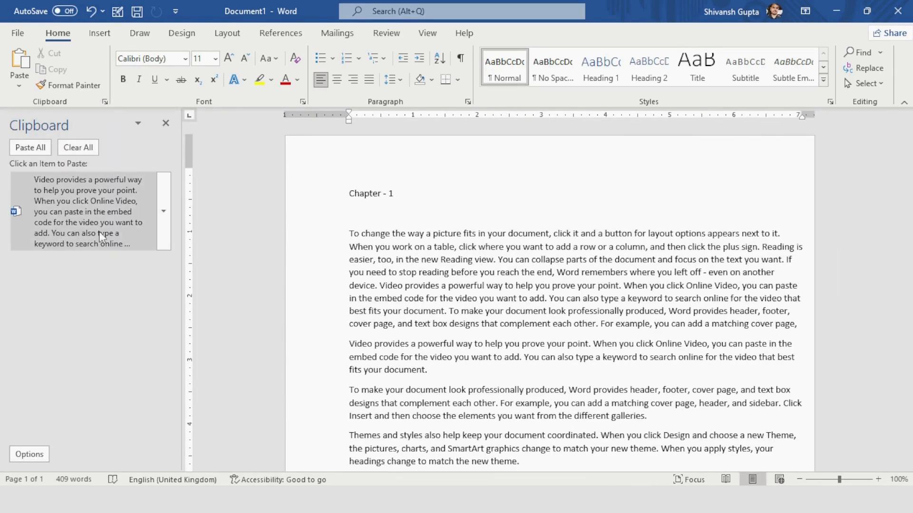
click(166, 124)
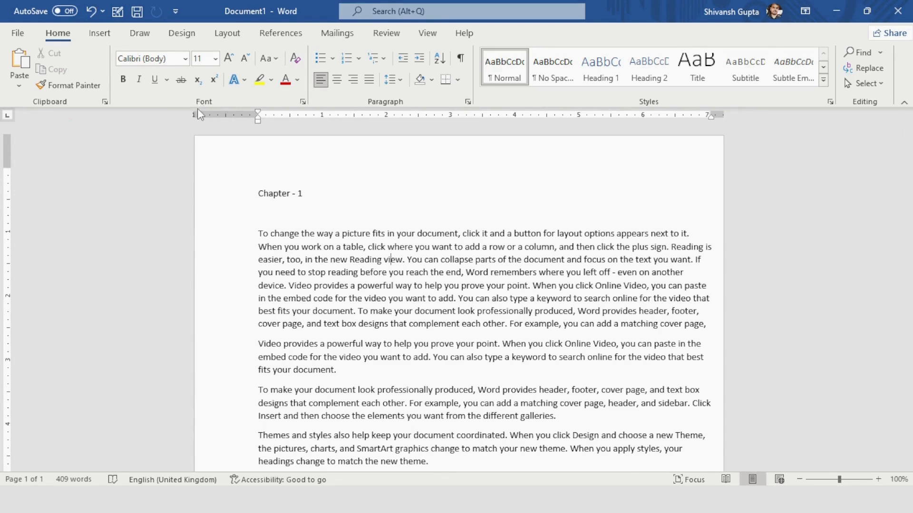
Browse the available fonts from the theme fonts down to the Bahnschrift variants, and leave without choosing one
click(184, 61)
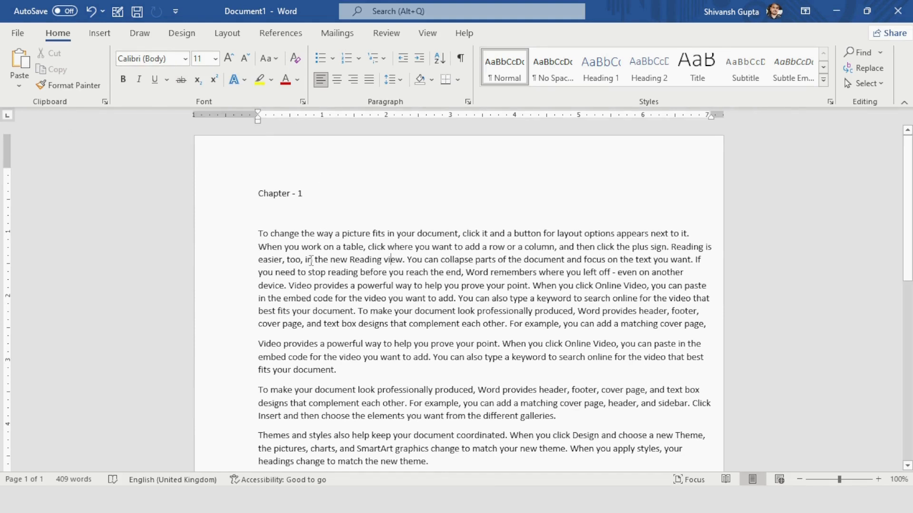
click(185, 59)
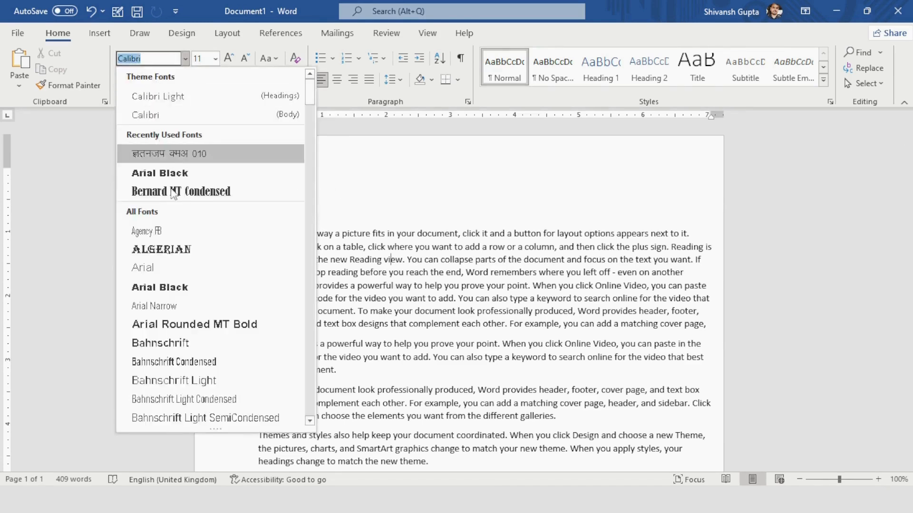
scroll(186, 327, down, 3)
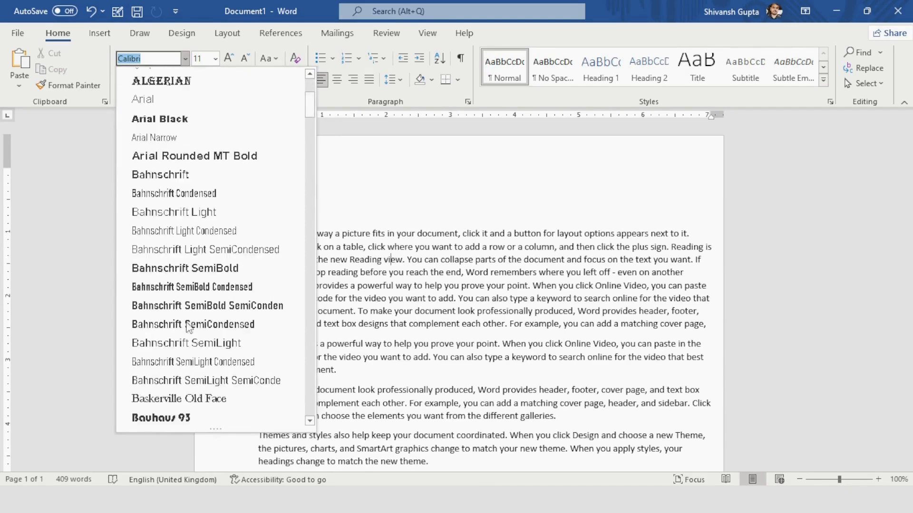
click(401, 285)
Select all body paragraphs below the "Chapter - 1" heading, change their font to Bernard MT Condensed, and inspect the text enlarged
scroll(415, 272, down, 5)
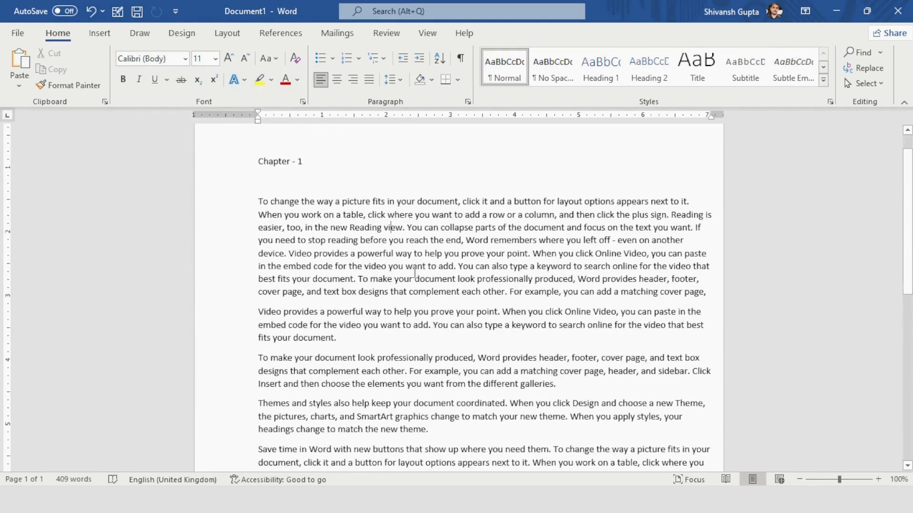
scroll(415, 272, down, 1)
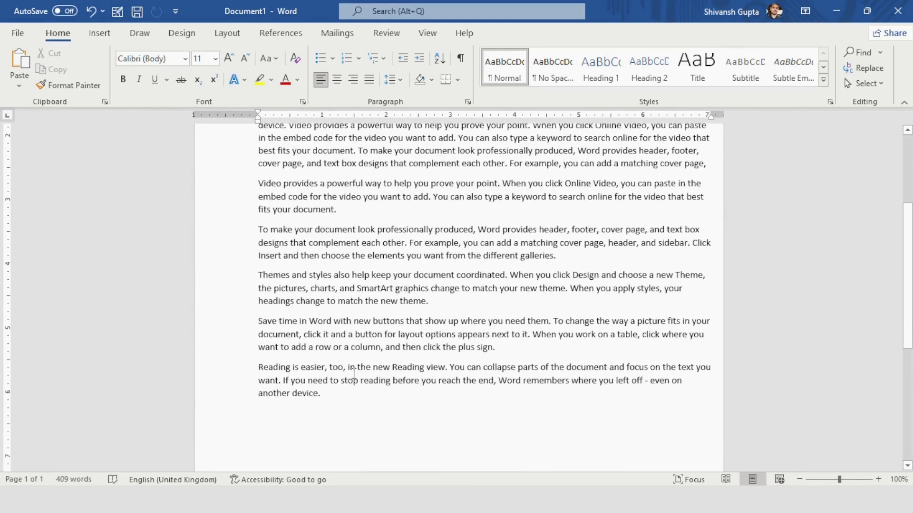
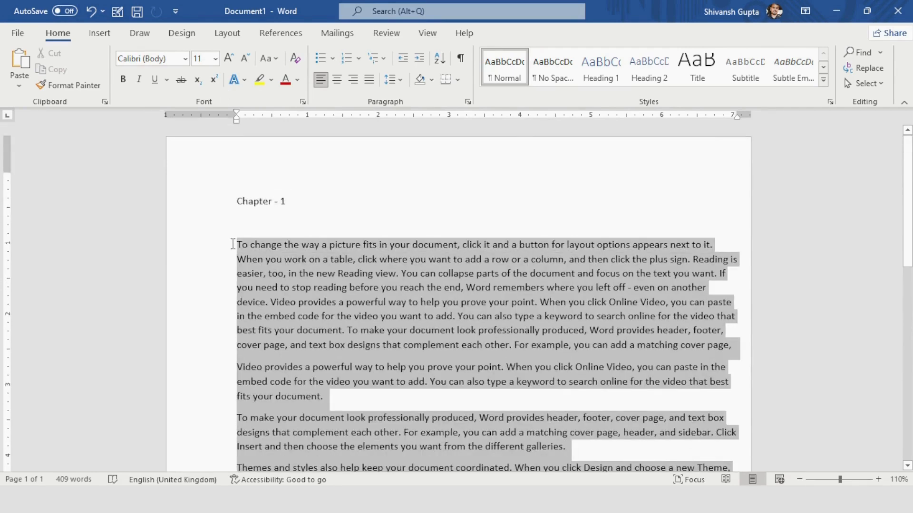
drag(234, 244, 234, 243)
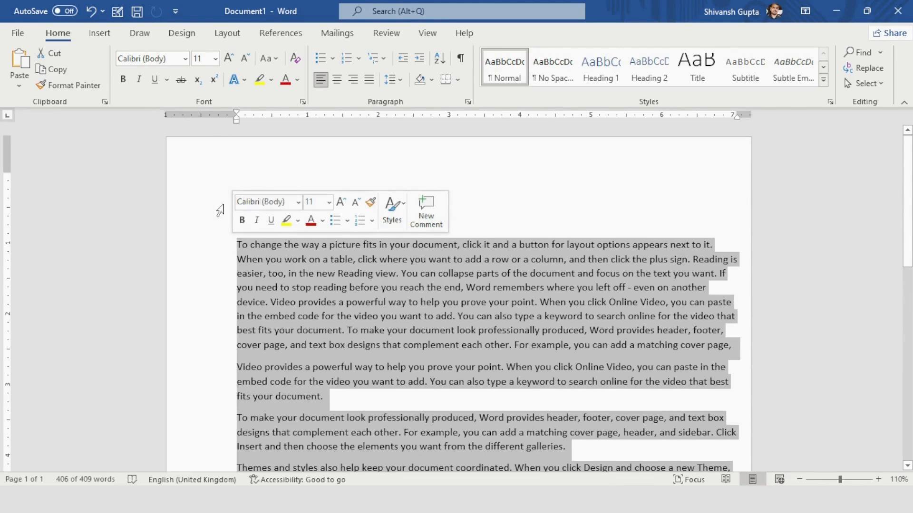
click(185, 59)
scroll(310, 121, down, 6)
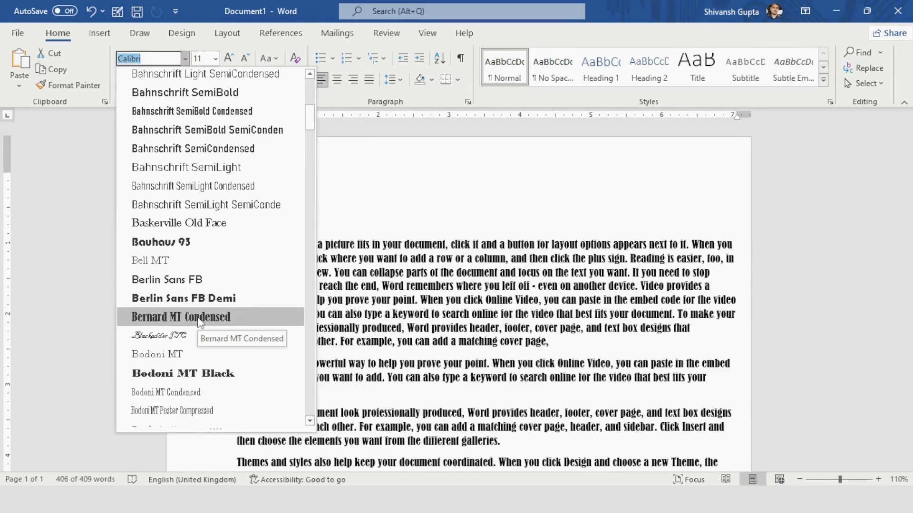
click(198, 319)
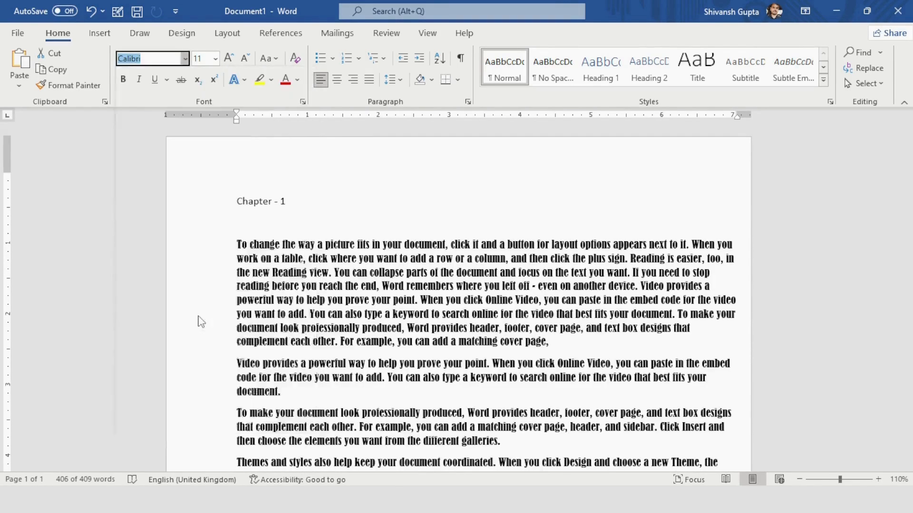
click(332, 293)
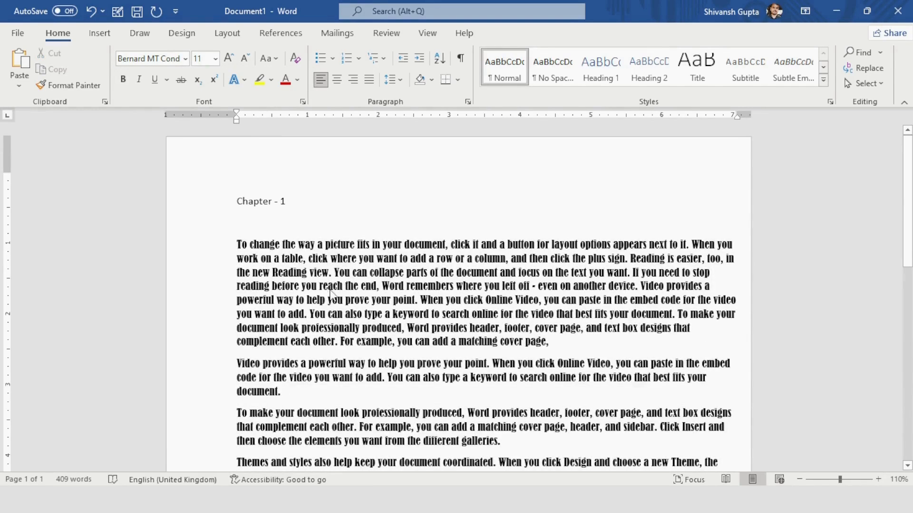
scroll(331, 293, up, 8)
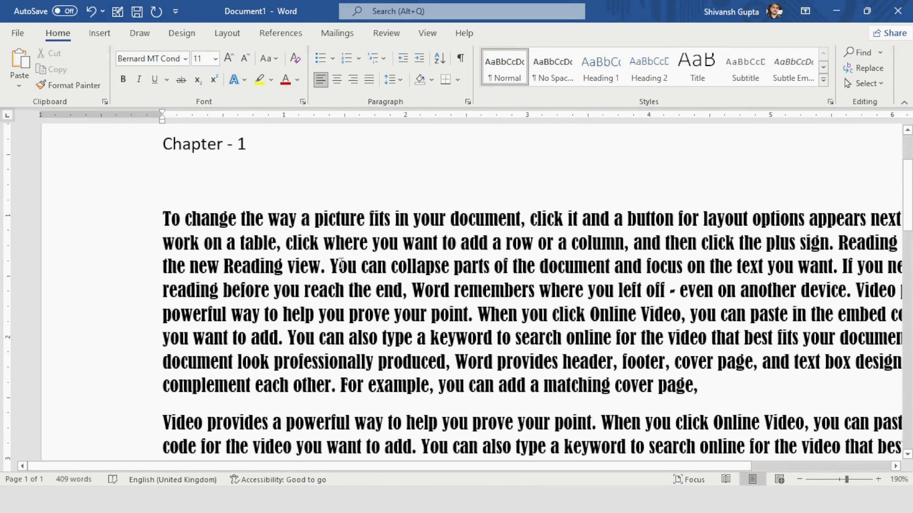
scroll(402, 267, down, 6)
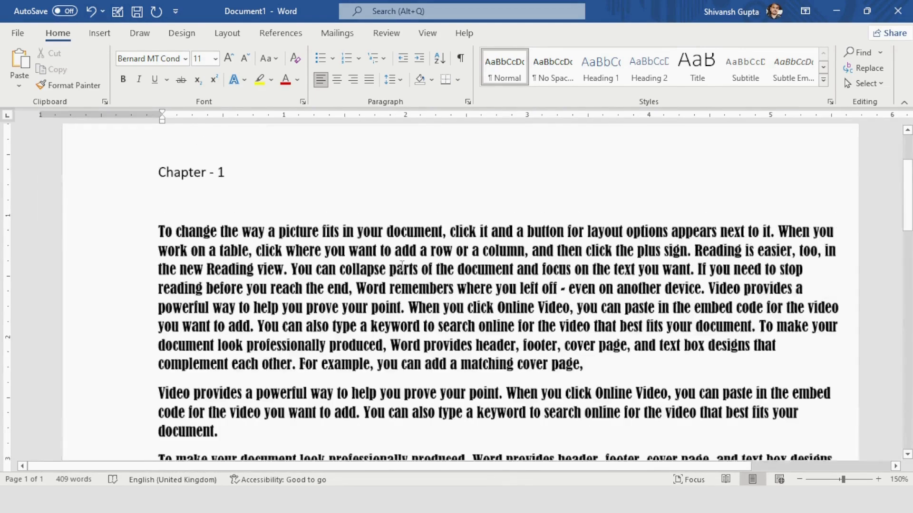
Set the font size of the "Chapter - 1" heading to 36
scroll(402, 265, down, 3)
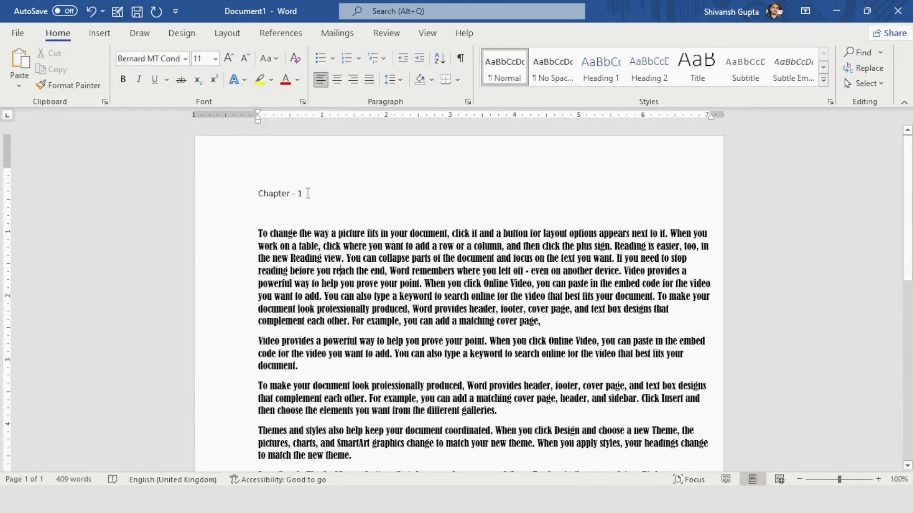
drag(307, 193, 259, 194)
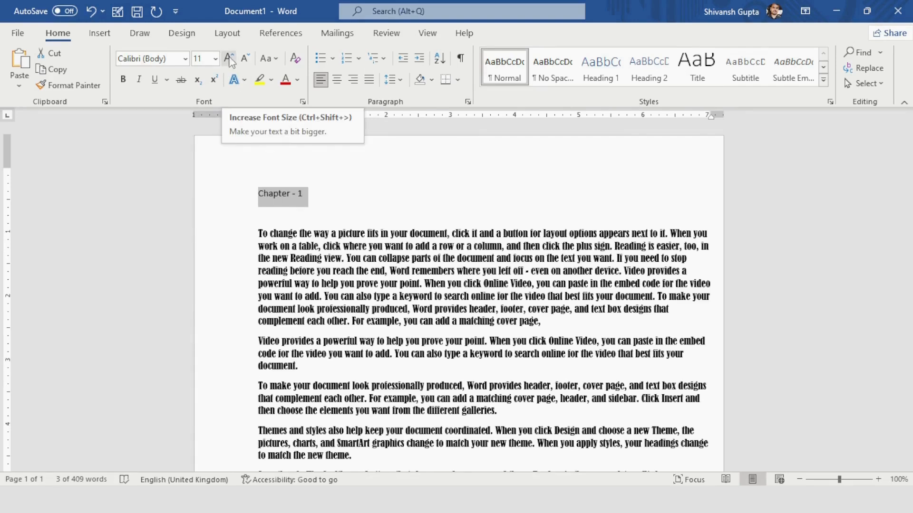
click(215, 59)
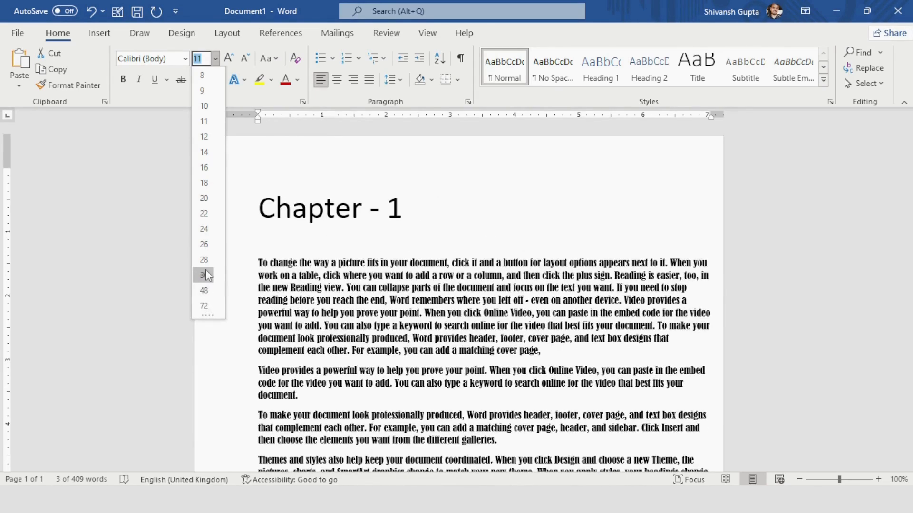
click(205, 277)
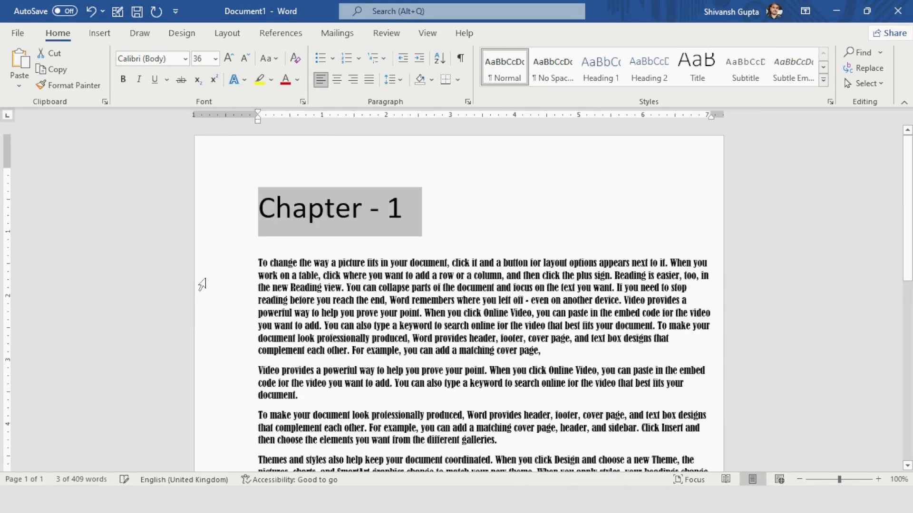
Set a custom font size of 55 for the selected "Chapter - 1" heading
click(200, 62)
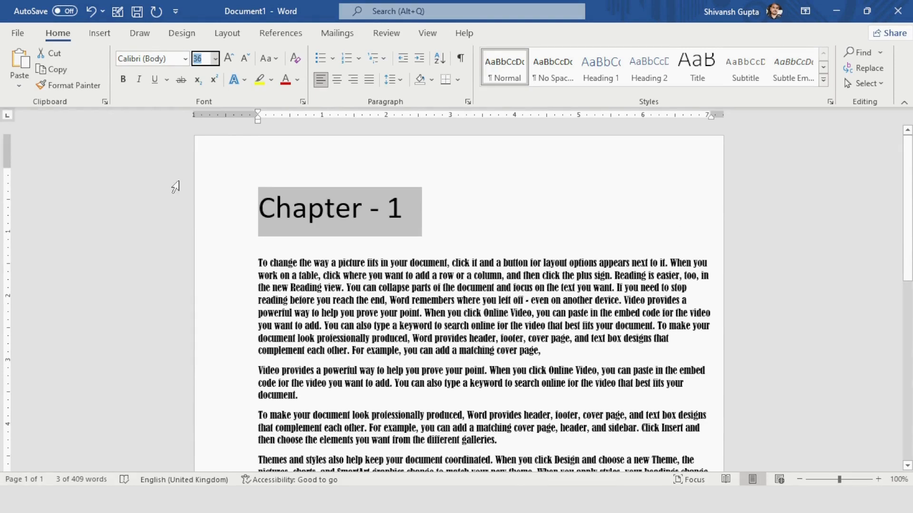
text(55)
key(Return)
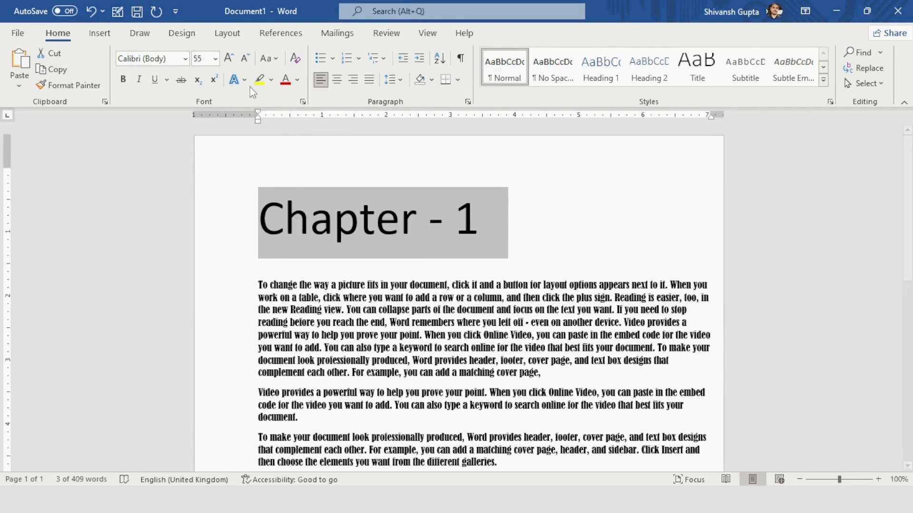
Shrink and grow the "Chapter - 1" heading in font-size increments, finishing at size 48, and deselect it
click(243, 59)
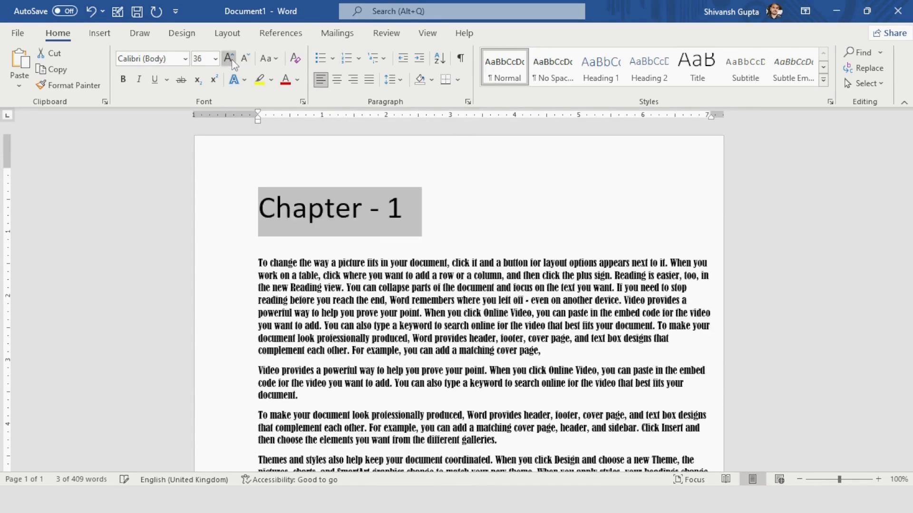
click(232, 59)
click(230, 59)
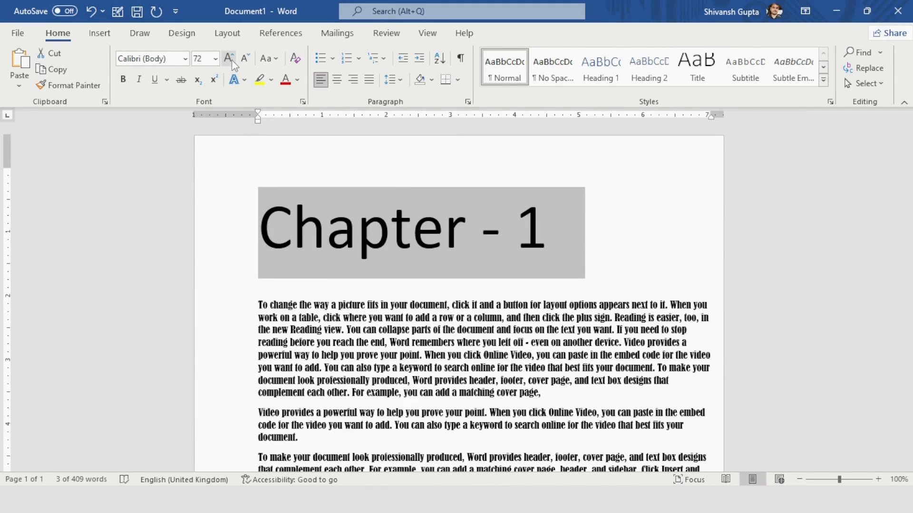
click(244, 59)
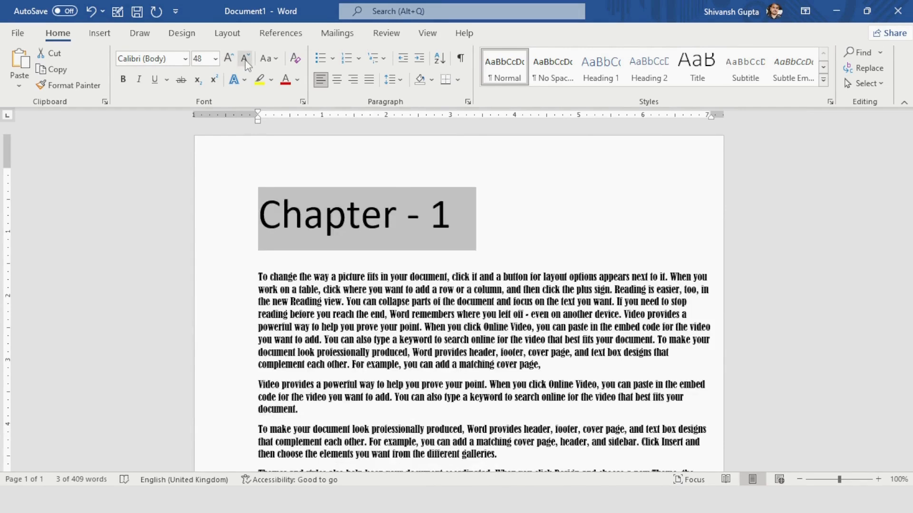
click(285, 253)
scroll(335, 253, down, 1)
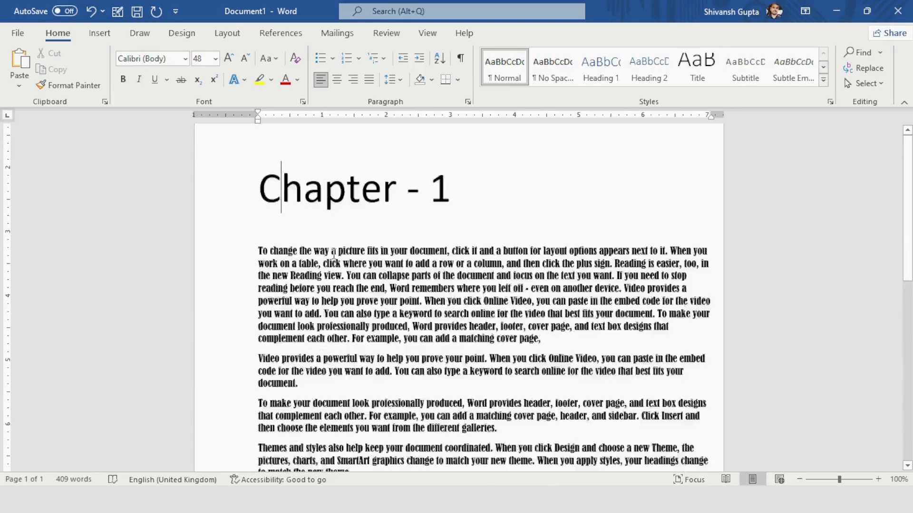
Make the whole "Chapter - 1" heading bold and deselect it
scroll(333, 253, down, 4)
scroll(334, 253, up, 4)
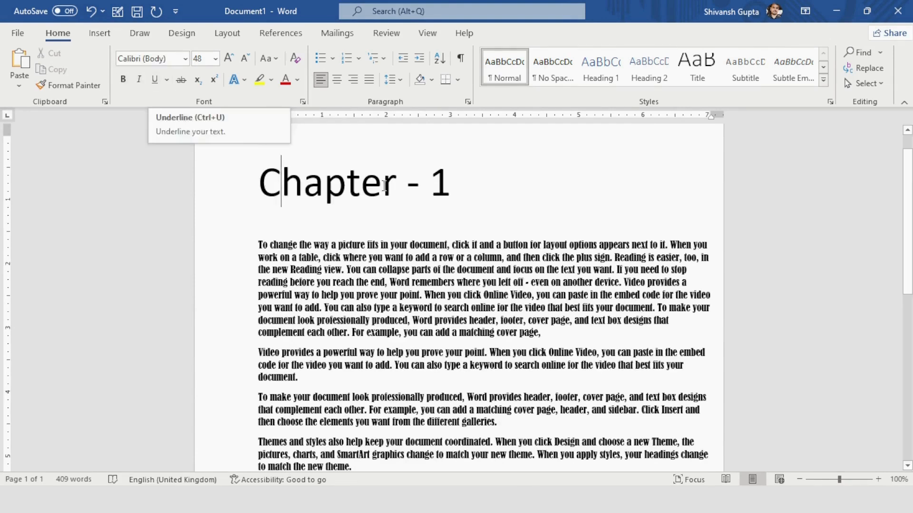
click(452, 185)
triple_click(365, 186)
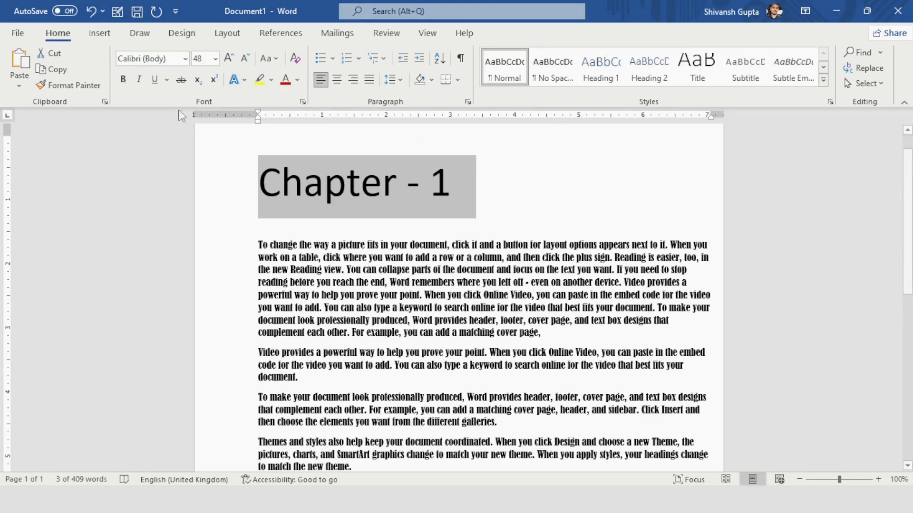
click(125, 80)
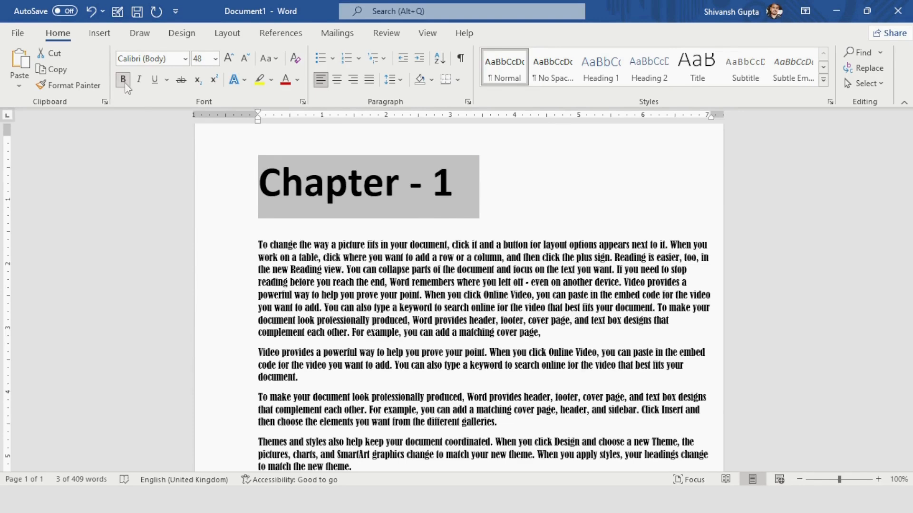
click(125, 82)
click(124, 80)
click(494, 227)
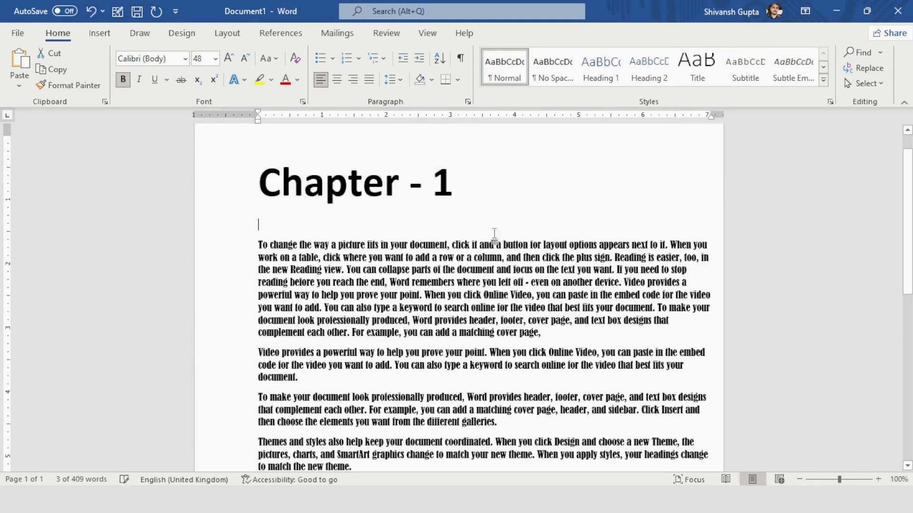
Try italic and underline formatting on the "Chapter - 1" heading, switching each one off again
triple_click(458, 188)
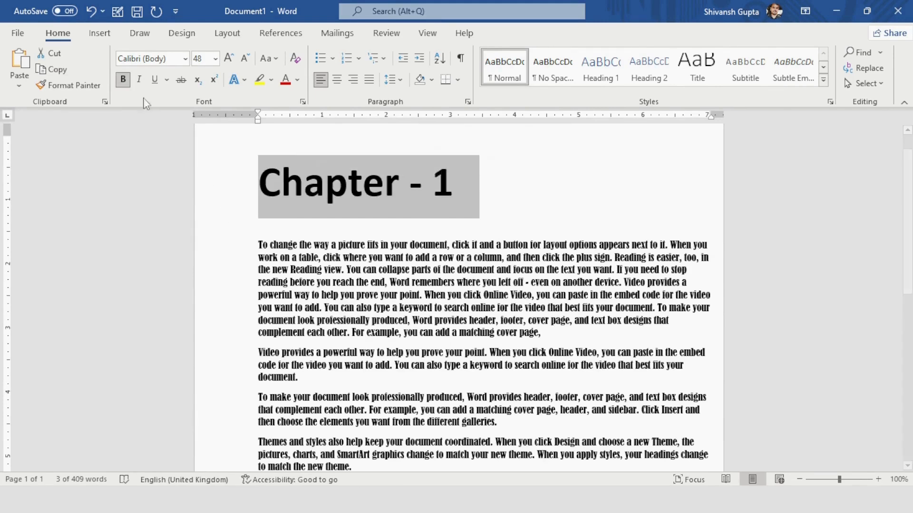
click(139, 80)
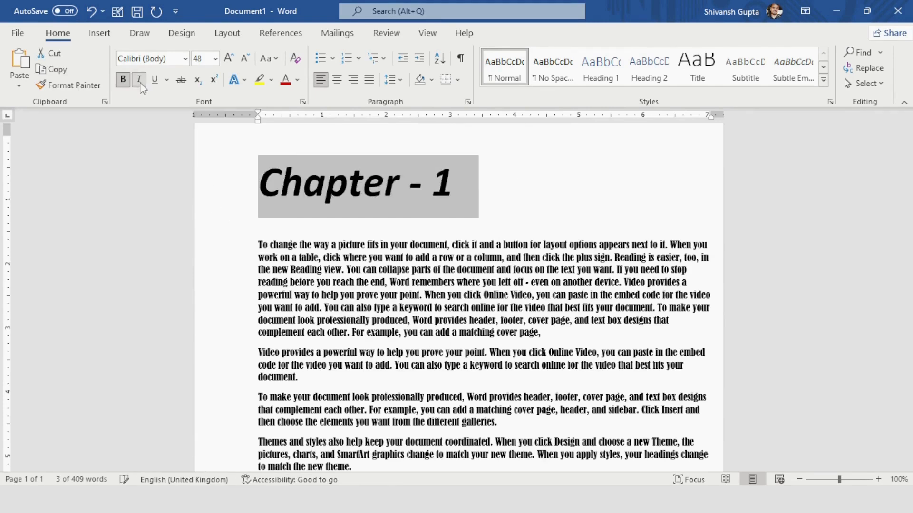
click(140, 85)
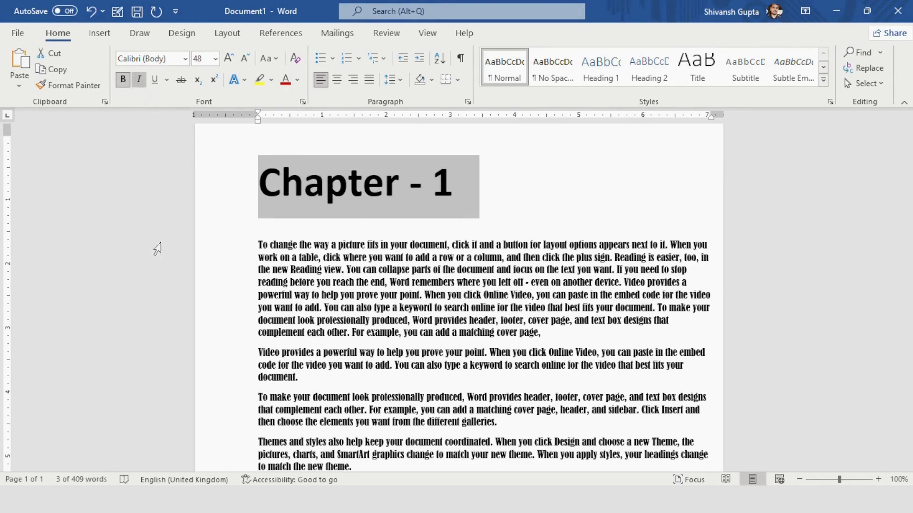
key(ctrl+i)
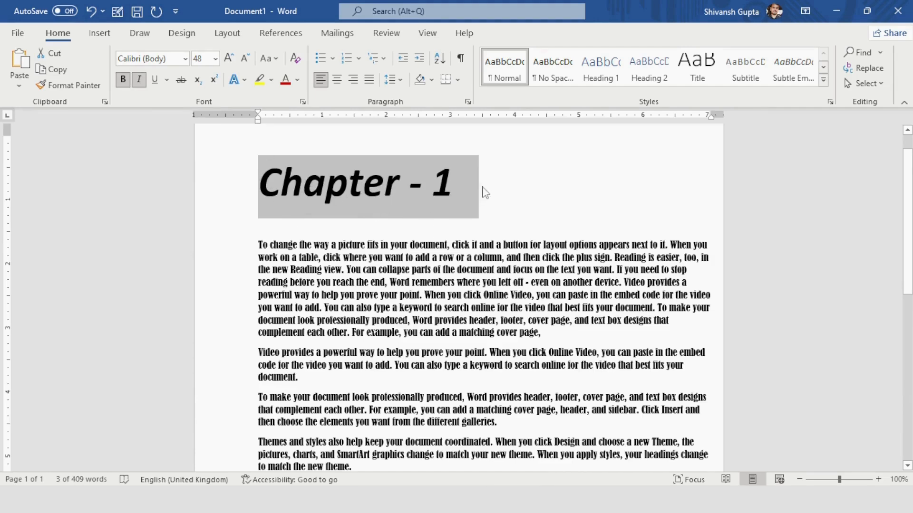
click(138, 80)
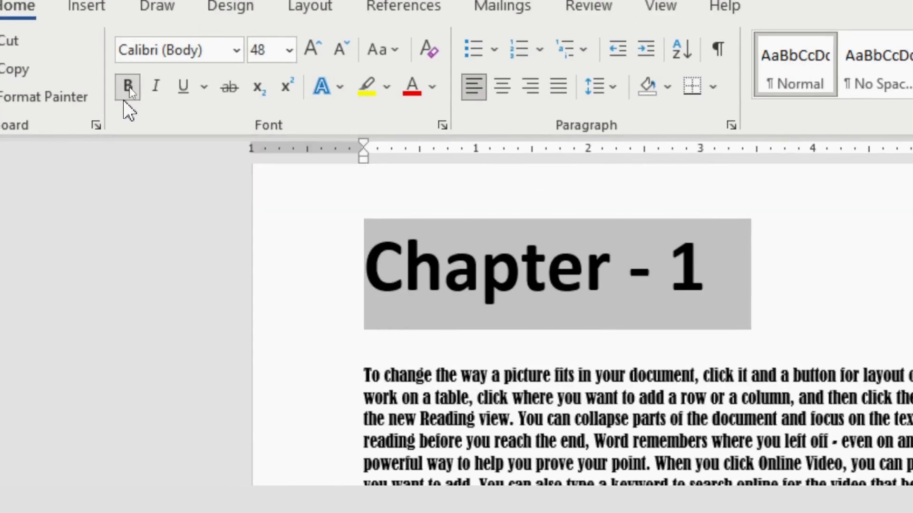
click(164, 91)
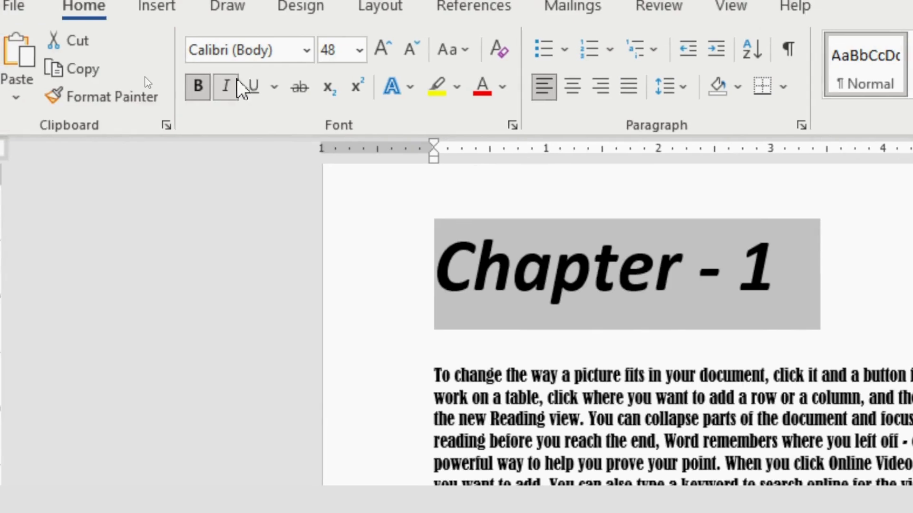
click(162, 85)
click(253, 90)
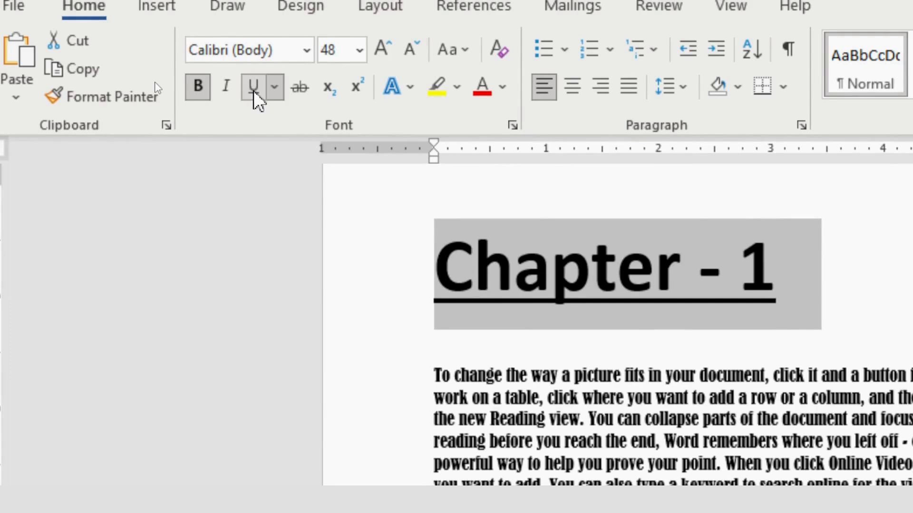
click(253, 90)
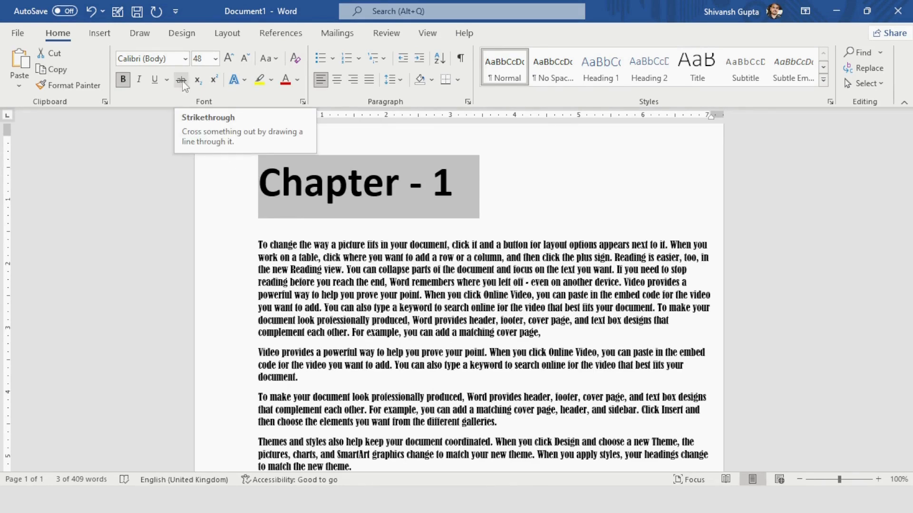
Apply strikethrough to the whole second body paragraph, which begins "Video provides a powerful way"
click(370, 243)
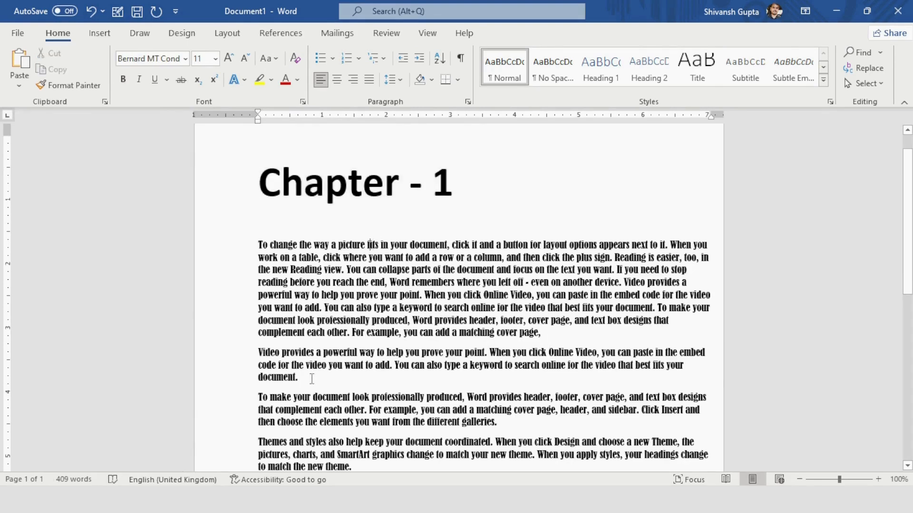
ctrl+scroll(312, 378, up, 4)
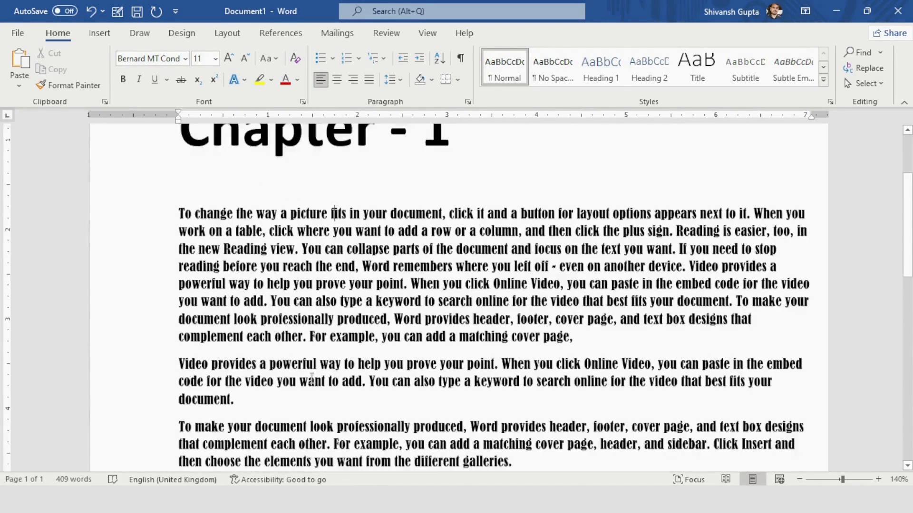
scroll(281, 388, down, 3)
drag(246, 300, 179, 264)
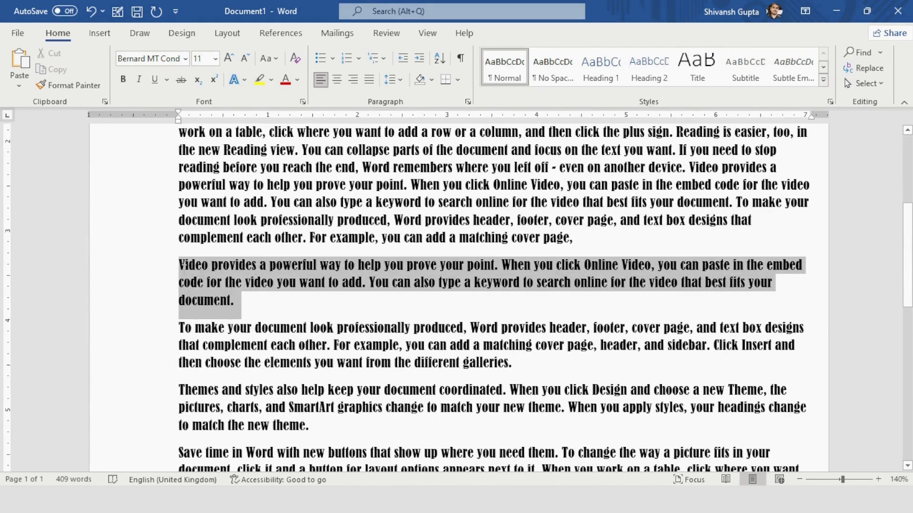
click(180, 79)
click(241, 268)
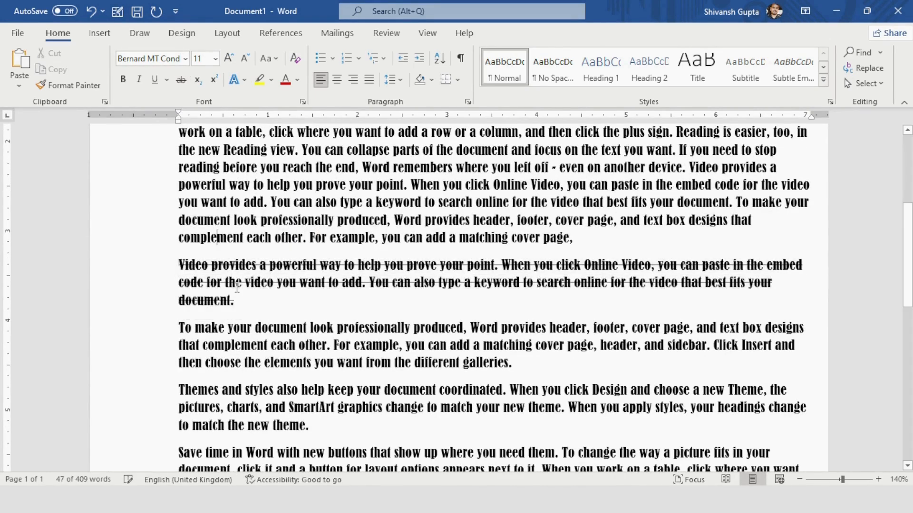
scroll(197, 276, up, 4)
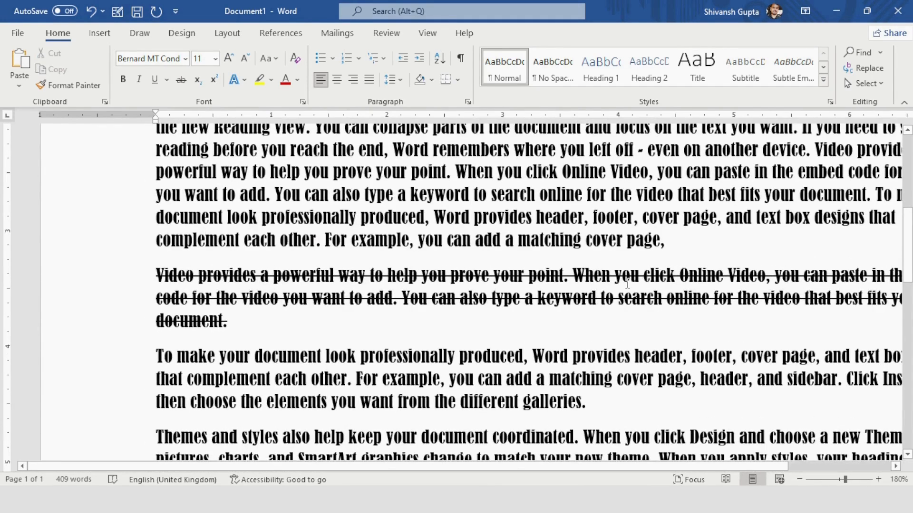
scroll(545, 276, down, 4)
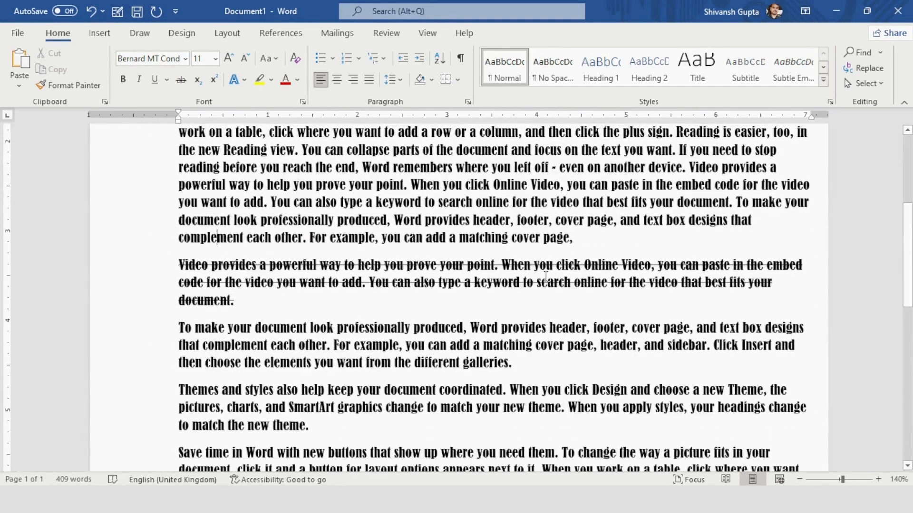
scroll(546, 276, down, 1)
scroll(254, 367, up, 2)
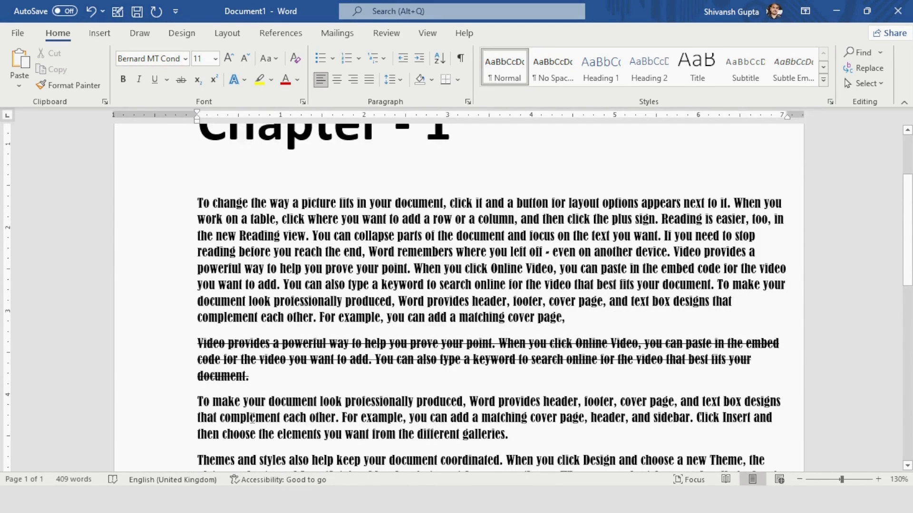
Change the font color of the "Chapter - 1" heading to the standard red and deselect it
scroll(284, 352, down, 3)
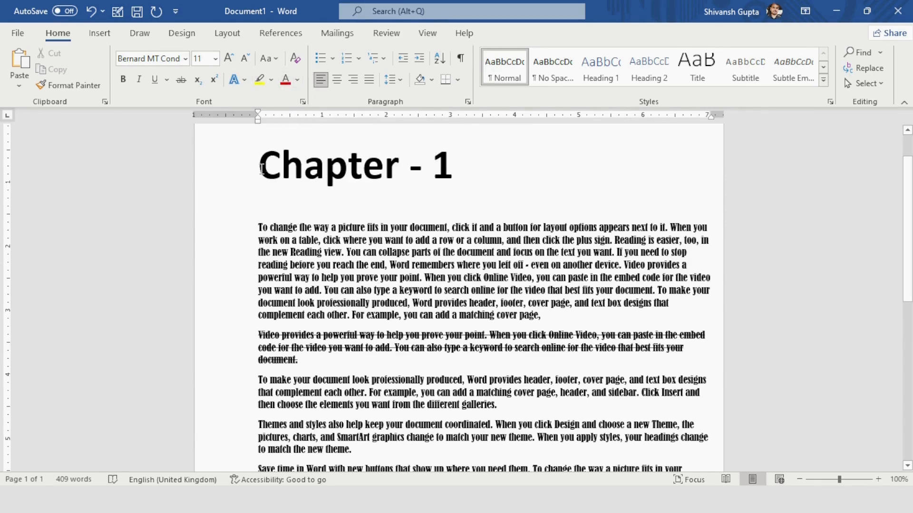
click(451, 166)
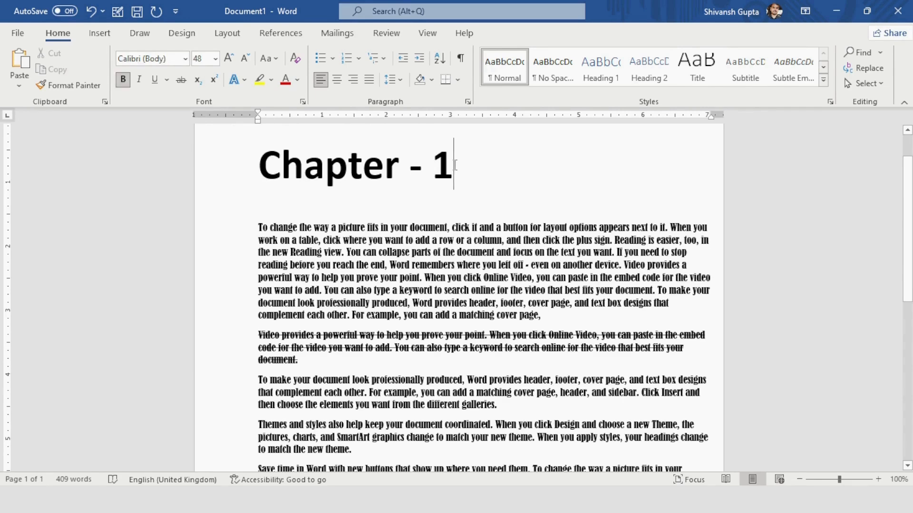
drag(452, 166, 234, 179)
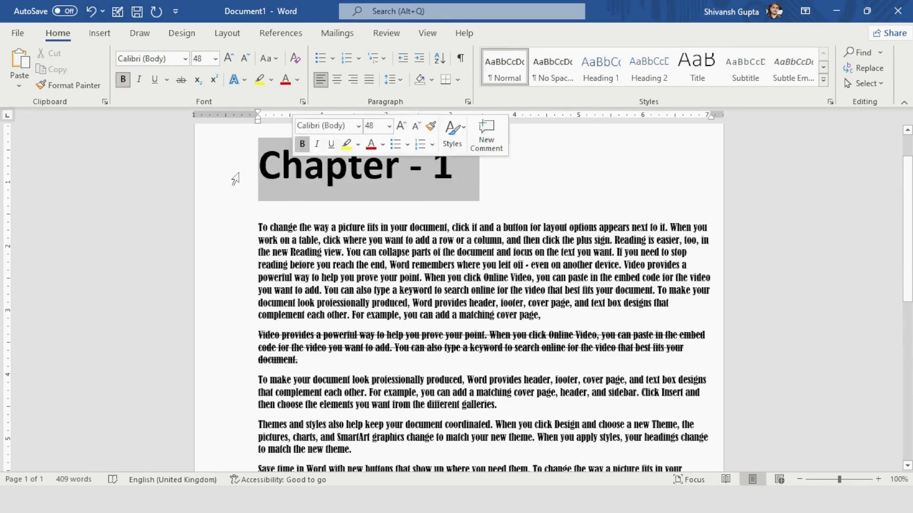
click(297, 80)
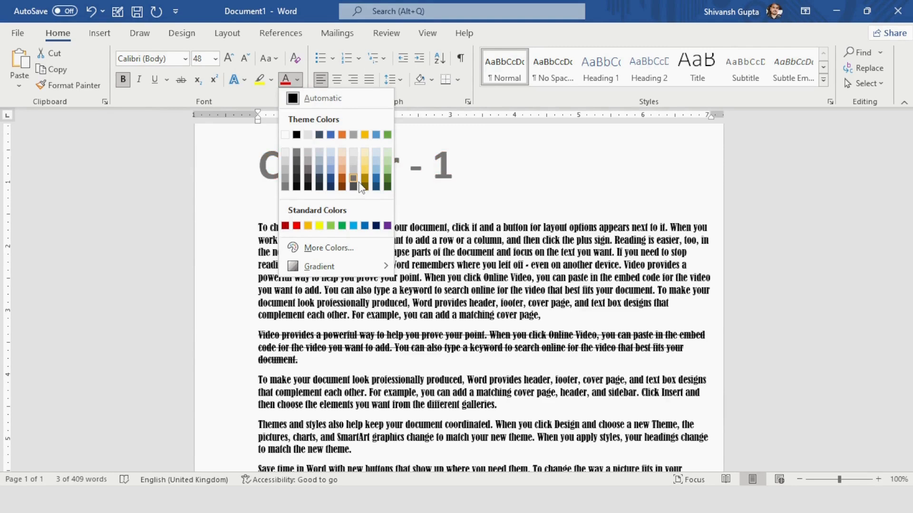
click(299, 227)
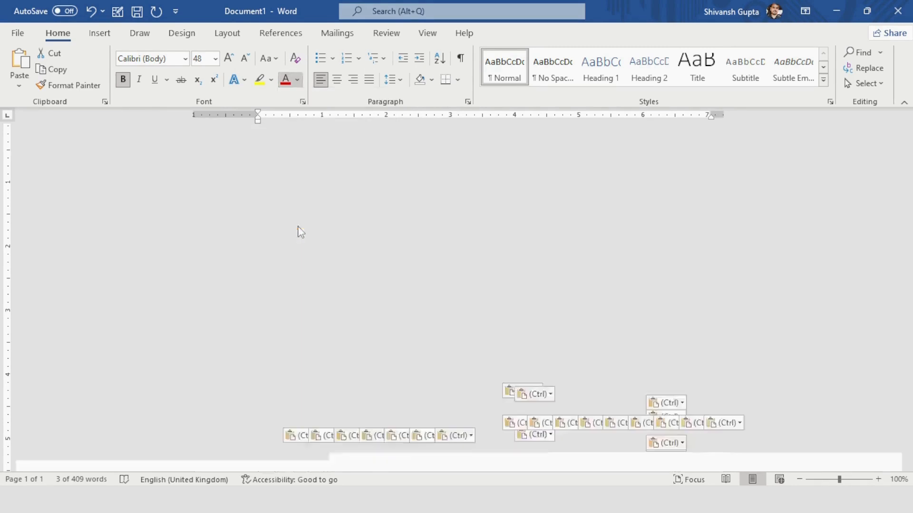
click(340, 179)
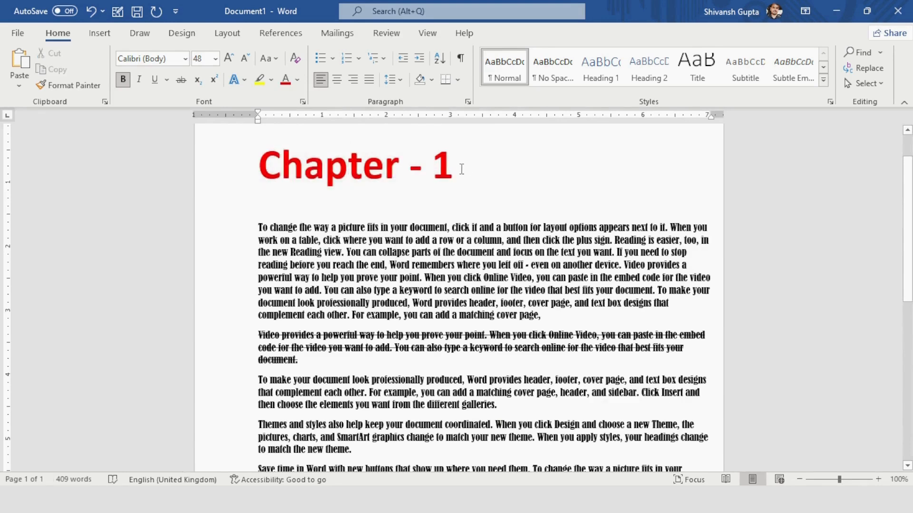
Open the full font color picker for the word "Chapter" in the heading and choose the light blue #99CCFF
click(291, 169)
click(297, 82)
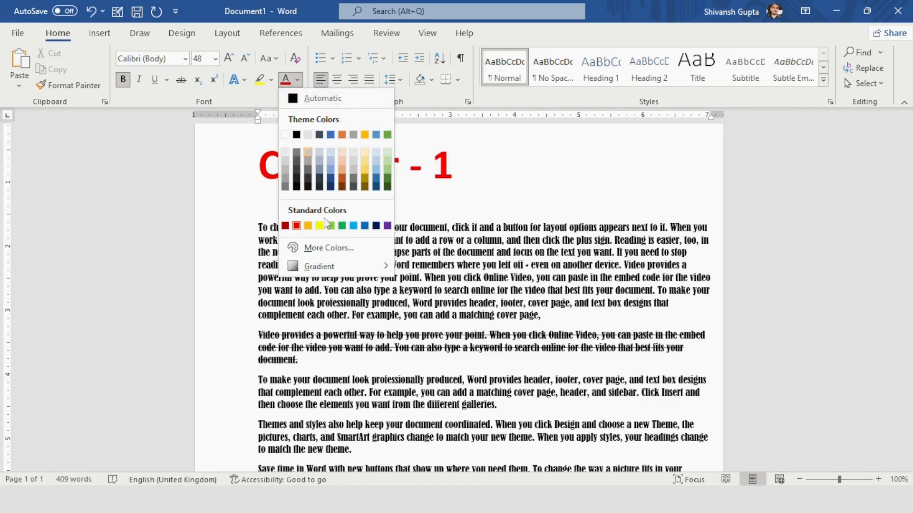
click(330, 249)
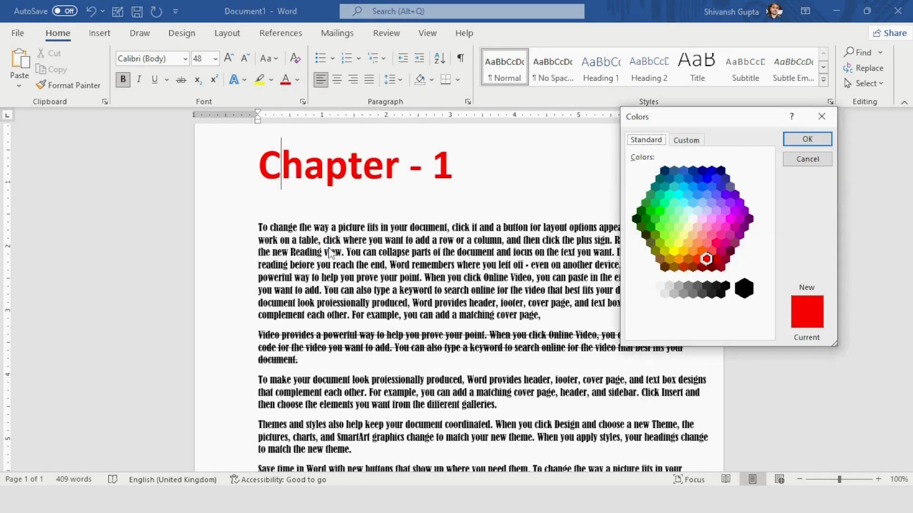
drag(663, 118, 501, 62)
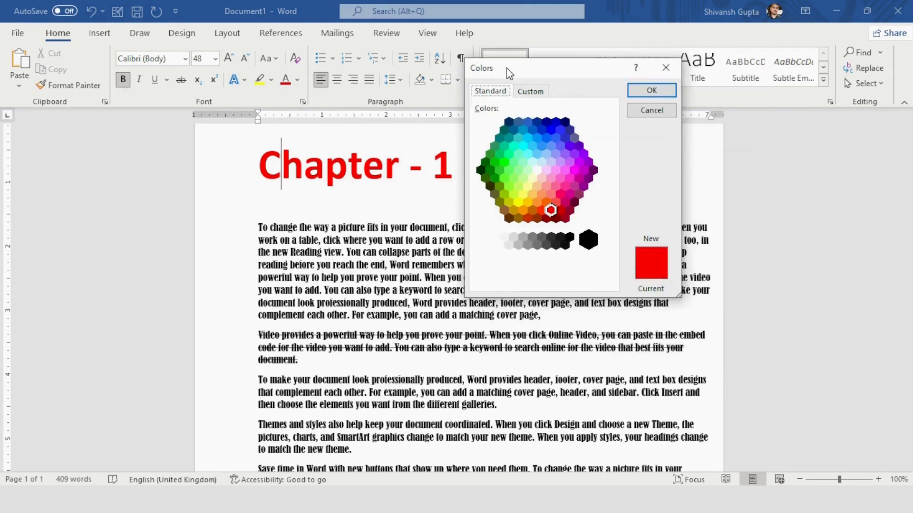
click(531, 92)
click(489, 91)
click(514, 179)
click(545, 153)
click(536, 94)
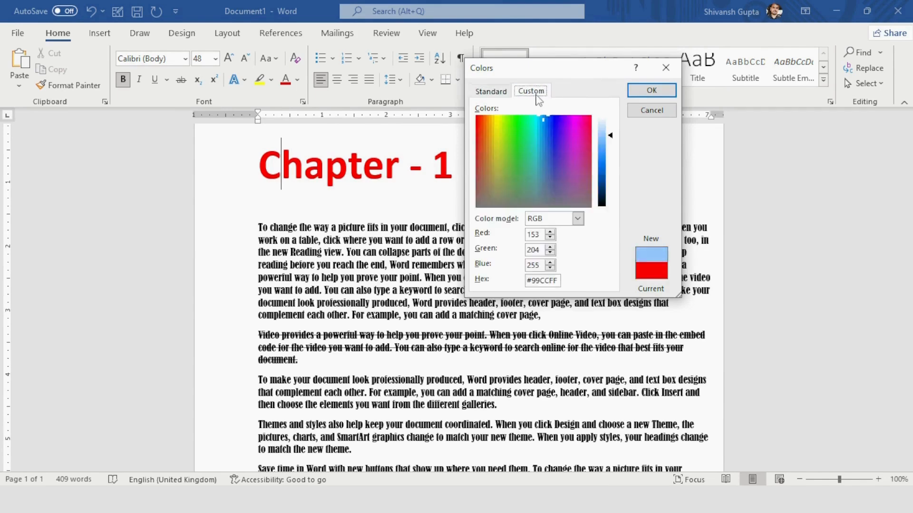
Mix the custom dark blue #164680 in the RGB color model and apply it to the word "Chapter"
drag(559, 138, 532, 147)
drag(610, 139, 605, 171)
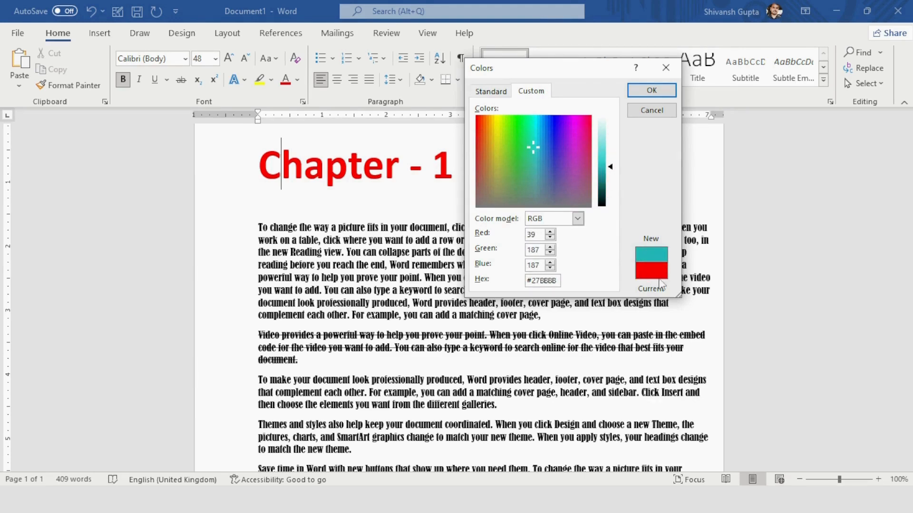
mouse_move(610, 180)
mouse_down()
mouse_move(608, 155)
mouse_move(606, 179)
mouse_up()
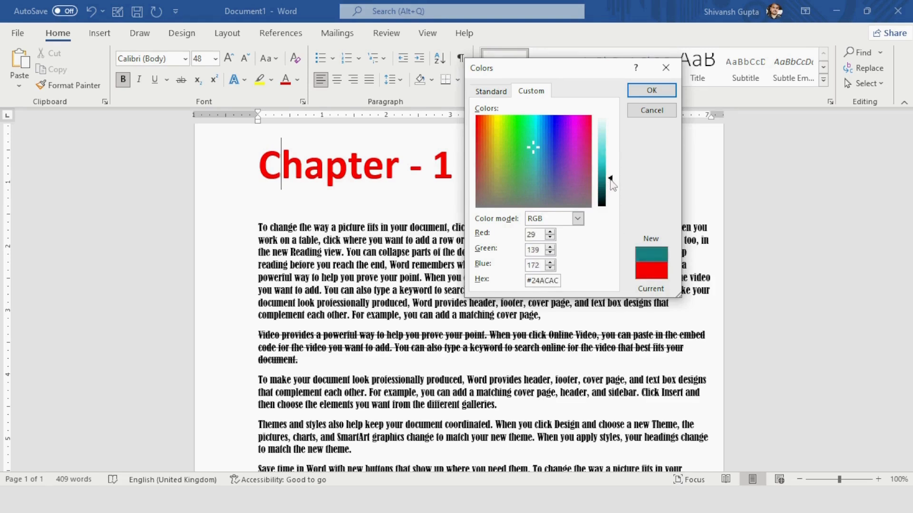
click(549, 145)
click(560, 153)
click(543, 141)
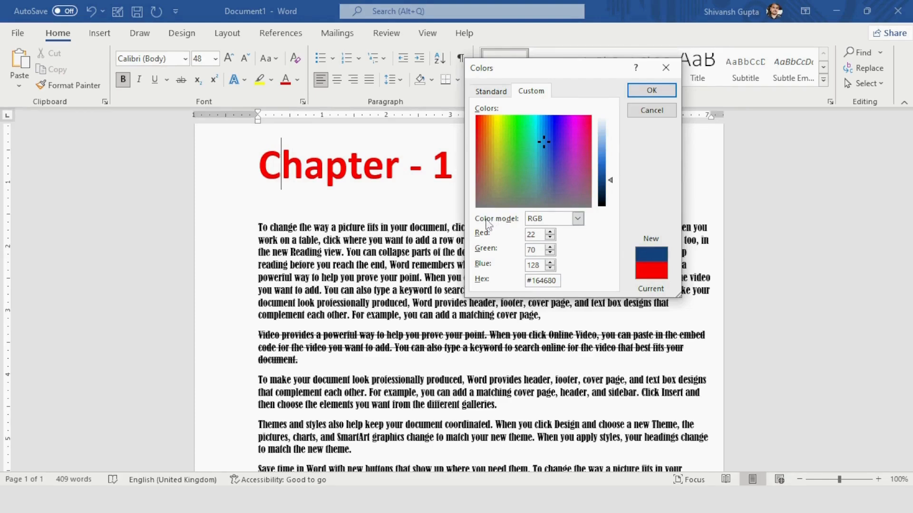
click(578, 218)
click(575, 226)
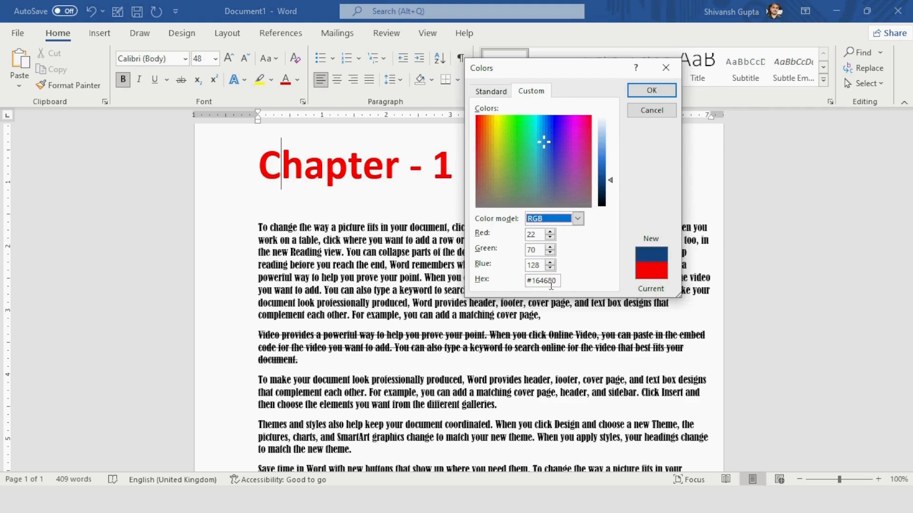
click(650, 91)
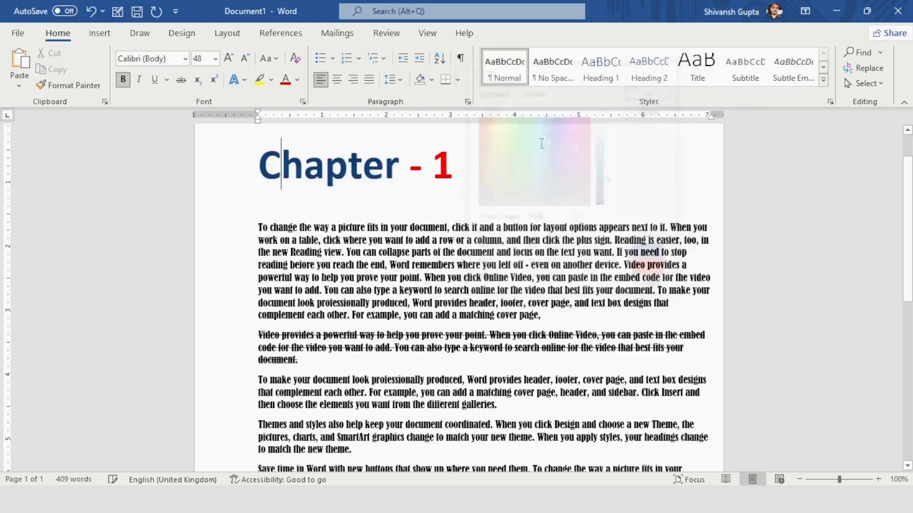
triple_click(397, 167)
click(387, 163)
drag(398, 167, 256, 169)
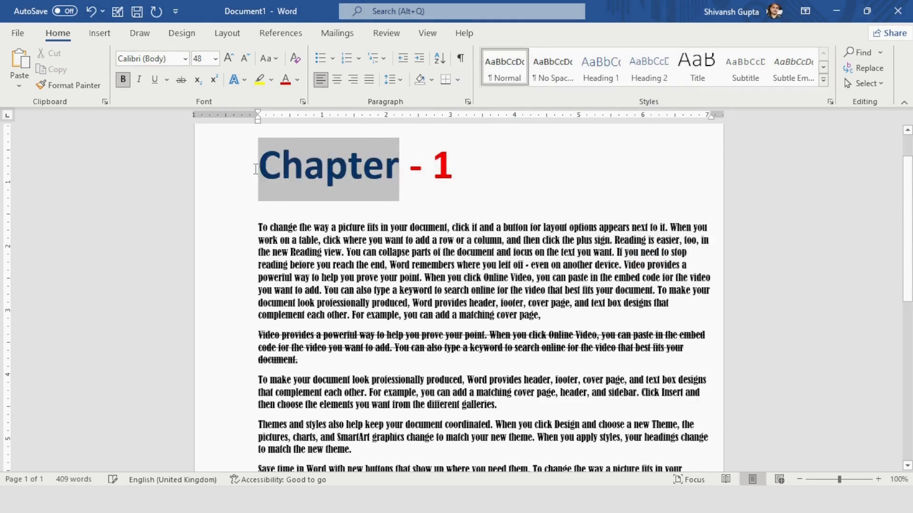
click(323, 174)
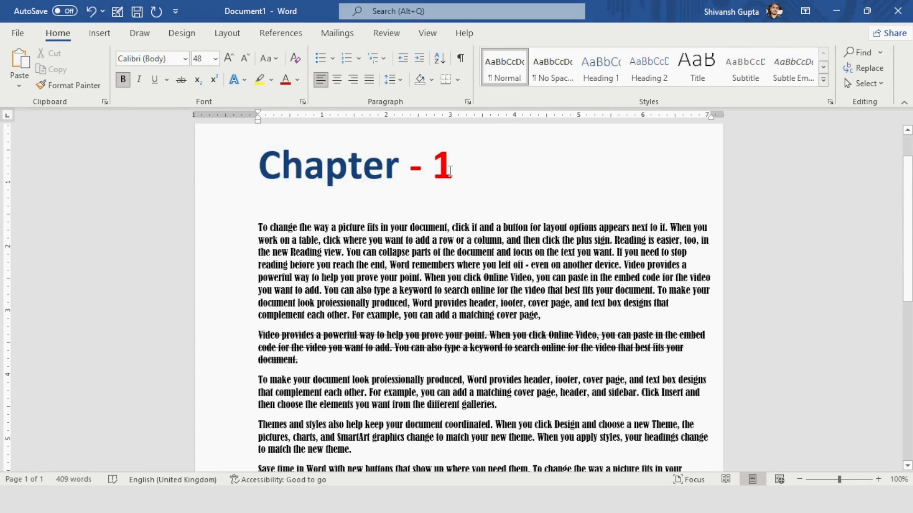
drag(449, 171, 401, 187)
click(401, 187)
click(445, 166)
Select the whole "Chapter - 1" heading, open its detailed gradient settings and change the text fill to a gradient fill
triple_click(445, 166)
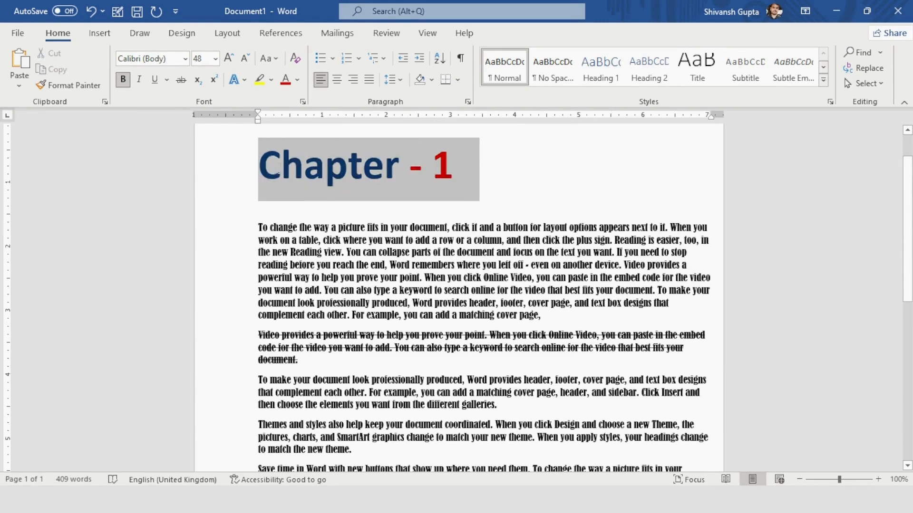
click(298, 82)
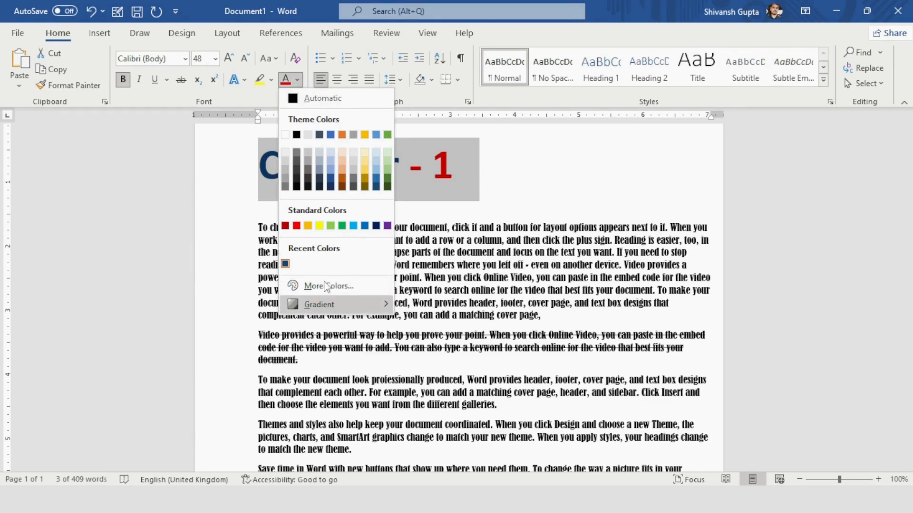
mouse_move(334, 304)
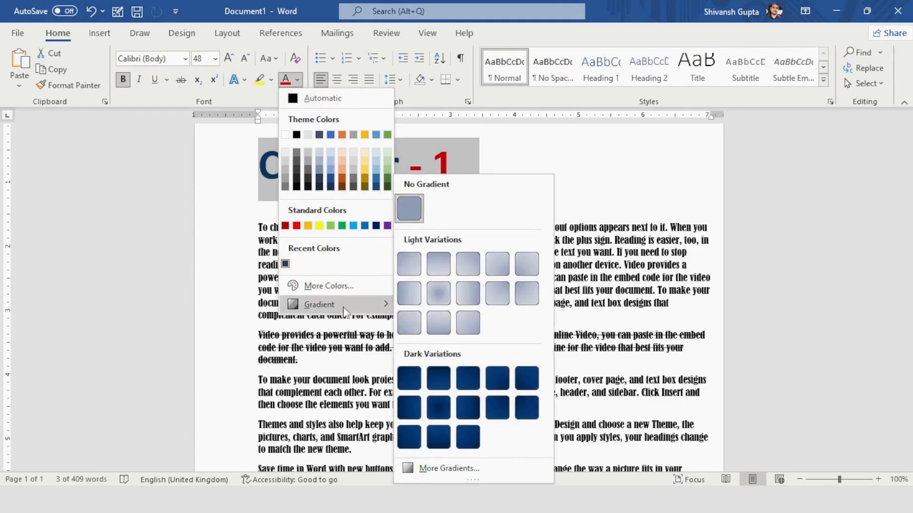
click(449, 470)
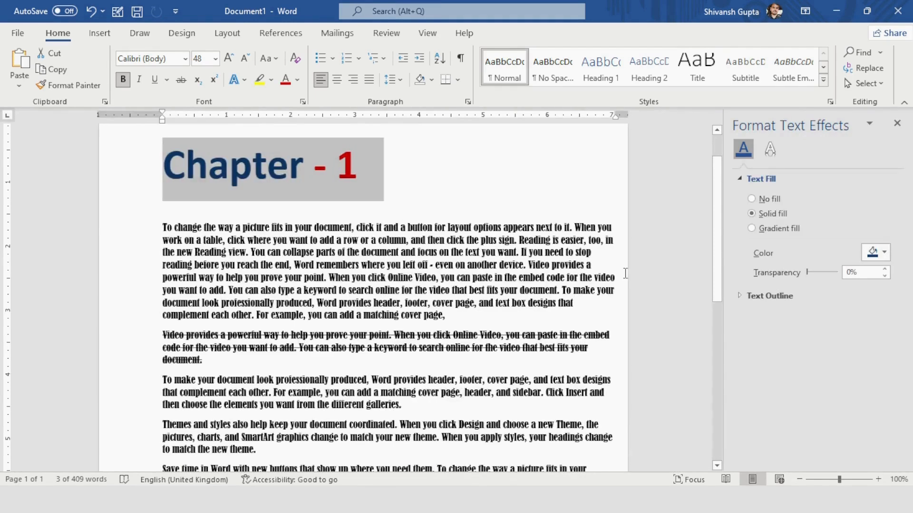
click(753, 230)
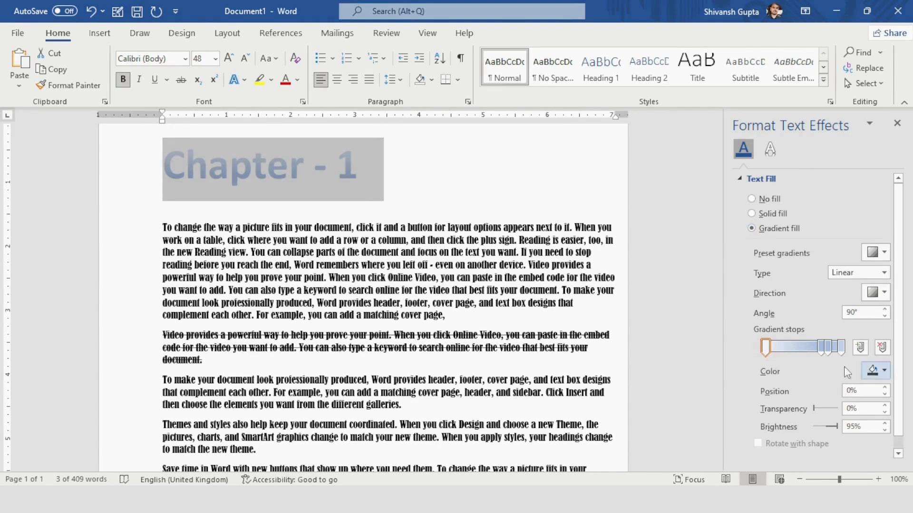
Remove the two middle gradient stops from the heading's fill, keeping only the first and last stops
click(823, 351)
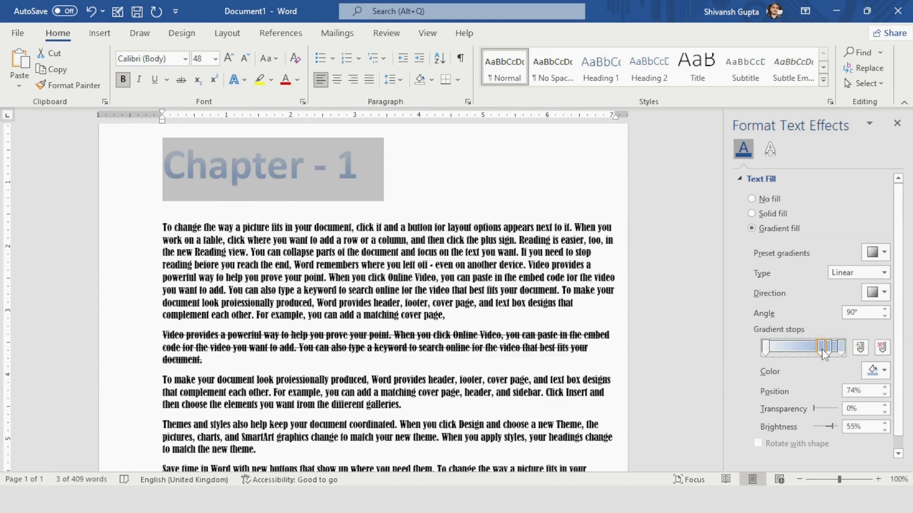
click(766, 348)
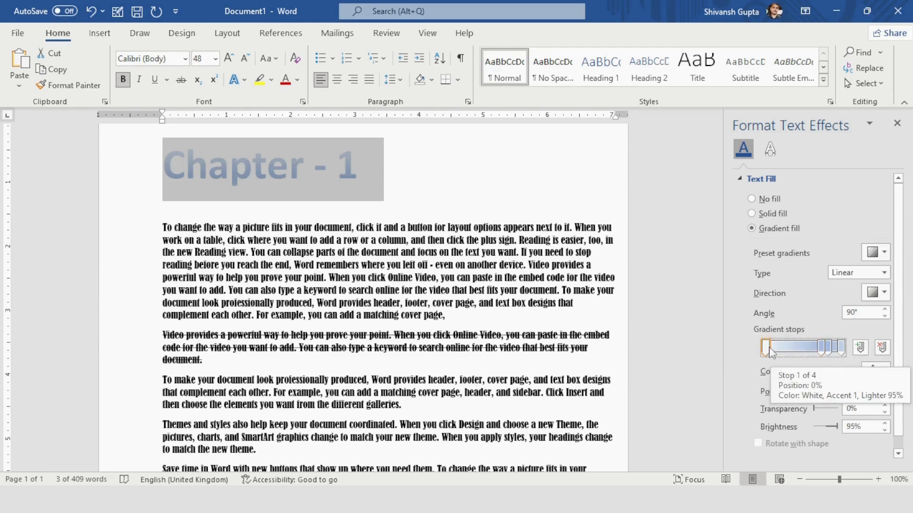
click(821, 350)
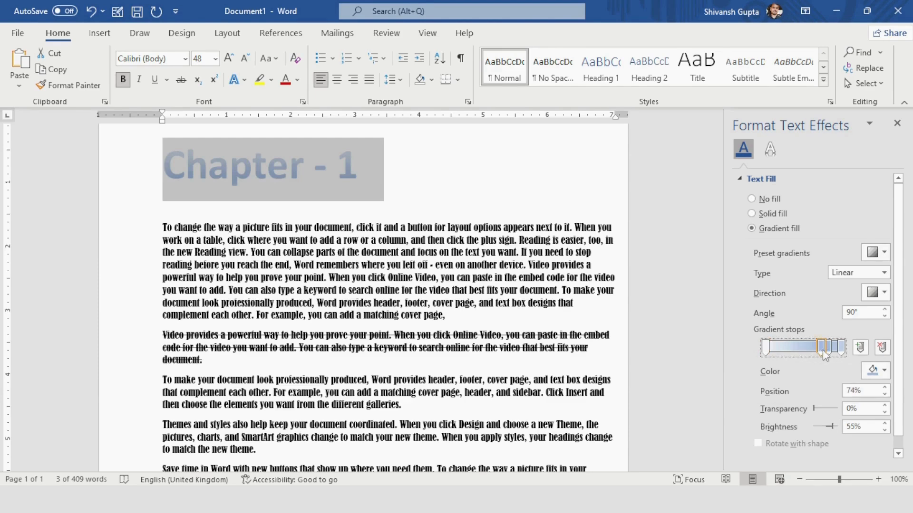
click(881, 347)
click(834, 349)
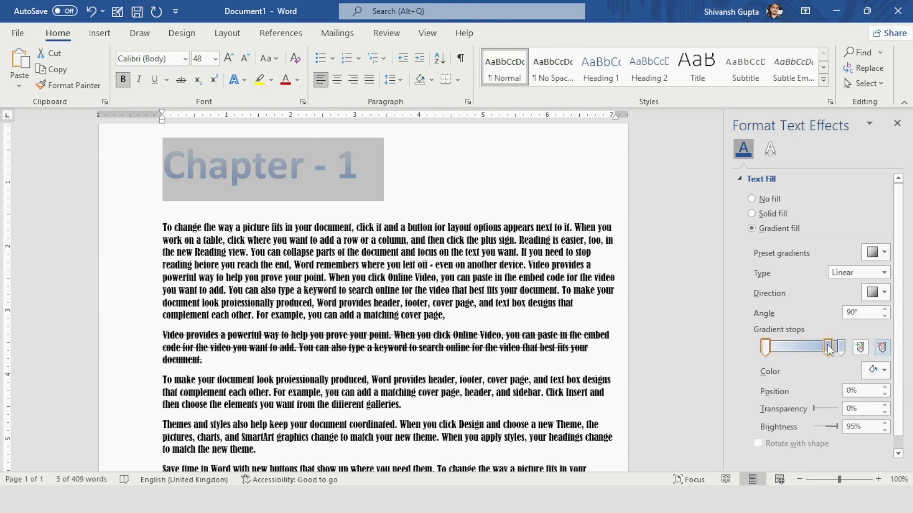
click(881, 347)
click(883, 349)
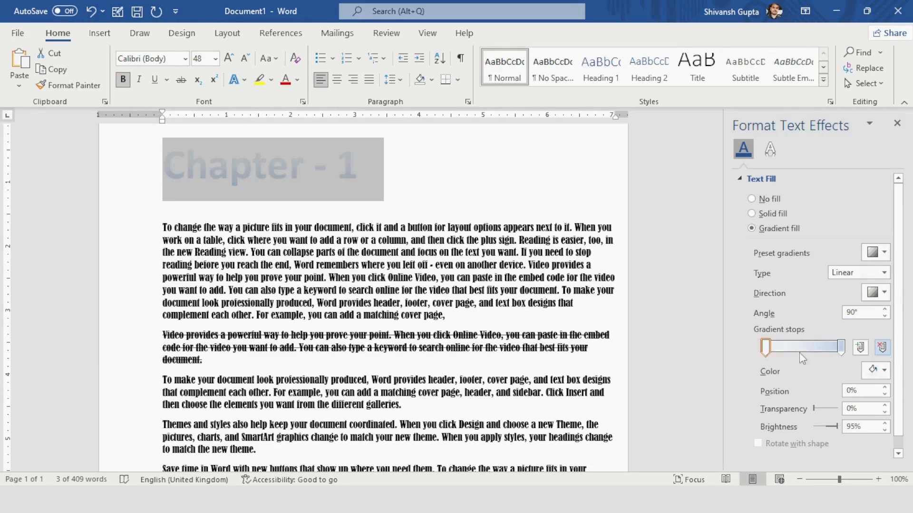
Color the first gradient stop standard yellow and the last gradient stop standard red
click(767, 350)
click(880, 372)
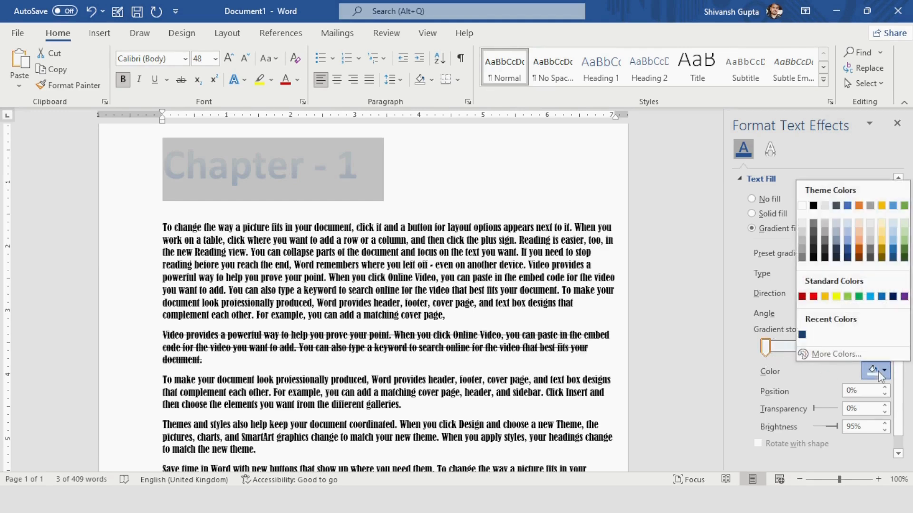
click(835, 297)
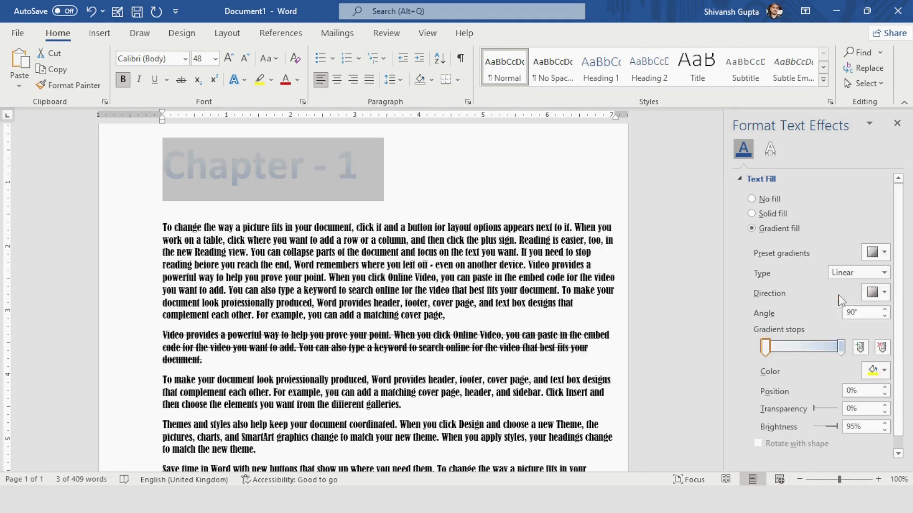
click(841, 347)
click(882, 370)
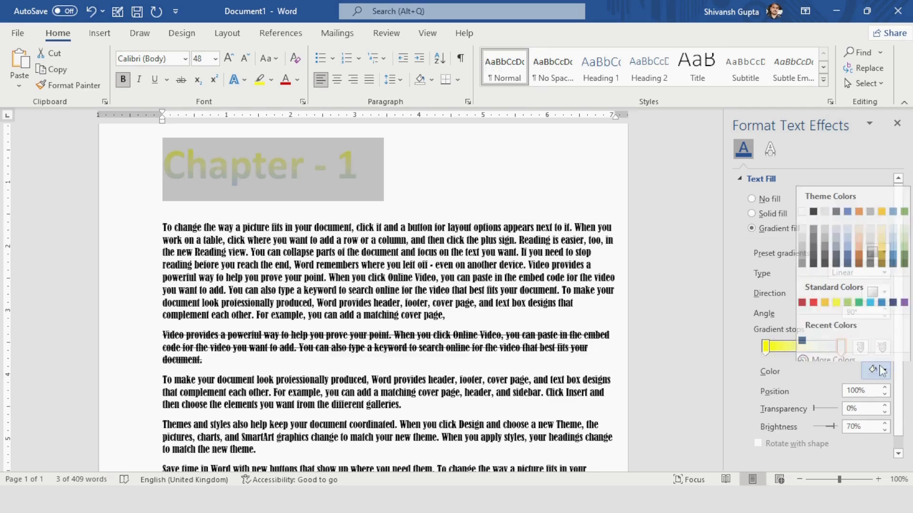
click(813, 296)
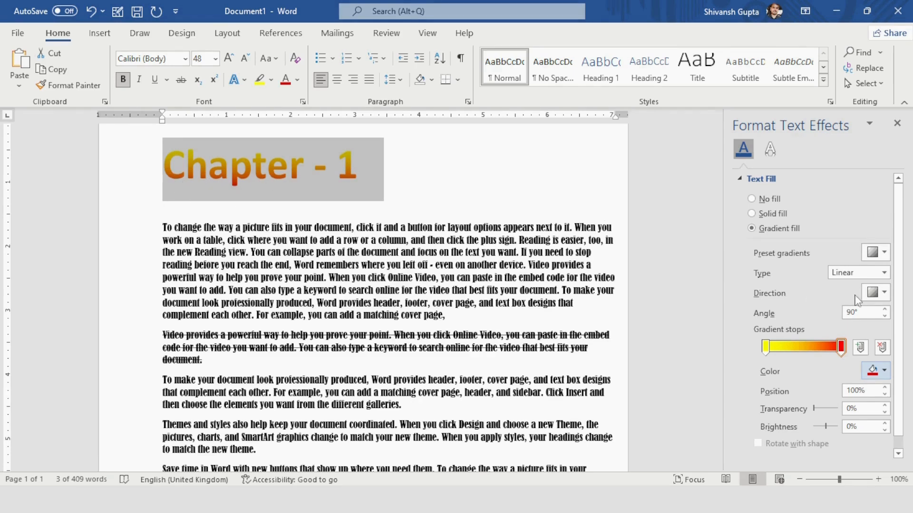
Set the heading's linear gradient to run from left to right and raise its angle to 50°
click(885, 293)
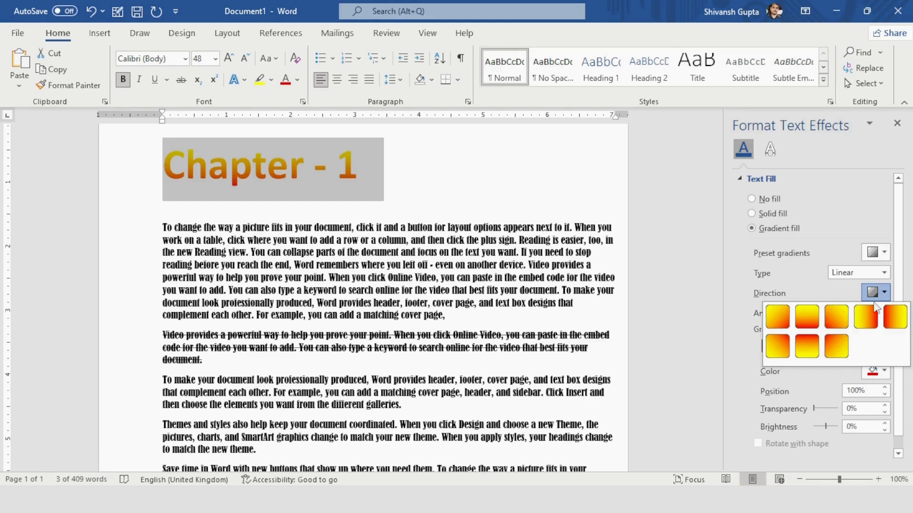
click(874, 323)
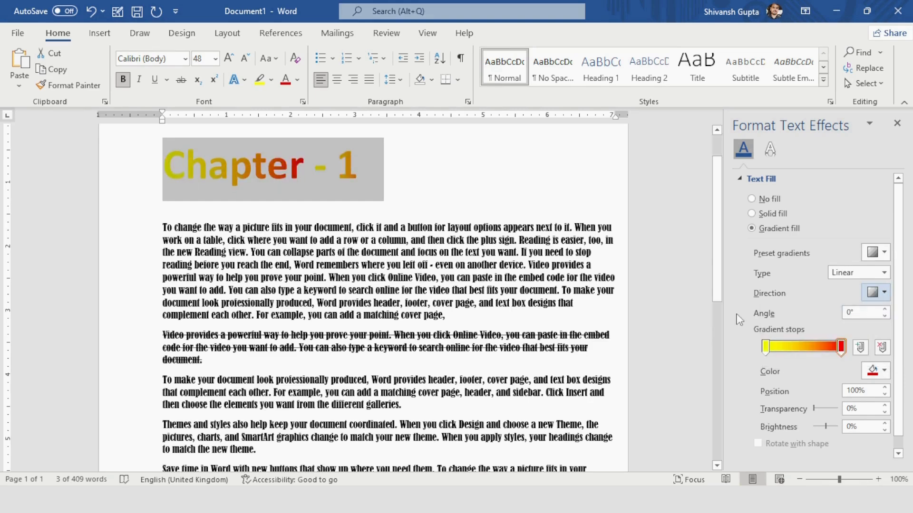
drag(813, 348, 762, 350)
mouse_move(839, 349)
mouse_down()
mouse_move(807, 350)
mouse_move(845, 349)
mouse_up()
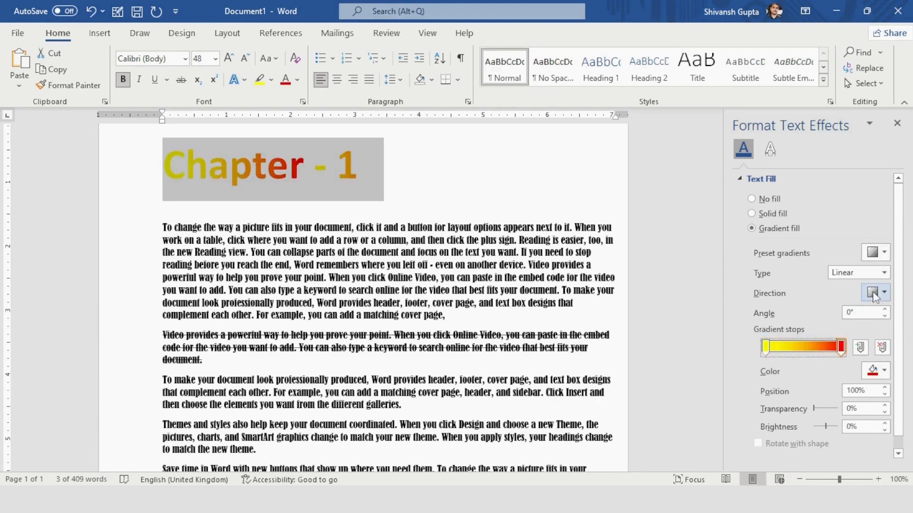
click(886, 310)
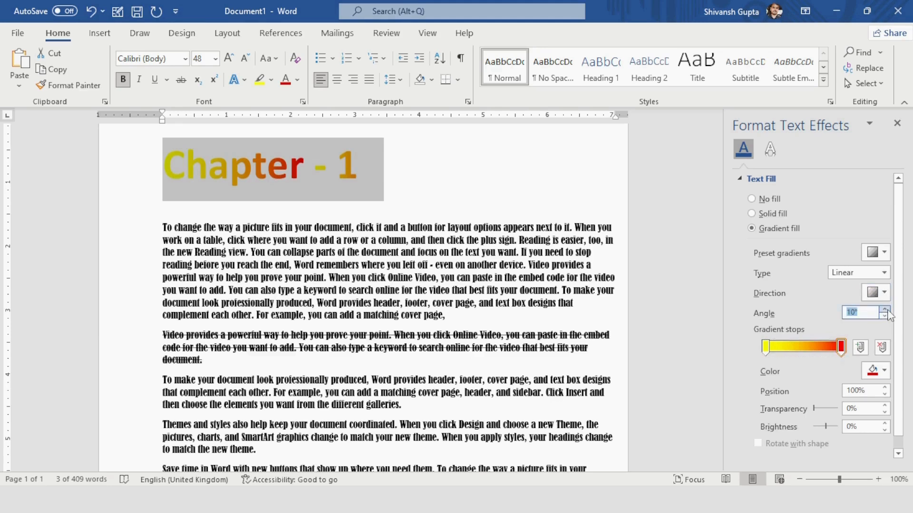
Change the heading's gradient type to Radial and pick one of the radial directions
click(874, 276)
click(850, 297)
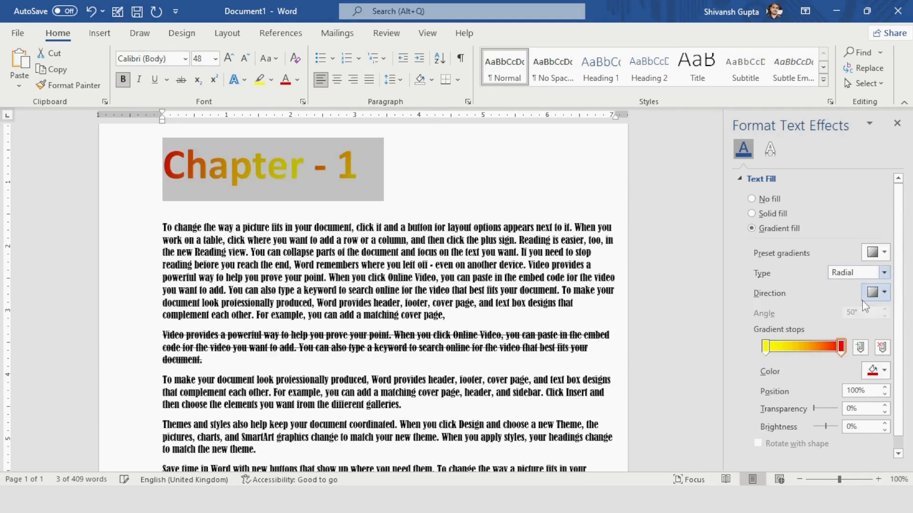
click(884, 272)
click(885, 272)
click(885, 293)
click(866, 317)
Add a middle gradient stop at 51%, color it standard light green and shift it toward the yellow stop
click(859, 348)
drag(803, 347, 803, 350)
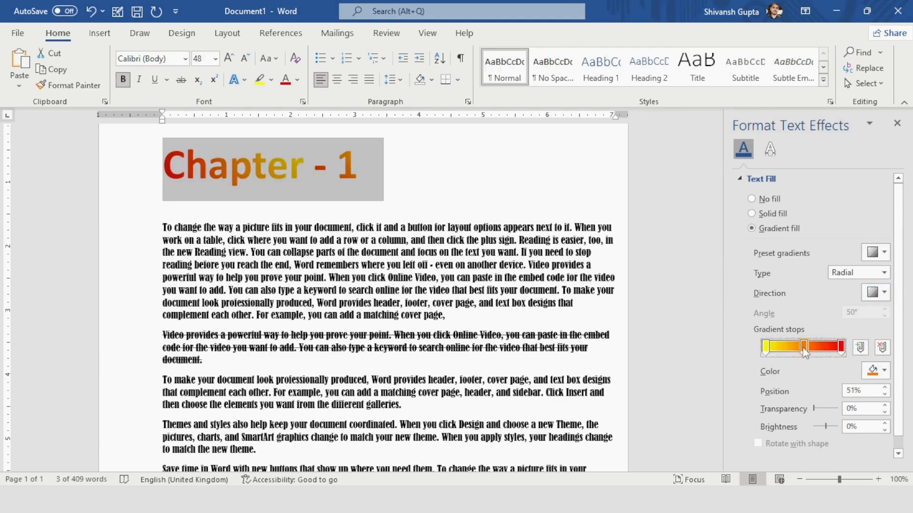
click(874, 371)
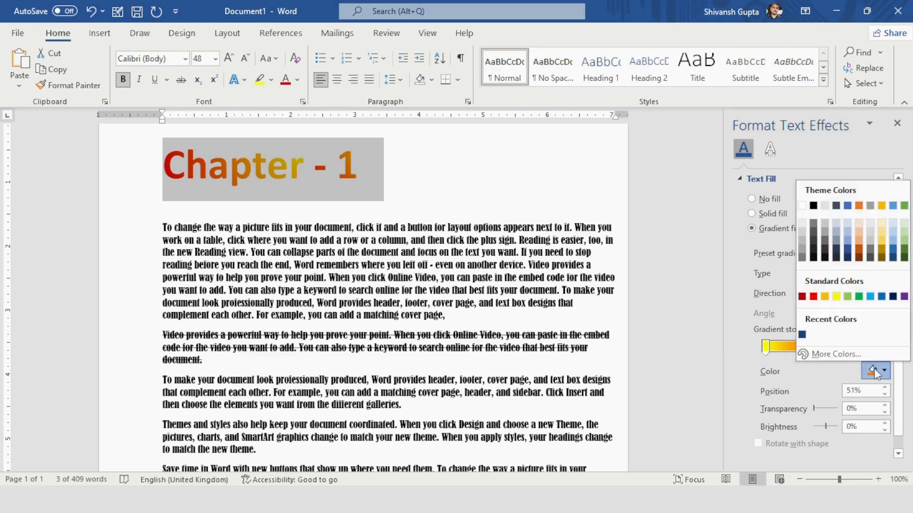
click(847, 296)
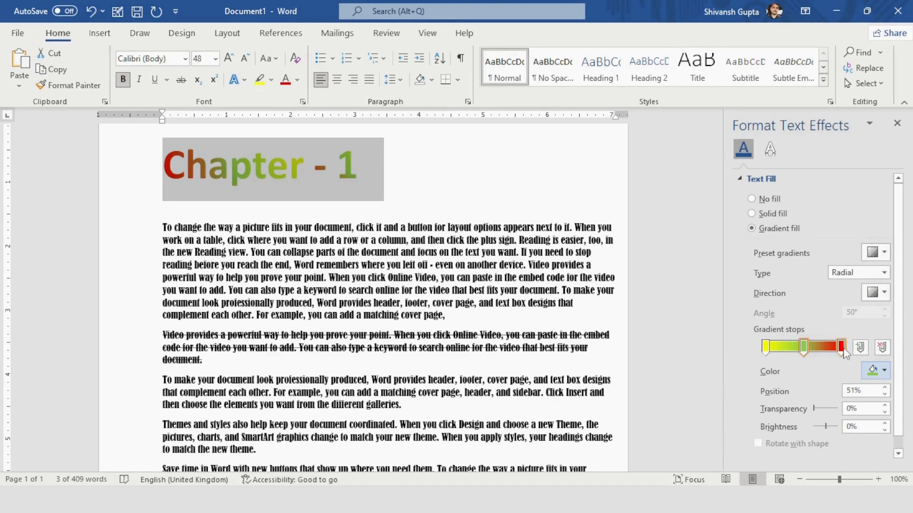
mouse_move(803, 354)
mouse_down()
mouse_move(790, 354)
mouse_move(810, 357)
mouse_move(789, 352)
mouse_up()
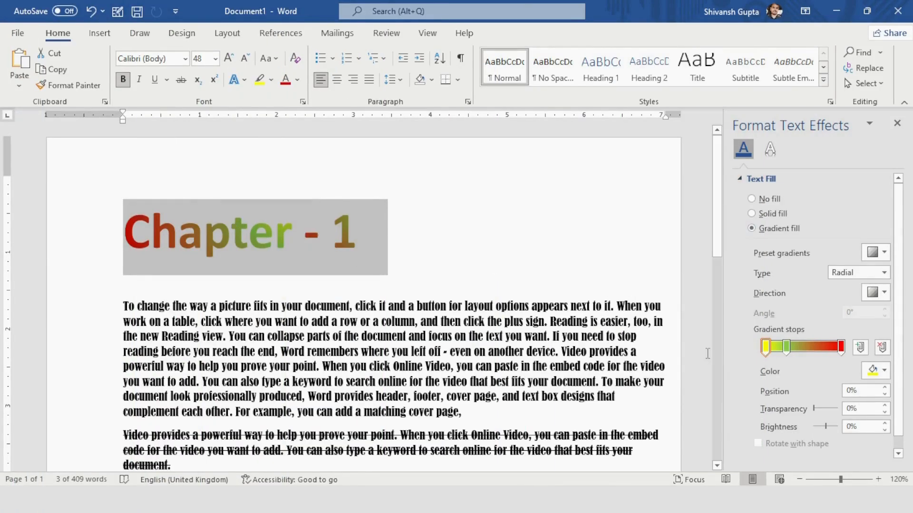
Try a solid fill on the heading, switch back to its gradient fill and close the text effects settings
click(773, 215)
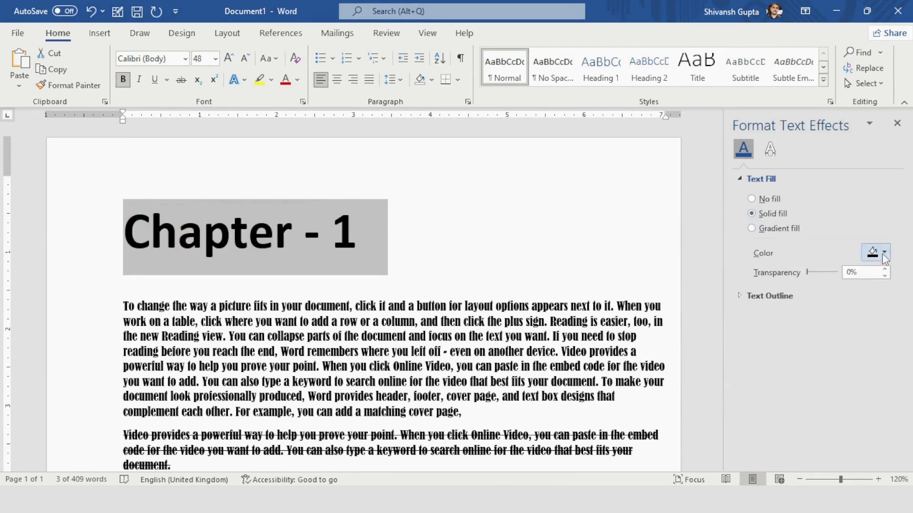
click(884, 254)
click(752, 229)
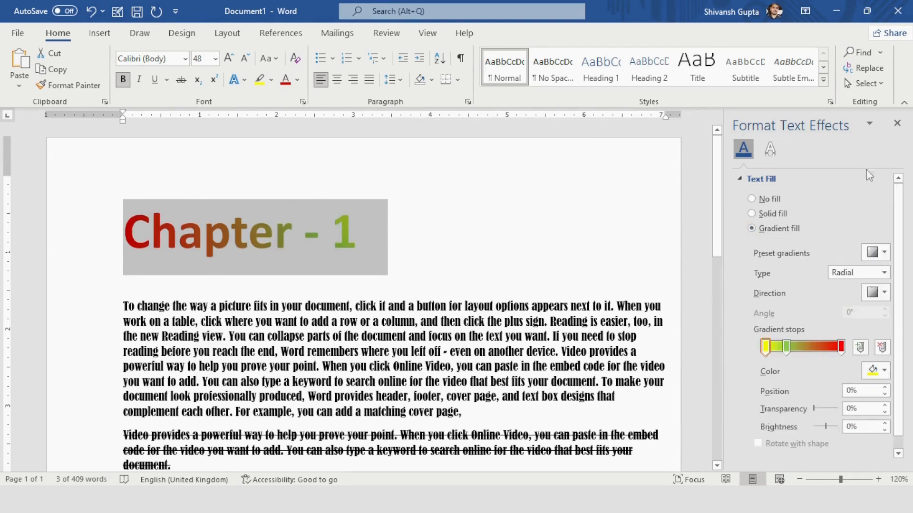
click(896, 124)
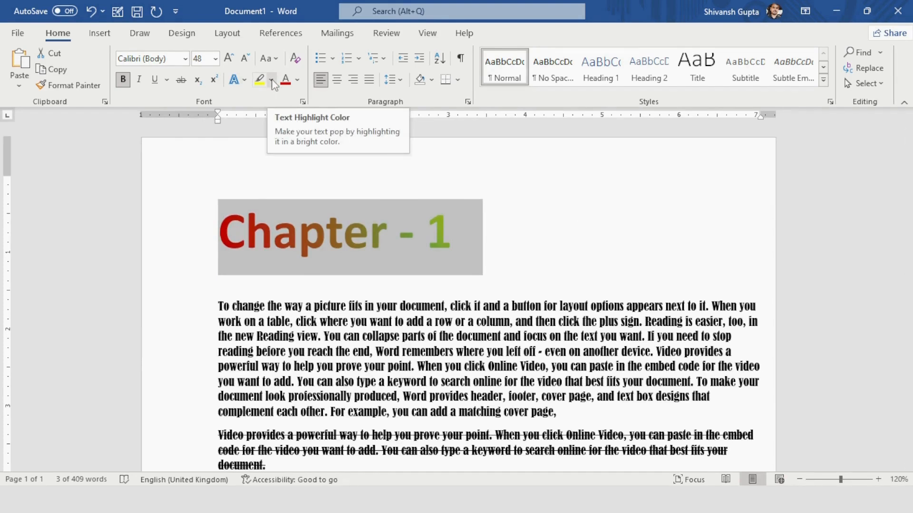
Highlight the word "document" in the first line of the first body paragraph in yellow
click(301, 336)
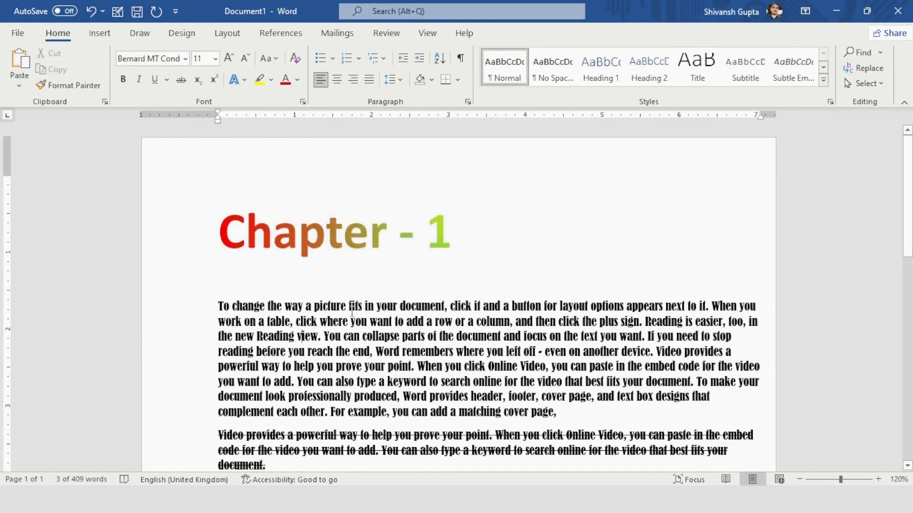
scroll(391, 275, down, 2)
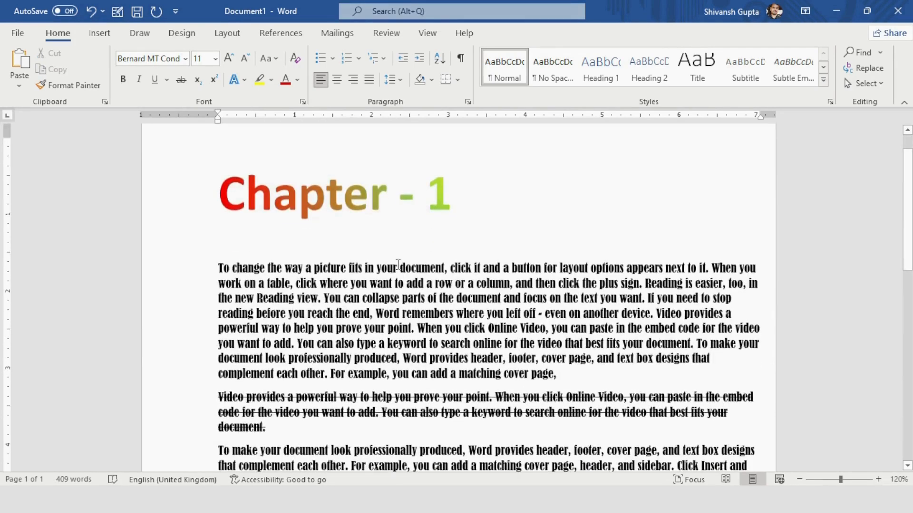
scroll(469, 349, down, 2)
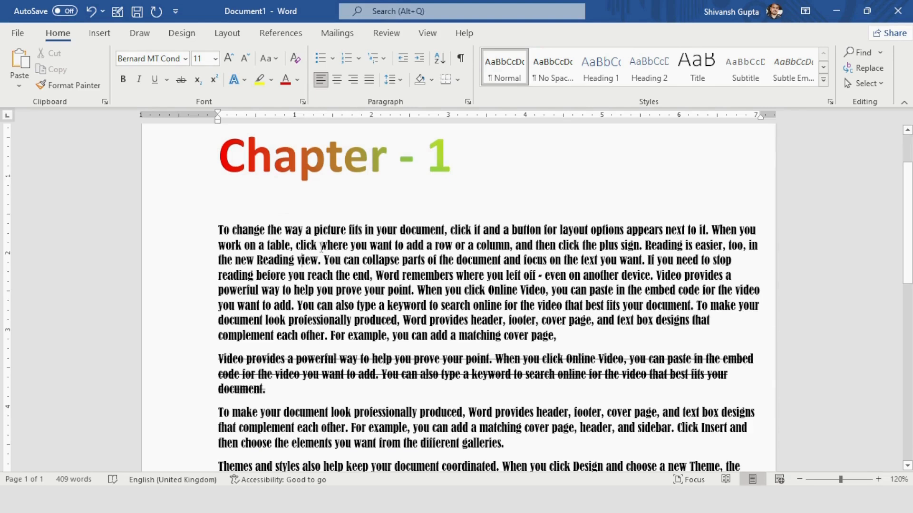
ctrl+scroll(430, 250, up, 2)
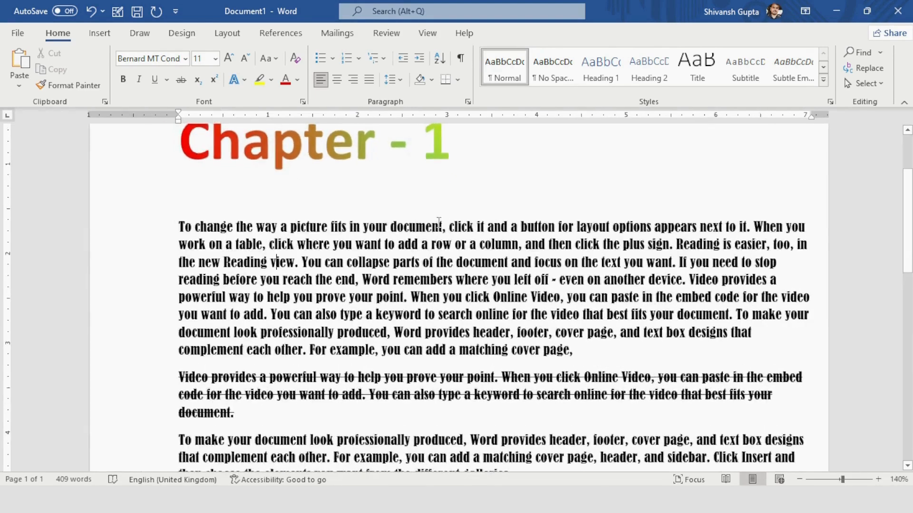
double_click(441, 225)
click(446, 226)
drag(442, 226, 390, 227)
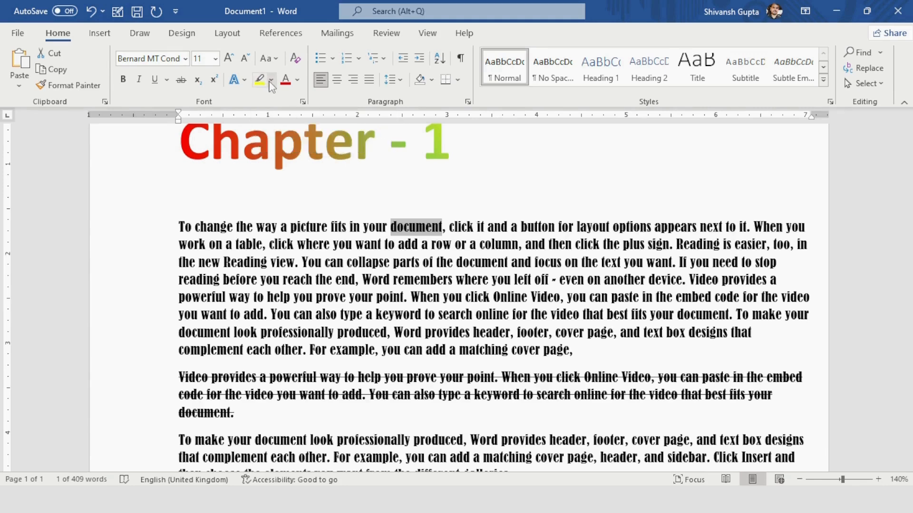
click(270, 80)
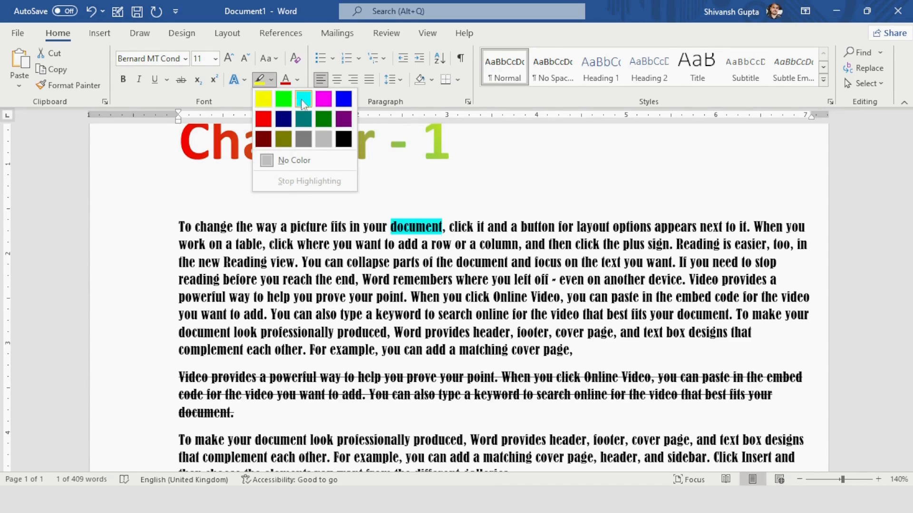
click(269, 103)
click(400, 228)
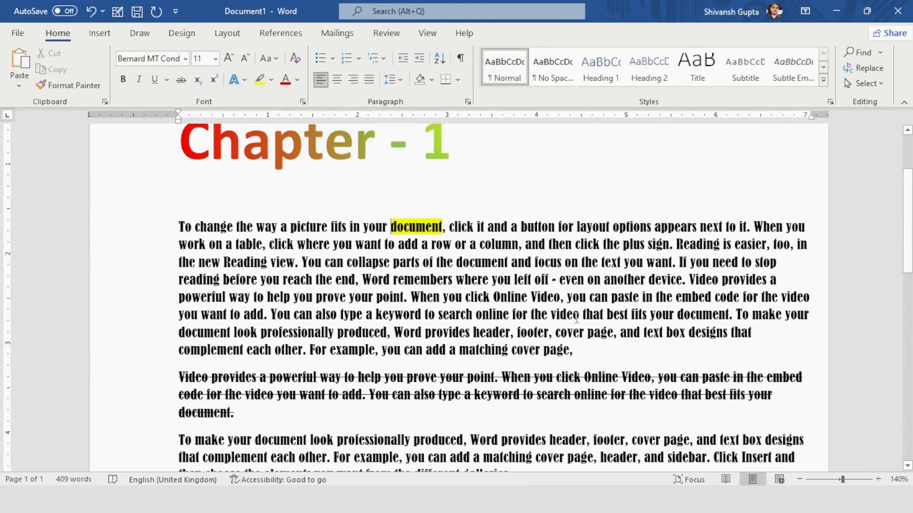
Highlight the phrase "When you click Online Video" in the first body paragraph in teal
drag(412, 298, 561, 298)
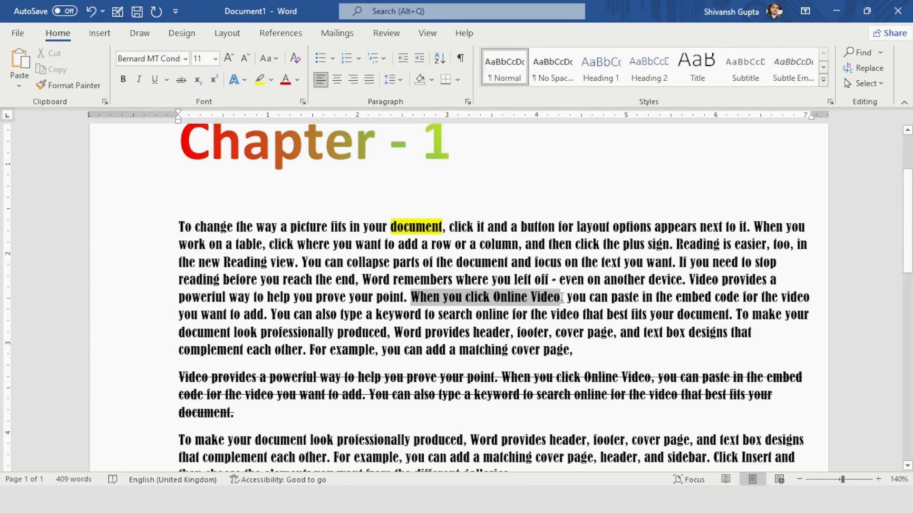
click(270, 80)
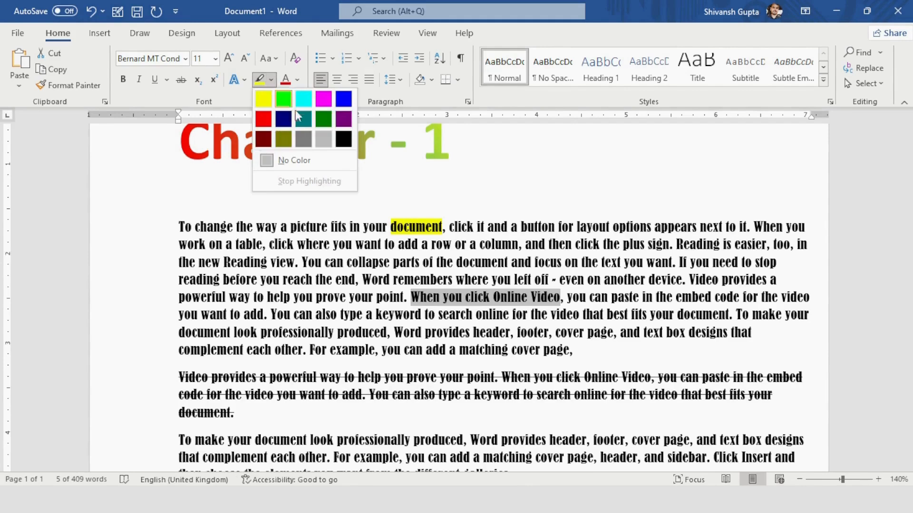
click(300, 117)
key(Right)
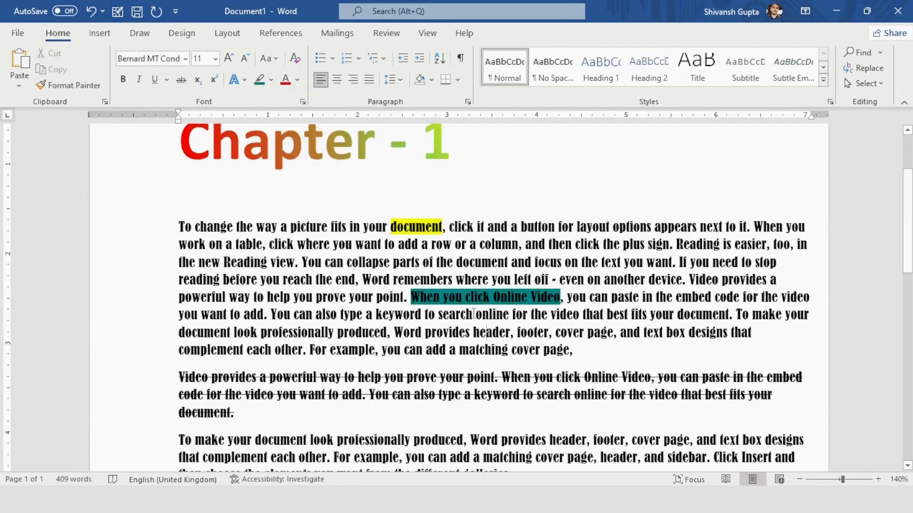
Remove the highlight from the word "document" in the first body paragraph
ctrl+scroll(431, 296, down, 2)
ctrl+scroll(432, 296, up, 3)
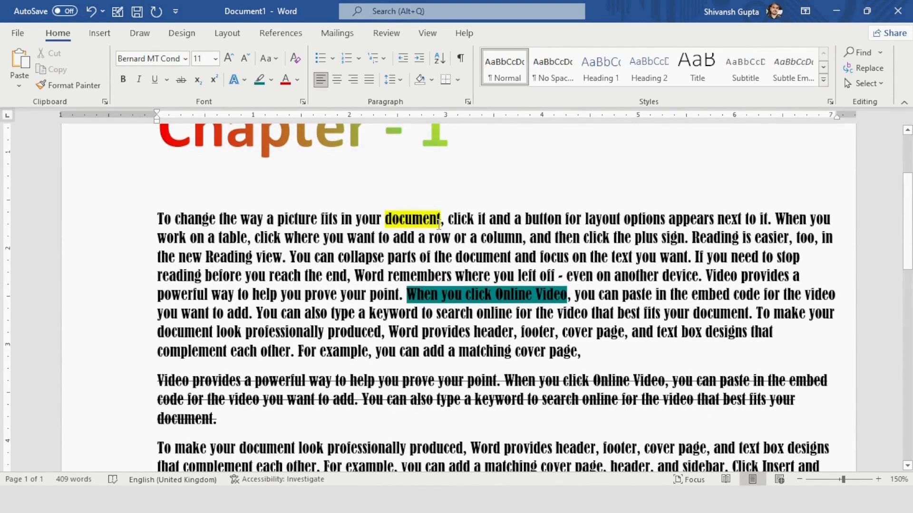
double_click(389, 219)
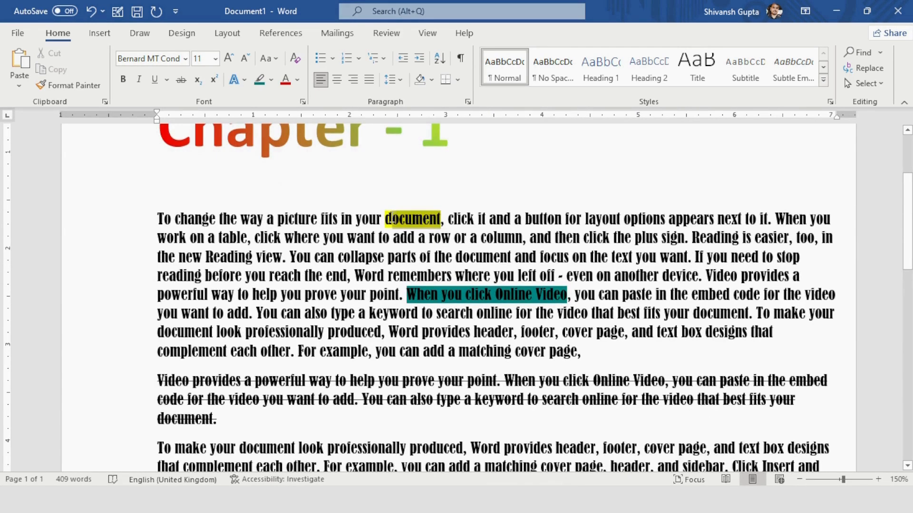
double_click(388, 218)
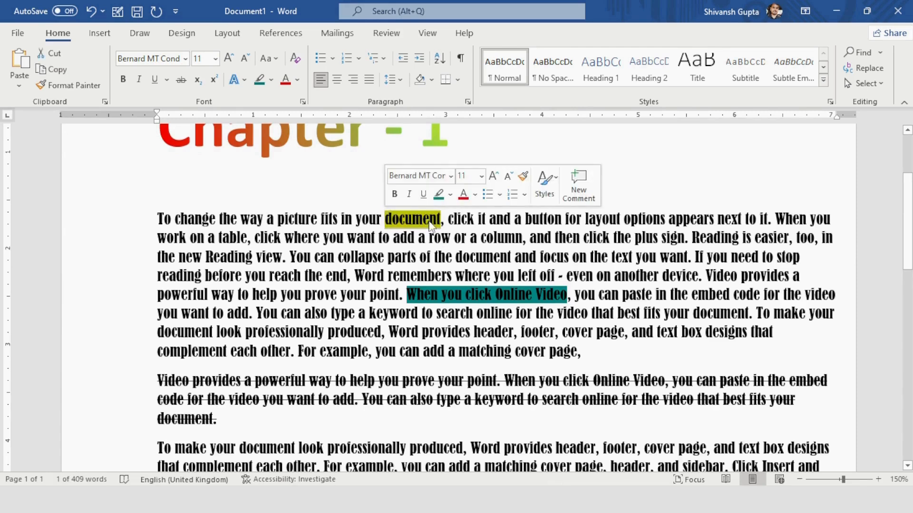
click(271, 80)
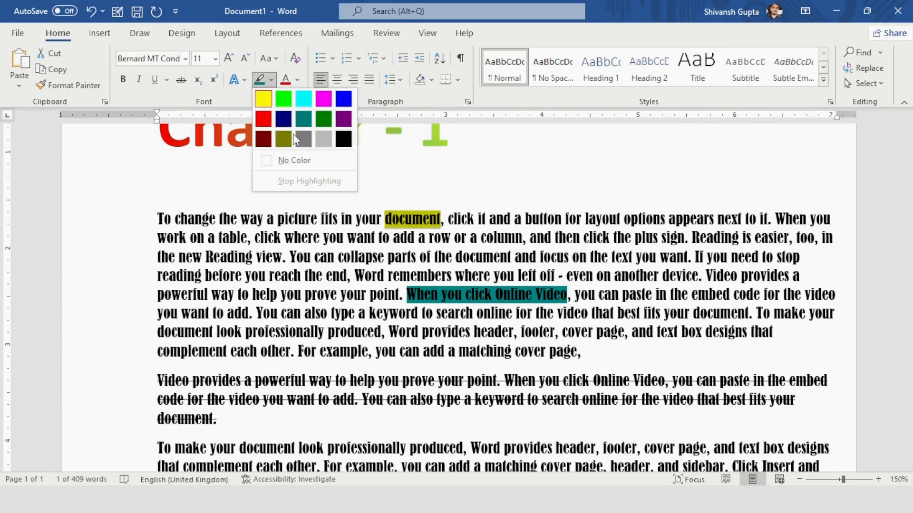
click(287, 161)
click(423, 219)
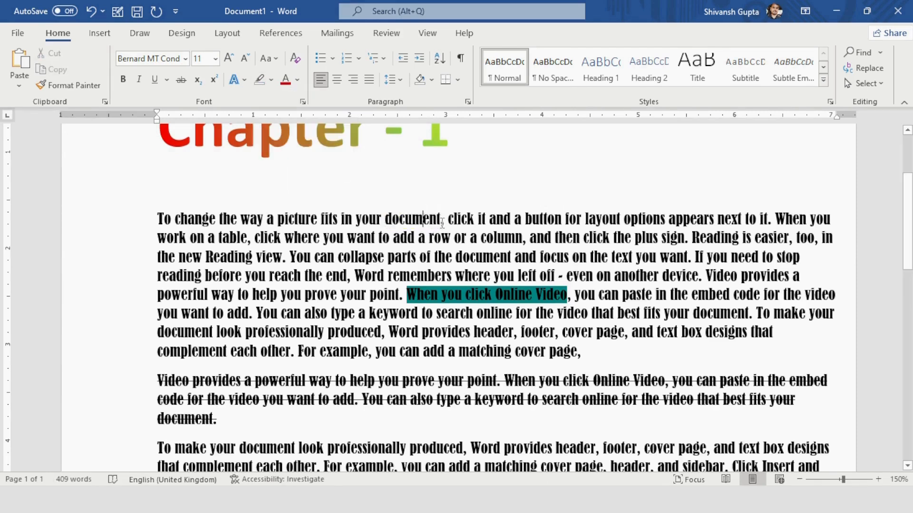
Remove the highlight from the phrase "When you click Online Video" in the first body paragraph
drag(568, 296, 420, 292)
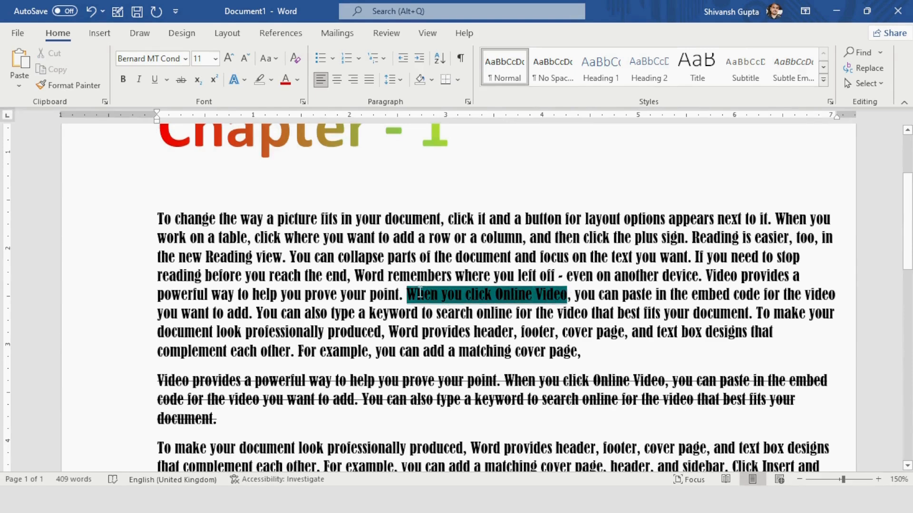
click(272, 84)
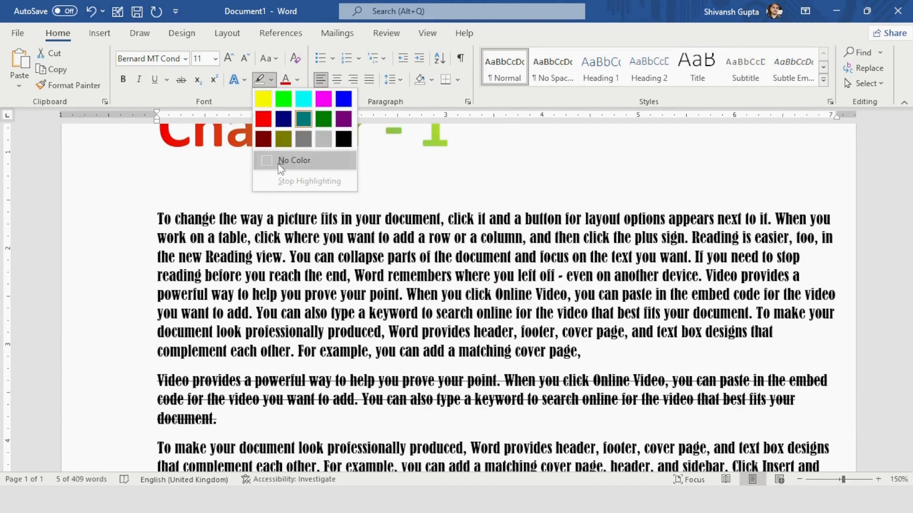
click(297, 159)
click(382, 331)
ctrl+scroll(447, 299, down, 3)
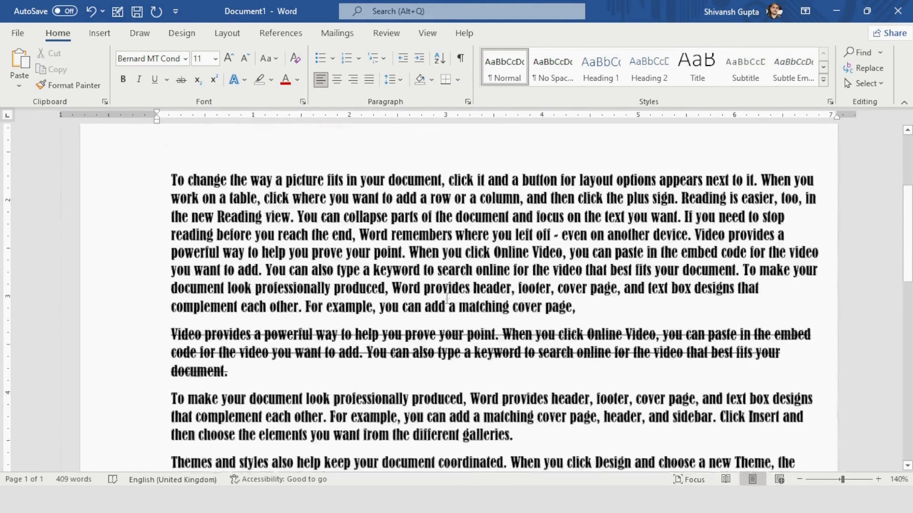
ctrl+scroll(446, 298, up, 1)
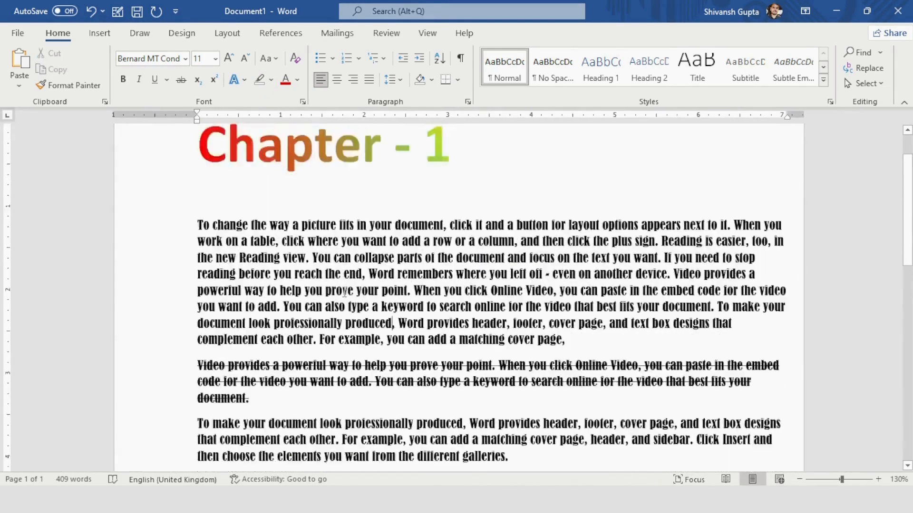
scroll(346, 271, up, 3)
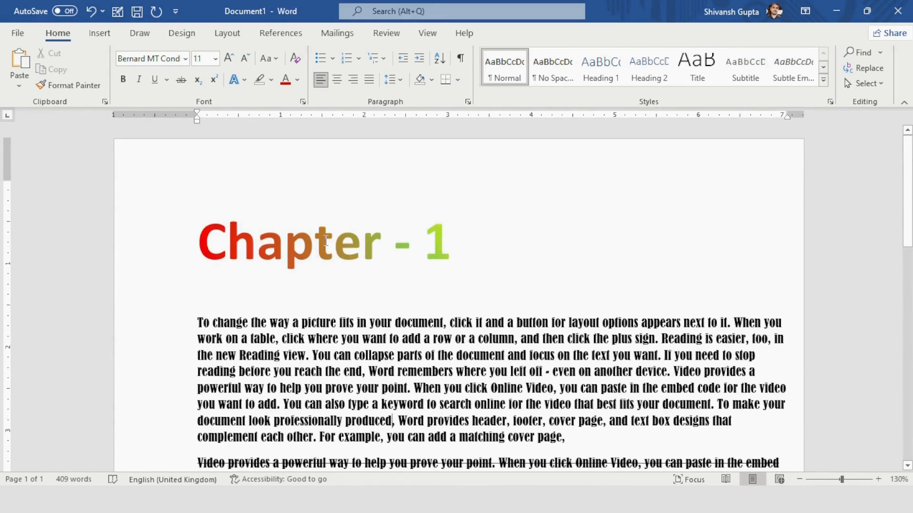
Apply the preset text effect with blue gradient fill and reflection to the "Chapter - 1" heading
click(243, 80)
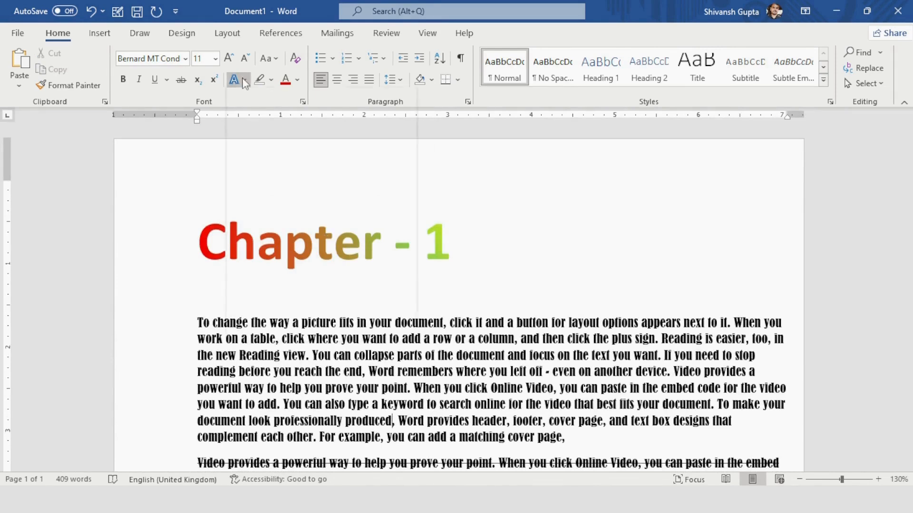
click(472, 345)
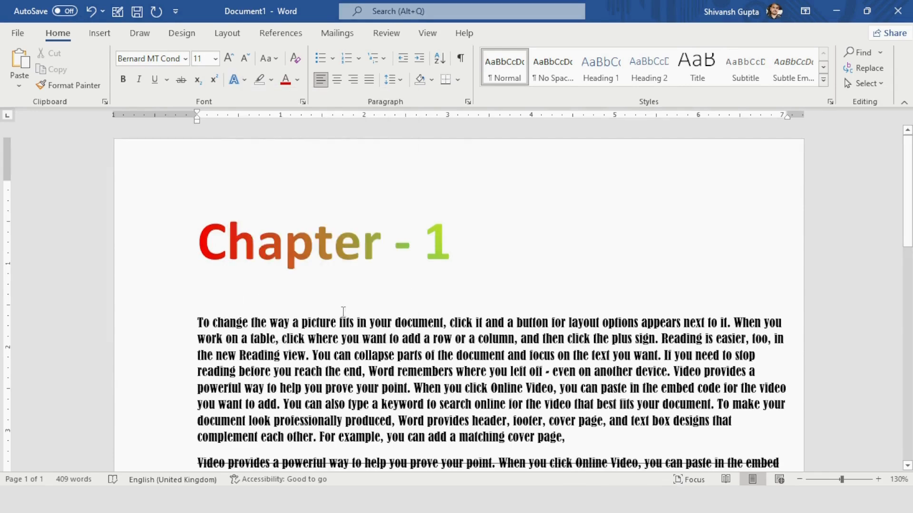
scroll(342, 311, down, 3)
scroll(342, 312, up, 3)
drag(454, 249, 198, 249)
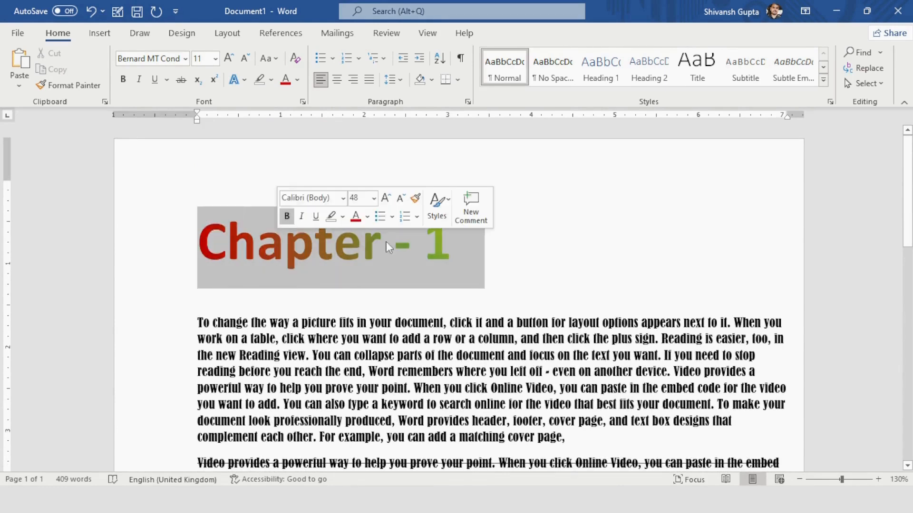
click(244, 80)
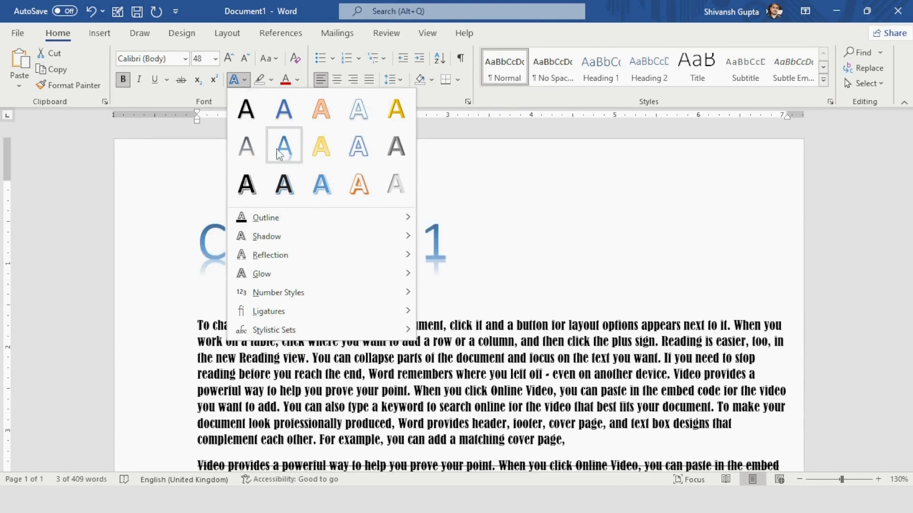
click(280, 148)
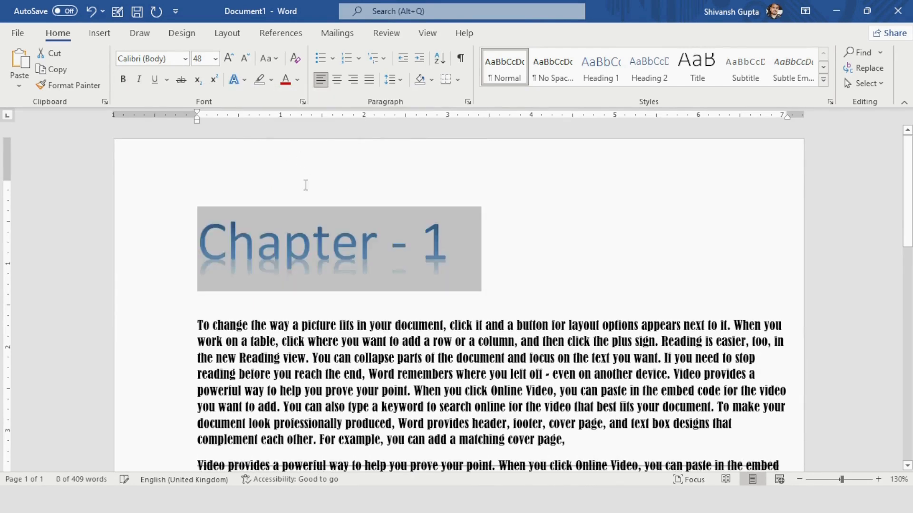
click(272, 276)
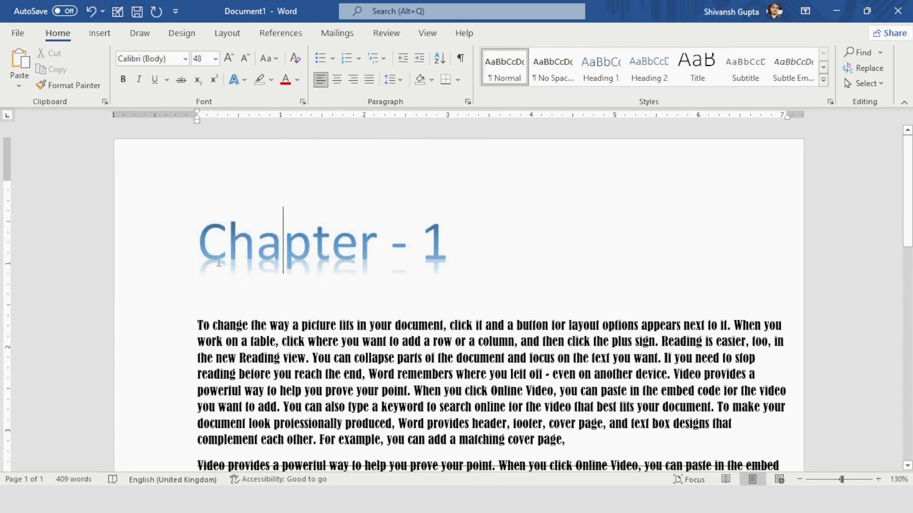
Give the "Chapter - 1" heading text an outline in standard red
drag(450, 252, 200, 252)
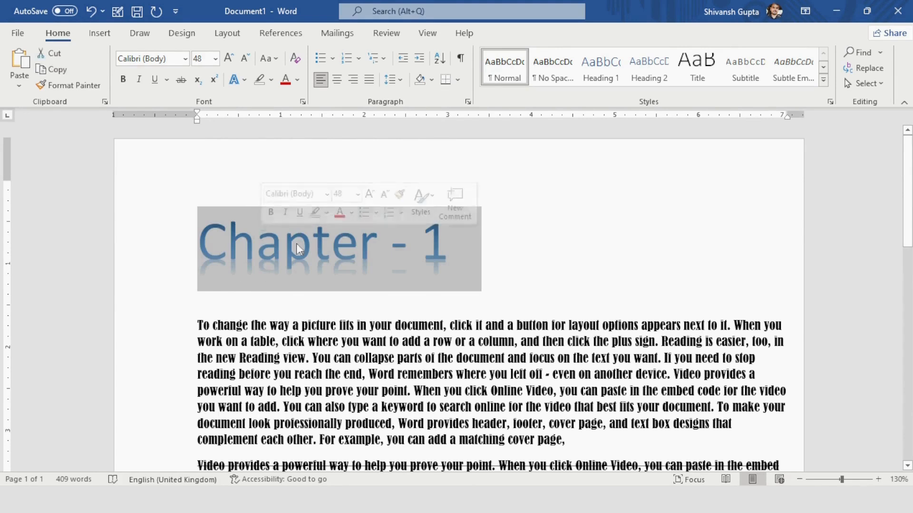
click(298, 80)
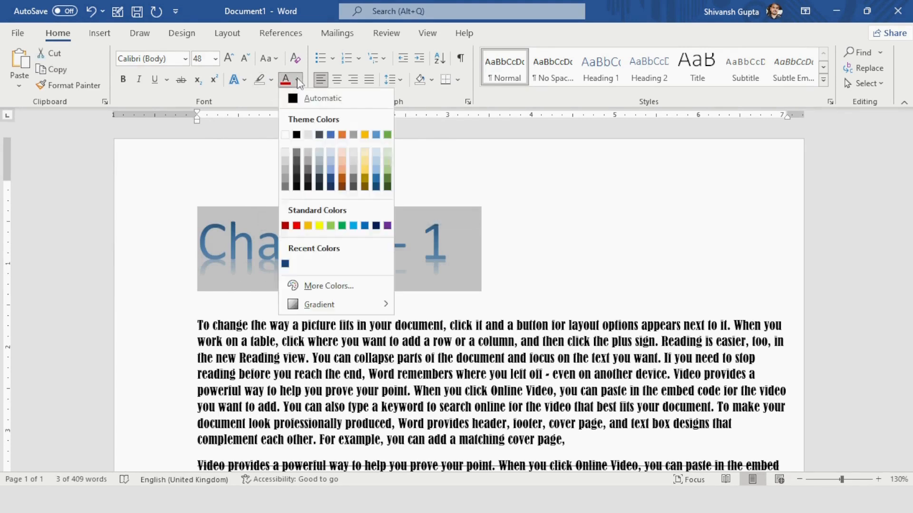
click(298, 81)
click(244, 81)
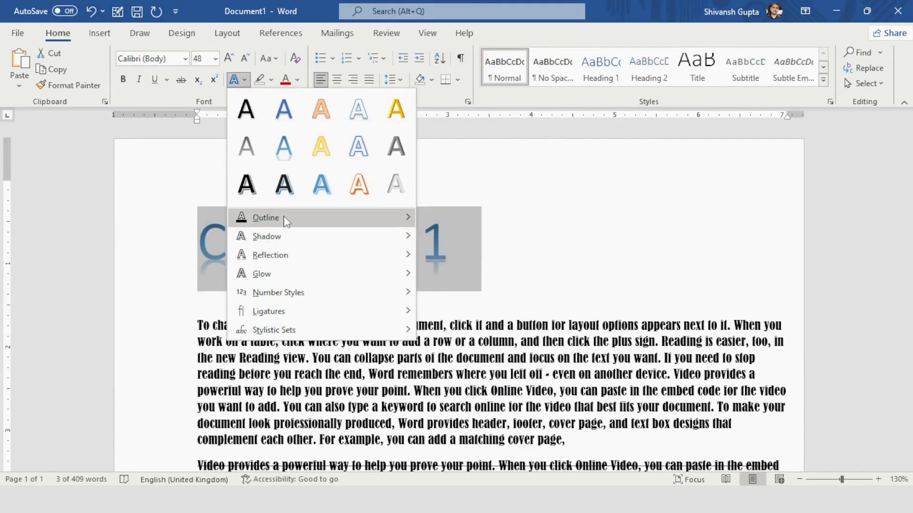
mouse_move(285, 221)
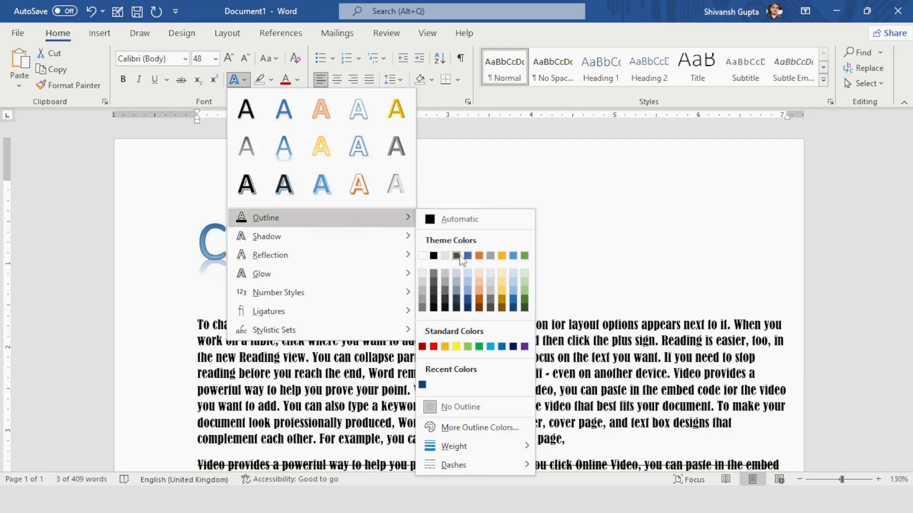
click(433, 348)
click(209, 249)
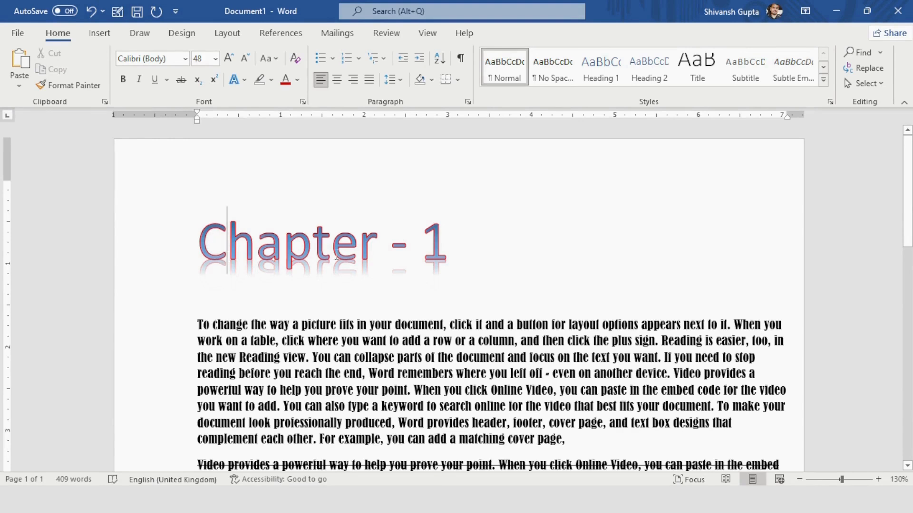
Apply a perspective shadow, cast low behind the letters, to the "Chapter - 1" heading text
drag(457, 251, 204, 239)
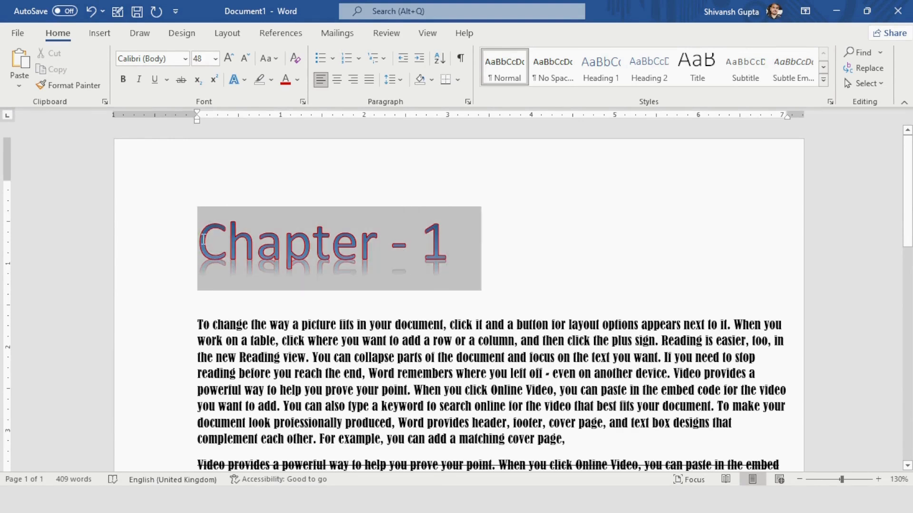
click(245, 80)
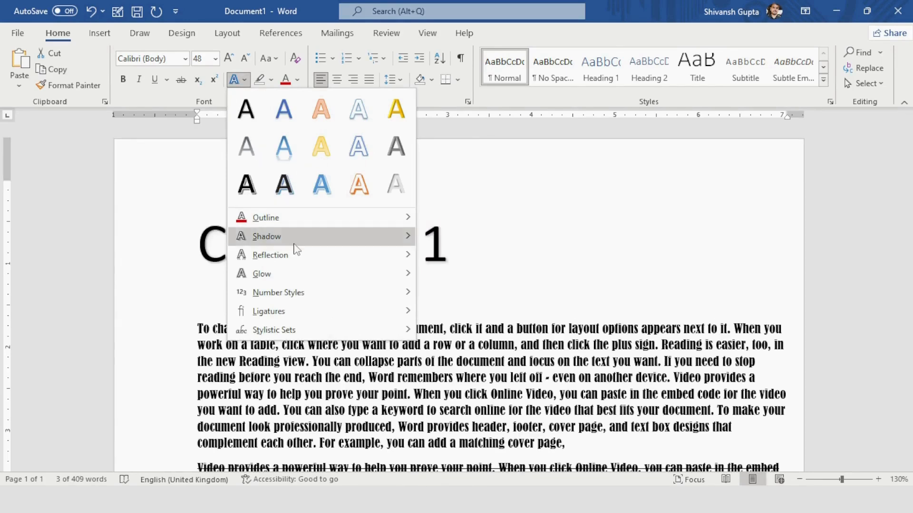
mouse_move(296, 246)
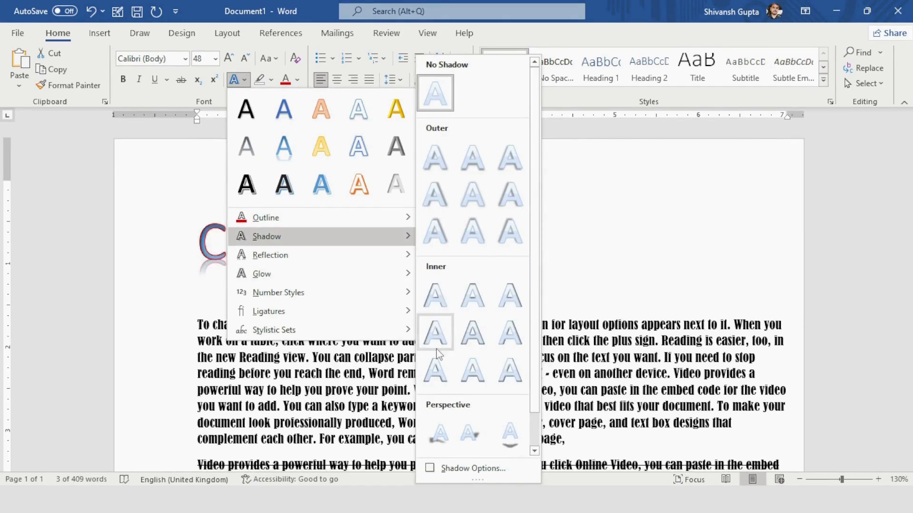
scroll(451, 374, down, 1)
click(440, 396)
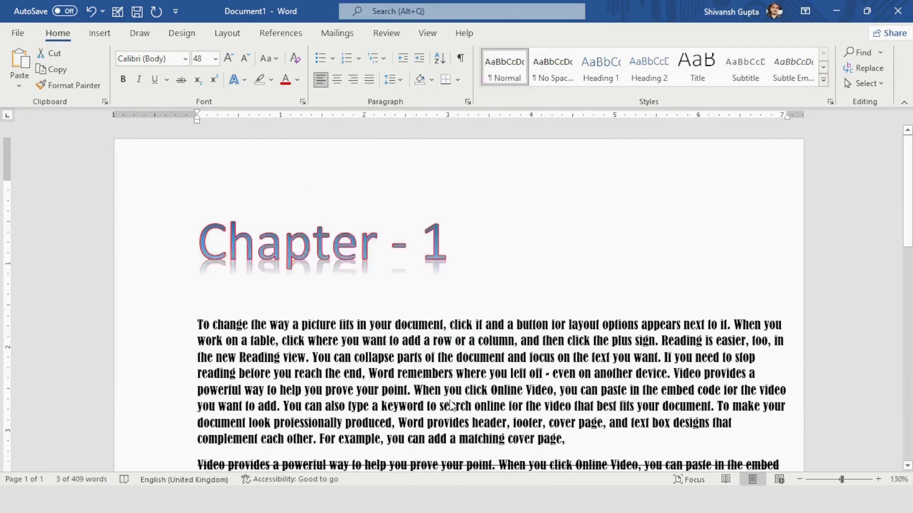
click(294, 265)
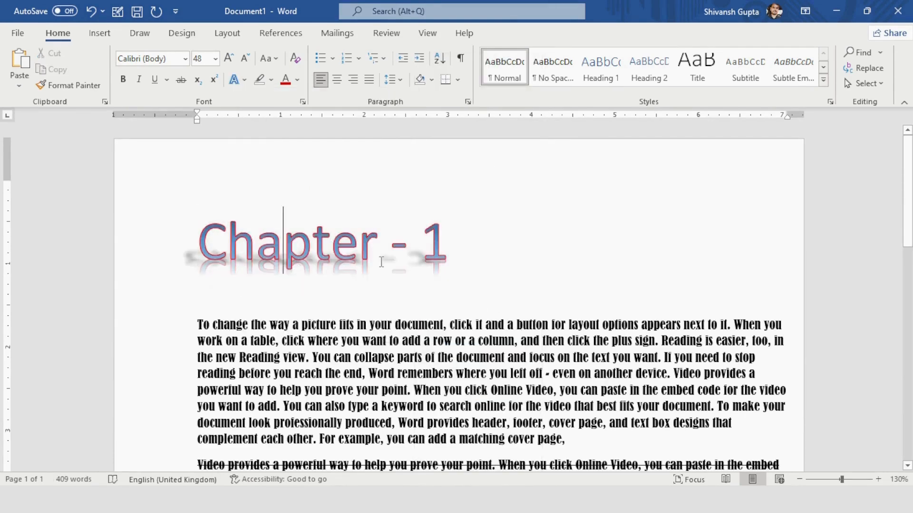
Add the widest orange glow variation to the "Chapter - 1" heading text
drag(451, 240, 200, 242)
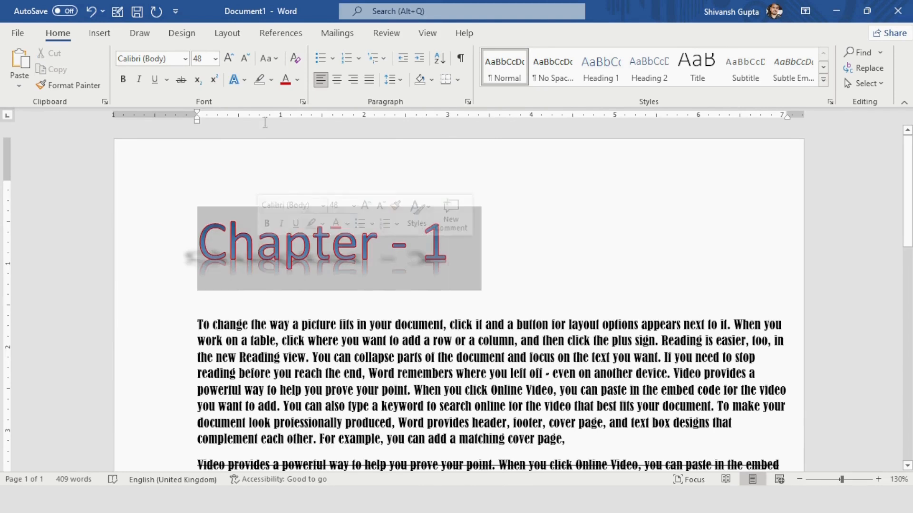
click(245, 80)
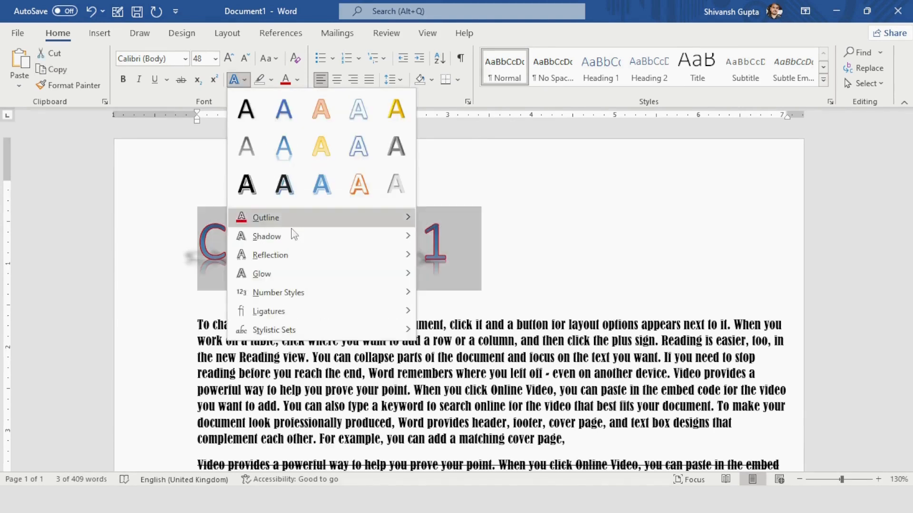
mouse_move(297, 279)
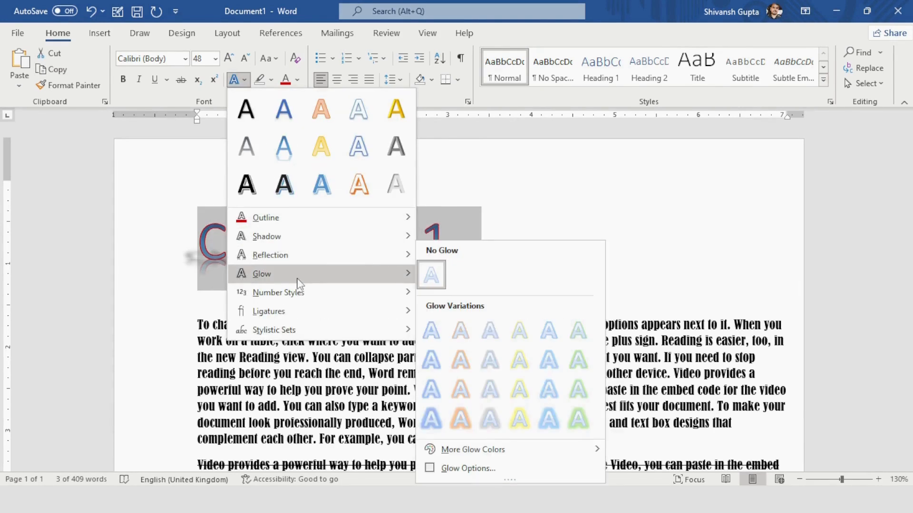
click(466, 424)
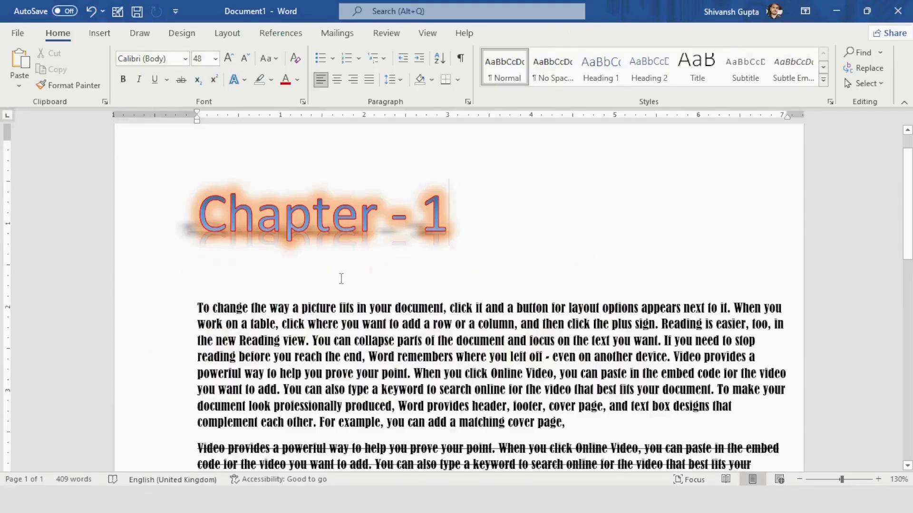
Start a new line below the document's last paragraph and enter the letter "A" in Calibri (Body)
scroll(442, 424, down, 1)
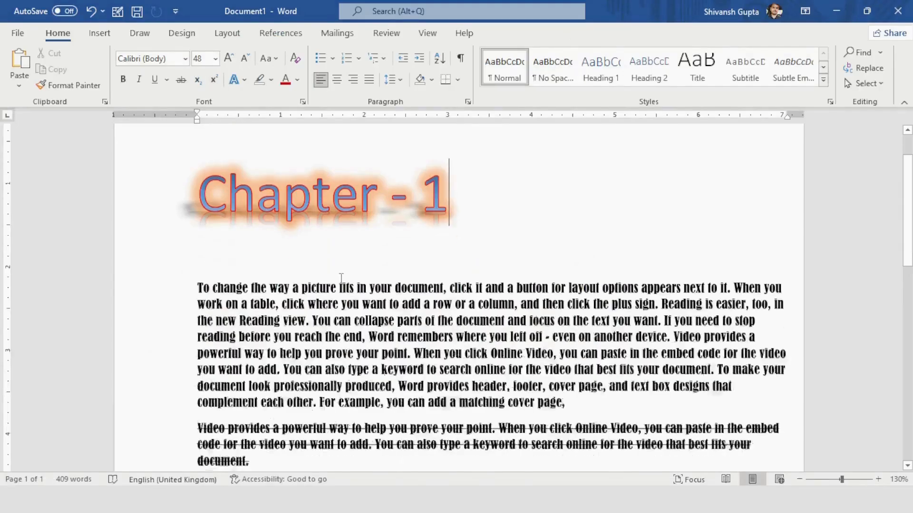
scroll(341, 278, down, 15)
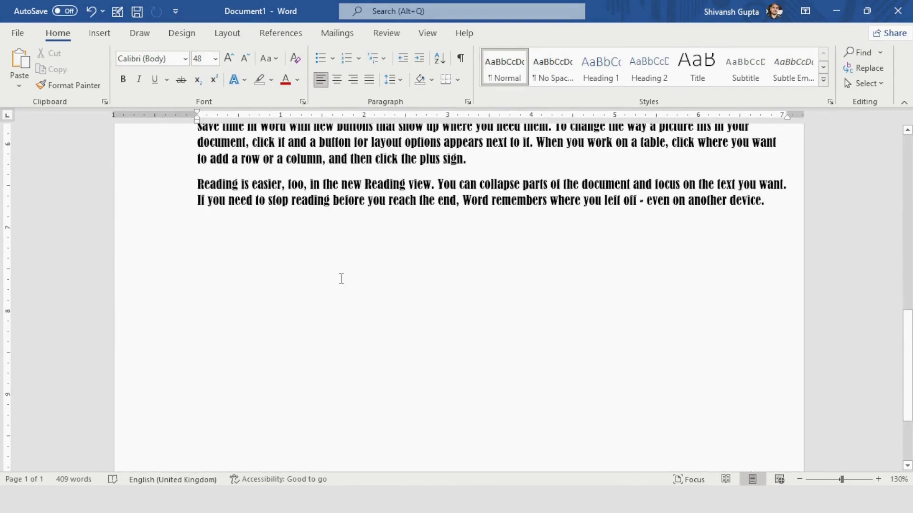
click(773, 204)
key(Return)
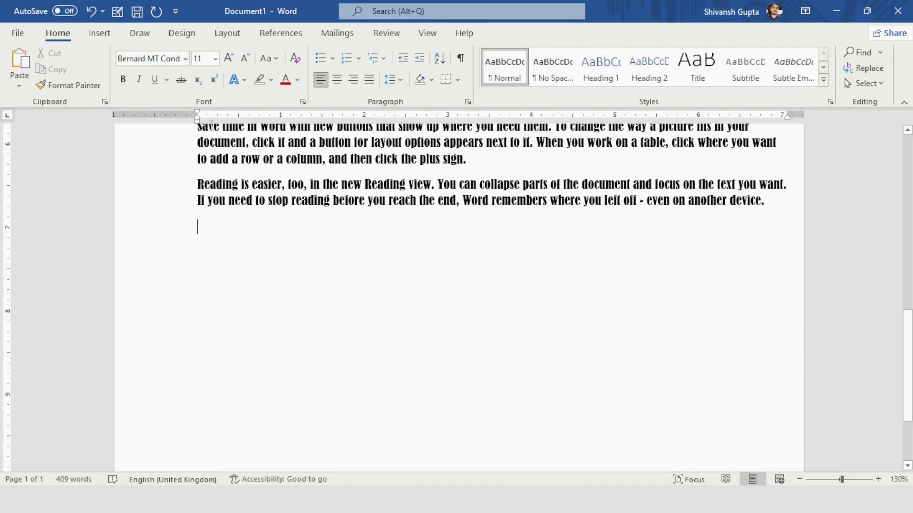
click(202, 81)
double_click(205, 225)
text(A)
Enter a 2 in superscript directly after the "A" on the last line
click(215, 79)
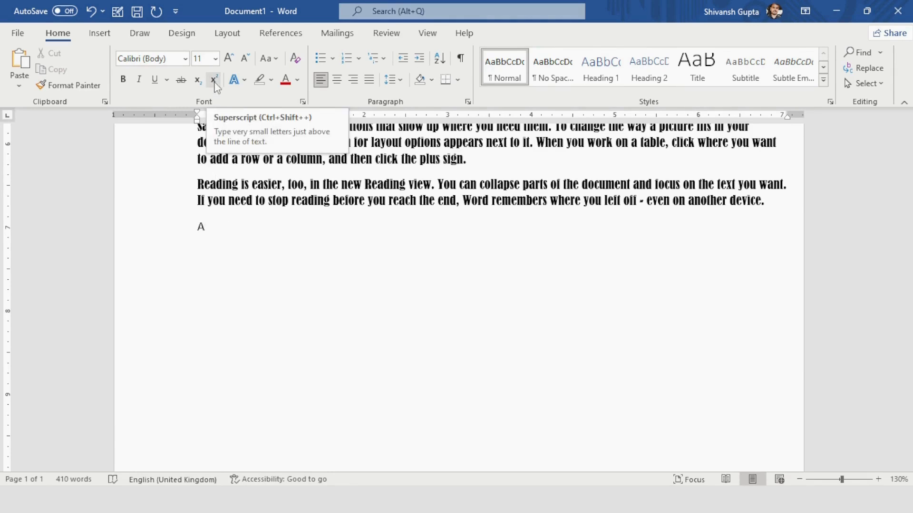
click(211, 82)
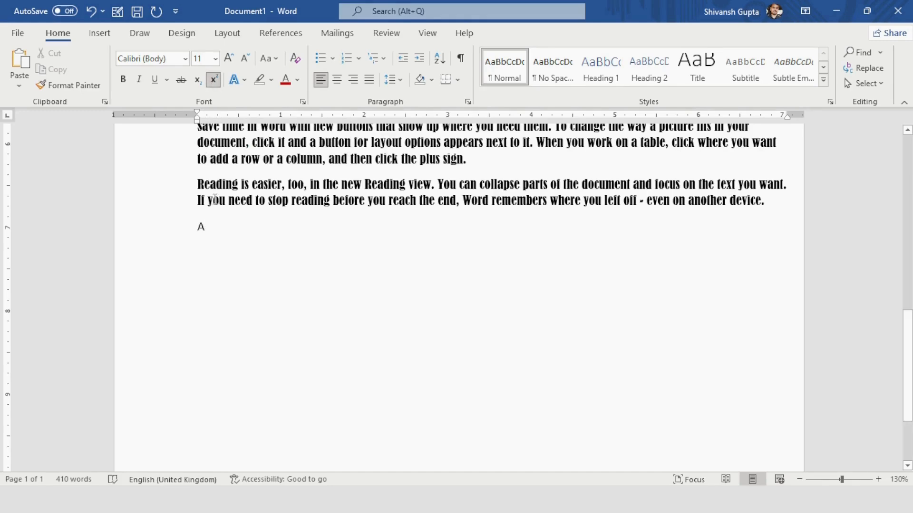
text(2)
scroll(198, 234, up, 7)
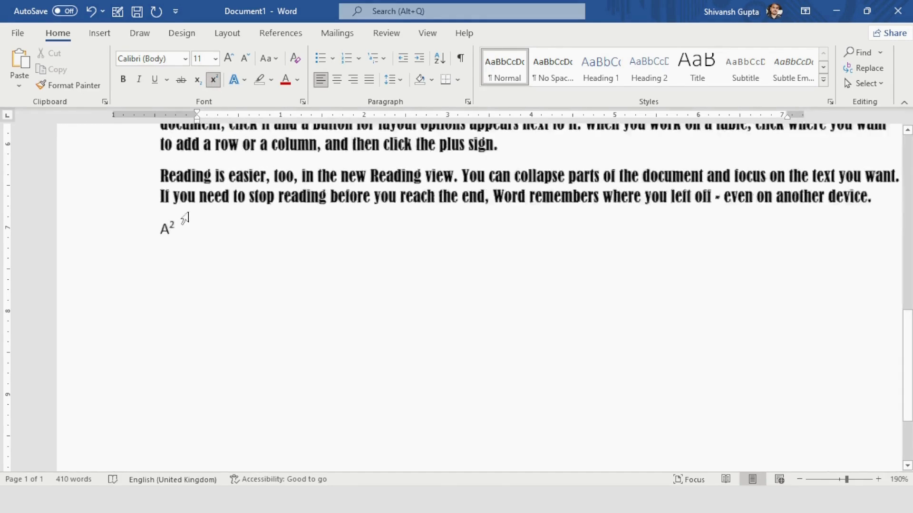
scroll(146, 245, up, 9)
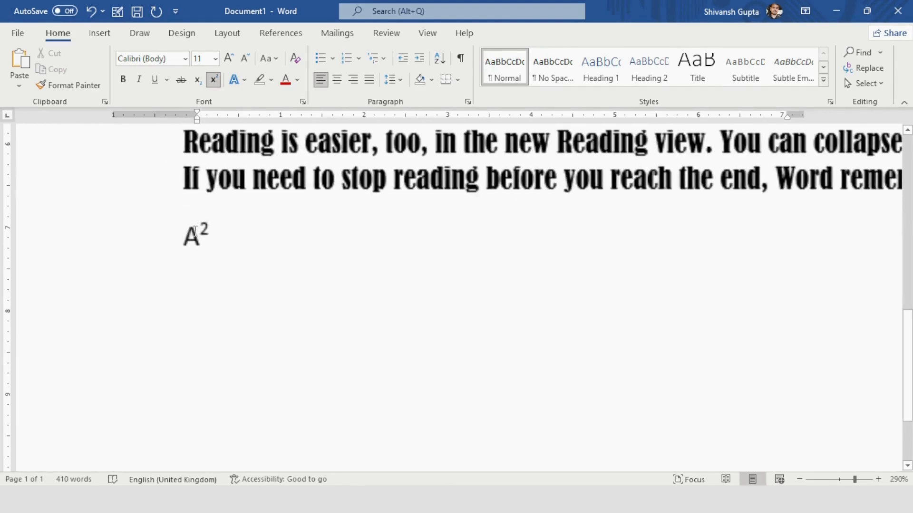
Delete the superscript 2 after the "A" and enter it again as superscript
drag(212, 230, 199, 230)
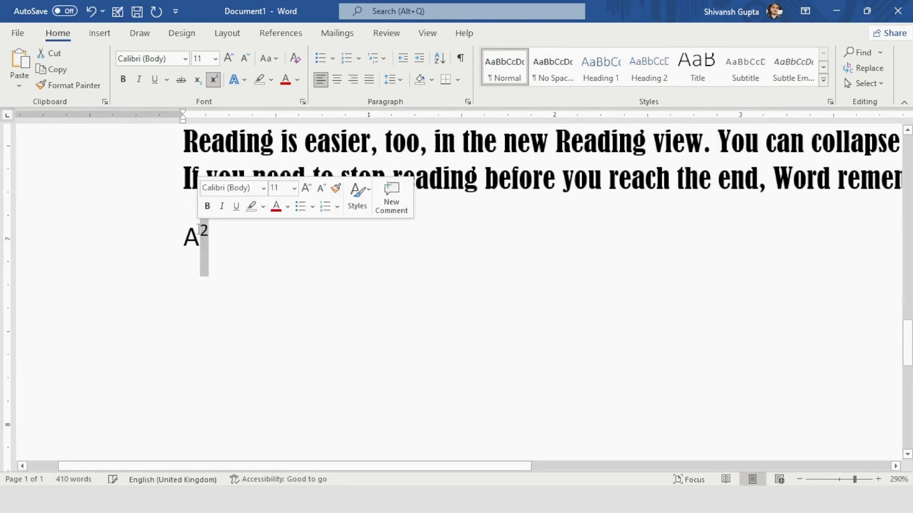
key(BackSpace)
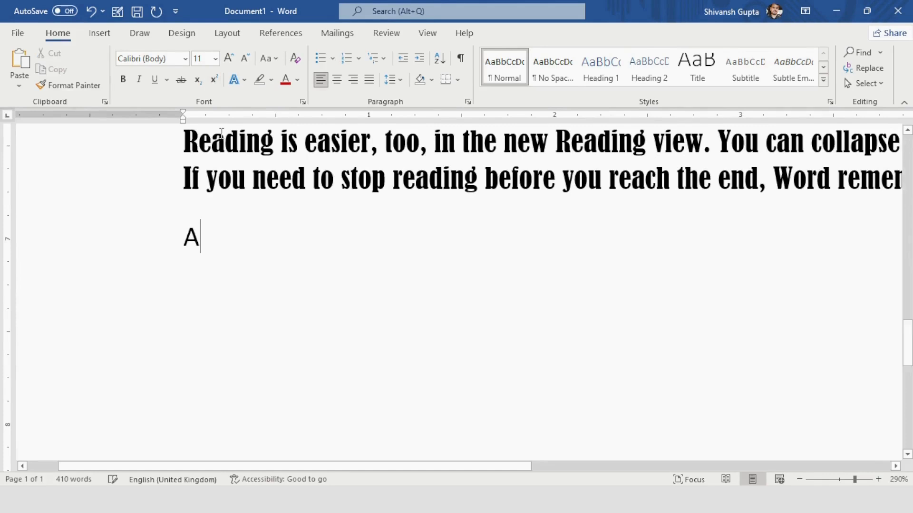
key(ctrl+shift+equal)
text(2)
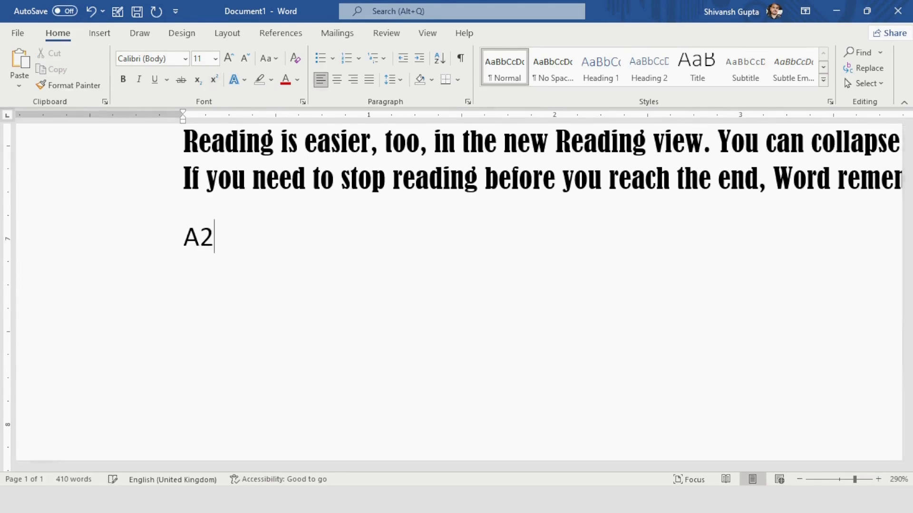
key(BackSpace)
click(212, 81)
text(2)
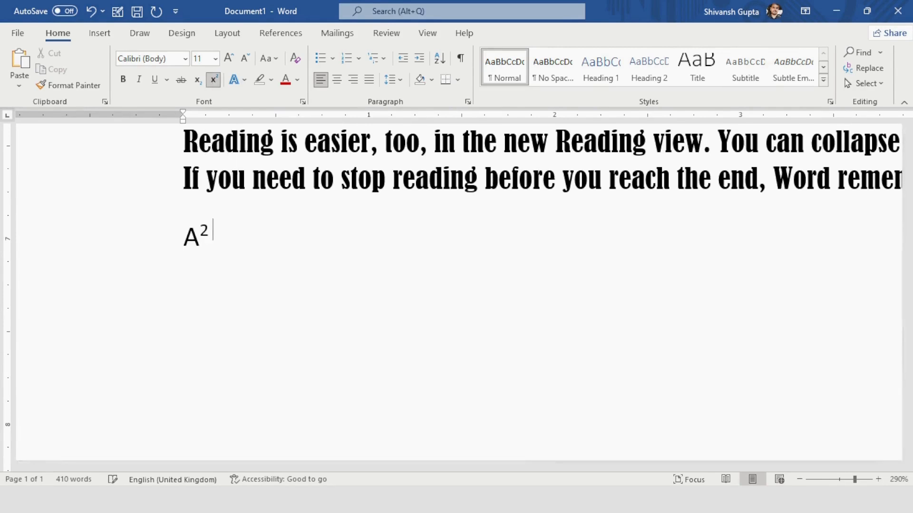
Extend the expression with "+ B" in normal text followed by a superscript 2
click(213, 83)
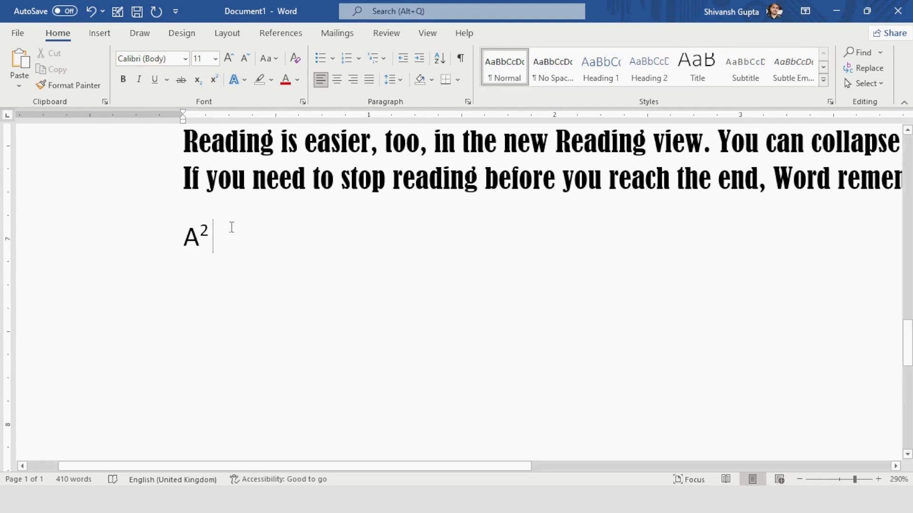
text(+ b)
key(BackSpace)
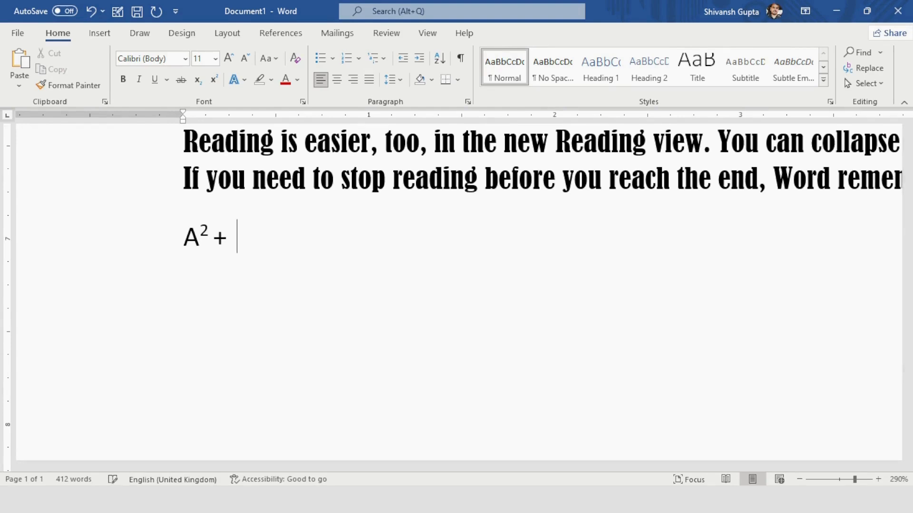
text(B)
click(214, 79)
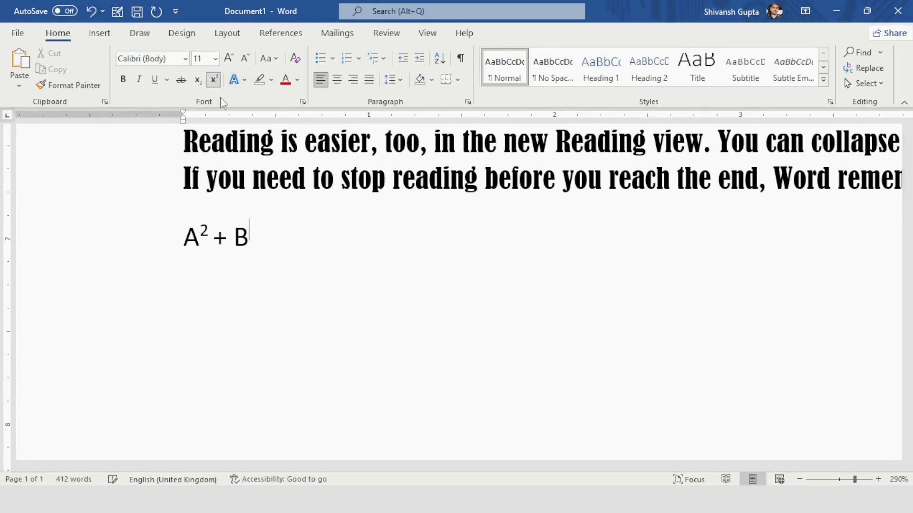
text(2)
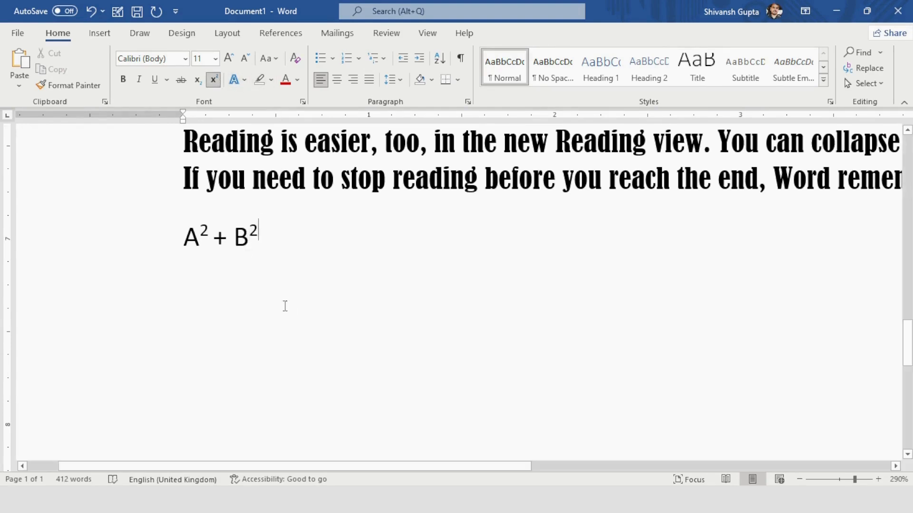
Replace the algebraic expression on the last line with the plain text "HNO3"
drag(259, 230, 184, 236)
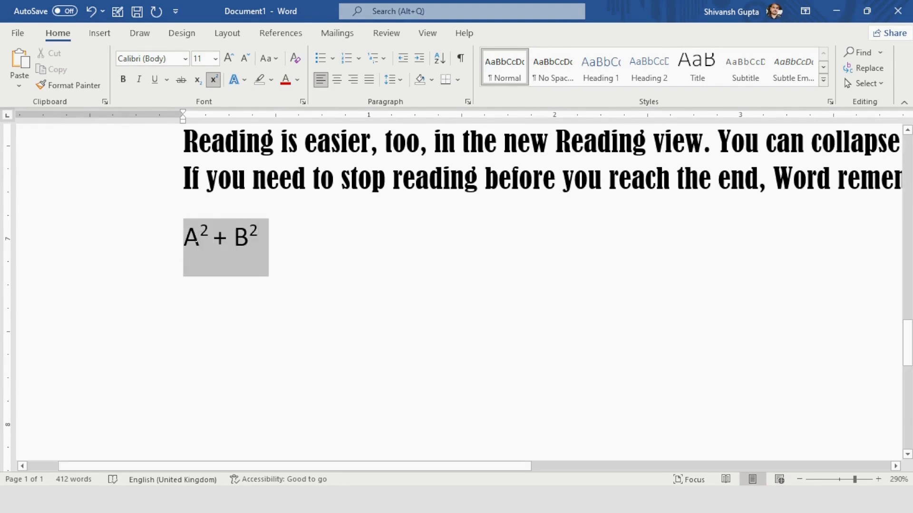
key(BackSpace)
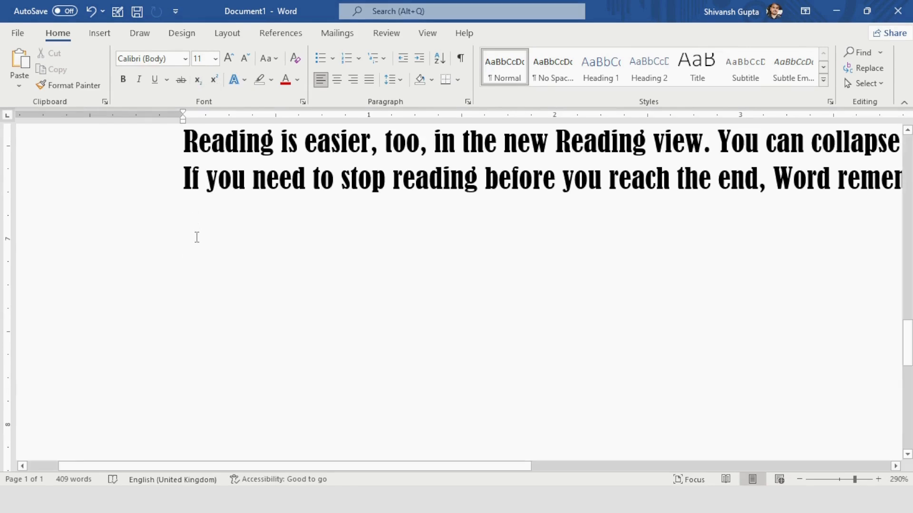
text(HNO)
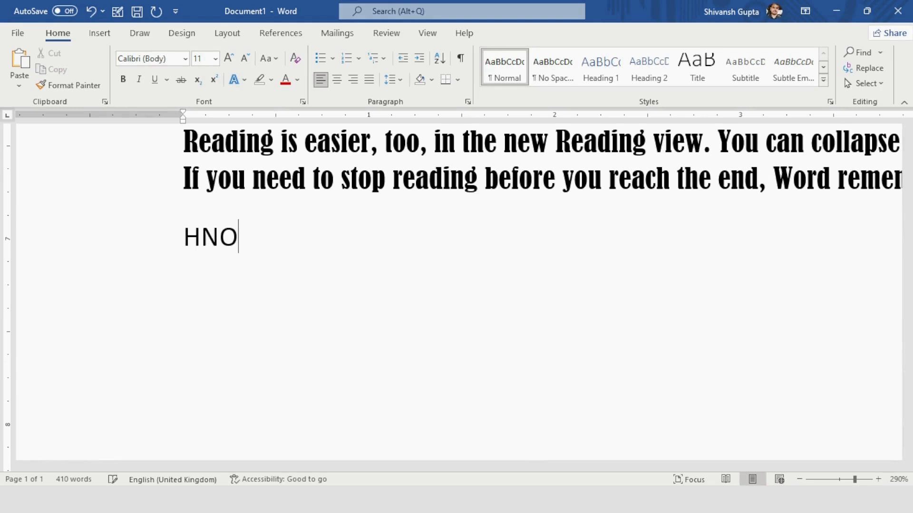
text(3)
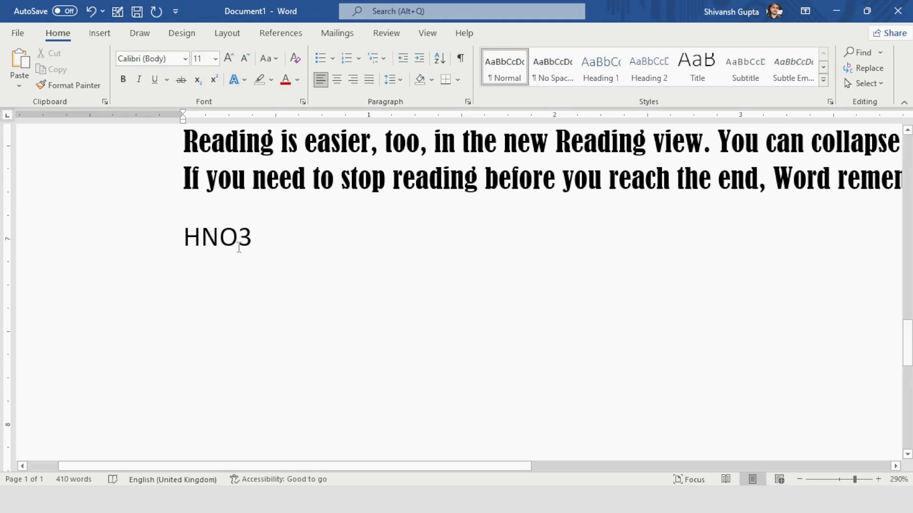
Replace the 3 at the end of the formula "HNO3" with a subscript 3
drag(253, 237, 239, 237)
key(BackSpace)
click(197, 80)
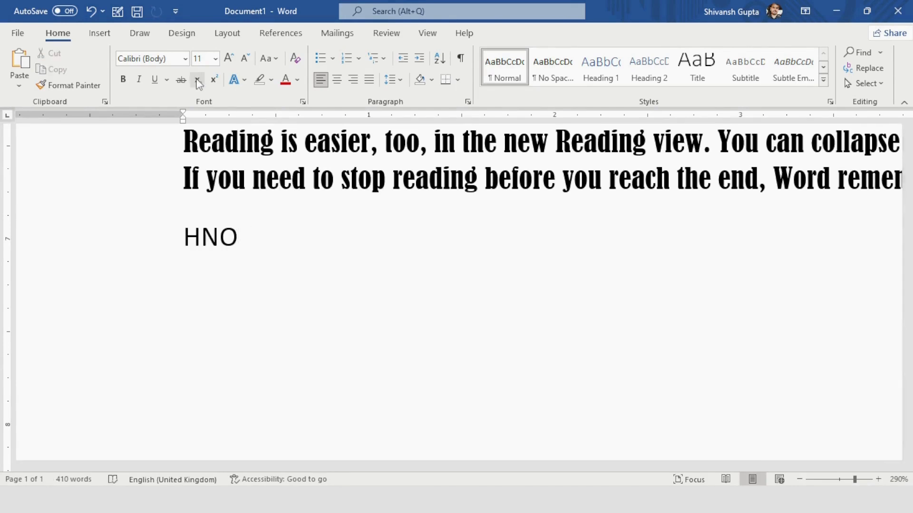
text(3)
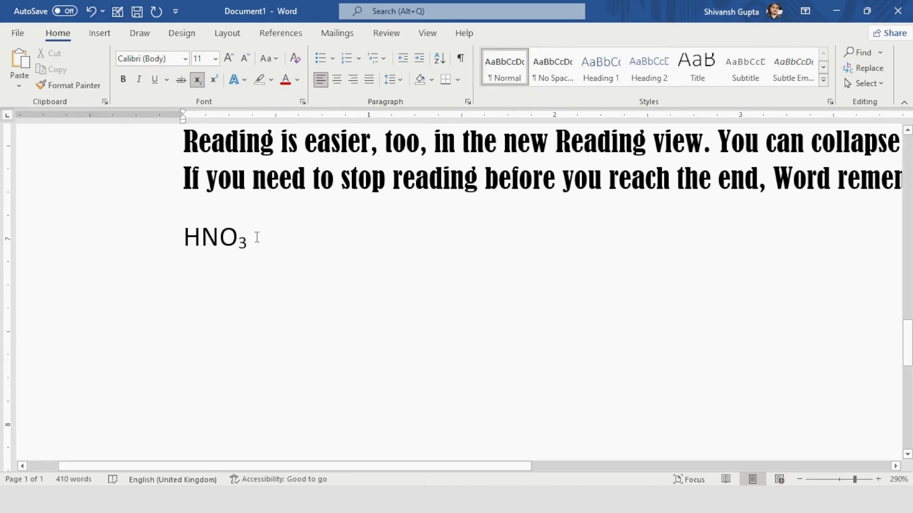
Review the formatting across the document, from the chapter heading through the body paragraphs to the chemical formula
scroll(255, 236, down, 5)
scroll(257, 236, down, 4)
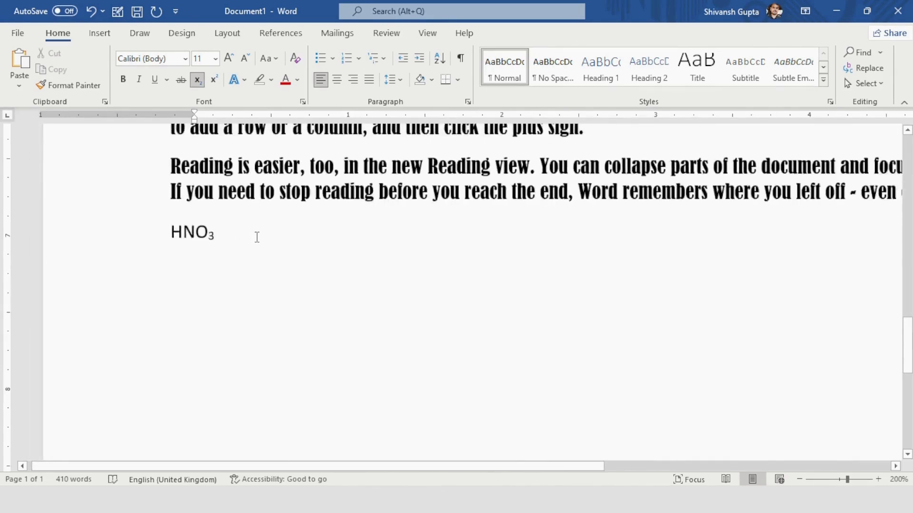
scroll(273, 253, up, 10)
scroll(276, 254, up, 8)
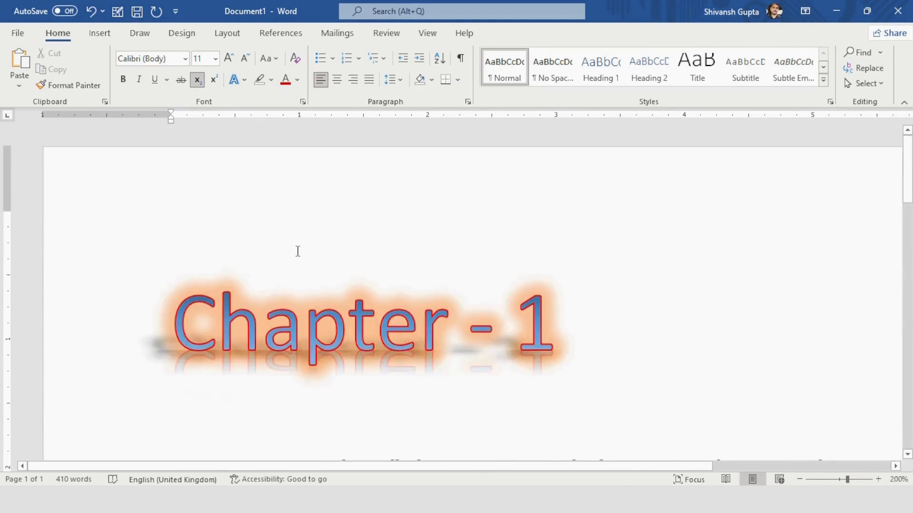
scroll(297, 251, down, 15)
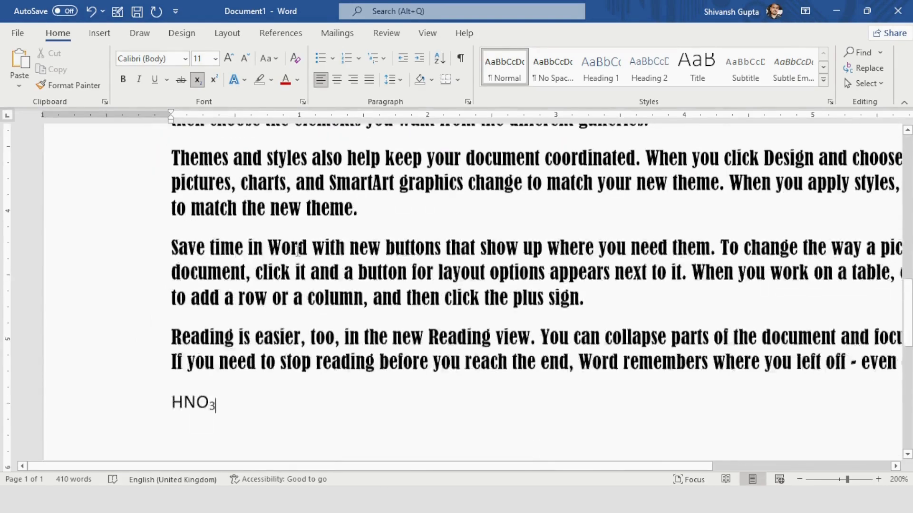
scroll(297, 251, up, 8)
scroll(297, 251, down, 4)
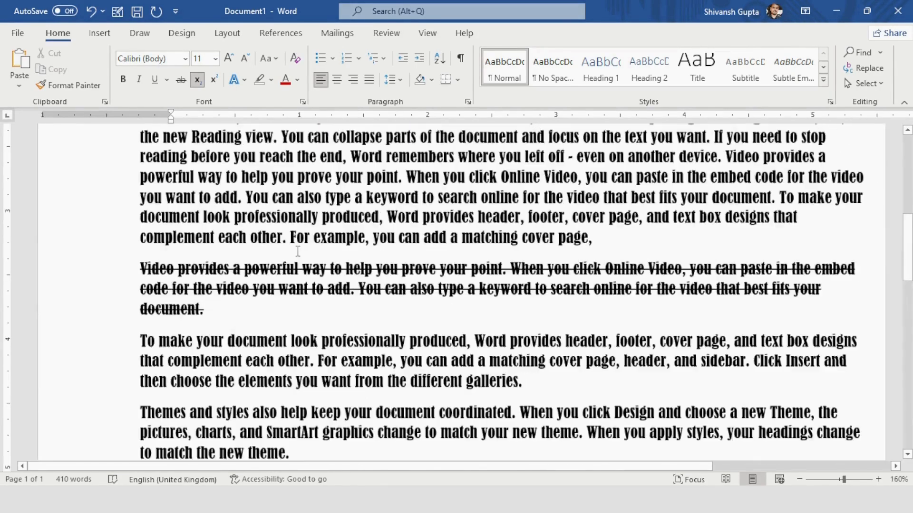
scroll(297, 251, up, 3)
scroll(308, 287, up, 1)
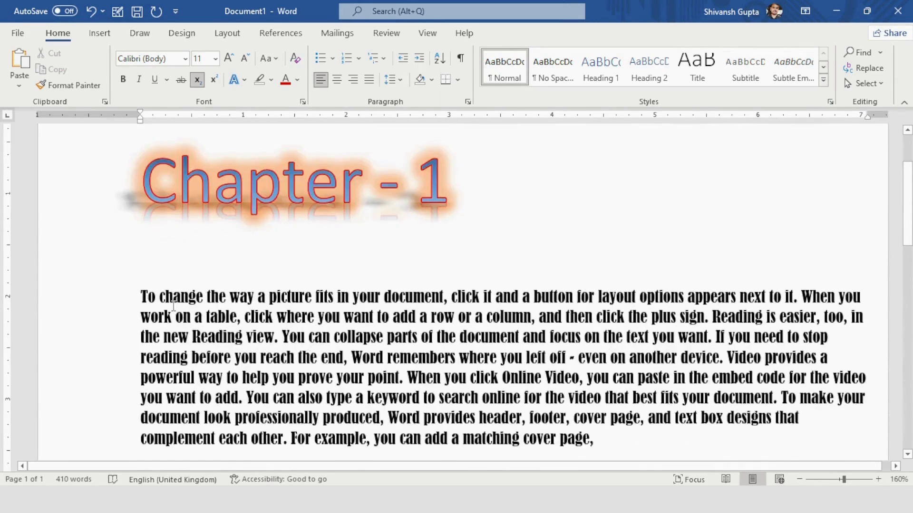
Set the font colour of the first body paragraph to red
scroll(599, 387, down, 1)
drag(599, 387, 141, 247)
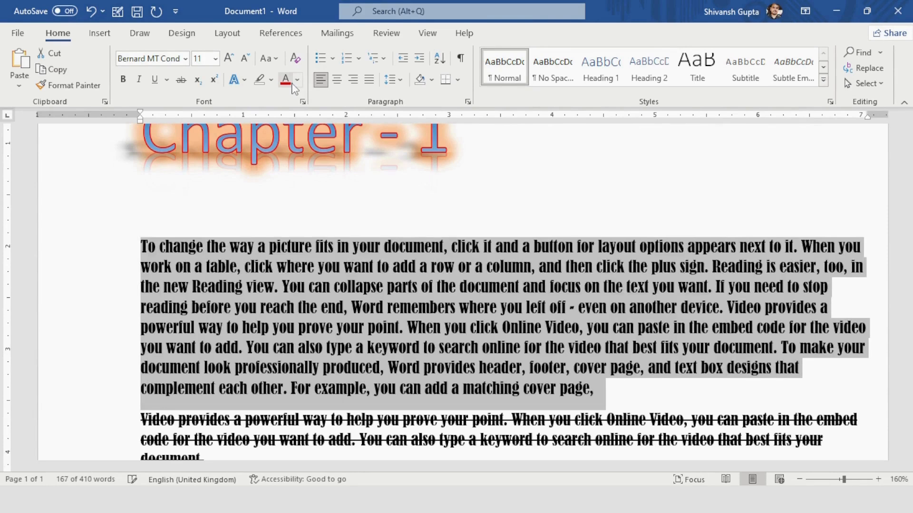
click(296, 80)
click(296, 226)
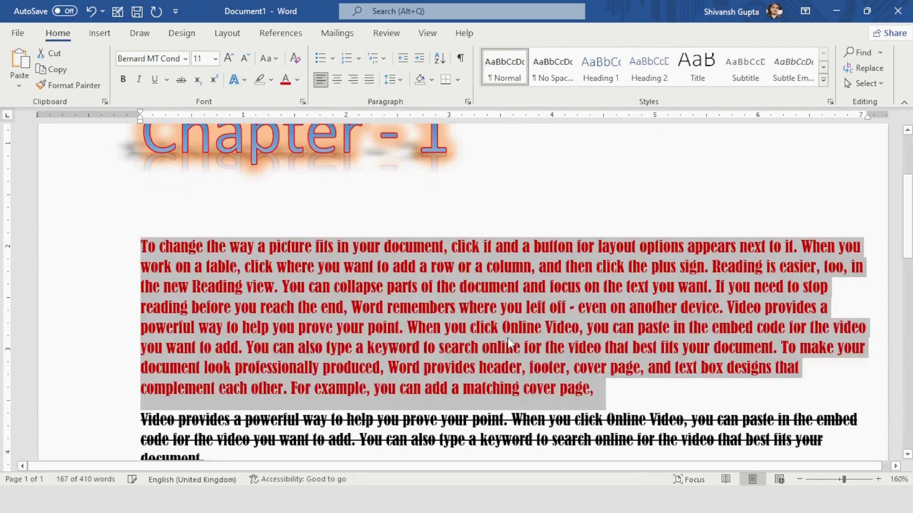
Highlight the whole first body paragraph in yellow
shift+click(195, 266)
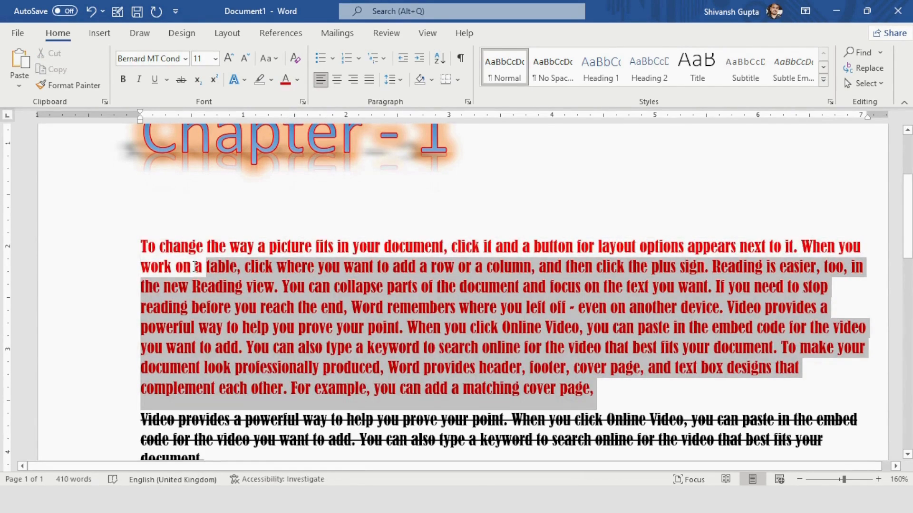
triple_click(195, 266)
click(272, 80)
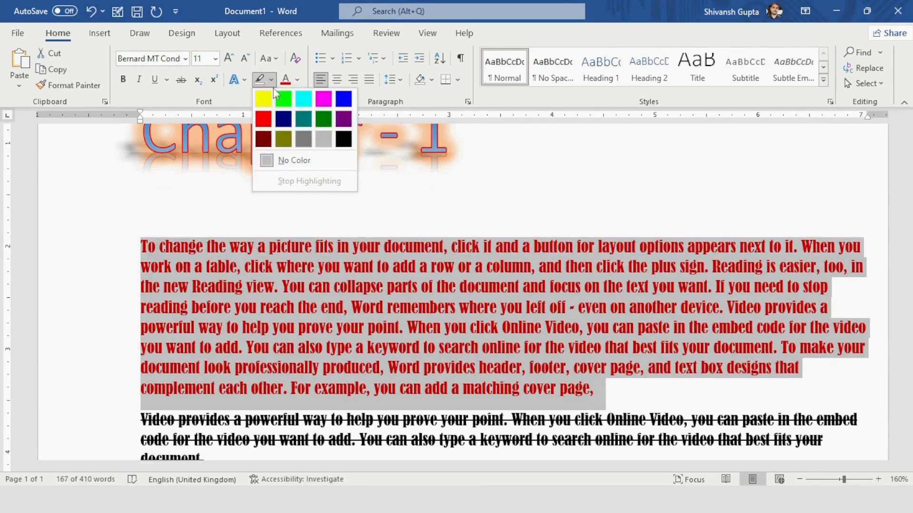
click(393, 437)
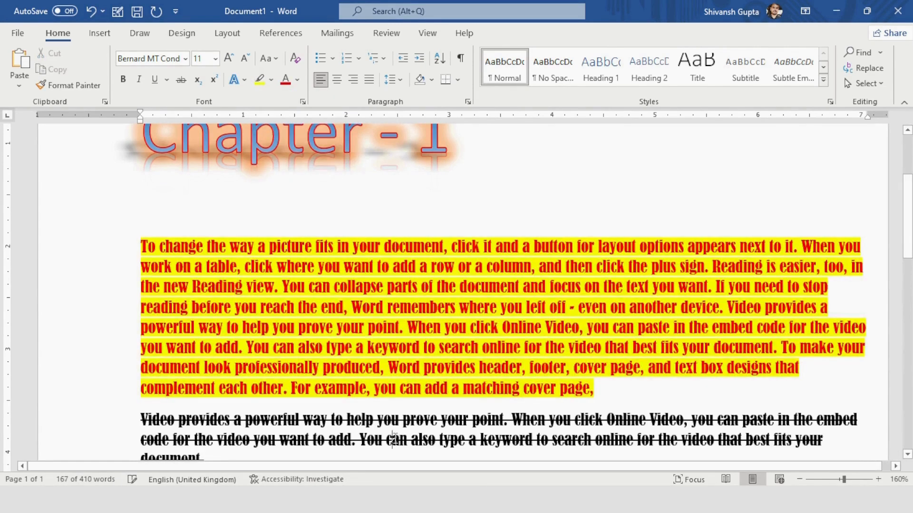
click(331, 204)
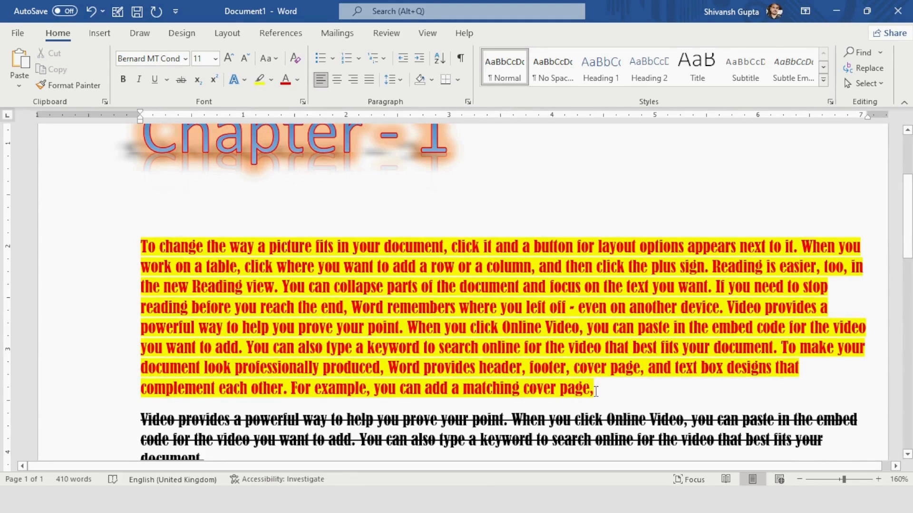
Clear all formatting from the first body paragraph
drag(596, 390, 143, 249)
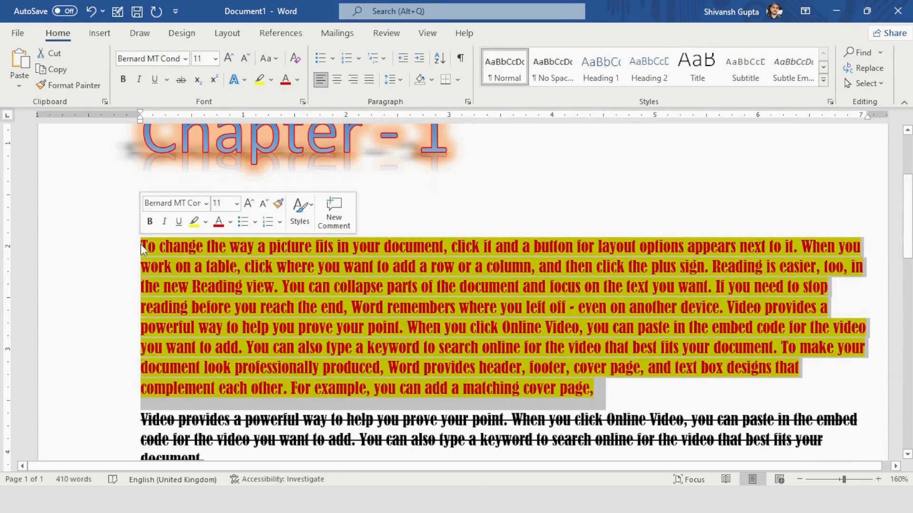
click(295, 58)
click(307, 330)
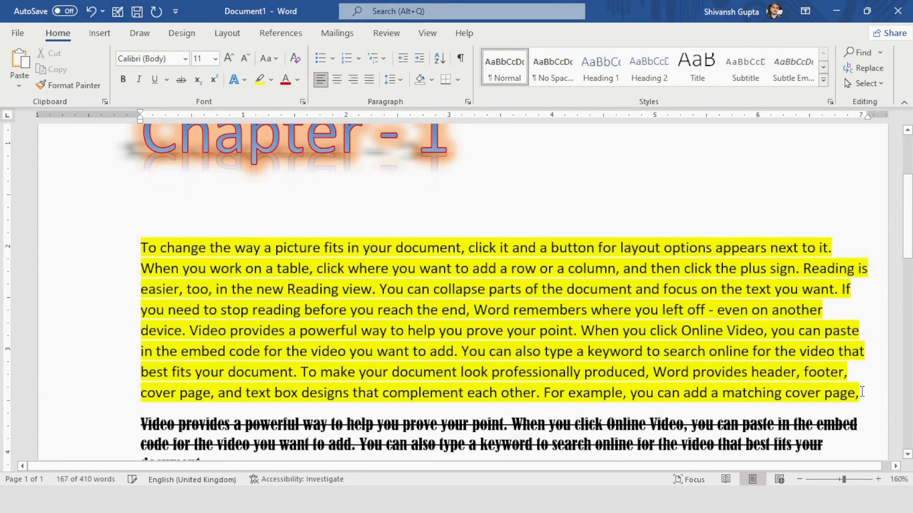
Remove the highlight from the first body paragraph by setting it to No Color
mouse_move(862, 392)
mouse_down()
mouse_move(134, 270)
mouse_move(239, 151)
mouse_up()
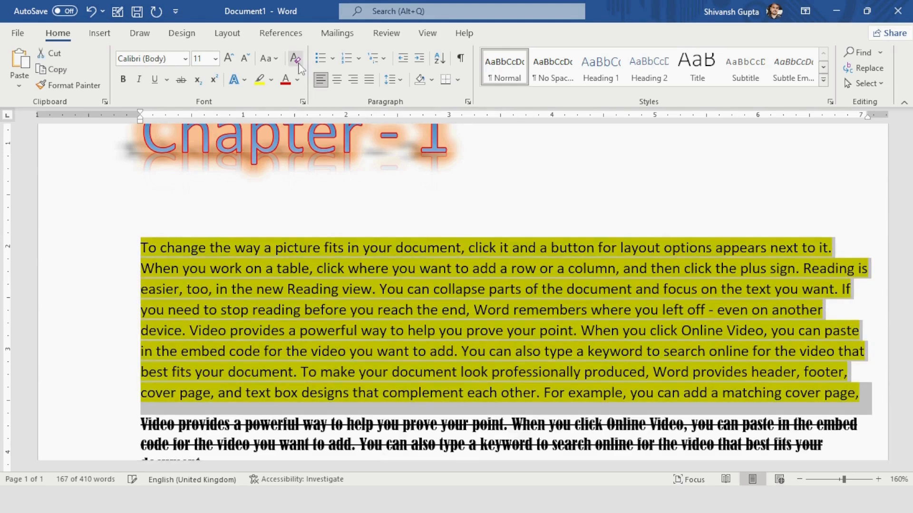
click(272, 81)
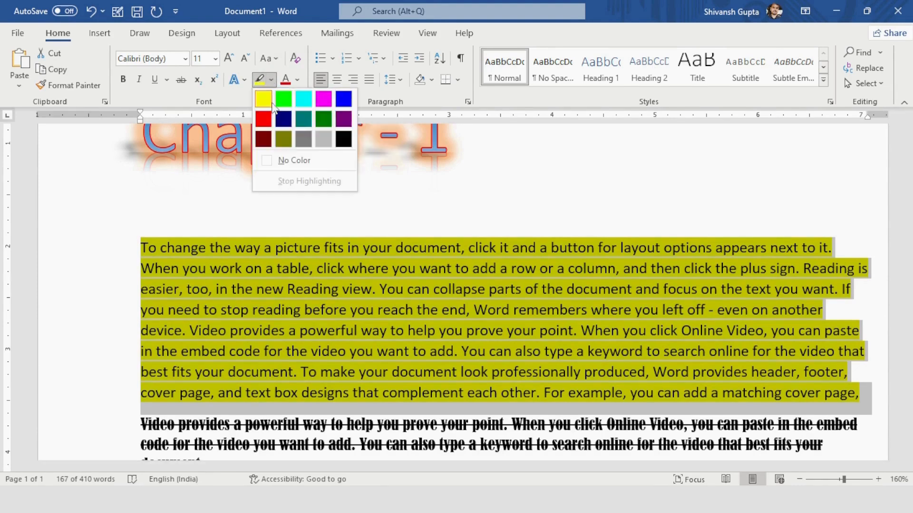
click(274, 161)
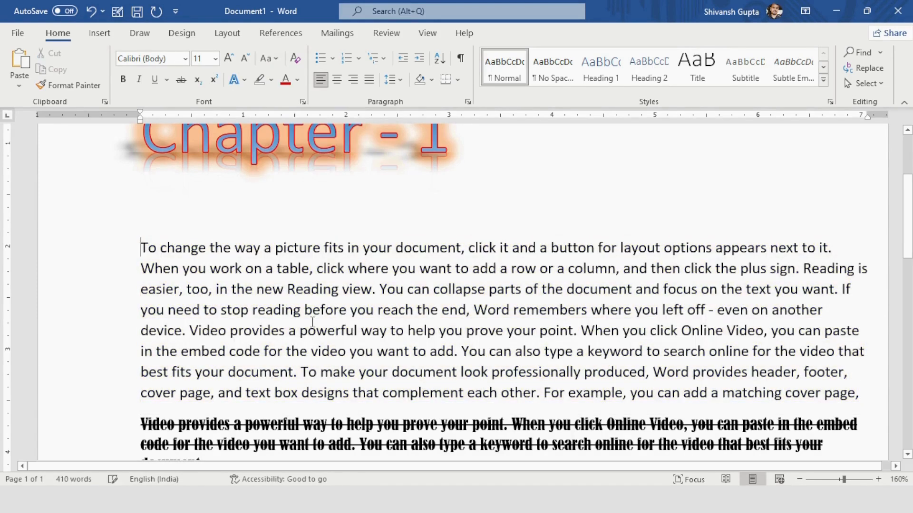
click(314, 323)
drag(863, 393, 140, 248)
click(188, 272)
scroll(317, 295, down, 2)
scroll(317, 294, up, 4)
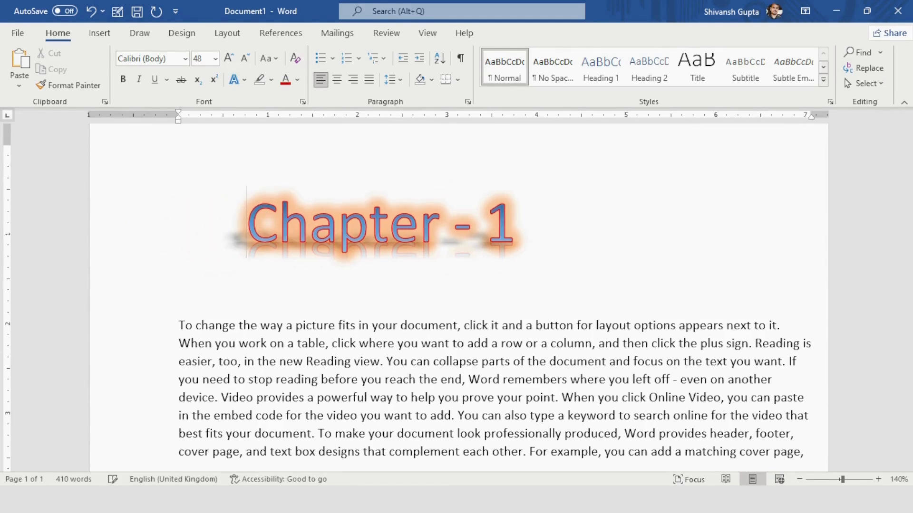
Delete the leading spaces in front of the "Chapter - 1" heading so it starts at the margin
key(BackSpace)
key(BackSpace)
key(BackSpace)
key(BackSpace)
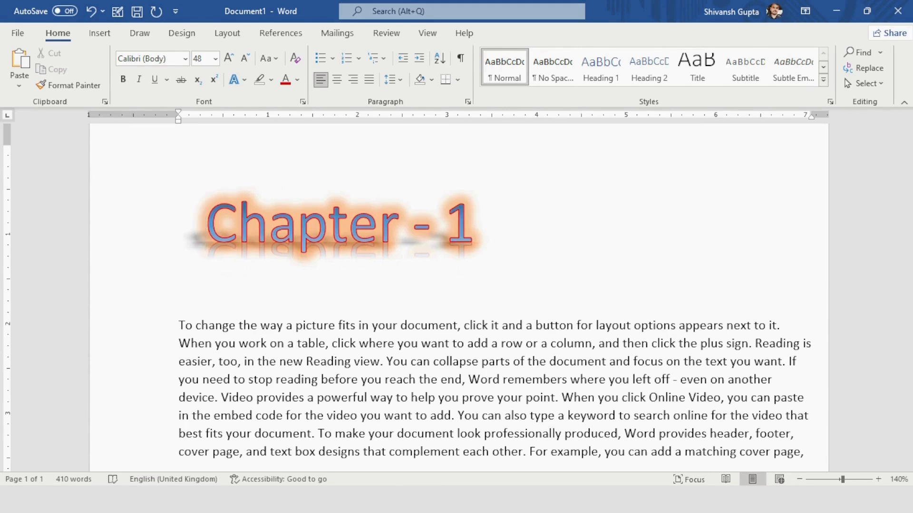
key(BackSpace)
key(BackSpace)
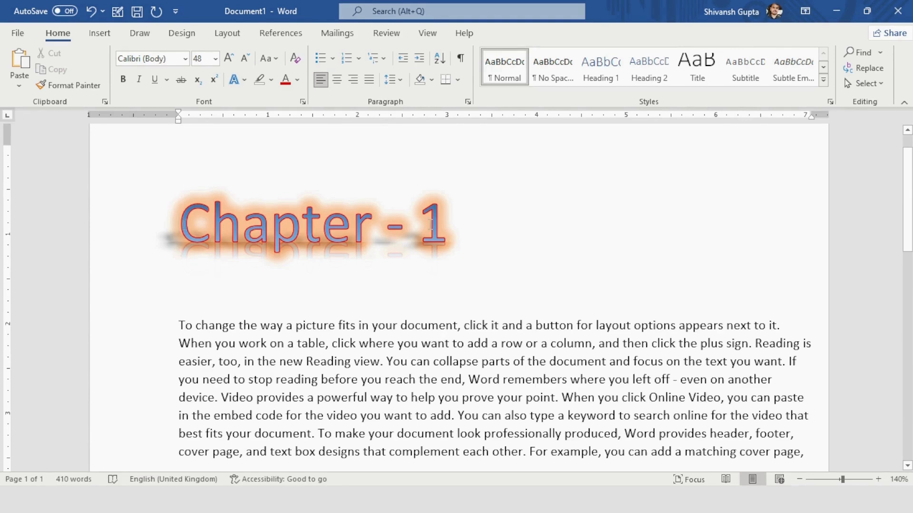
Try right and left alignment on the "Chapter - 1" heading and leave it centred
click(338, 79)
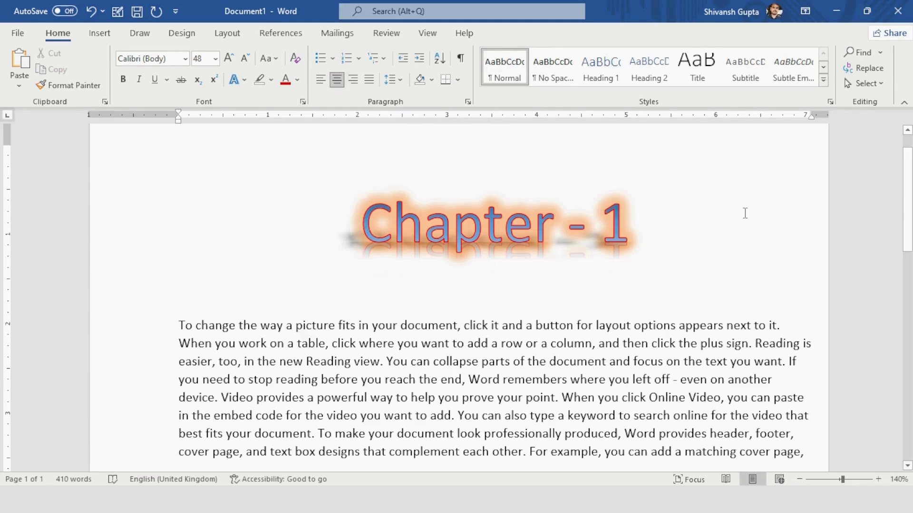
click(353, 81)
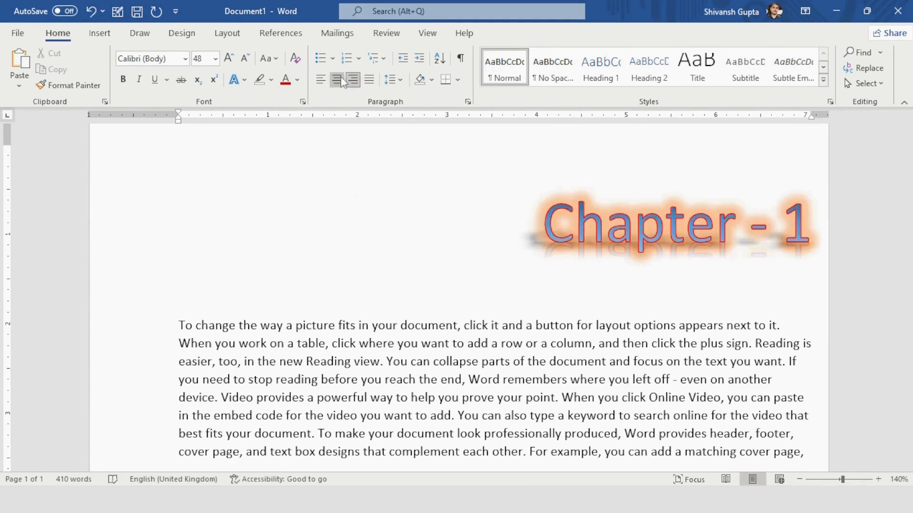
click(337, 79)
click(321, 80)
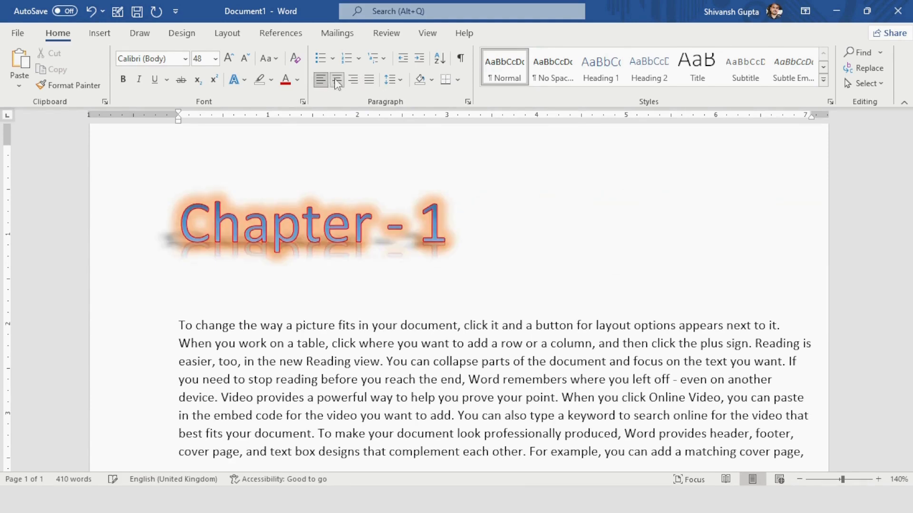
click(336, 79)
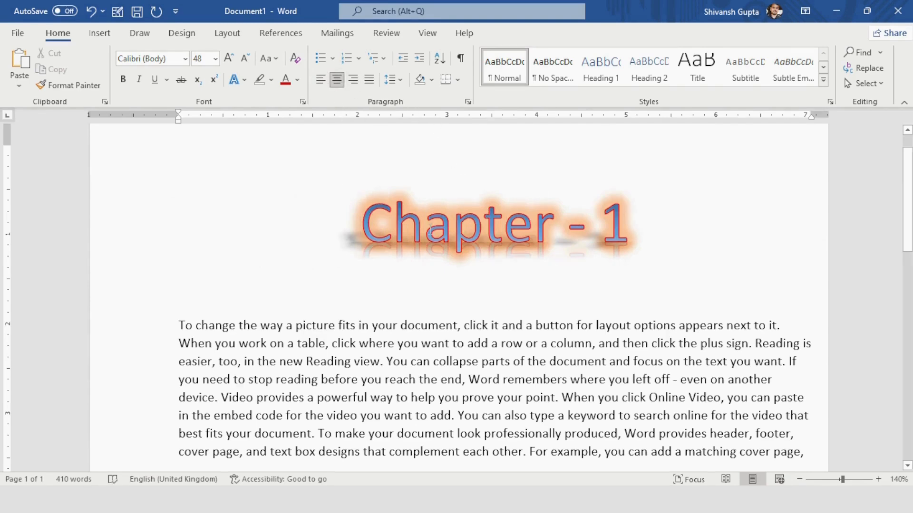
Justify all text below the chapter heading, leaving the heading itself out of the selection
scroll(426, 227, down, 2)
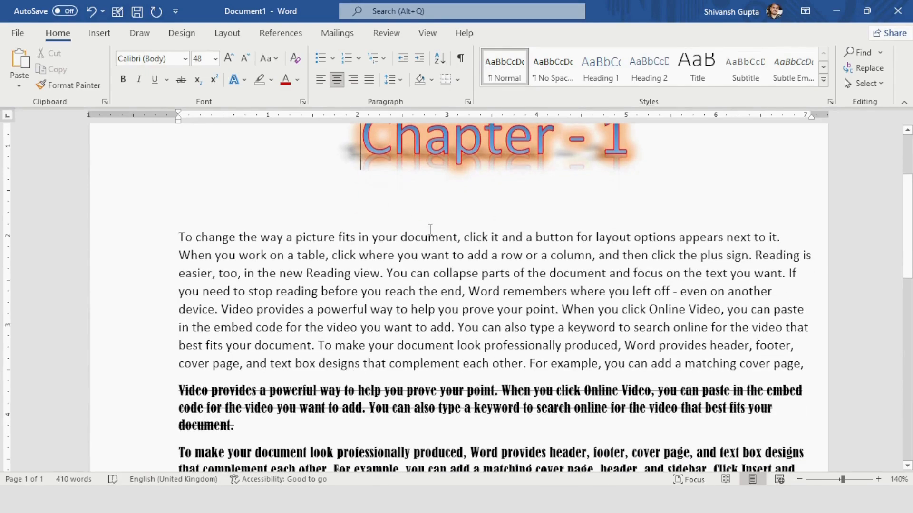
scroll(430, 229, down, 3)
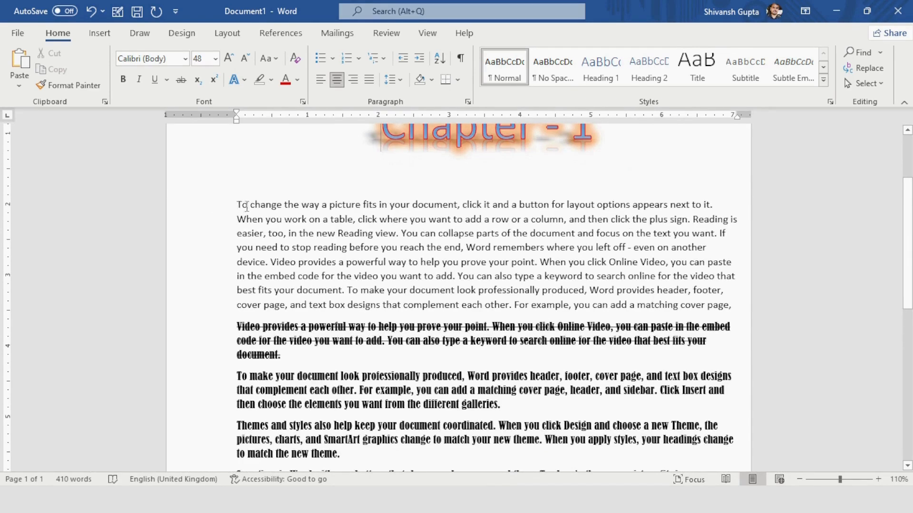
ctrl+scroll(649, 202, up, 3)
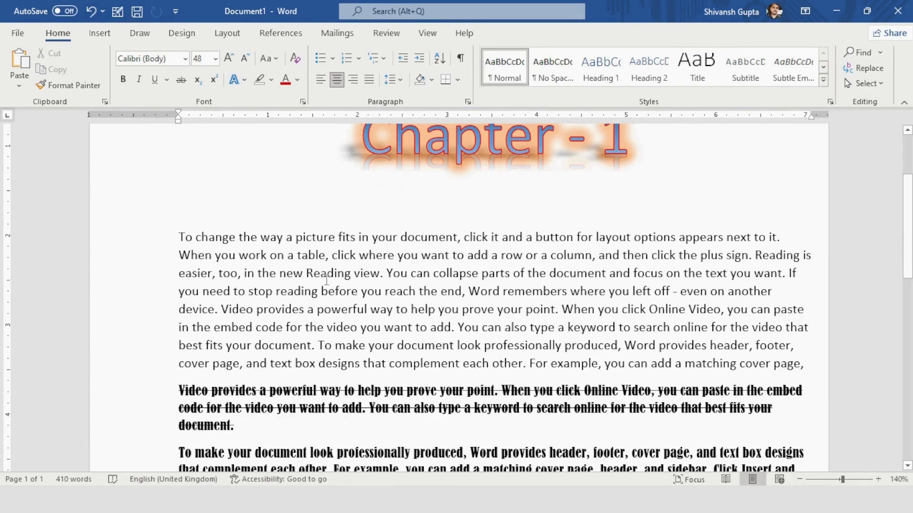
drag(179, 236, 704, 228)
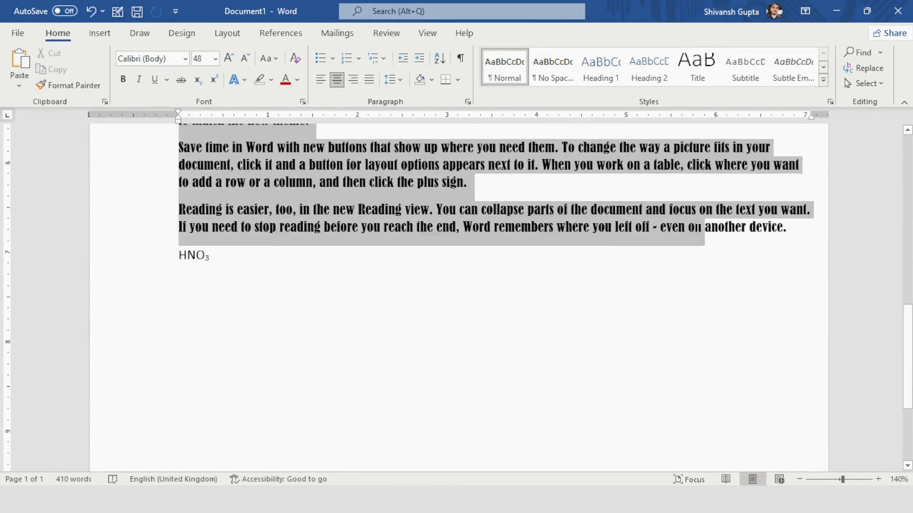
key(ctrl+a)
scroll(495, 327, up, 5)
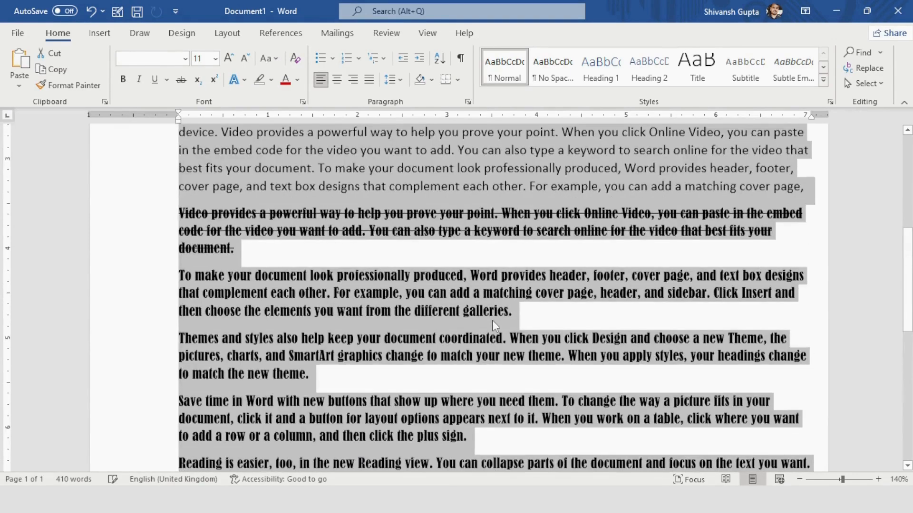
scroll(494, 326, up, 5)
scroll(475, 313, down, 1)
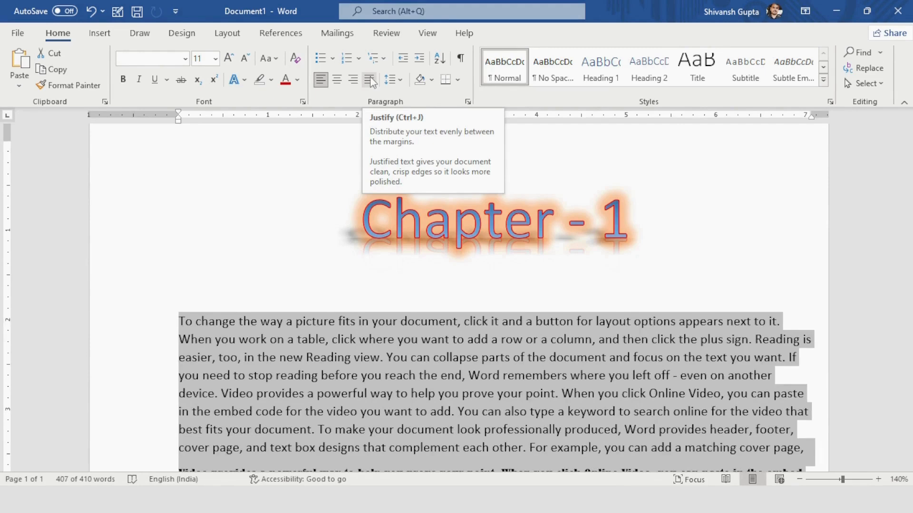
click(370, 80)
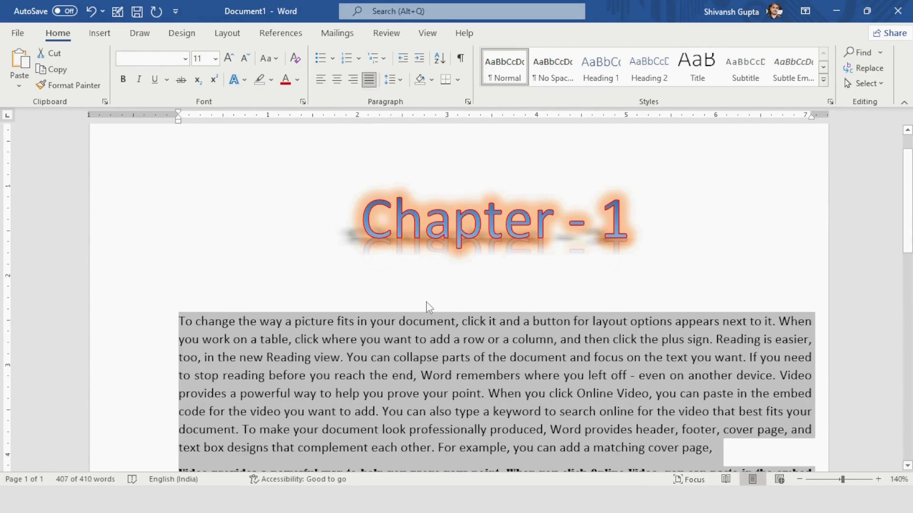
scroll(426, 308, down, 2)
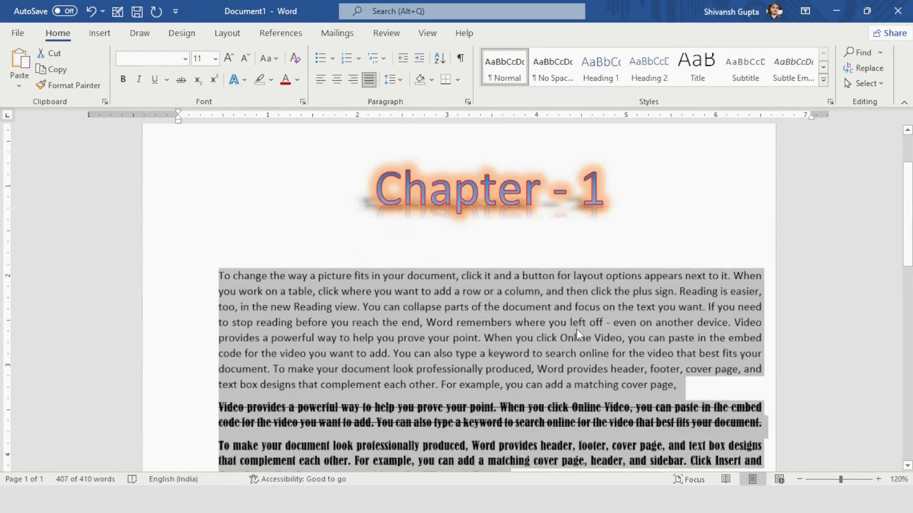
click(759, 275)
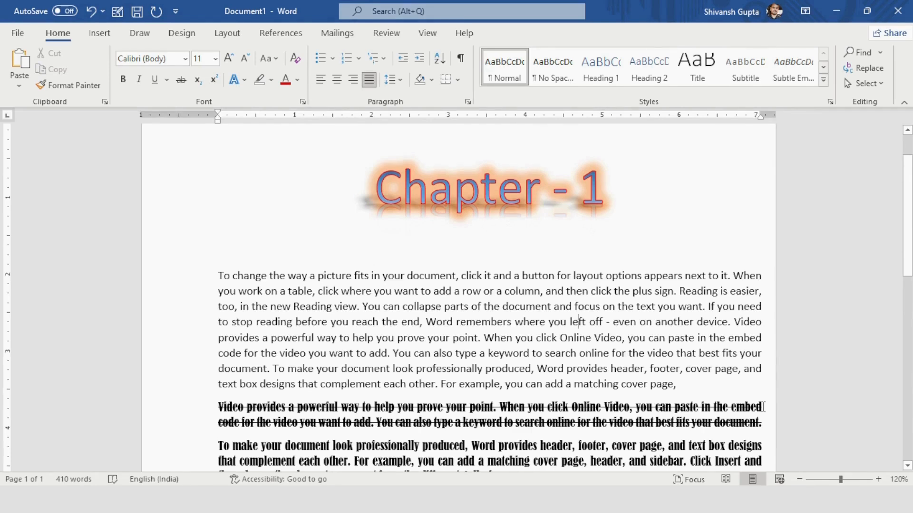
Arrange the body paragraphs between the chapter heading and the chemical formula in two columns
scroll(763, 406, down, 3)
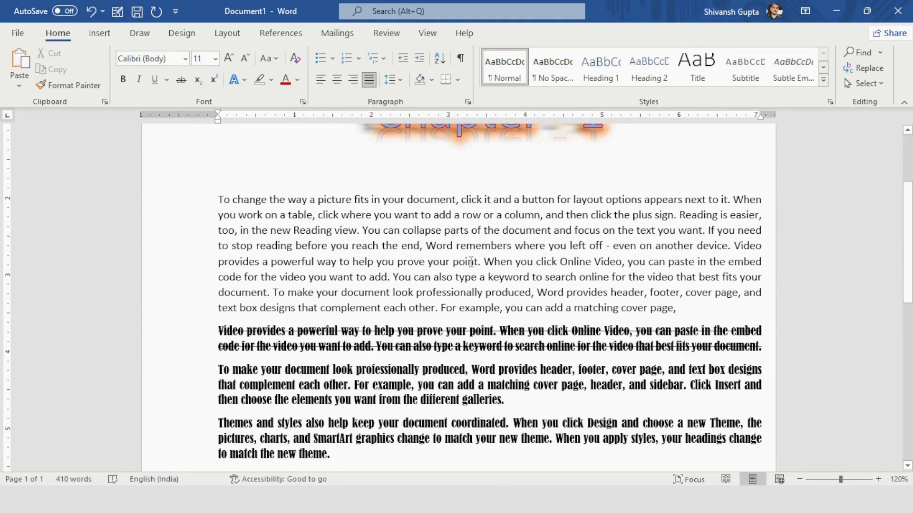
scroll(427, 255, up, 3)
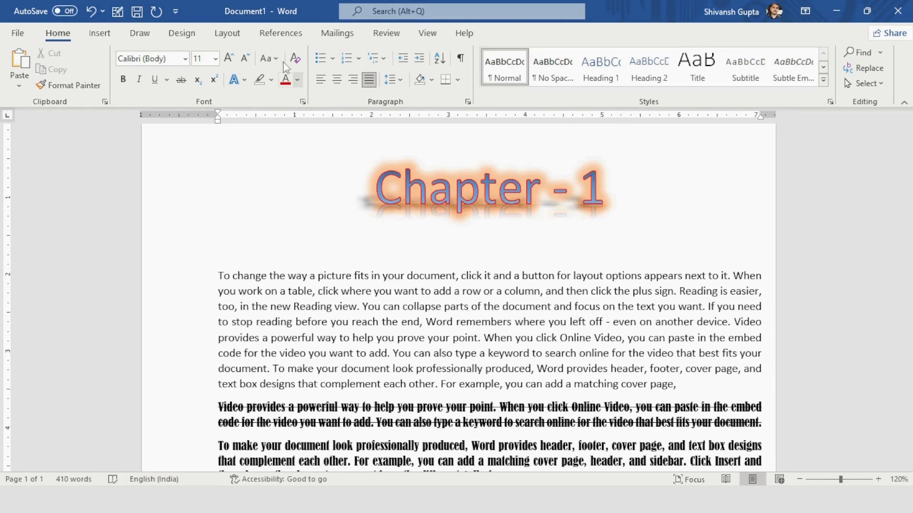
click(230, 36)
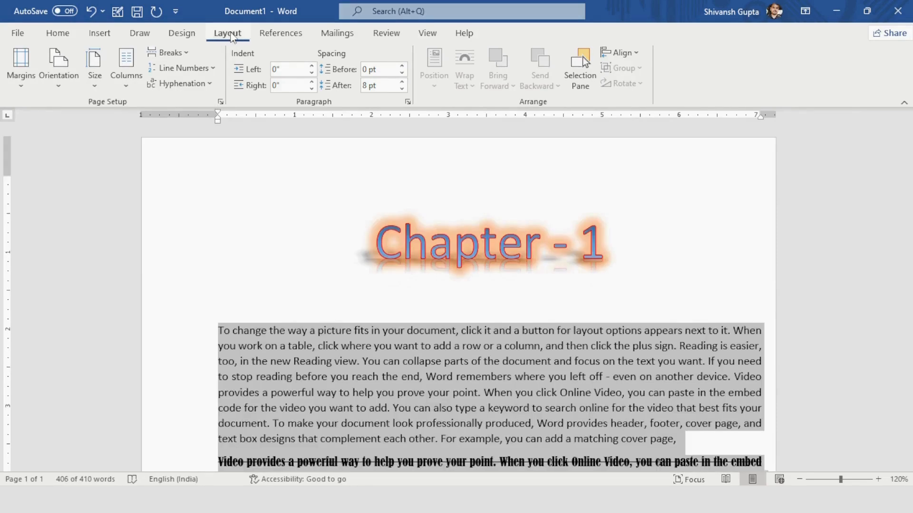
click(126, 67)
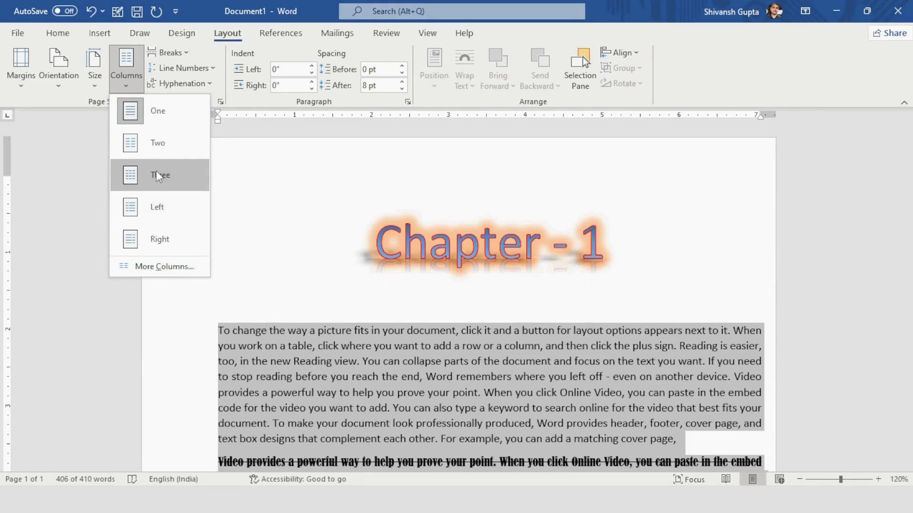
click(159, 175)
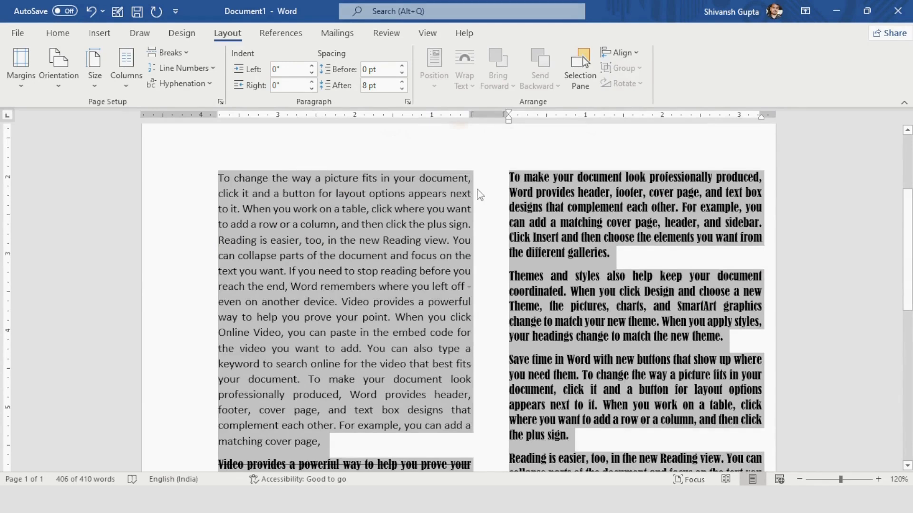
scroll(480, 195, down, 1)
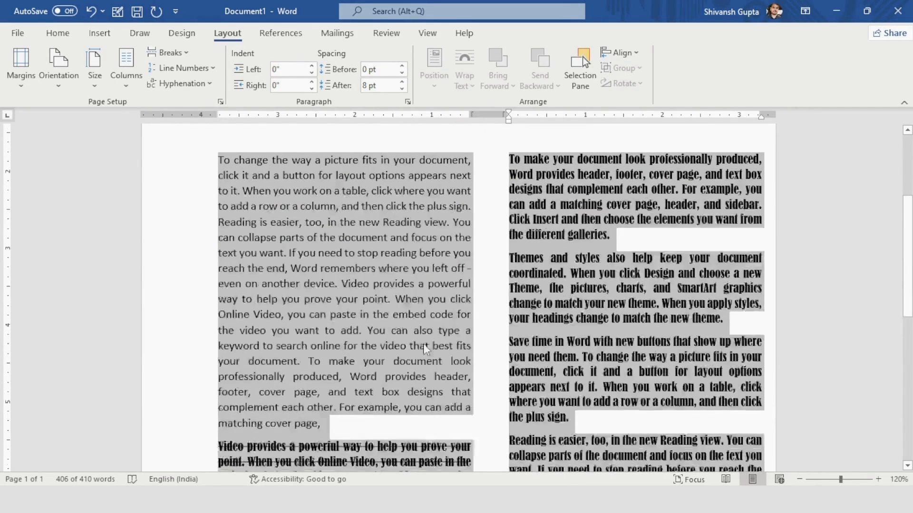
click(437, 261)
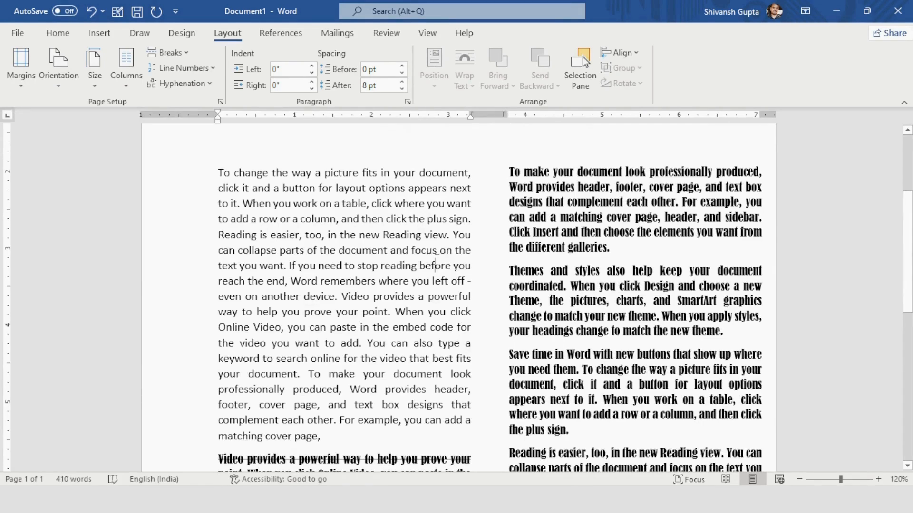
scroll(430, 286, up, 2)
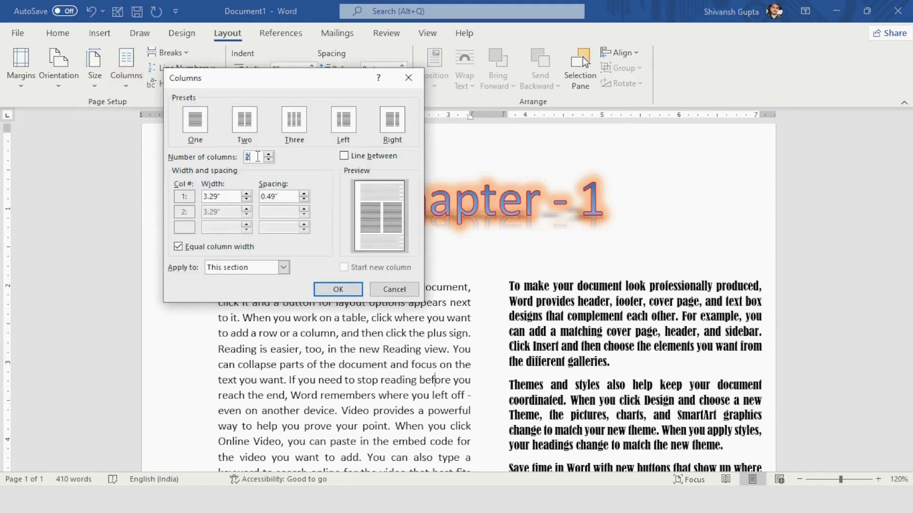
click(257, 157)
double_click(257, 156)
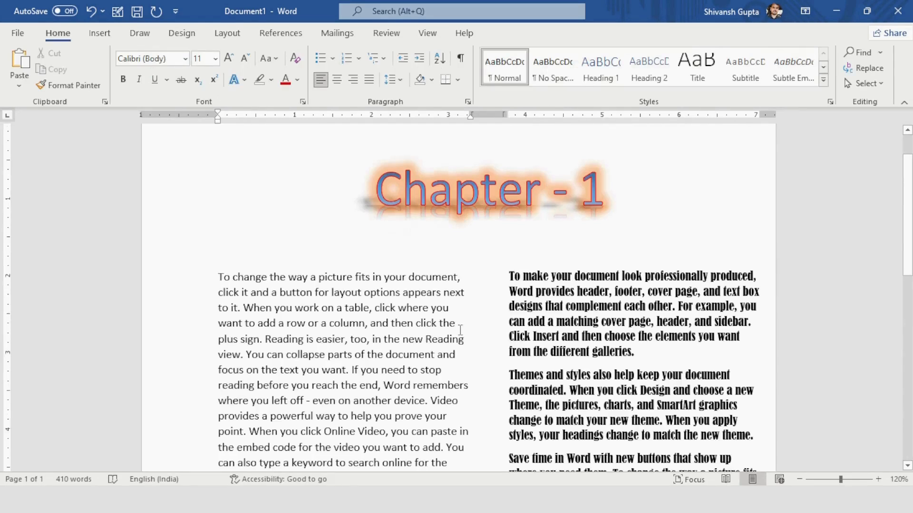
Add a bulleted list below the HNO3 formula with the items Paste, Cut and Copy
scroll(415, 296, down, 4)
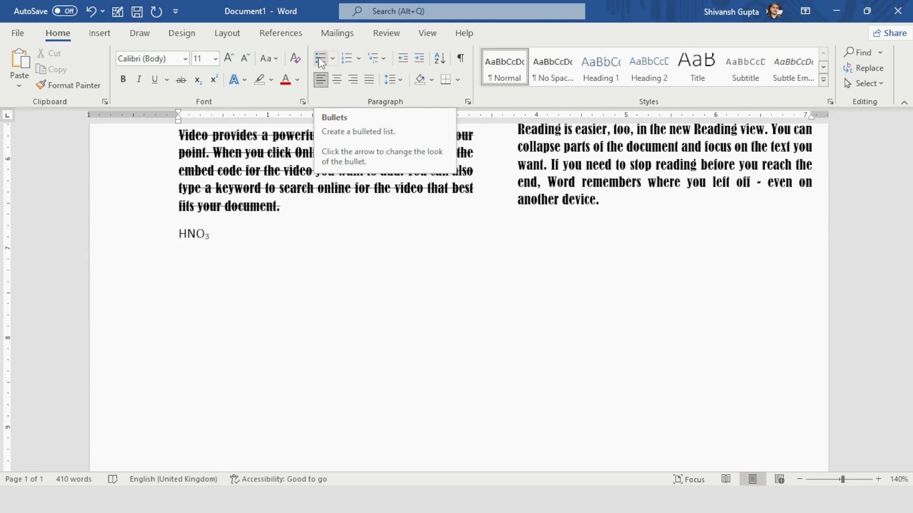
click(320, 58)
scroll(108, 351, up, 2)
text(Pas)
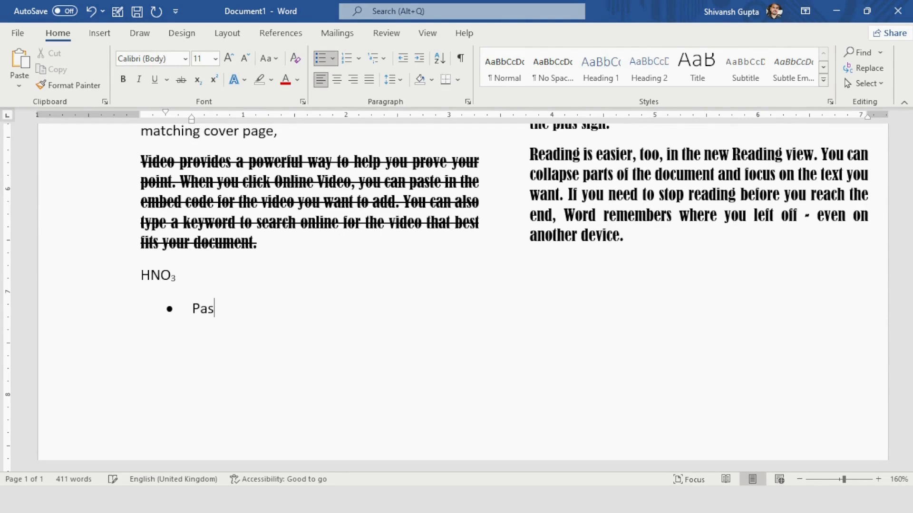
text(te)
key(Return)
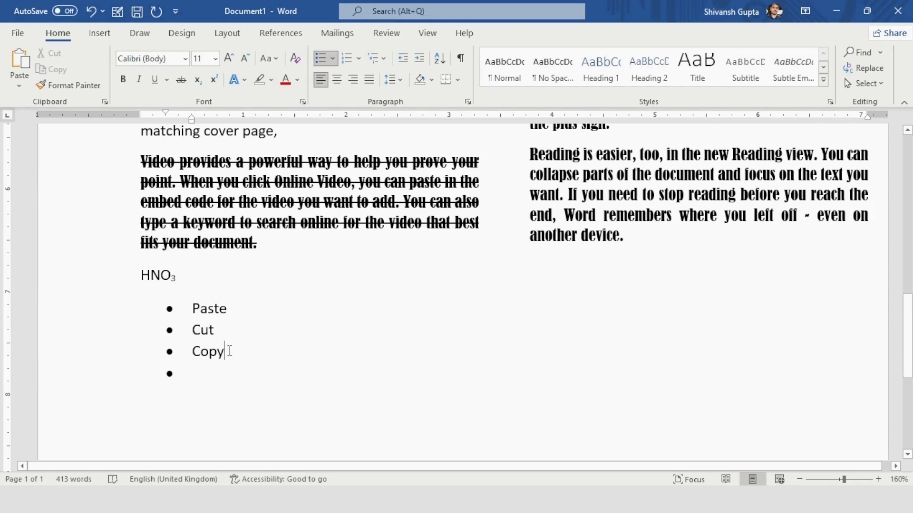
click(322, 61)
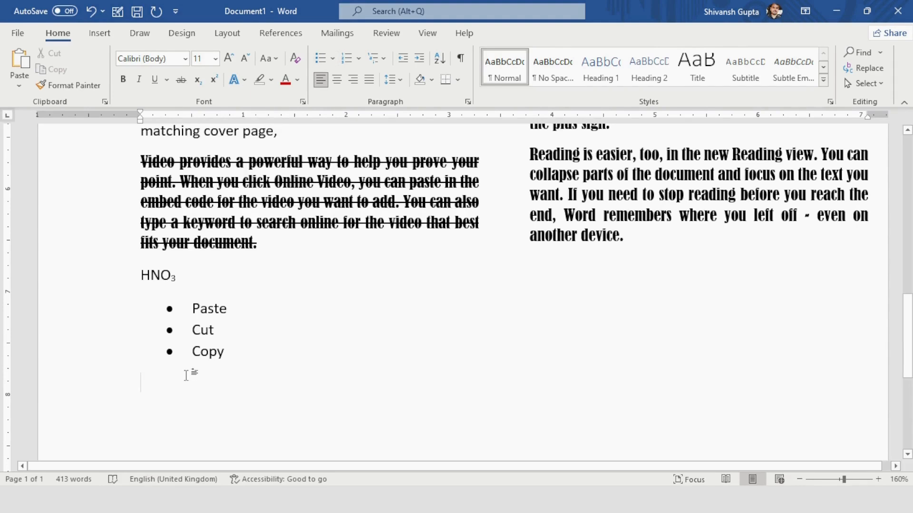
key(ctrl+z)
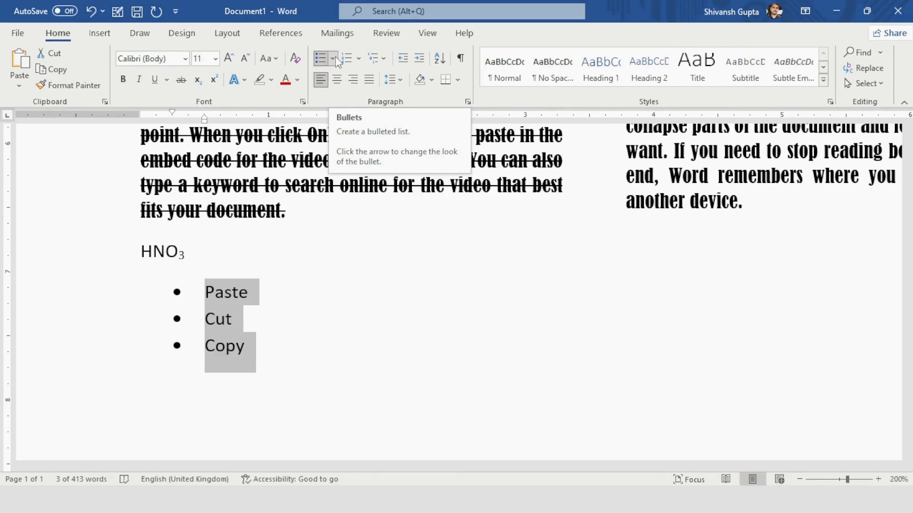
Try arrow bullets and 1. 2. 3. numbering on the Paste, Cut and Copy list, leaving it lettered A., B., C
click(333, 58)
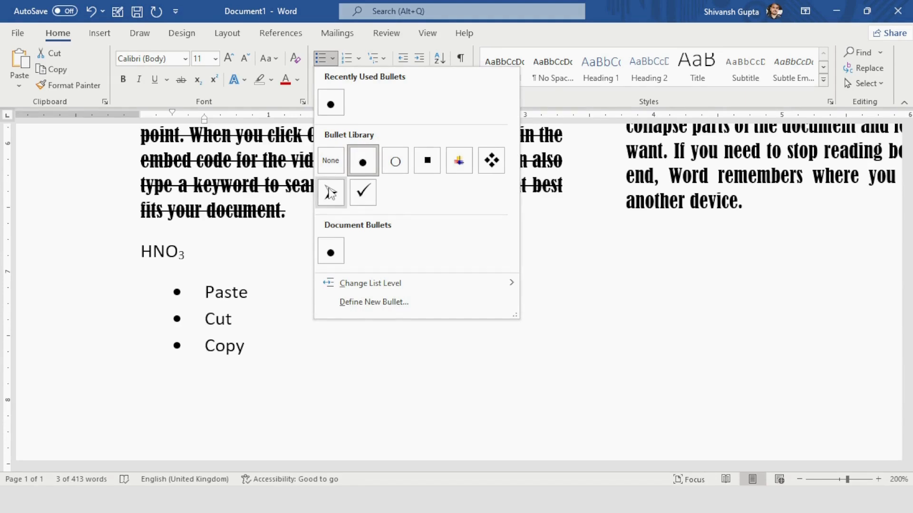
click(331, 193)
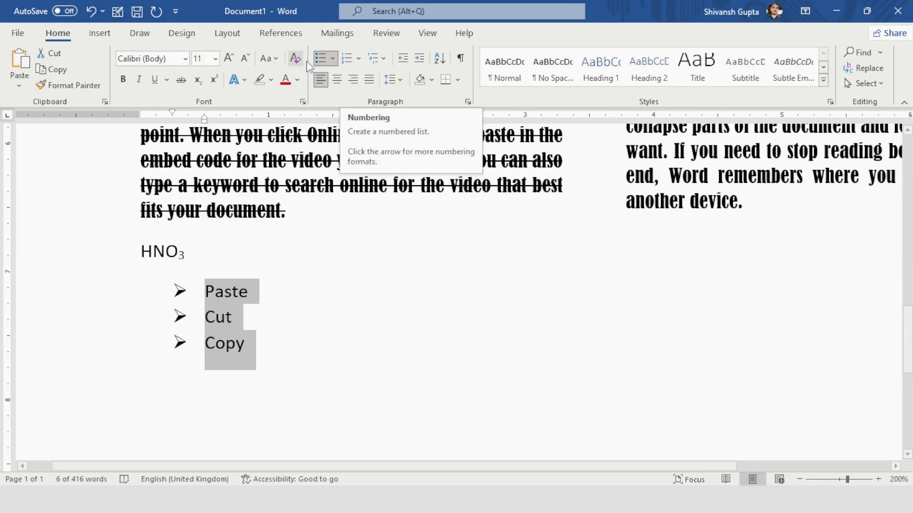
click(346, 58)
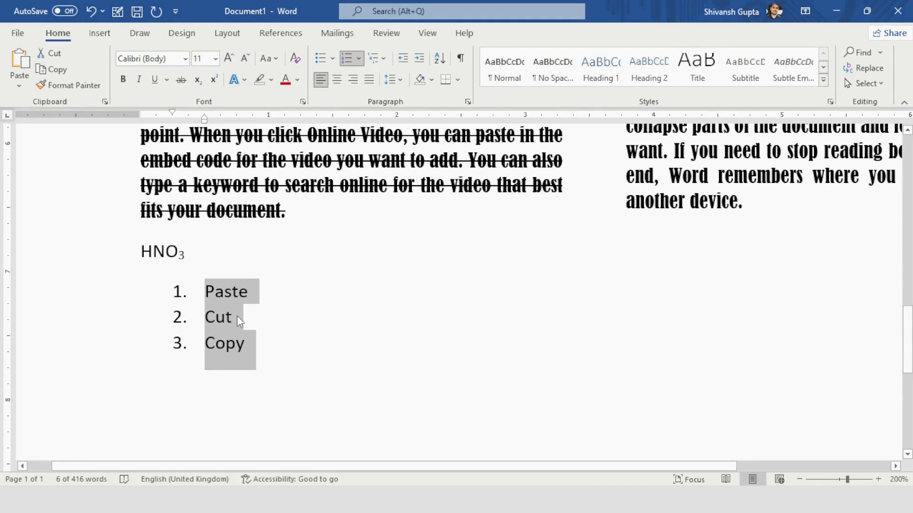
click(359, 58)
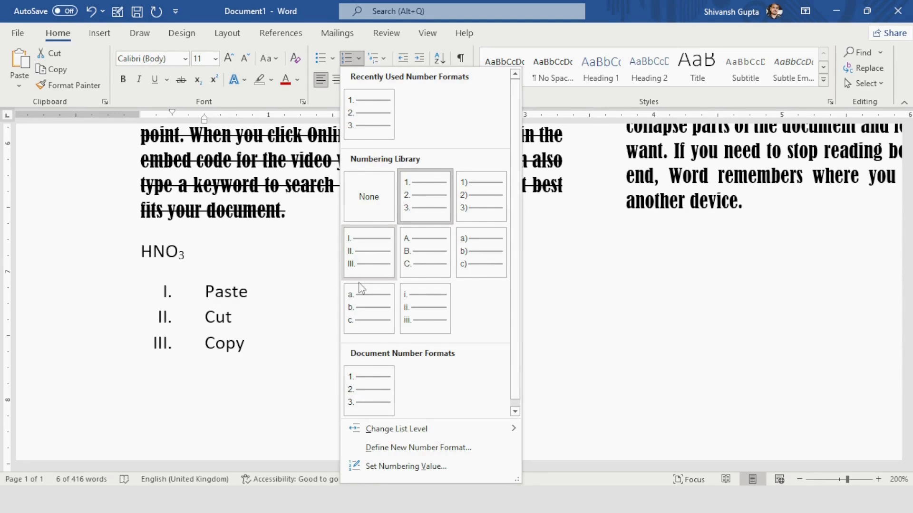
click(424, 253)
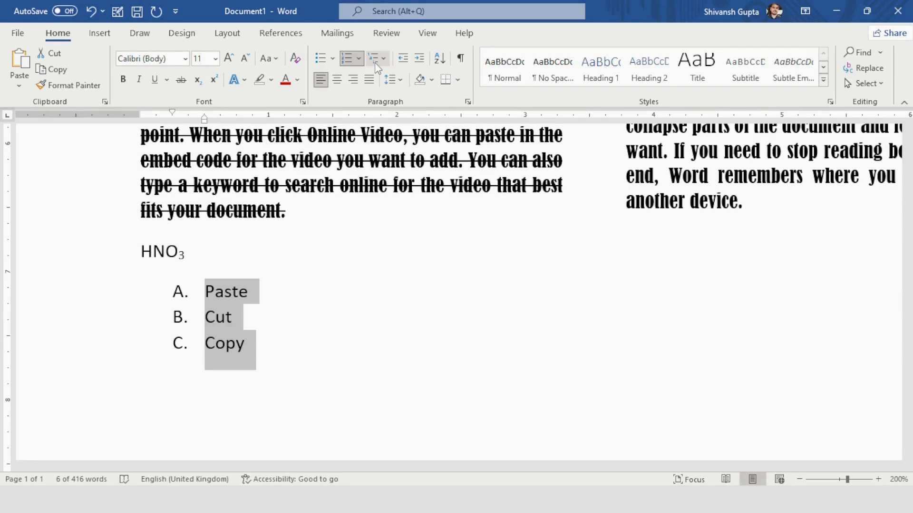
Replace the three list items with the item "Clipboard" and give it the multilevel 1., 1.1. numbering
key(Delete)
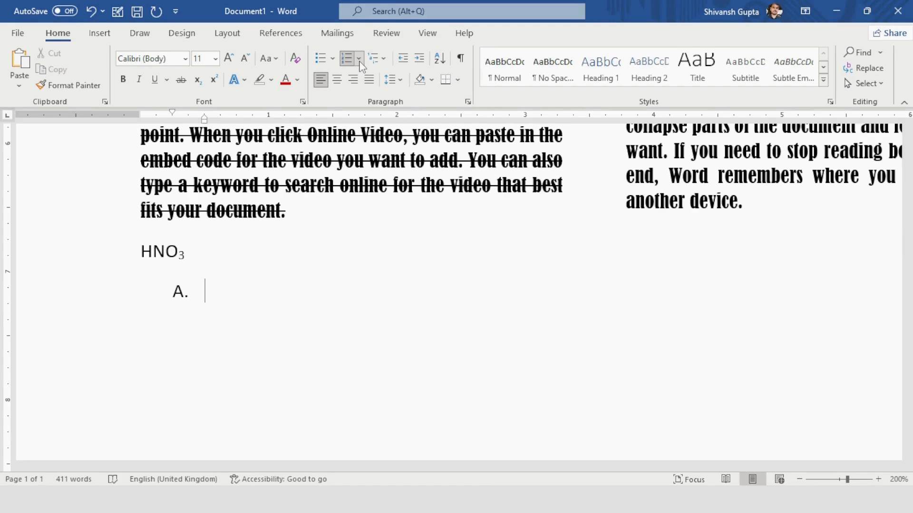
text(Clipboard)
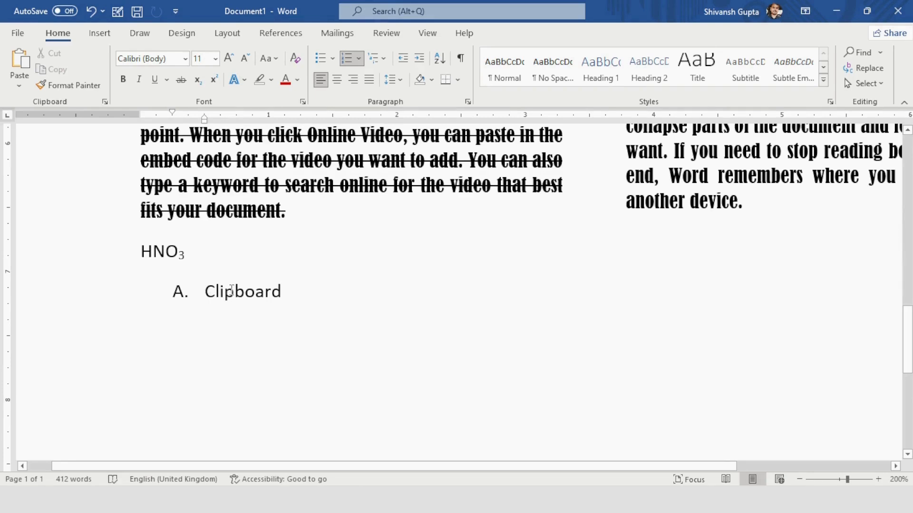
key(Return)
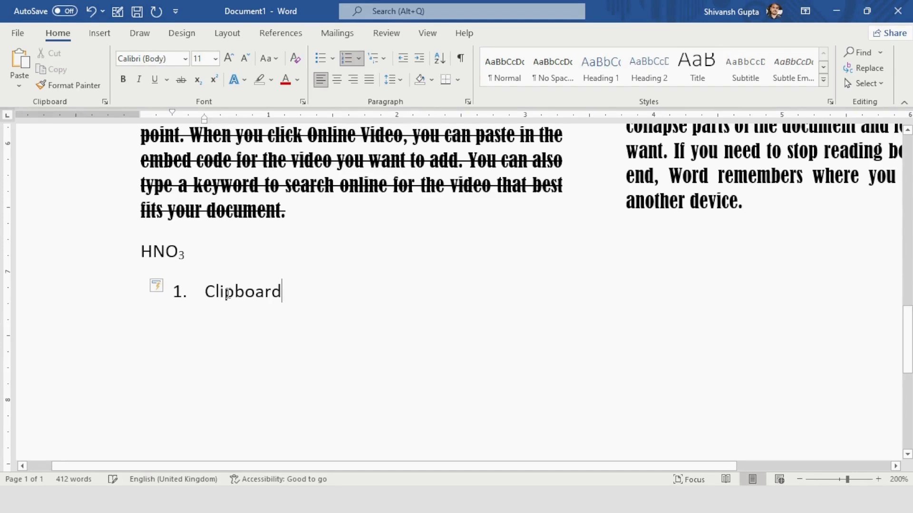
key(Return)
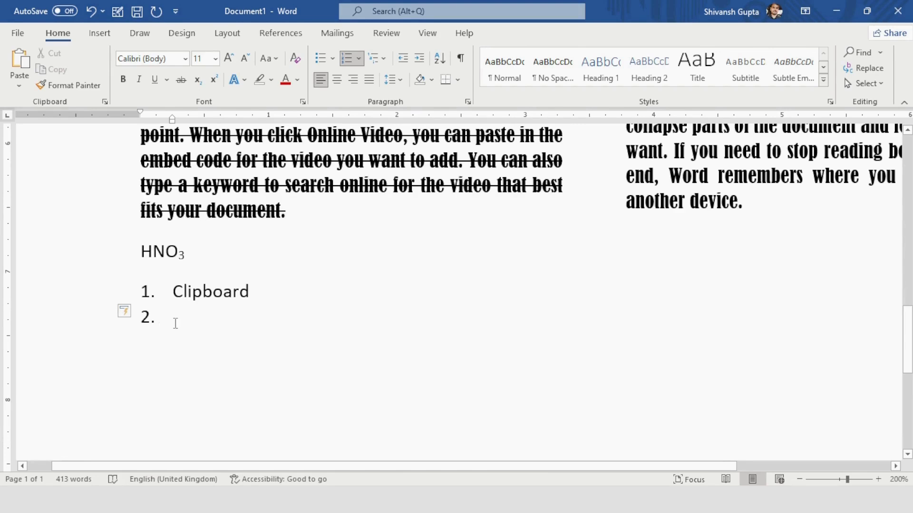
Add "Paste" and "Cut" as second-level items 1.1 and 1.2 under Clipboard
key(Tab)
text(Pste)
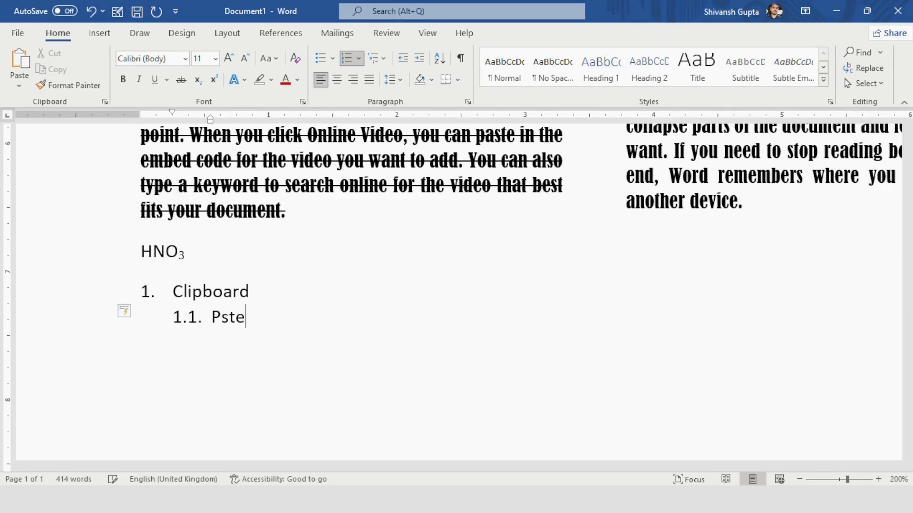
key(Return)
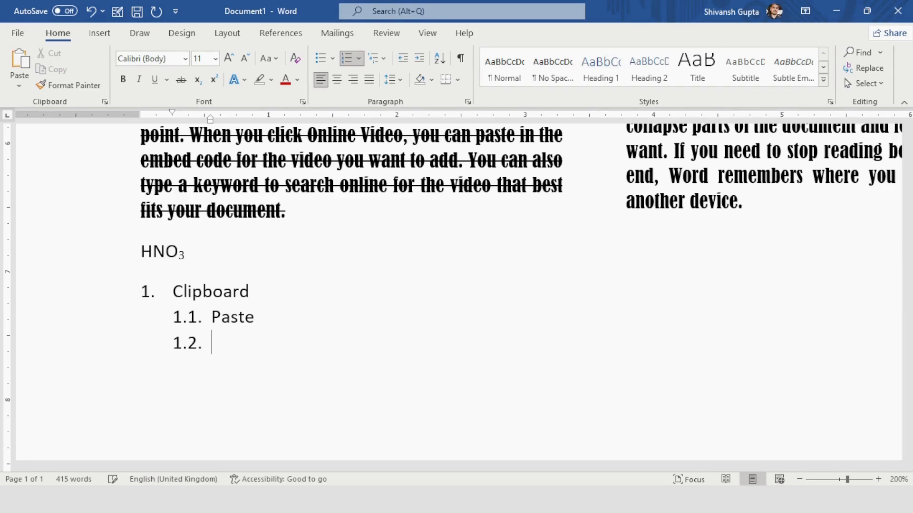
text(Cut)
key(Return)
Add "Copy" and "Format Painter" as second-level items 1.3 and 1.4 under Clipboard
text(P)
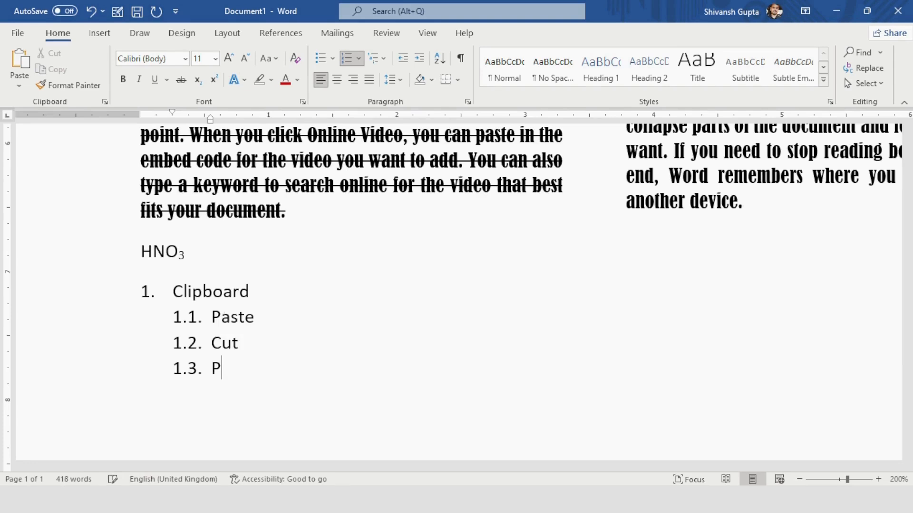
key(BackSpace)
text(Copy)
key(Return)
text(Fo)
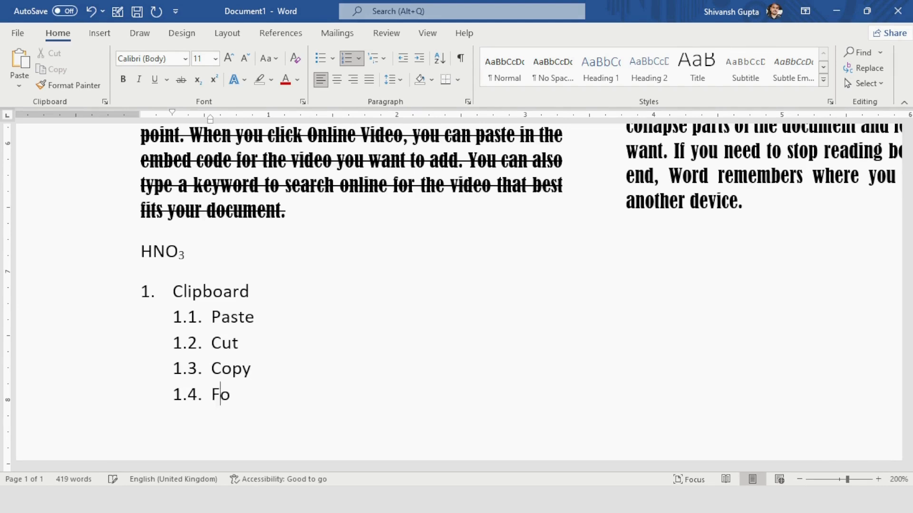
text(rmat Pa)
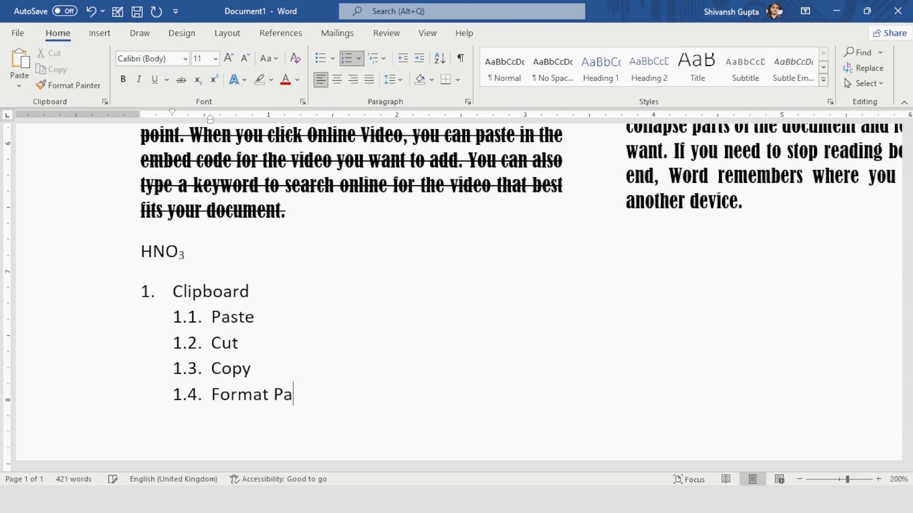
text(inter)
key(Return)
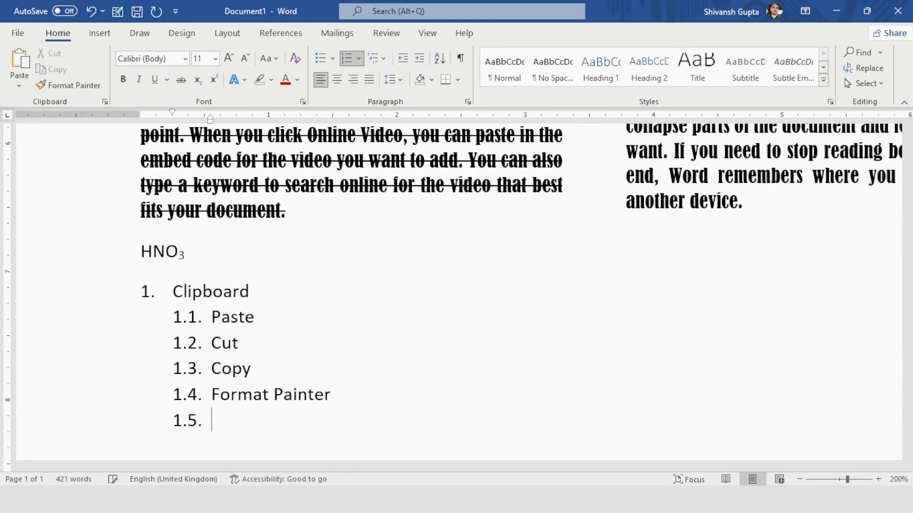
key(Return)
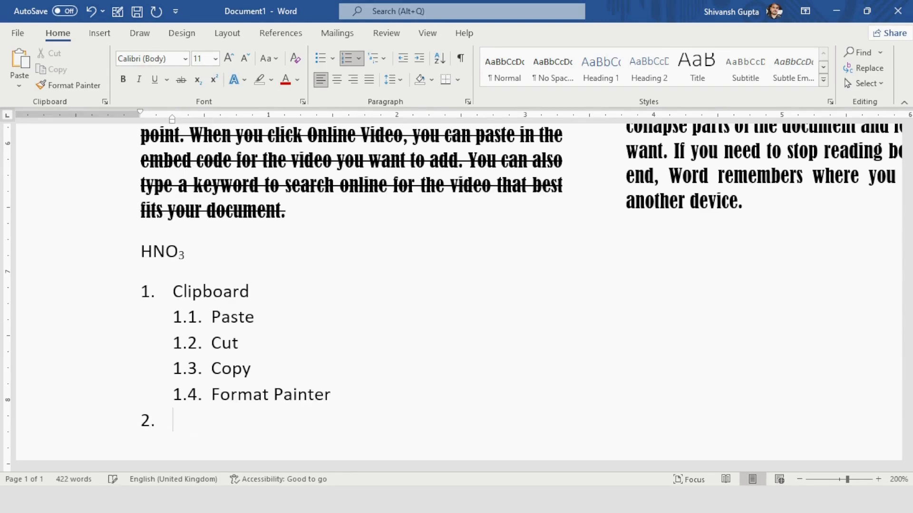
key(Return)
key(BackSpace)
scroll(249, 260, down, 2)
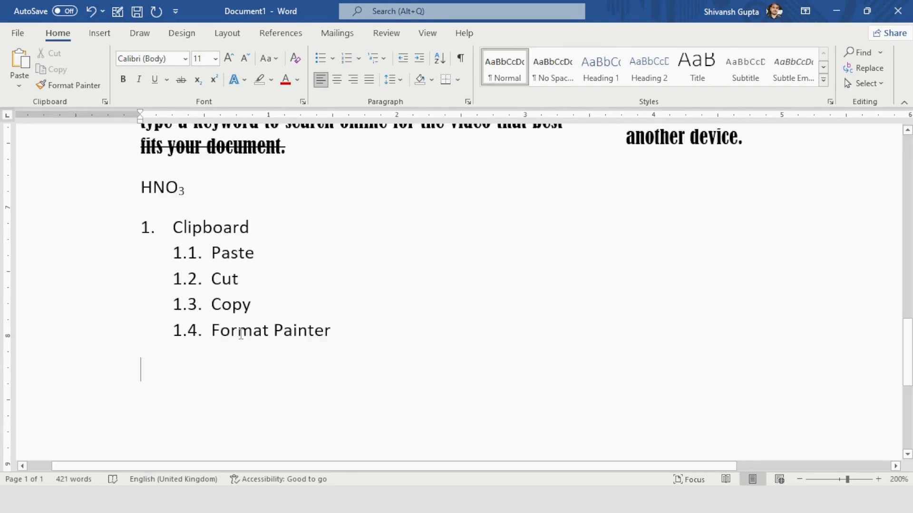
Continue the list after Format Painter with "Font" as top-level item 2 and "Bold" as its sub-item 2.1
click(340, 325)
key(Return)
key(shift+Tab)
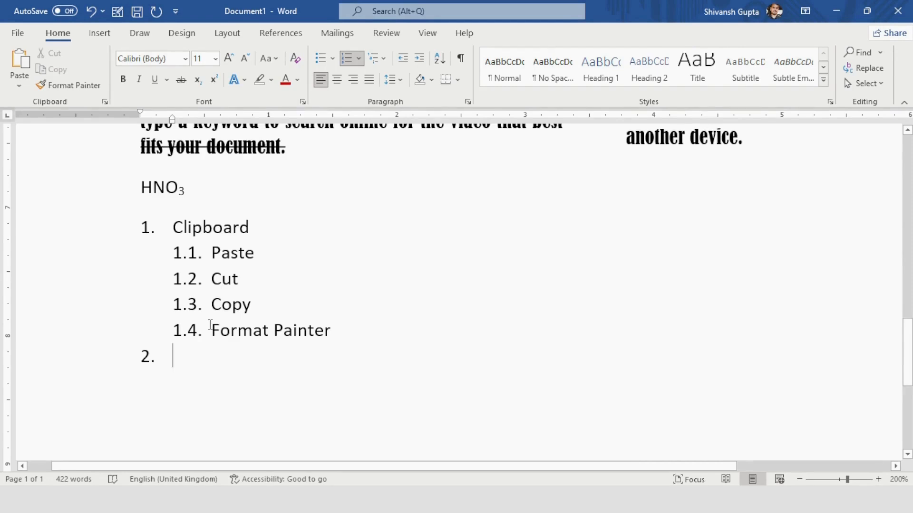
text(Font)
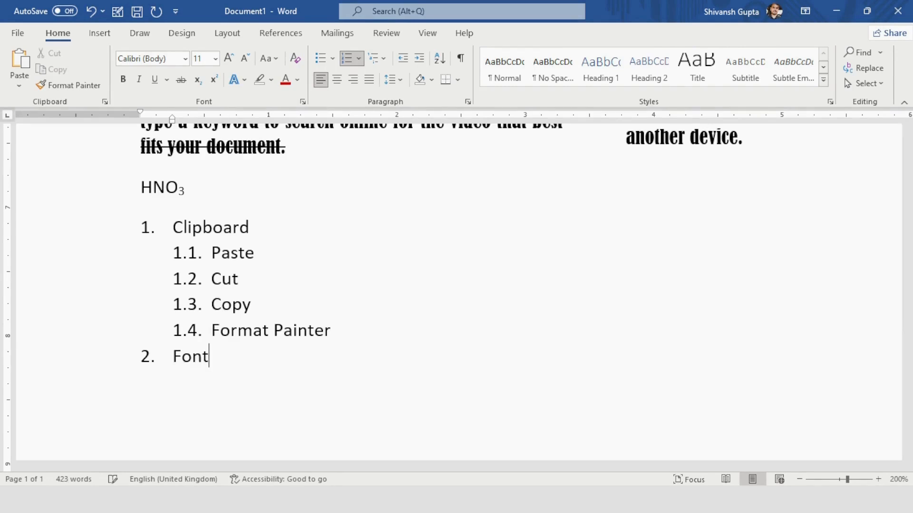
key(Return)
key(Tab)
text(Bold)
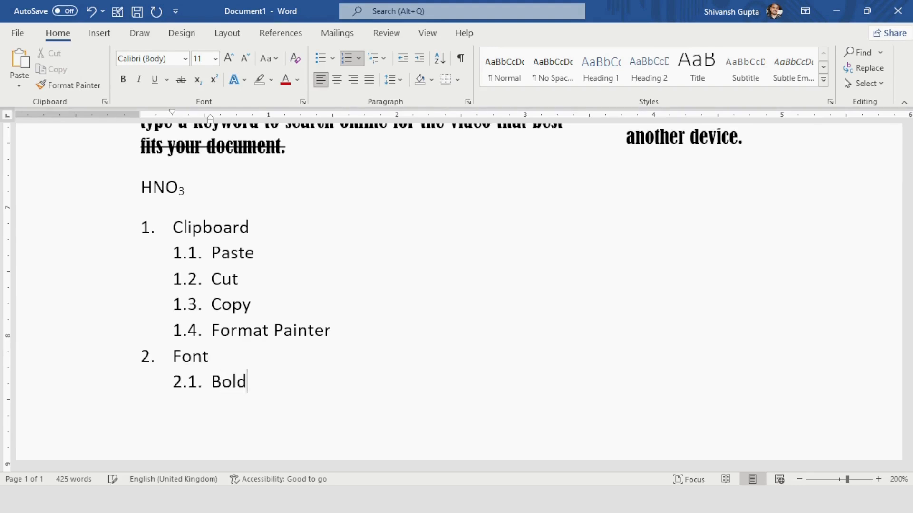
key(Return)
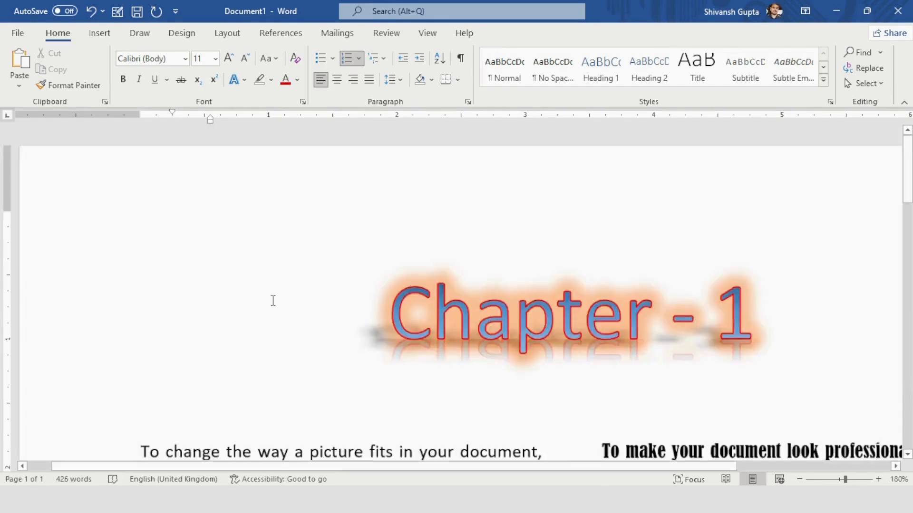
Return the body paragraphs between the chapter heading and the HNO3 formula to a single-column layout
ctrl+scroll(273, 300, down, 8)
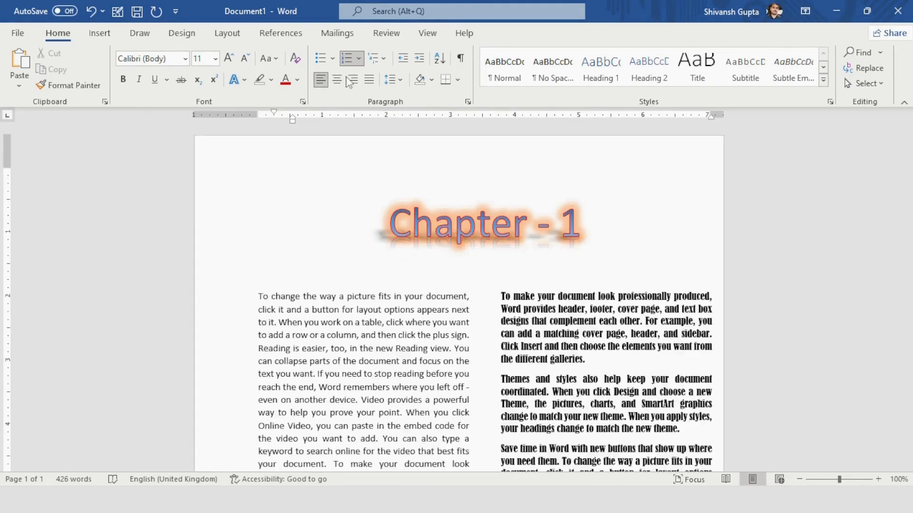
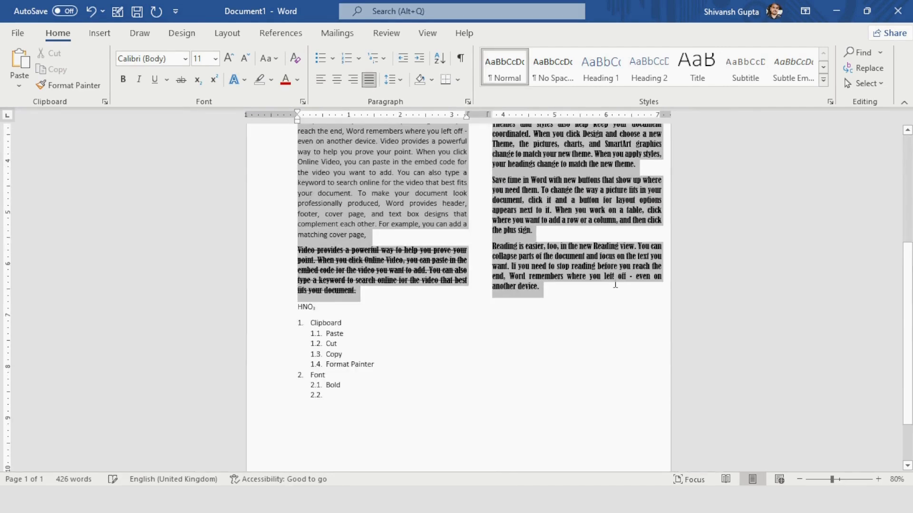
click(228, 34)
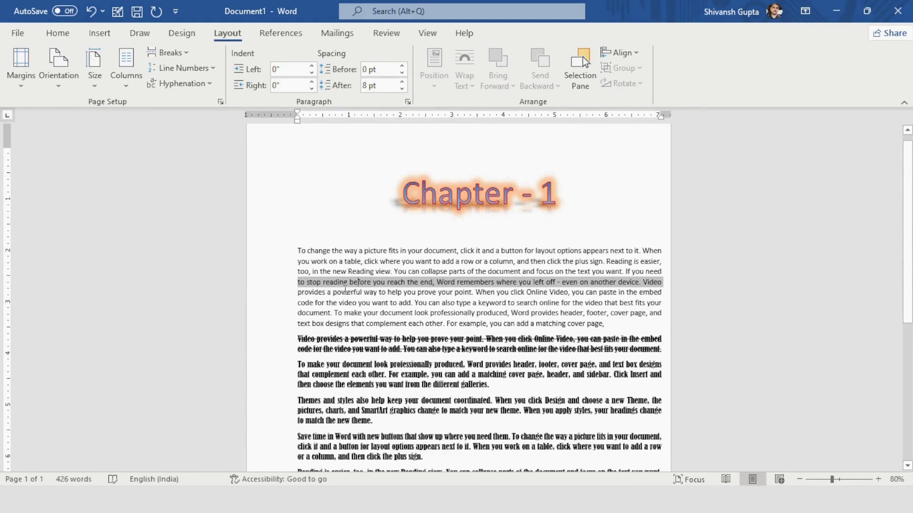
ctrl+scroll(346, 289, up, 6)
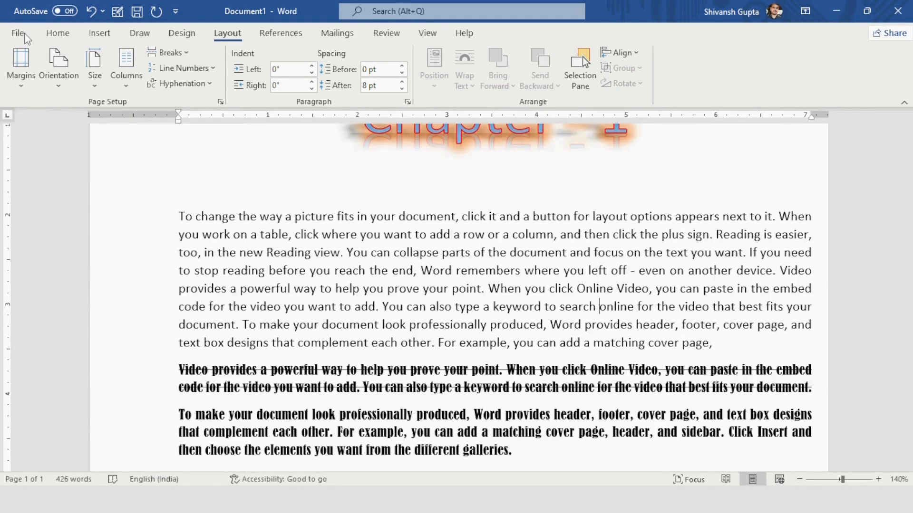
click(24, 34)
key(Escape)
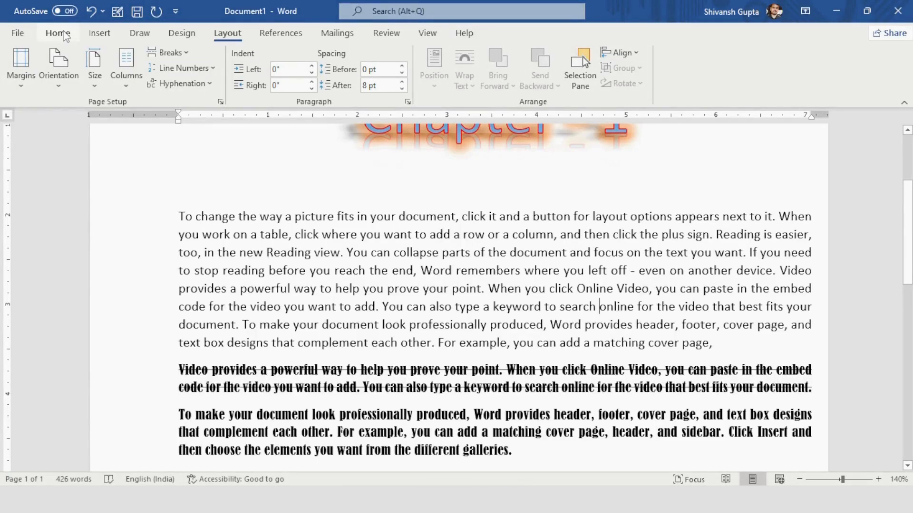
click(58, 33)
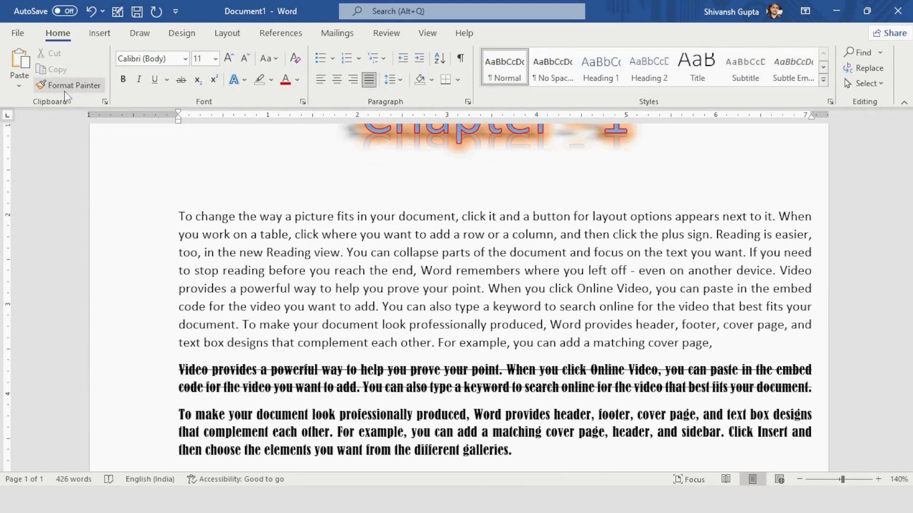
ctrl+scroll(221, 190, down, 2)
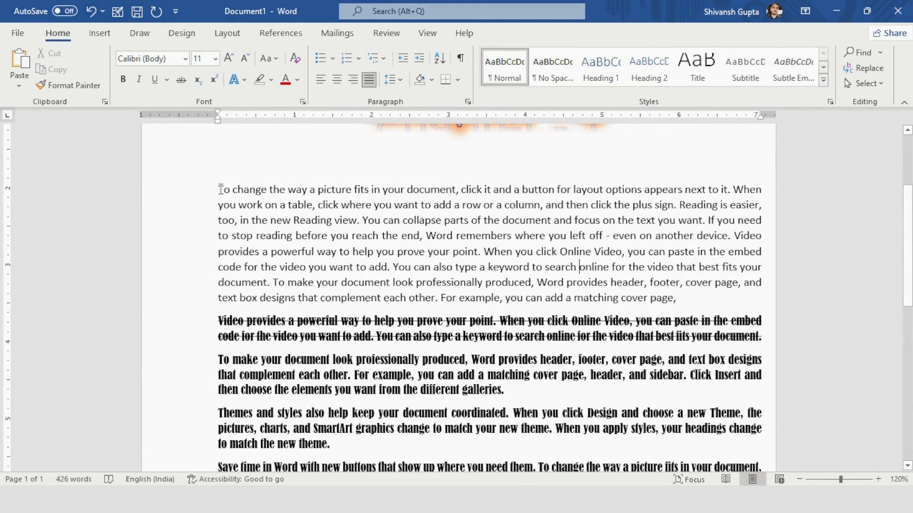
scroll(456, 317, down, 2)
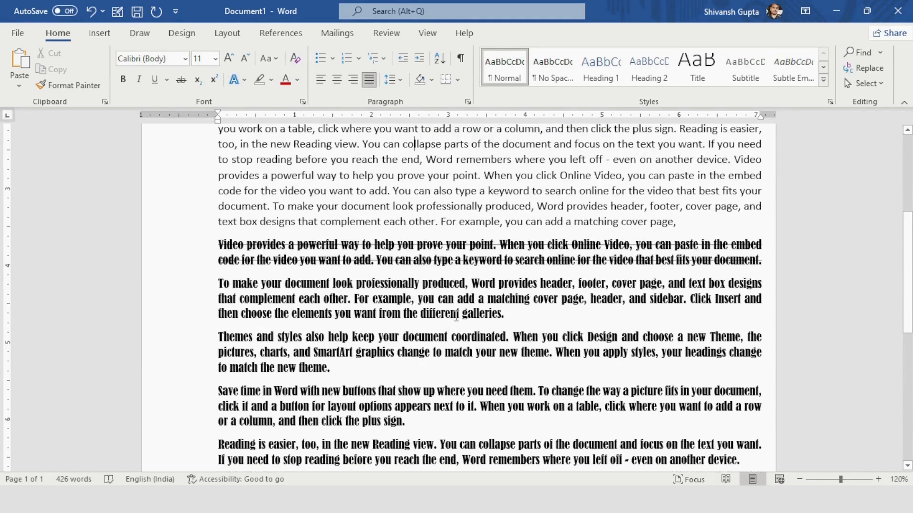
Copy the formatting of the "To make your document look professionally produced" paragraph onto the first body paragraph with Format Painter
triple_click(506, 314)
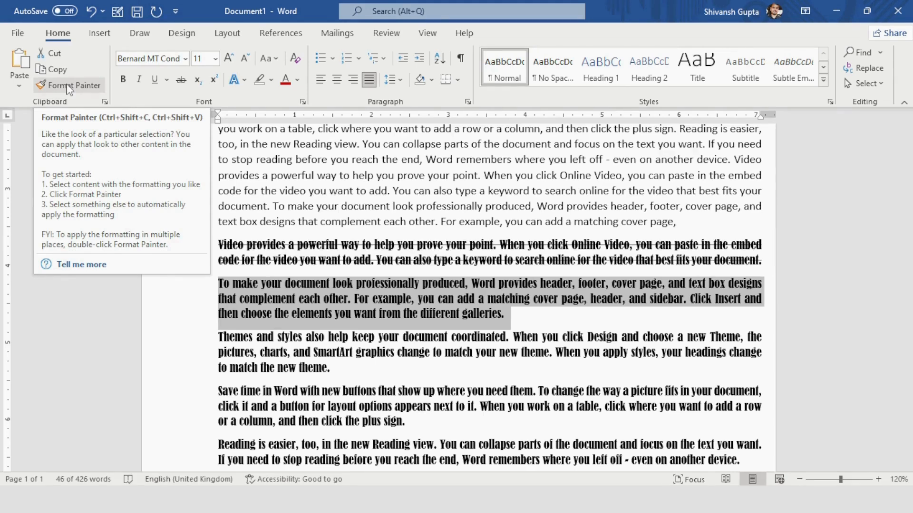
click(70, 86)
scroll(673, 335, up, 3)
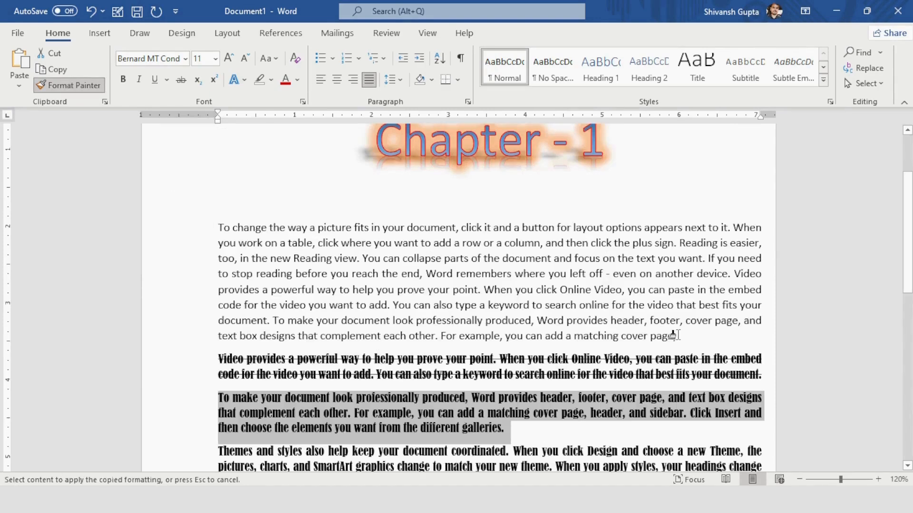
mouse_move(673, 335)
mouse_down()
mouse_move(302, 271)
mouse_move(215, 230)
mouse_up()
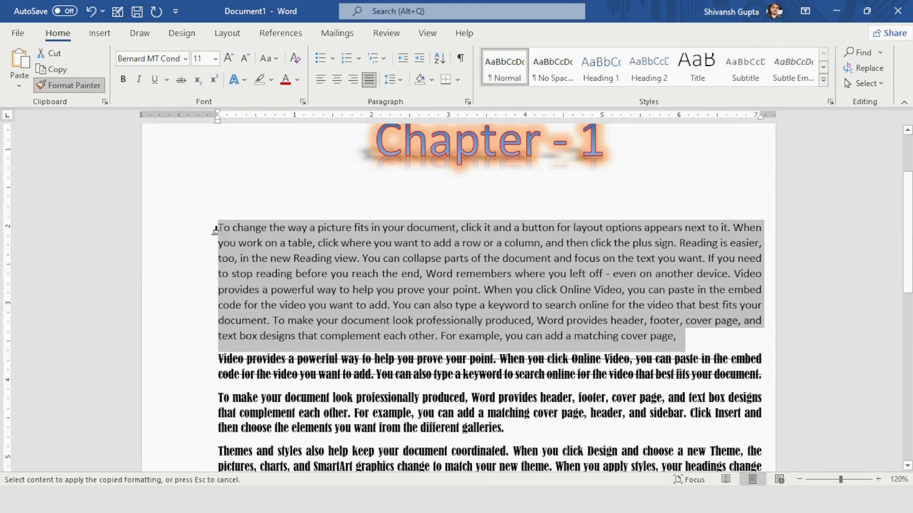
drag(216, 231, 222, 236)
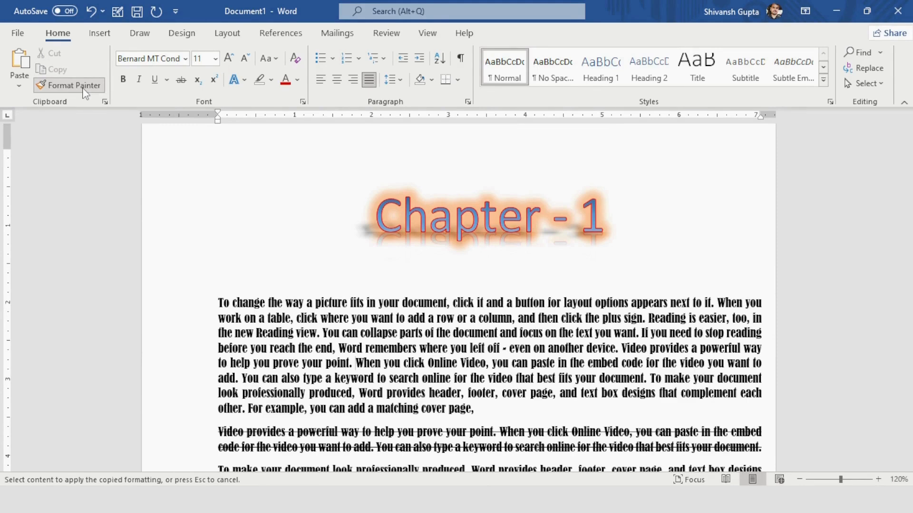
Apply the "Chapter - 1" heading's copied formatting to the "Clipboard" list item with Format Painter
scroll(284, 272, down, 15)
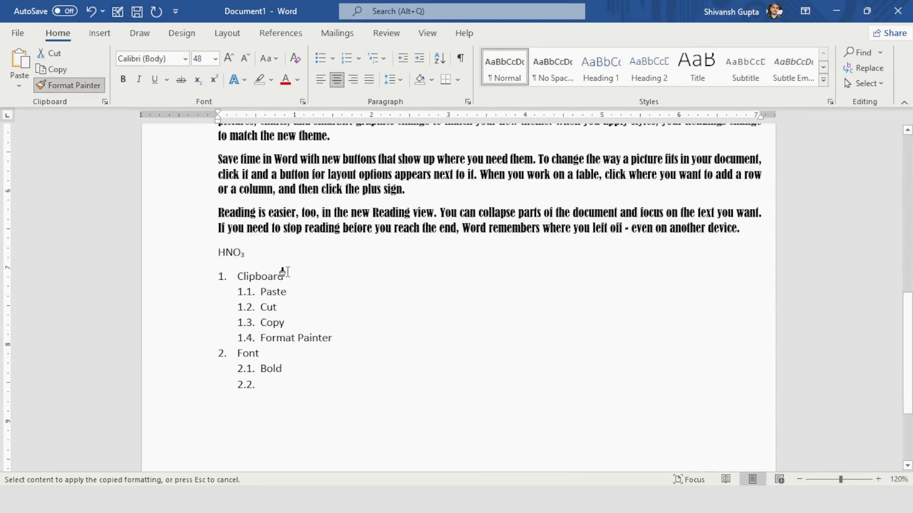
drag(287, 272, 235, 277)
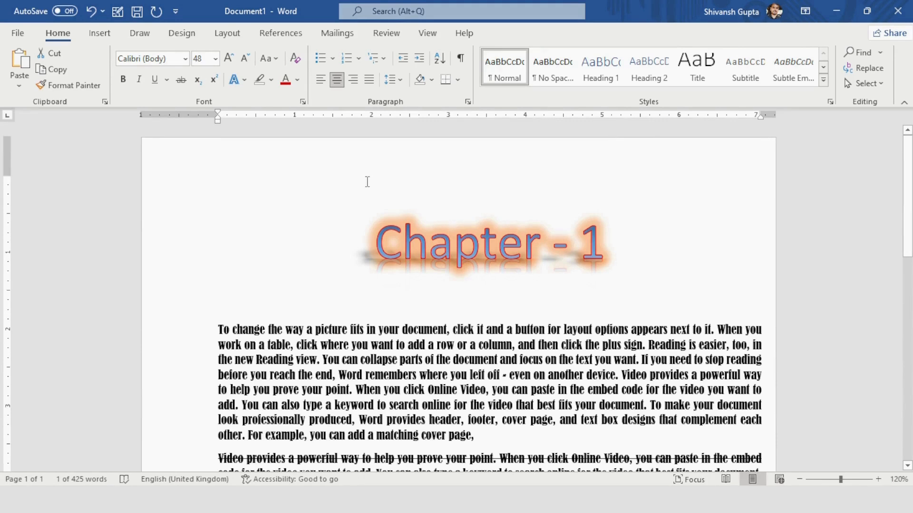
Set the line spacing of the first body paragraph, below the chapter heading, to 1.5
scroll(367, 182, down, 3)
click(400, 80)
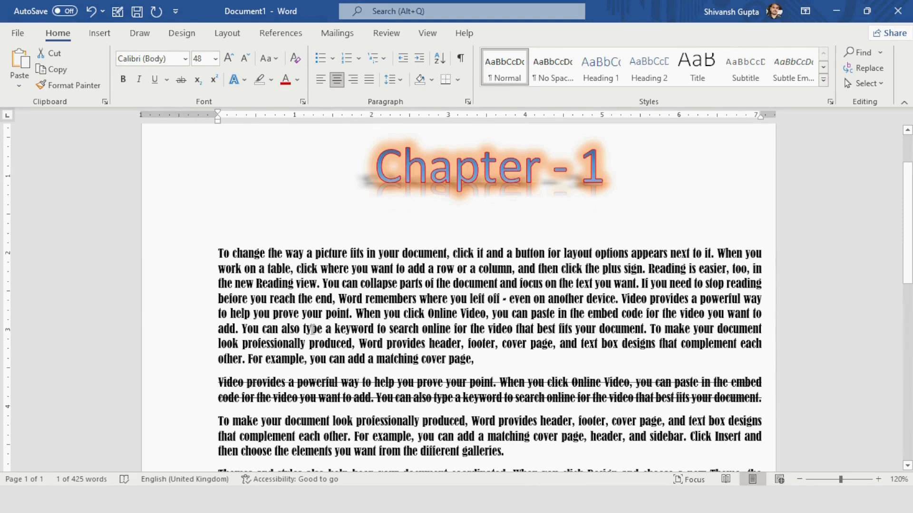
scroll(311, 329, down, 1)
click(226, 223)
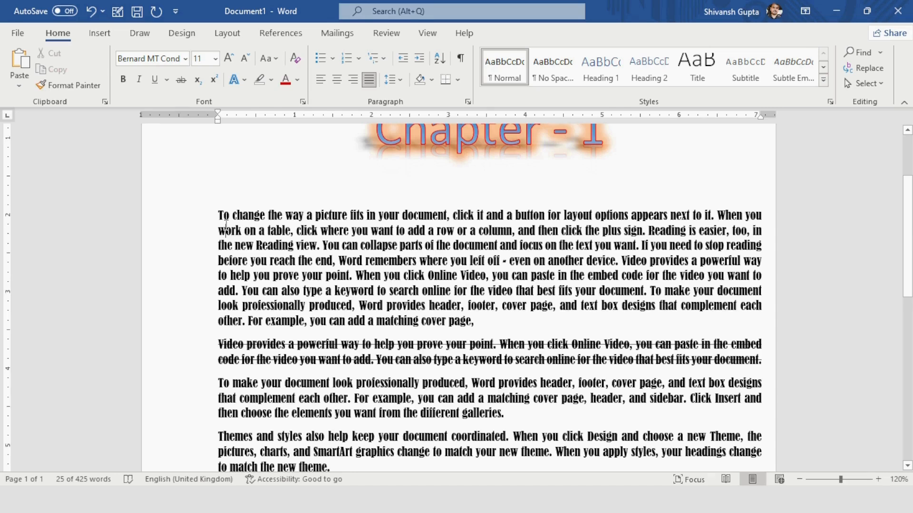
scroll(226, 228, up, 4)
click(263, 328)
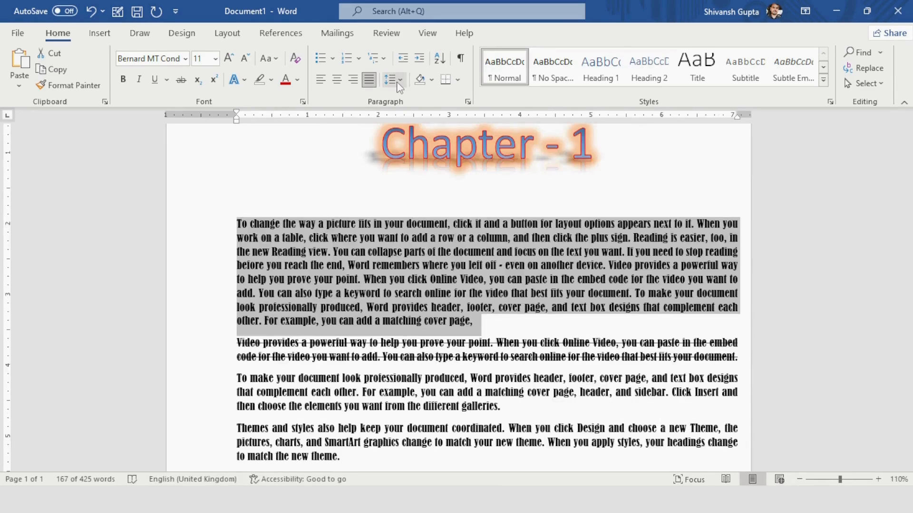
click(399, 80)
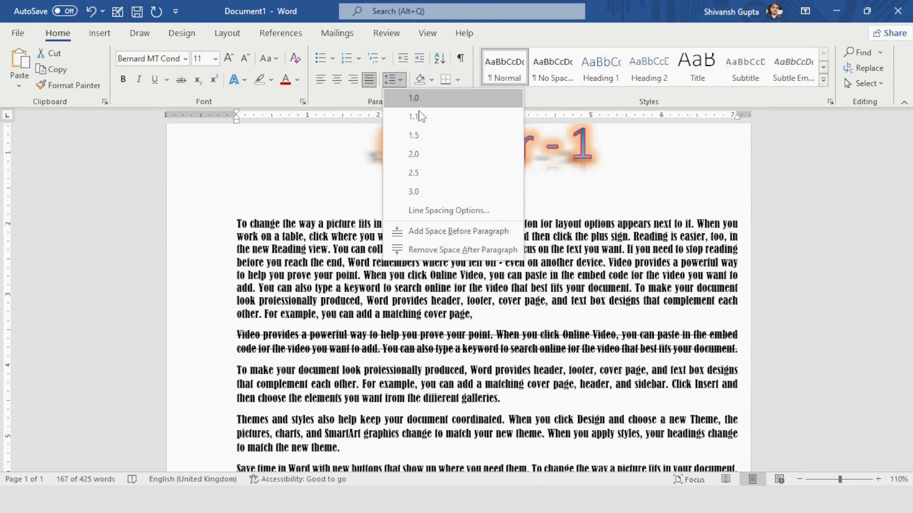
click(414, 136)
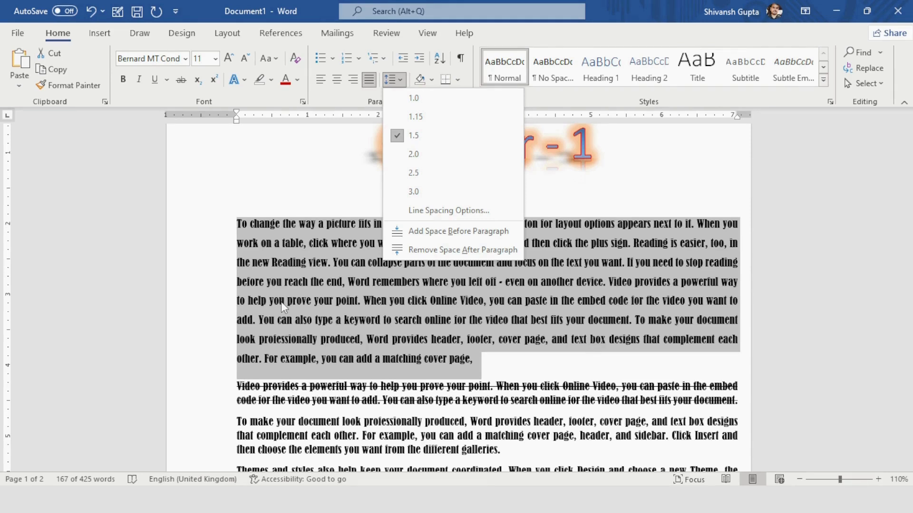
Review the first body paragraph's detailed line spacing options and reapply 1.5 line spacing
key(l)
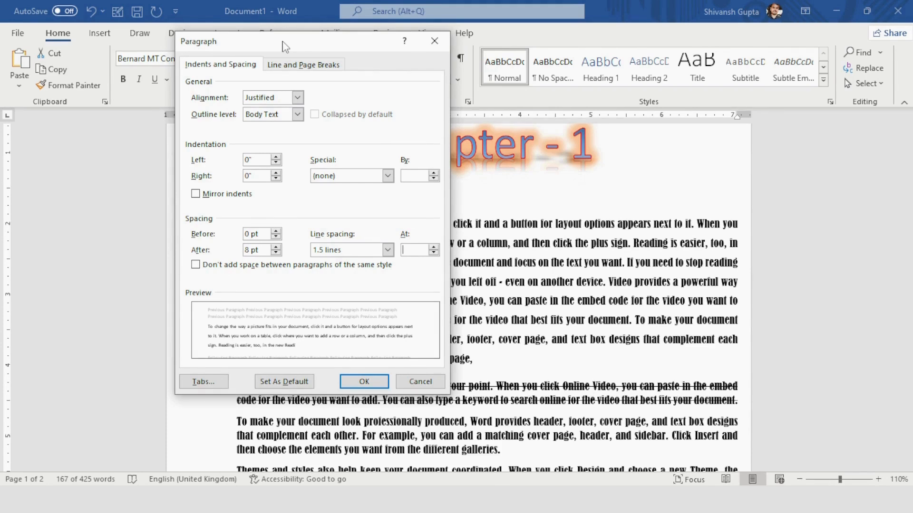
drag(285, 46, 563, 58)
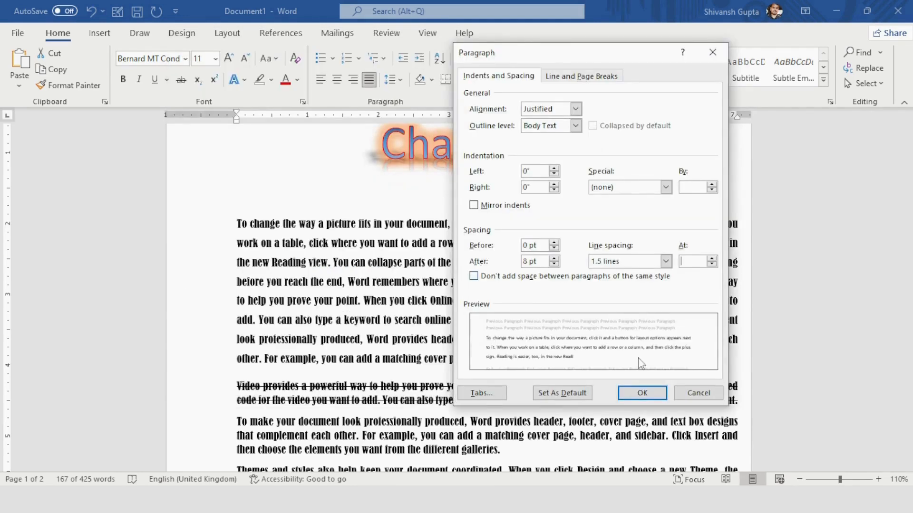
key(Return)
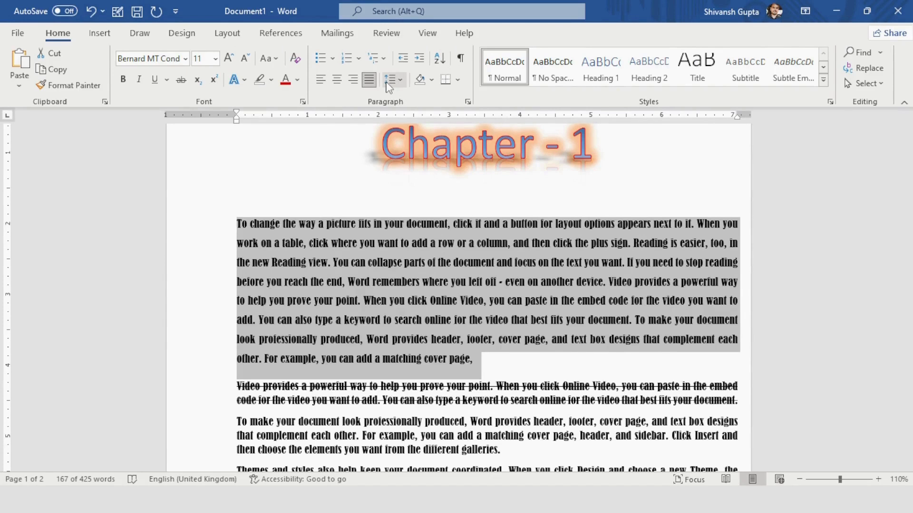
click(388, 81)
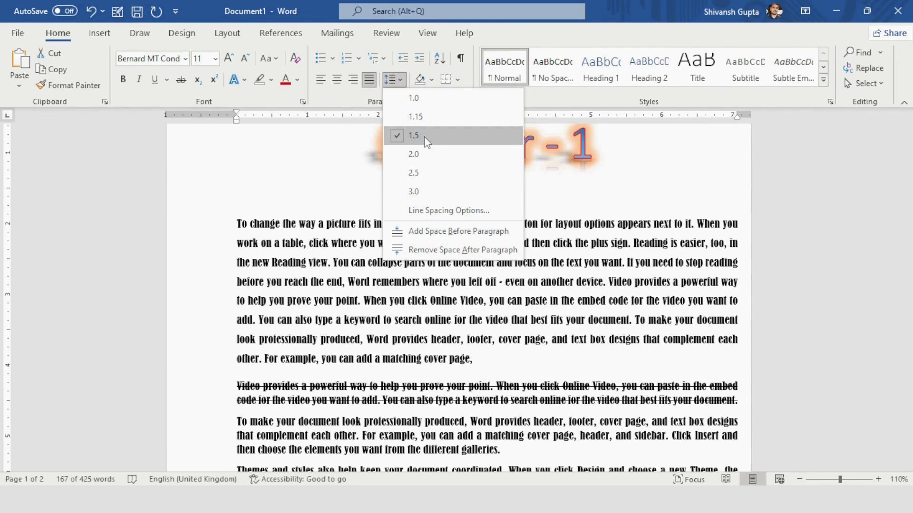
click(424, 136)
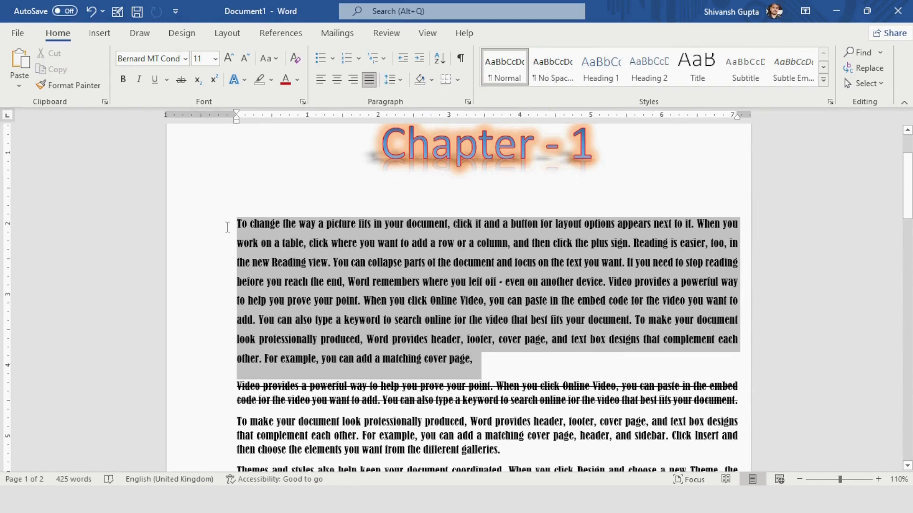
Set the spacing after the first body paragraph to 18 pt
scroll(429, 218, down, 2)
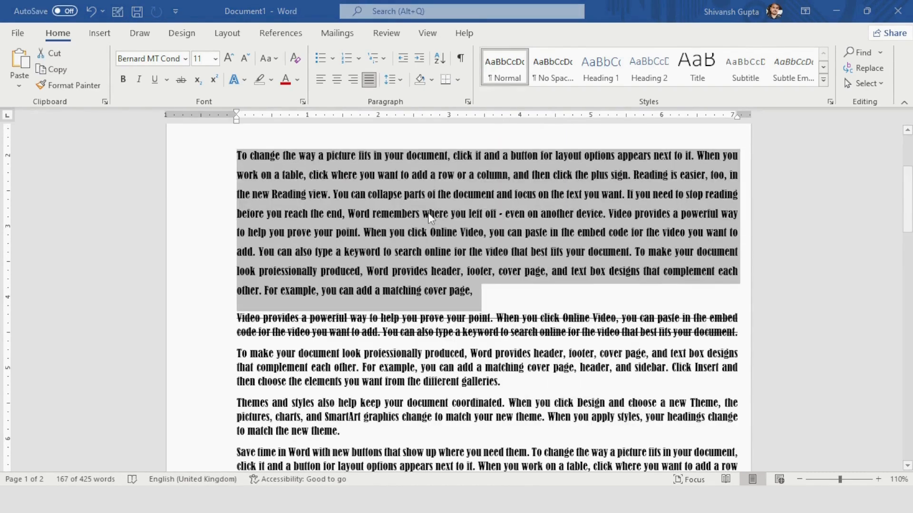
key(alt+o)
key(p)
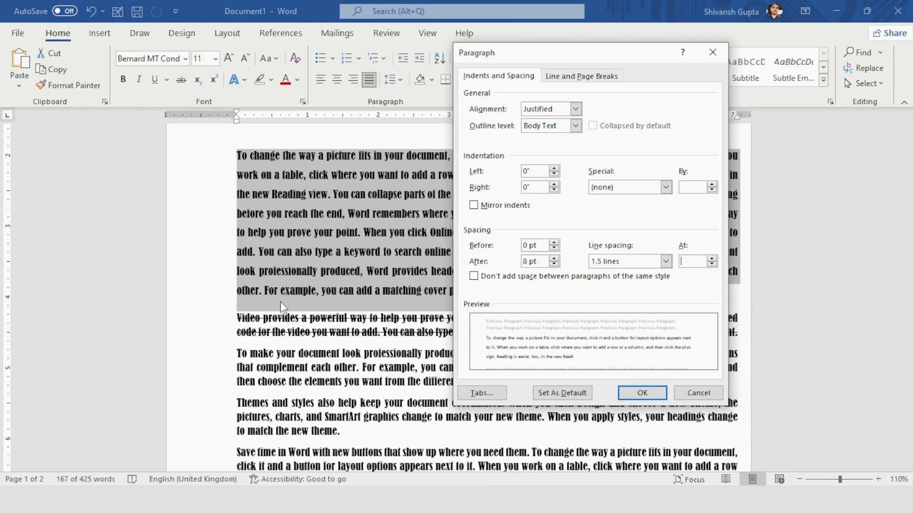
click(554, 259)
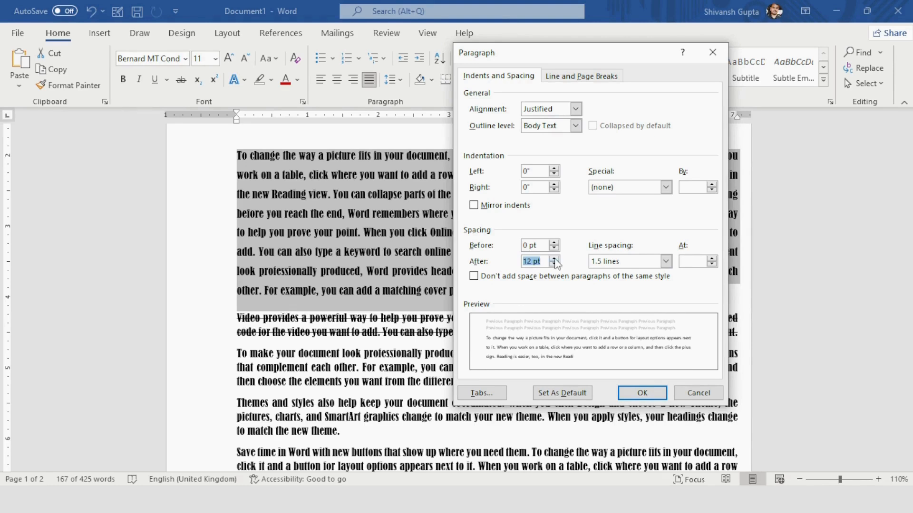
click(555, 258)
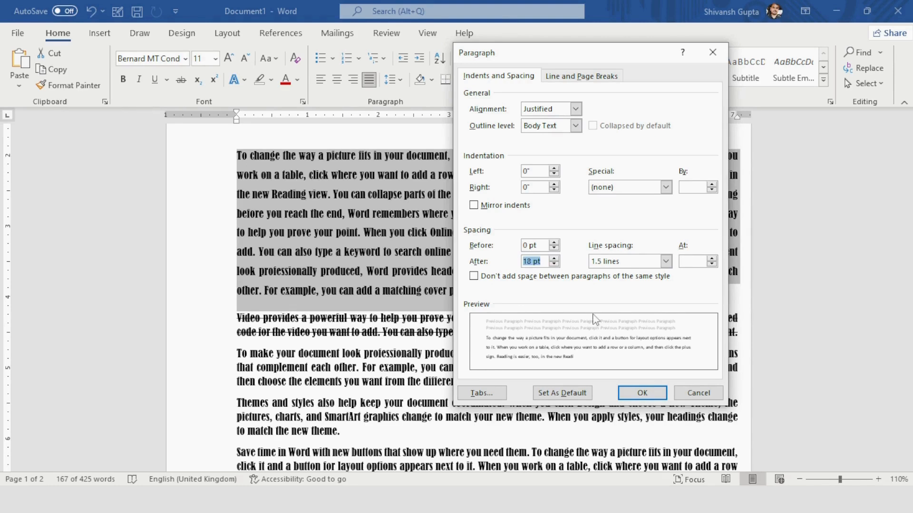
click(640, 393)
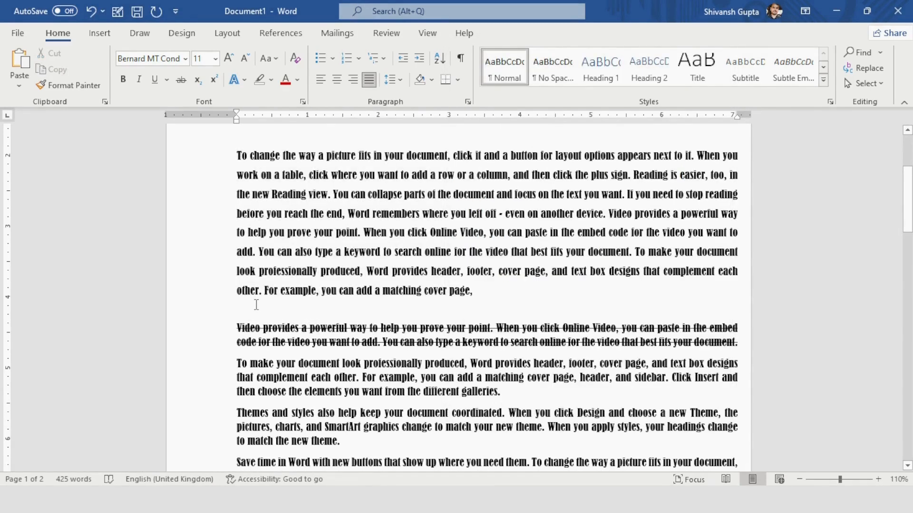
Set the struck-through "Video provides" paragraph's spacing to 12 pt before and 18 pt after
ctrl+scroll(812, 268, up, 3)
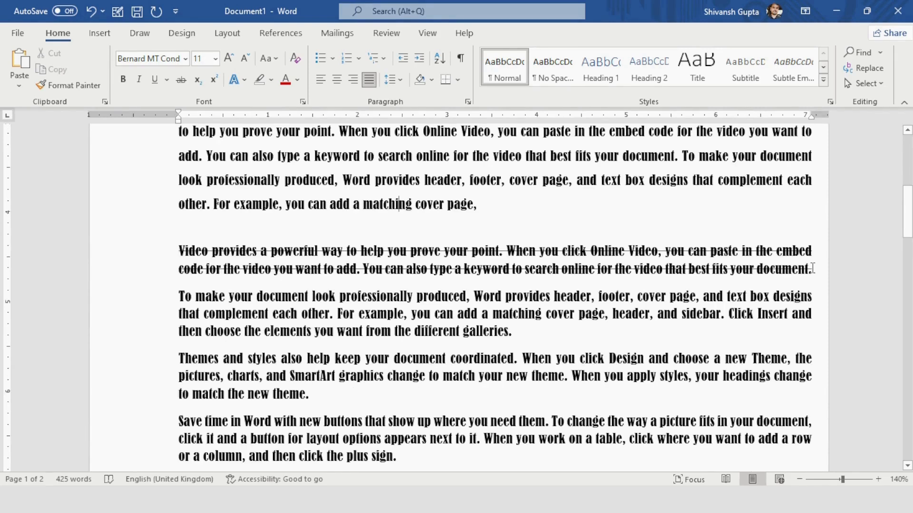
triple_click(813, 268)
key(alt+o)
key(p)
drag(562, 61, 593, 60)
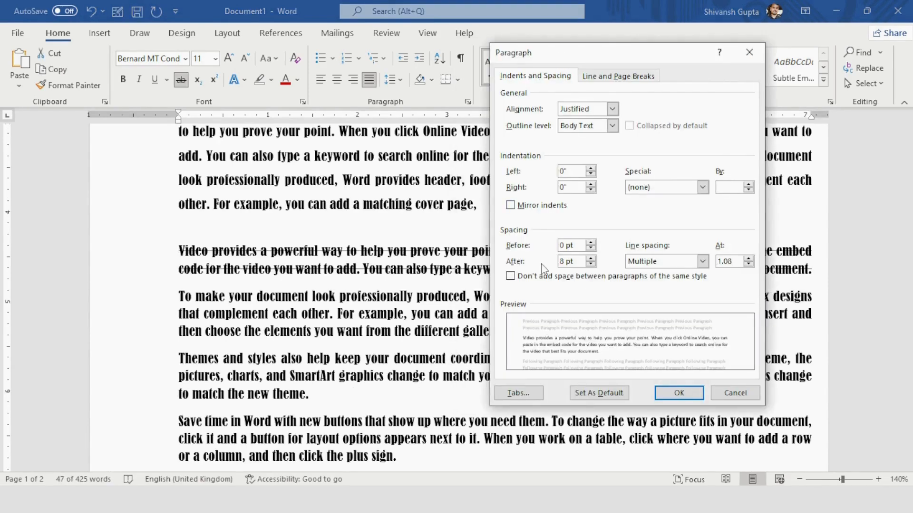
click(591, 260)
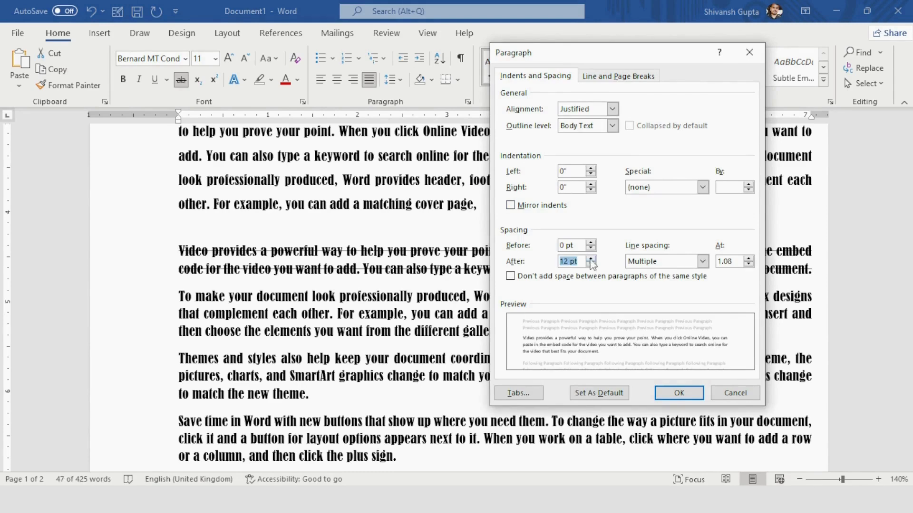
click(591, 259)
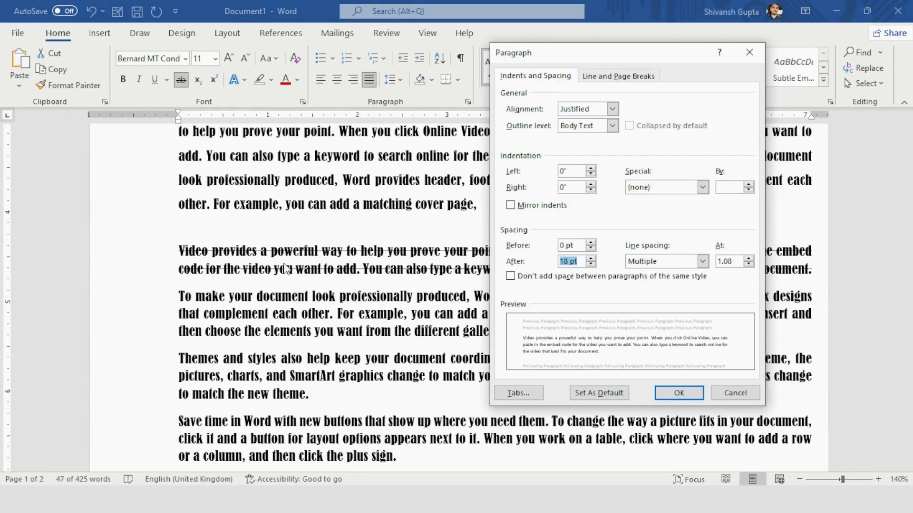
click(591, 243)
click(591, 244)
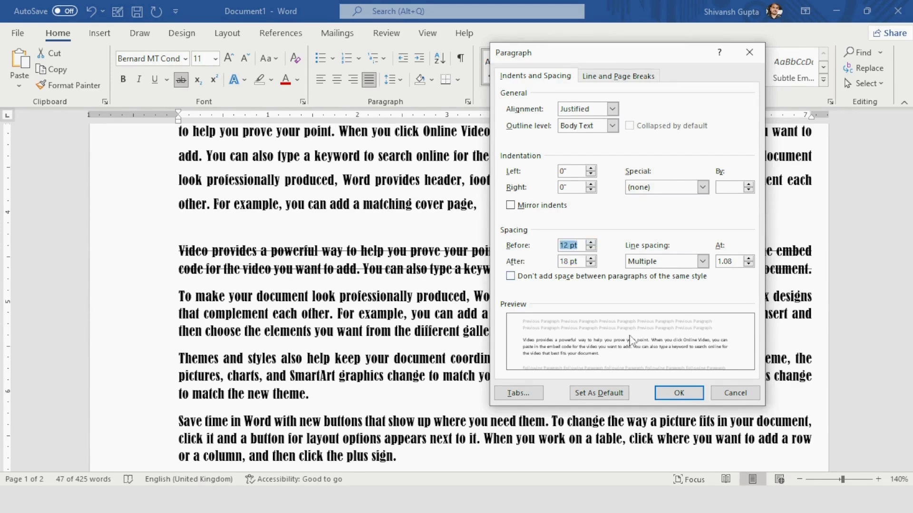
key(Return)
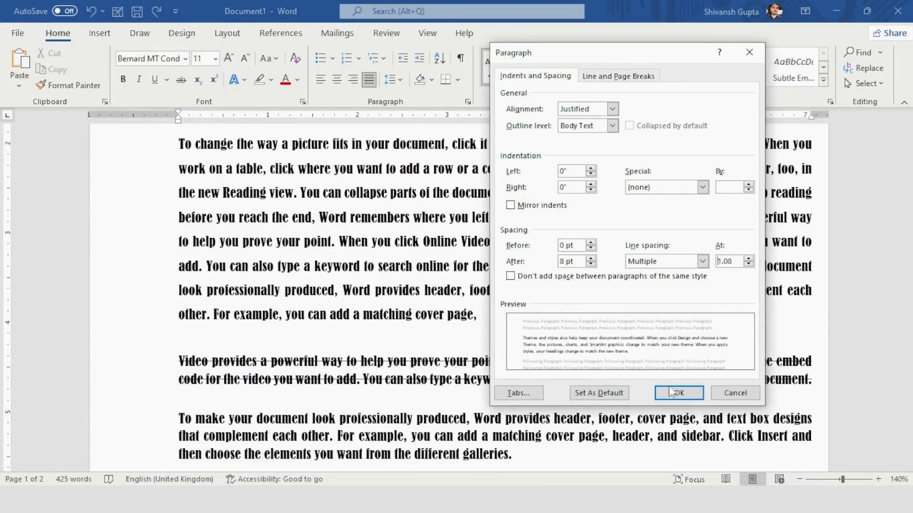
click(728, 394)
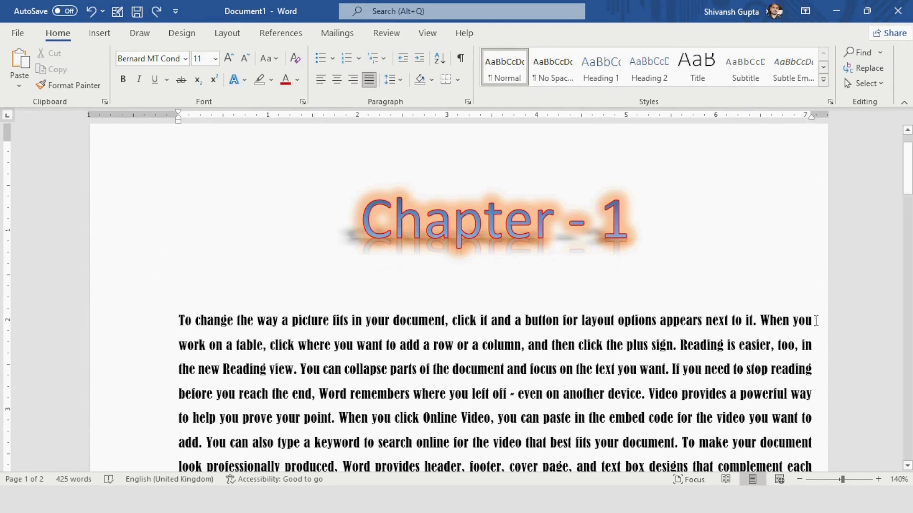
Increase the left indent of the whole first body paragraph by one level
scroll(428, 309, down, 2)
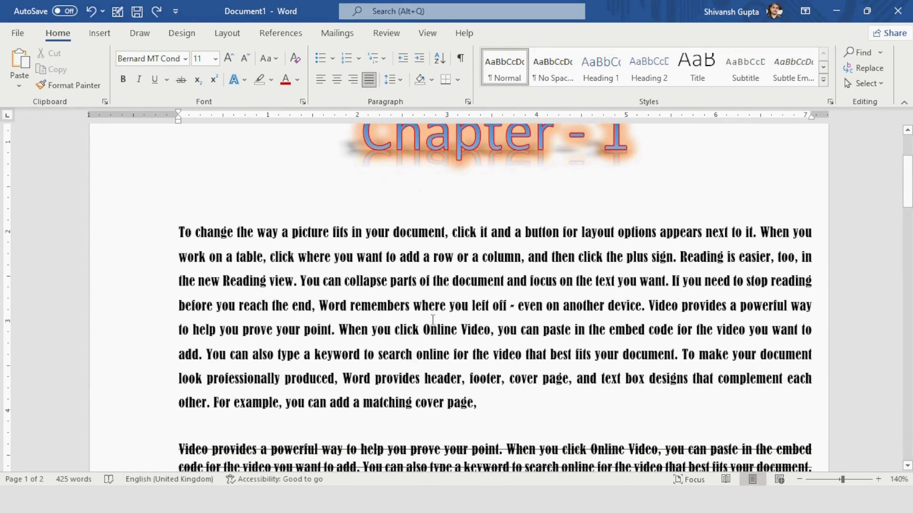
drag(485, 406, 182, 233)
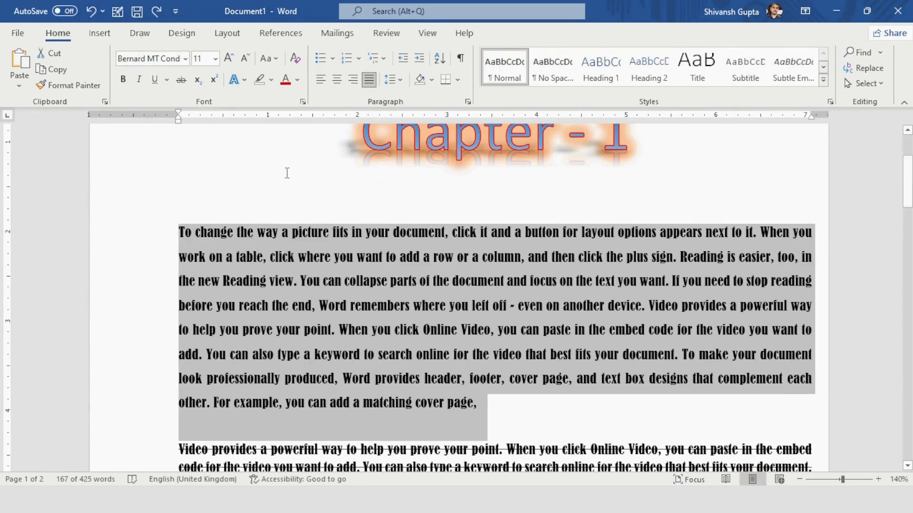
click(420, 61)
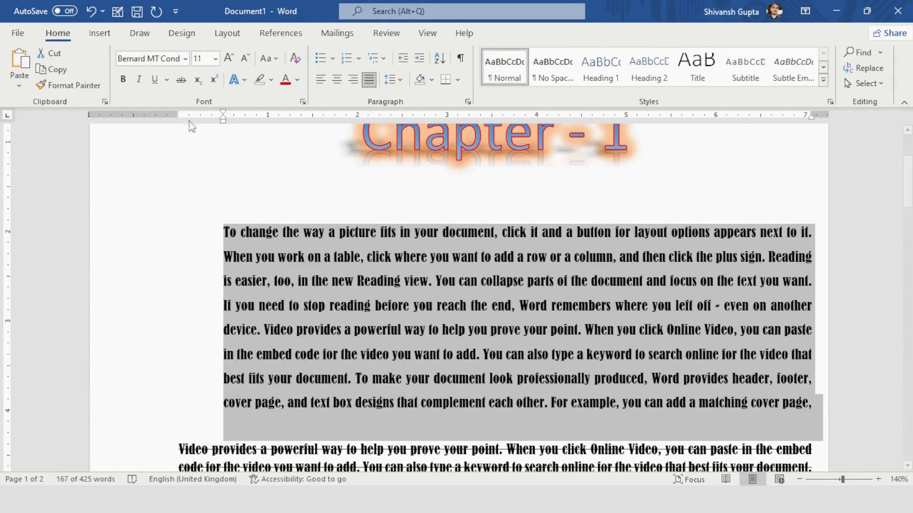
click(223, 128)
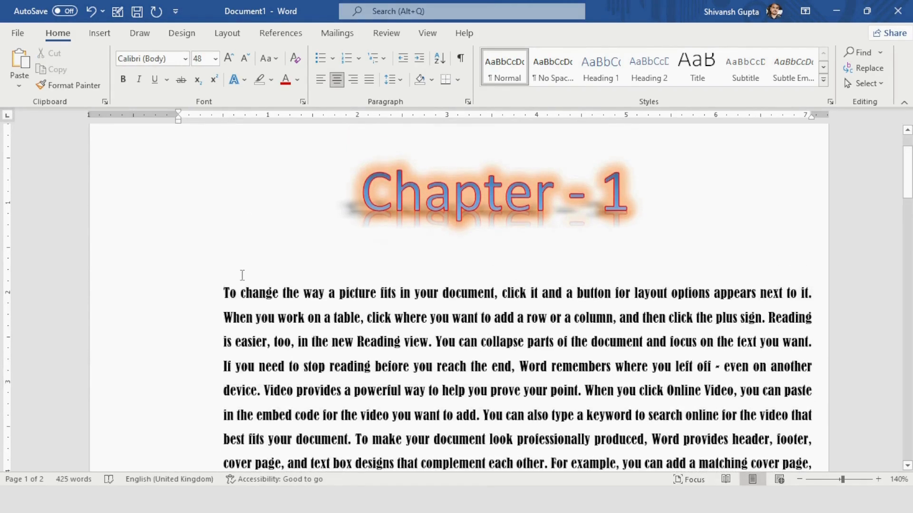
click(220, 295)
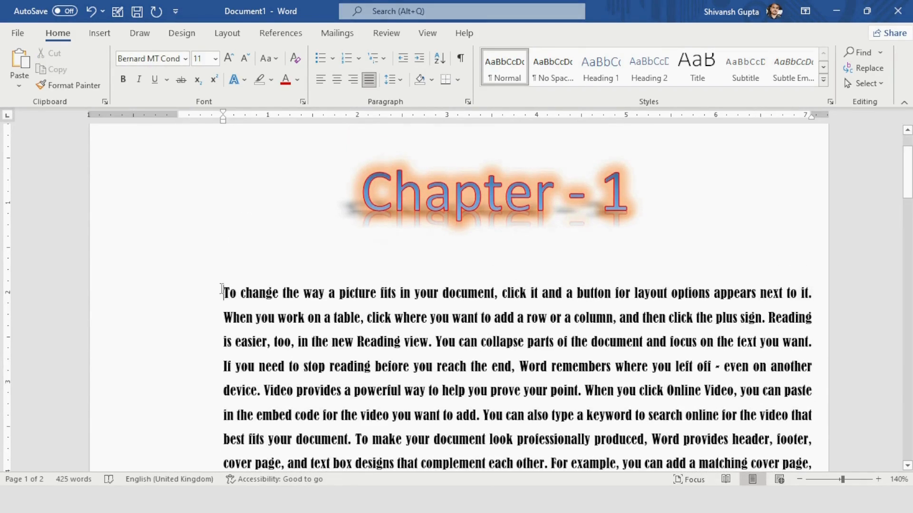
scroll(220, 293, down, 5)
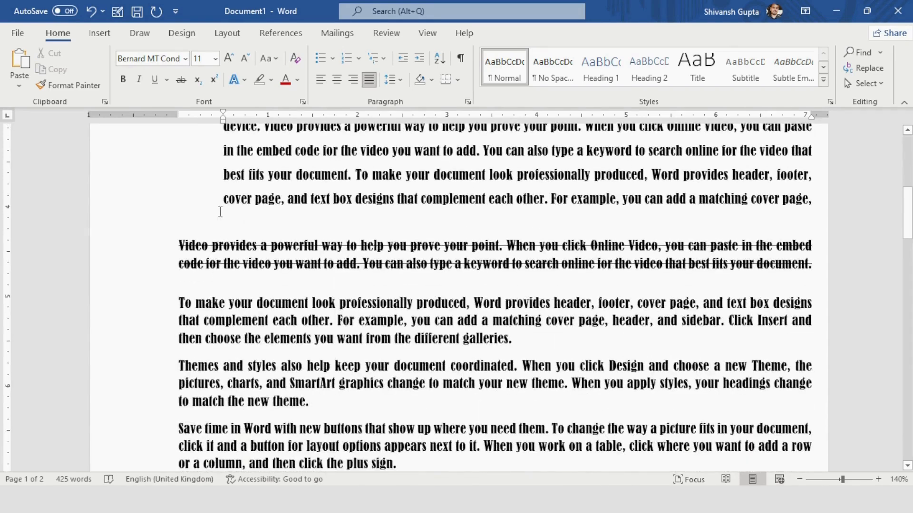
scroll(220, 291, up, 2)
scroll(195, 228, up, 2)
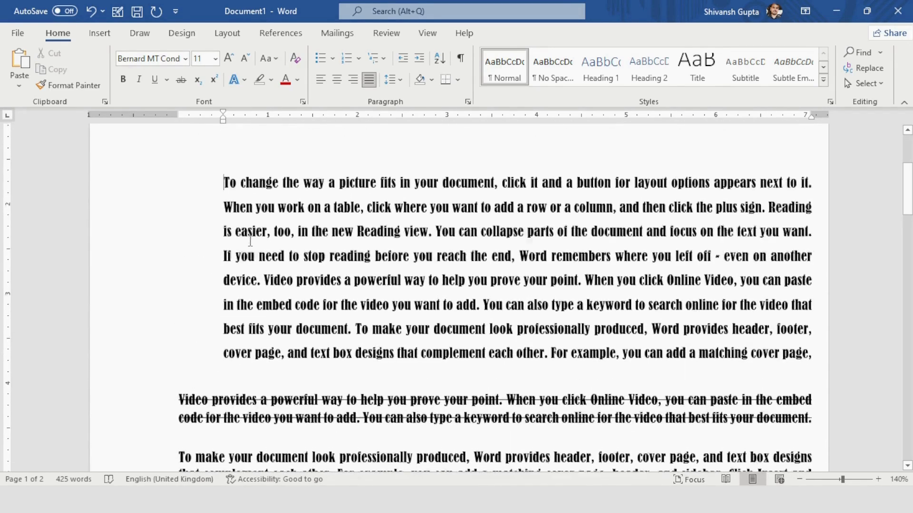
Decrease the left indent of the whole first body paragraph by one level
drag(817, 432, 232, 245)
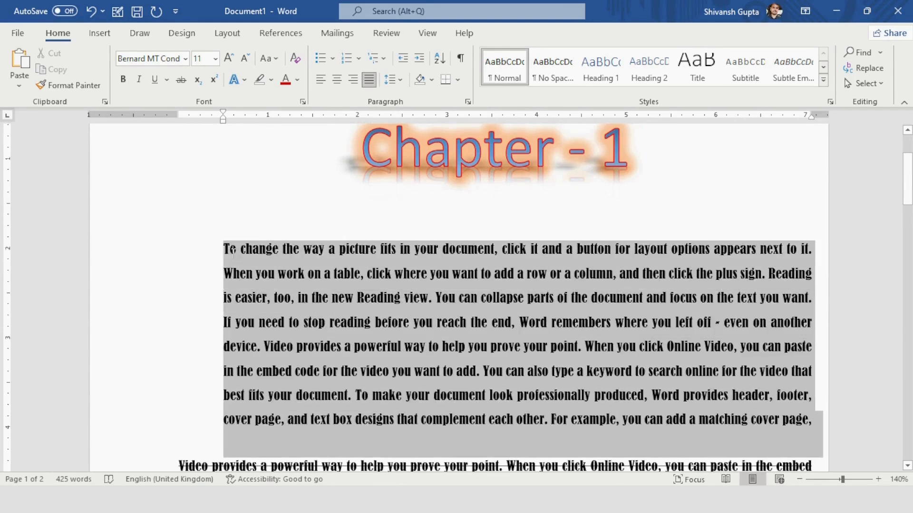
click(402, 59)
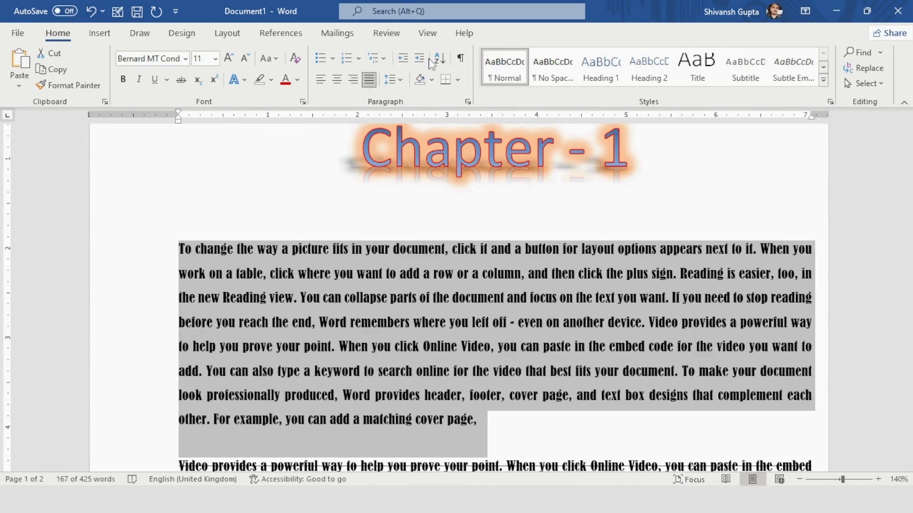
Increase the first body paragraph's left indent by two levels and bring it back by two levels
click(419, 58)
click(419, 58)
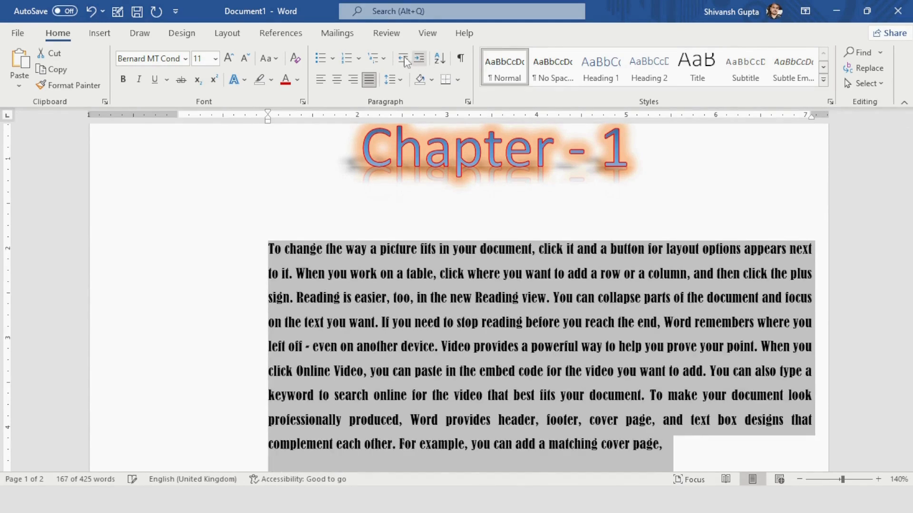
click(403, 59)
click(403, 59)
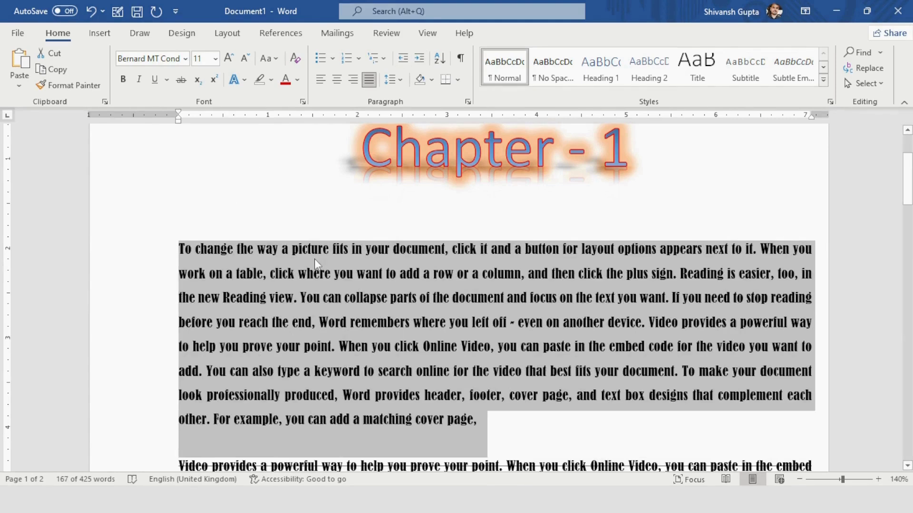
click(364, 300)
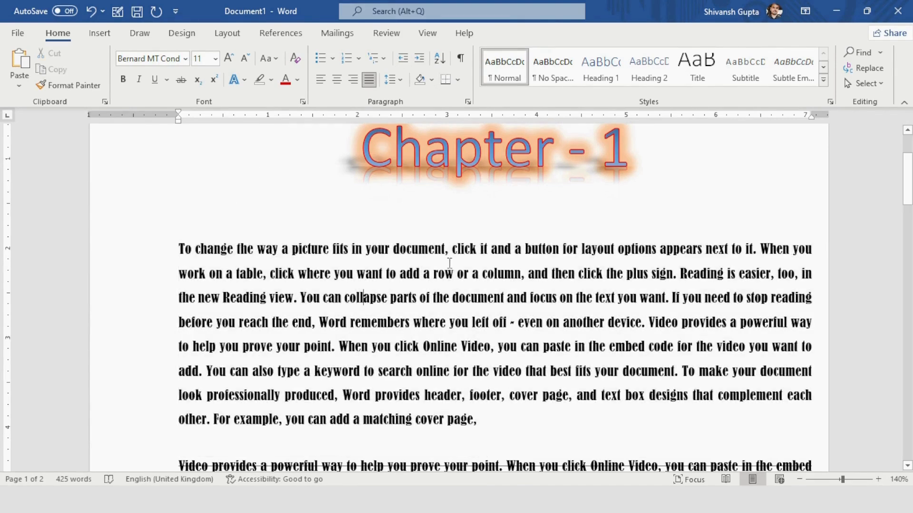
click(431, 80)
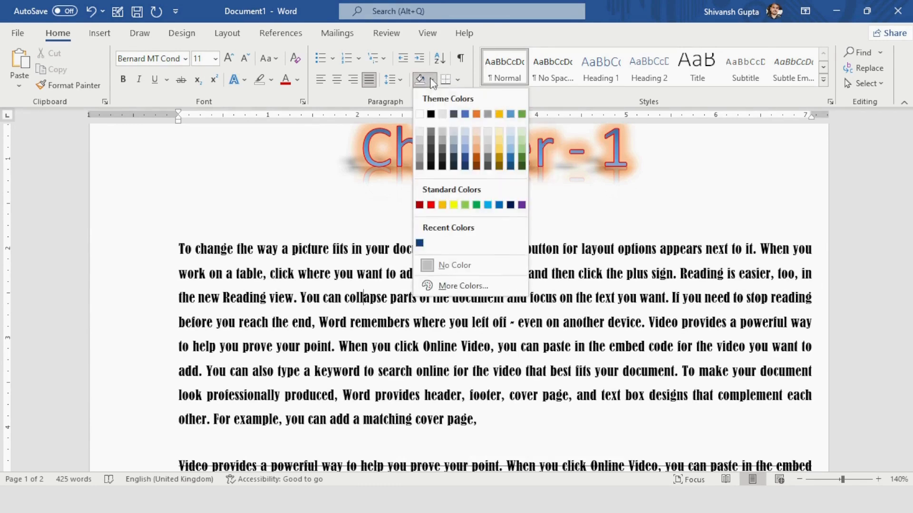
click(434, 292)
mouse_move(482, 418)
mouse_down()
mouse_move(326, 373)
mouse_move(179, 247)
mouse_up()
click(432, 80)
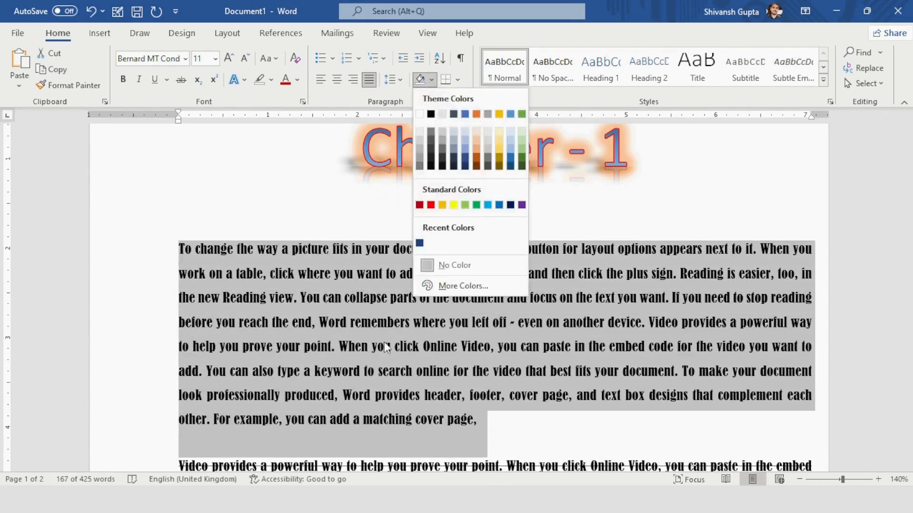
click(400, 307)
click(402, 304)
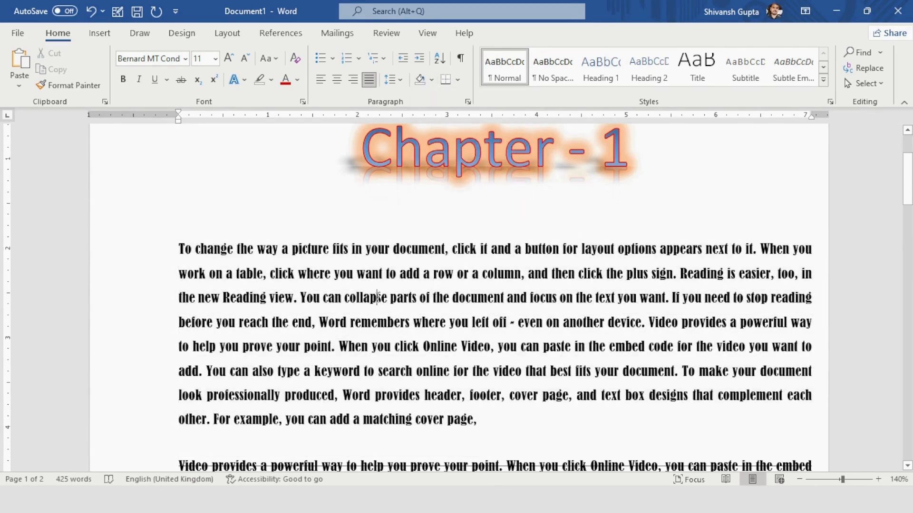
click(431, 80)
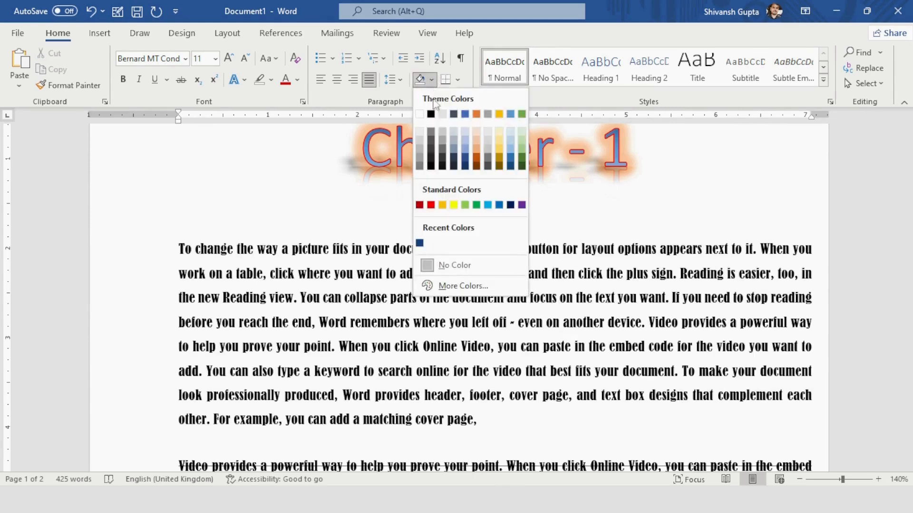
click(403, 327)
drag(485, 423, 179, 249)
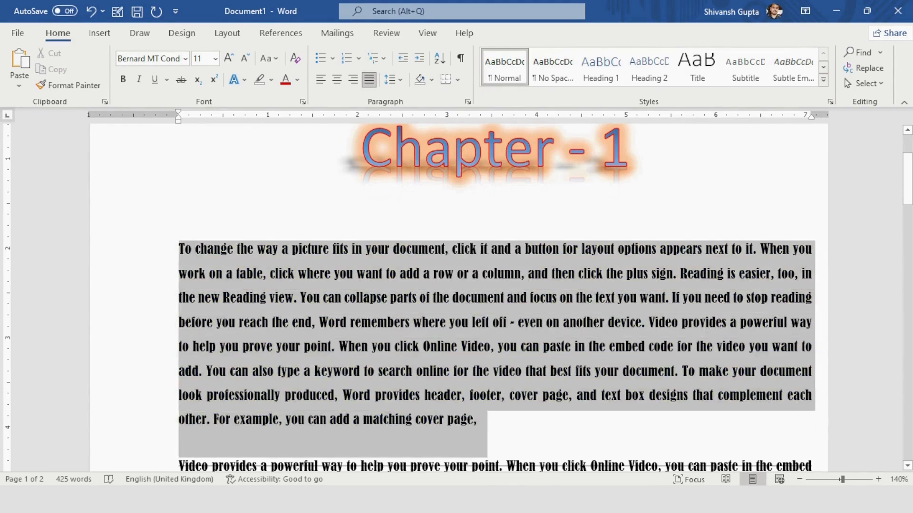
click(389, 268)
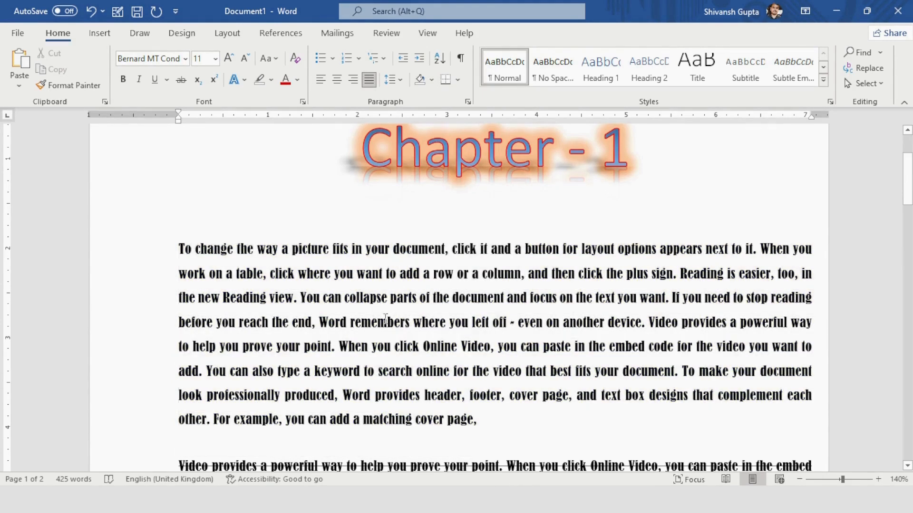
click(350, 323)
Show the formatting marks and examine them from the Chapter - 1 heading to the blank paragraphs on page 2
click(460, 59)
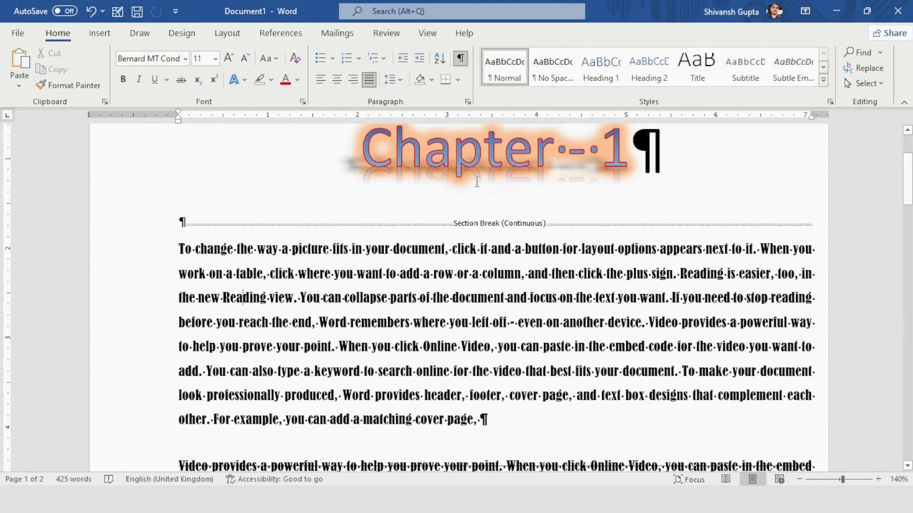
scroll(476, 182, up, 1)
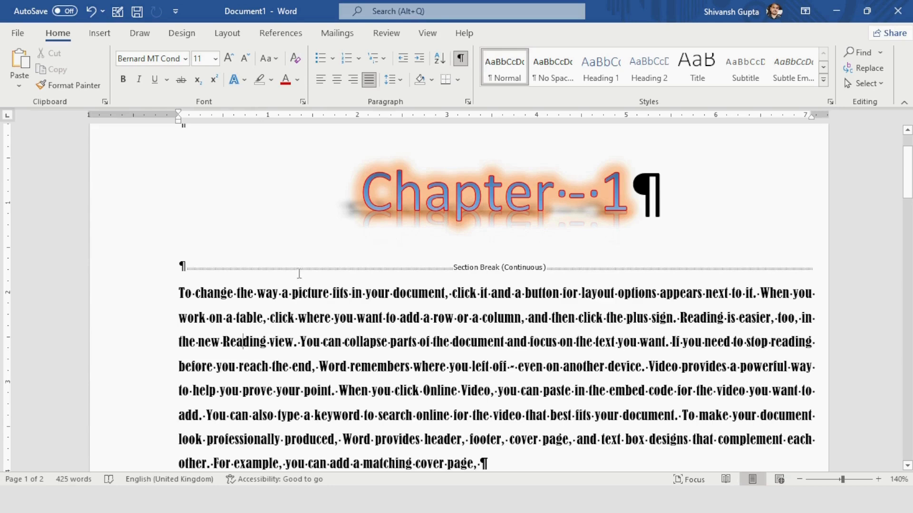
scroll(546, 267, down, 3)
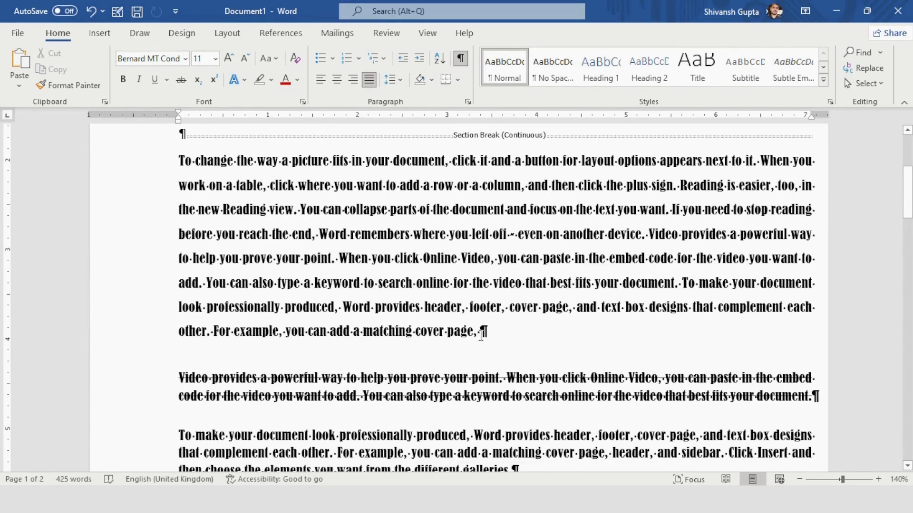
scroll(481, 333, down, 2)
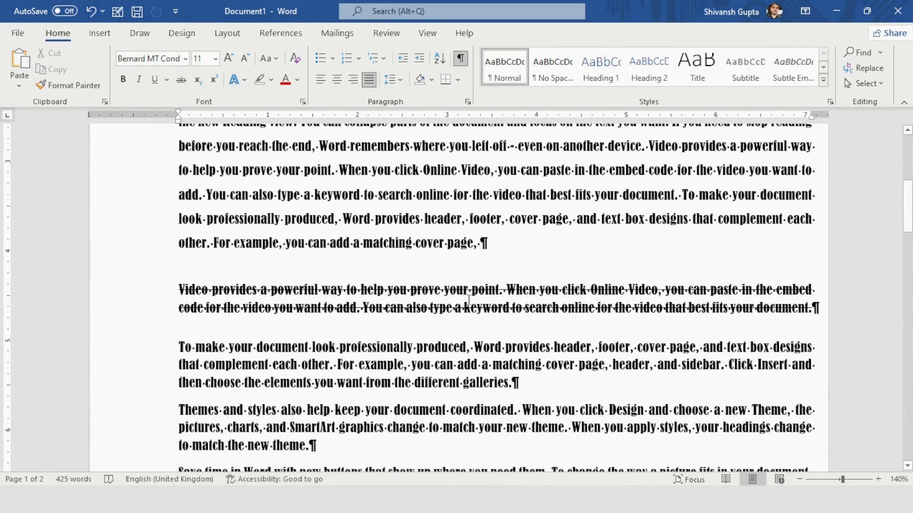
scroll(815, 308, down, 1)
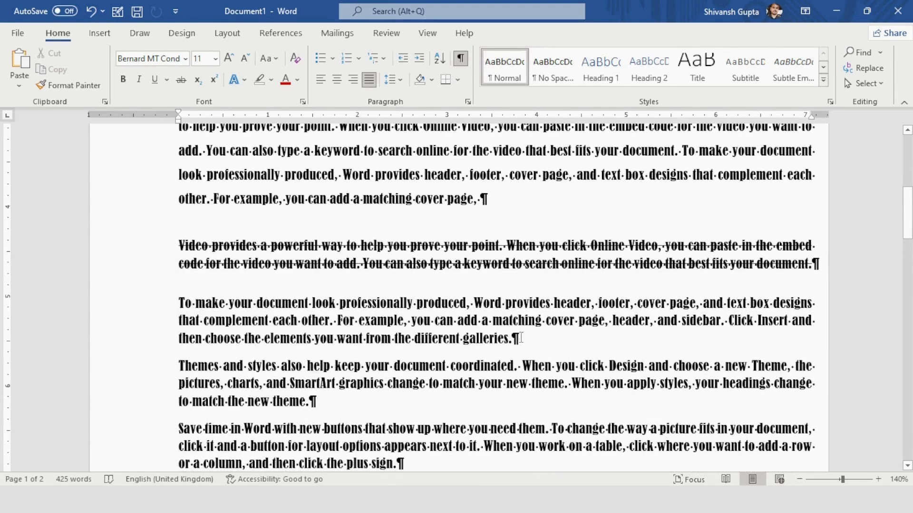
scroll(517, 339, down, 3)
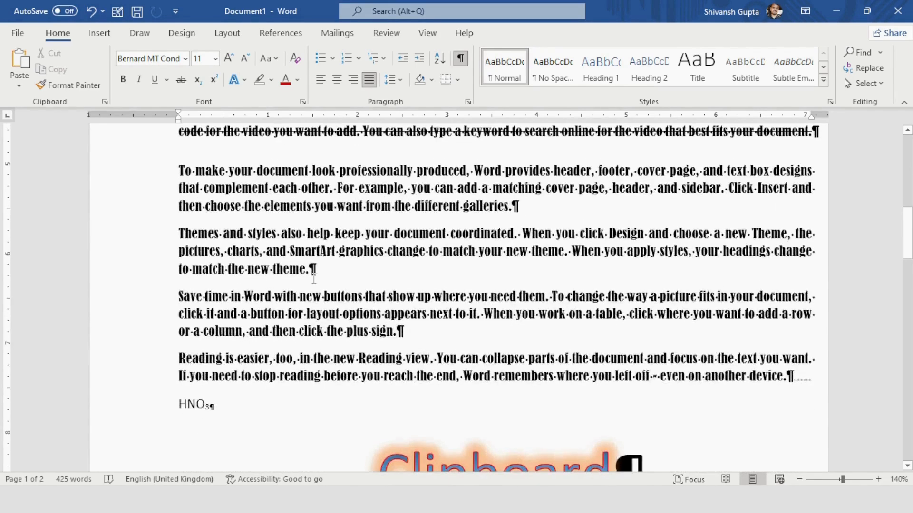
ctrl+scroll(313, 276, up, 3)
scroll(315, 278, down, 3)
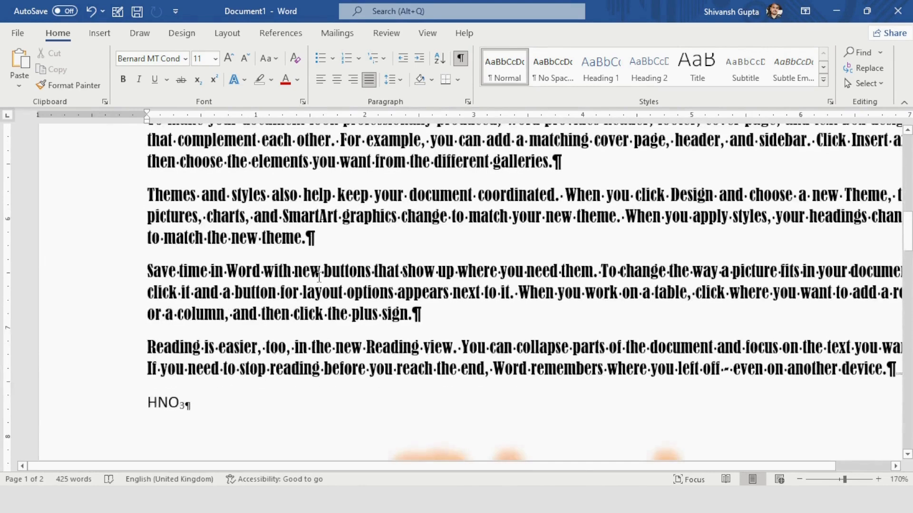
scroll(318, 278, down, 3)
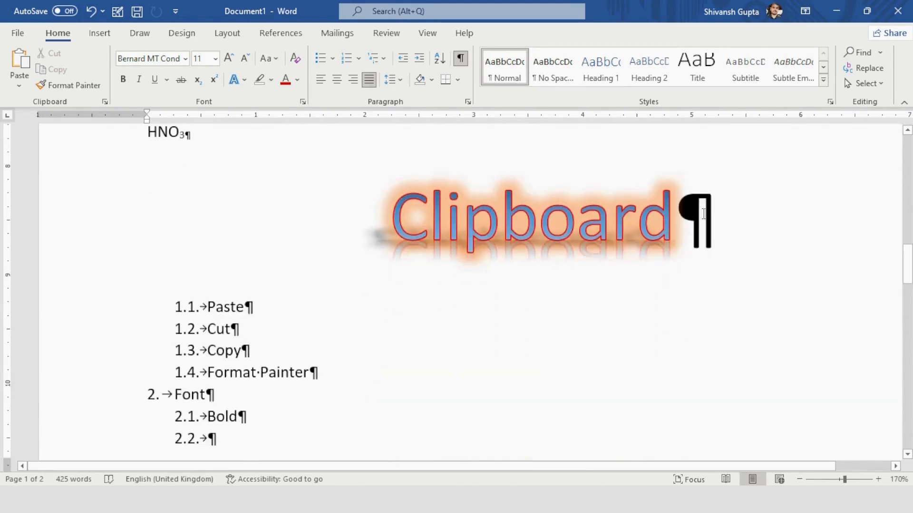
scroll(252, 313, down, 4)
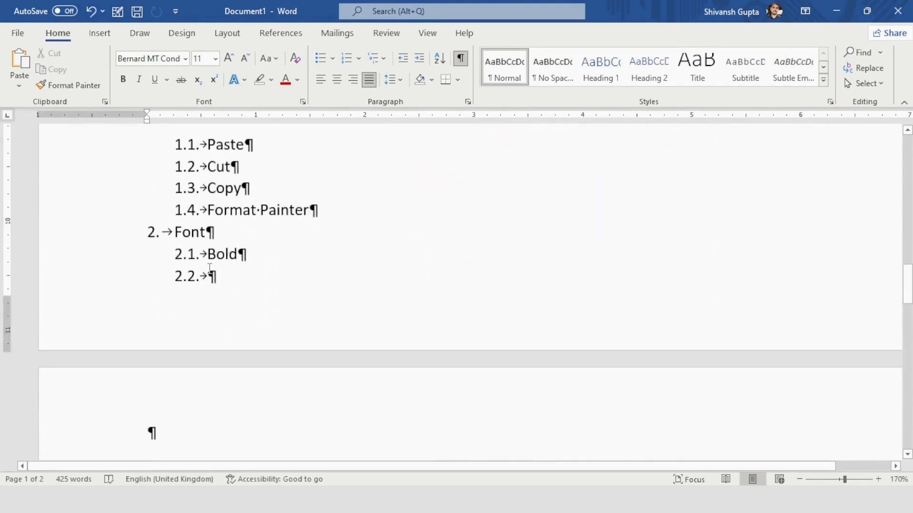
scroll(210, 269, down, 1)
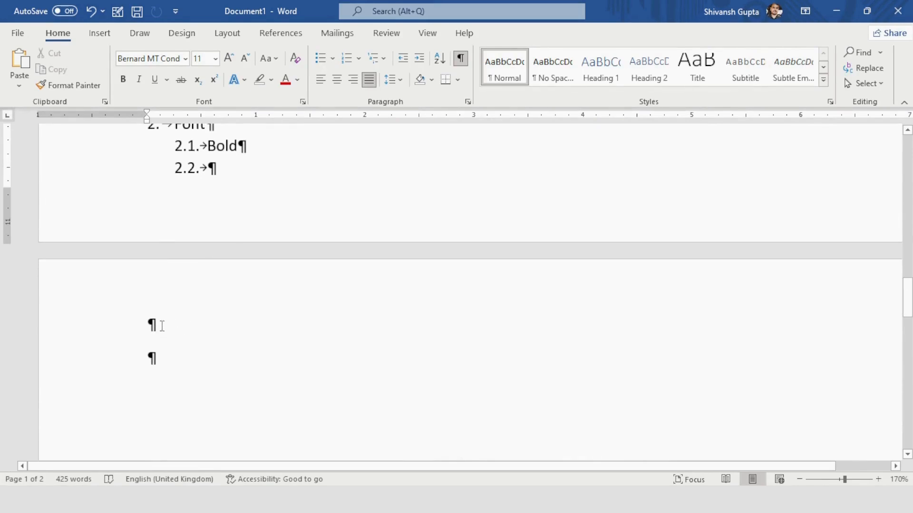
click(161, 326)
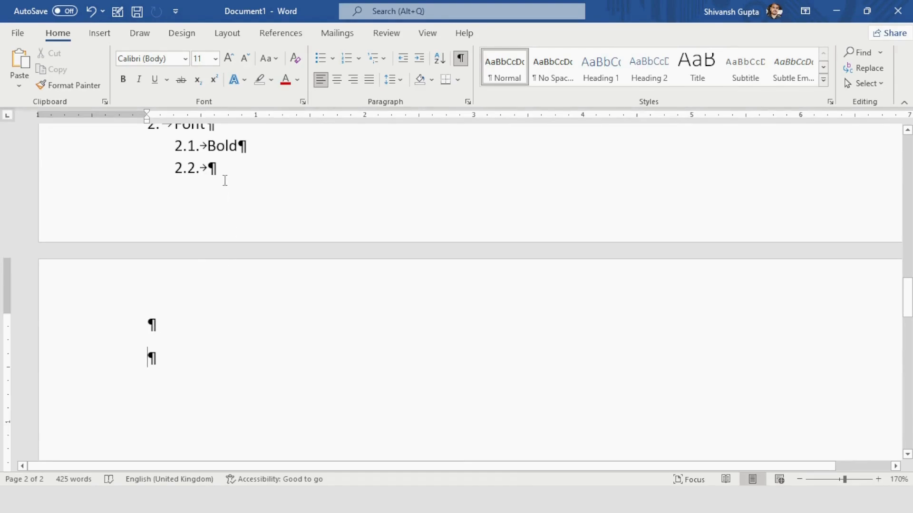
Review the marks around the Clipboard heading and its numbered list, and hide the formatting marks
scroll(177, 338, up, 15)
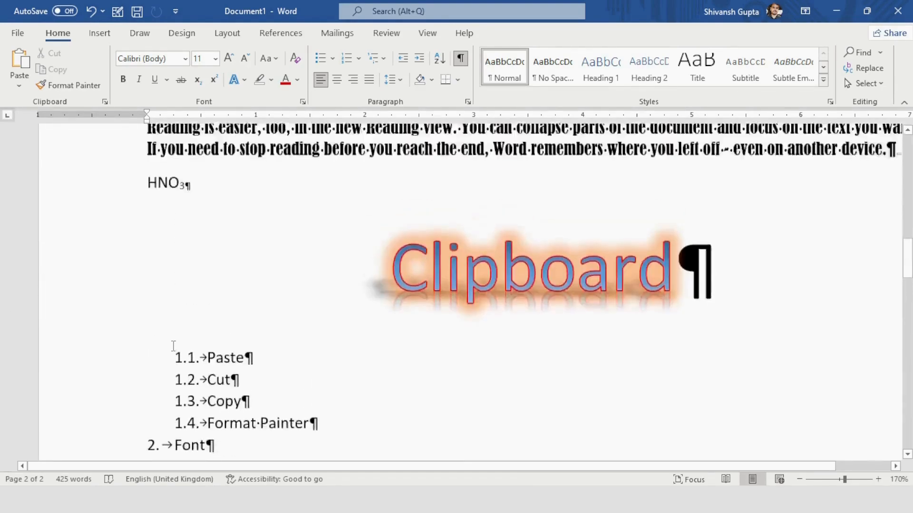
scroll(223, 322, up, 10)
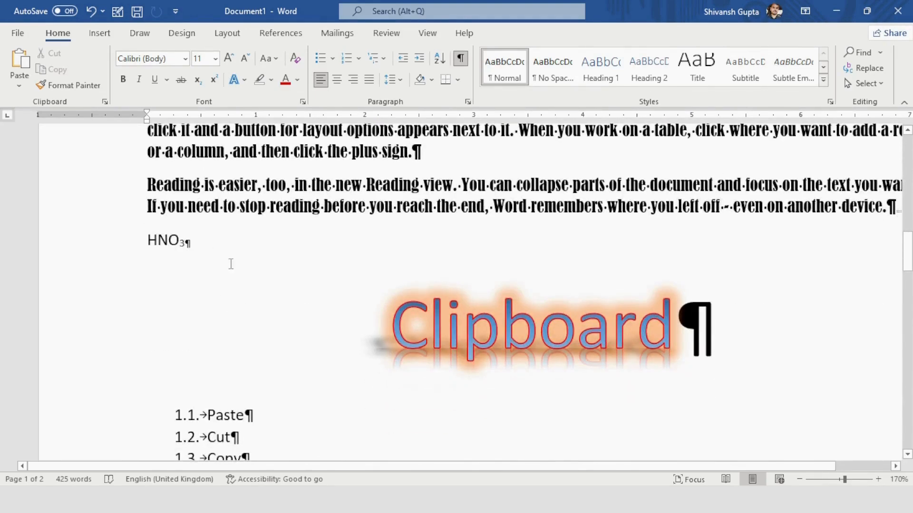
scroll(190, 247, down, 4)
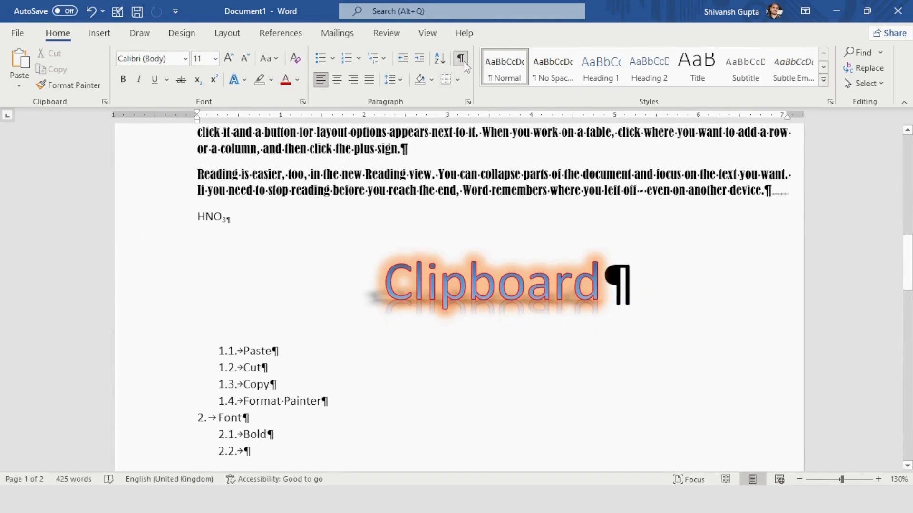
click(461, 58)
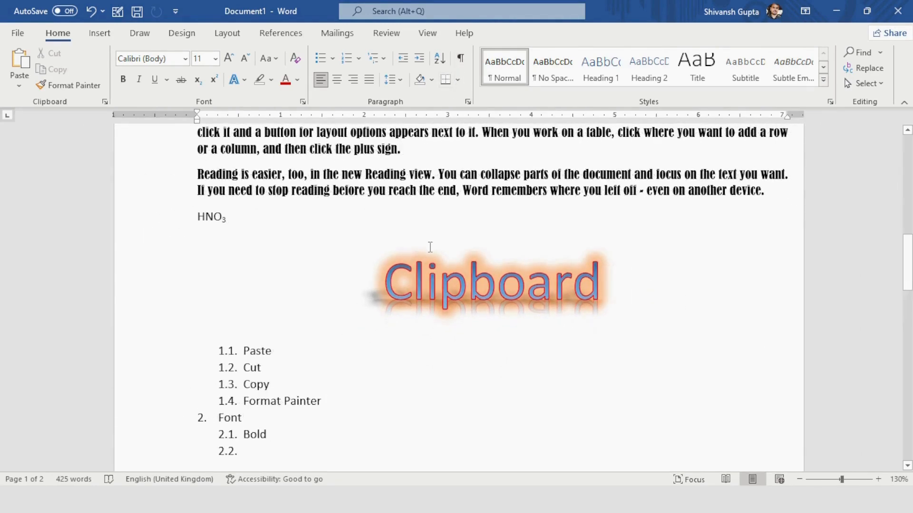
Shade the first body paragraph with the custom blue #2047EC
scroll(430, 247, up, 8)
scroll(430, 247, up, 3)
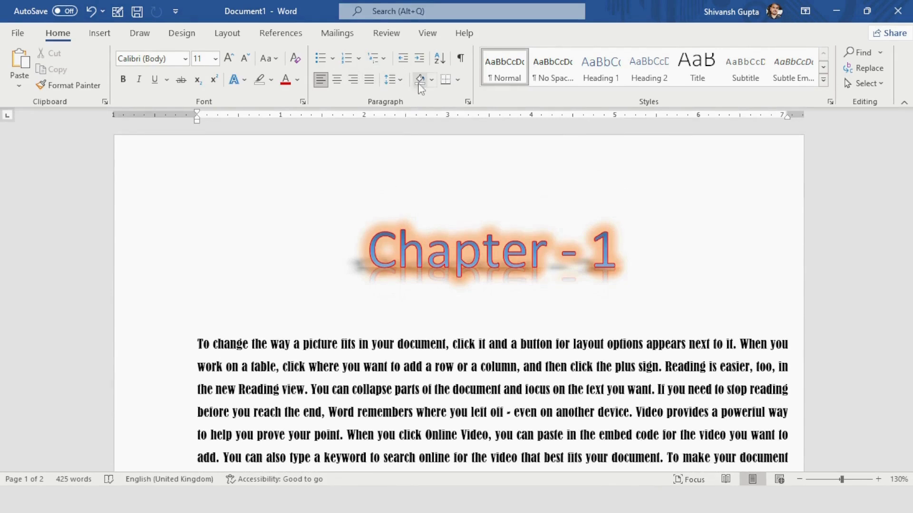
scroll(466, 342, down, 3)
click(467, 315)
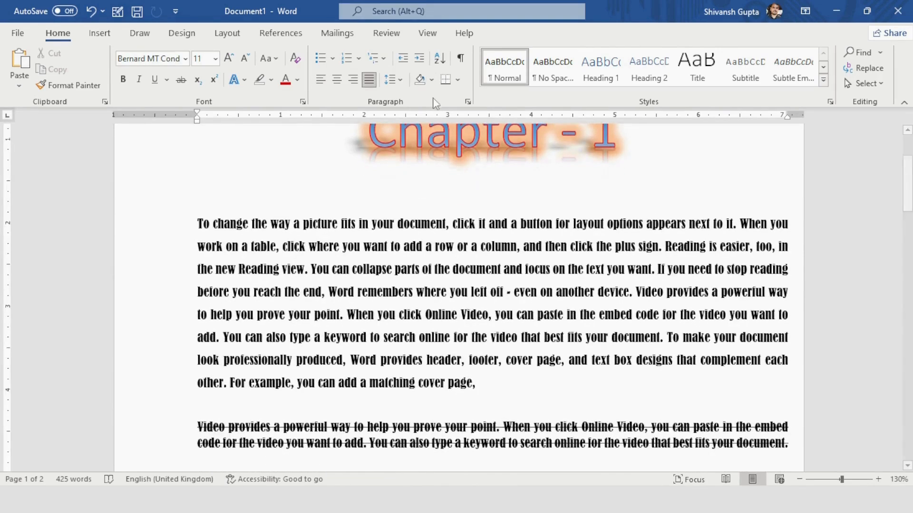
click(431, 79)
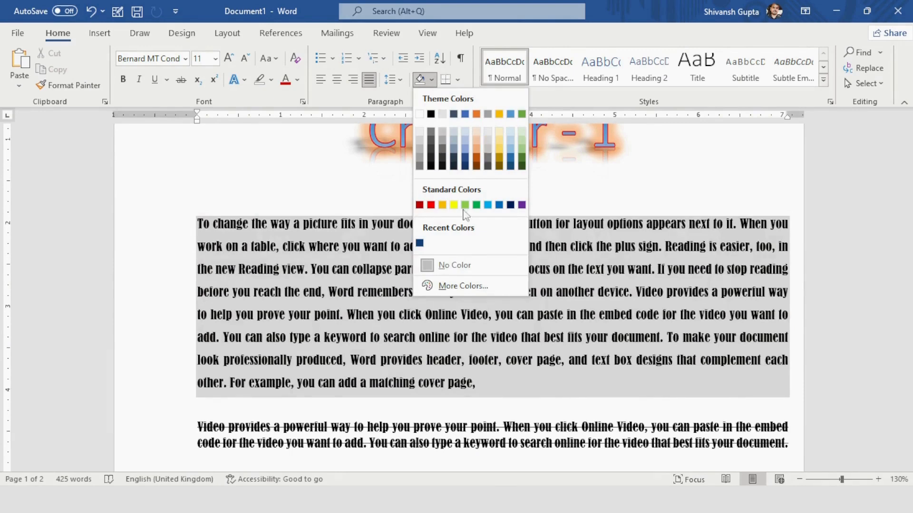
click(463, 286)
click(529, 91)
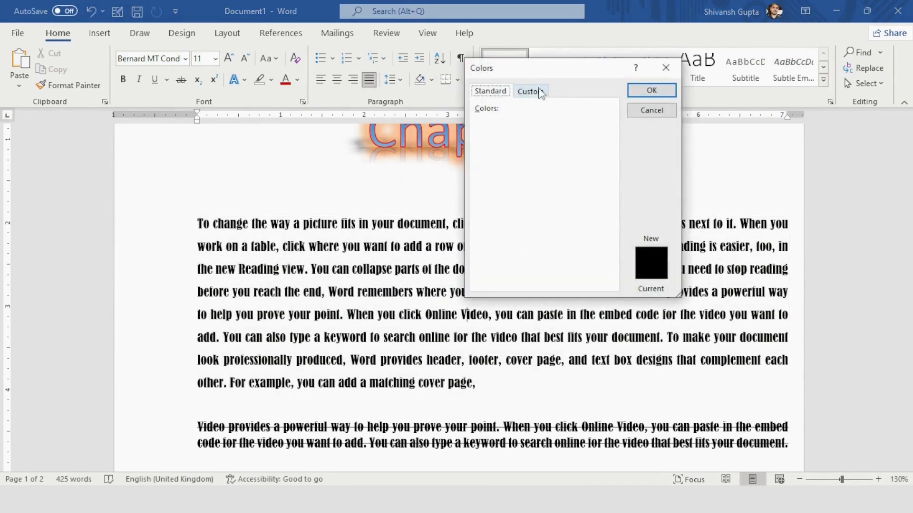
click(609, 151)
click(609, 164)
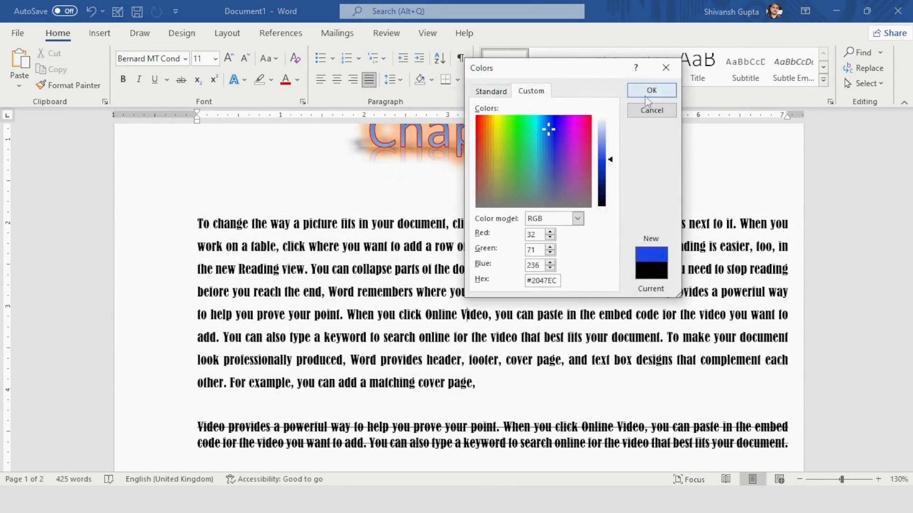
click(651, 90)
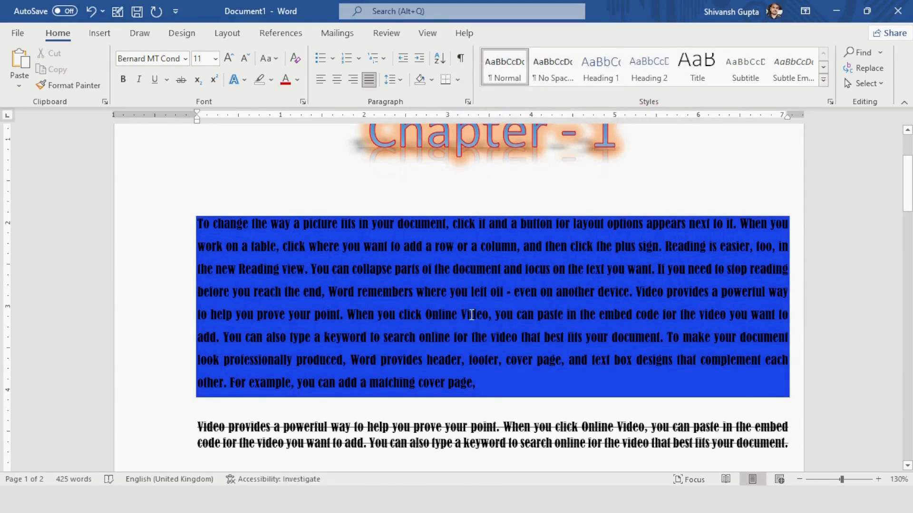
Remove the shading from the whole first body paragraph by setting it to No Color
mouse_move(479, 383)
mouse_down()
mouse_move(381, 247)
mouse_move(373, 125)
mouse_up()
click(420, 80)
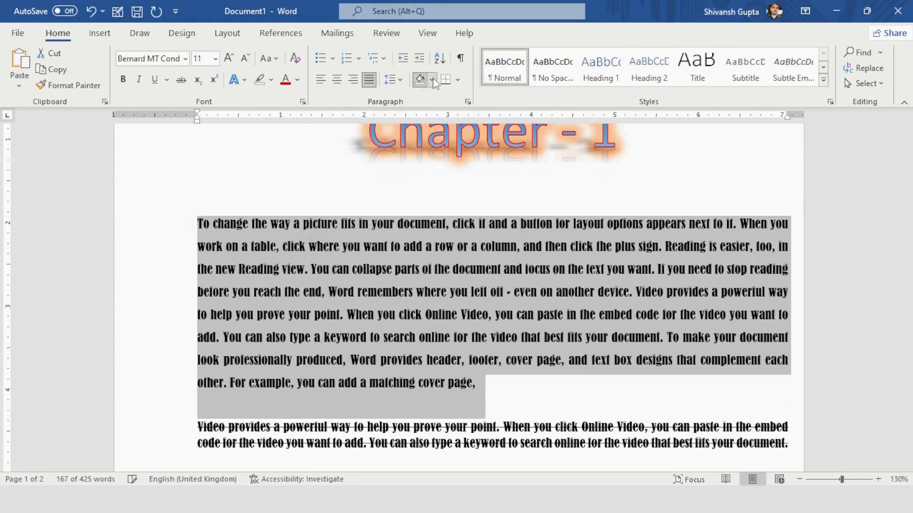
click(432, 80)
click(454, 265)
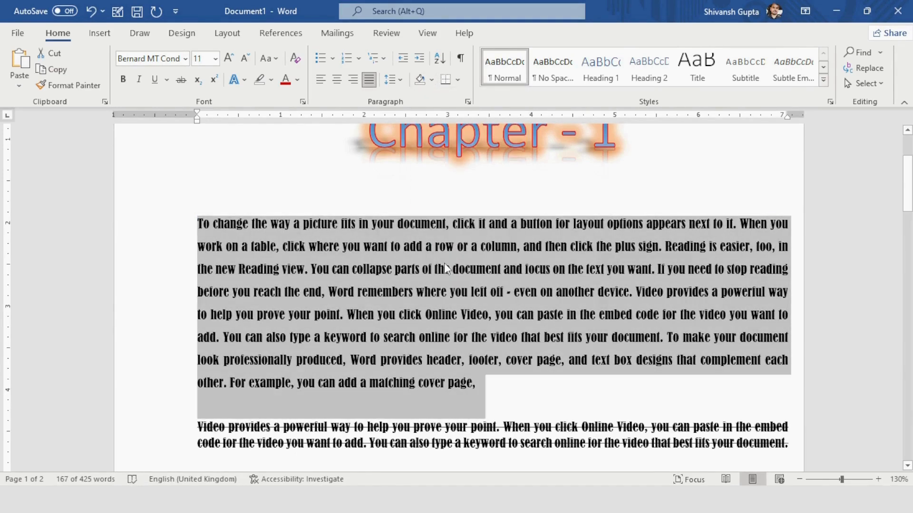
click(459, 336)
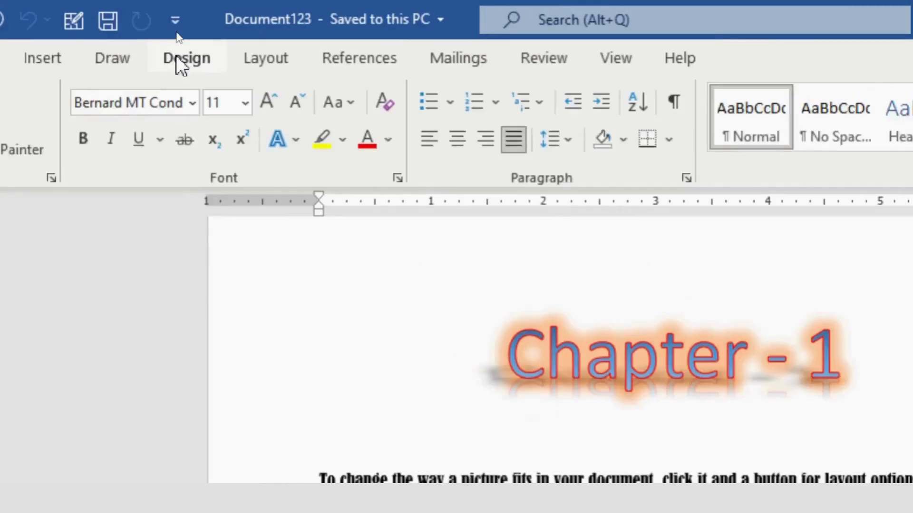
Add the CONFIDENTIAL 1 preset watermark to the document and check it behind the body text
click(176, 31)
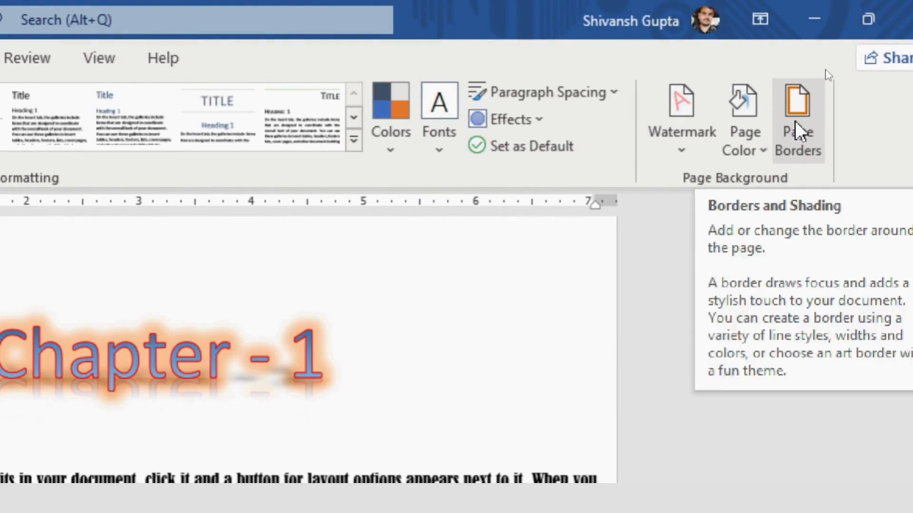
click(795, 120)
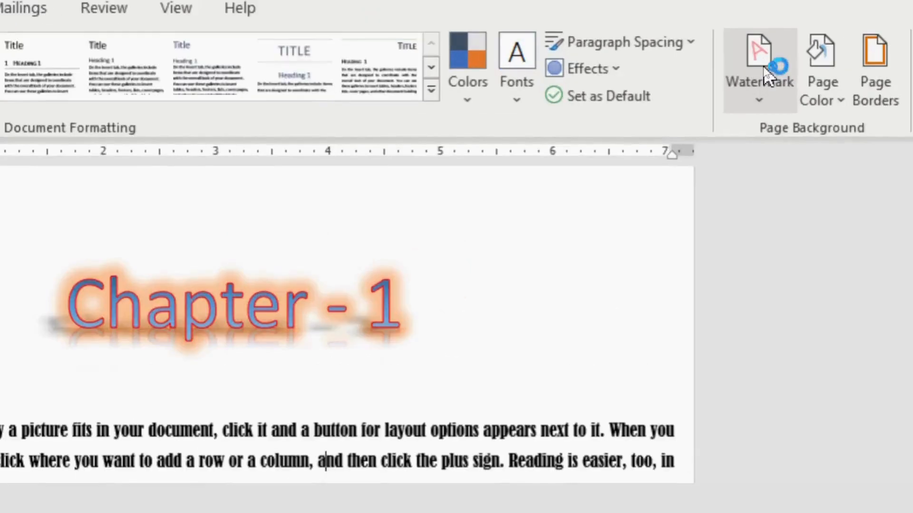
click(768, 93)
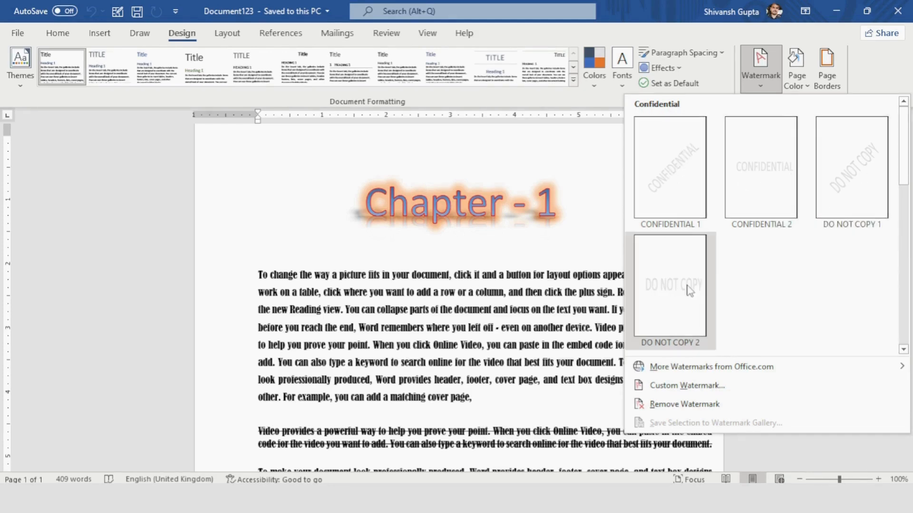
click(684, 195)
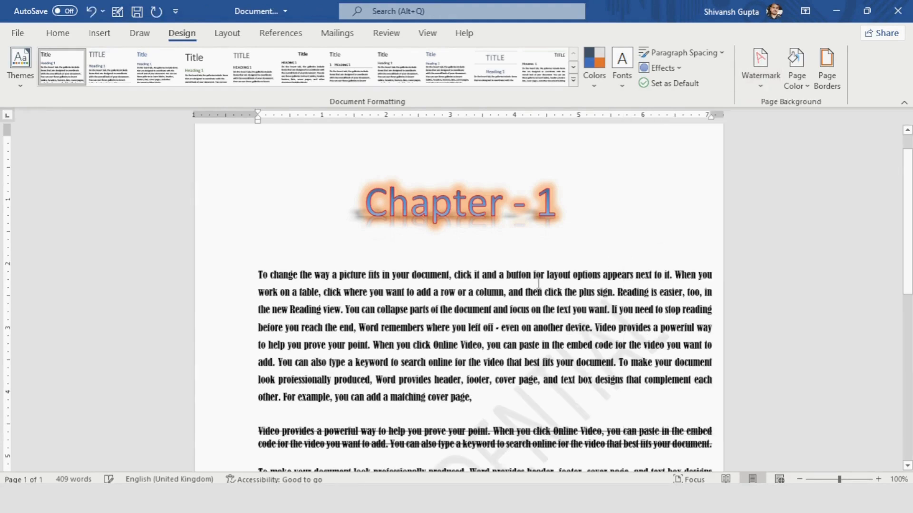
scroll(538, 283, down, 3)
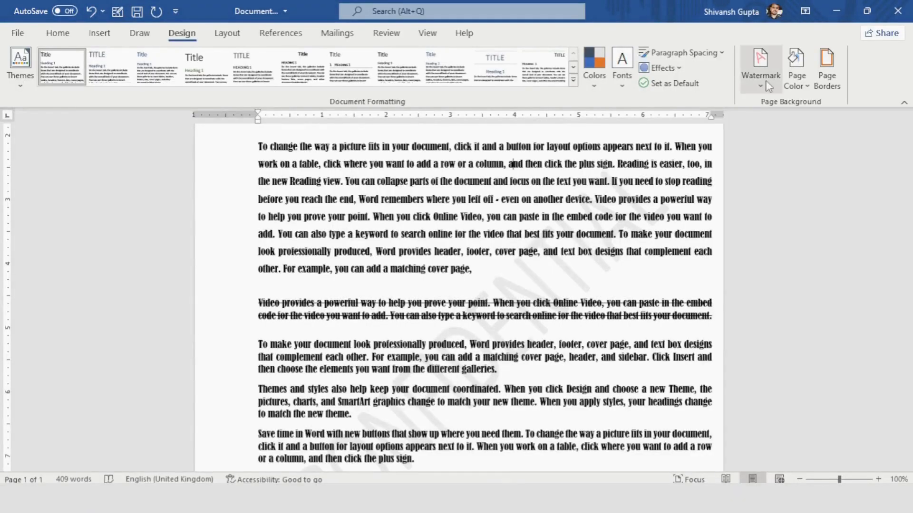
Switch the watermark to the horizontal CONFIDENTIAL 2 preset, and remove it from the document
click(760, 67)
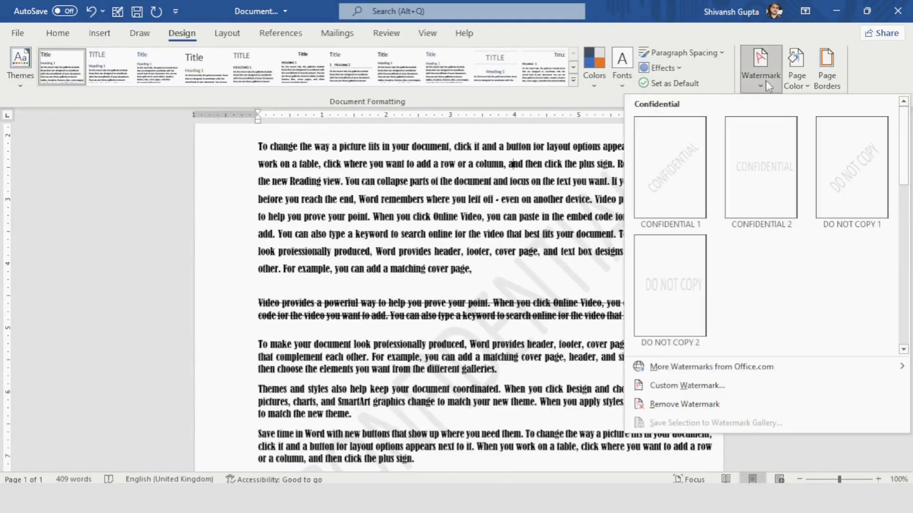
click(757, 183)
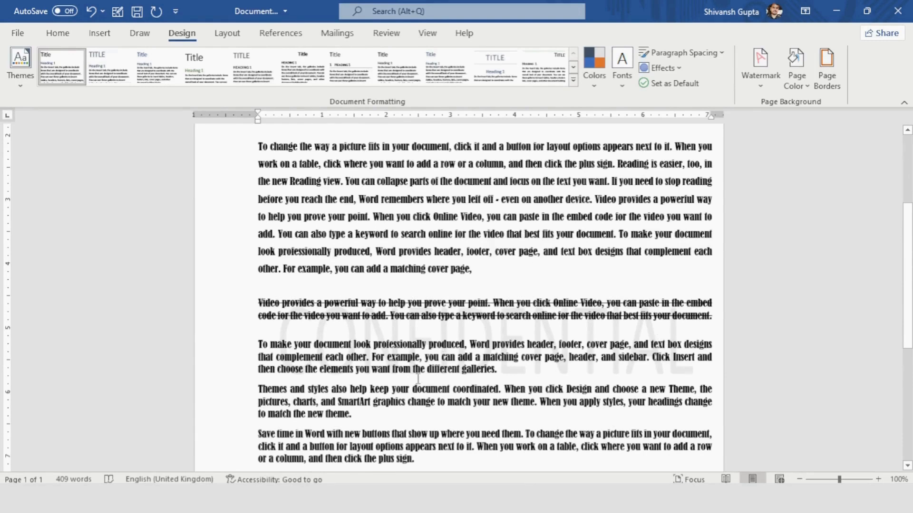
click(760, 77)
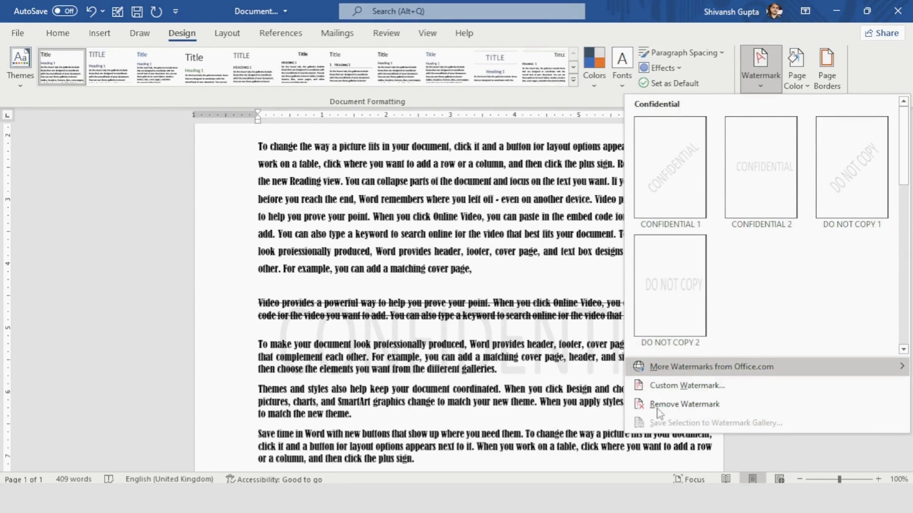
click(675, 408)
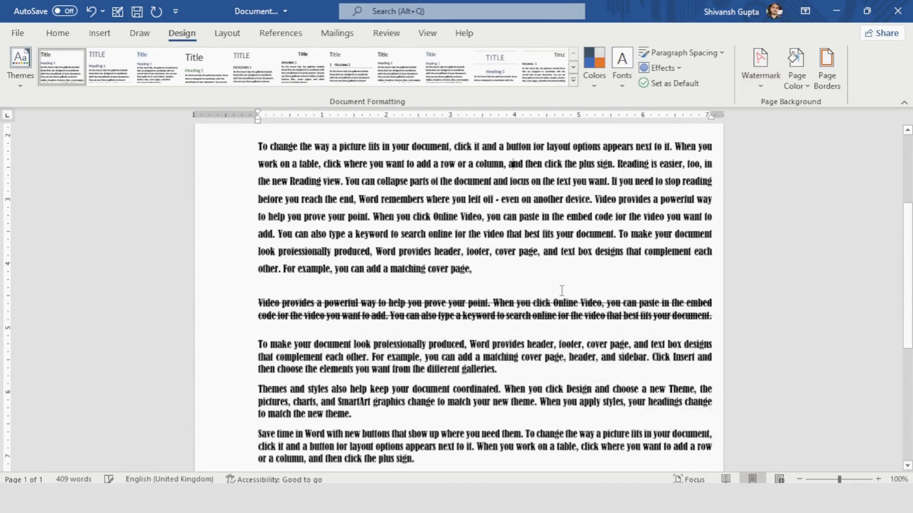
Start a custom text watermark with its language set to English (India)
click(765, 80)
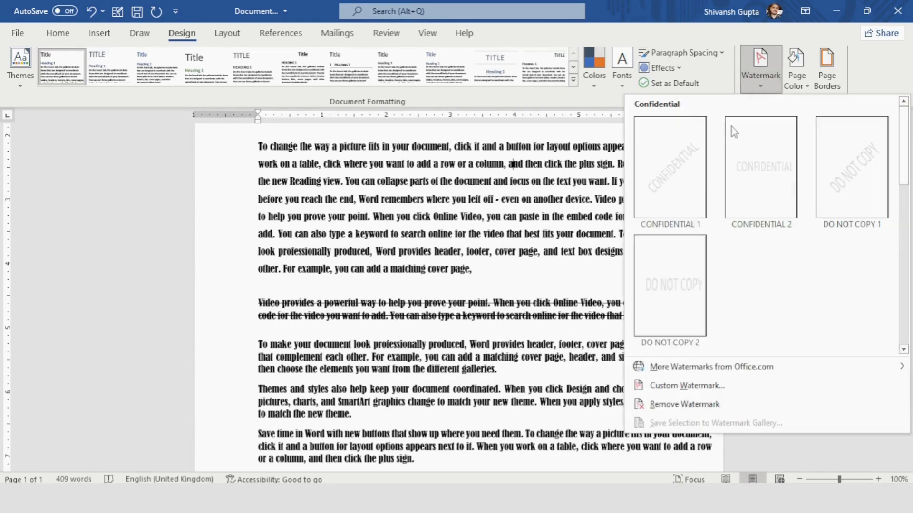
click(685, 389)
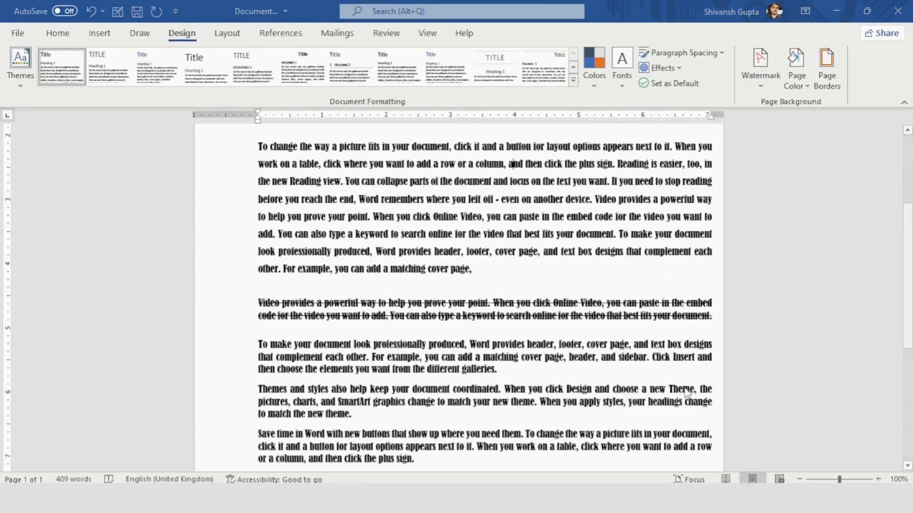
drag(353, 104, 312, 145)
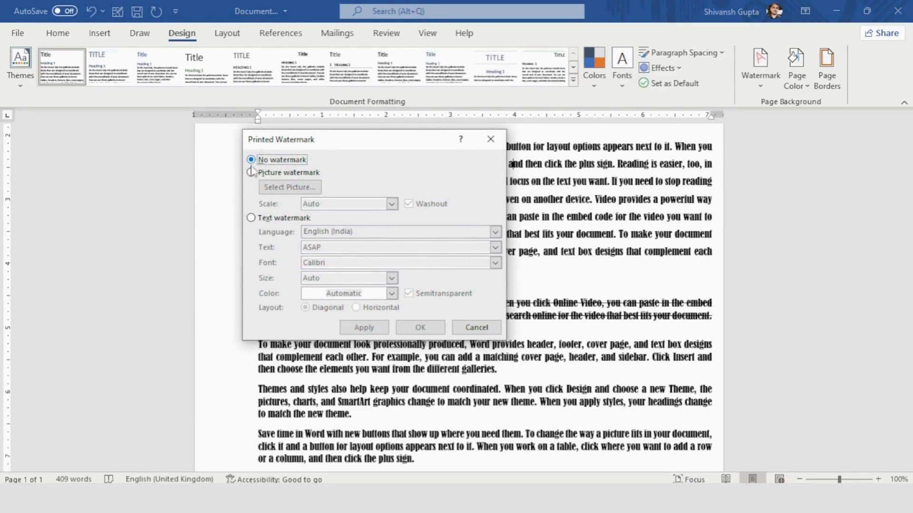
click(252, 222)
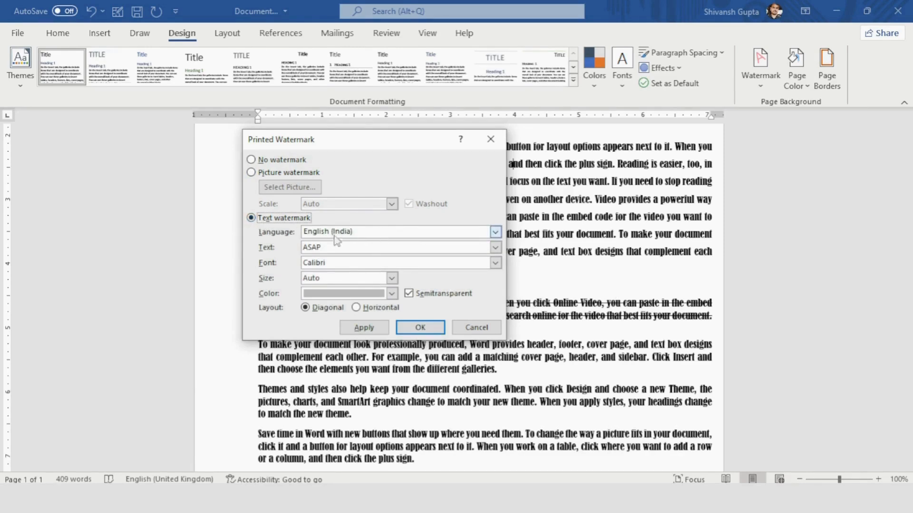
click(495, 232)
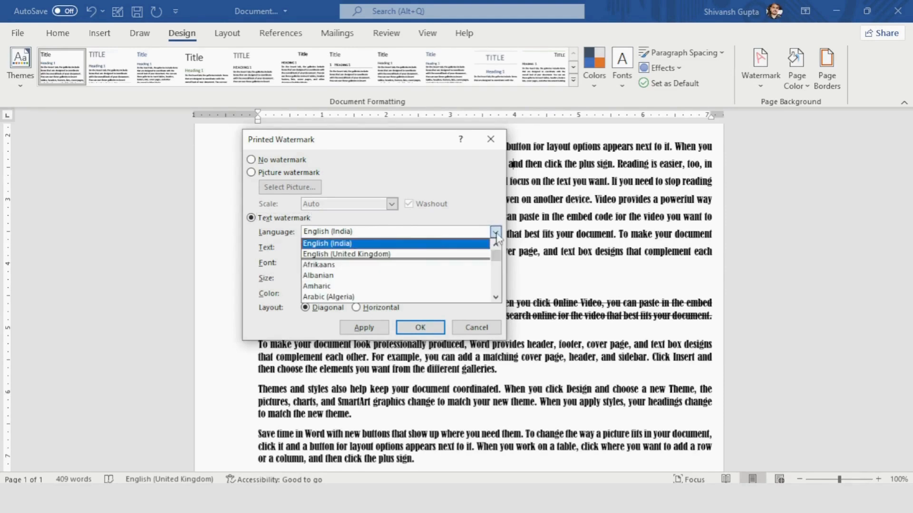
click(343, 244)
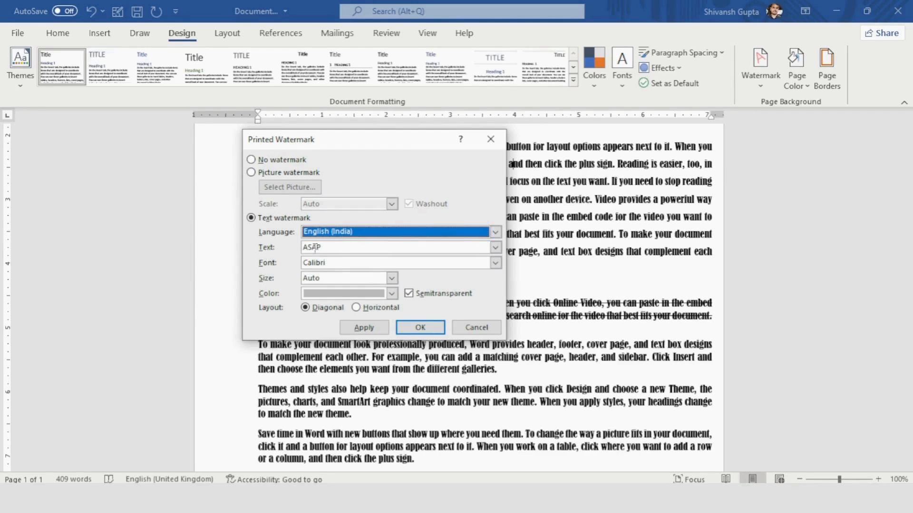
Replace the watermark text with "Tech Sphere"
drag(332, 247, 296, 248)
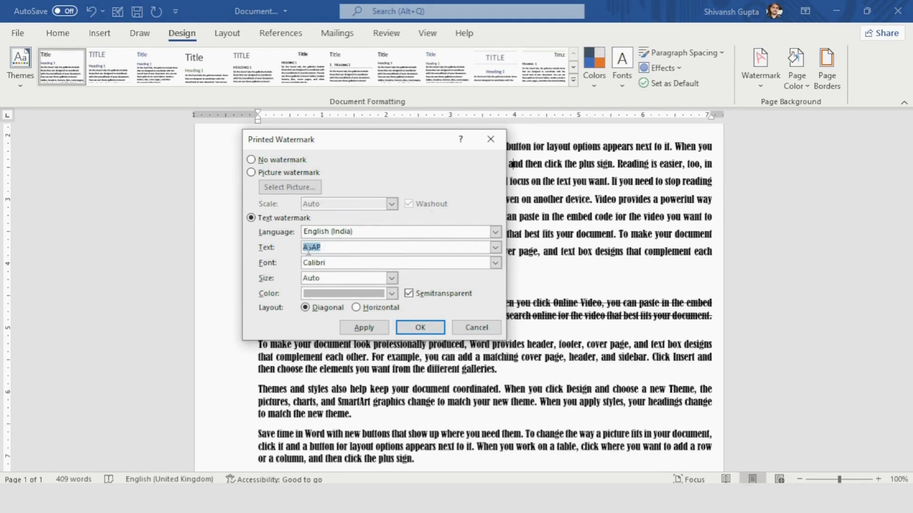
key(BackSpace)
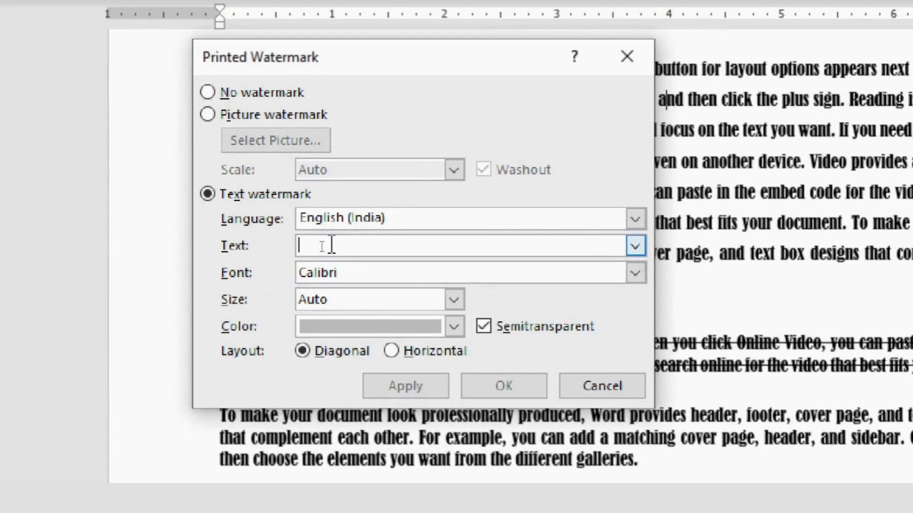
text(Te)
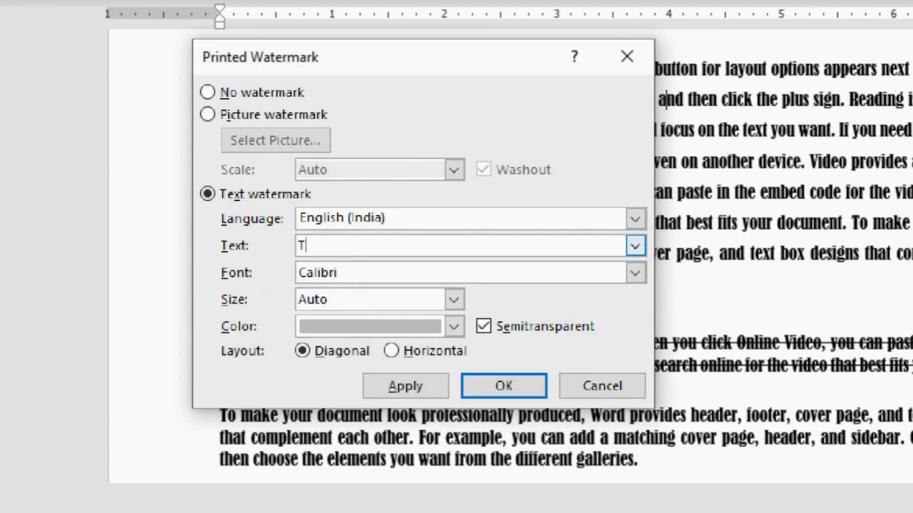
text(ch Sphere)
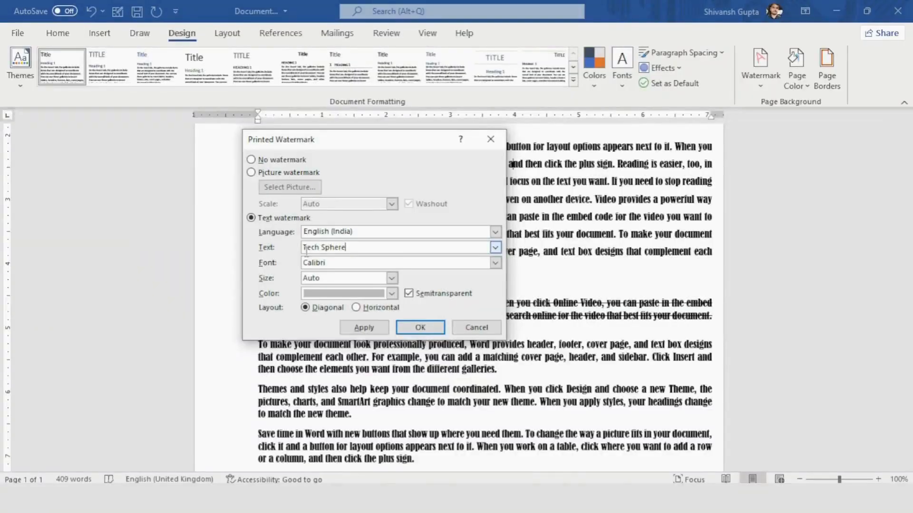
Look through the watermark's font and size choices, keeping Calibri as the font and Auto as the size
click(318, 271)
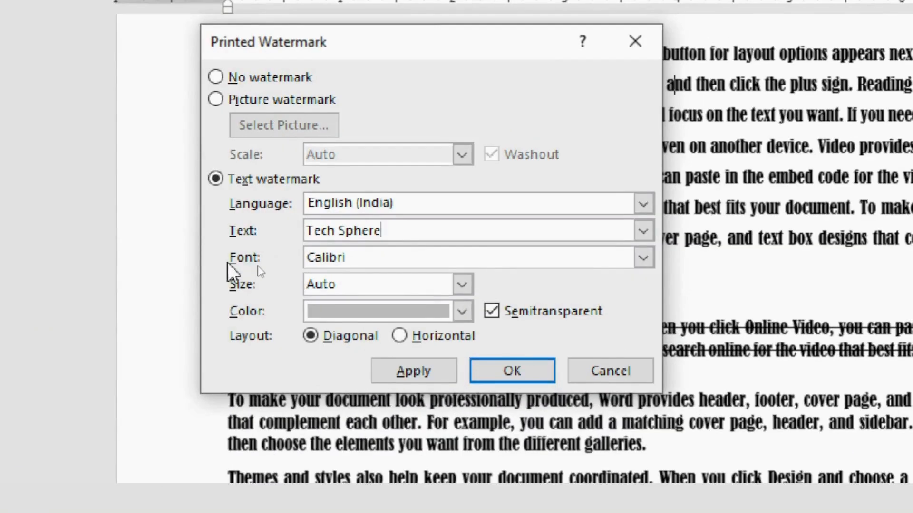
key(ctrl+a)
key(BackSpace)
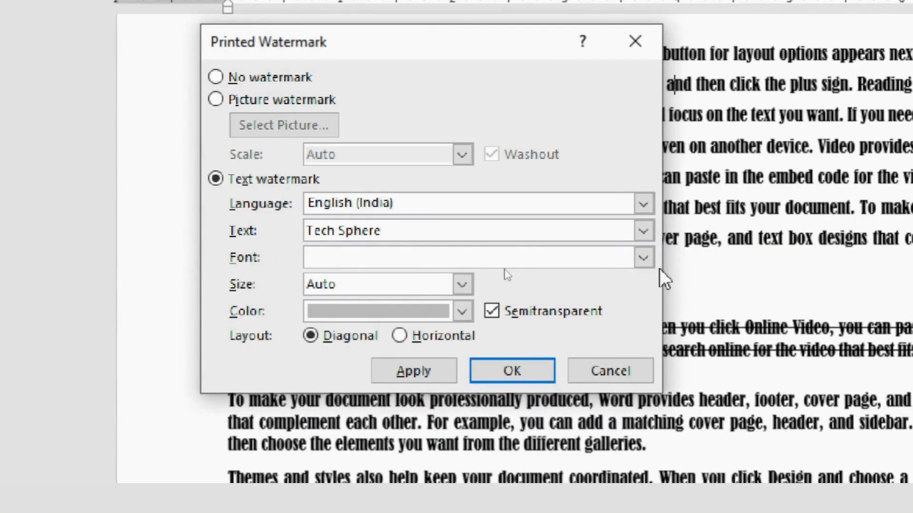
click(643, 259)
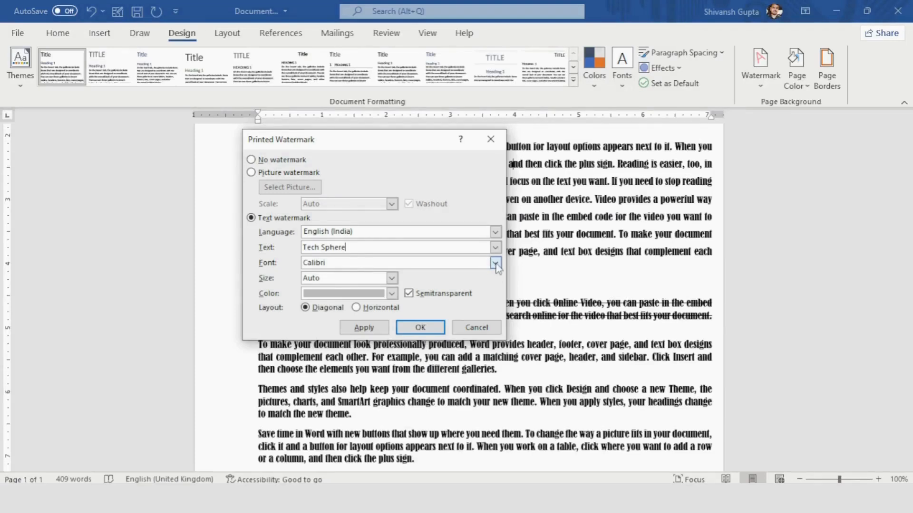
click(643, 257)
scroll(429, 294, down, 8)
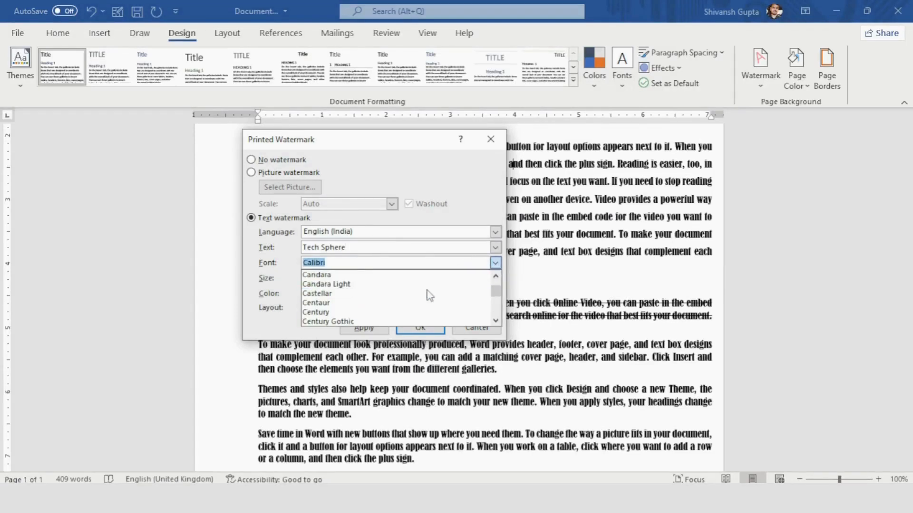
scroll(429, 294, up, 11)
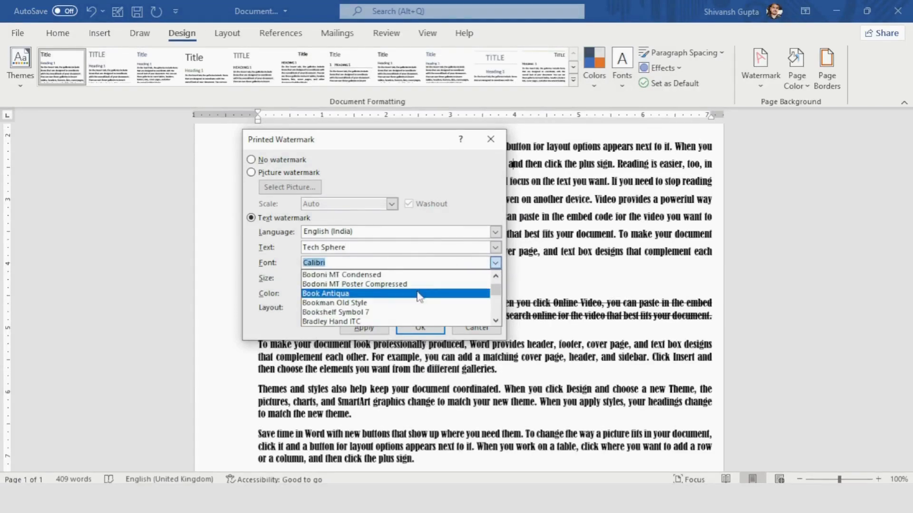
scroll(418, 297, down, 2)
click(348, 303)
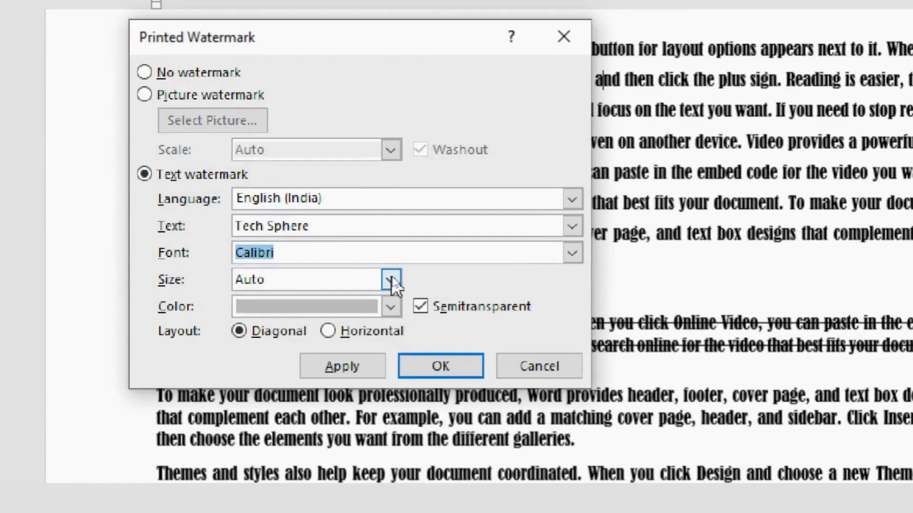
click(392, 278)
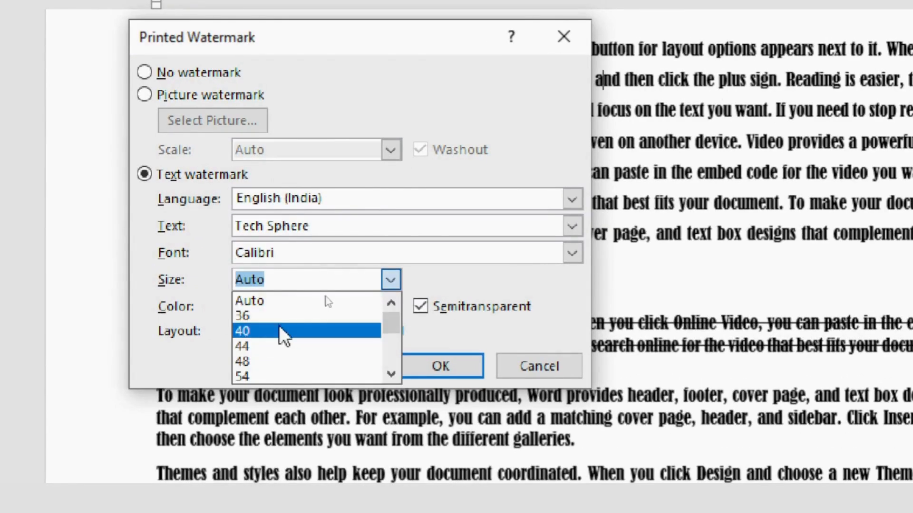
click(272, 301)
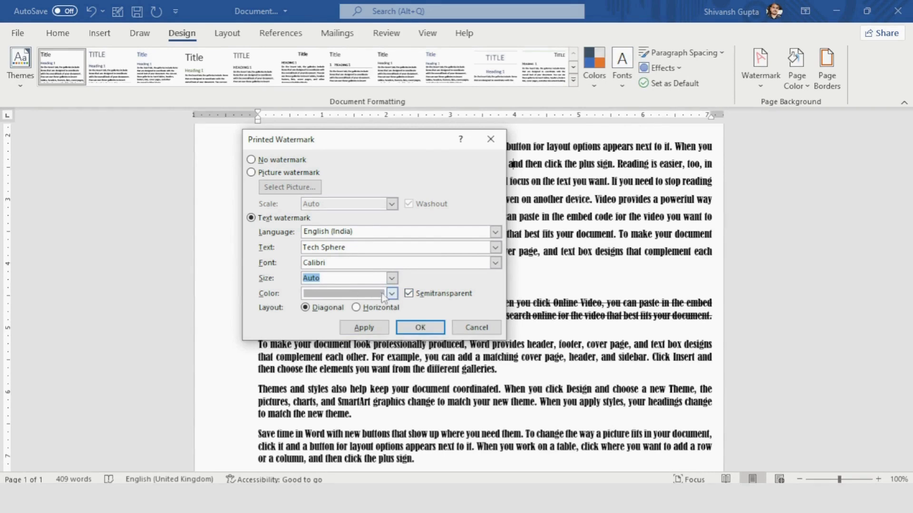
Color the Tech Sphere watermark standard red, keep it semitransparent and diagonal, and apply it to the document
click(392, 294)
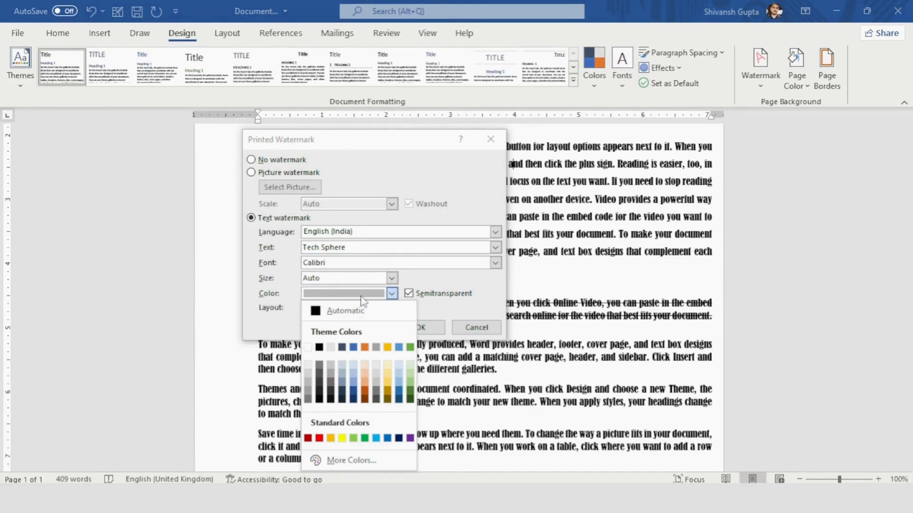
click(319, 437)
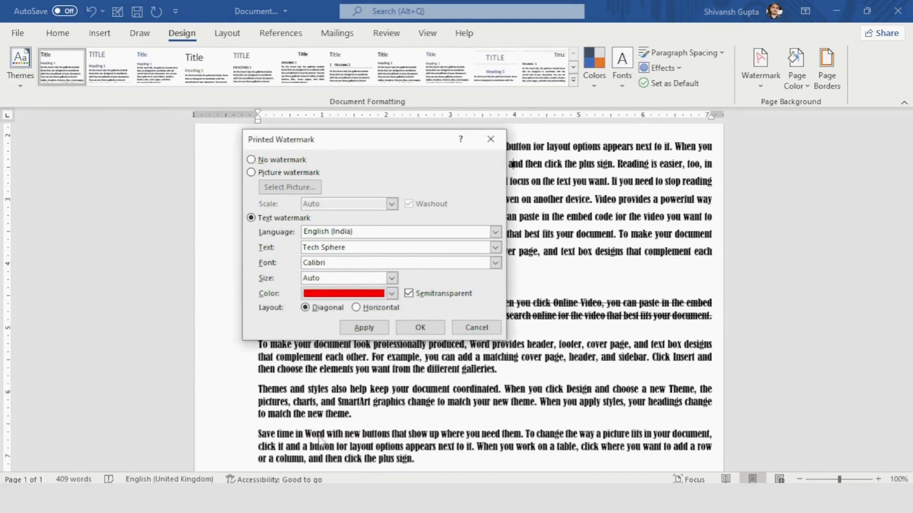
click(391, 294)
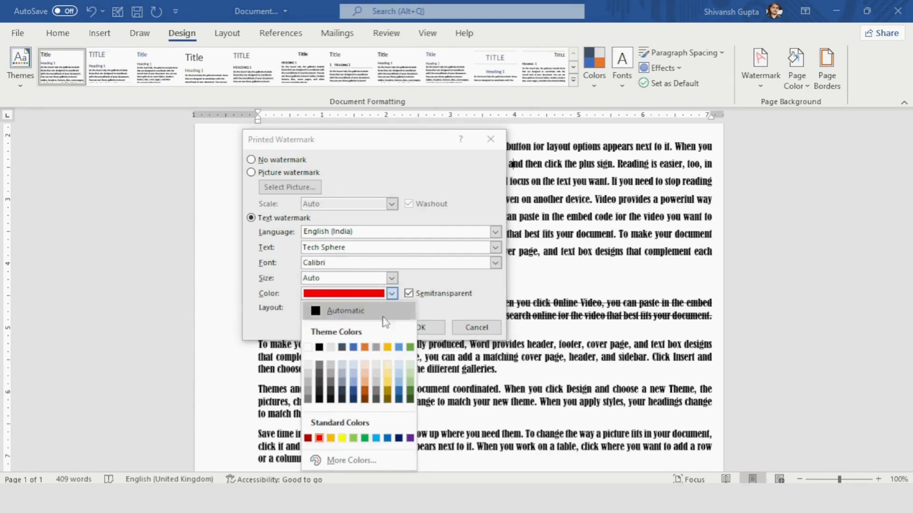
click(337, 459)
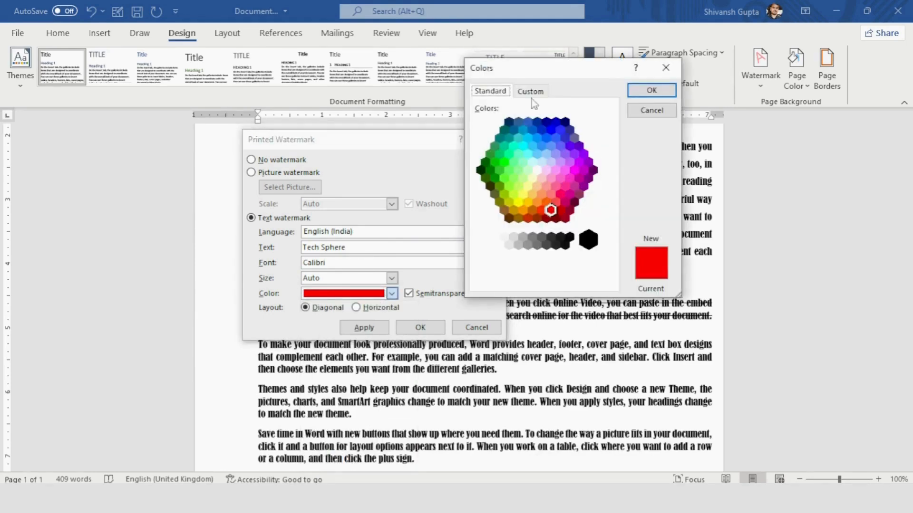
click(530, 93)
click(499, 91)
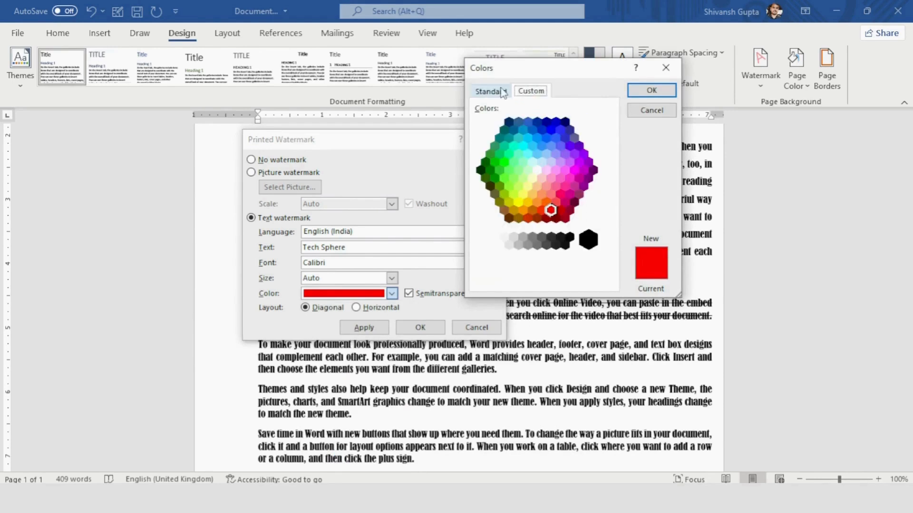
click(648, 91)
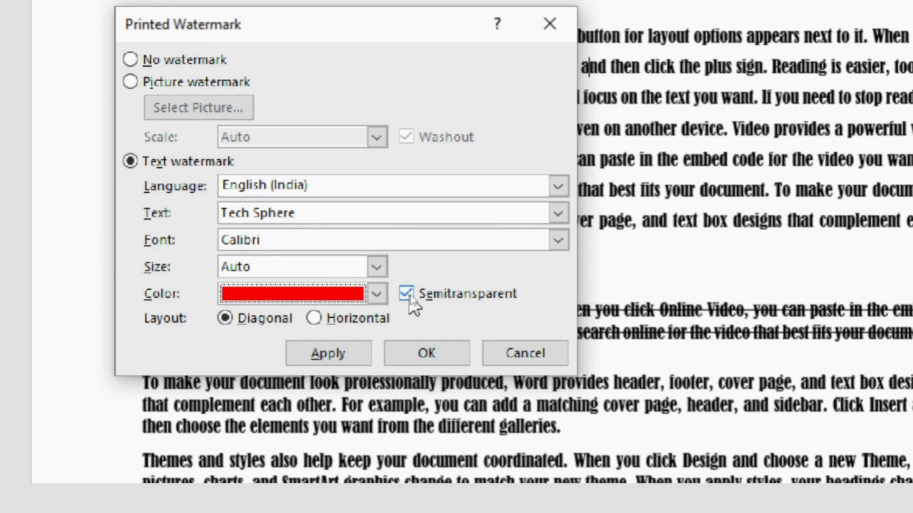
click(407, 294)
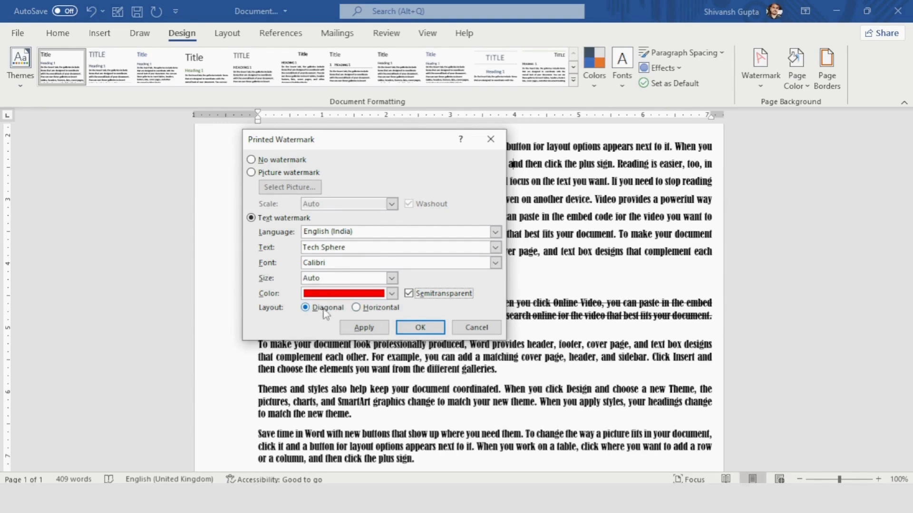
click(416, 329)
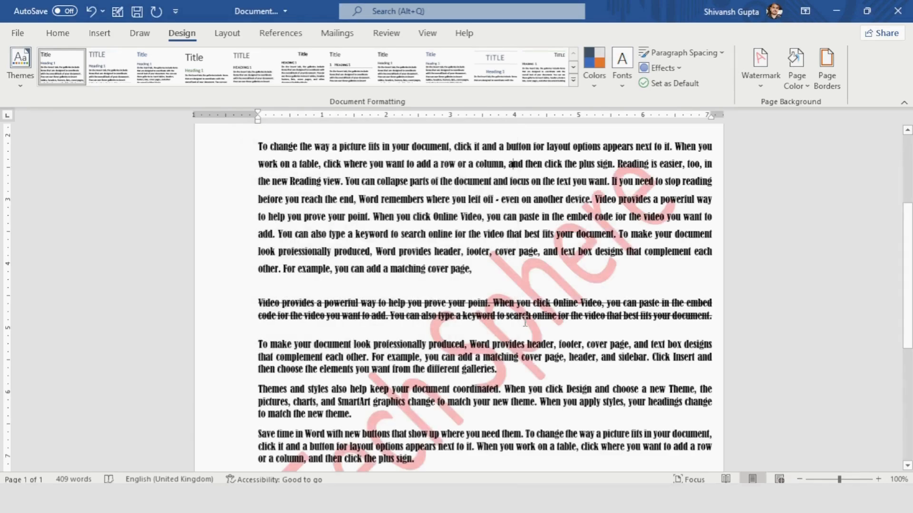
Turn off semitransparency for the red Tech Sphere watermark and apply the change
scroll(525, 323, up, 4)
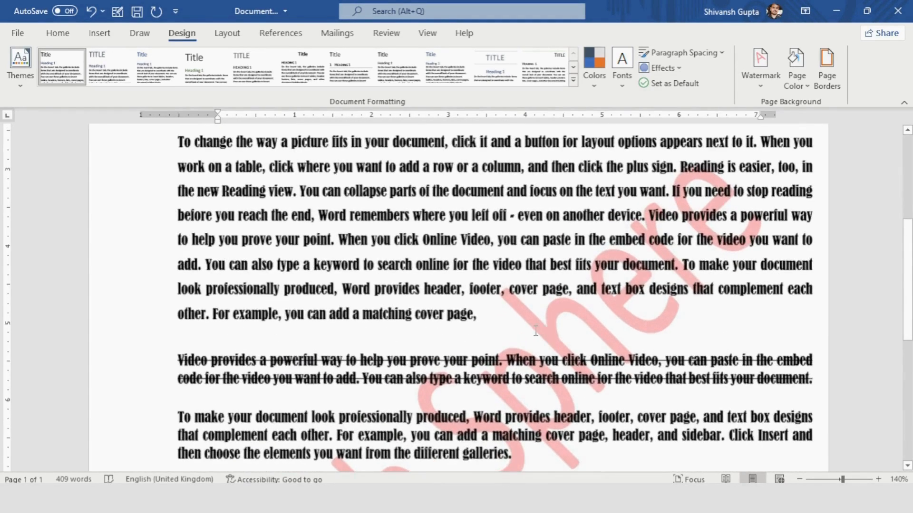
scroll(522, 305, down, 3)
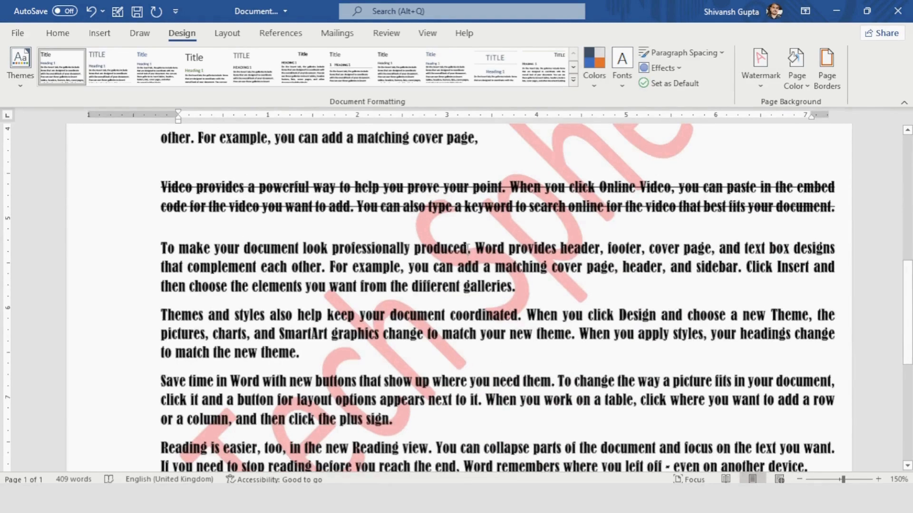
scroll(469, 246, up, 2)
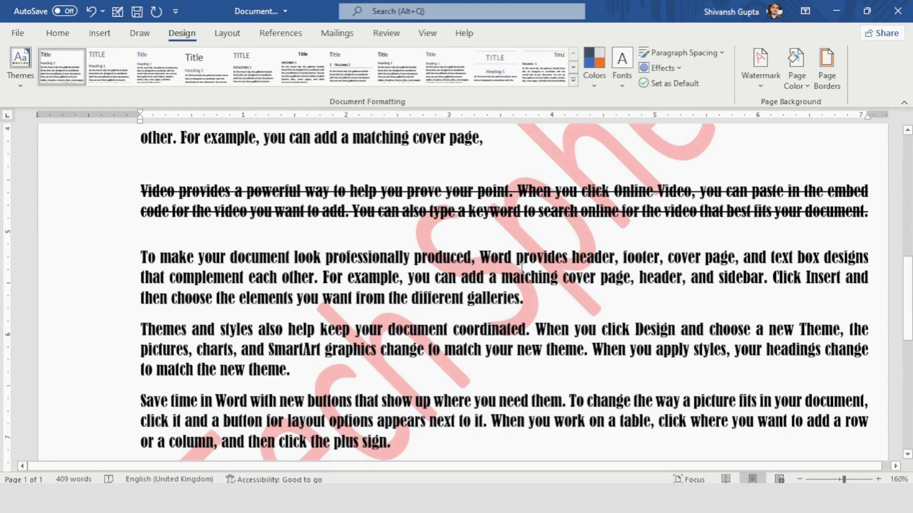
click(762, 75)
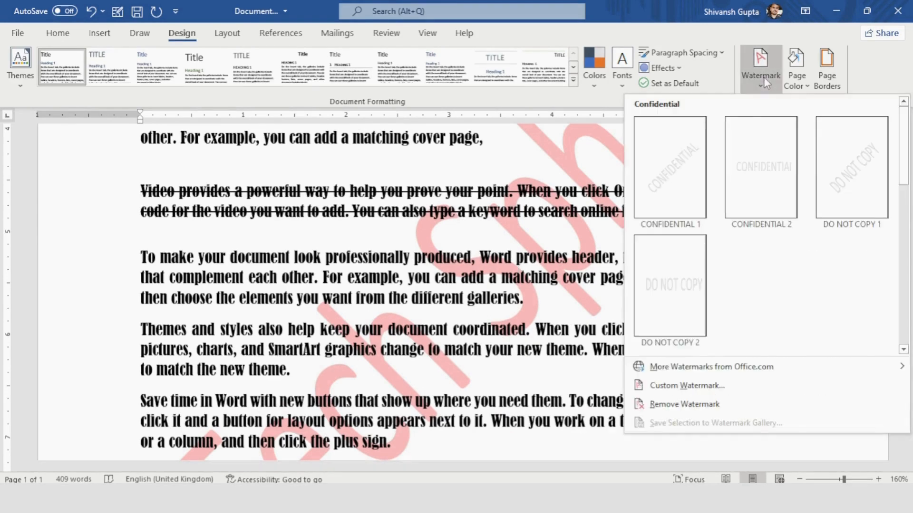
click(700, 386)
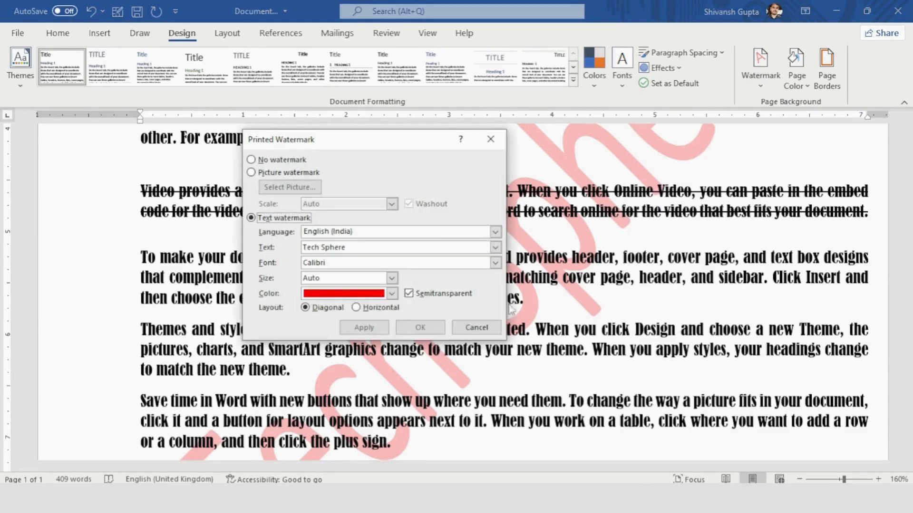
click(408, 294)
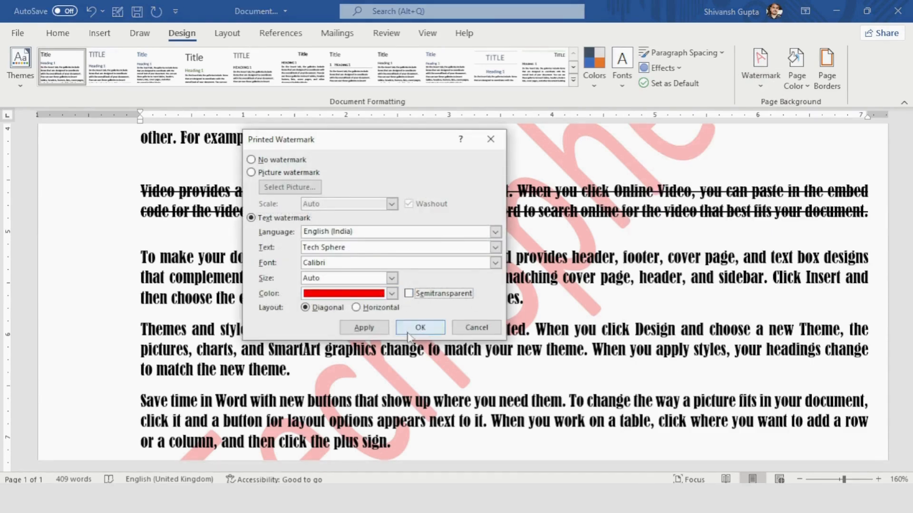
click(420, 328)
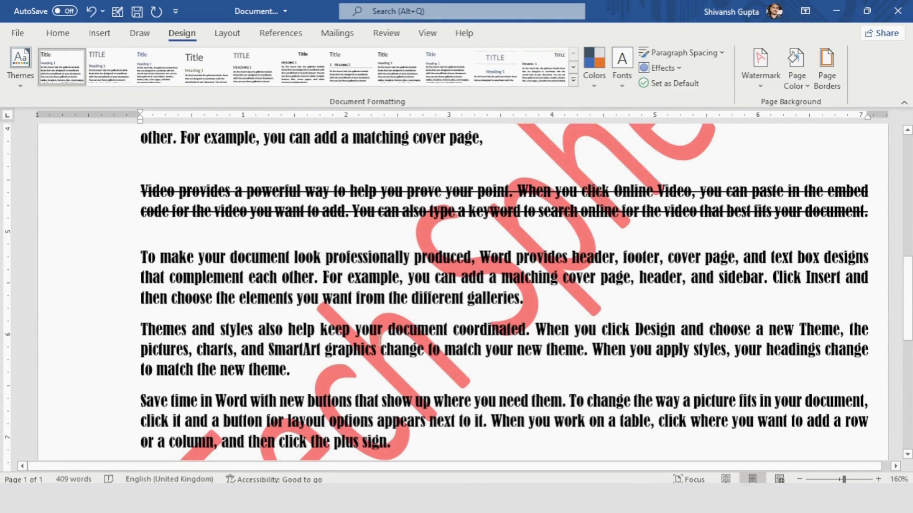
Make the Tech Sphere watermark semitransparent again and apply it with a horizontal layout
click(750, 81)
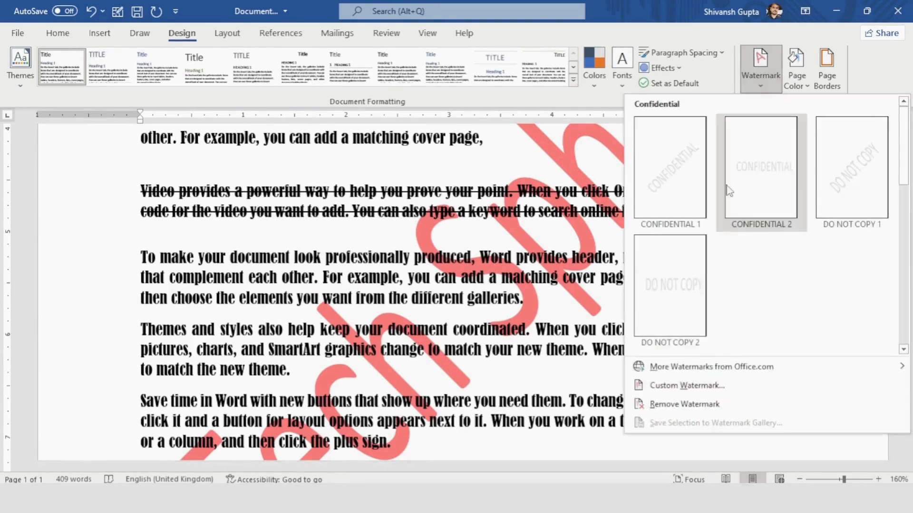
click(682, 386)
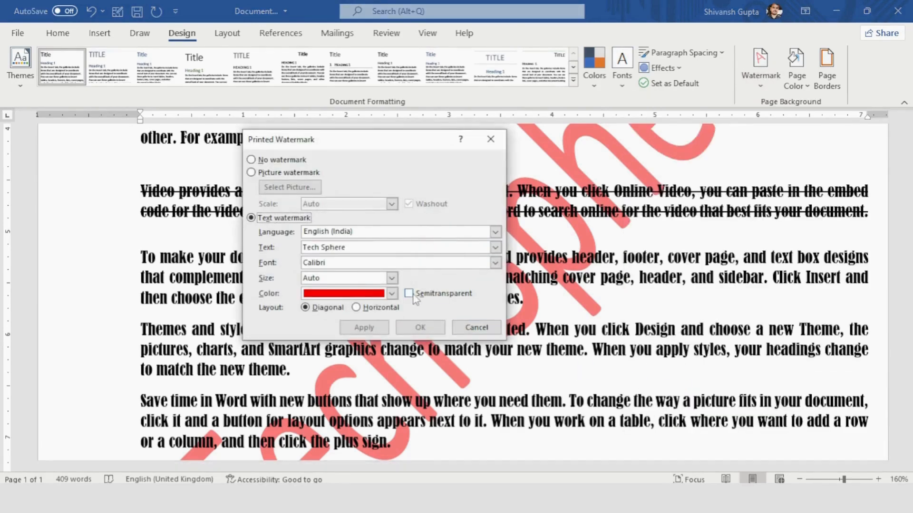
click(412, 294)
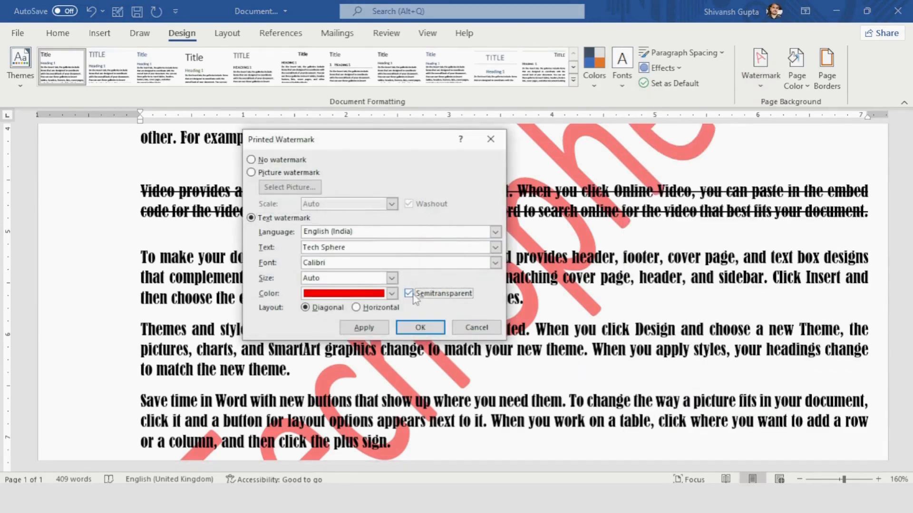
click(357, 308)
click(422, 328)
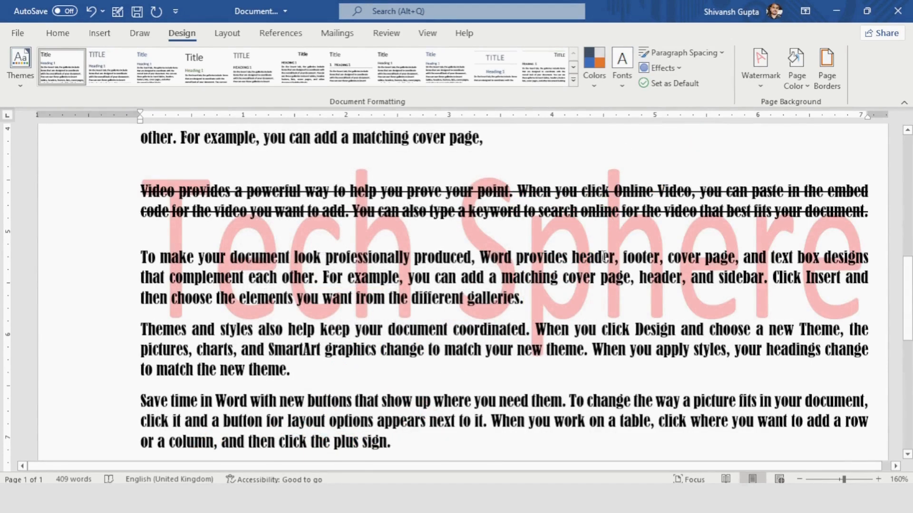
Reopen the custom watermark settings and select the diagonal layout for the Tech Sphere text
ctrl+scroll(603, 257, down, 4)
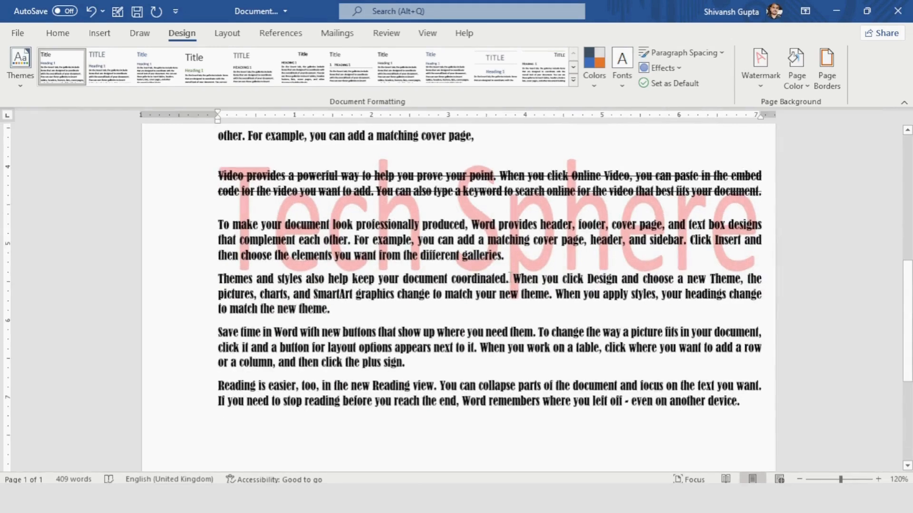
scroll(509, 278, up, 4)
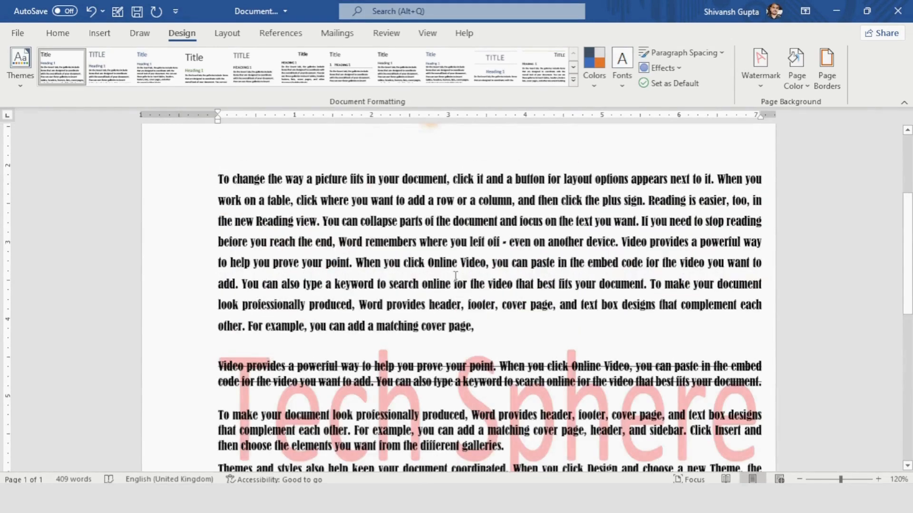
scroll(455, 276, down, 5)
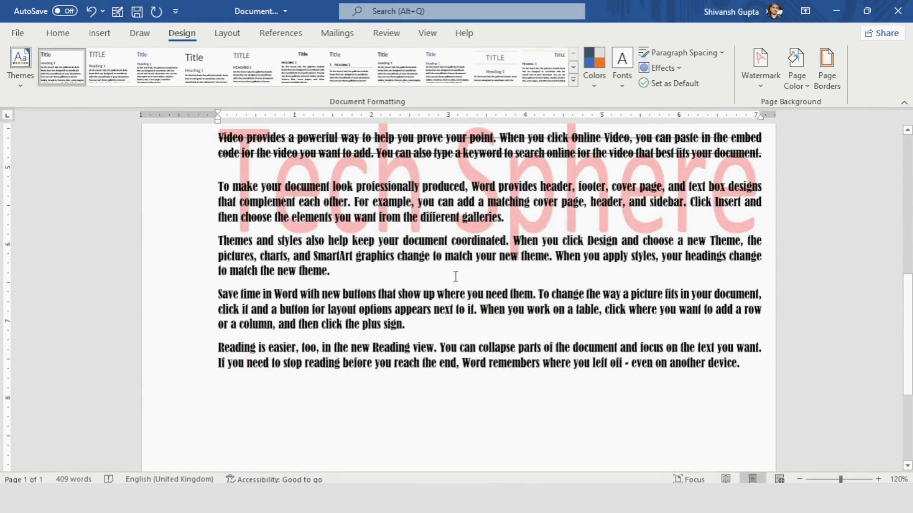
scroll(455, 276, down, 2)
scroll(666, 304, up, 1)
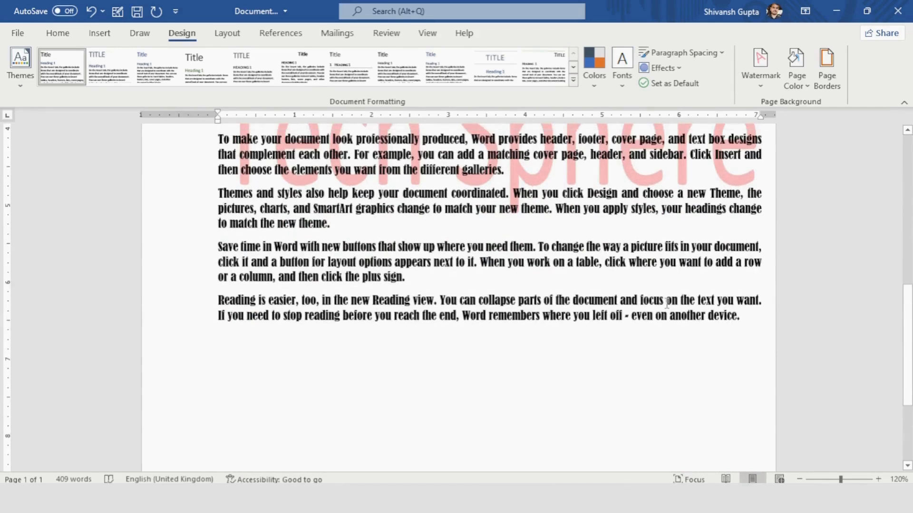
scroll(667, 305, up, 5)
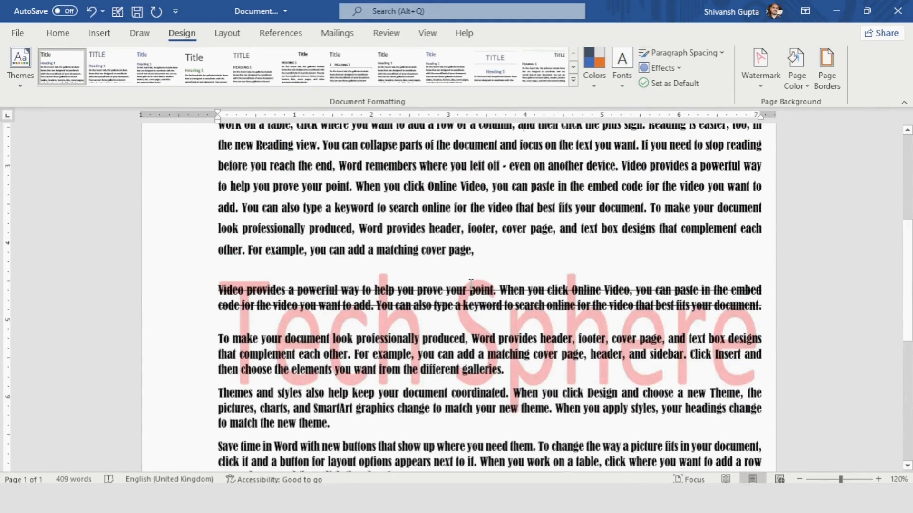
click(760, 78)
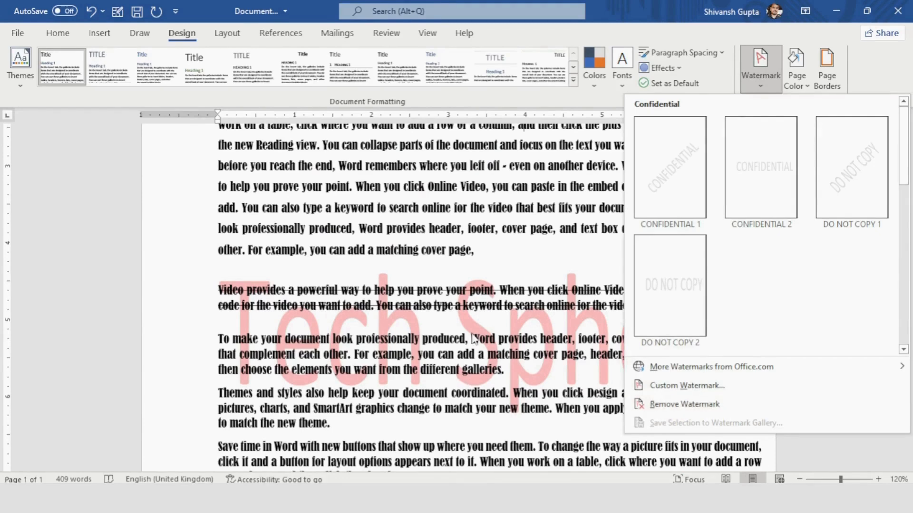
click(688, 387)
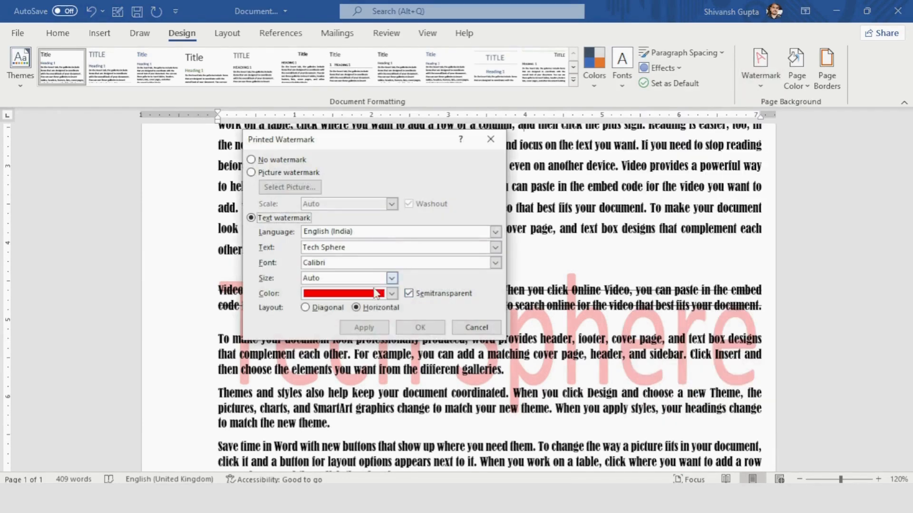
click(306, 308)
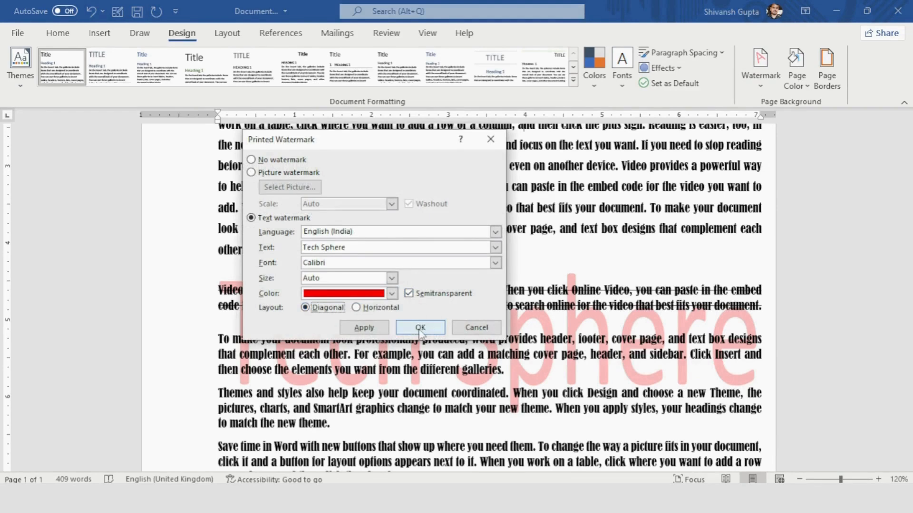
Switch from the text watermark to a picture watermark and bring up the picture source choices
click(252, 173)
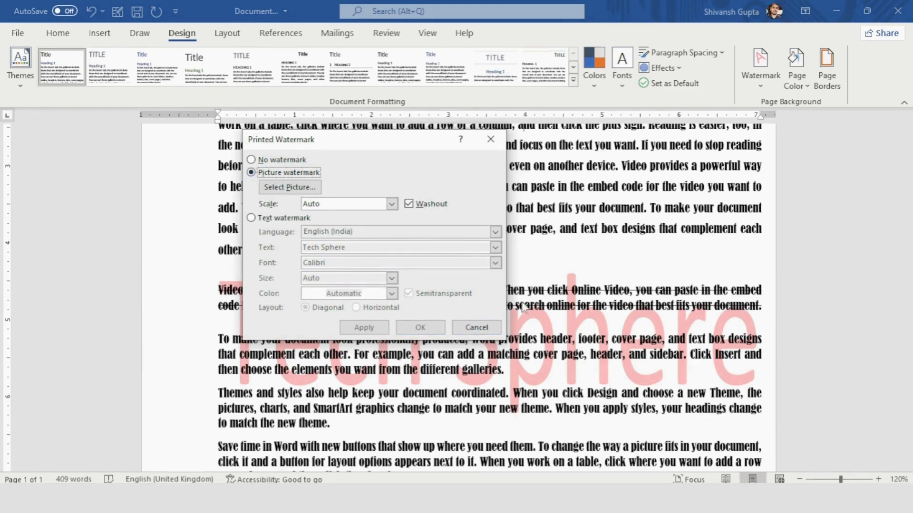
click(287, 189)
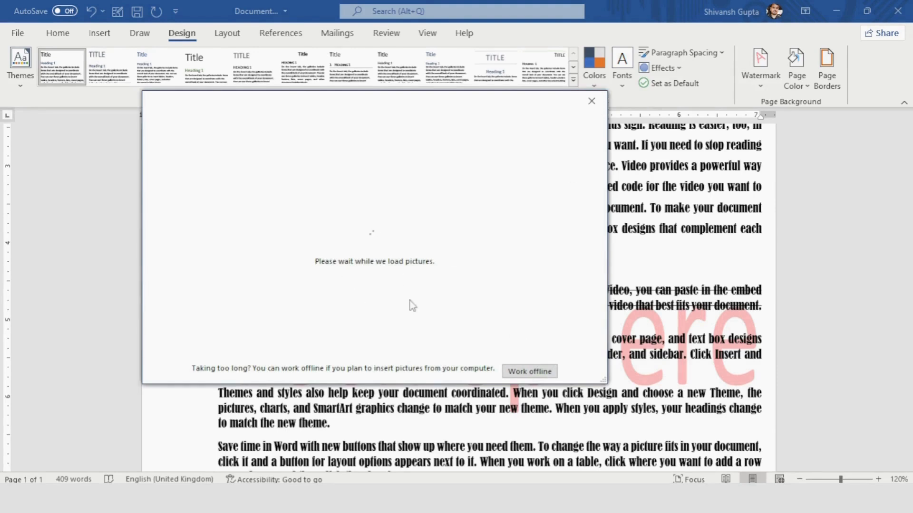
click(517, 374)
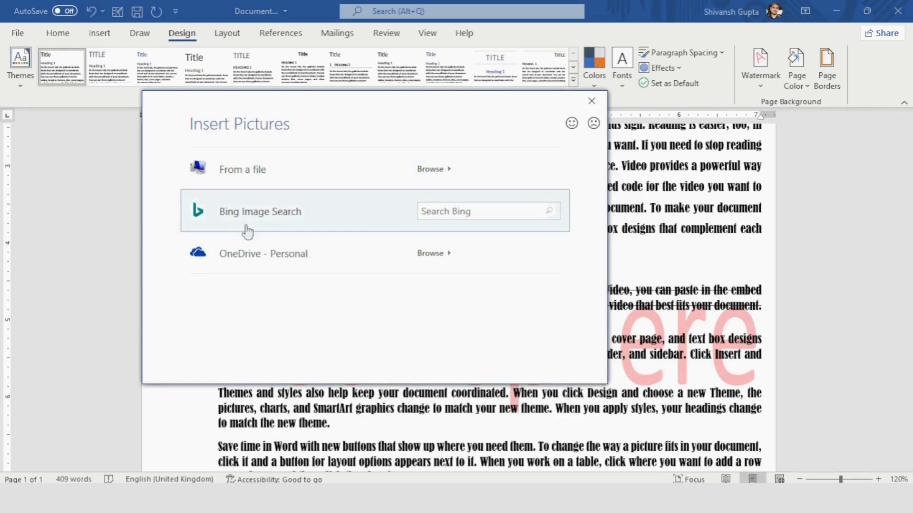
Browse from a file for the watermark picture and go to the New Volume (D:) drive
click(423, 170)
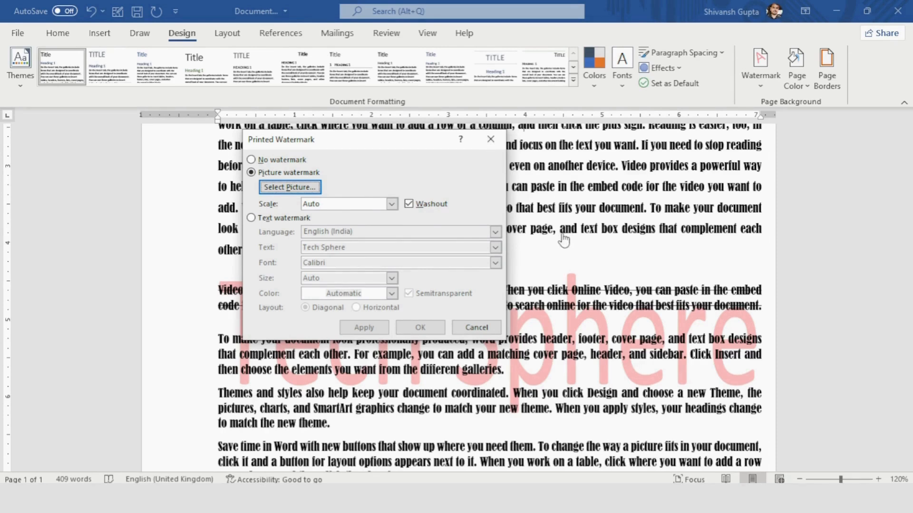
click(491, 140)
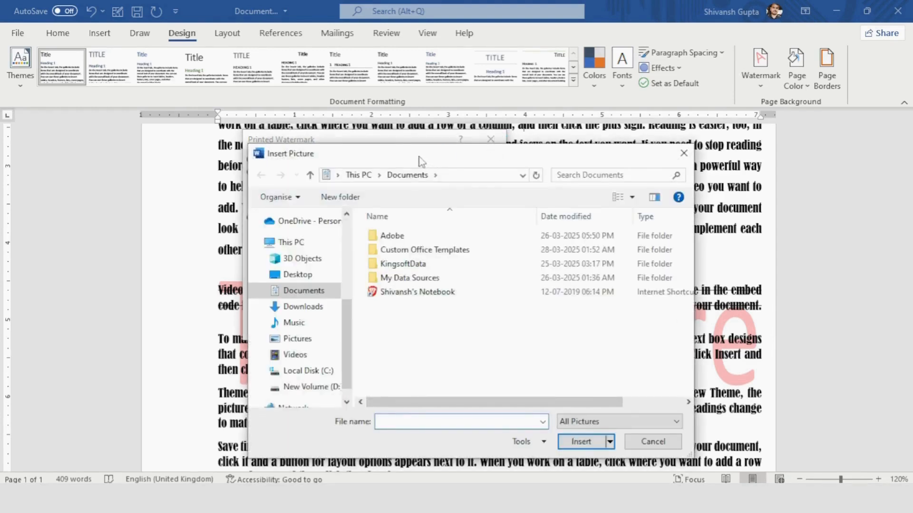
drag(420, 159, 254, 64)
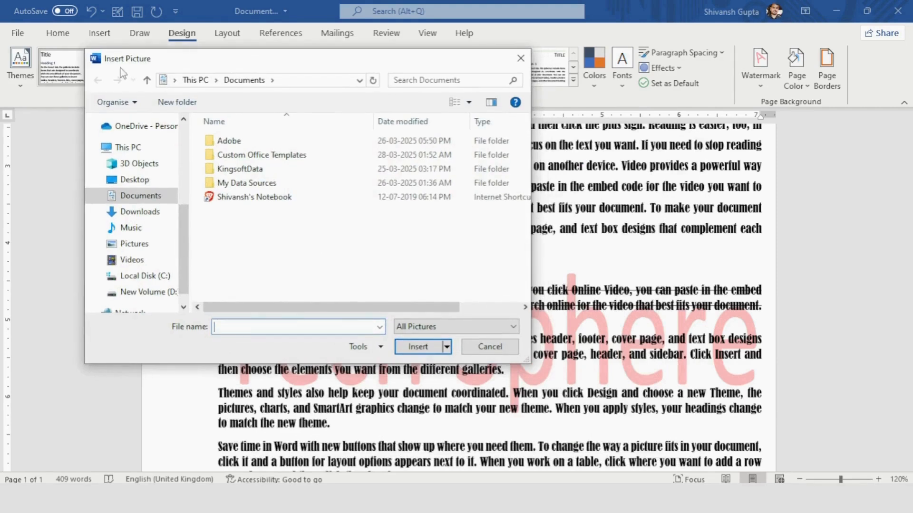
scroll(148, 257, down, 1)
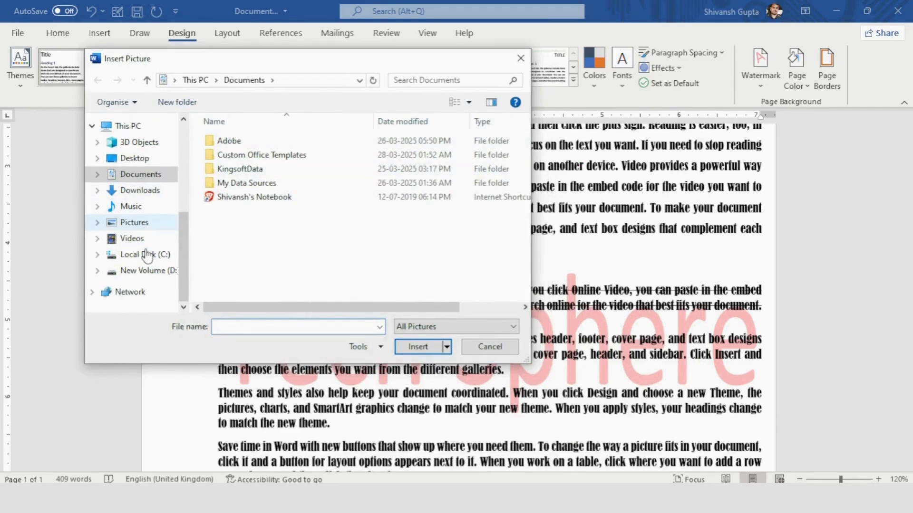
scroll(136, 224, up, 2)
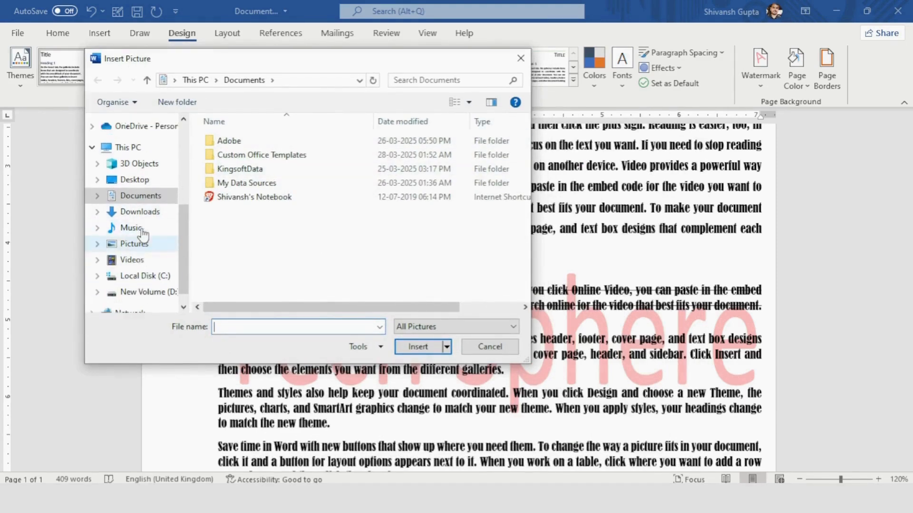
click(141, 270)
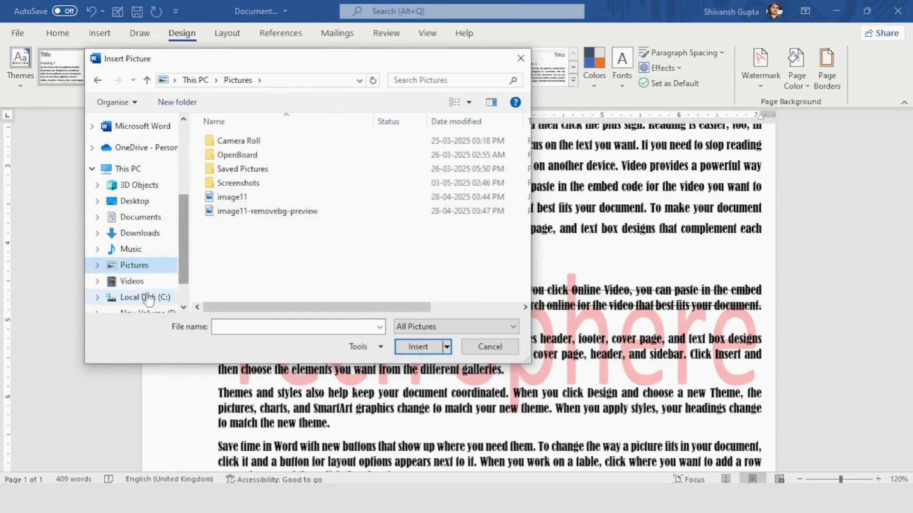
click(138, 312)
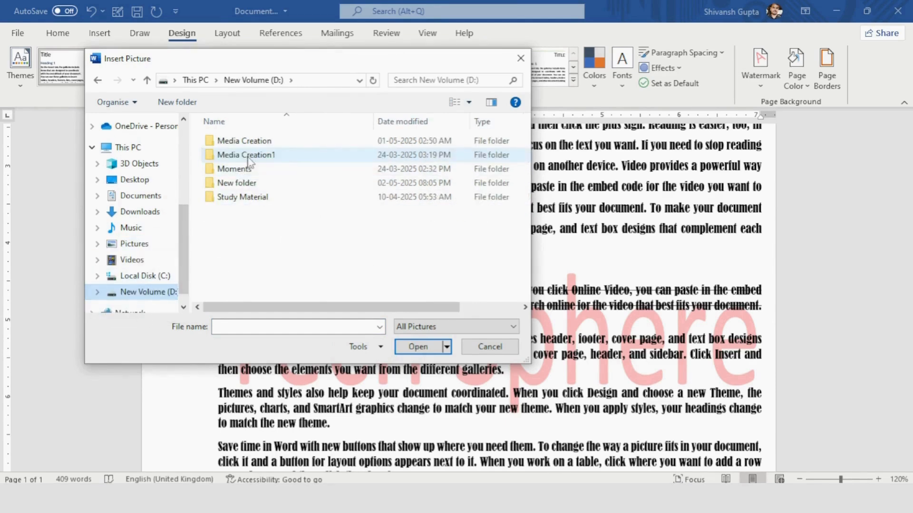
Choose YouTube Profile Picture from the Banner folder, inside the TechSphere folder under Media Creation, as the watermark image
double_click(249, 142)
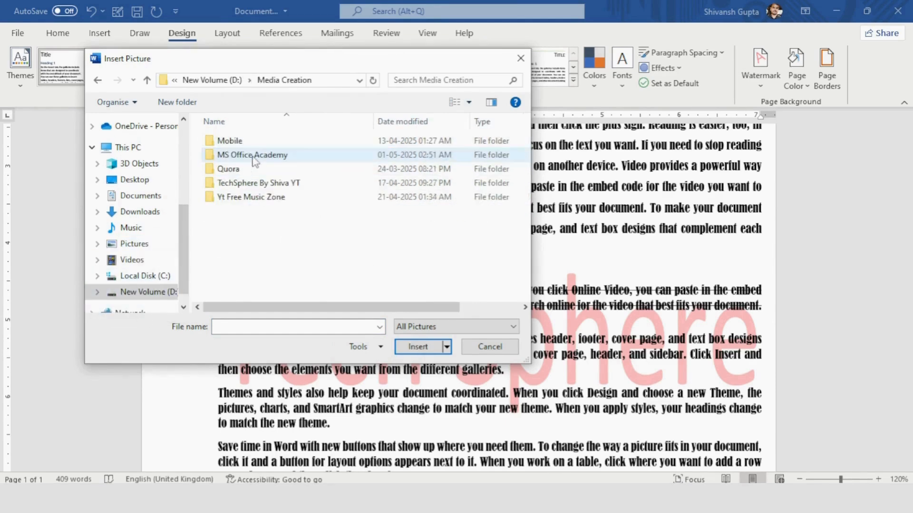
double_click(251, 187)
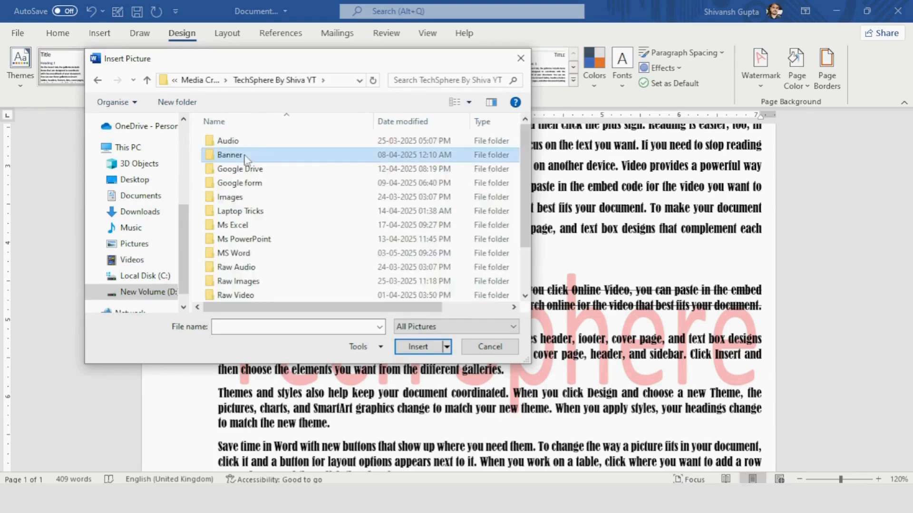
double_click(244, 157)
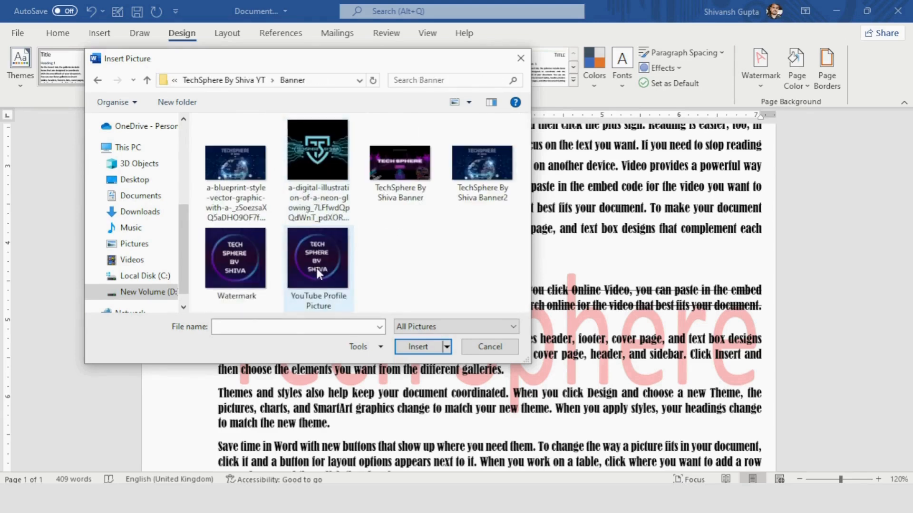
double_click(316, 268)
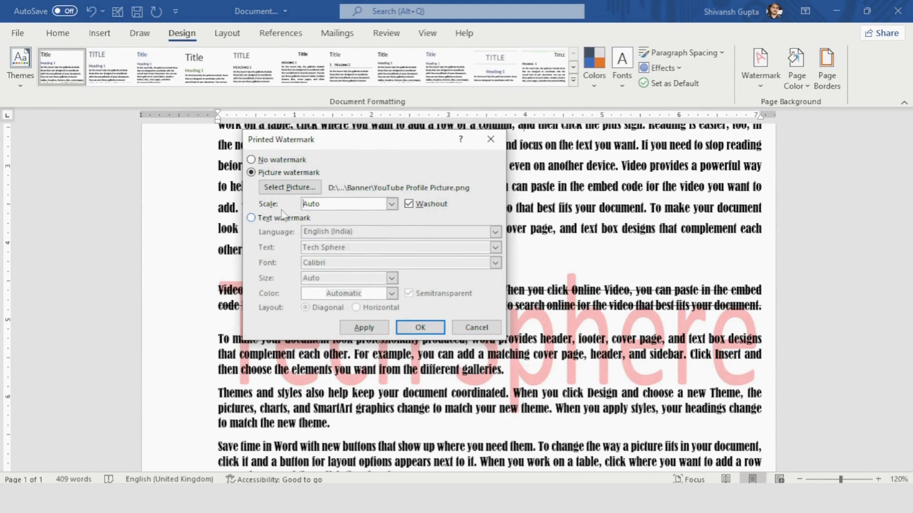
Apply the picture watermark to the document with Auto scale and Washout on
click(392, 205)
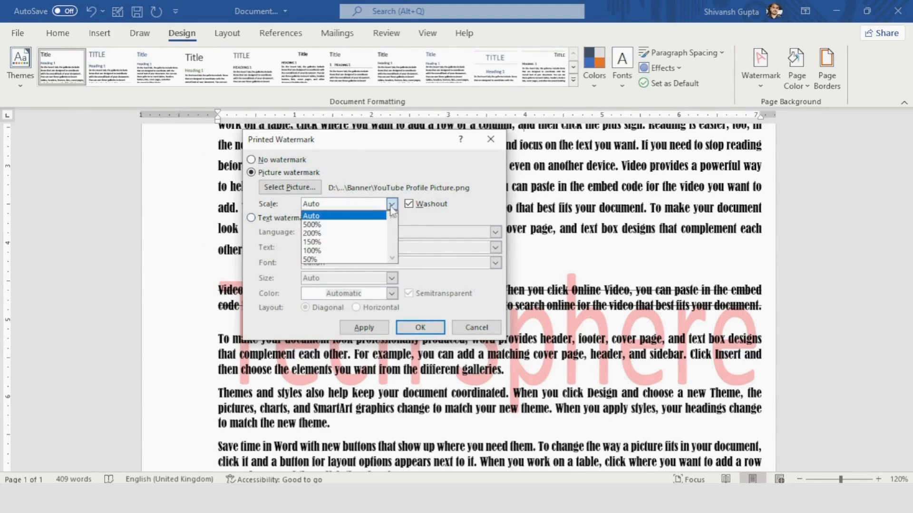
click(392, 210)
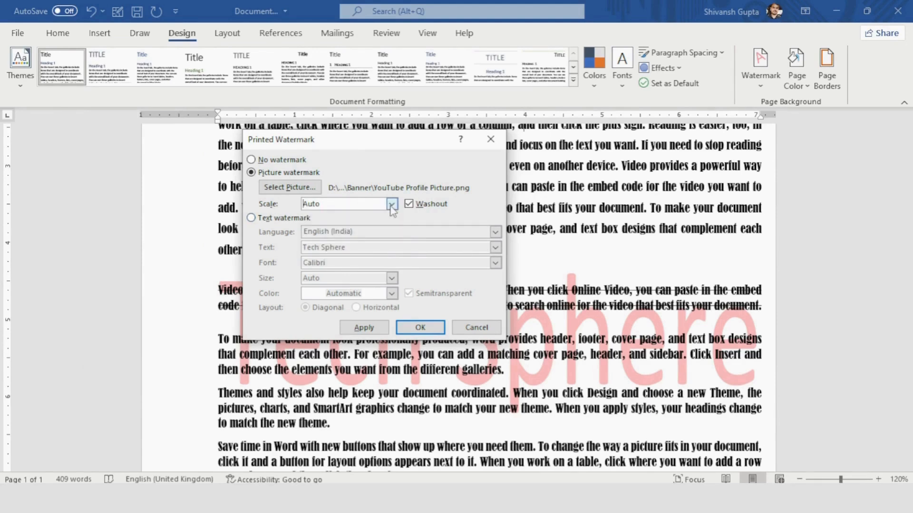
click(393, 209)
click(394, 208)
click(421, 328)
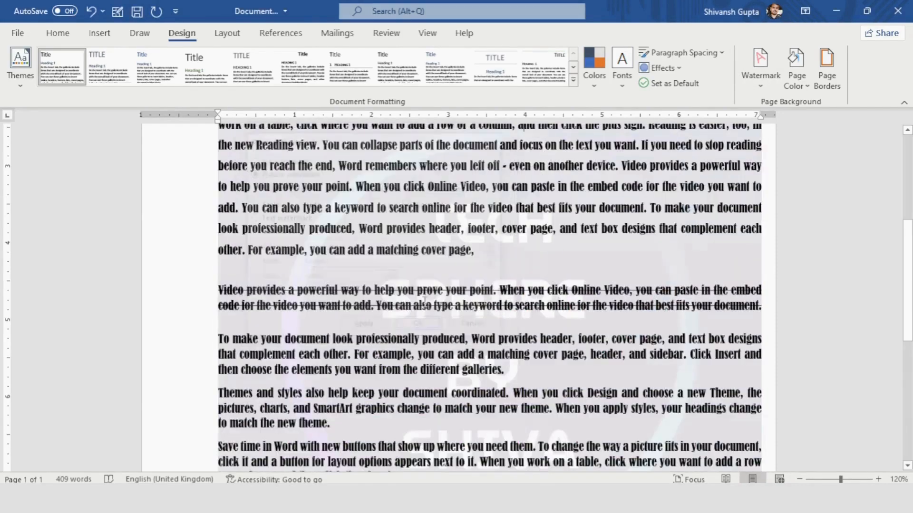
Reduce the existing picture watermark's scale to 50% through the custom watermark settings
ctrl+scroll(438, 302, down, 5)
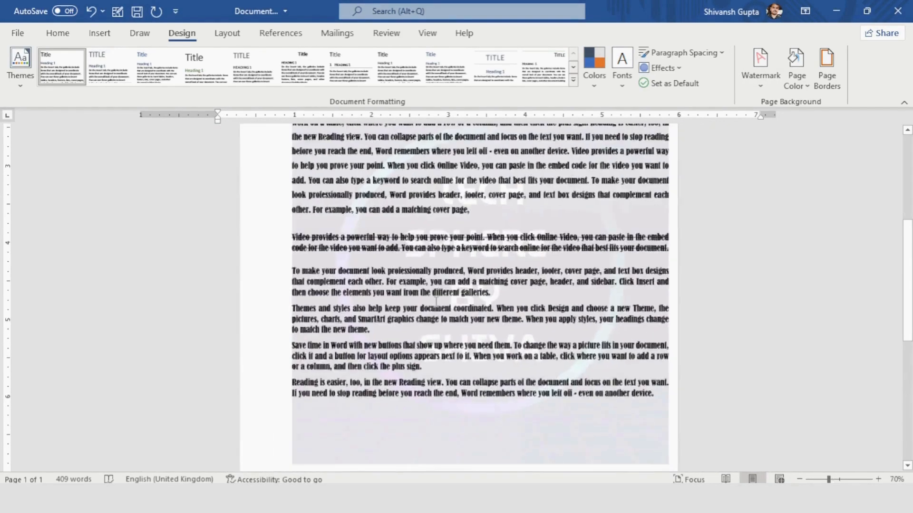
scroll(436, 304, up, 1)
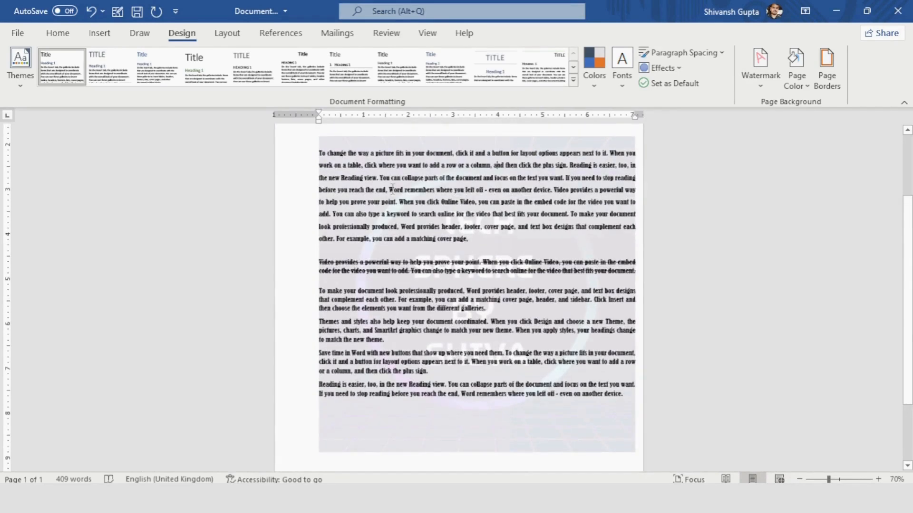
click(764, 91)
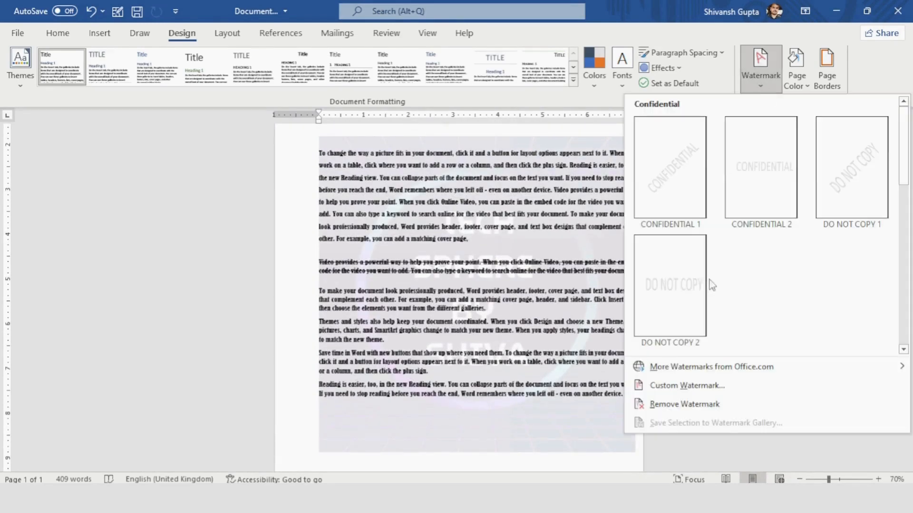
click(694, 391)
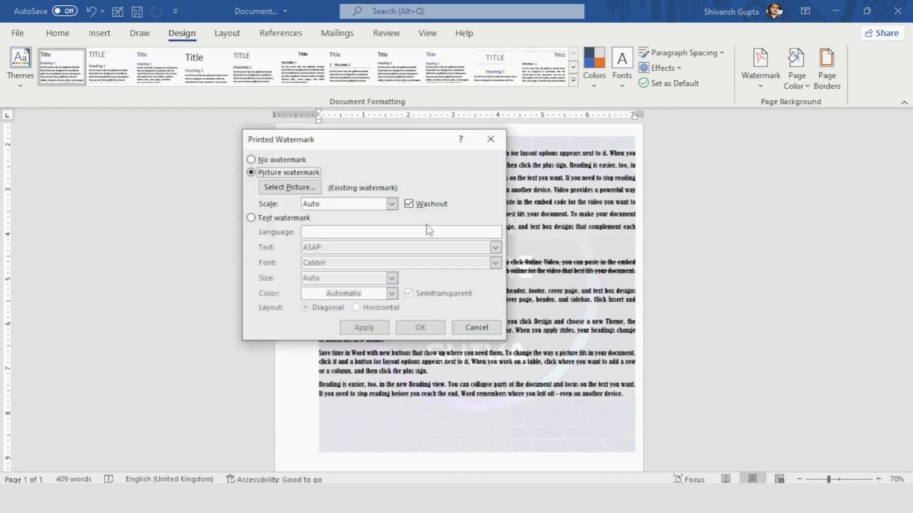
click(391, 204)
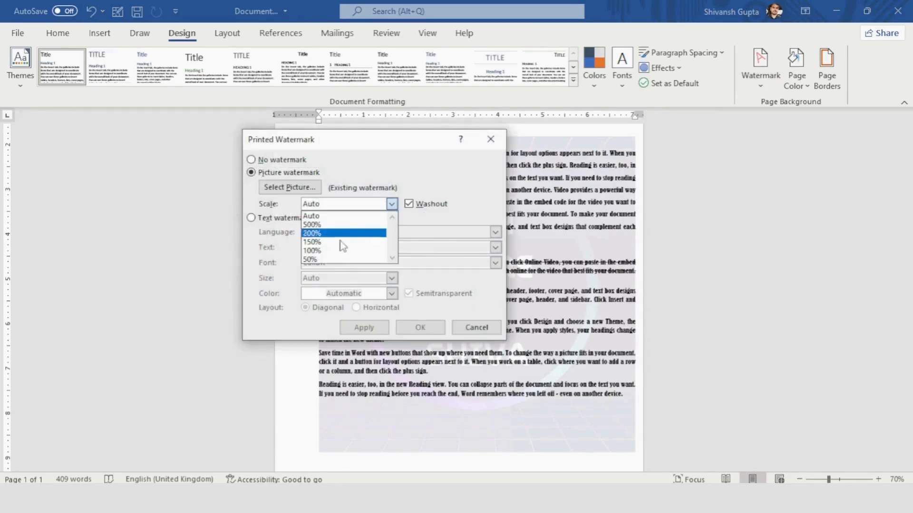
click(336, 259)
click(419, 327)
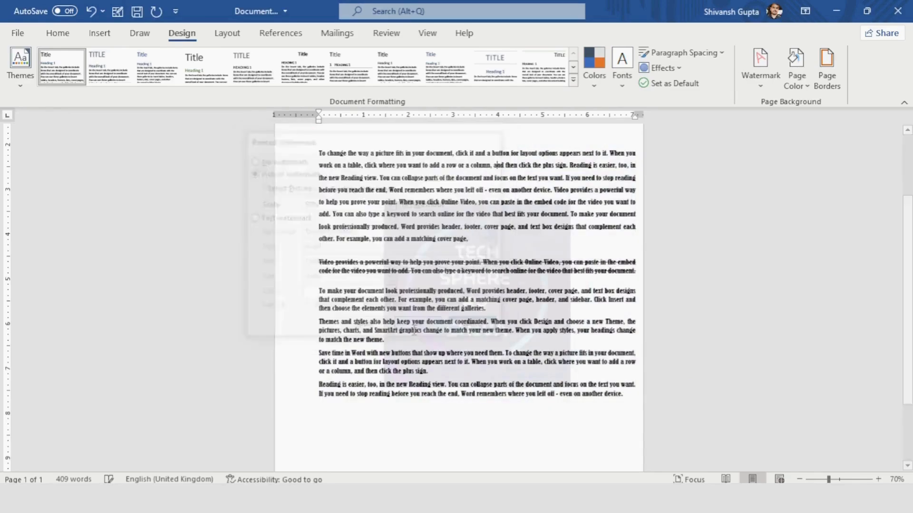
Turn off Washout for the existing picture watermark through the custom watermark settings
scroll(482, 300, up, 6)
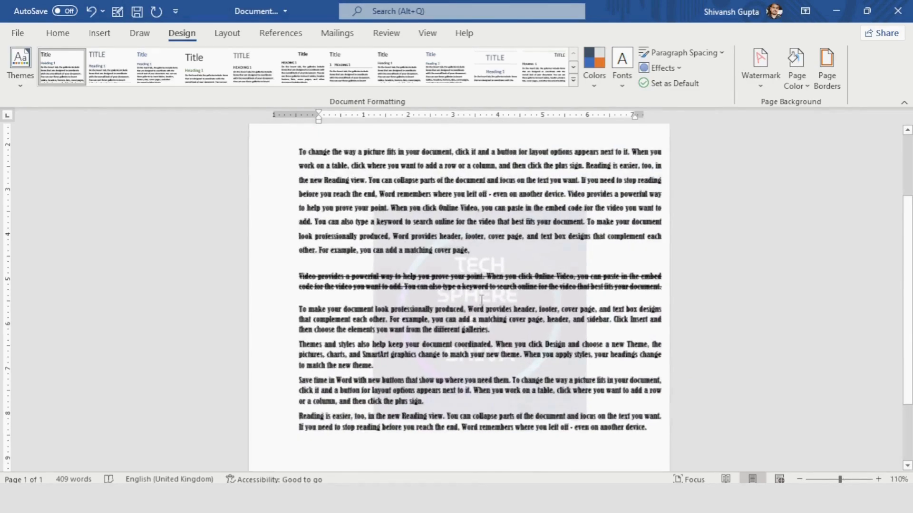
scroll(483, 294, down, 3)
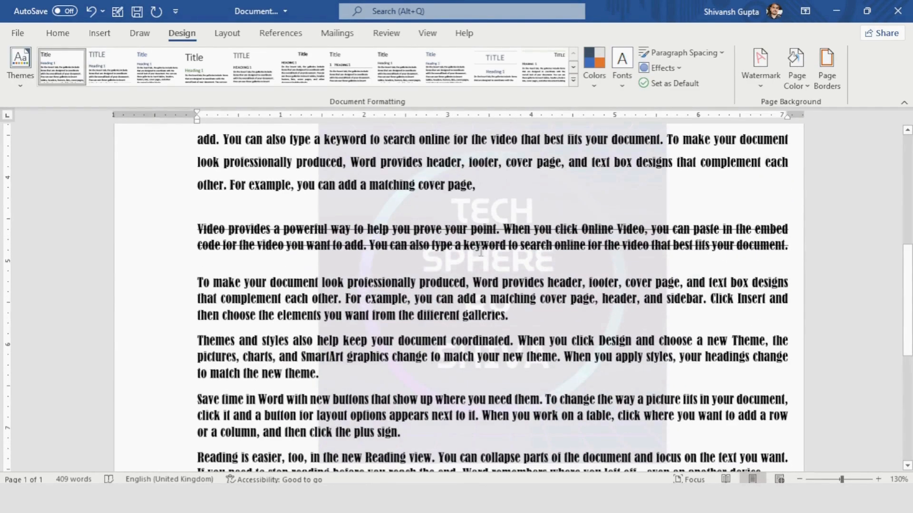
click(763, 84)
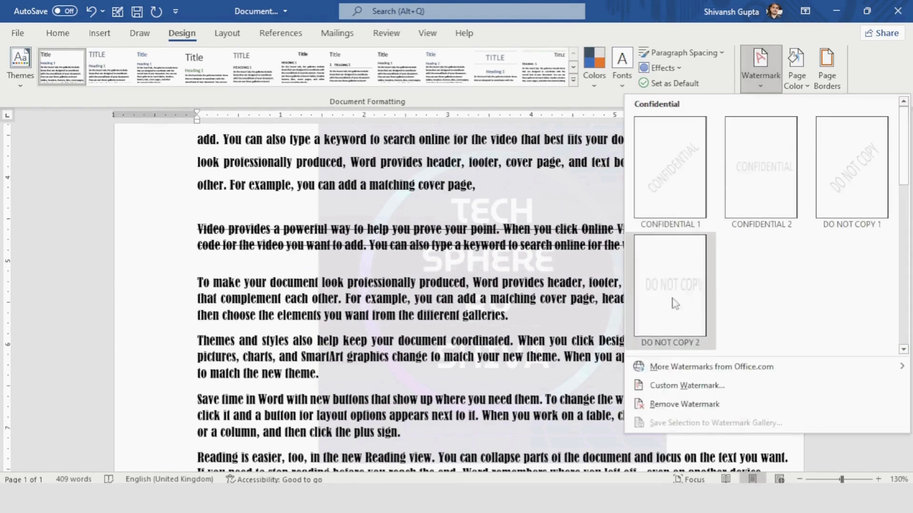
click(667, 384)
click(417, 208)
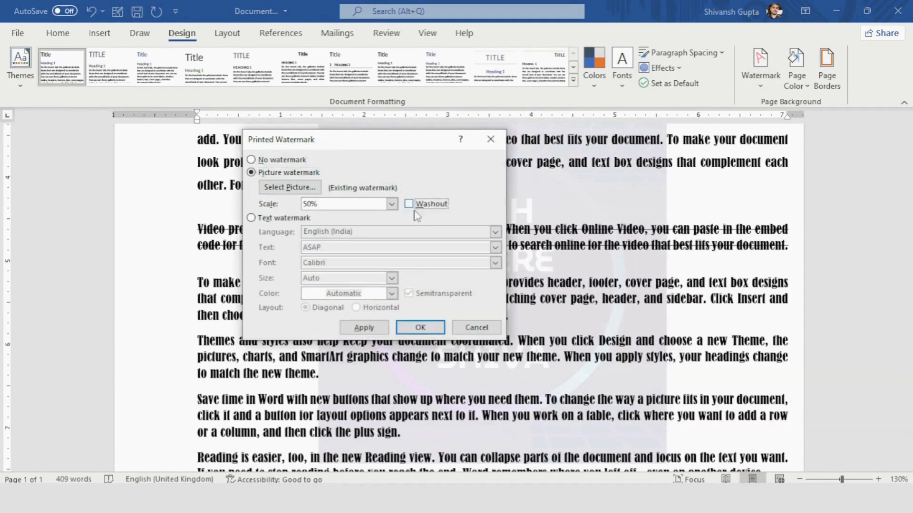
click(416, 332)
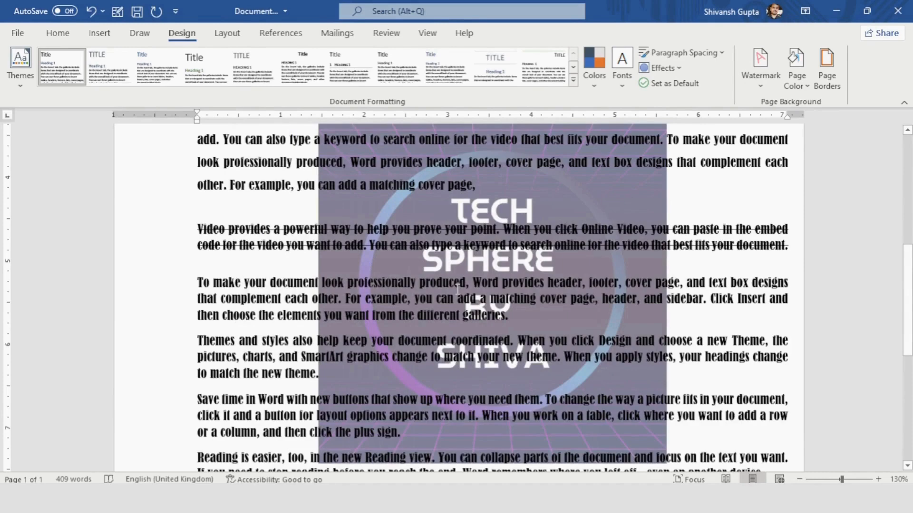
Remove the watermark from the document
scroll(457, 288, down, 4)
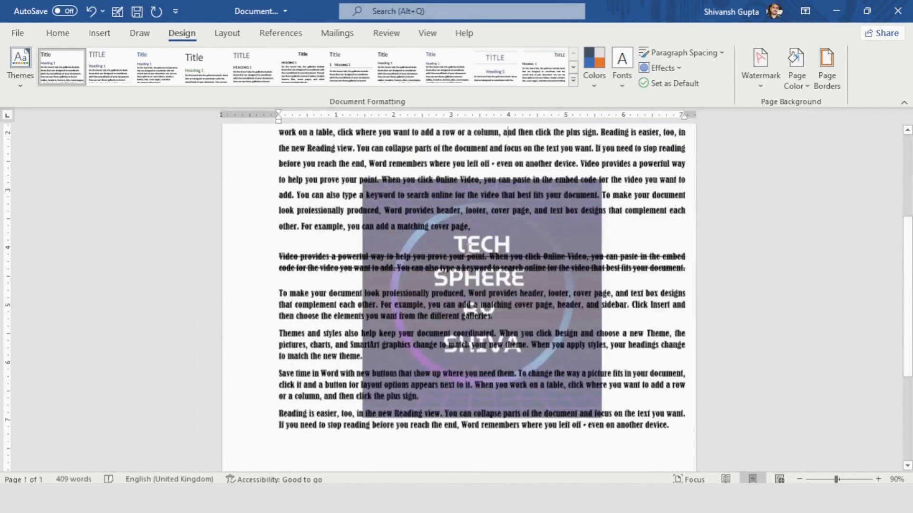
click(760, 69)
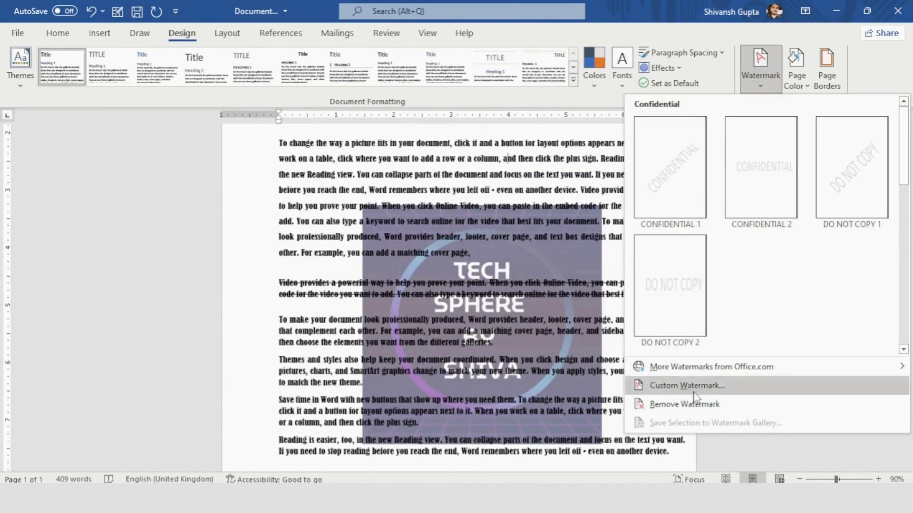
click(684, 404)
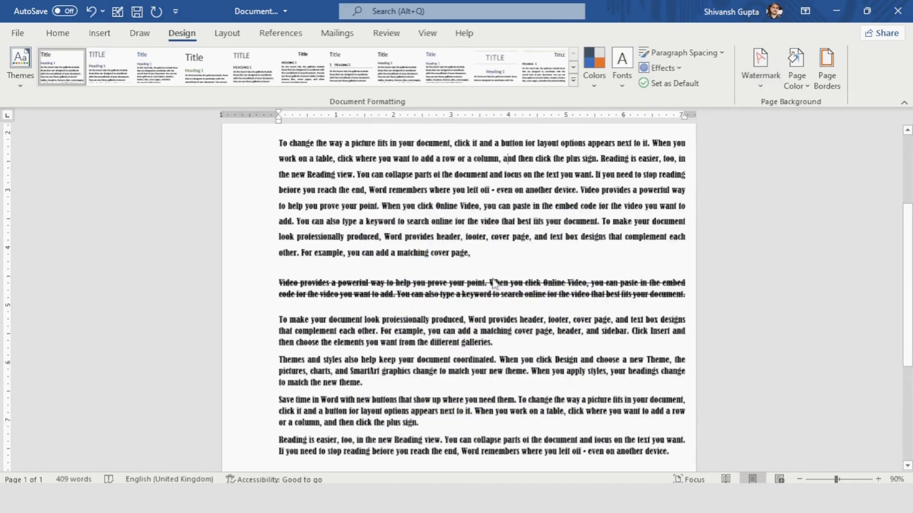
Examine the standard and custom palettes for additional page colors without applying any
scroll(478, 272, up, 1)
scroll(478, 272, up, 1)
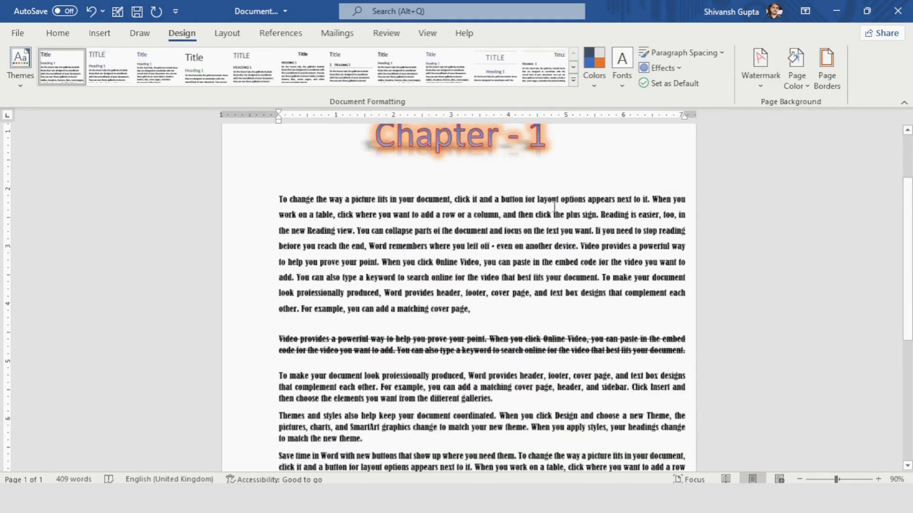
click(798, 85)
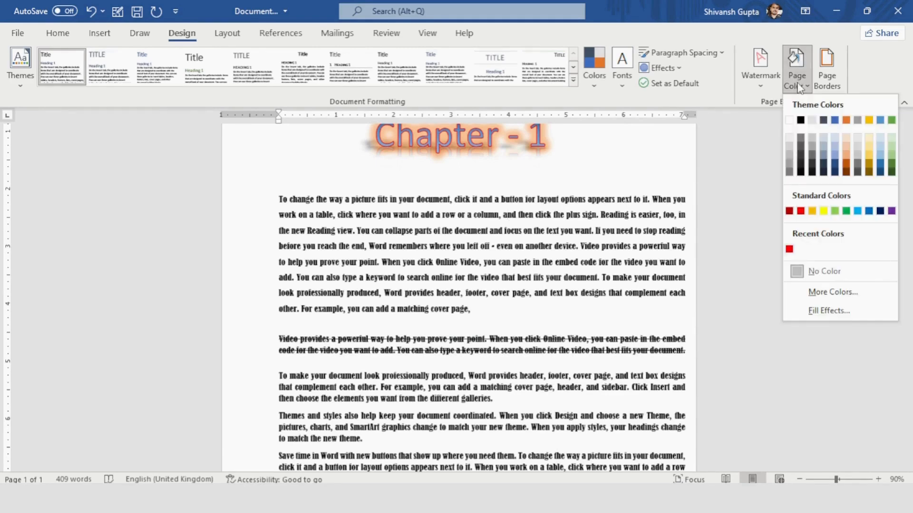
scroll(366, 224, up, 1)
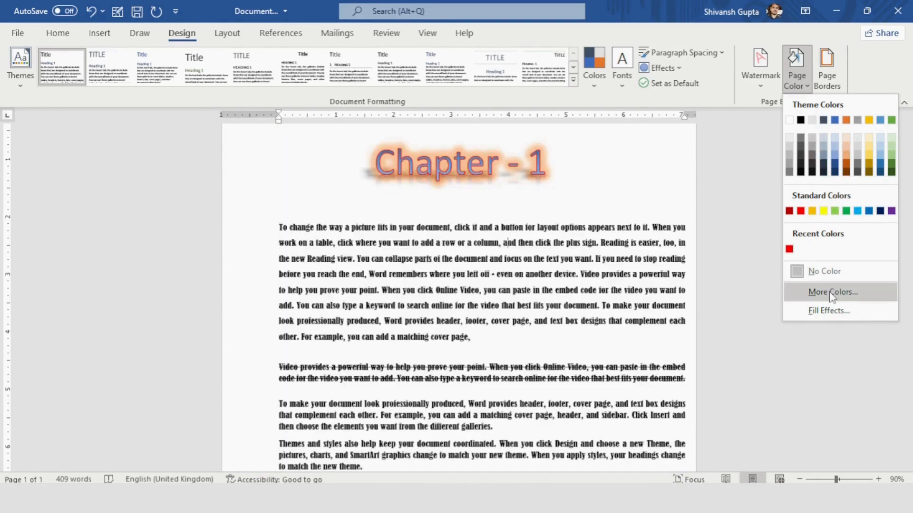
click(832, 291)
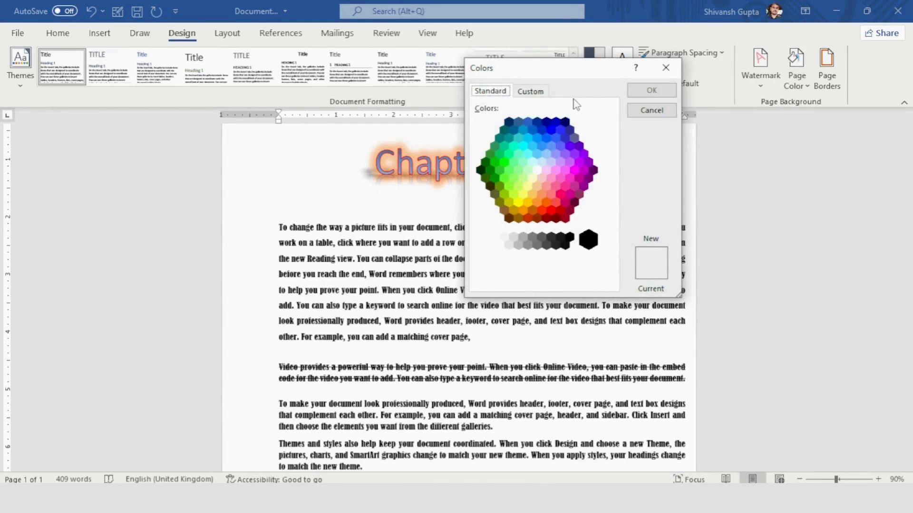
click(530, 91)
click(490, 91)
click(528, 92)
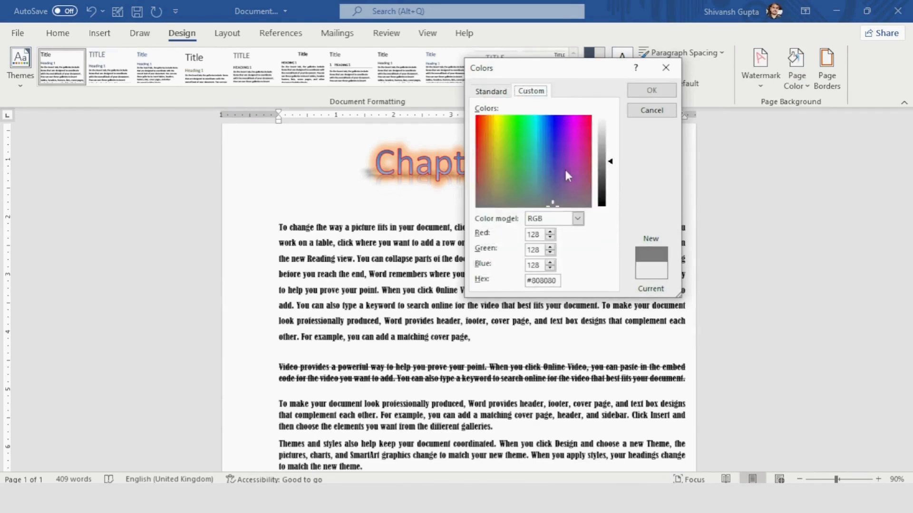
click(651, 110)
Set up a two-color gradient page fill with yellow as Color 1 and red as Color 2
click(800, 86)
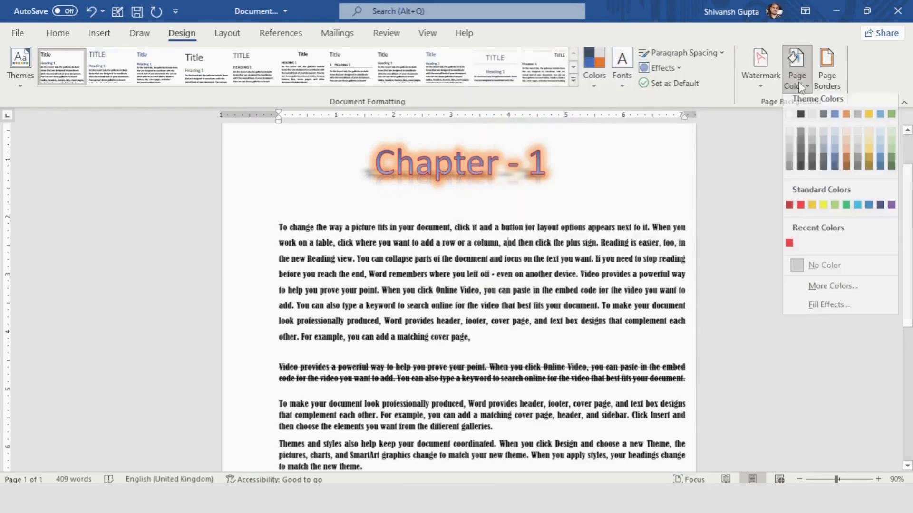
click(823, 316)
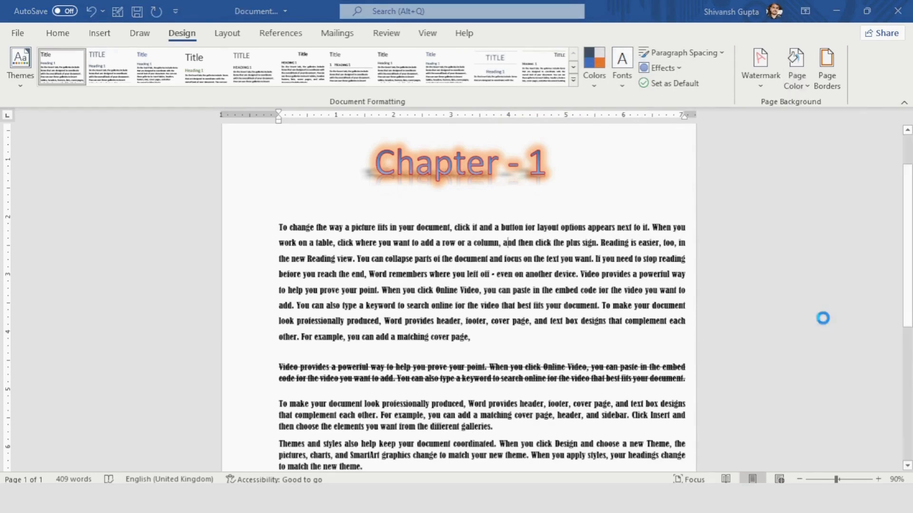
drag(685, 81, 571, 113)
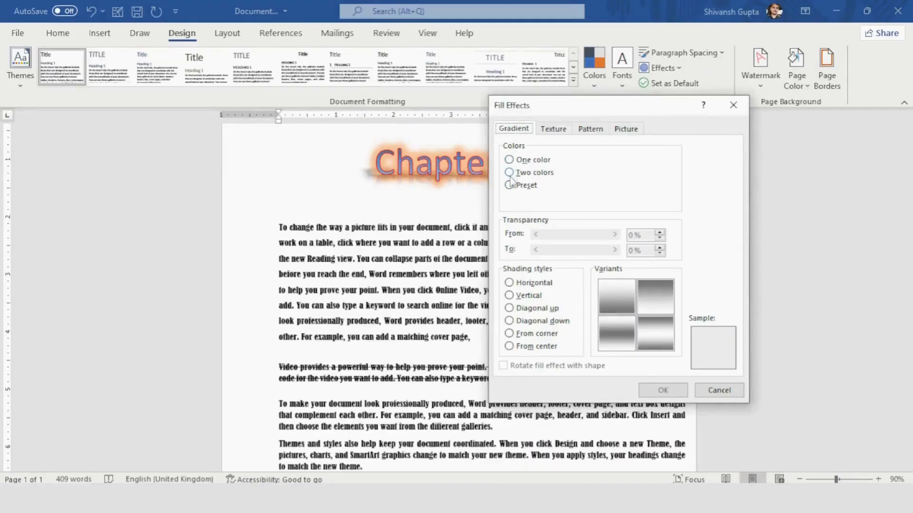
click(509, 173)
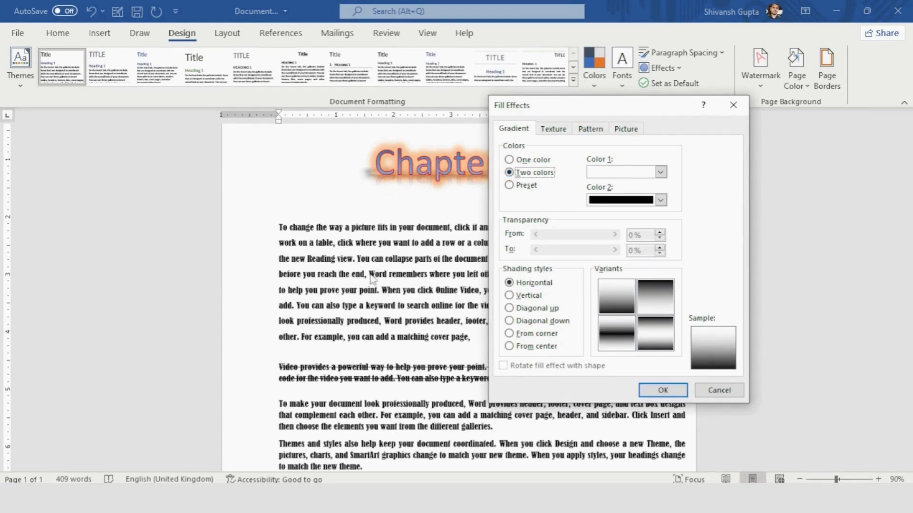
click(660, 173)
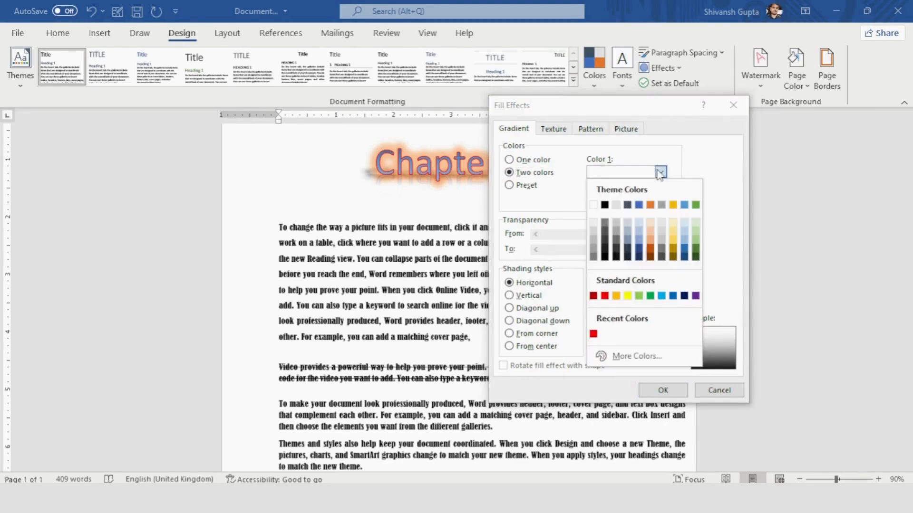
click(627, 295)
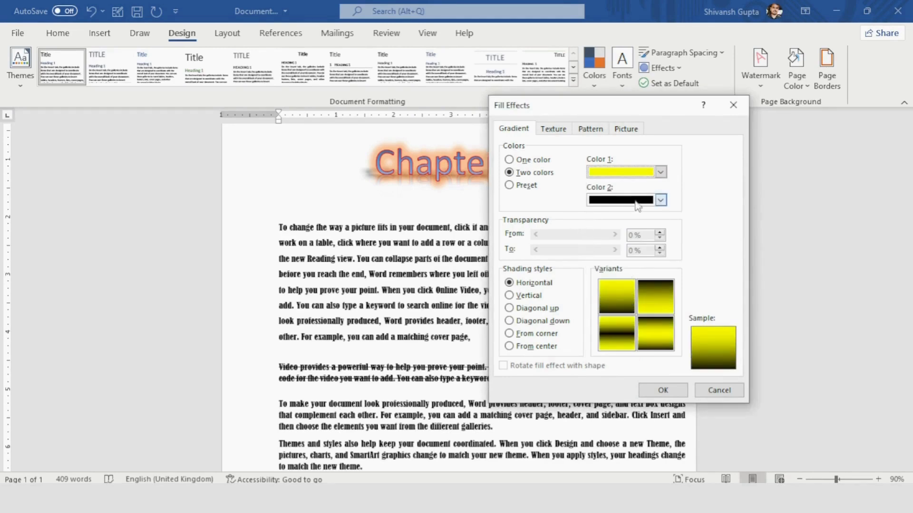
click(661, 201)
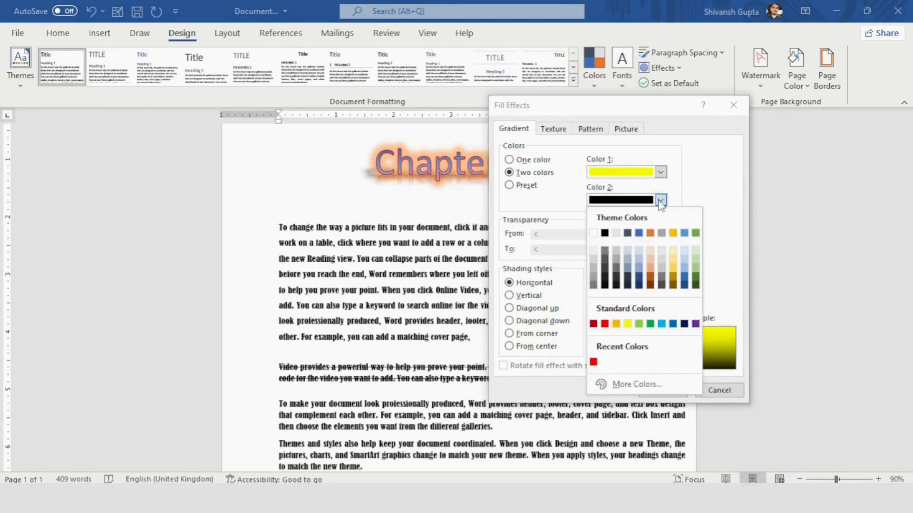
click(604, 324)
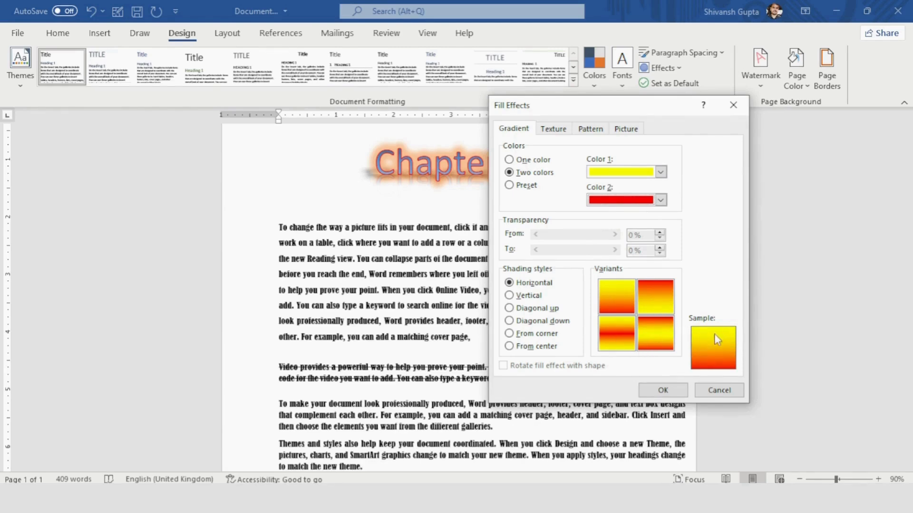
Compare the horizontal variants of the yellow-red gradient, ending on the one with red at both edges and yellow in the middle
drag(605, 105, 468, 102)
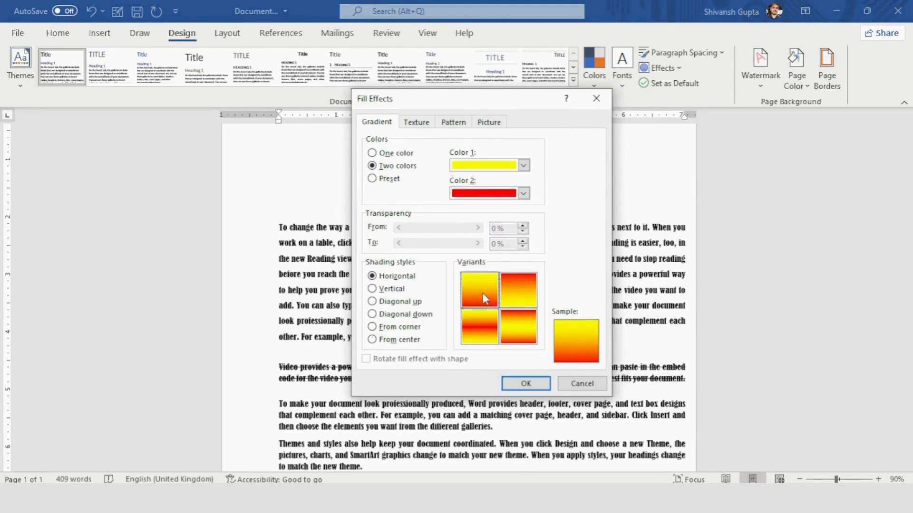
click(515, 298)
click(513, 327)
click(480, 333)
click(523, 333)
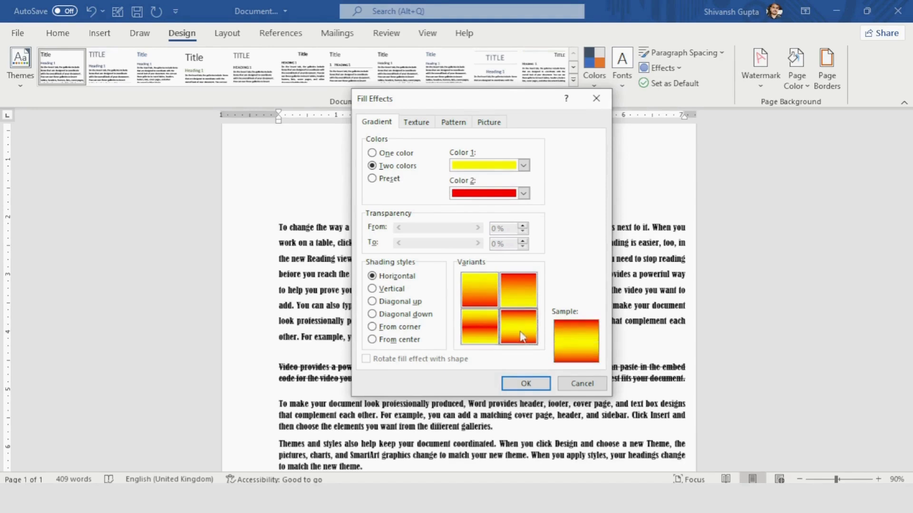
click(523, 299)
click(486, 309)
click(485, 302)
click(512, 294)
click(517, 332)
Try the vertical, diagonal and corner shading styles, and apply the yellow-red gradient to the page with From center shading
click(372, 289)
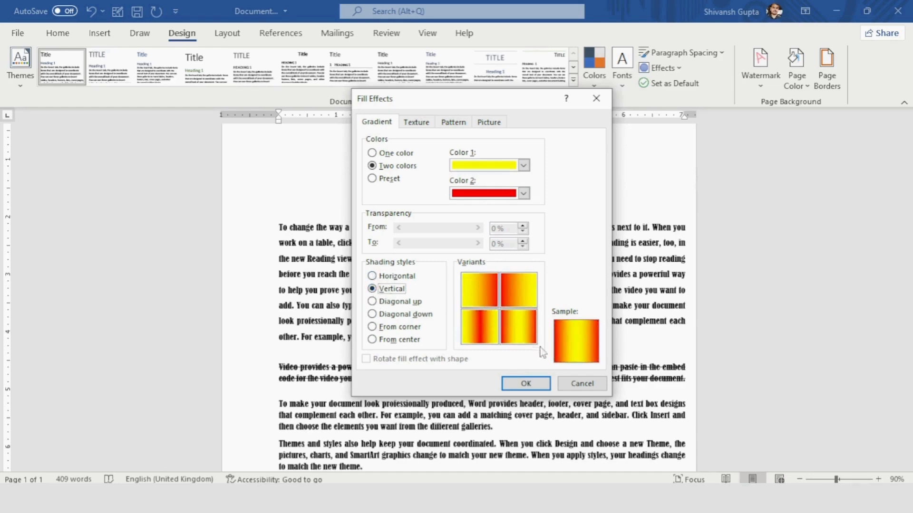
click(372, 301)
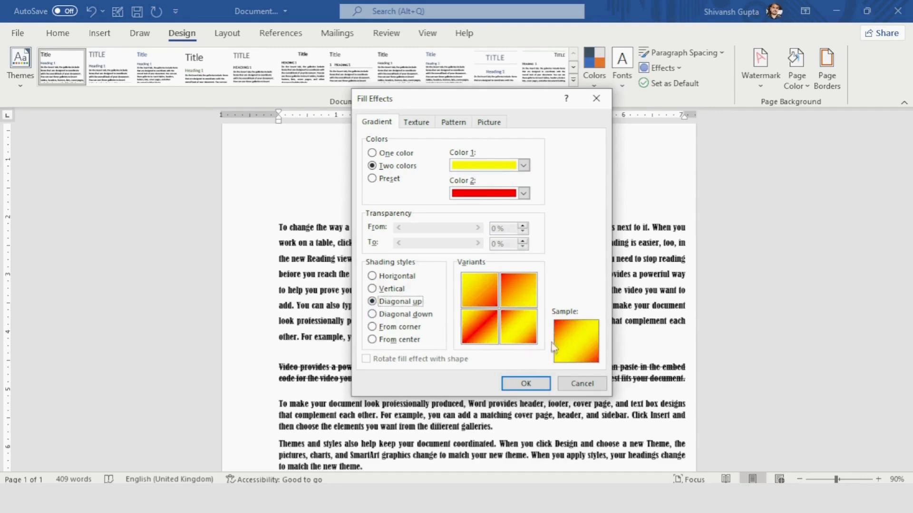
click(372, 315)
click(373, 327)
click(372, 339)
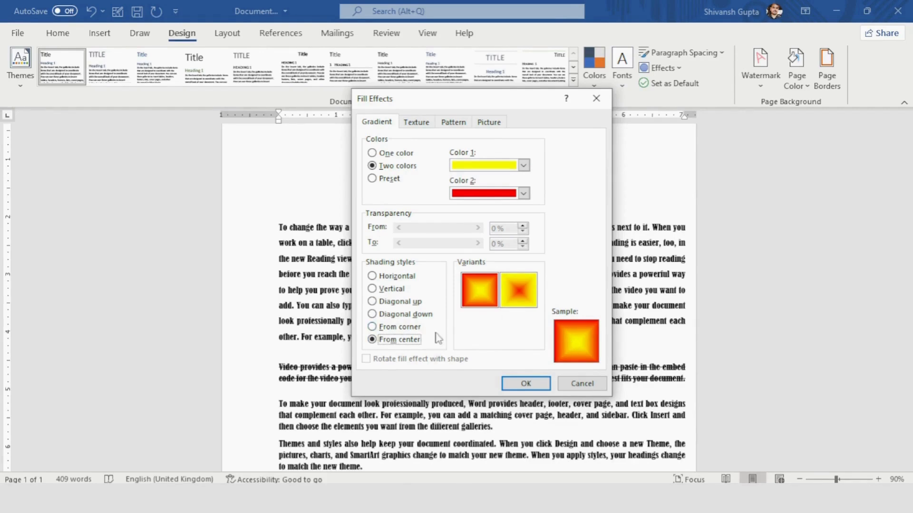
click(523, 383)
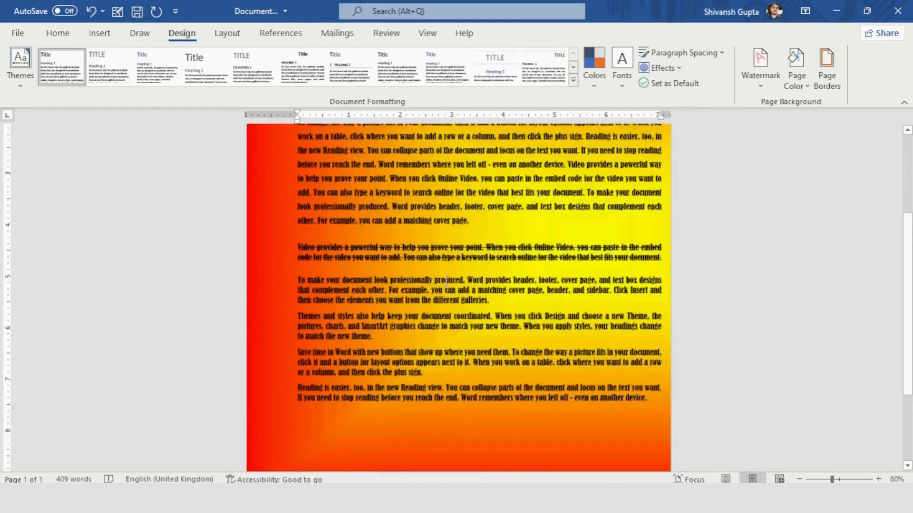
Clear the gradient background by setting the page color to No Color
click(793, 72)
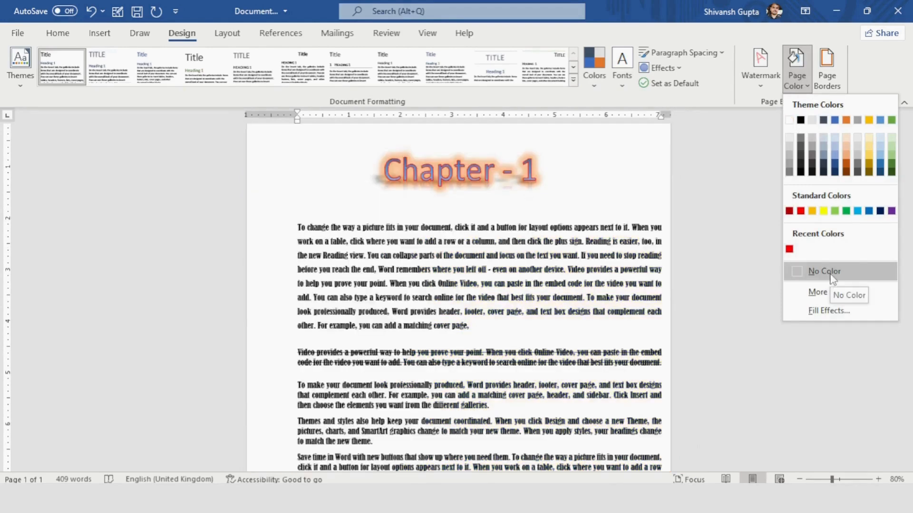
click(831, 275)
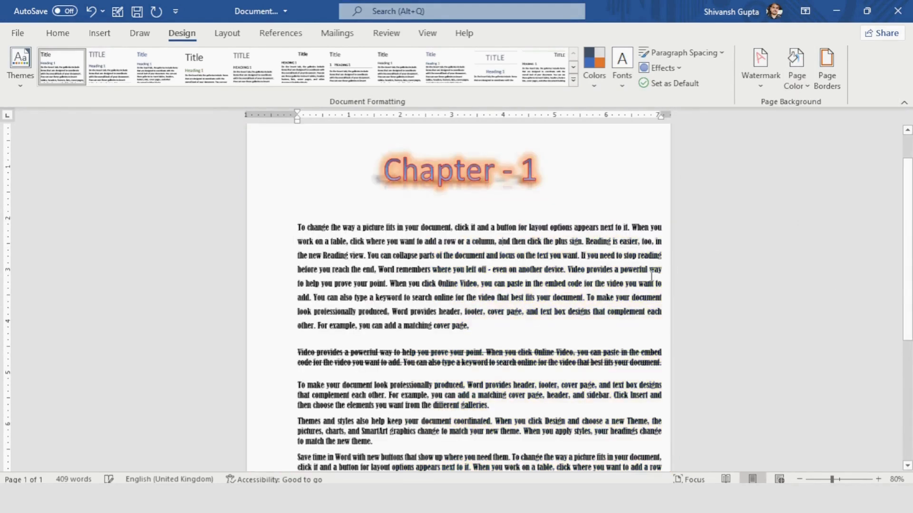
Preview a preset gradient page fill using the Nightfall colors
click(793, 75)
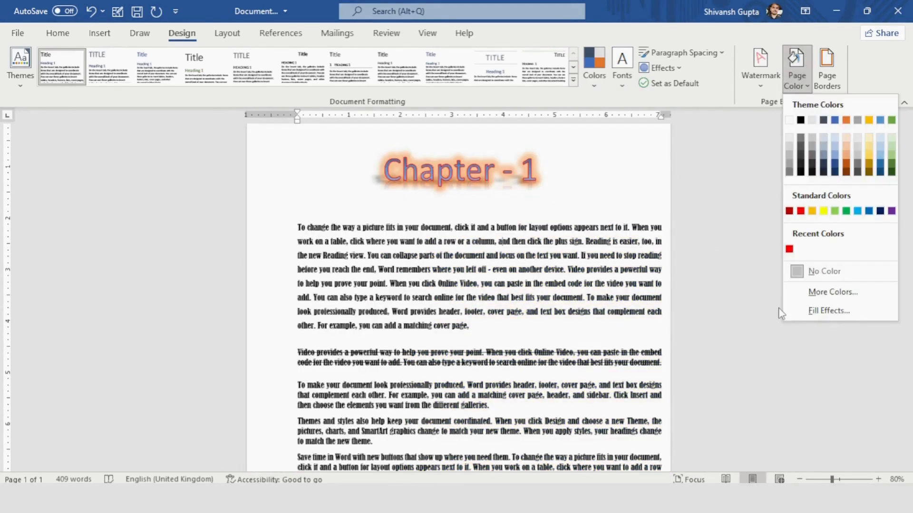
click(803, 312)
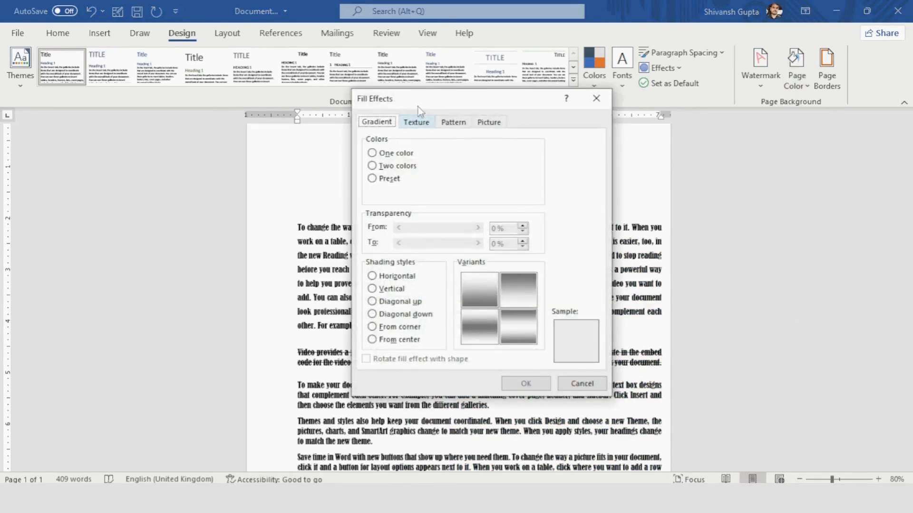
click(389, 179)
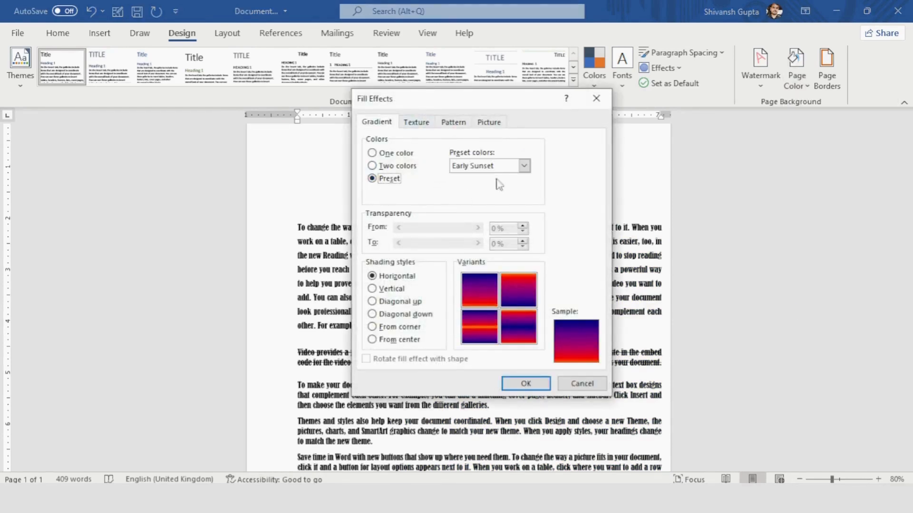
click(524, 166)
click(487, 195)
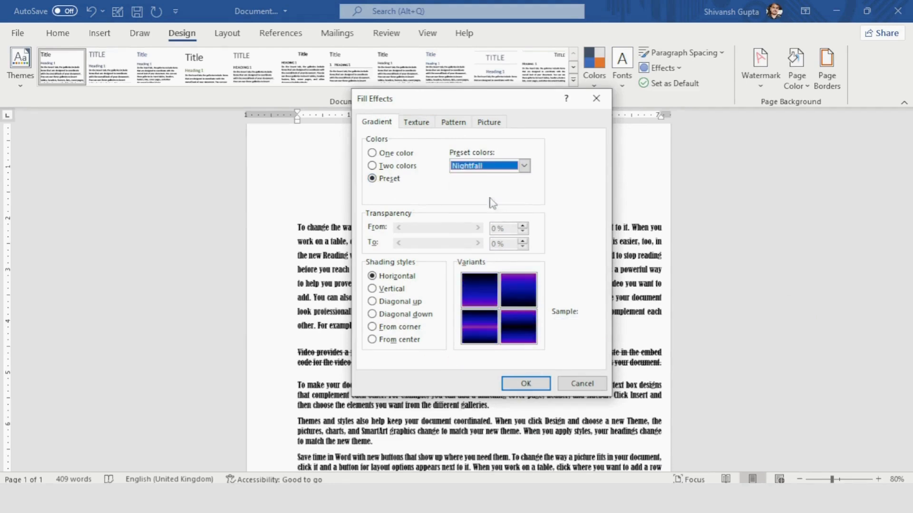
Preview the Calm Water and Parchment preset gradients, trying horizontal and vertical shading for Parchment
click(524, 166)
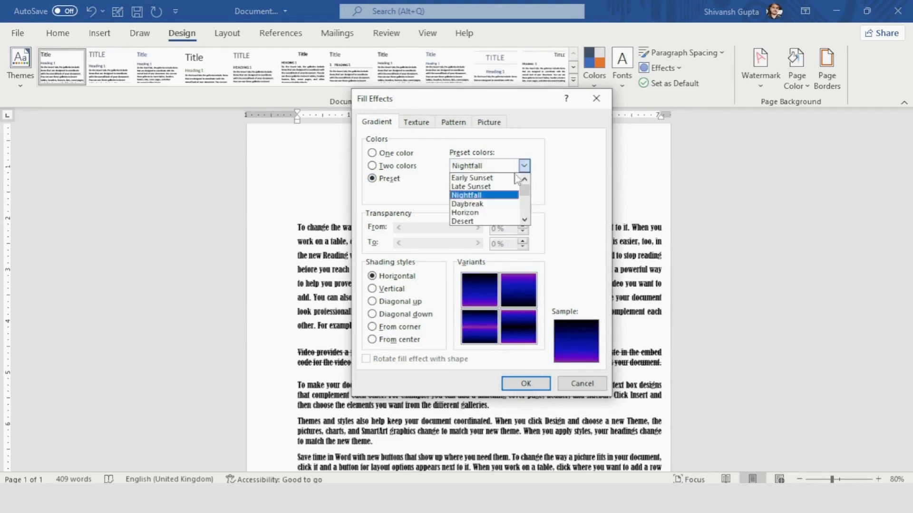
scroll(487, 204, down, 1)
click(483, 201)
click(523, 166)
scroll(487, 200, down, 2)
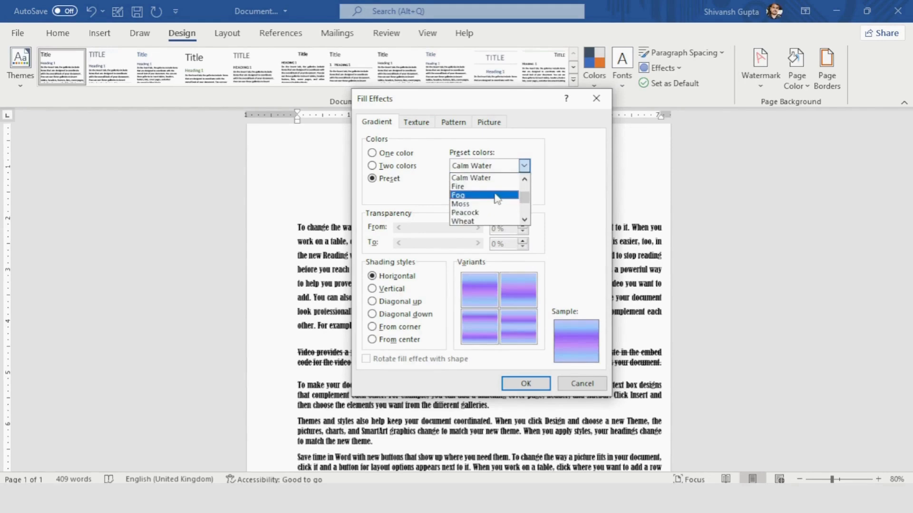
click(488, 204)
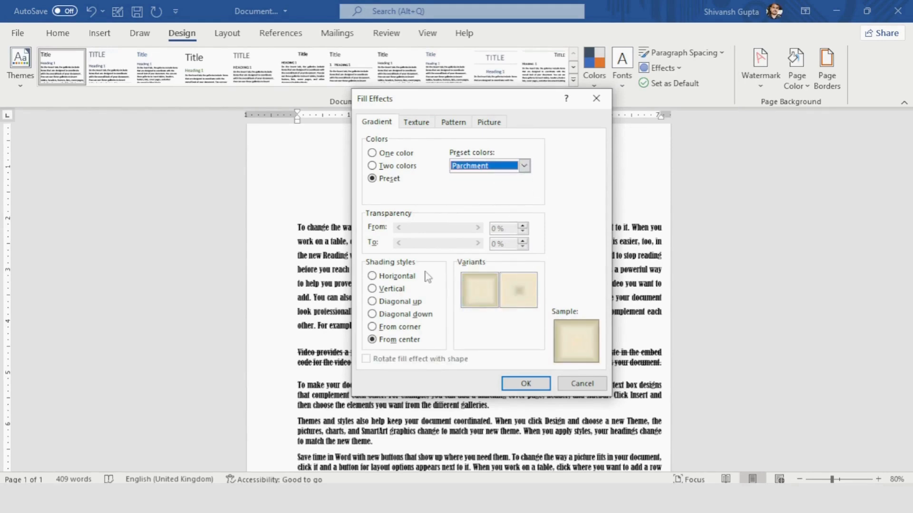
click(373, 275)
click(373, 289)
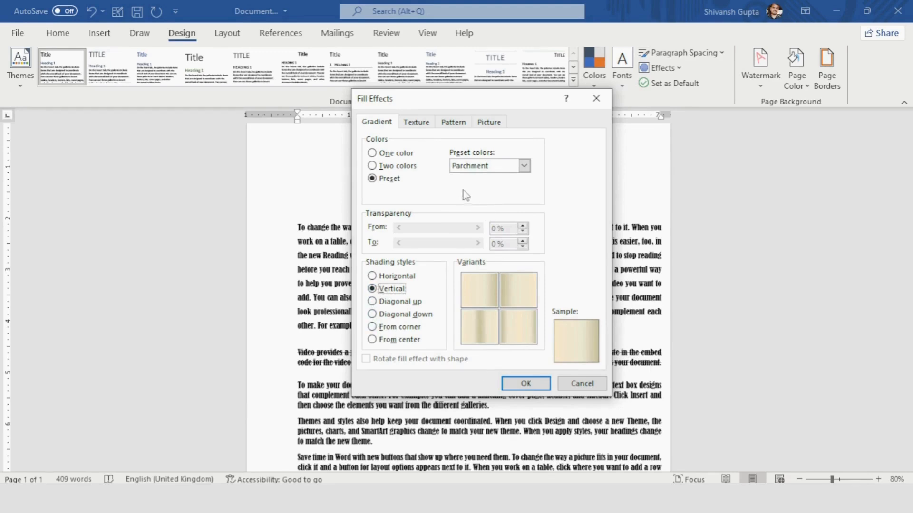
Apply the Newsprint texture as the page background
click(412, 124)
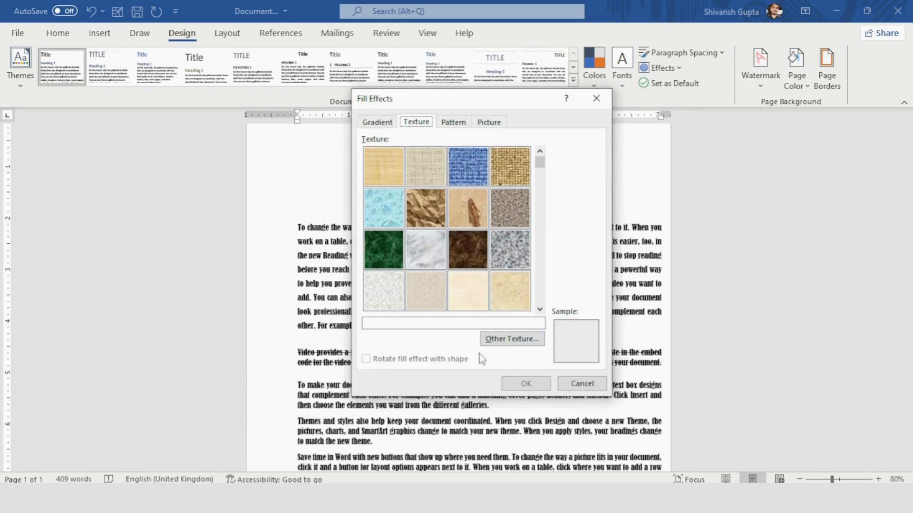
drag(542, 168, 528, 314)
click(392, 214)
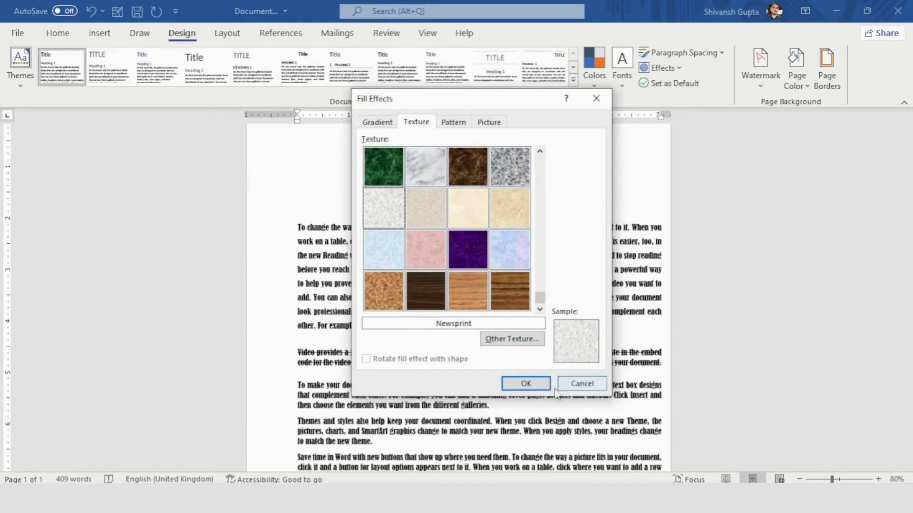
click(525, 383)
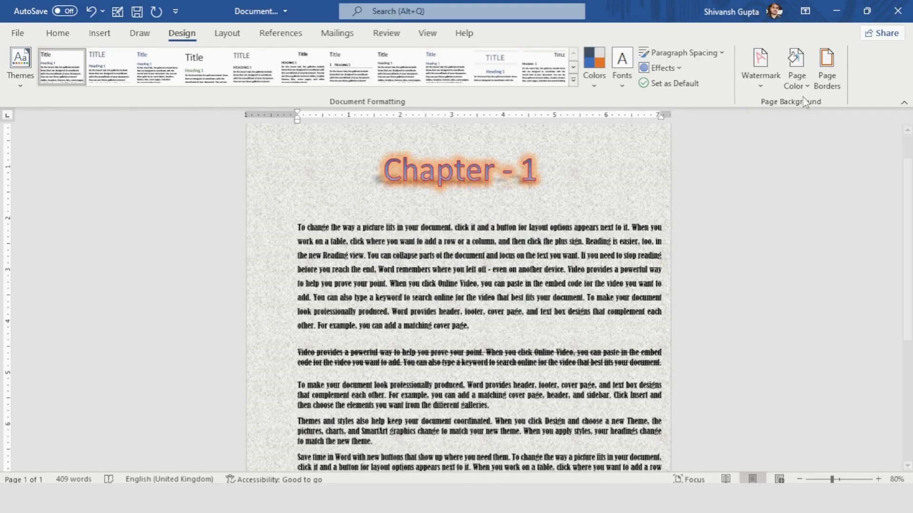
Remove the texture background by setting the page color to No Color
click(797, 71)
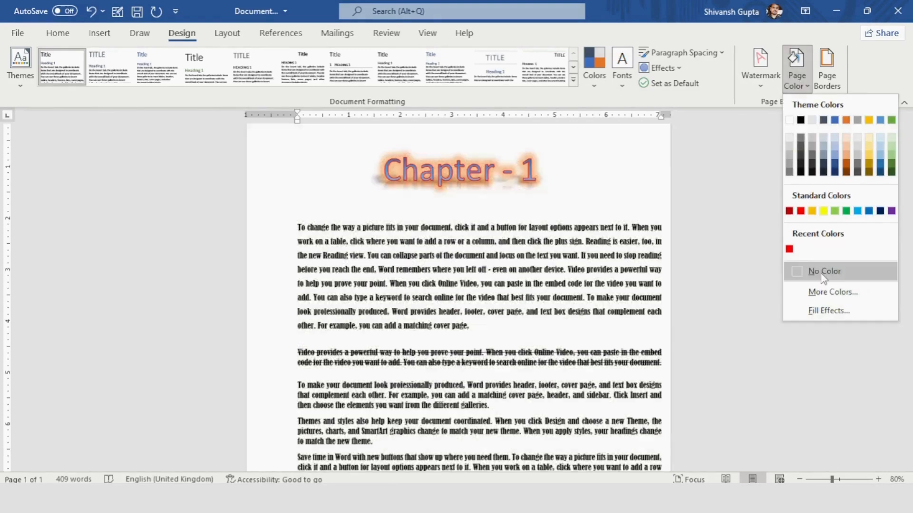
click(821, 271)
Open the picture source for other textures in the page fill effects, and close it without choosing a picture
click(802, 82)
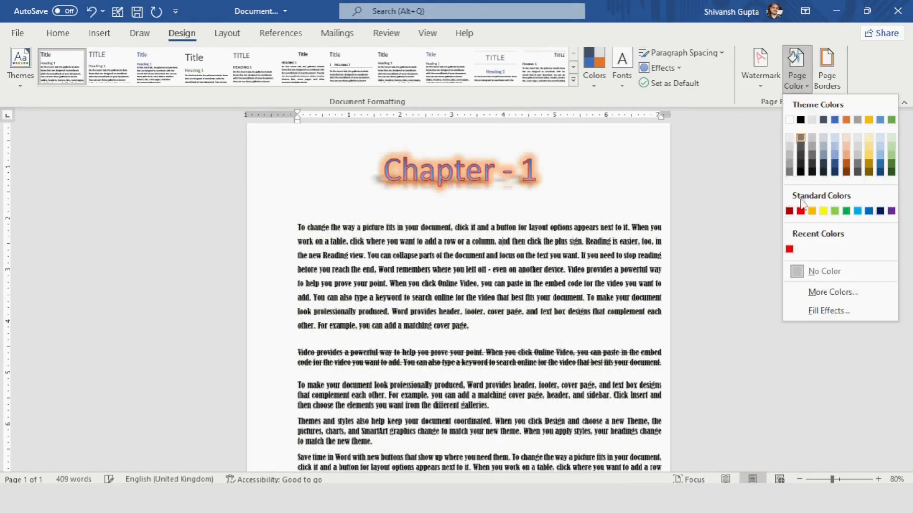
click(822, 312)
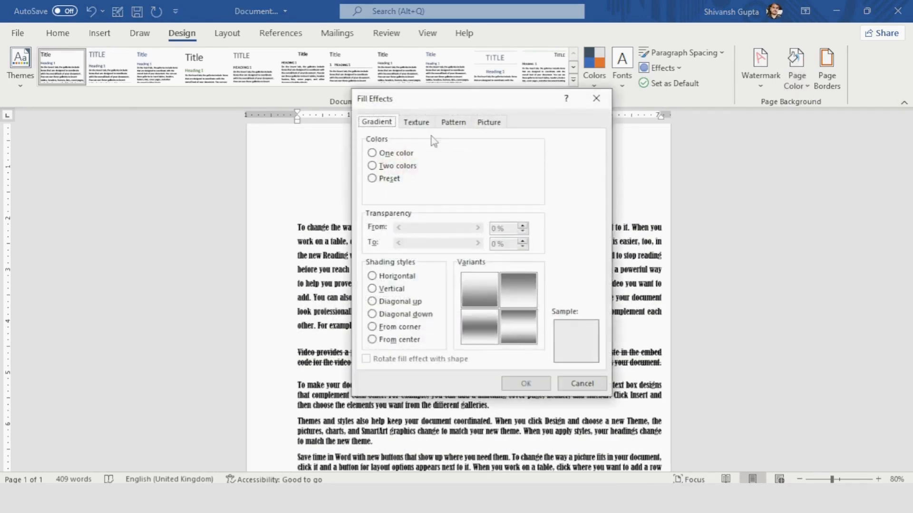
click(417, 123)
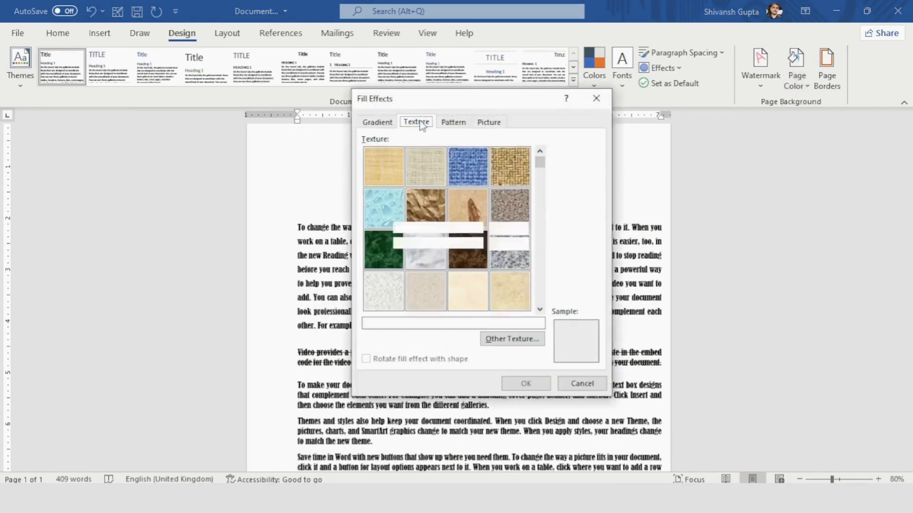
click(510, 343)
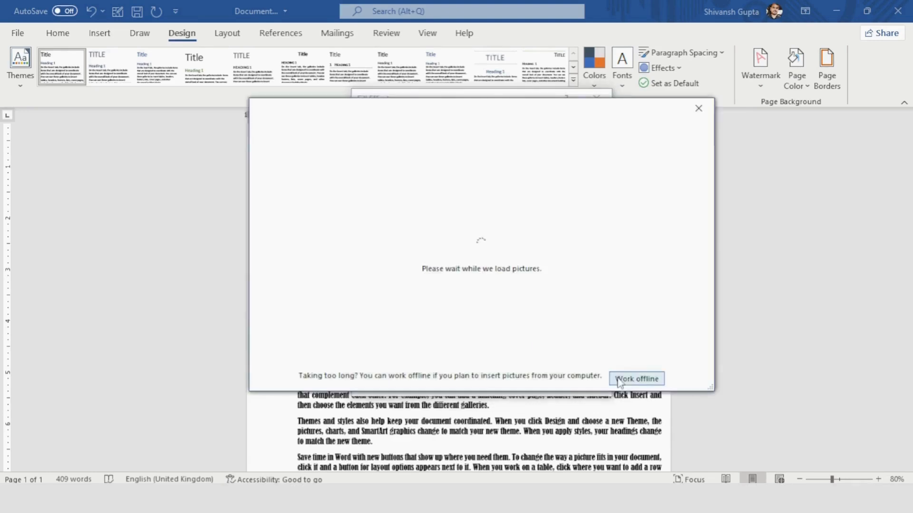
click(699, 108)
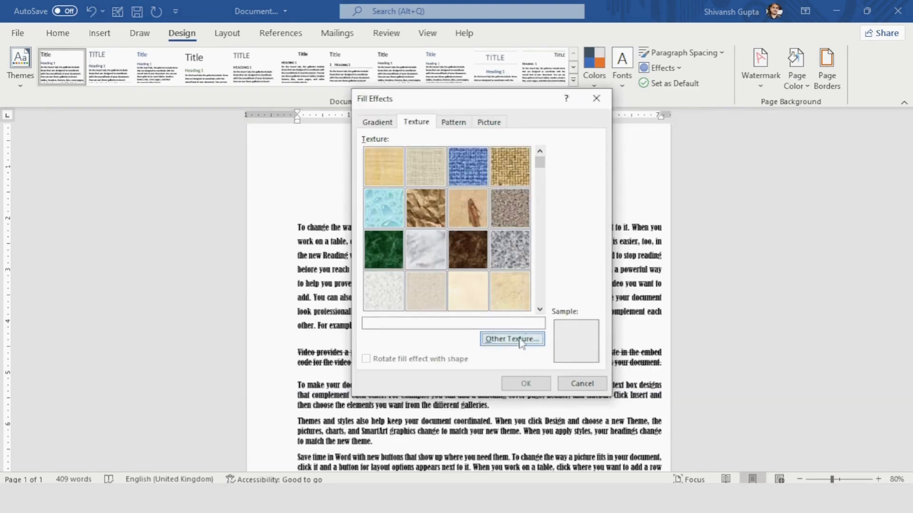
Apply the Diagonal brick pattern as the page background, with an orange foreground and a dark red background color
click(453, 123)
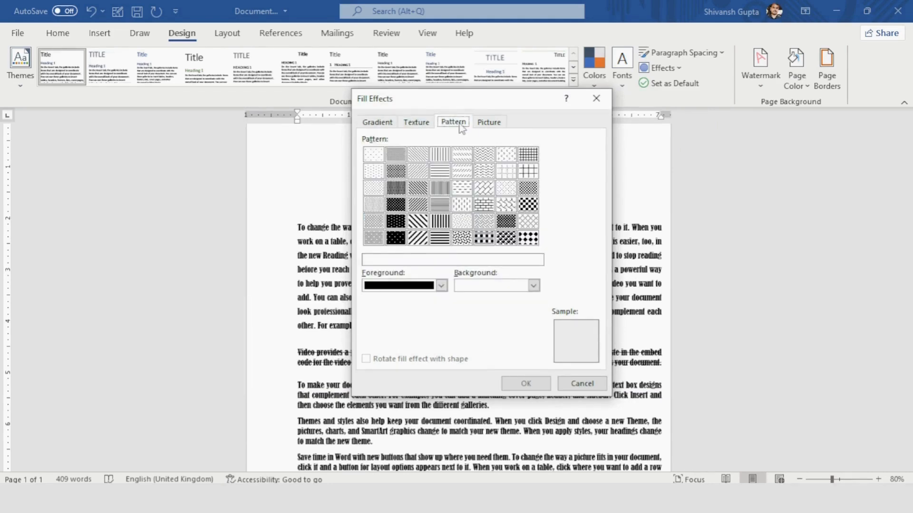
click(483, 188)
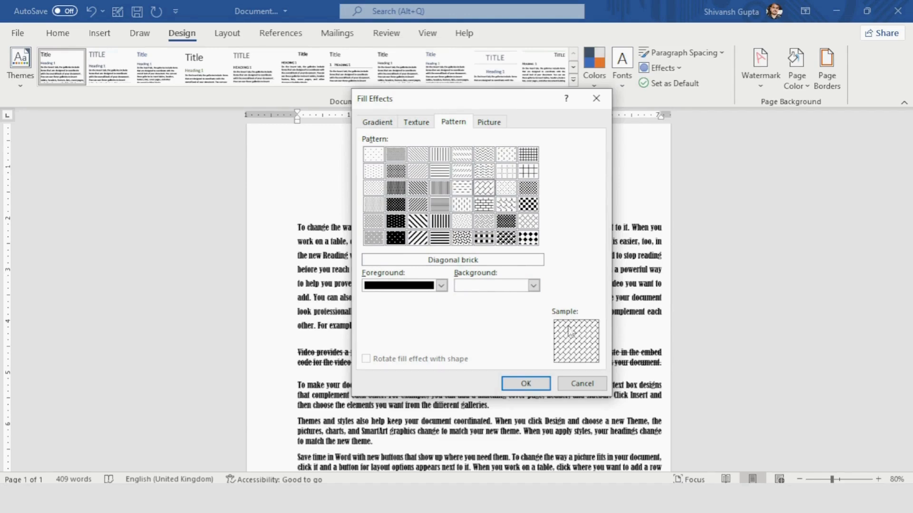
click(442, 285)
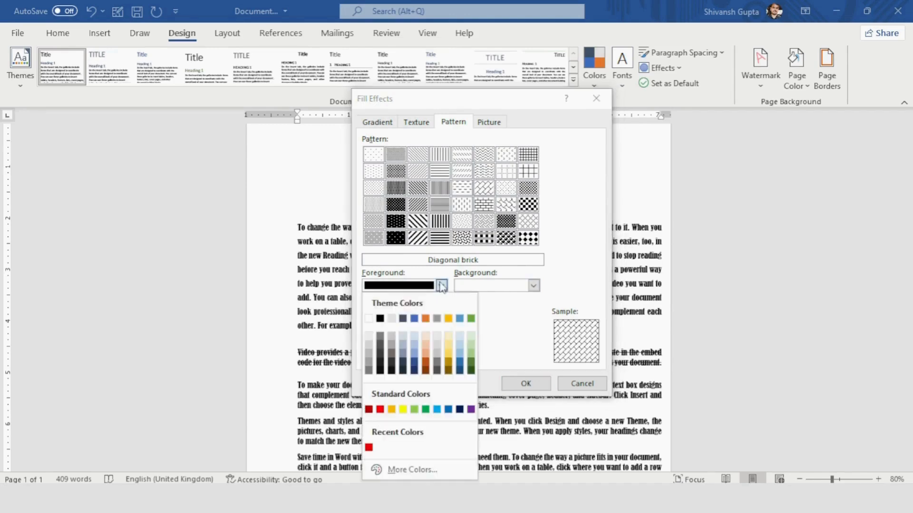
click(414, 364)
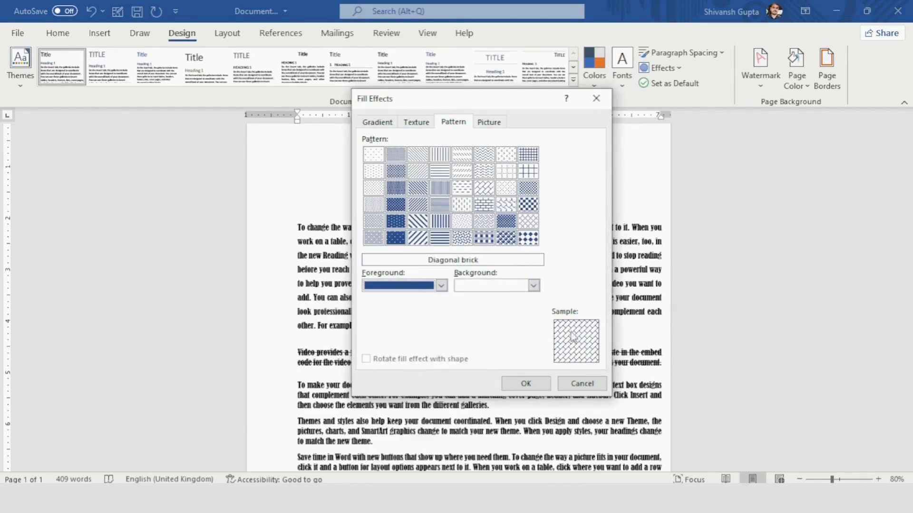
click(442, 286)
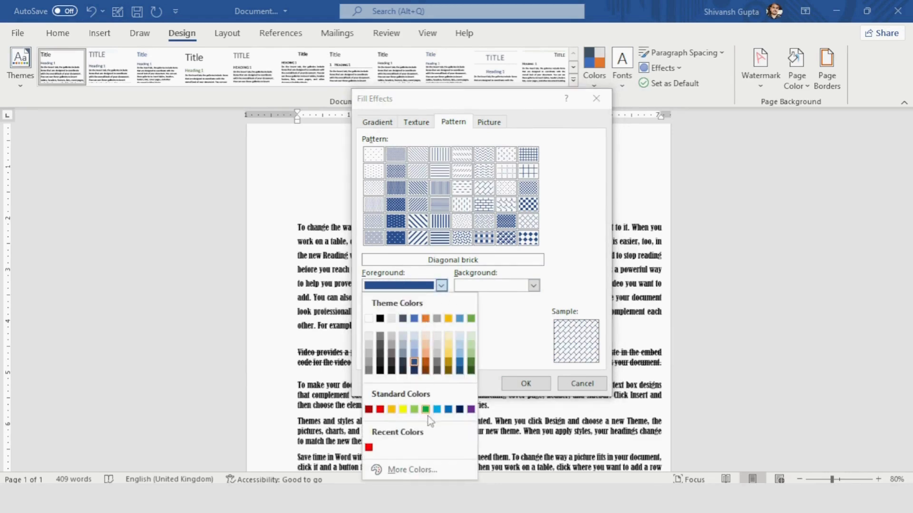
click(391, 409)
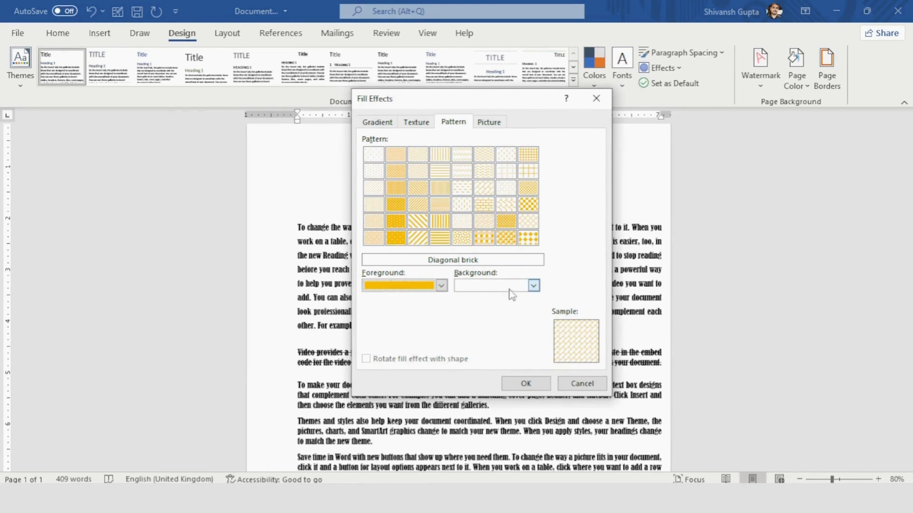
click(533, 287)
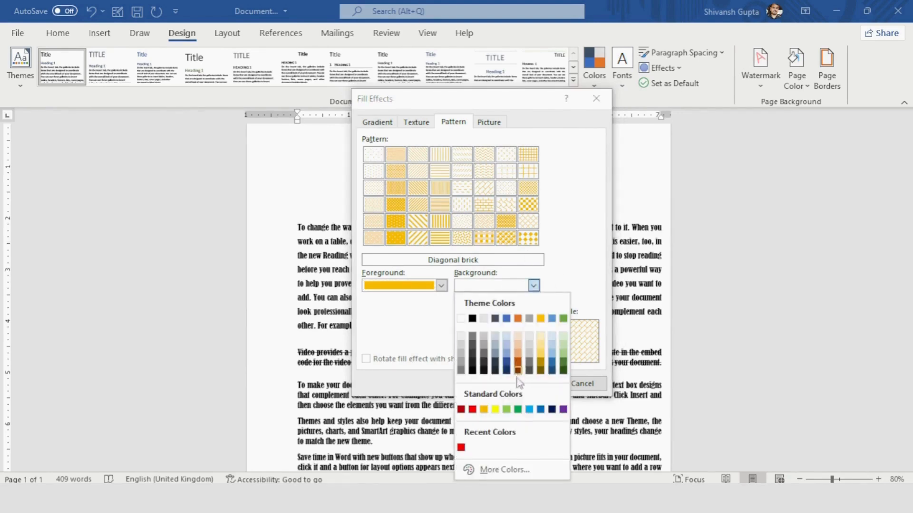
click(460, 409)
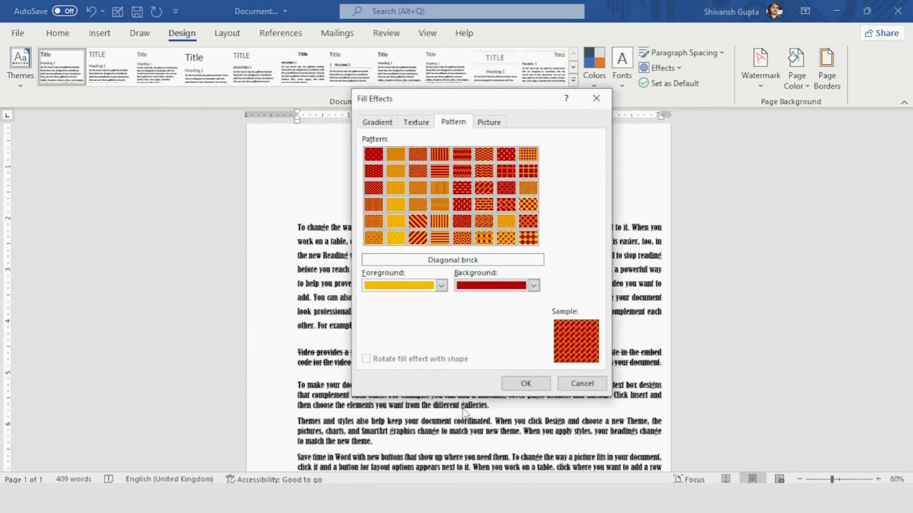
click(529, 386)
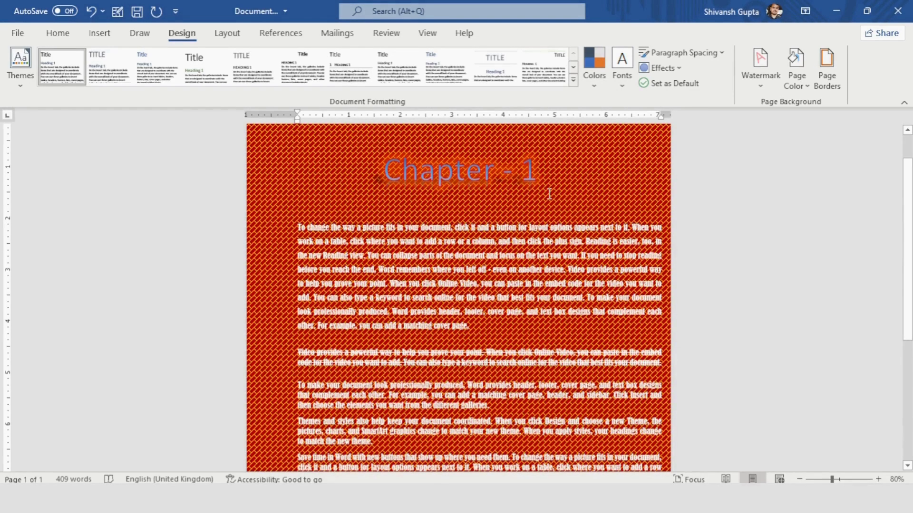
Remove the pattern background by setting the page color to No Color
click(792, 78)
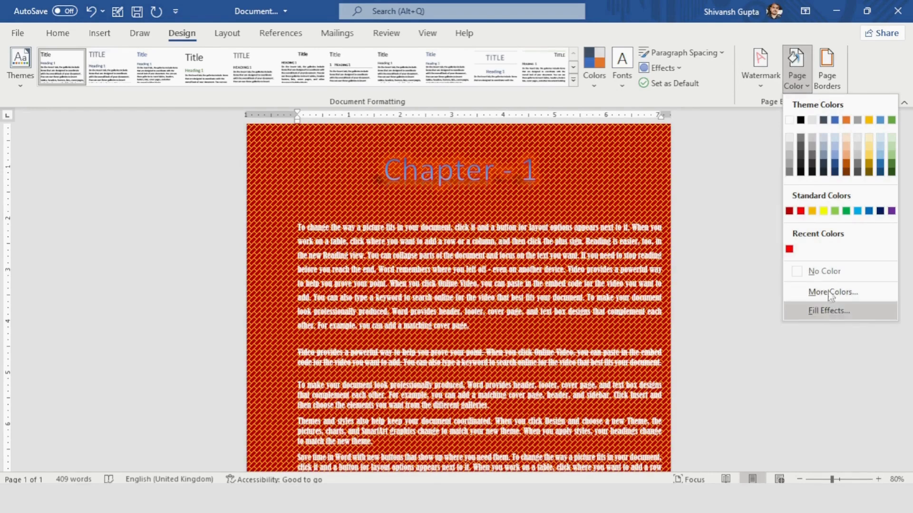
click(825, 271)
Look through the picture, pattern, texture and gradient options of the page fill effects, and close them without applying any
click(796, 71)
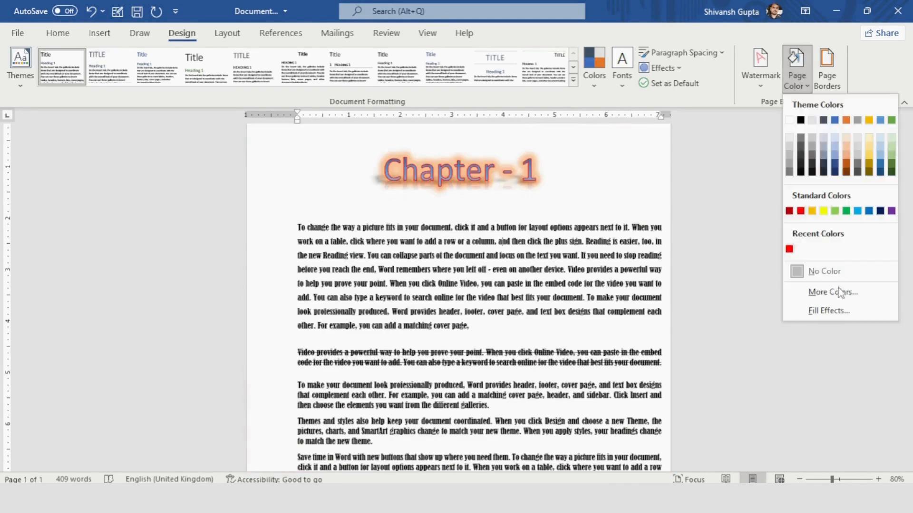
click(835, 292)
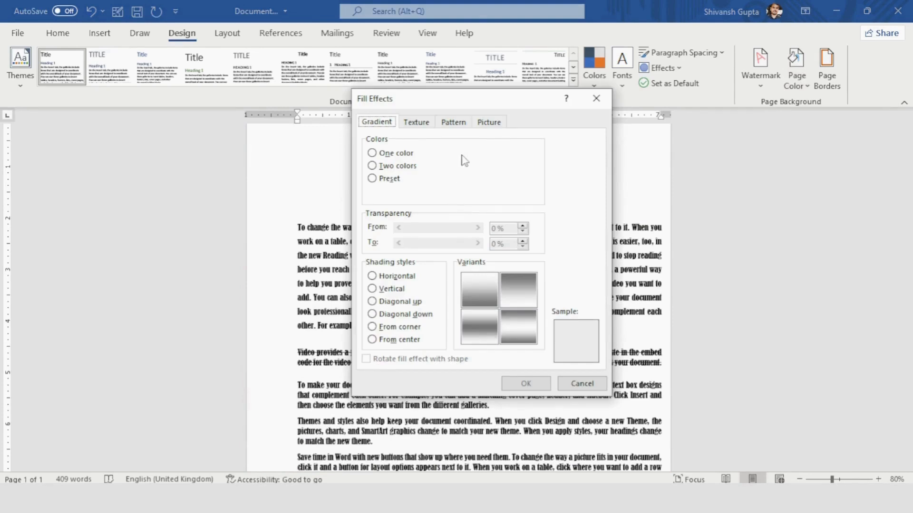
click(489, 122)
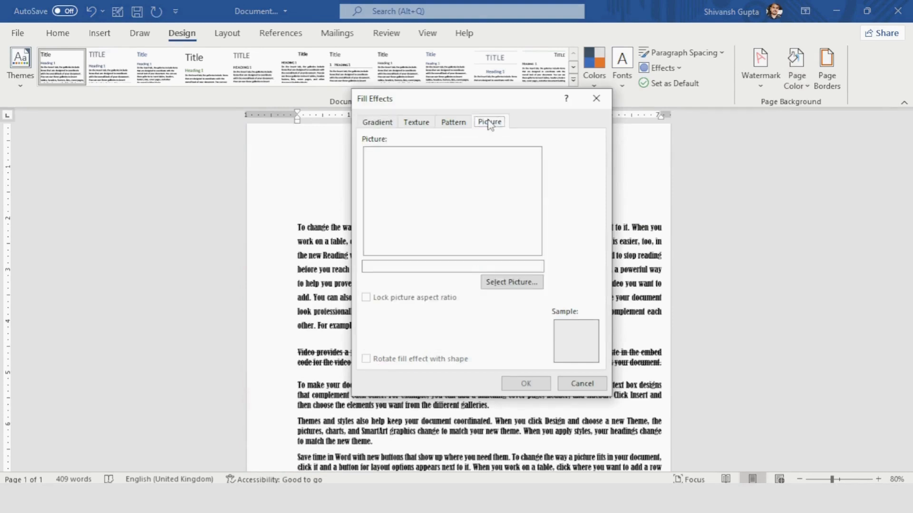
click(455, 124)
click(494, 126)
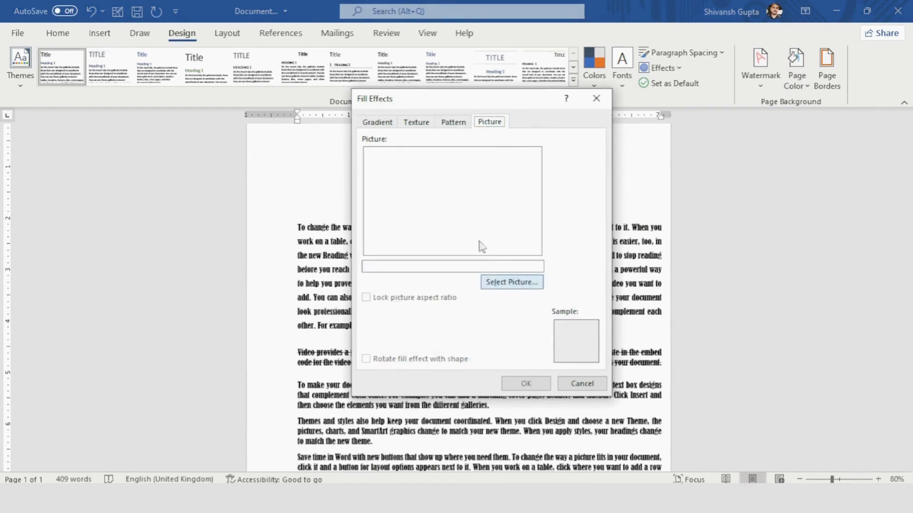
click(457, 125)
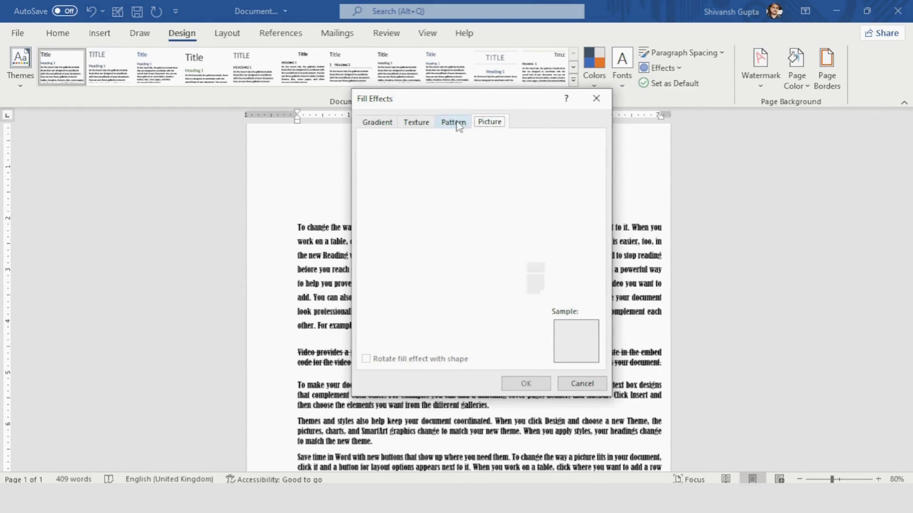
click(496, 125)
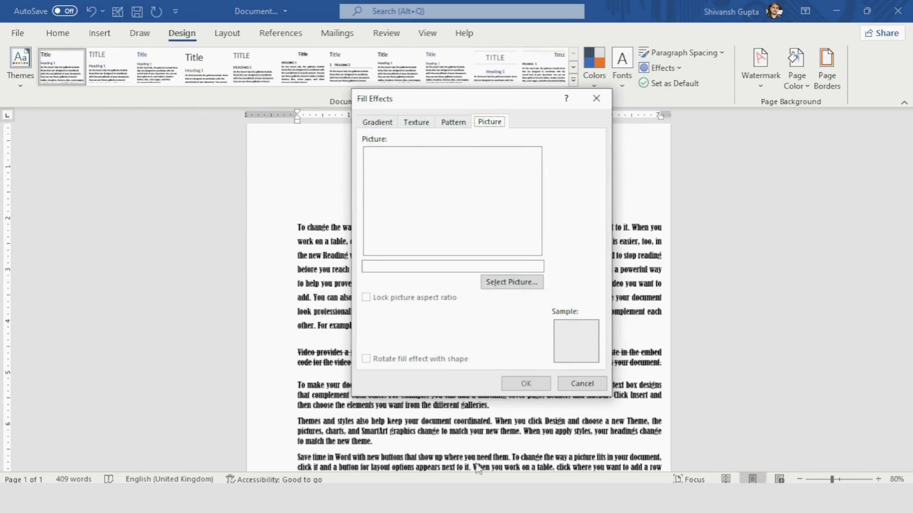
click(453, 122)
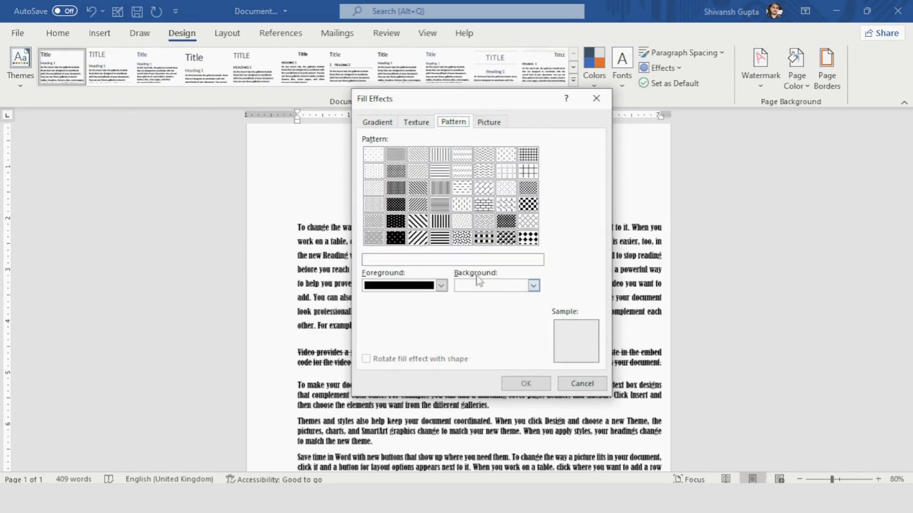
click(417, 122)
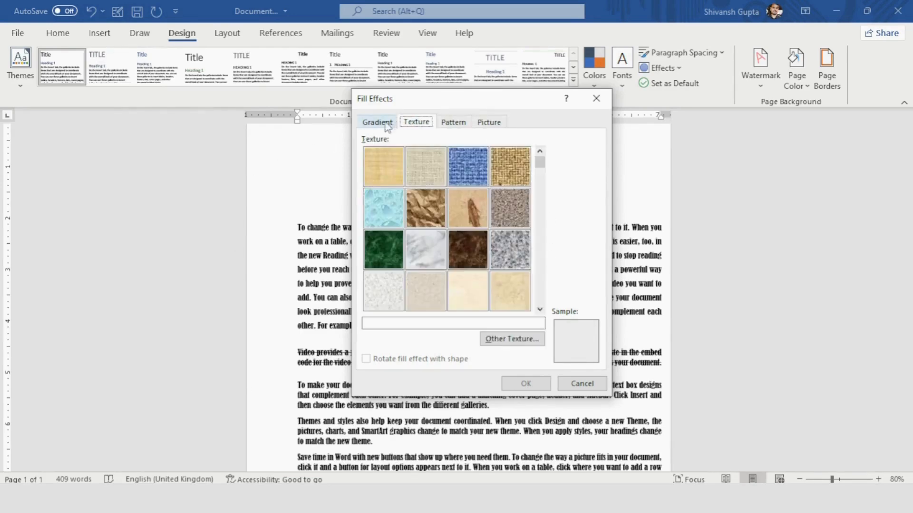
click(377, 122)
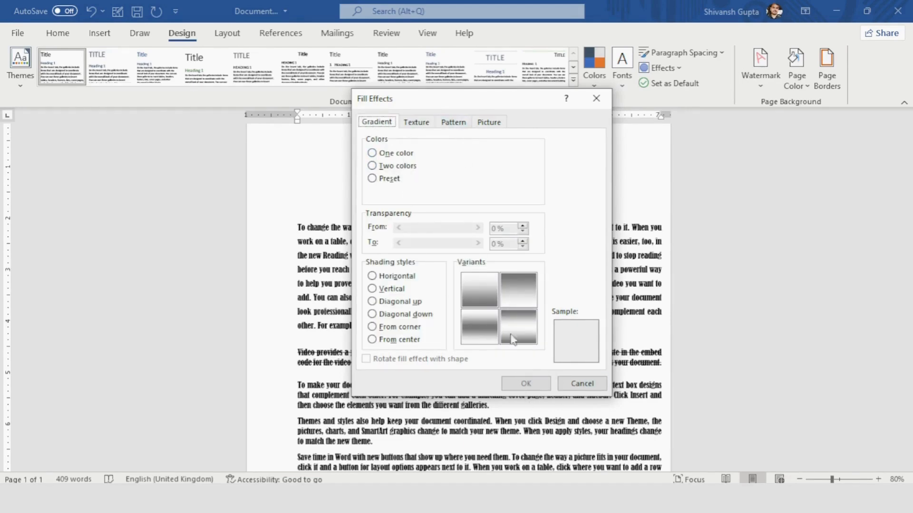
click(575, 388)
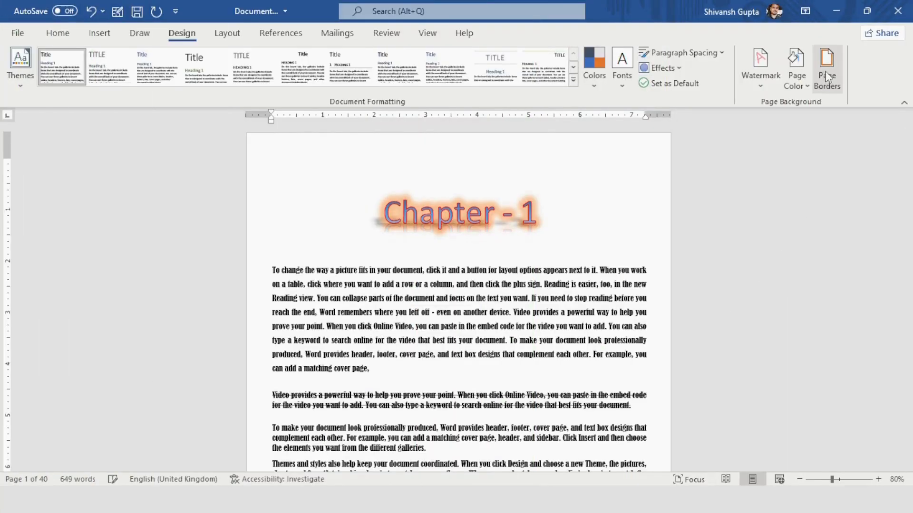
Configure a 3-D page border with the slanted-dash line style in light green, and check its available widths
scroll(456, 320, down, 5)
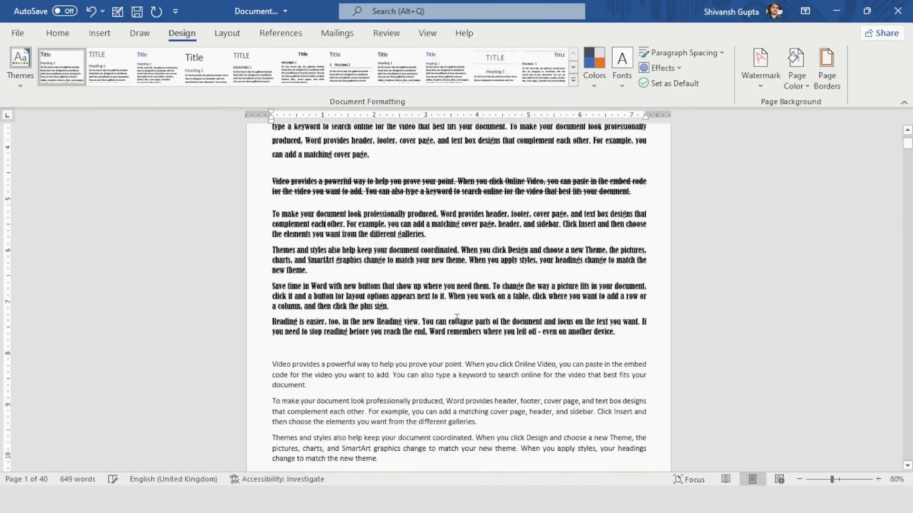
scroll(456, 317, up, 5)
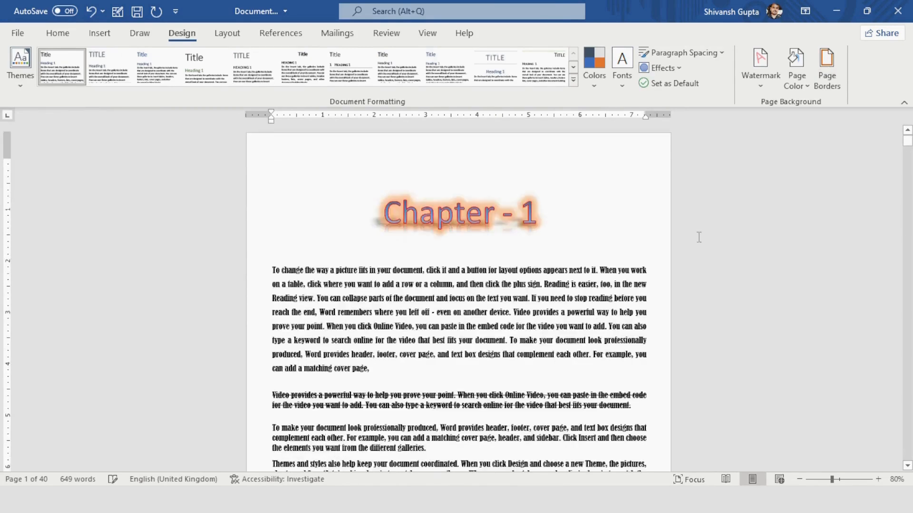
click(828, 72)
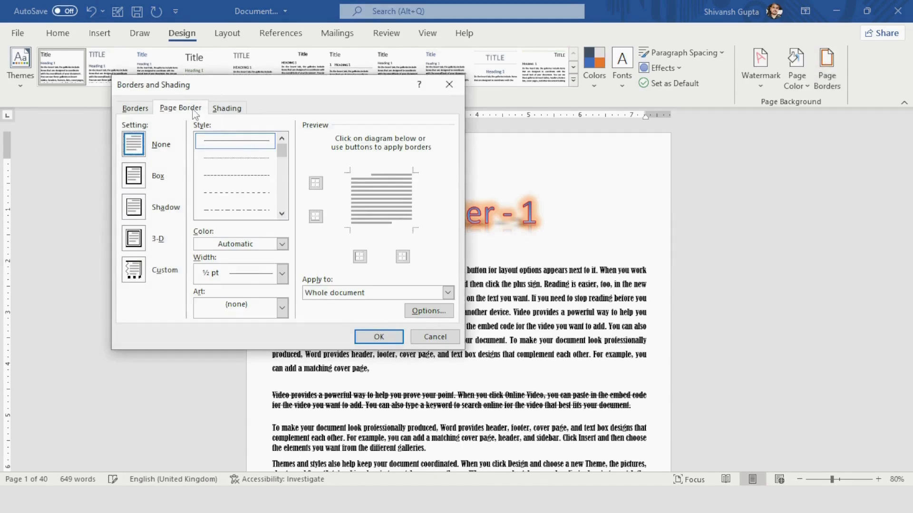
click(133, 233)
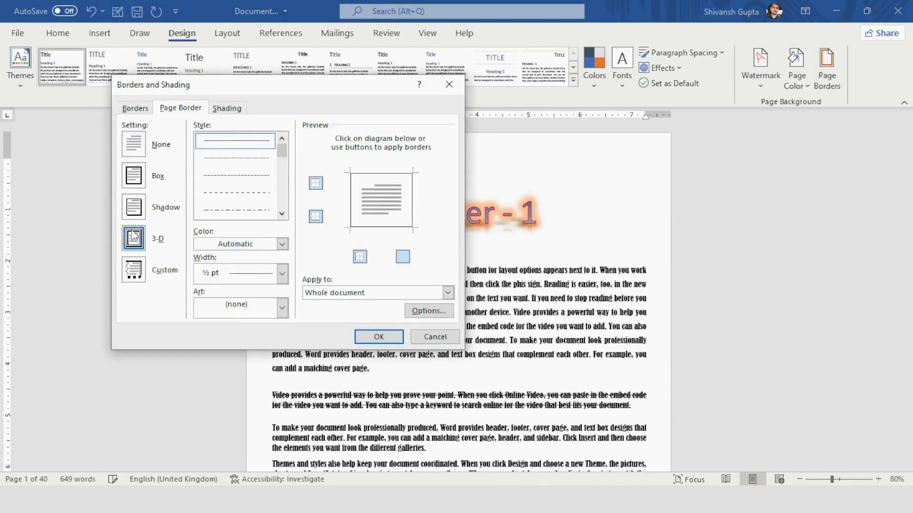
scroll(251, 157, down, 5)
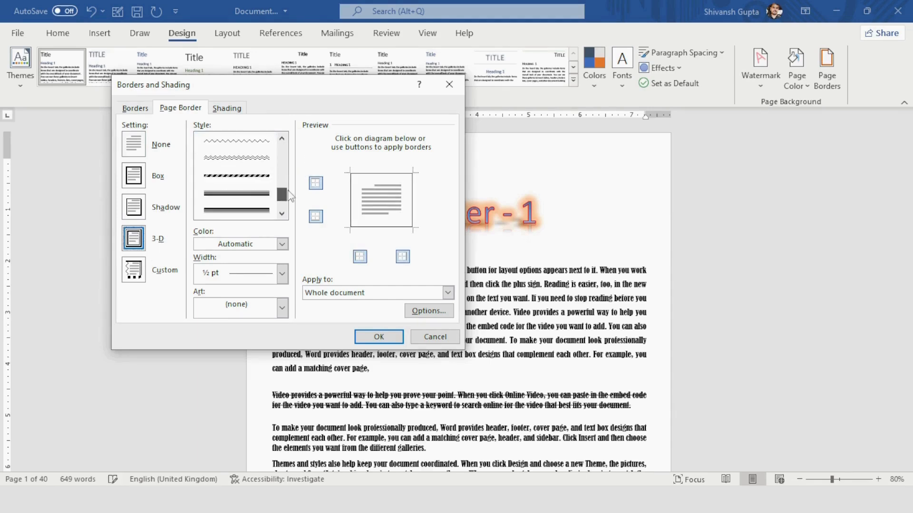
click(250, 178)
scroll(250, 178, up, 2)
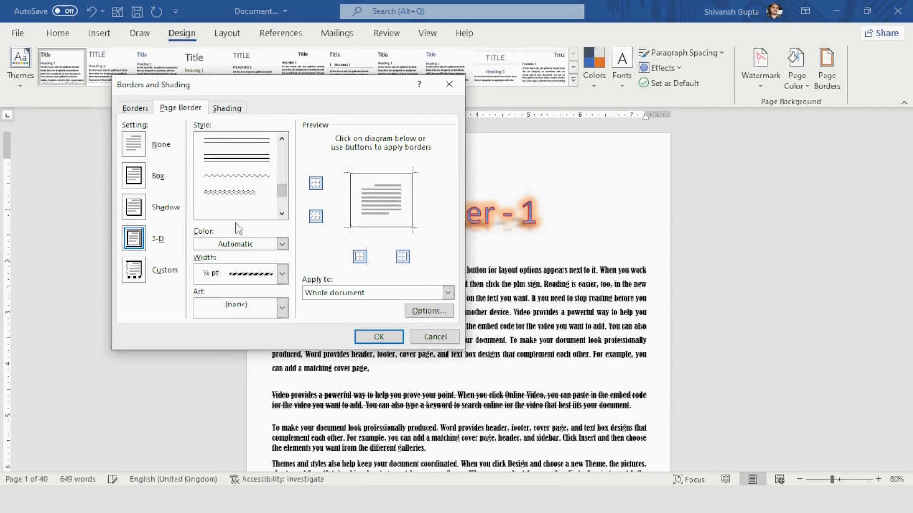
click(235, 211)
click(286, 248)
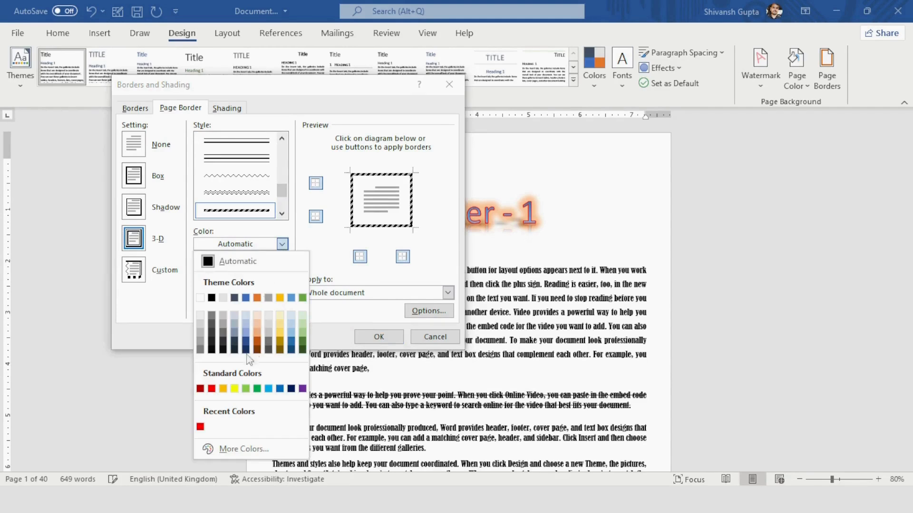
click(247, 395)
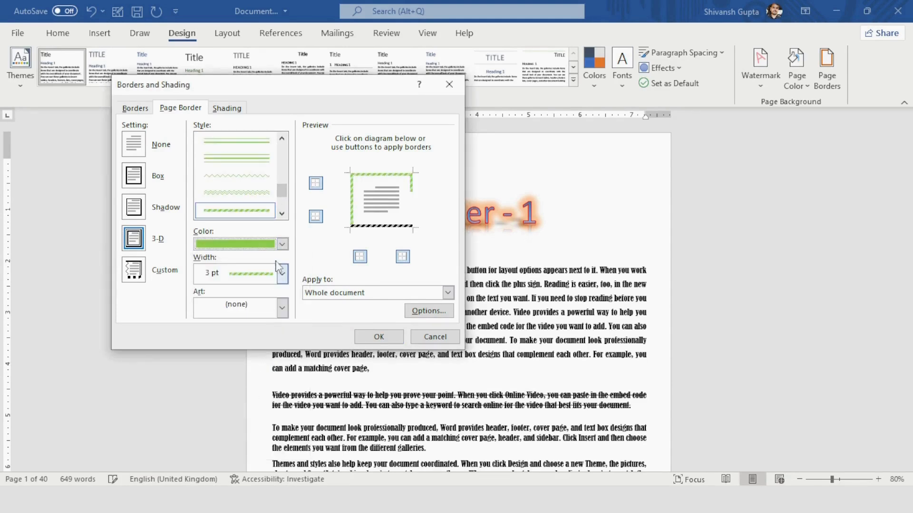
click(281, 275)
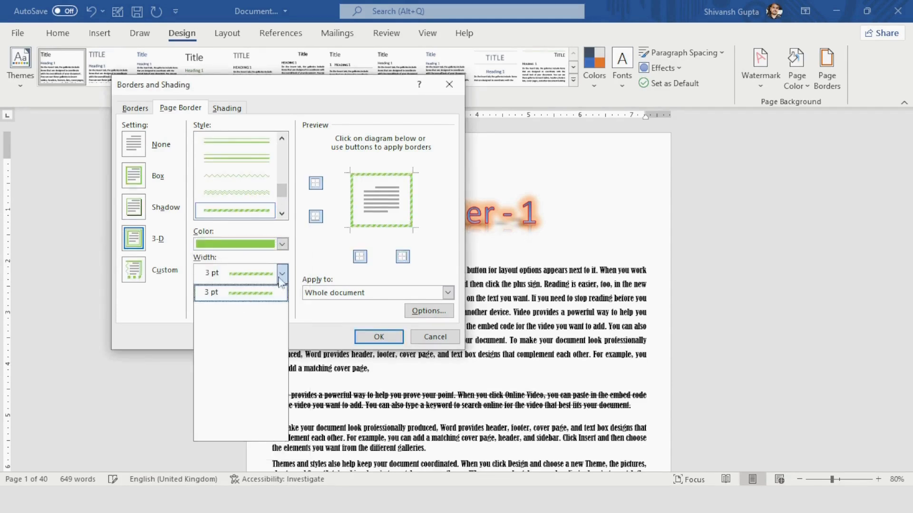
click(281, 279)
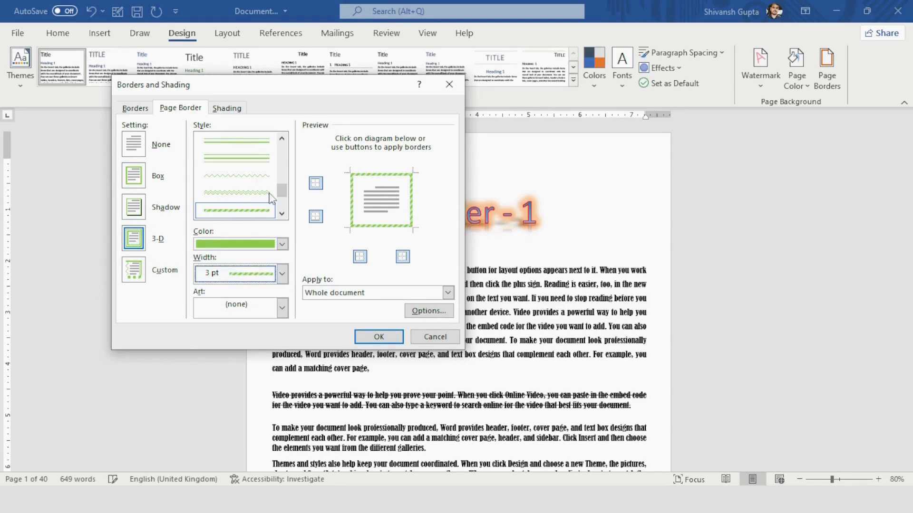
Switch the page border to a multi-line style with a width of ¾ pt and apply it to the whole document
click(253, 176)
scroll(253, 162, up, 2)
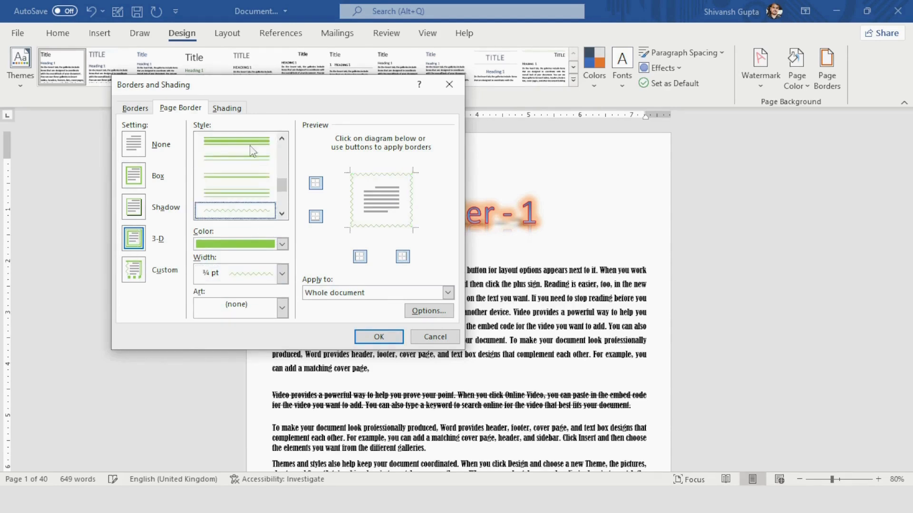
click(251, 148)
click(282, 274)
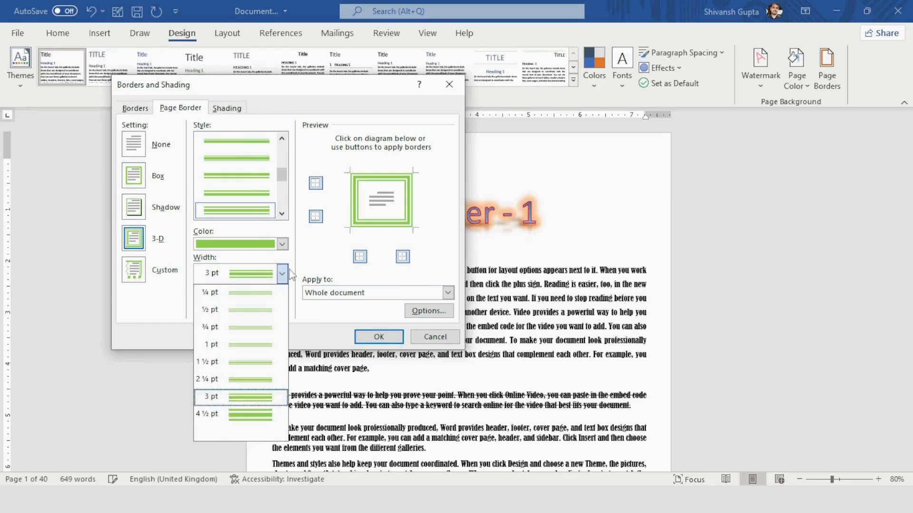
click(249, 328)
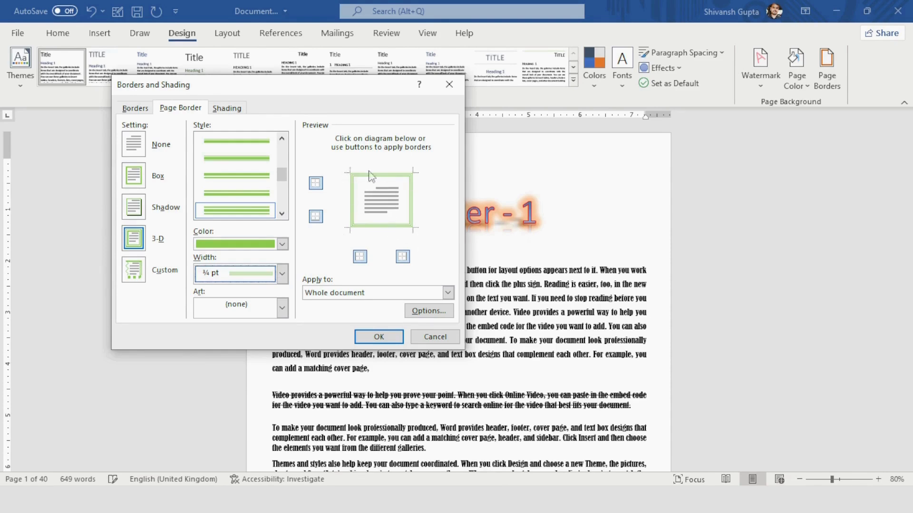
click(379, 337)
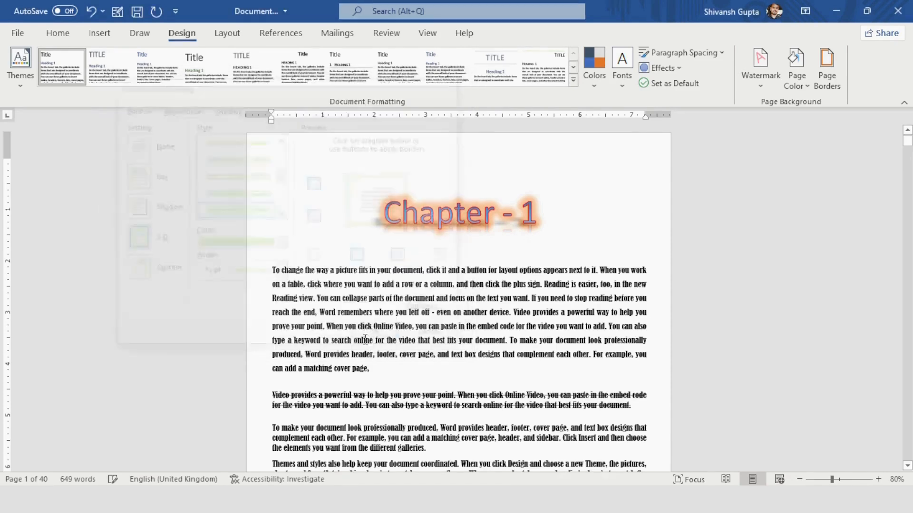
scroll(424, 332, down, 1)
scroll(424, 331, down, 15)
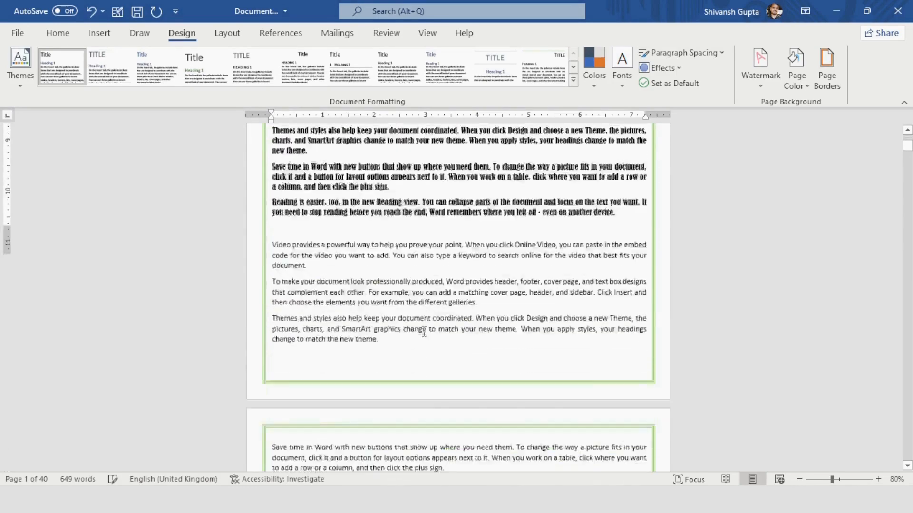
scroll(280, 342, up, 10)
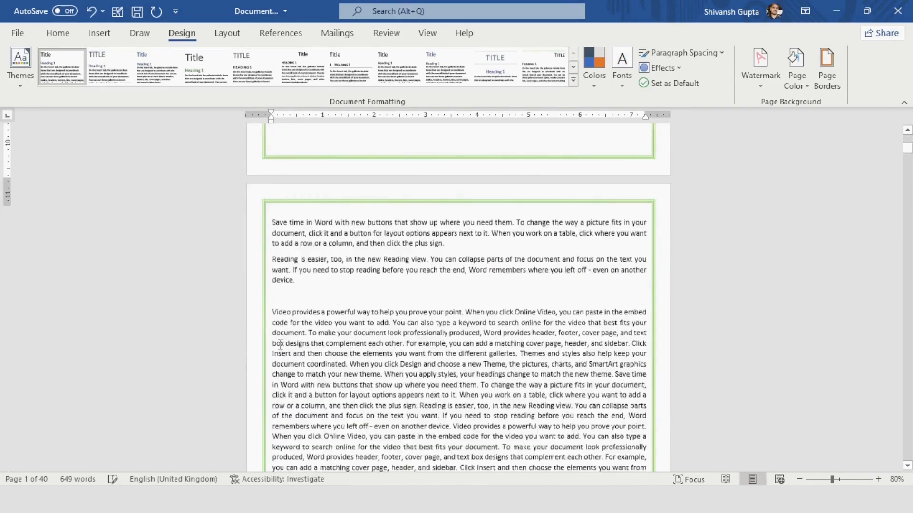
scroll(280, 340, up, 5)
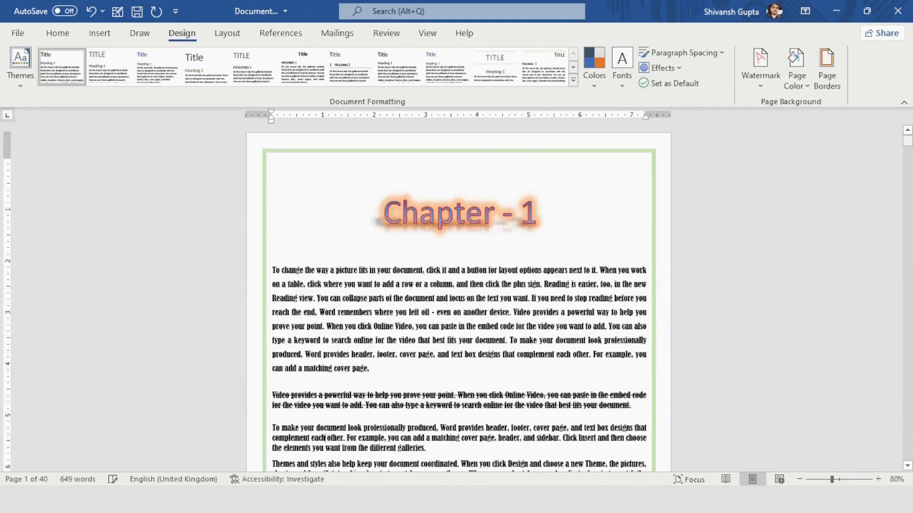
drag(907, 140, 911, 156)
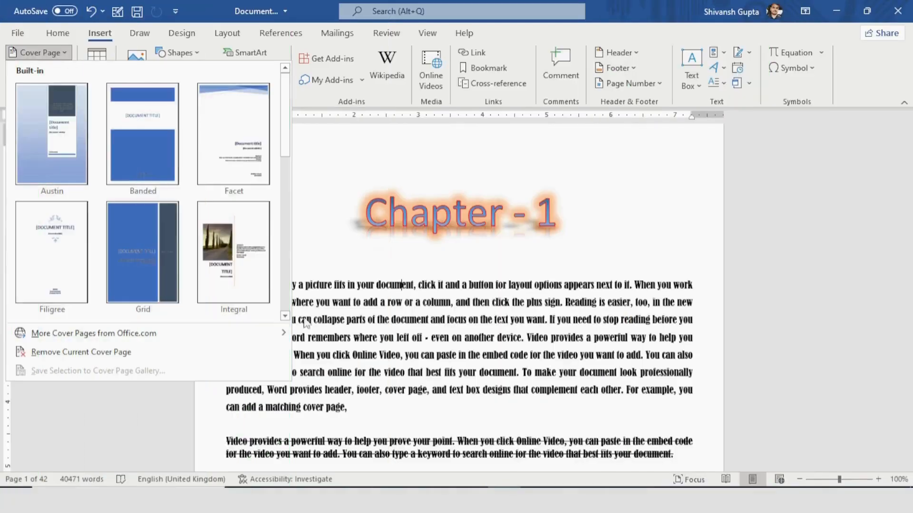
click(305, 323)
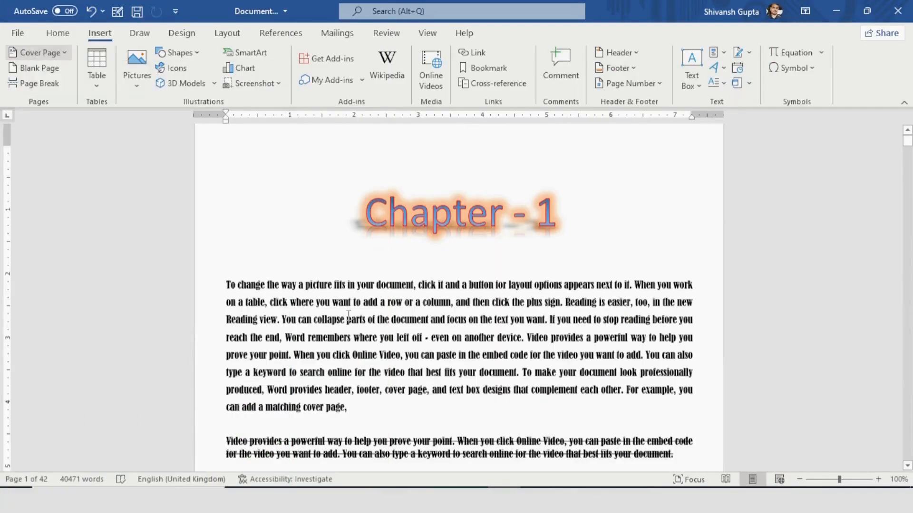
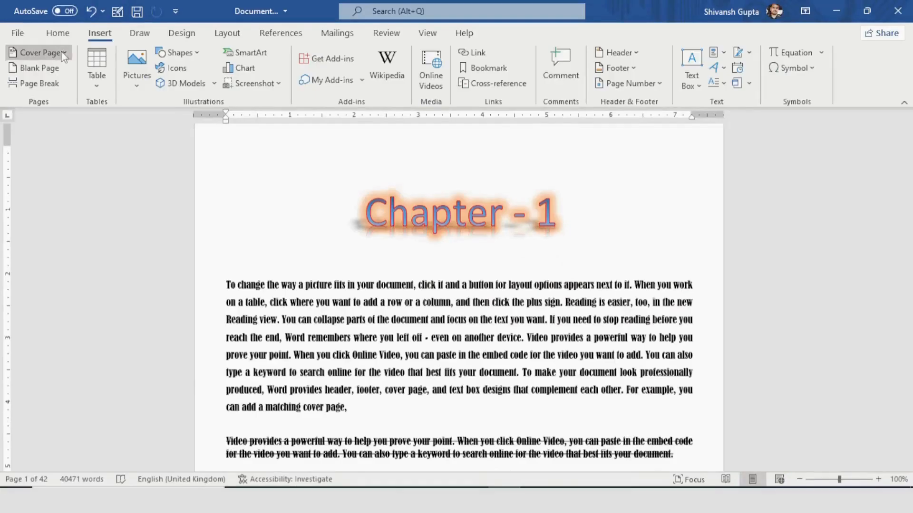
Browse the built-in cover pages, insert the Integral design at the start of the document, and check its layout
click(63, 52)
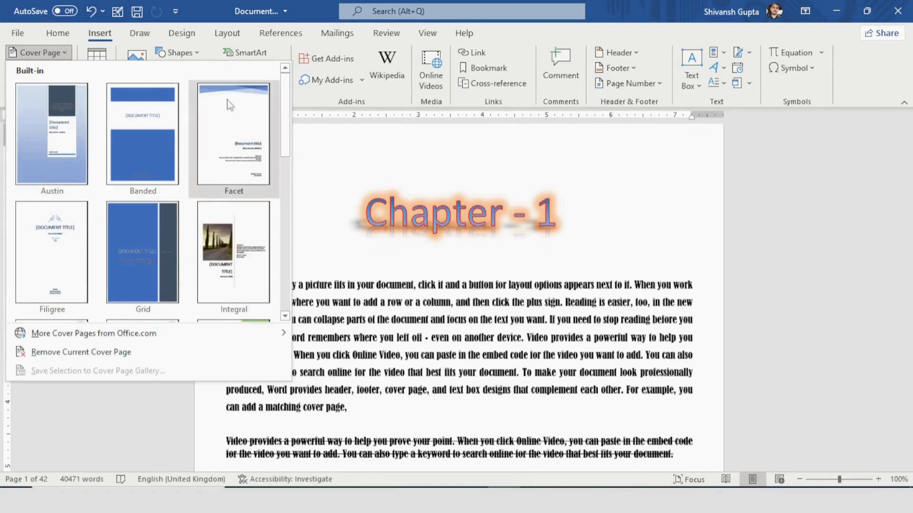
drag(287, 106, 279, 271)
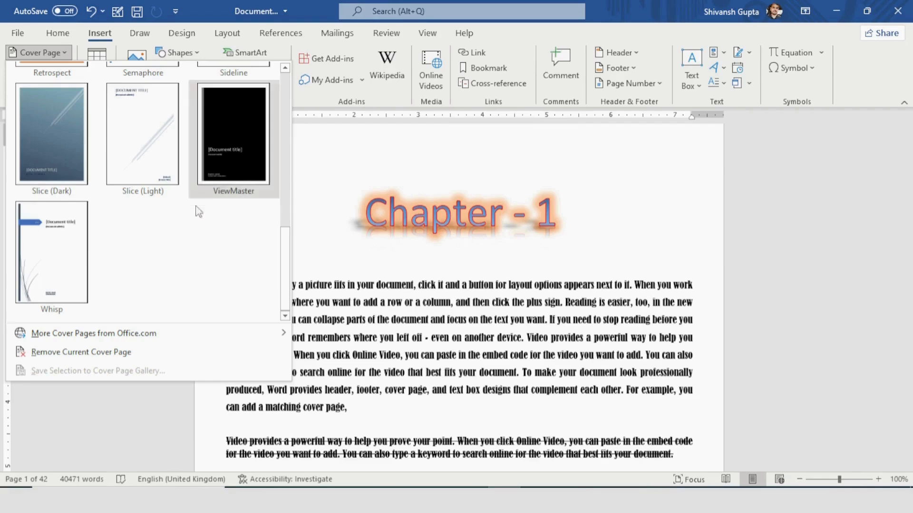
scroll(207, 224, up, 5)
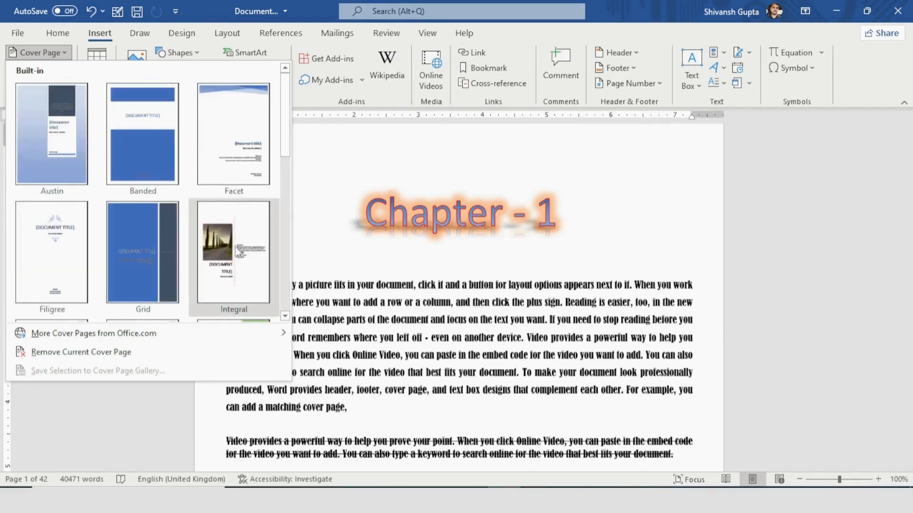
scroll(237, 252, down, 1)
scroll(239, 236, up, 1)
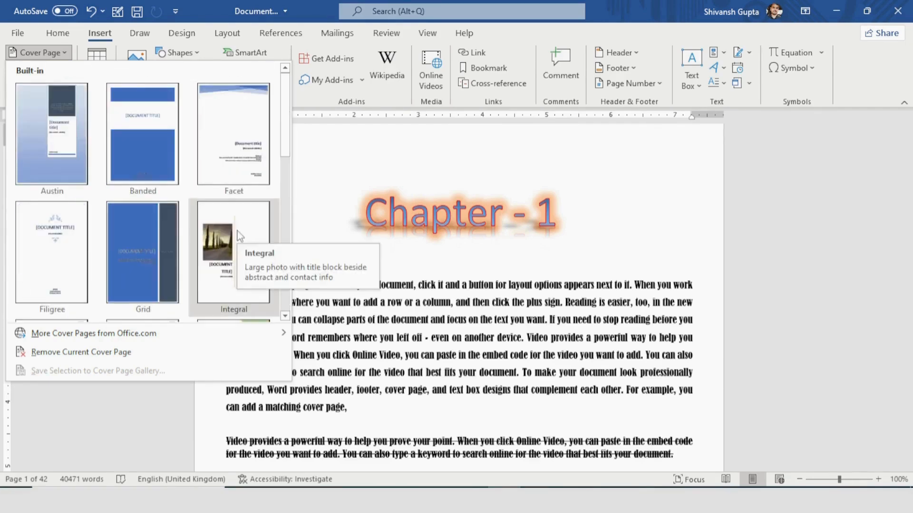
click(238, 237)
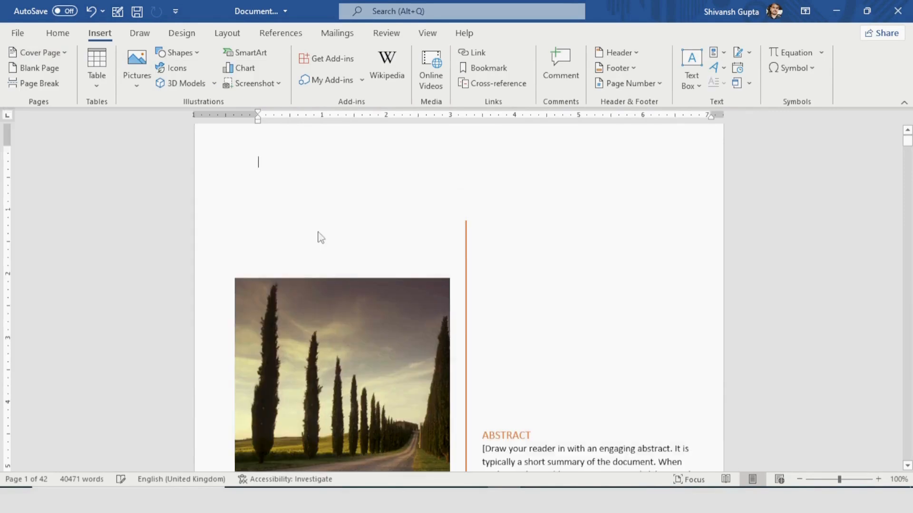
ctrl+scroll(322, 231, down, 4)
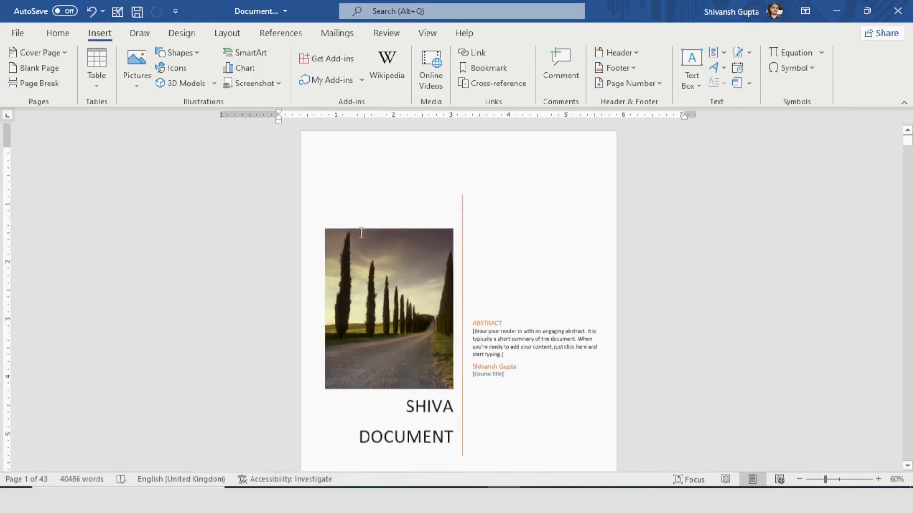
scroll(452, 225, down, 10)
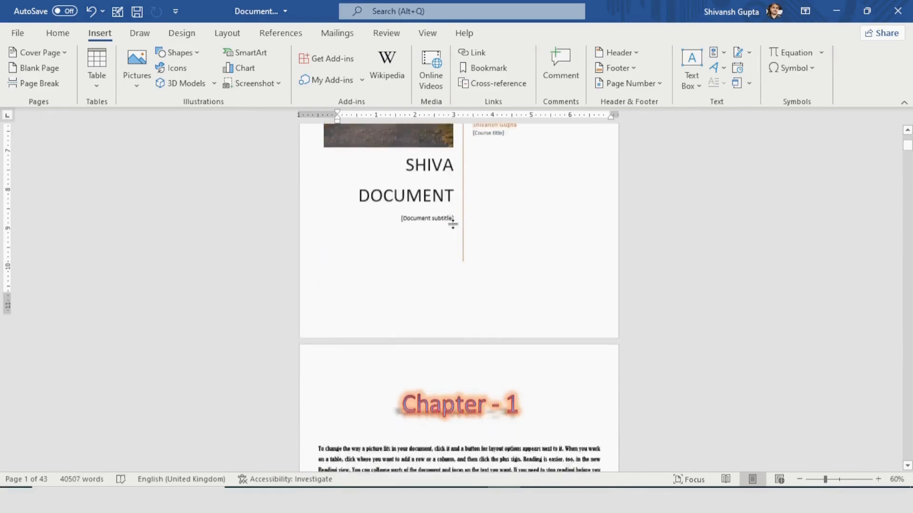
scroll(452, 225, up, 10)
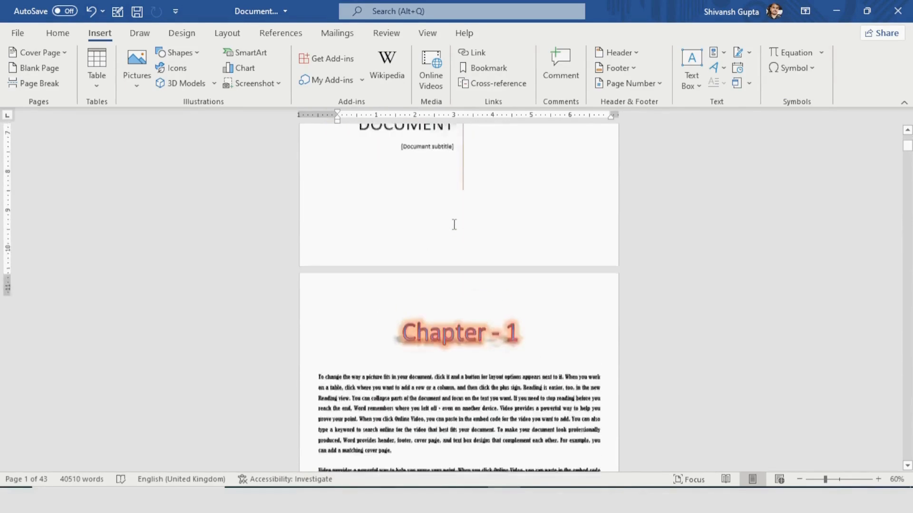
ctrl+scroll(452, 226, up, 7)
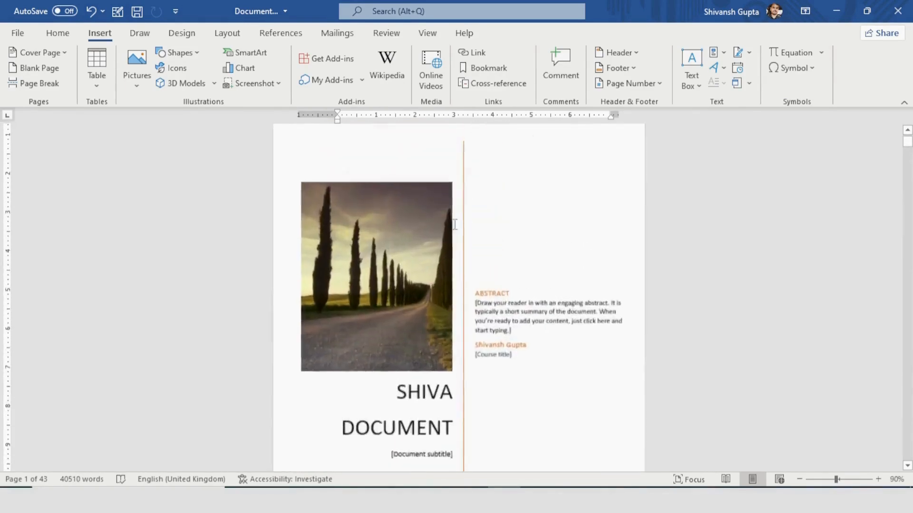
ctrl+scroll(454, 225, down, 3)
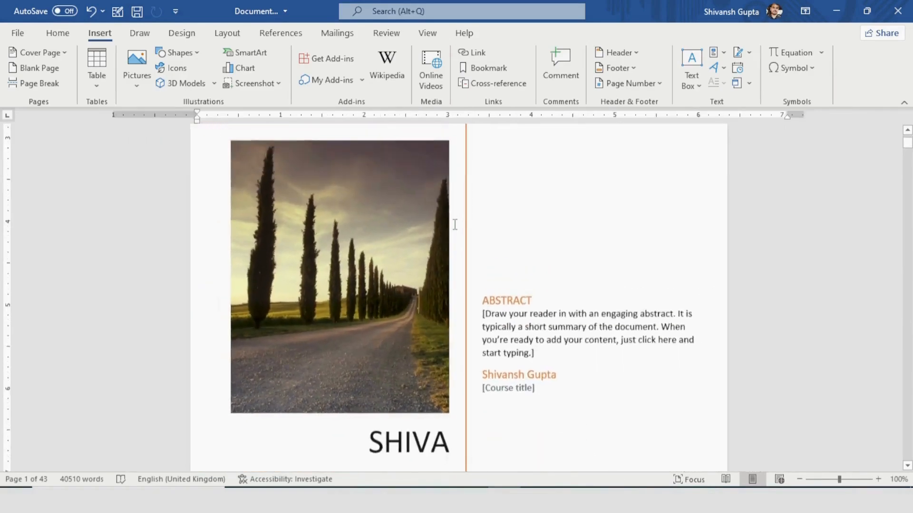
Replace the cover page photo with the Watermark image from the Banner folder under Media Creation > TechSphere By Shiva YT on drive D
click(360, 260)
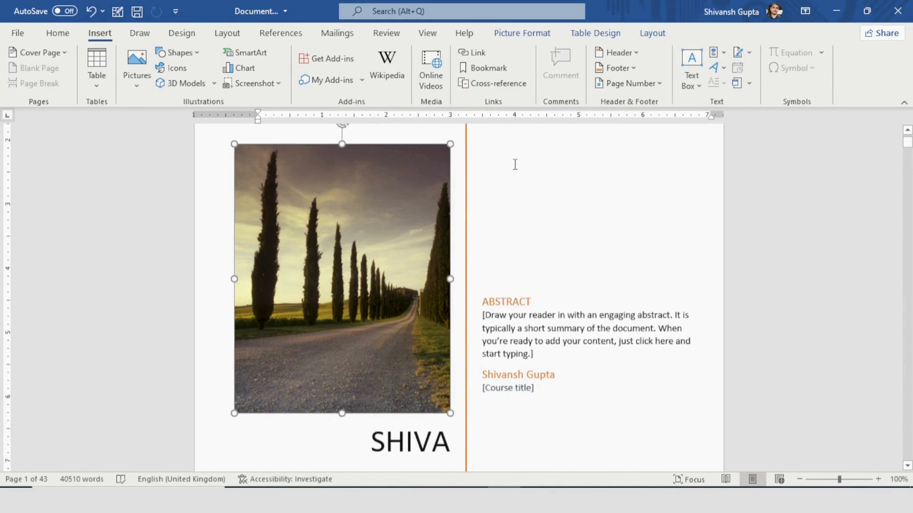
click(521, 33)
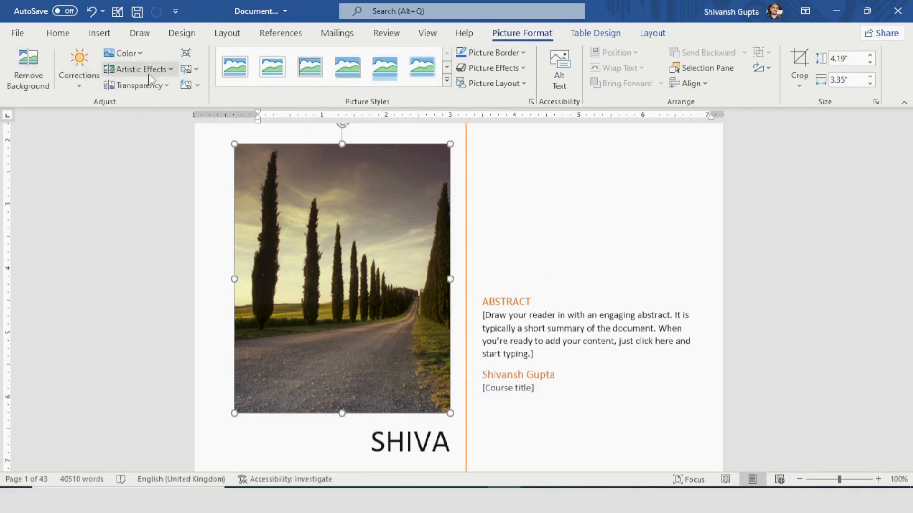
click(196, 71)
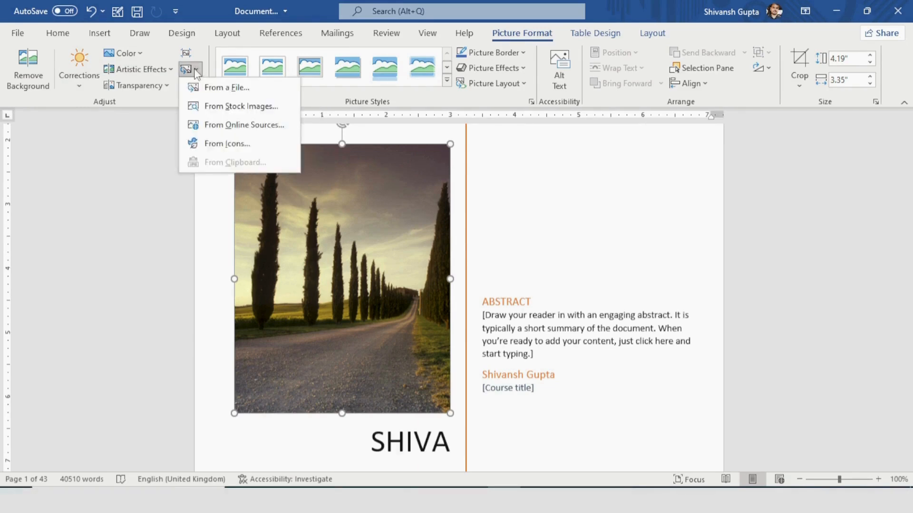
click(218, 91)
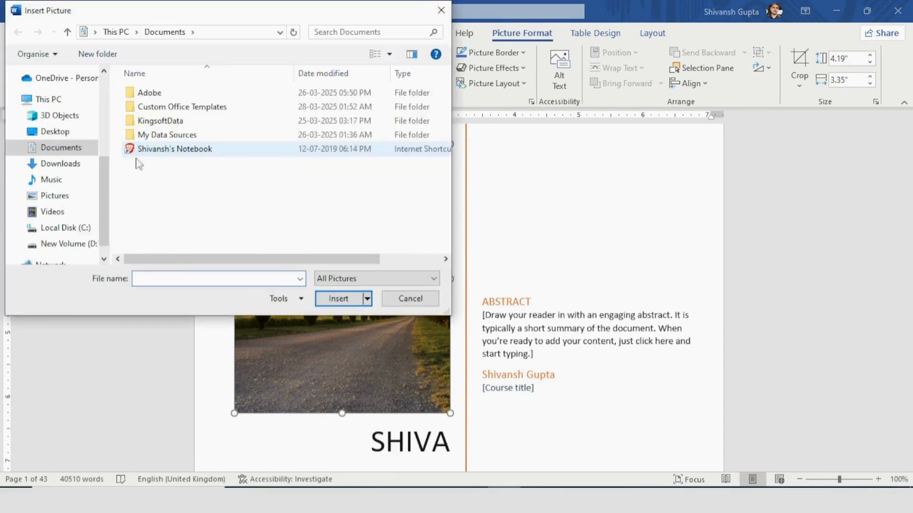
click(61, 244)
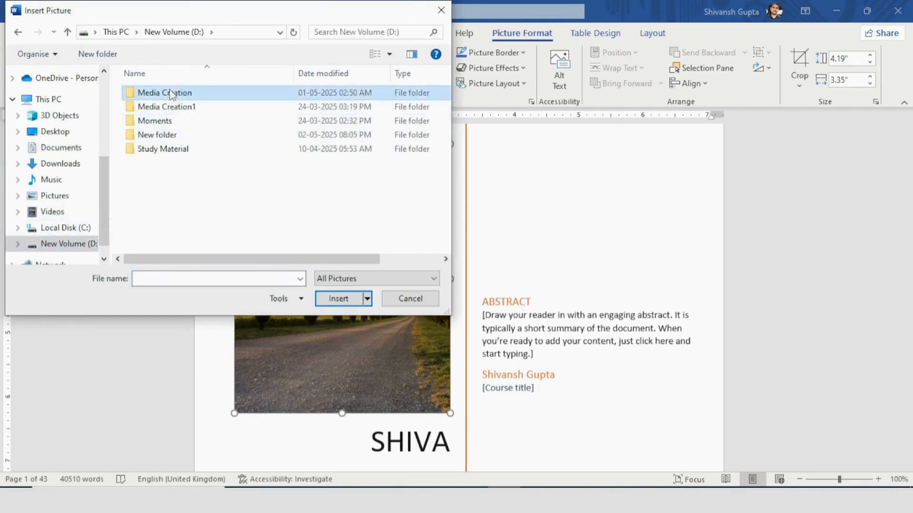
double_click(166, 93)
click(162, 135)
double_click(162, 135)
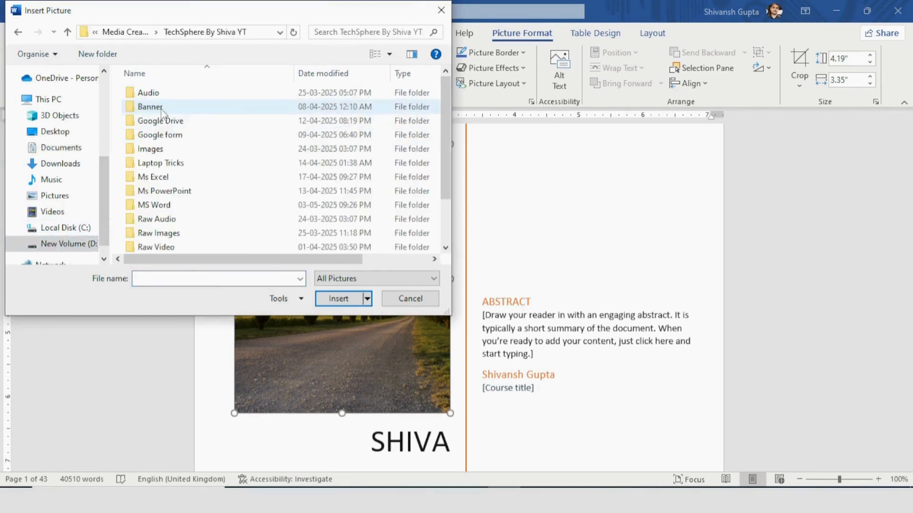
double_click(163, 108)
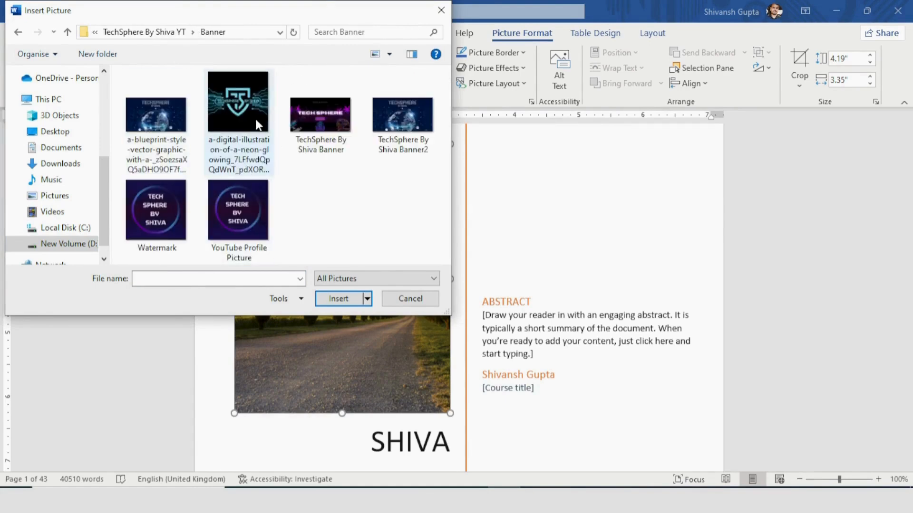
double_click(178, 199)
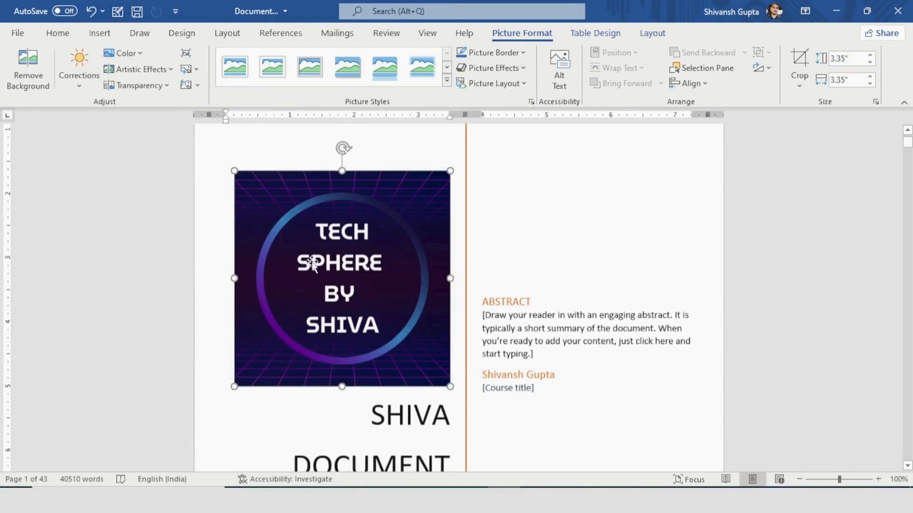
Replace the abstract placeholder text on the cover page with "Welcome To Tech Sphere"
scroll(312, 252, down, 2)
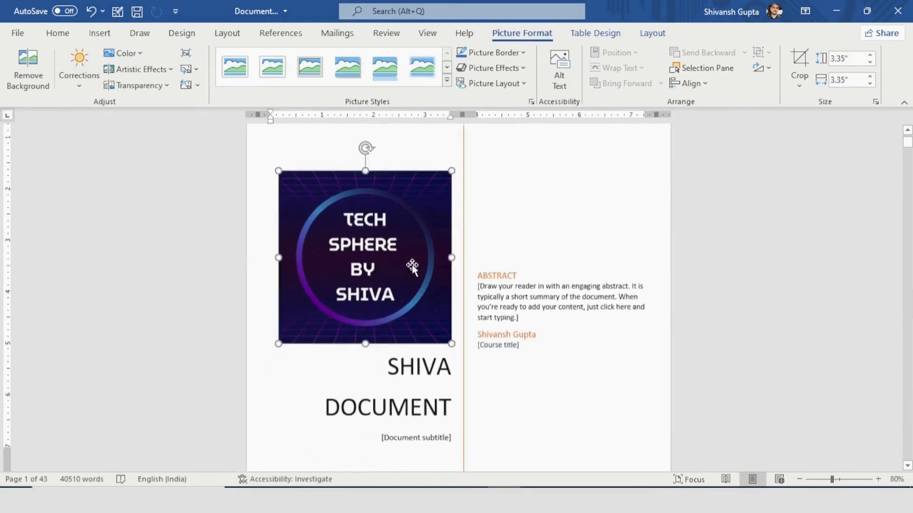
scroll(414, 267, down, 1)
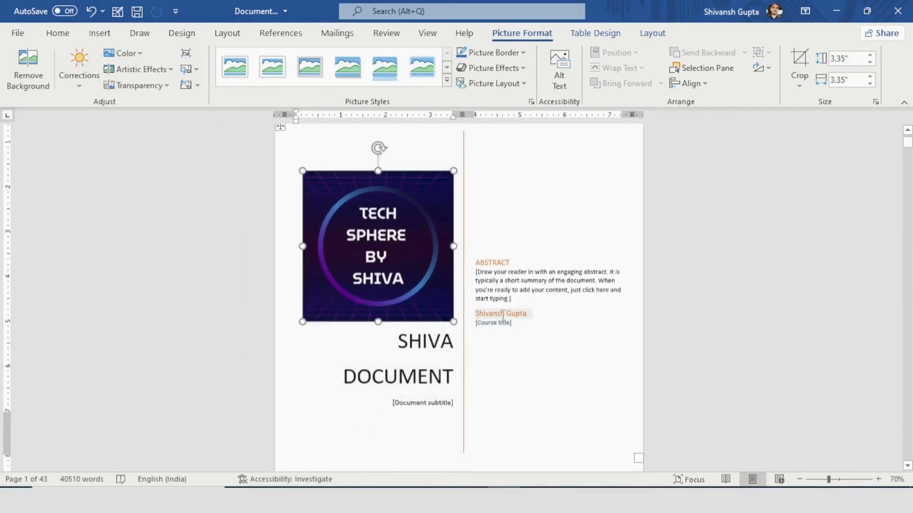
scroll(515, 304, up, 2)
scroll(539, 304, down, 2)
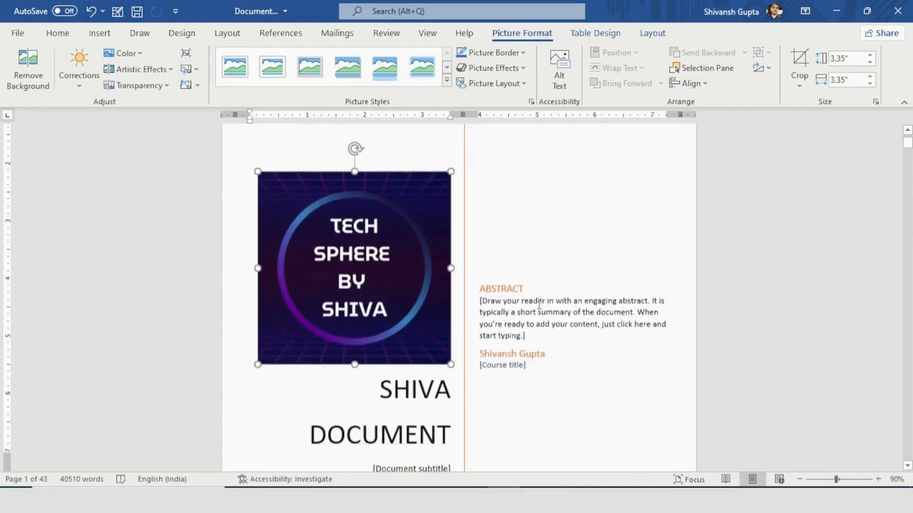
click(535, 289)
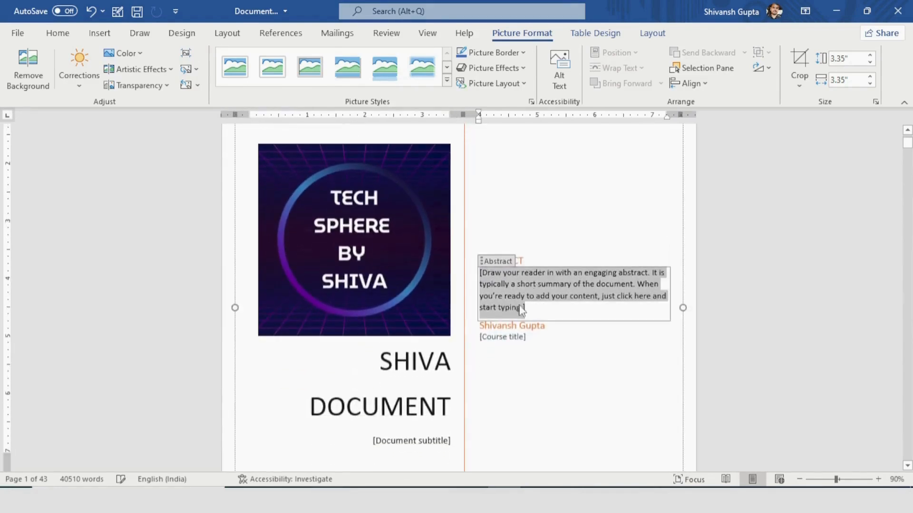
key(BackSpace)
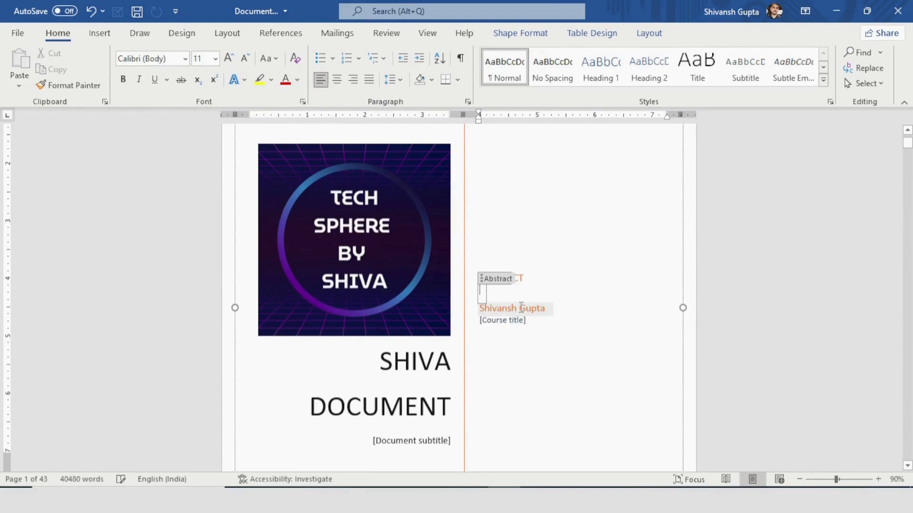
text(WElcome)
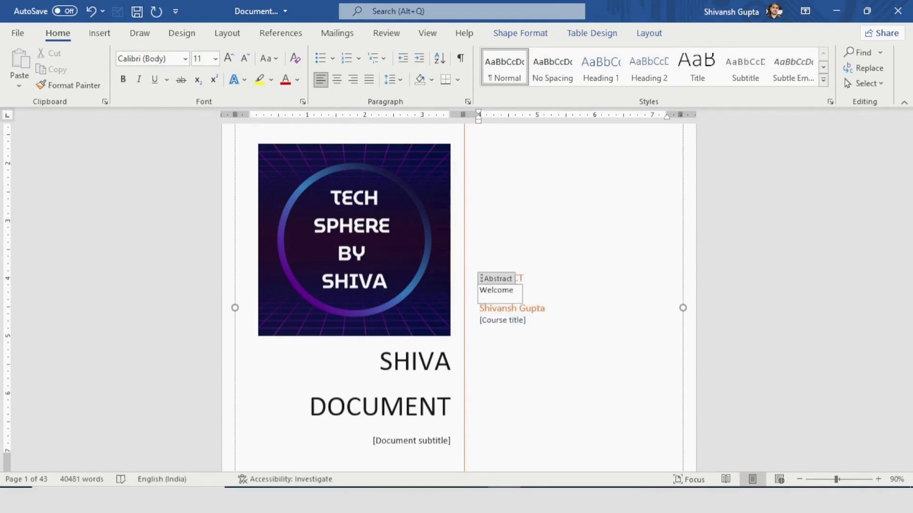
text( To Tech Sphere)
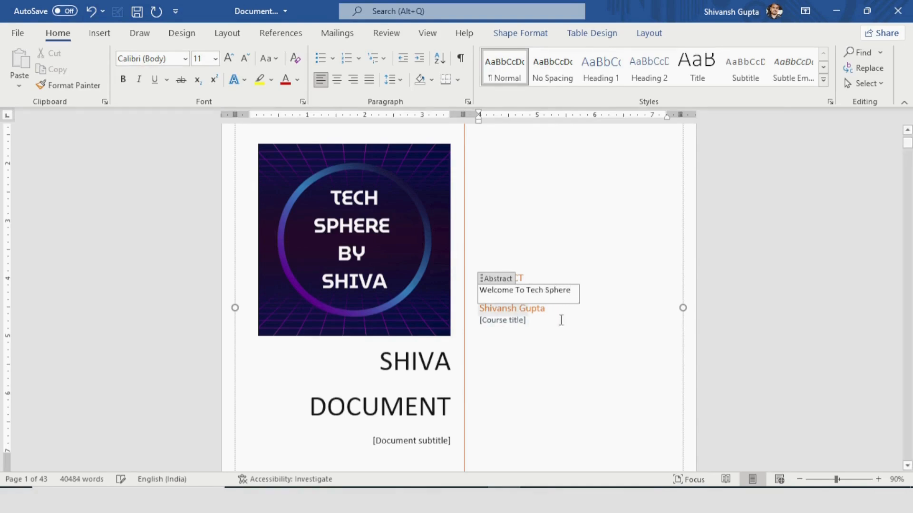
click(573, 198)
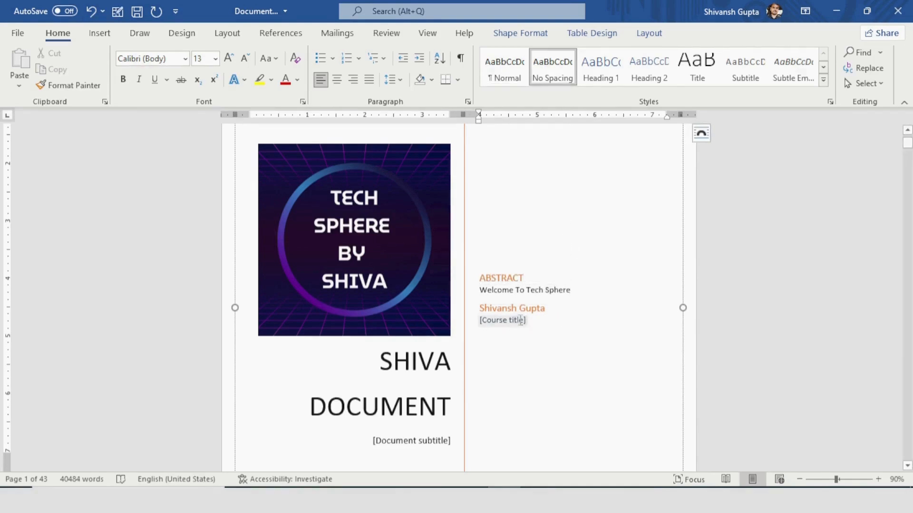
Select the course title placeholder and look over the customized cover page
click(508, 321)
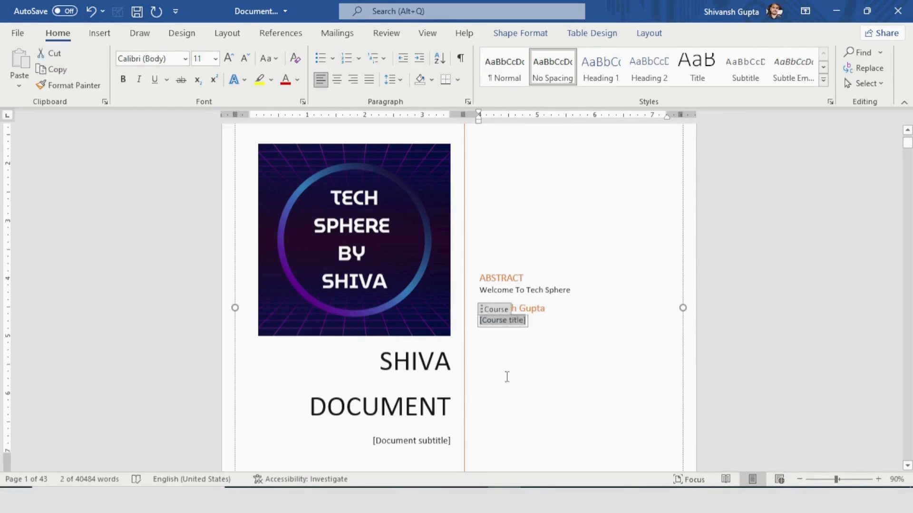
scroll(464, 380, down, 2)
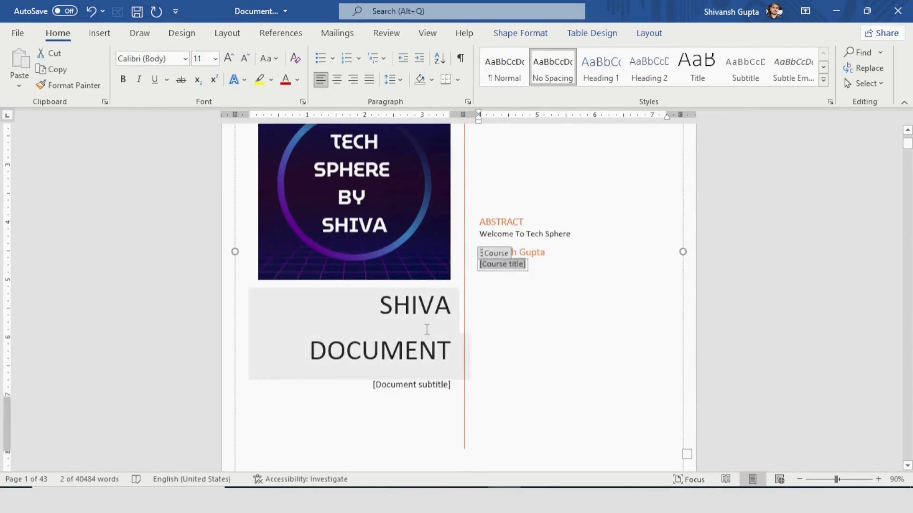
scroll(427, 331, down, 3)
scroll(465, 227, up, 2)
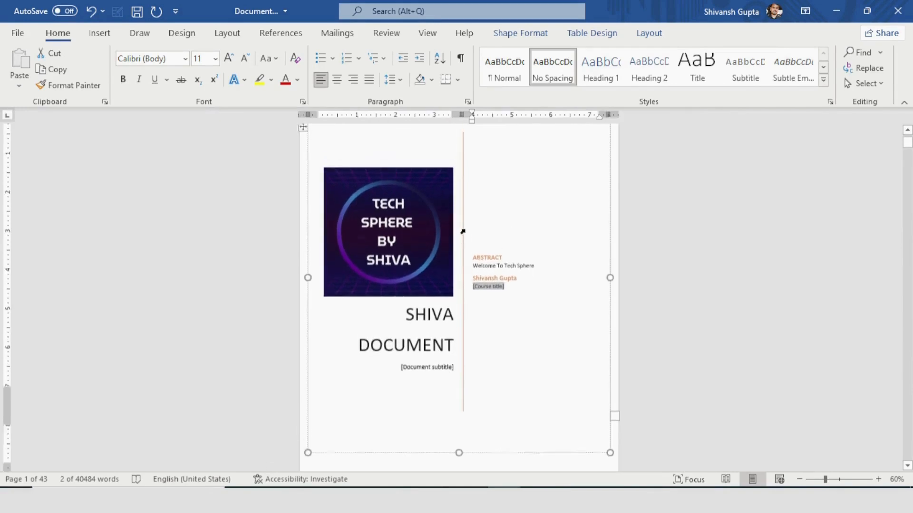
scroll(376, 178, up, 1)
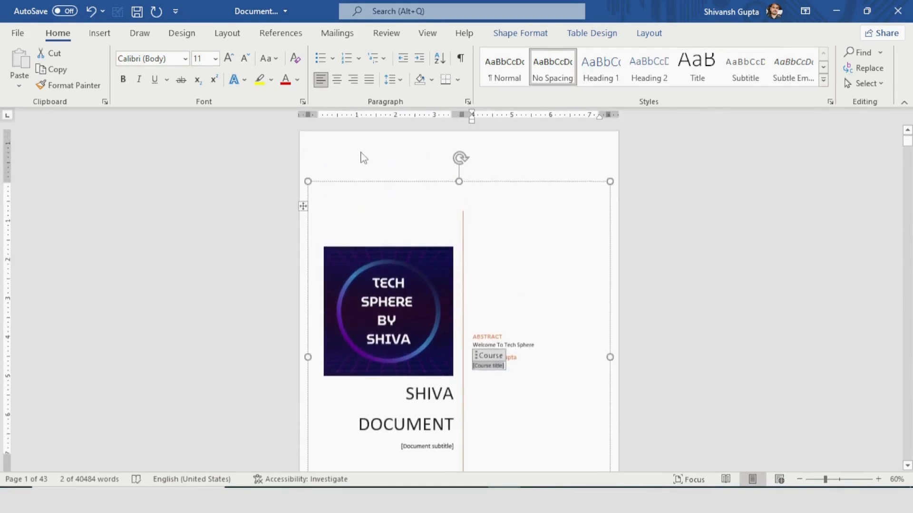
Insert a Simple Text Box on the cover page and move it below the course title
click(373, 167)
click(419, 291)
click(494, 255)
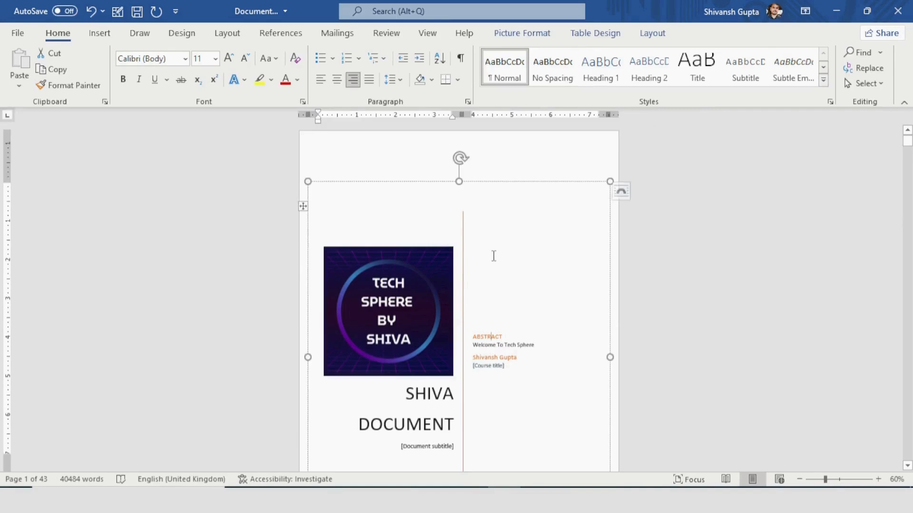
click(101, 35)
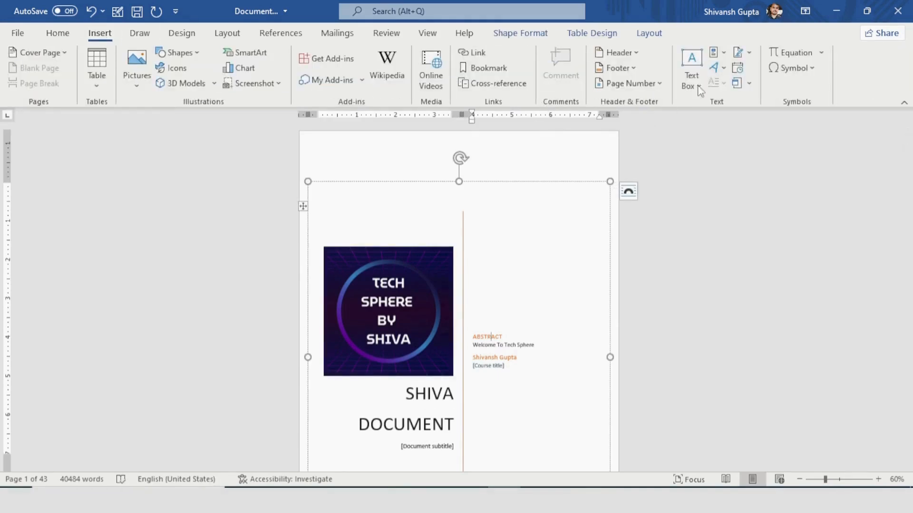
click(692, 71)
click(579, 180)
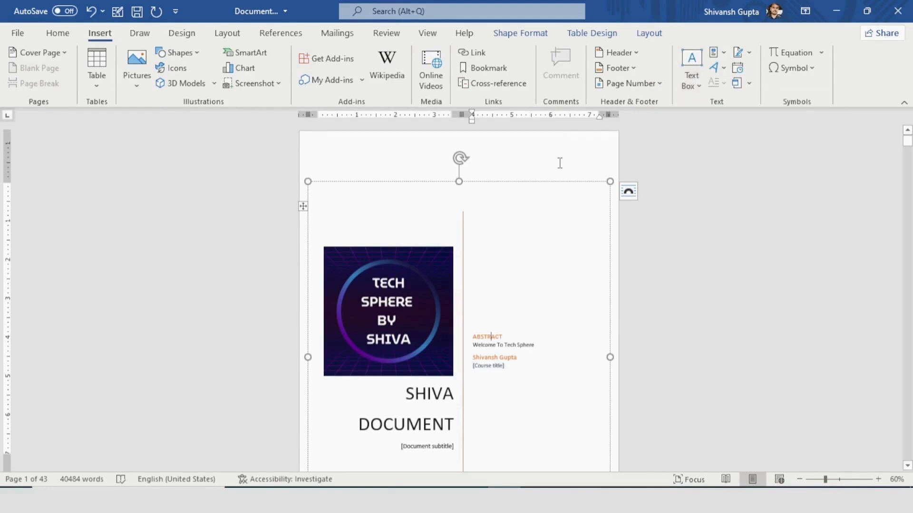
click(559, 163)
click(694, 72)
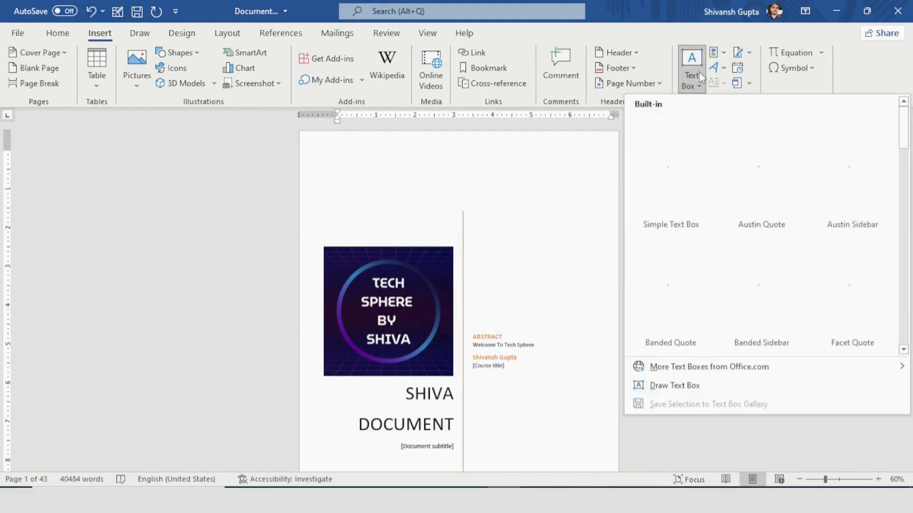
click(676, 180)
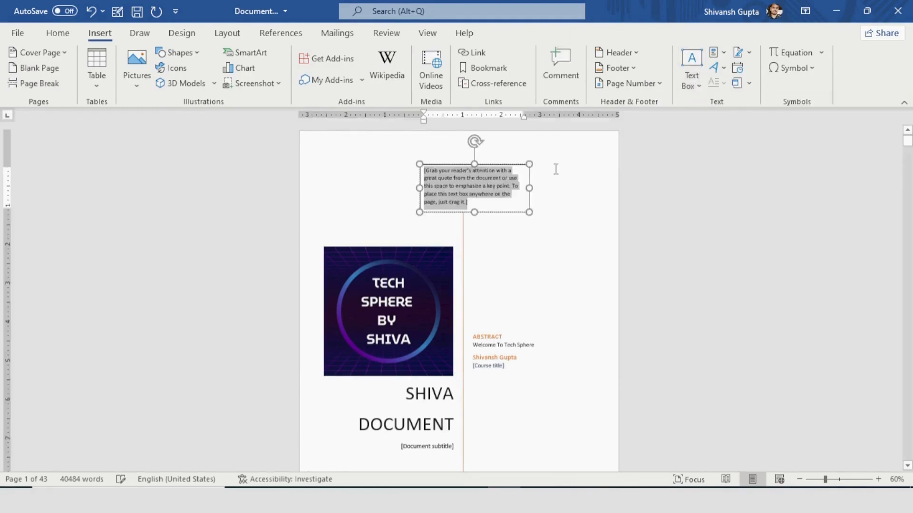
drag(516, 186, 569, 412)
Try to move the text box slightly higher on the cover page, and undo the change
scroll(518, 294, up, 2)
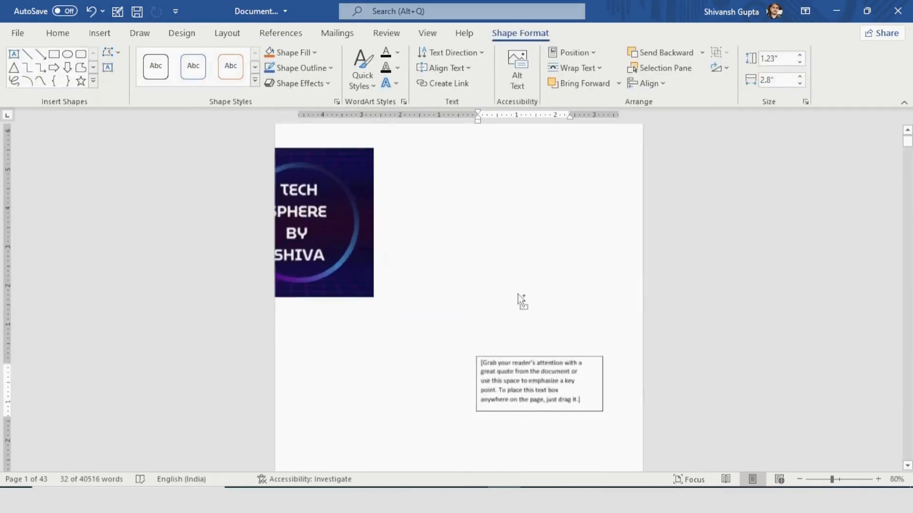
scroll(515, 287, down, 5)
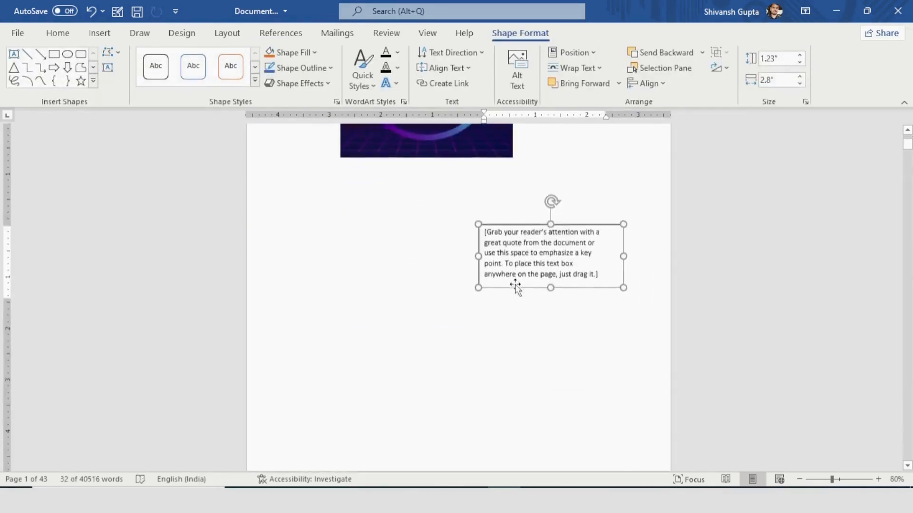
drag(571, 227, 565, 196)
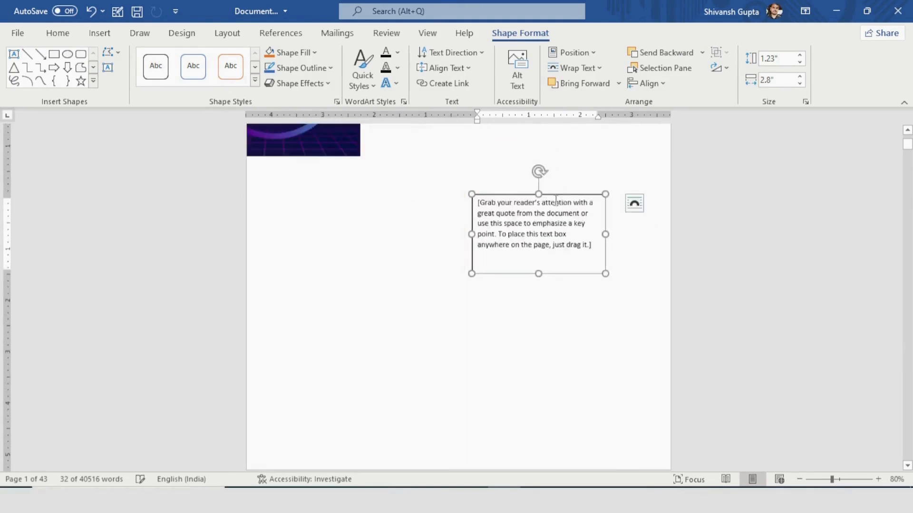
scroll(480, 208, up, 3)
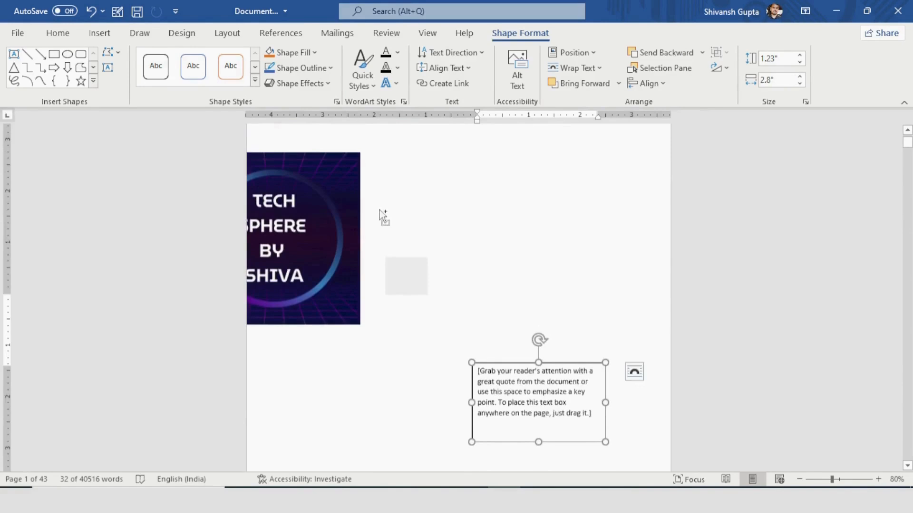
key(ctrl+z)
click(561, 242)
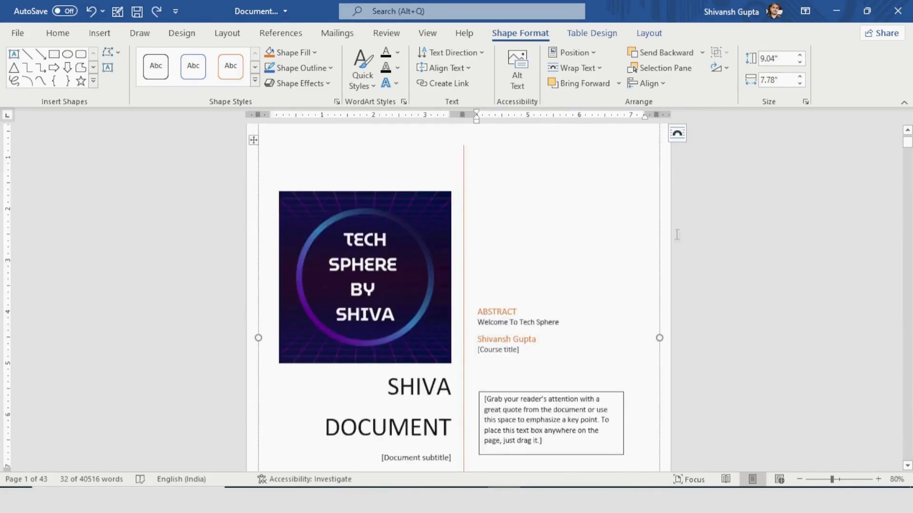
Select the logo picture on the cover page and examine the table layout and picture formatting options available for it
scroll(607, 265, up, 2)
scroll(607, 265, down, 3)
click(564, 270)
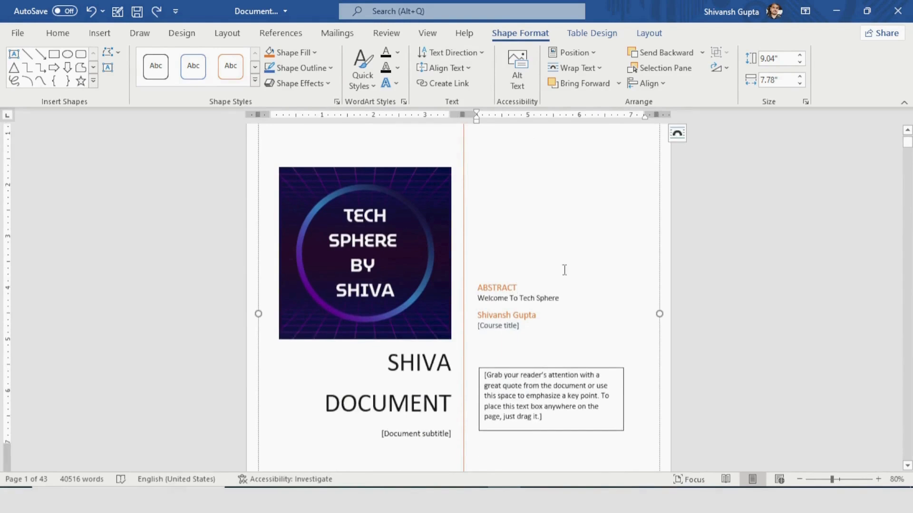
click(385, 249)
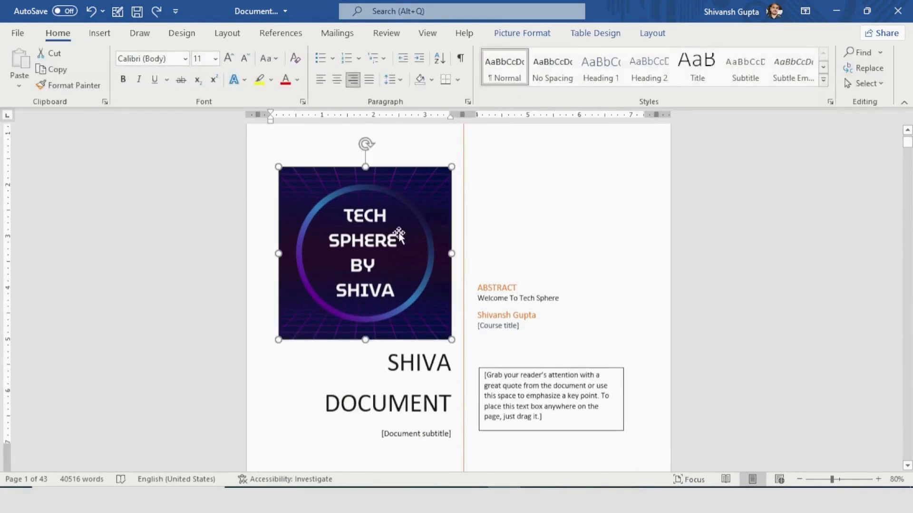
click(648, 35)
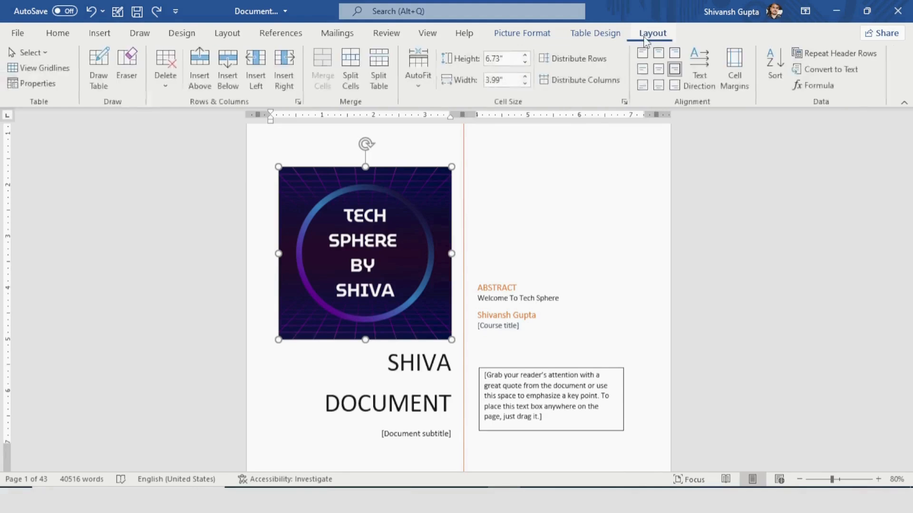
click(522, 34)
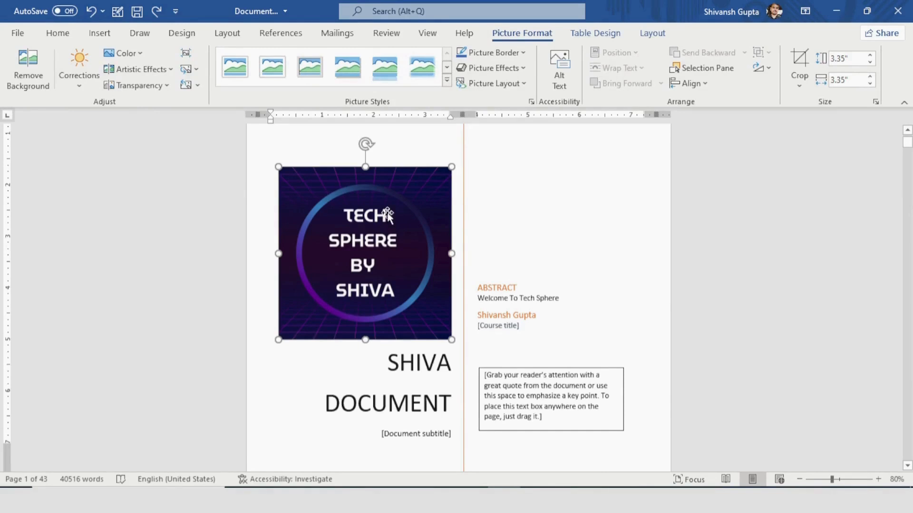
scroll(390, 216, down, 2)
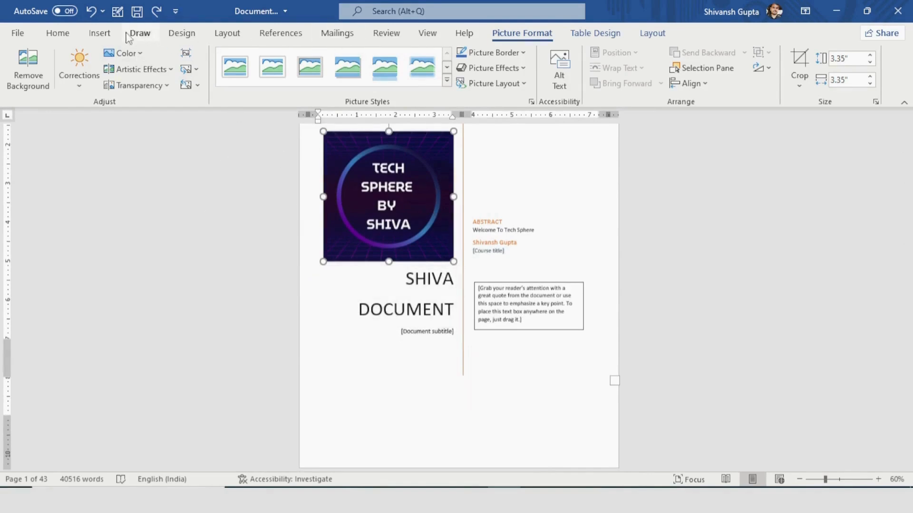
Remove the current cover page and delete the leftover text box on the Chapter - 1 page
click(100, 33)
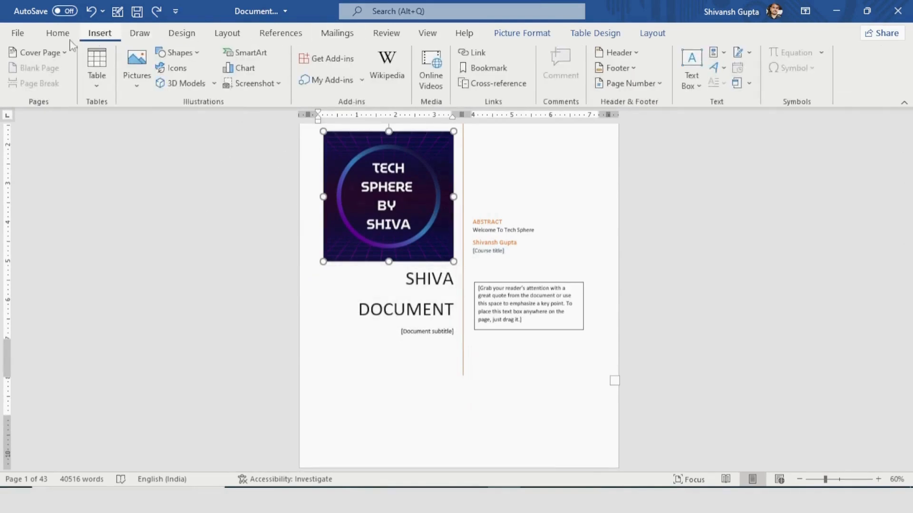
click(65, 53)
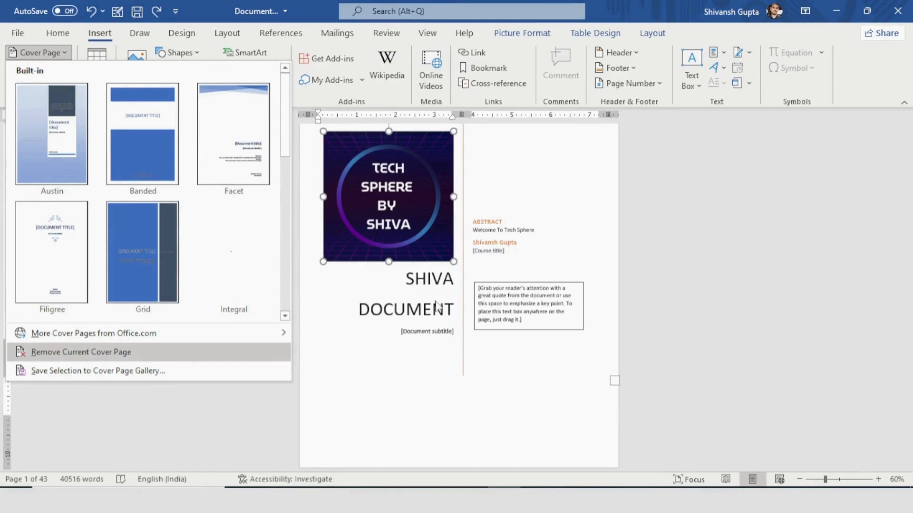
key(Return)
scroll(447, 314, up, 3)
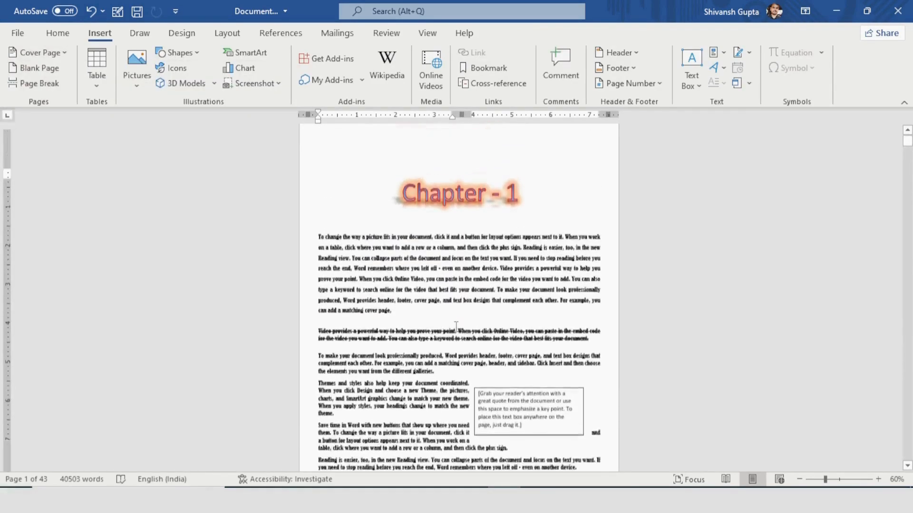
click(521, 397)
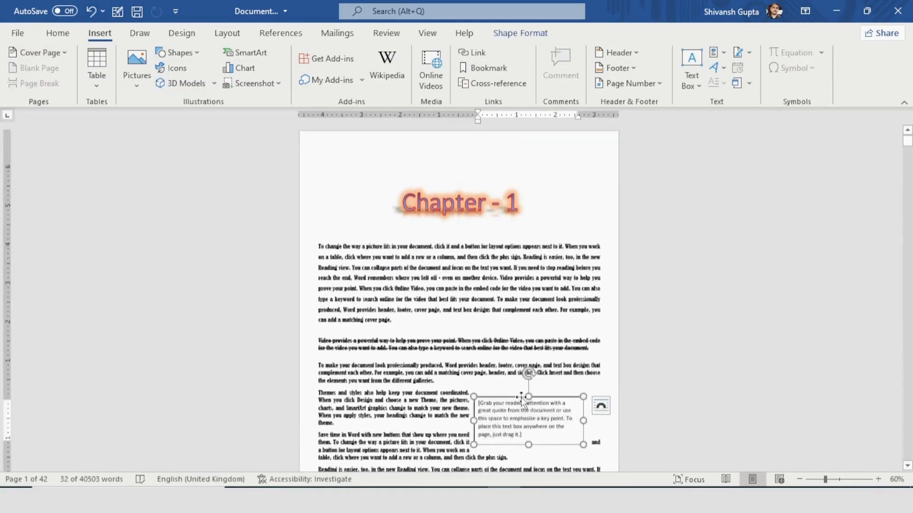
key(Delete)
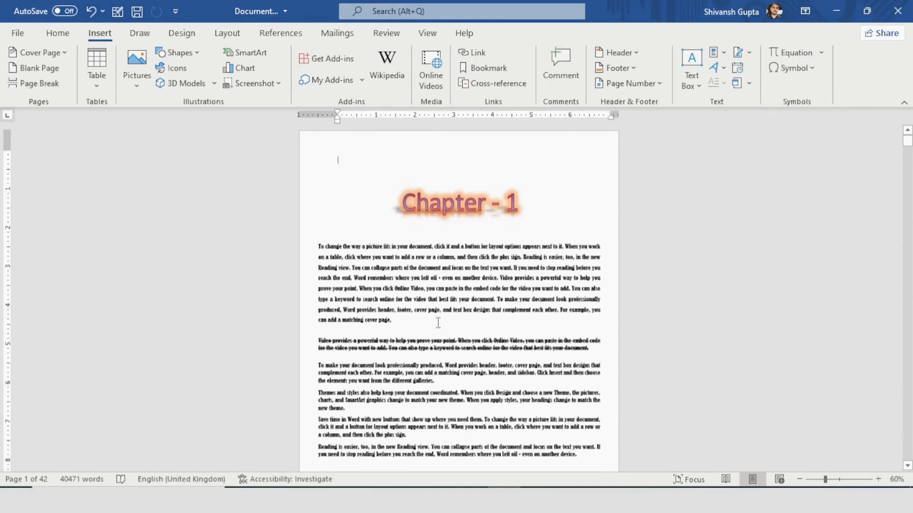
Browse the built-in cover page designs and close the gallery without inserting one
ctrl+scroll(438, 323, up, 5)
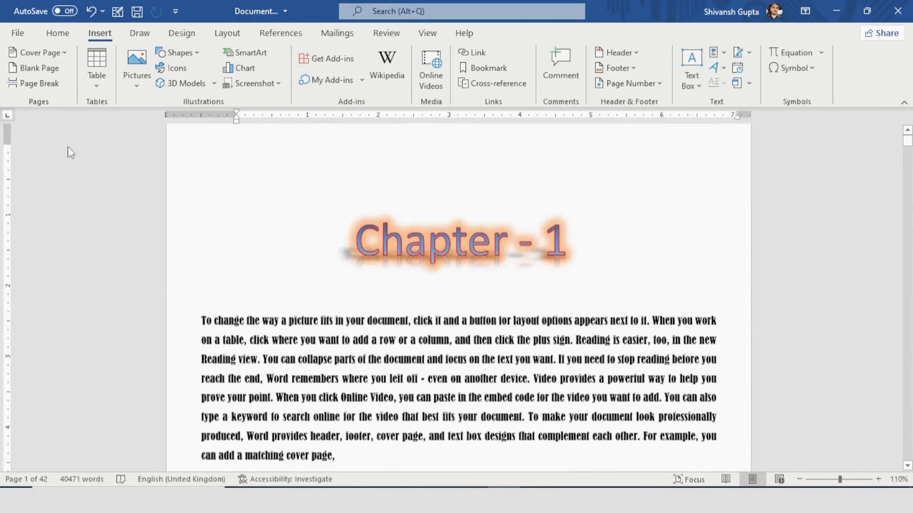
click(40, 52)
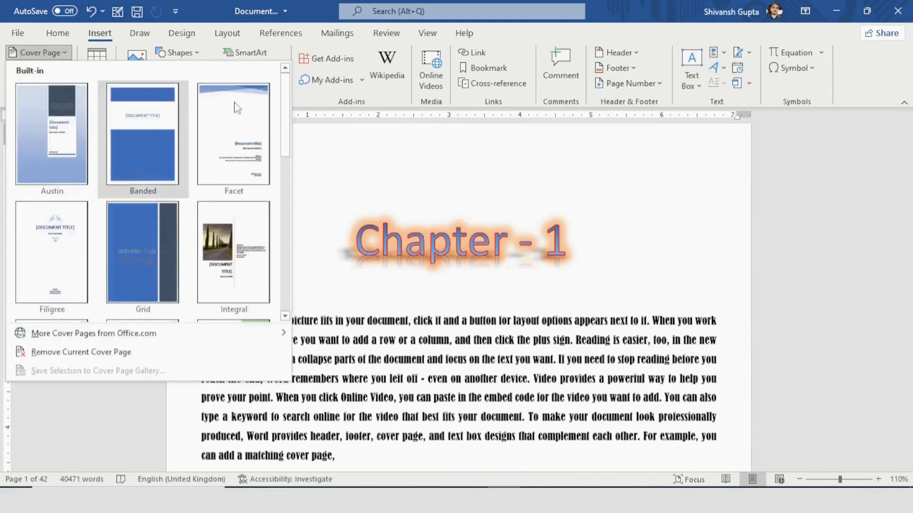
drag(285, 119, 284, 251)
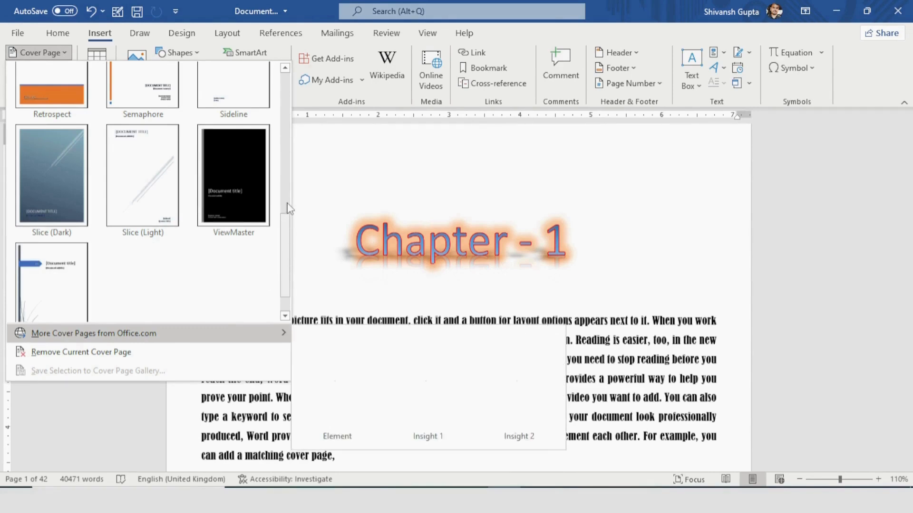
scroll(285, 237, up, 10)
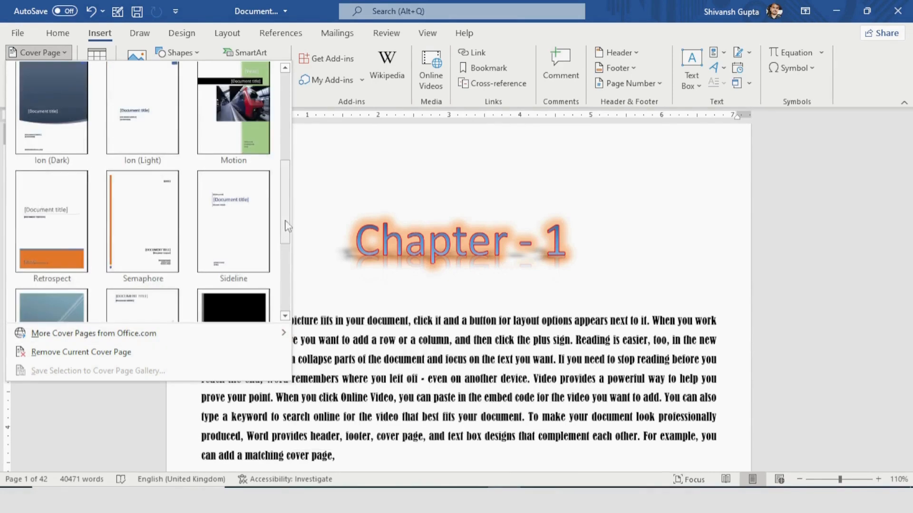
click(344, 162)
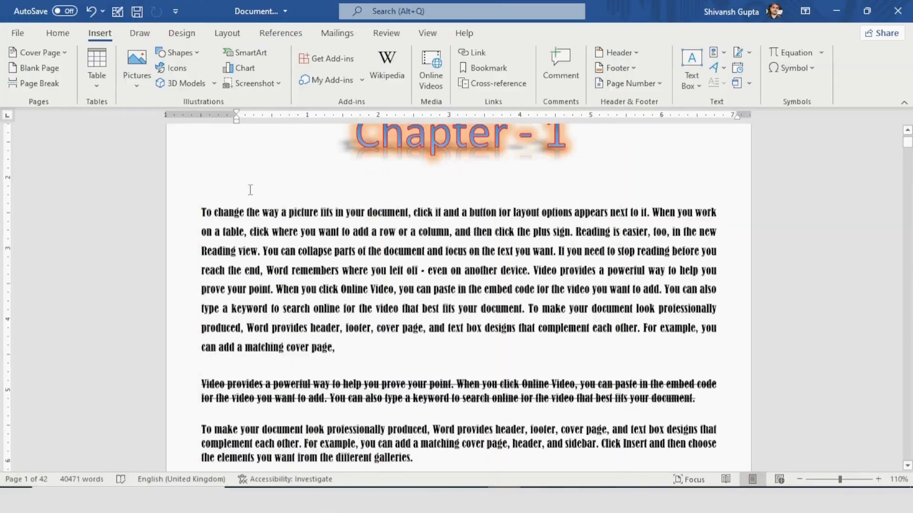
scroll(209, 228, up, 3)
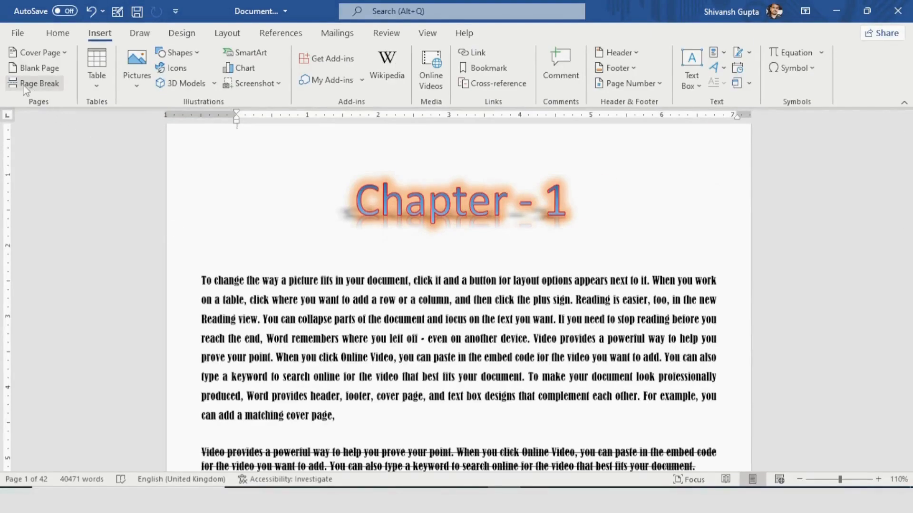
Make the first five paragraphs on page 3, from "Video provides" through "Reading is easier", bold
scroll(293, 290, down, 3)
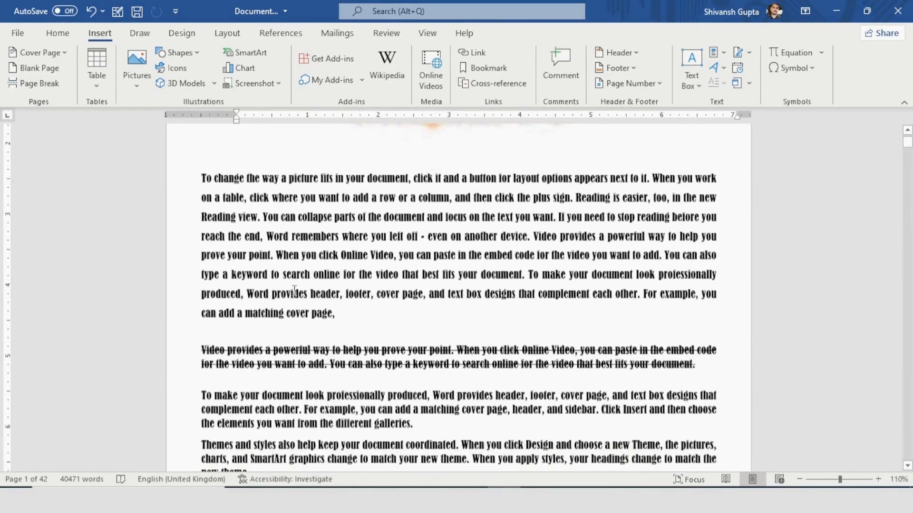
scroll(294, 290, down, 2)
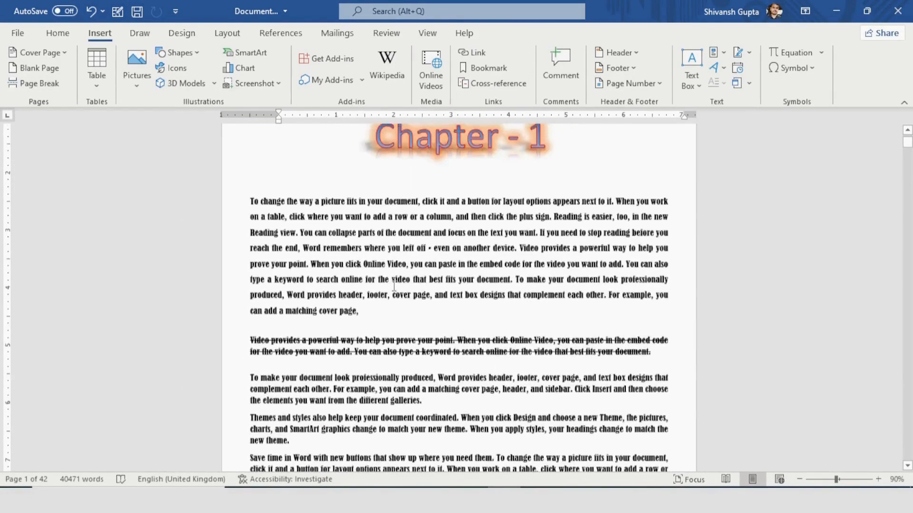
scroll(393, 284, down, 7)
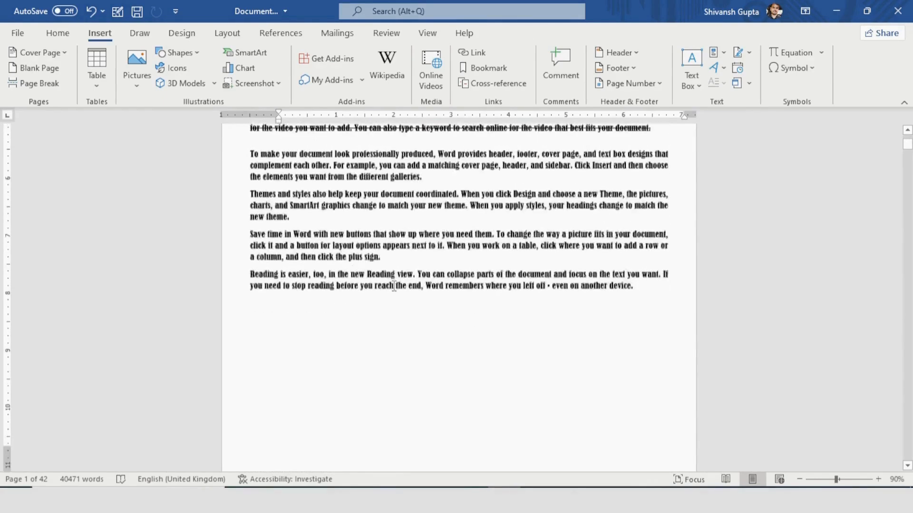
scroll(393, 286, down, 8)
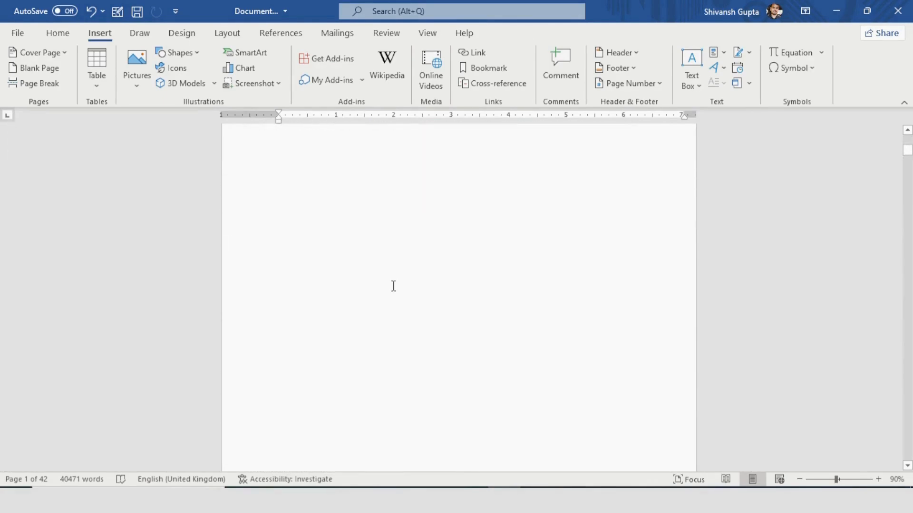
scroll(393, 286, down, 12)
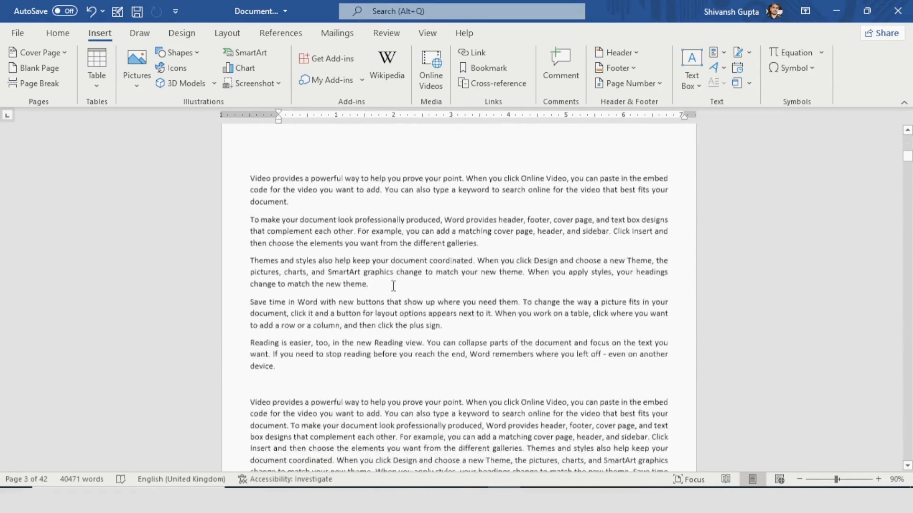
scroll(393, 286, up, 3)
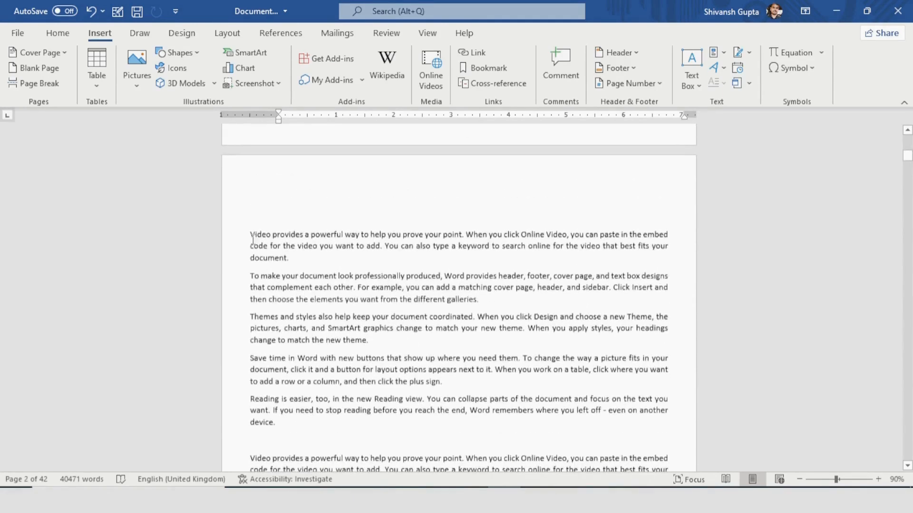
scroll(252, 239, down, 2)
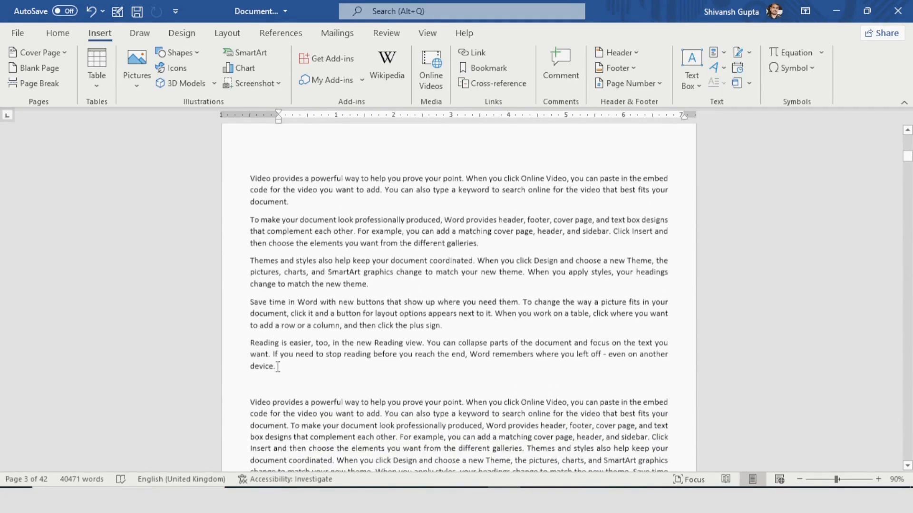
drag(278, 366, 247, 177)
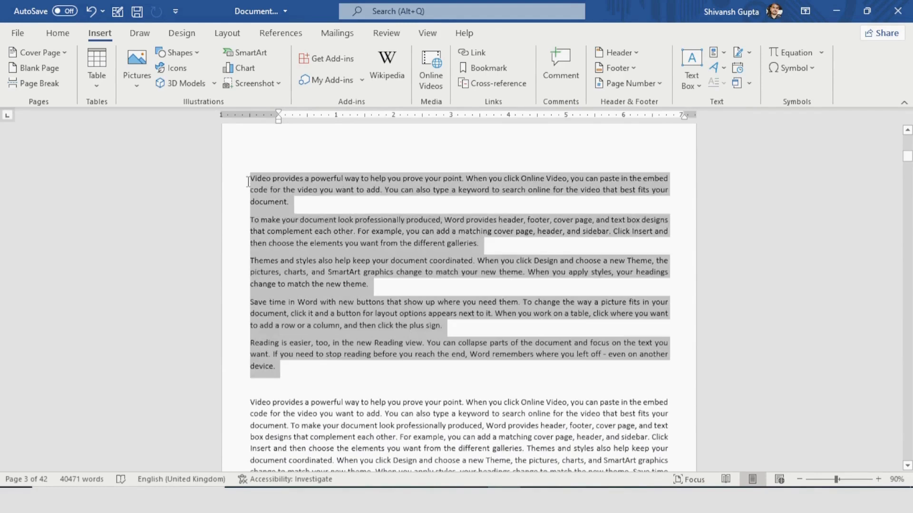
click(57, 33)
click(123, 79)
click(371, 271)
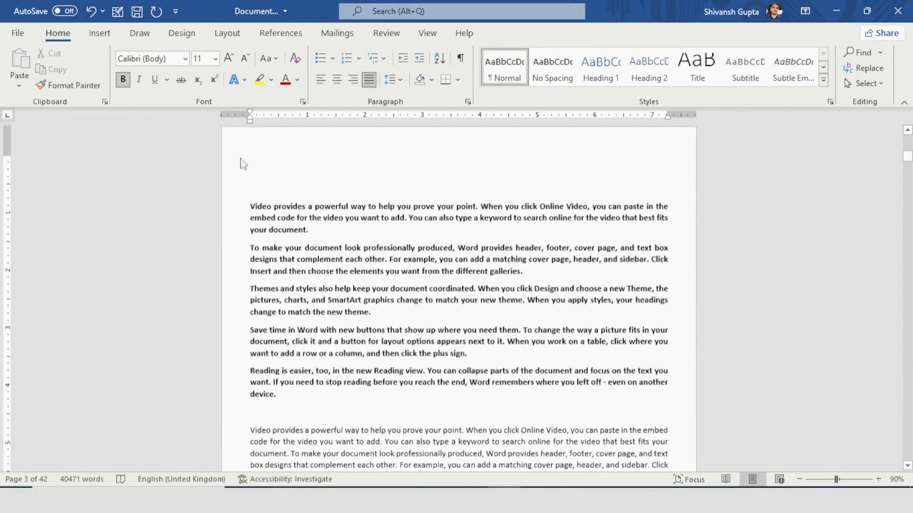
Italicize the five bold paragraphs on page 3, from "Video provides" through "Reading is easier"
scroll(301, 341, down, 4)
scroll(301, 342, up, 6)
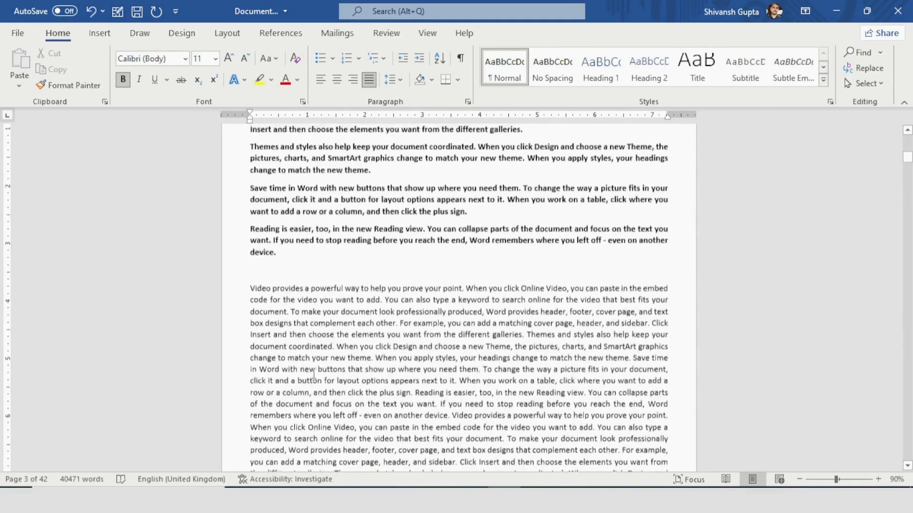
drag(249, 231, 336, 432)
click(357, 410)
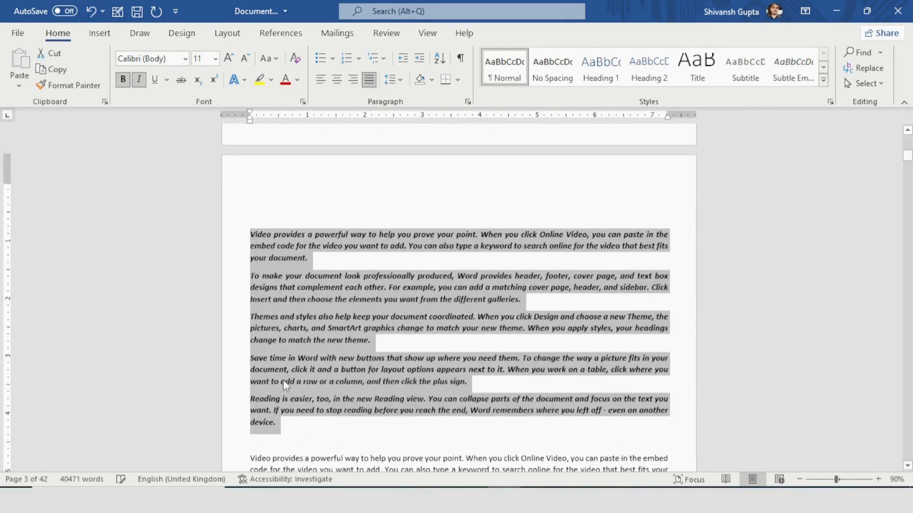
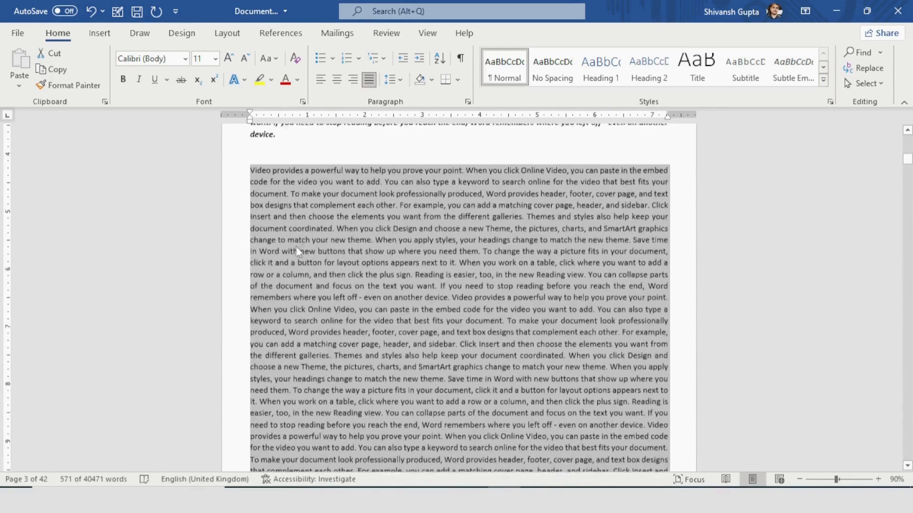
Try pushing the plain "Video provides" paragraph on page 3 down with two empty lines, and remove those lines again
click(250, 197)
scroll(253, 196, up, 6)
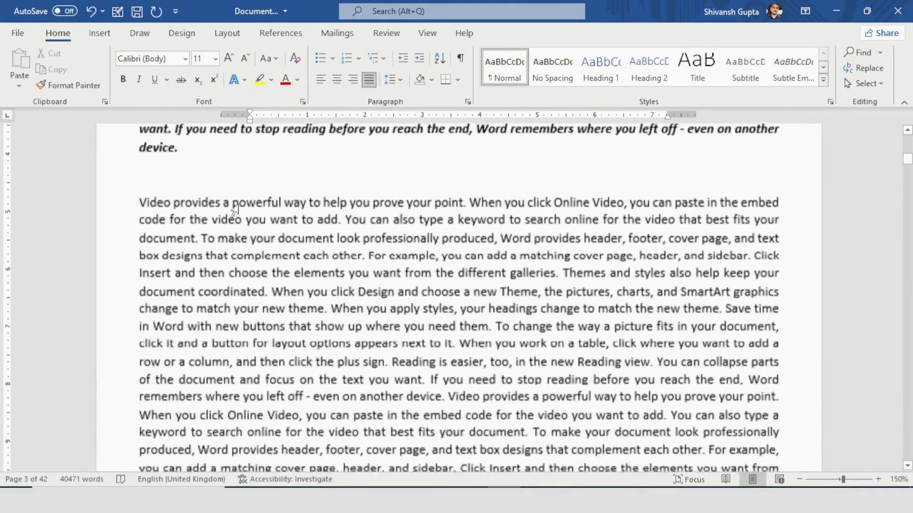
key(Return)
key(Return)
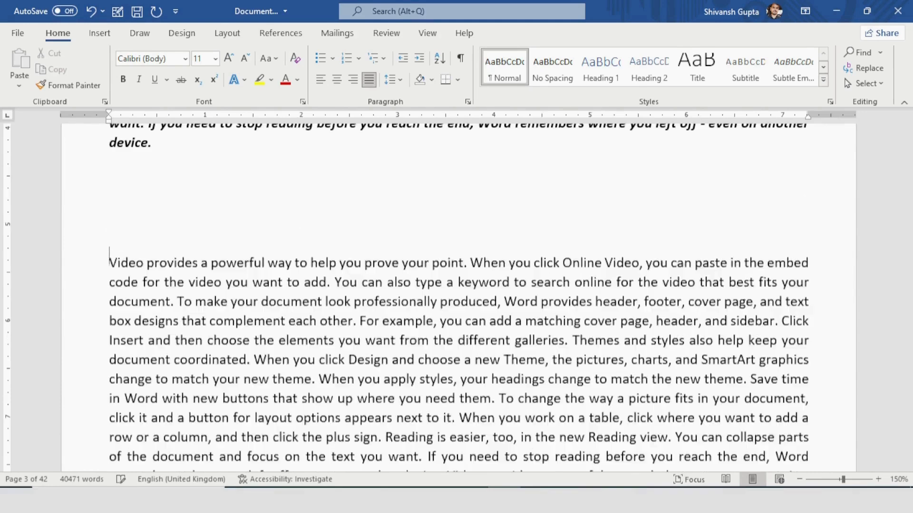
key(BackSpace)
key(BackSpace)
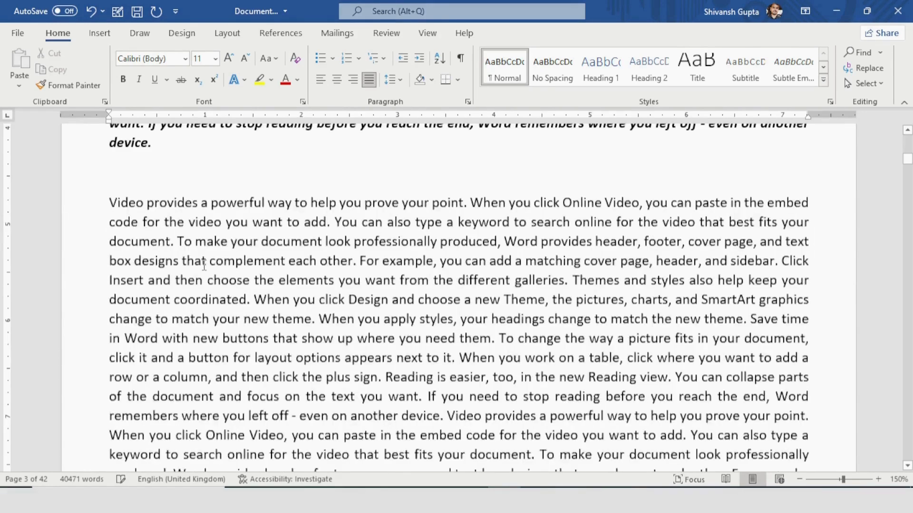
Insert a page break on page 3 between the bold italic paragraphs and the plain "Video provides" paragraph
scroll(204, 265, down, 2)
scroll(204, 265, down, 4)
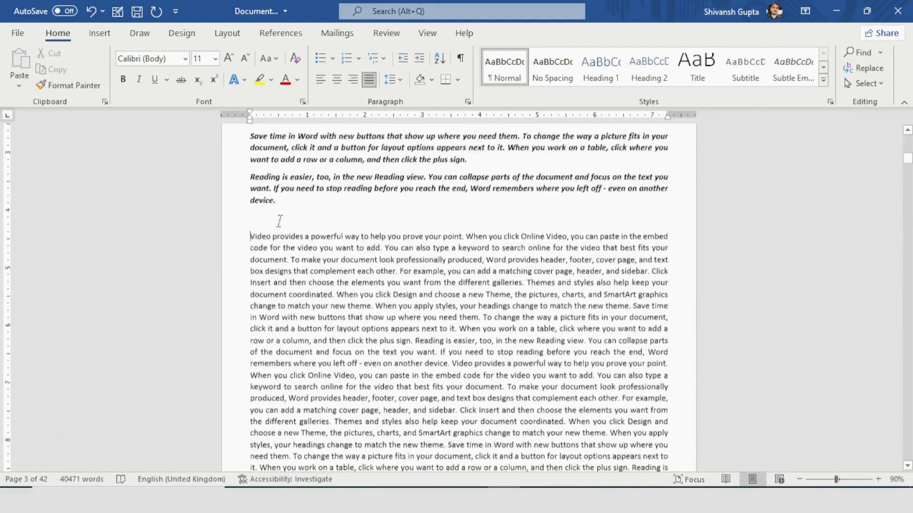
click(100, 35)
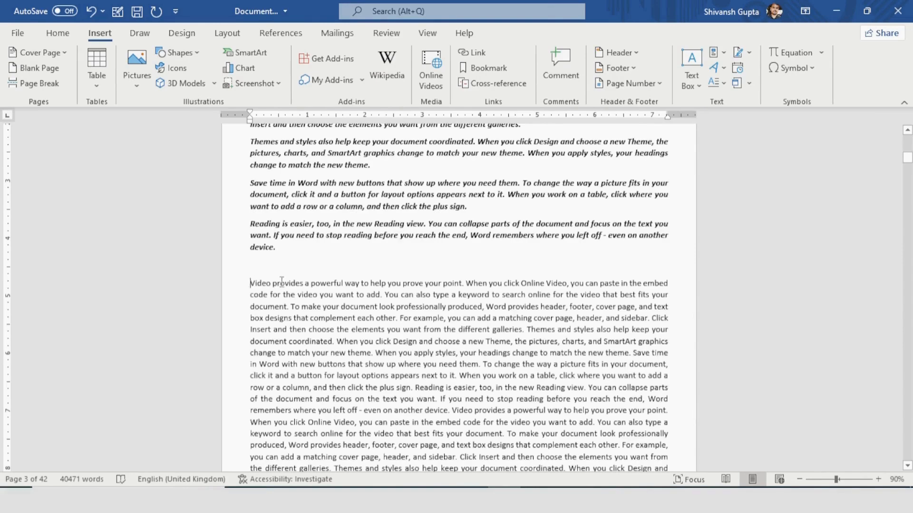
scroll(282, 282, up, 2)
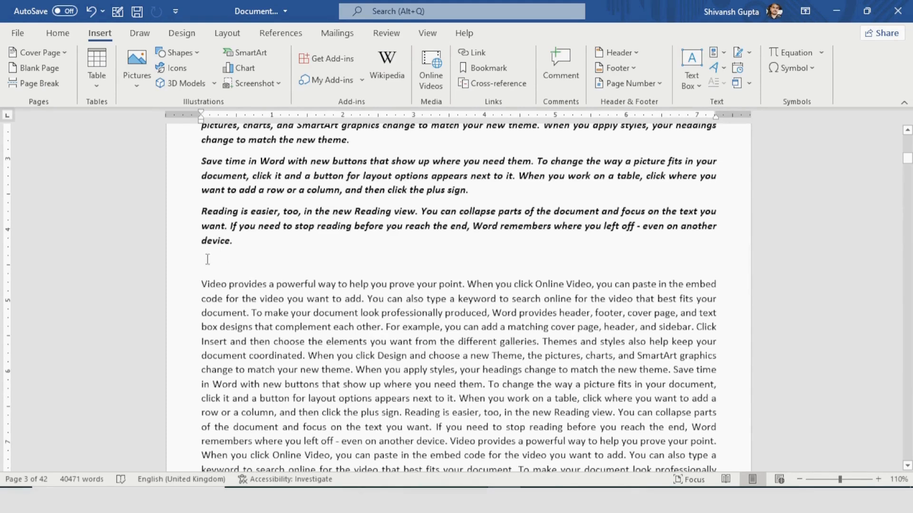
click(48, 88)
ctrl+scroll(313, 274, down, 4)
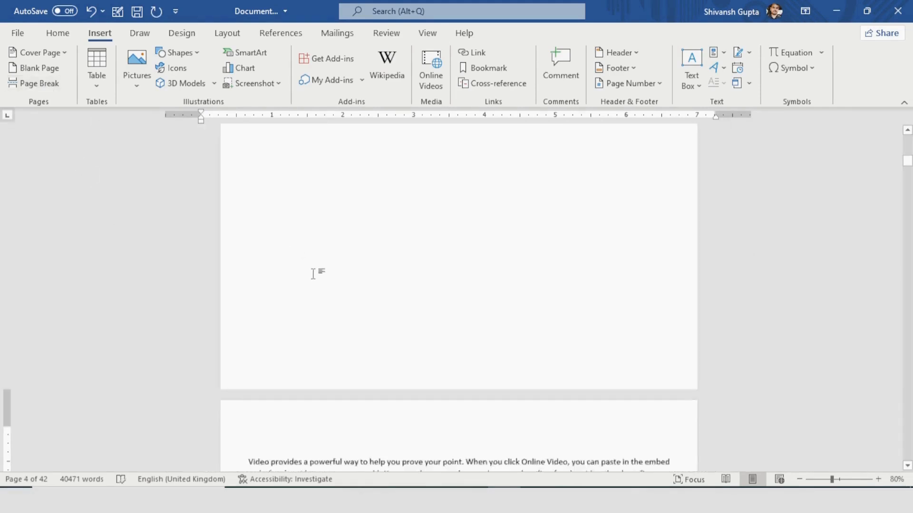
Examine the pages on both sides of the page break, comparing the bold italic paragraphs with the plain text following them
scroll(313, 273, up, 3)
scroll(314, 274, up, 5)
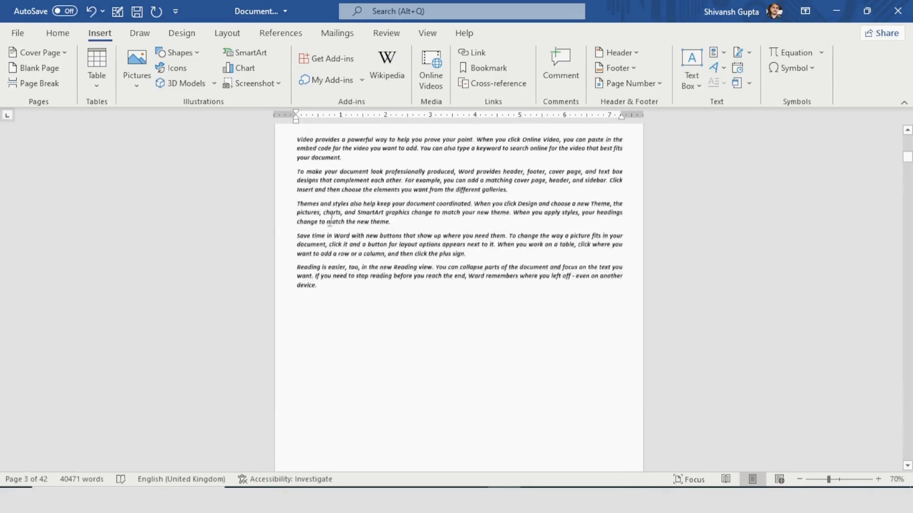
ctrl+scroll(251, 231, up, 5)
ctrl+scroll(250, 231, down, 4)
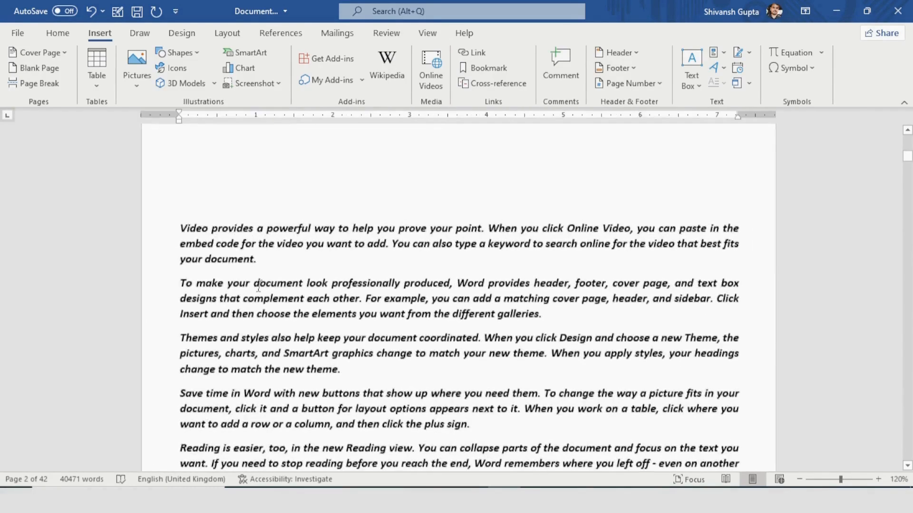
scroll(285, 234, down, 3)
scroll(308, 236, down, 6)
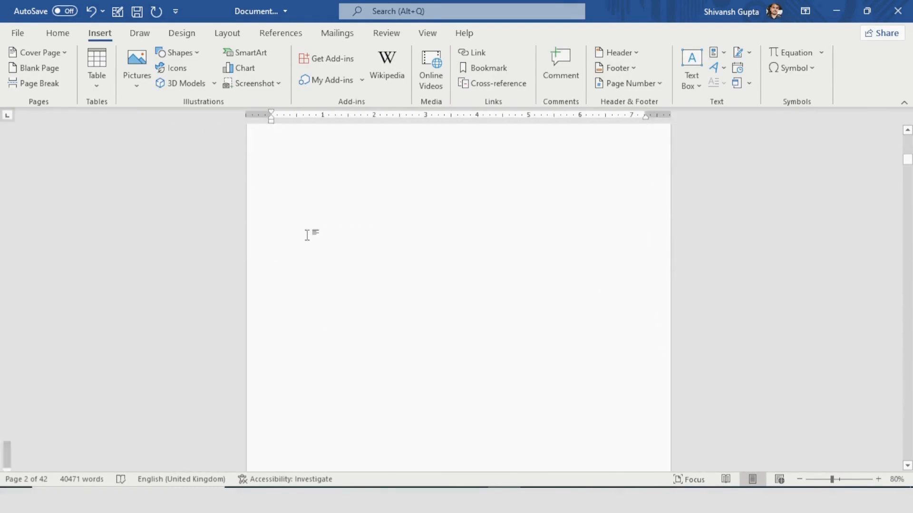
ctrl+scroll(310, 338, up, 1)
ctrl+scroll(310, 339, up, 3)
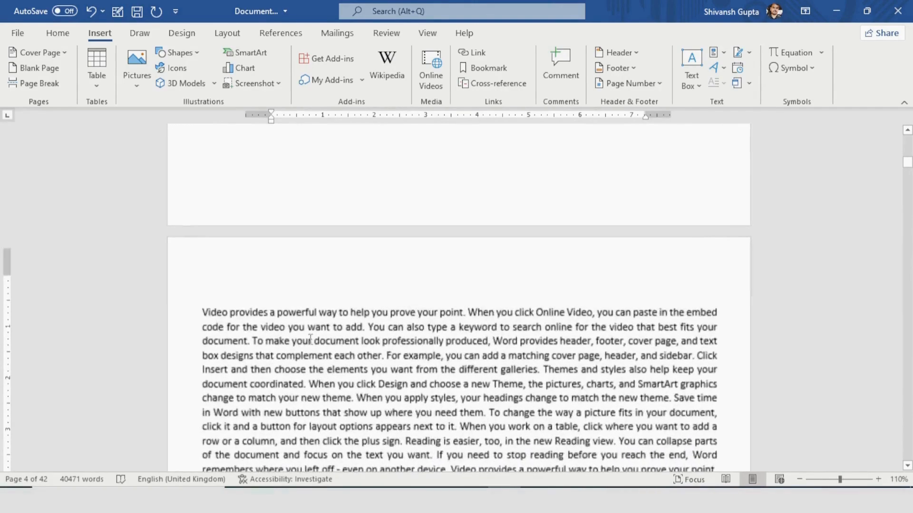
ctrl+scroll(310, 339, down, 3)
ctrl+scroll(310, 339, down, 4)
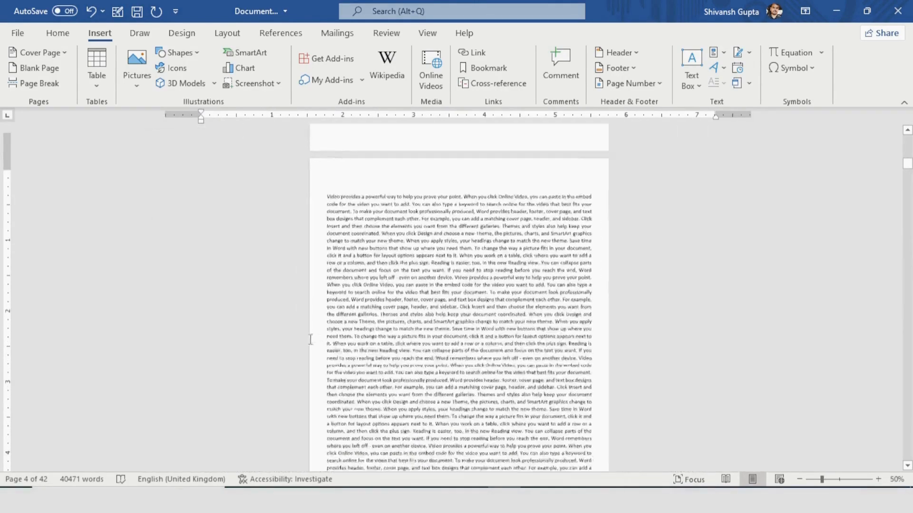
scroll(397, 312, up, 5)
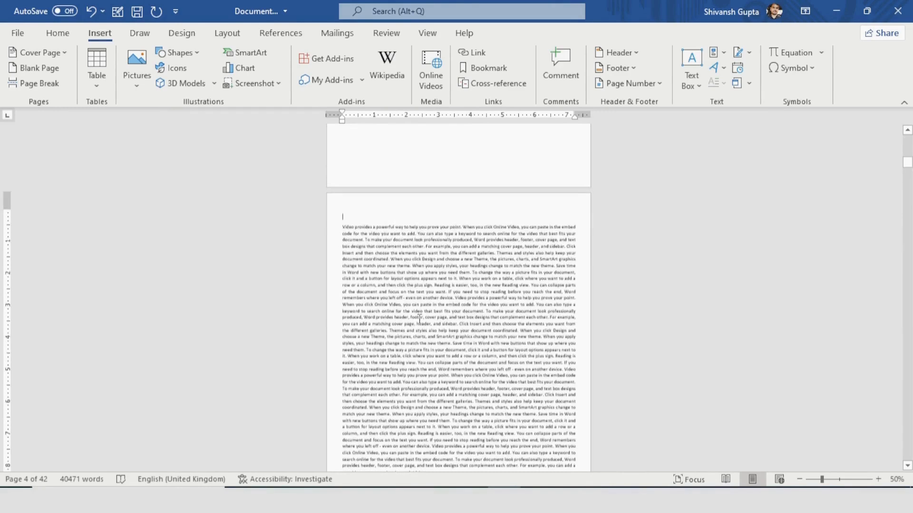
Insert a page break in the middle of the page 4 text, before the second sentence starting "Click Insert and then choose"
ctrl+scroll(457, 337, up, 7)
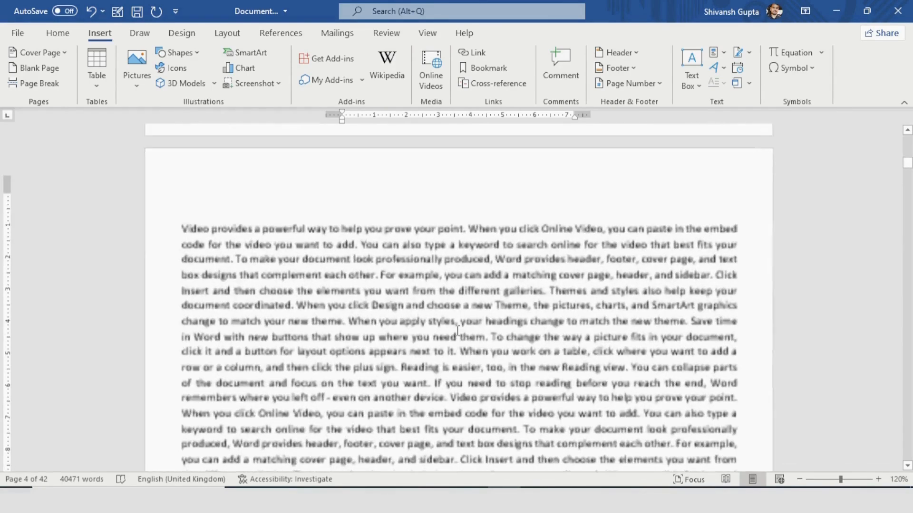
scroll(456, 331, down, 1)
scroll(457, 331, down, 2)
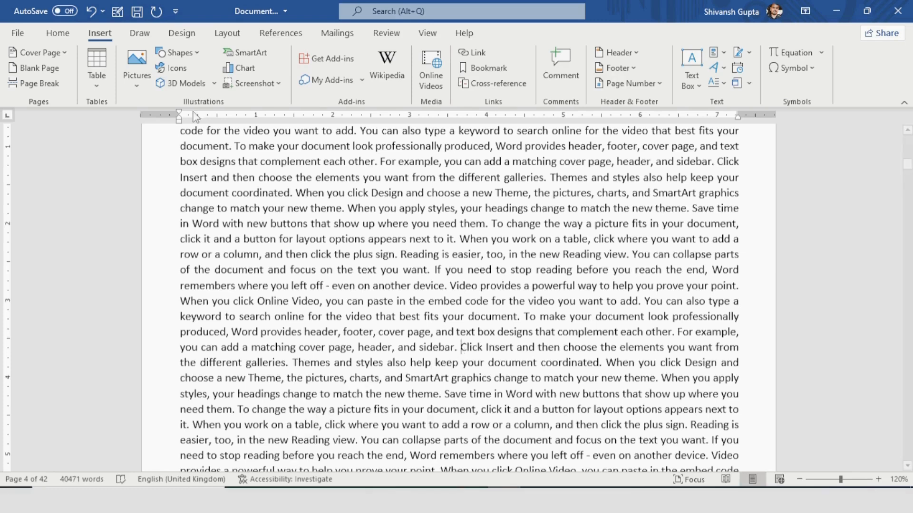
click(40, 83)
scroll(322, 271, down, 5)
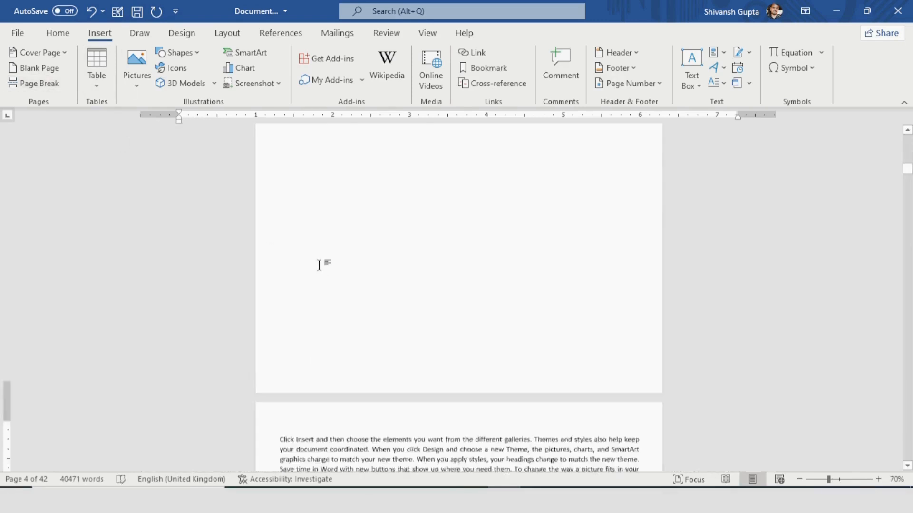
Examine how the page break divides the plain text between pages 4 and 5
scroll(328, 285, down, 4)
scroll(336, 310, up, 6)
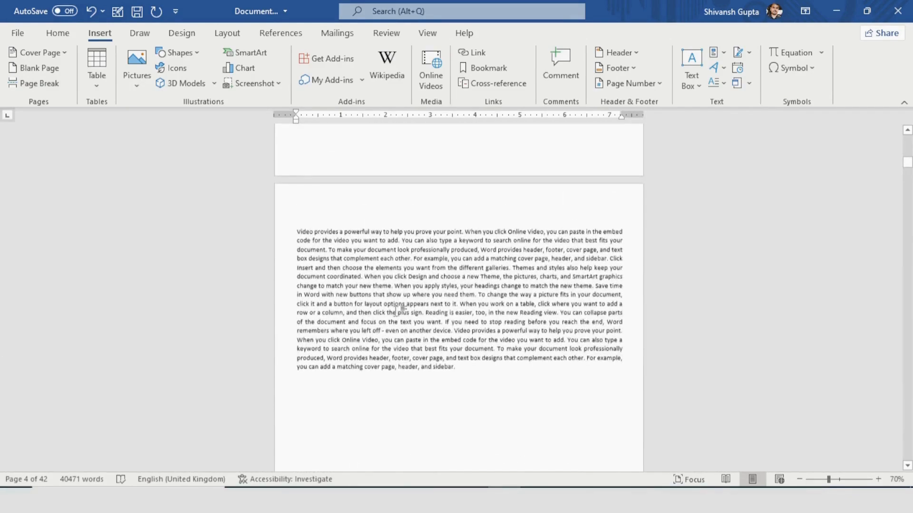
scroll(396, 310, down, 6)
scroll(390, 309, up, 3)
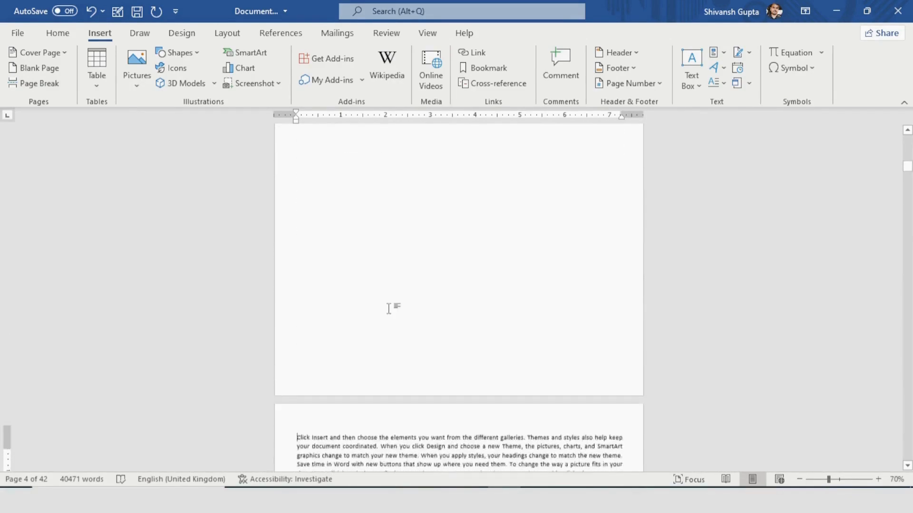
scroll(395, 314, up, 3)
scroll(452, 265, up, 2)
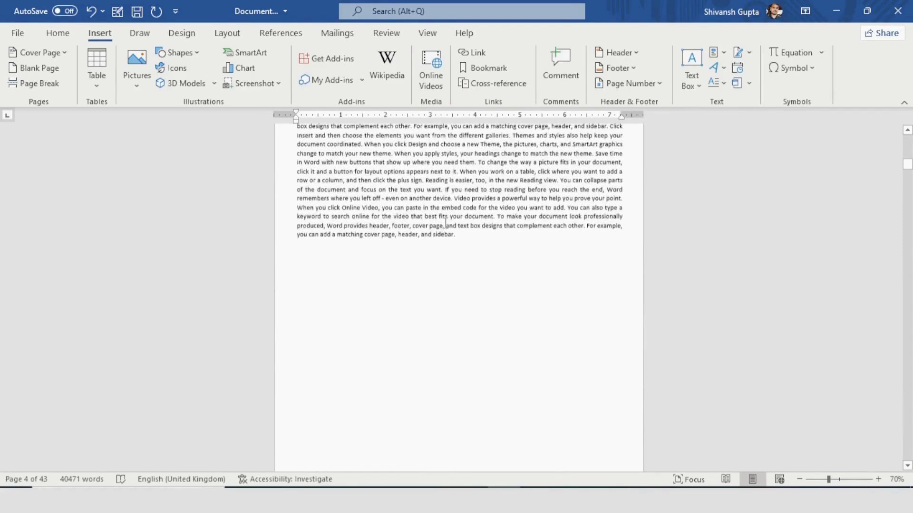
scroll(435, 192, up, 1)
ctrl+scroll(394, 247, up, 4)
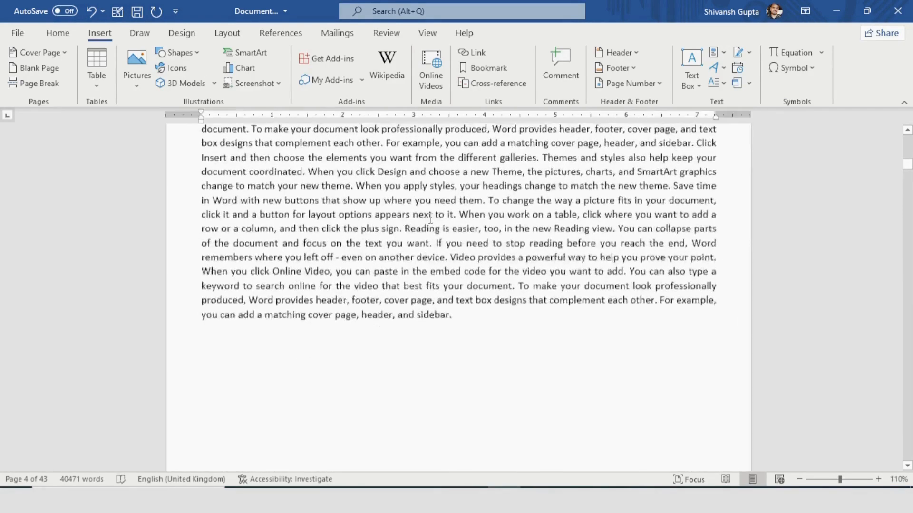
scroll(360, 308, down, 8)
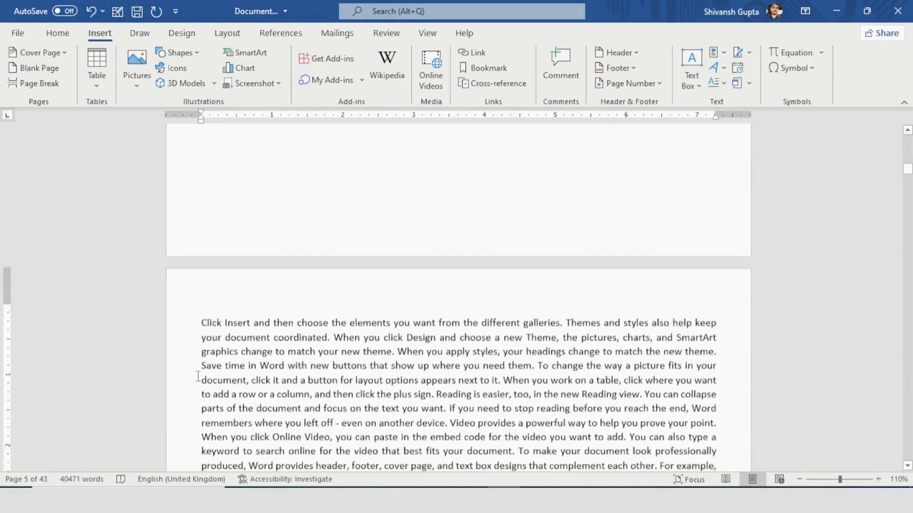
scroll(377, 328, down, 3)
ctrl+scroll(328, 320, down, 2)
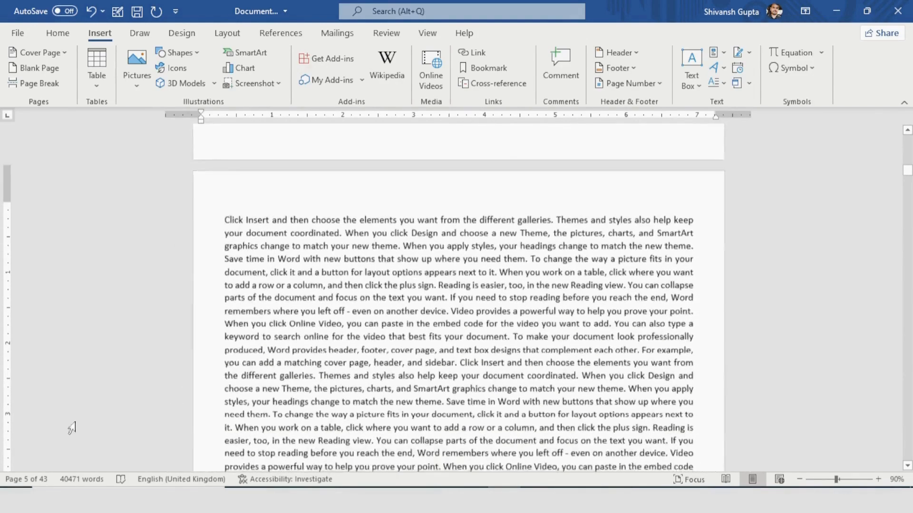
scroll(411, 372, up, 2)
scroll(397, 216, up, 10)
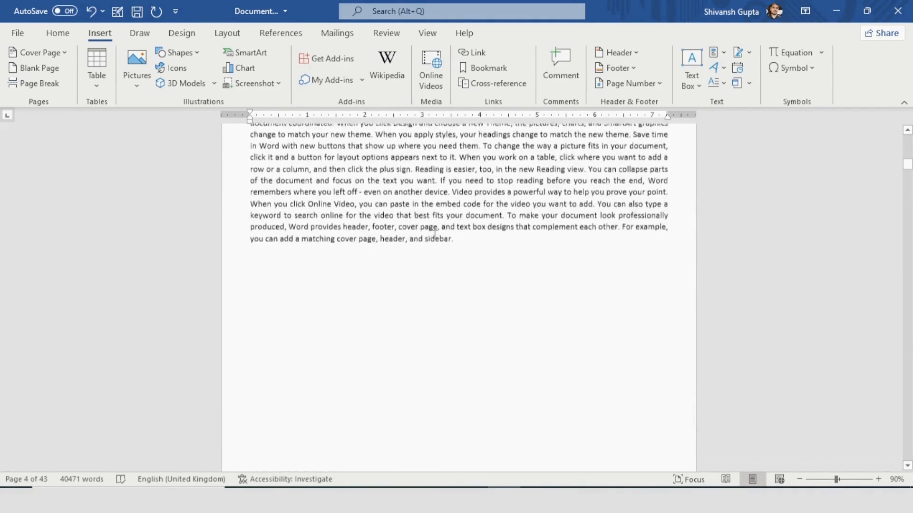
Insert a blank page after the page 4 text ending in "header, and sidebar."
ctrl+scroll(435, 233, down, 4)
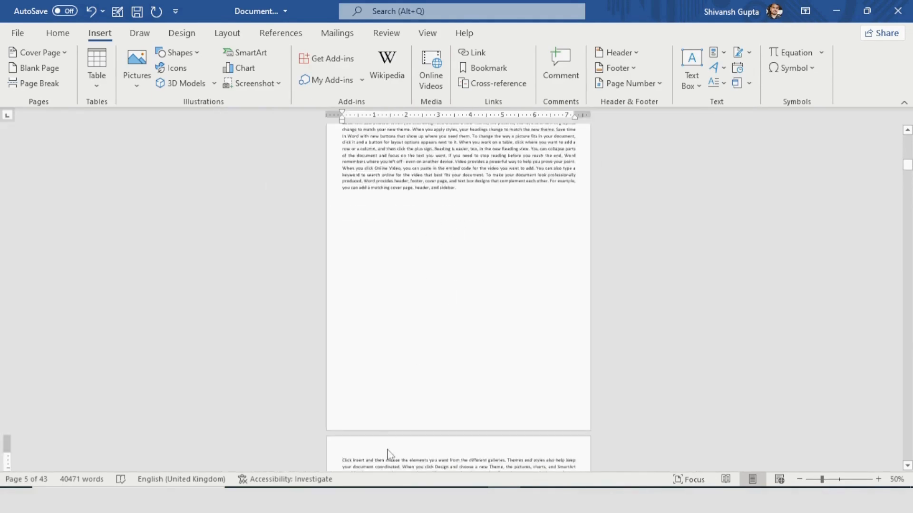
click(468, 200)
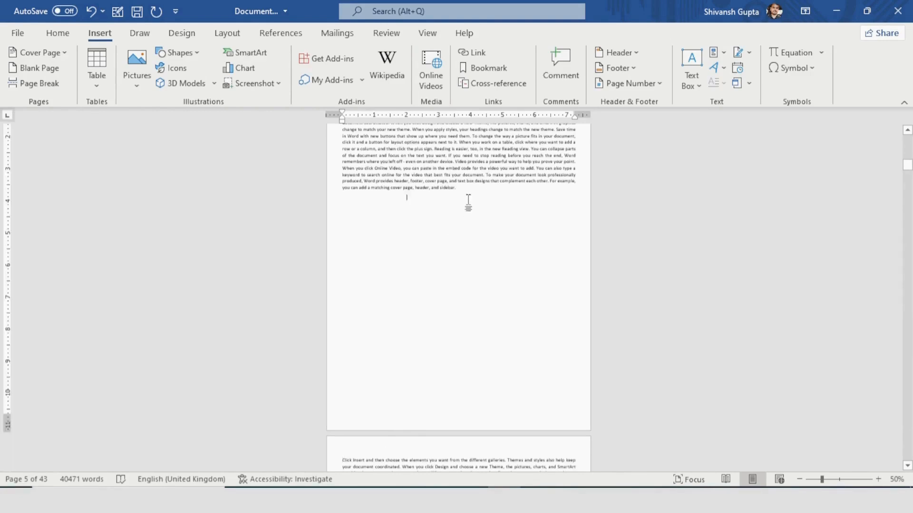
ctrl+scroll(467, 208, up, 6)
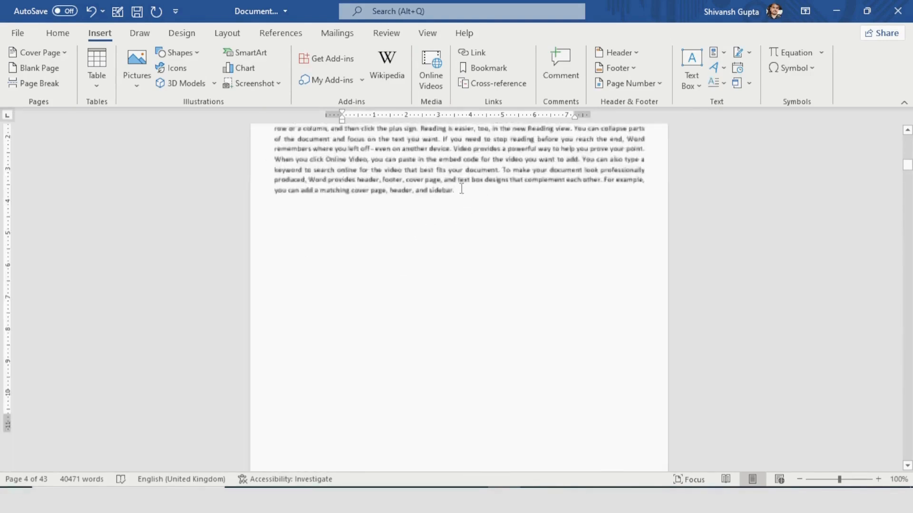
click(41, 69)
ctrl+scroll(288, 289, up, 2)
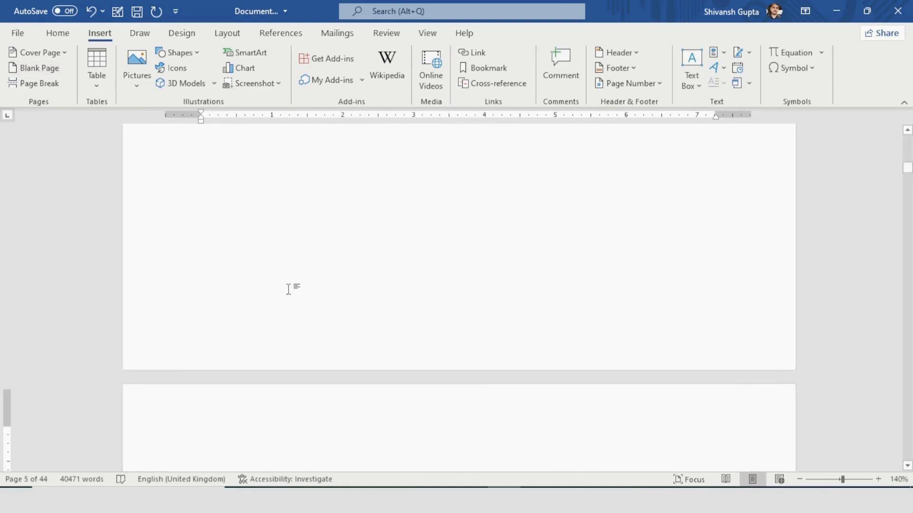
Examine the inserted blank page and the text pages before and after it
ctrl+scroll(288, 289, down, 3)
ctrl+scroll(288, 289, down, 4)
scroll(357, 279, up, 5)
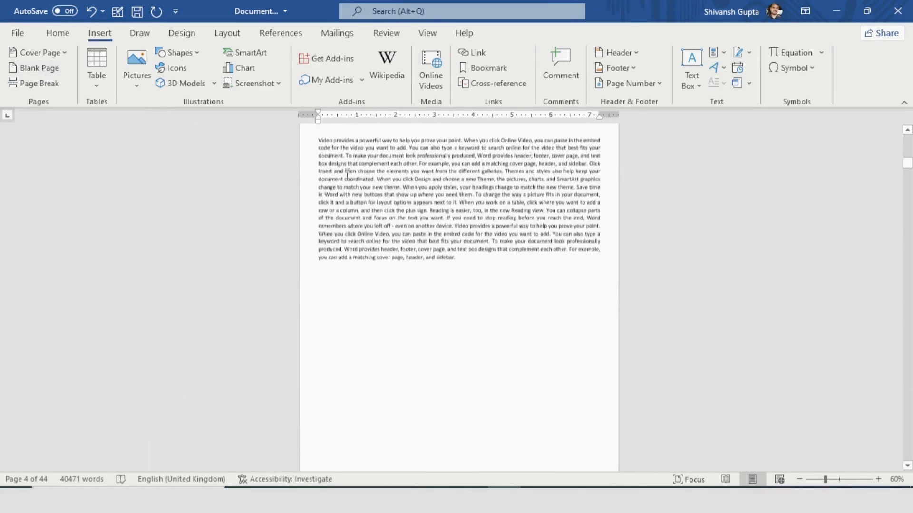
scroll(422, 259, down, 5)
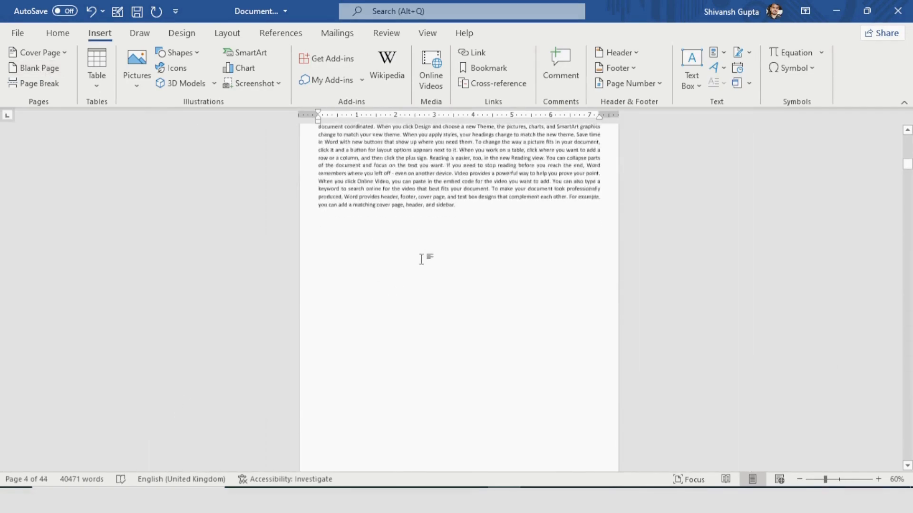
scroll(383, 321, down, 6)
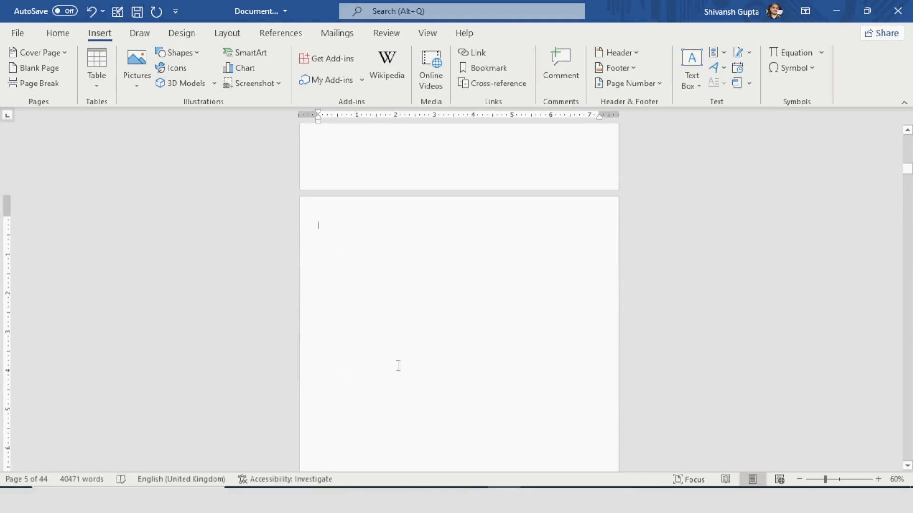
scroll(416, 325, down, 1)
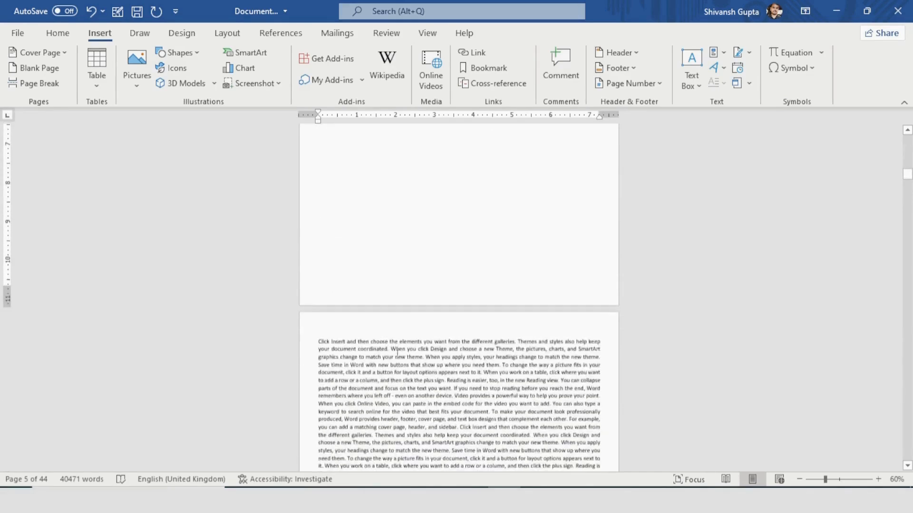
scroll(420, 357, up, 5)
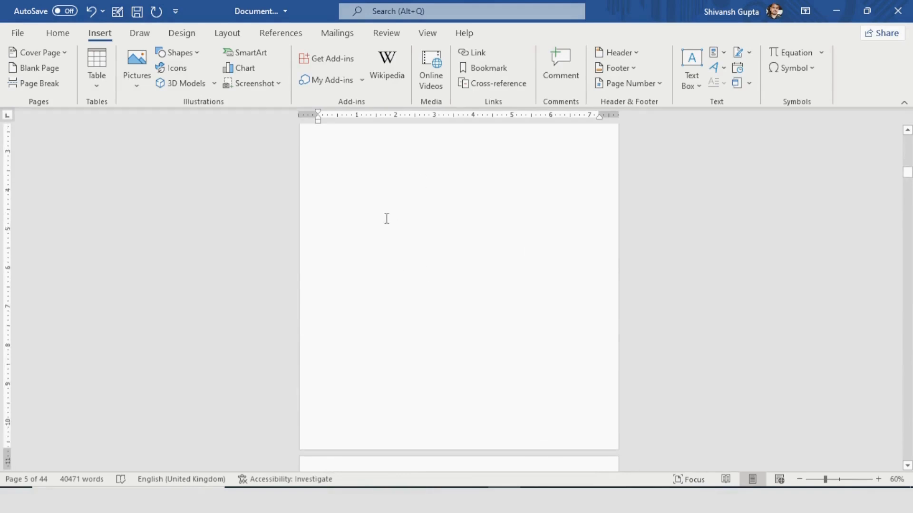
click(400, 232)
key(ctrl+Return)
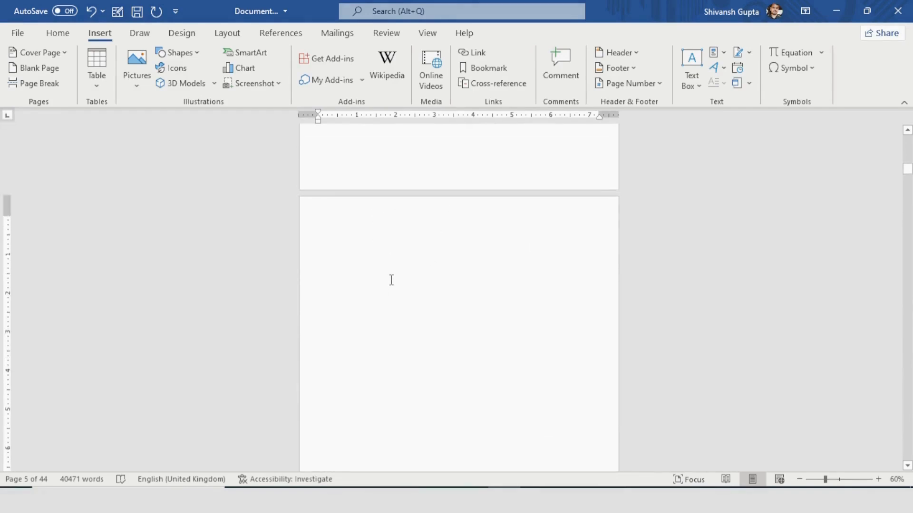
scroll(391, 279, down, 10)
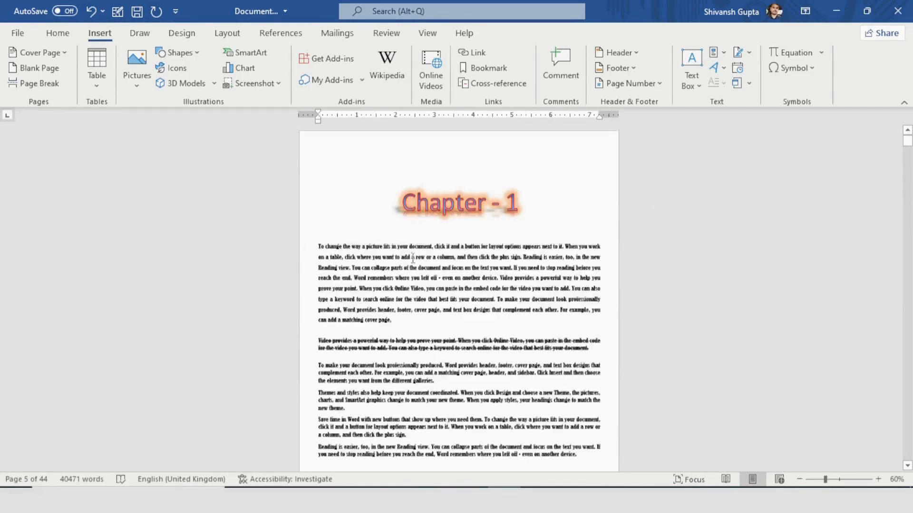
scroll(400, 257, up, 3)
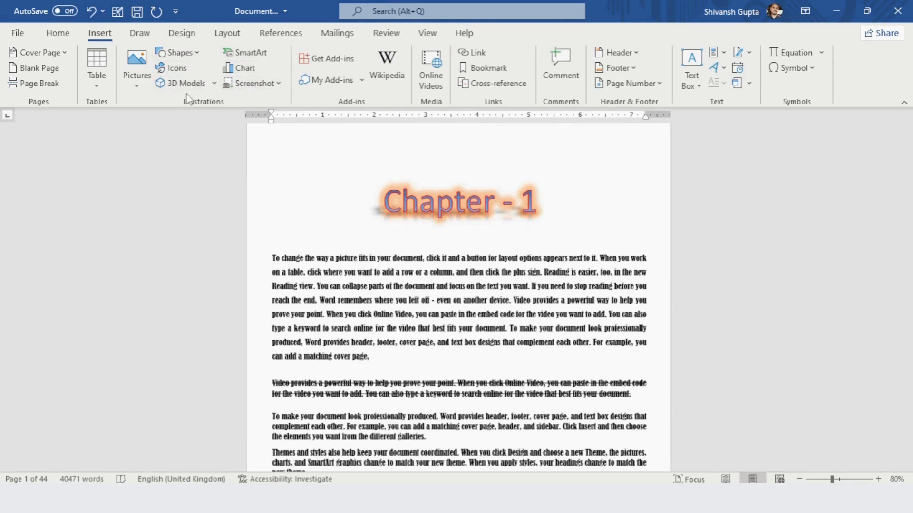
Try inserting the Watermark picture from the device's Banner folder, and undo the insertion
click(136, 84)
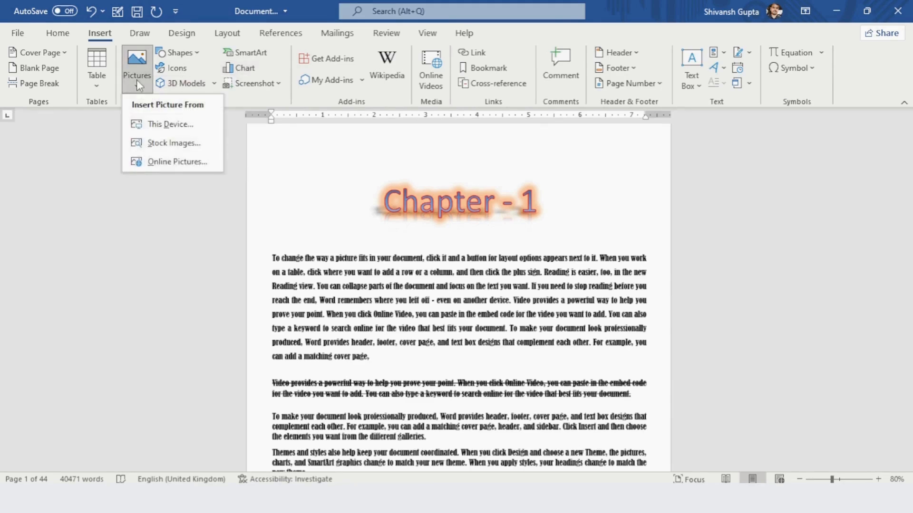
click(156, 125)
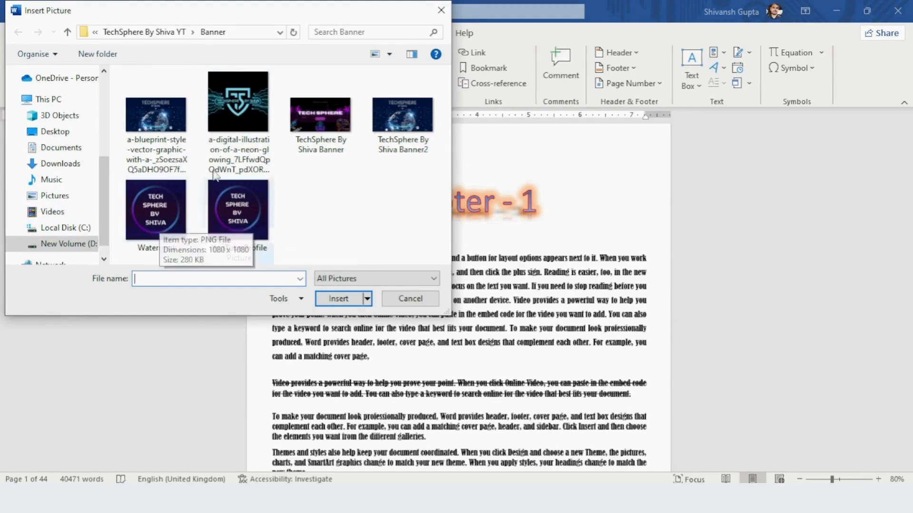
double_click(155, 210)
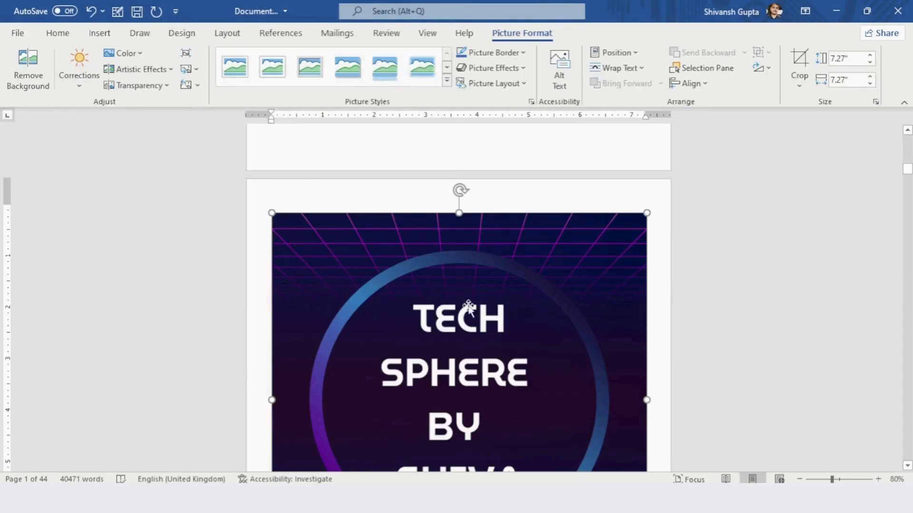
scroll(469, 308, up, 8)
scroll(468, 308, up, 12)
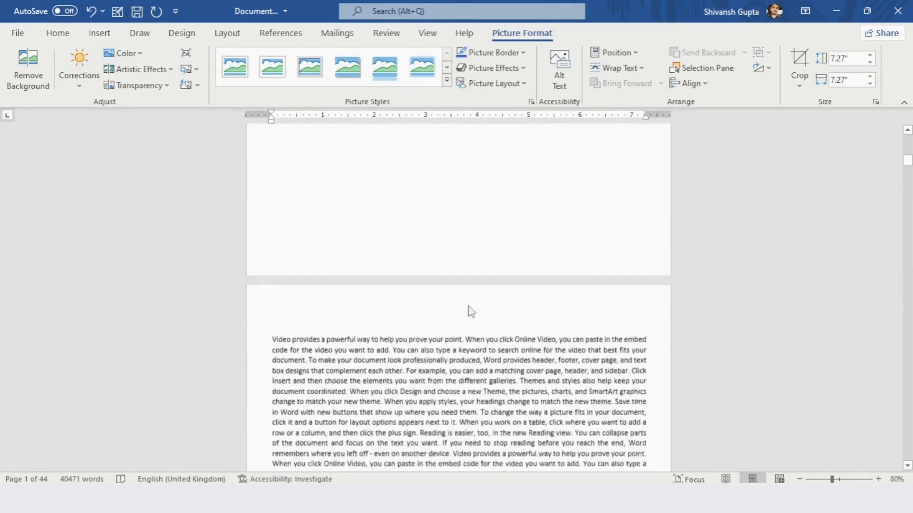
scroll(468, 305, down, 15)
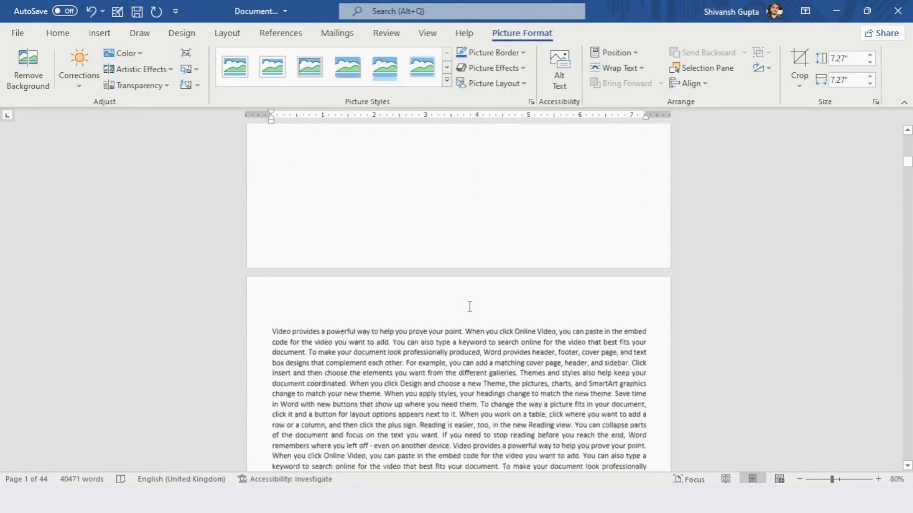
scroll(468, 309, down, 3)
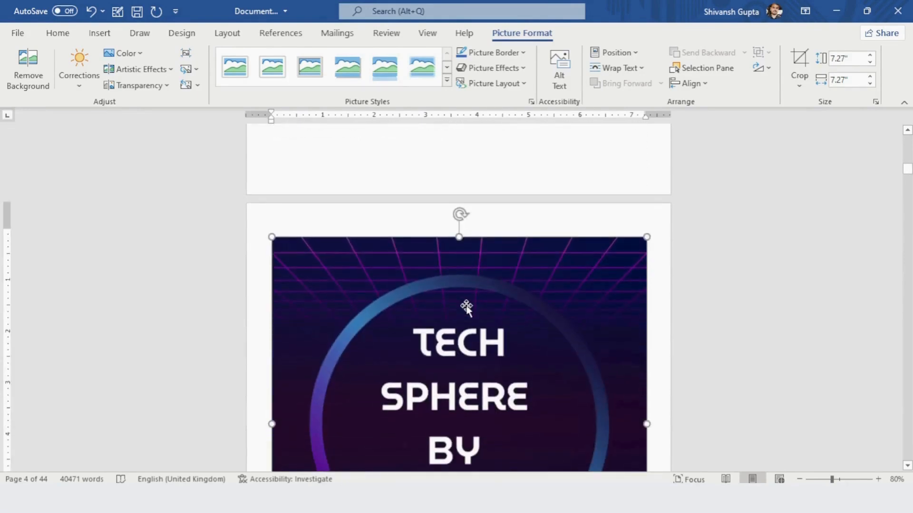
key(ctrl+z)
scroll(901, 182, up, 3)
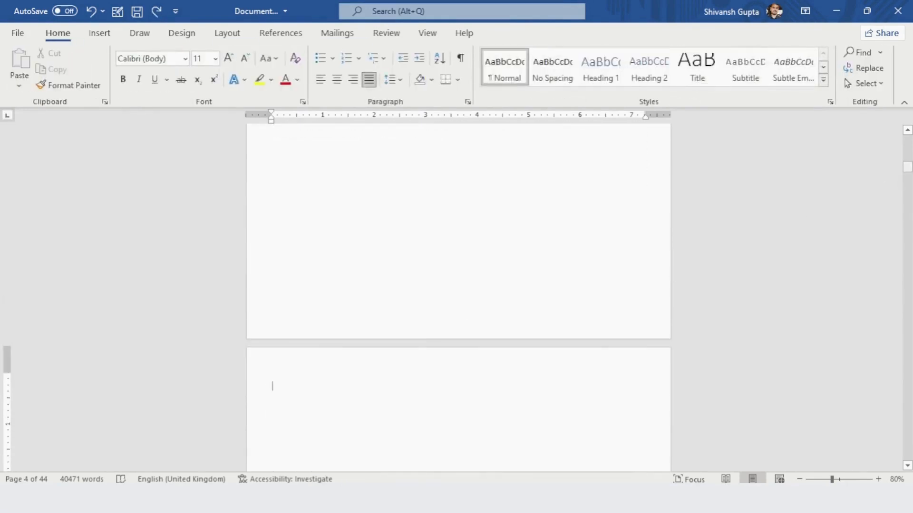
Insert the neon TechSphere shield logo picture from the device's Banner folder right after the "Chapter - 1" heading on page 1
drag(908, 166, 908, 140)
click(551, 231)
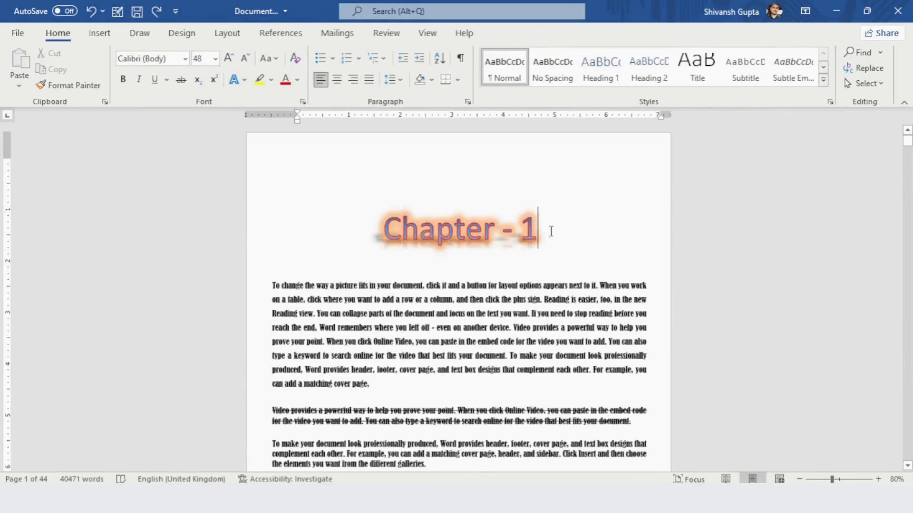
click(99, 33)
click(97, 66)
click(147, 74)
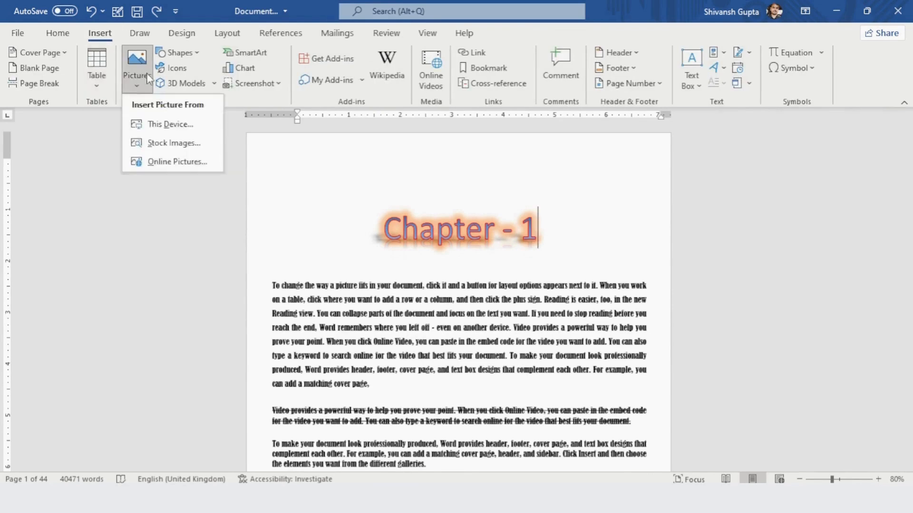
click(219, 124)
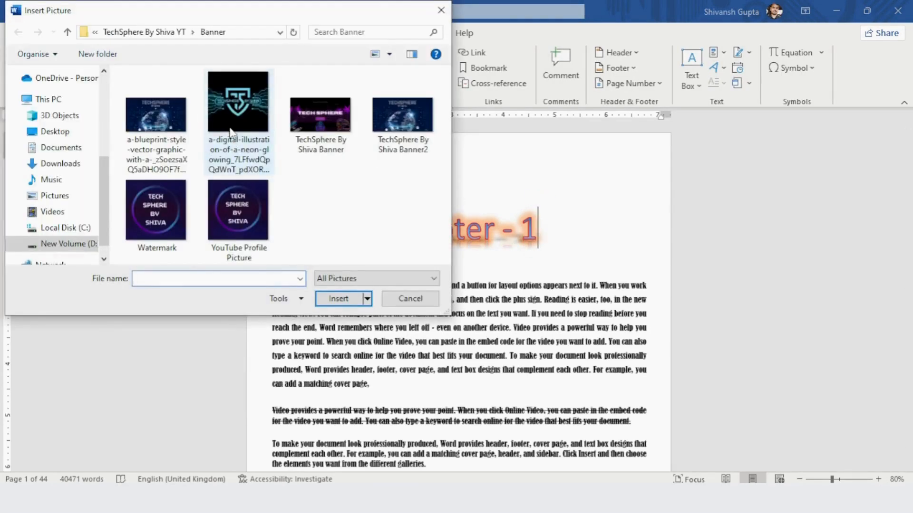
double_click(238, 101)
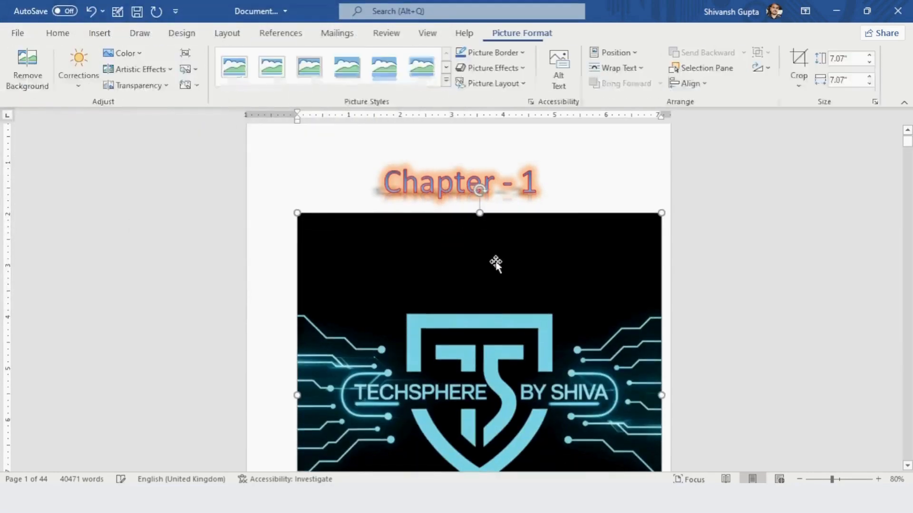
Set the text wrapping of the shield logo picture to Through
ctrl+scroll(560, 295, down, 3)
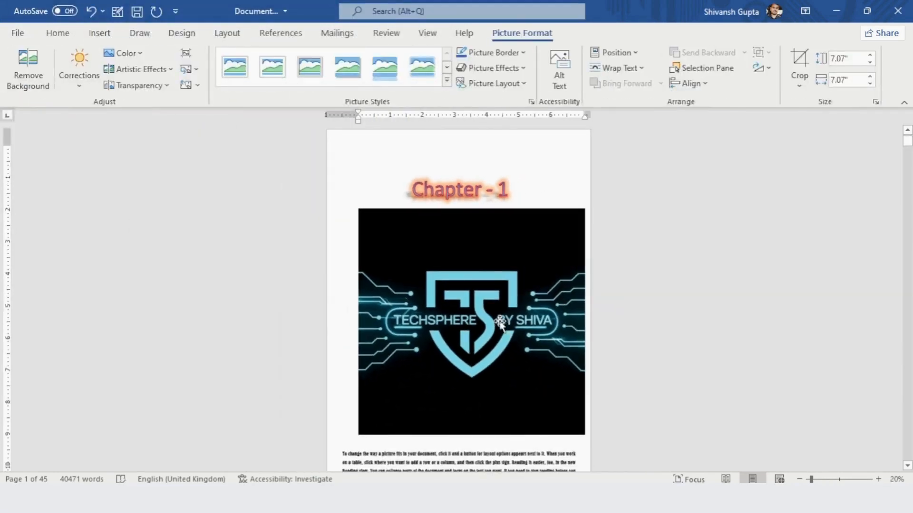
ctrl+scroll(478, 238, up, 1)
ctrl+scroll(474, 196, up, 2)
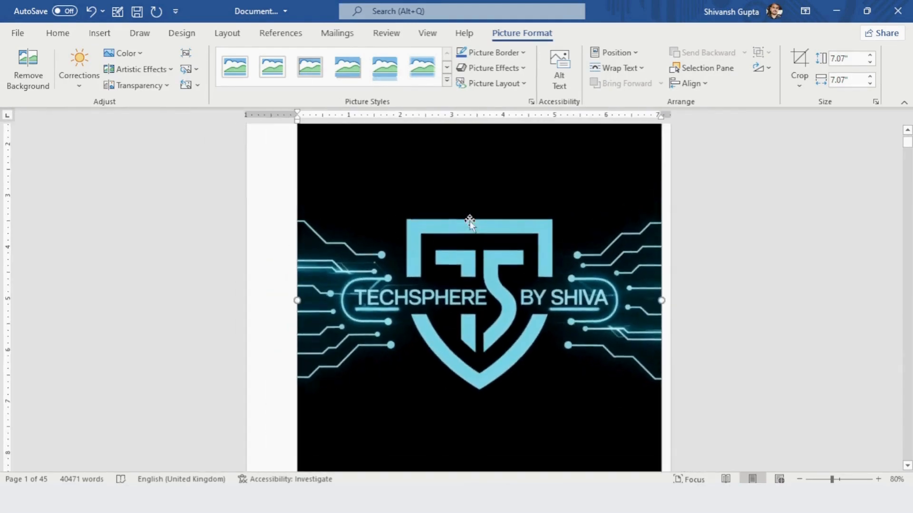
scroll(470, 221, up, 3)
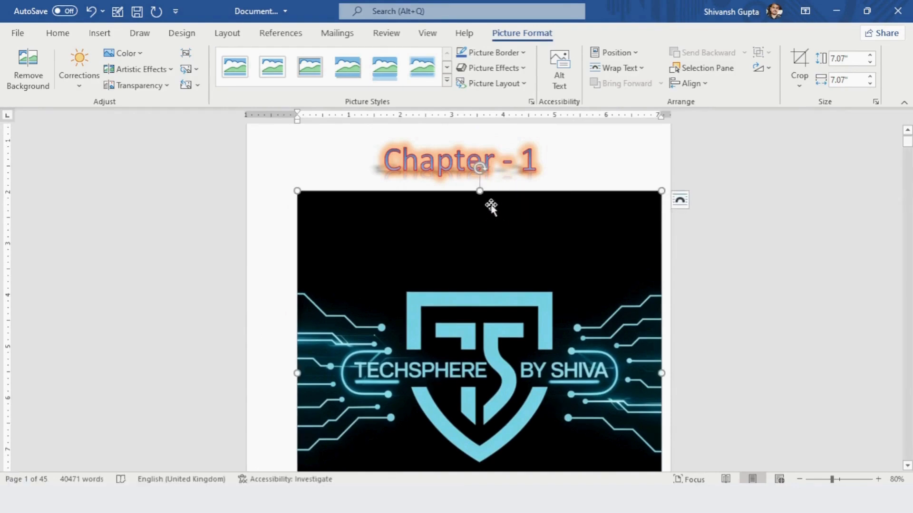
drag(485, 201, 523, 229)
click(681, 201)
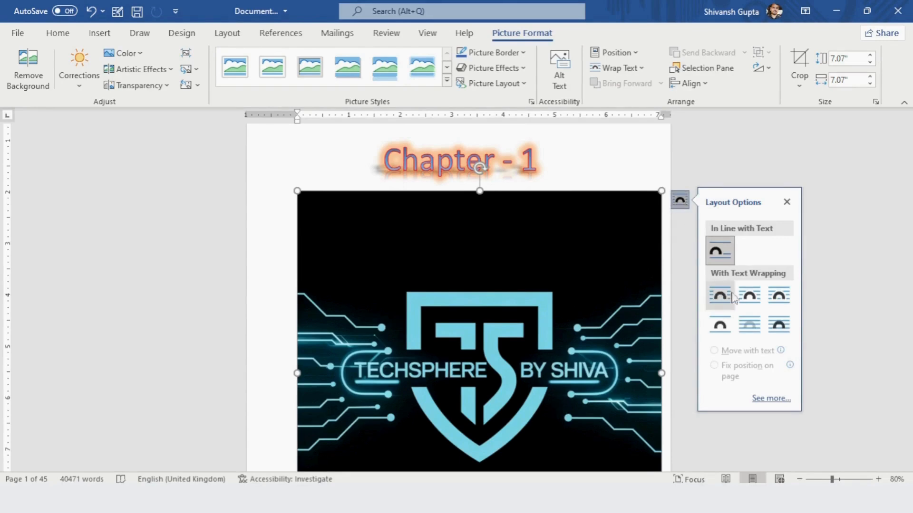
click(778, 296)
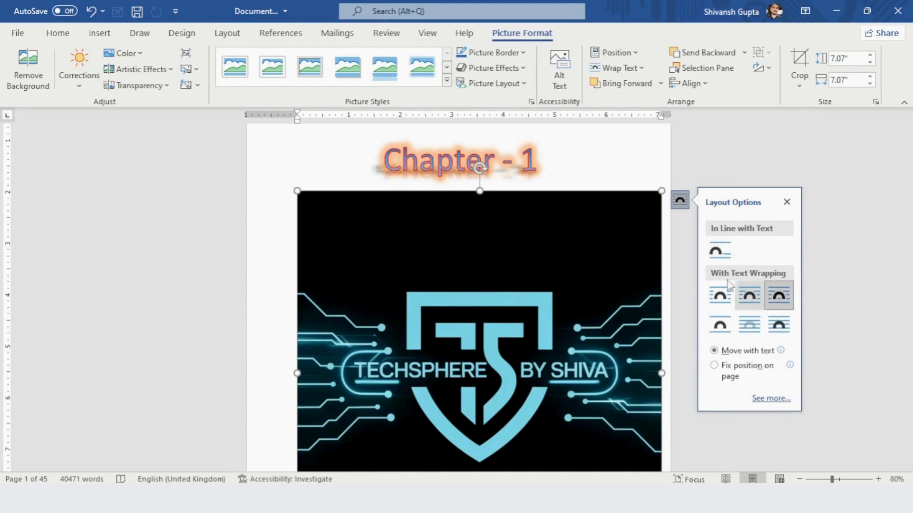
Move the logo picture slightly down and to the left beneath the "Chapter - 1" heading
click(654, 302)
scroll(654, 304, down, 4)
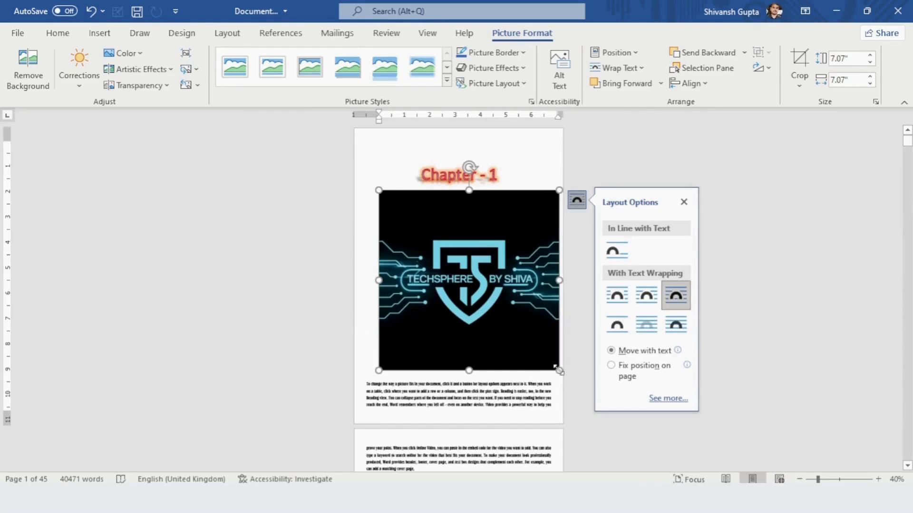
mouse_move(516, 282)
mouse_down()
mouse_move(509, 265)
mouse_move(511, 294)
mouse_up()
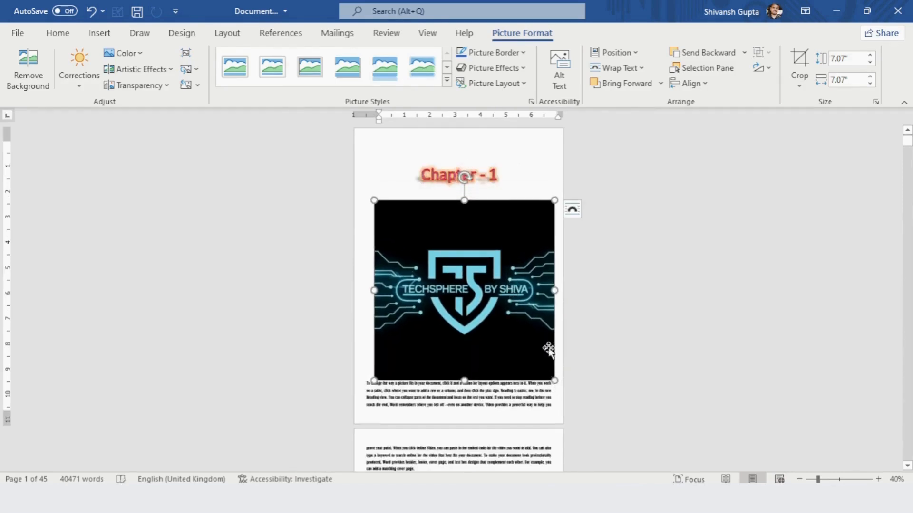
Shrink the logo picture proportionally to about 2.1 inches square so the opening paragraph wraps beside it
ctrl+scroll(532, 326, up, 1)
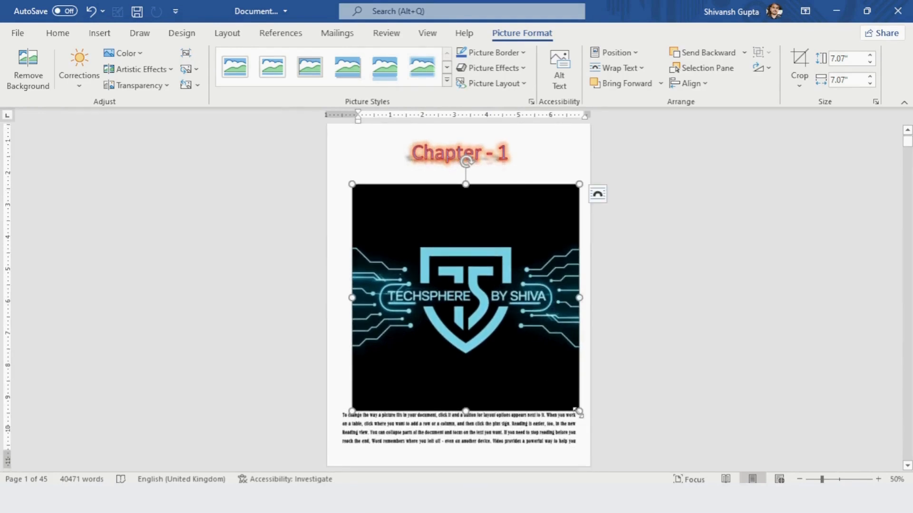
ctrl+scroll(578, 411, up, 2)
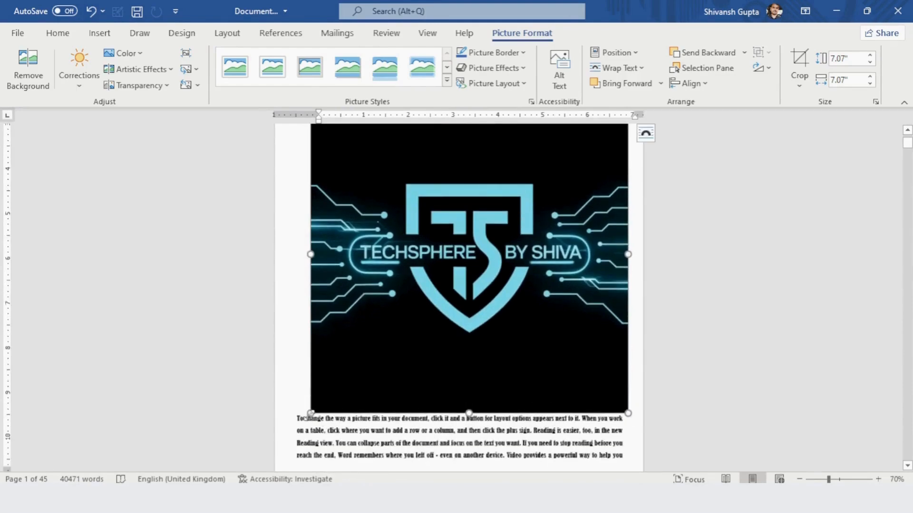
scroll(312, 373, up, 3)
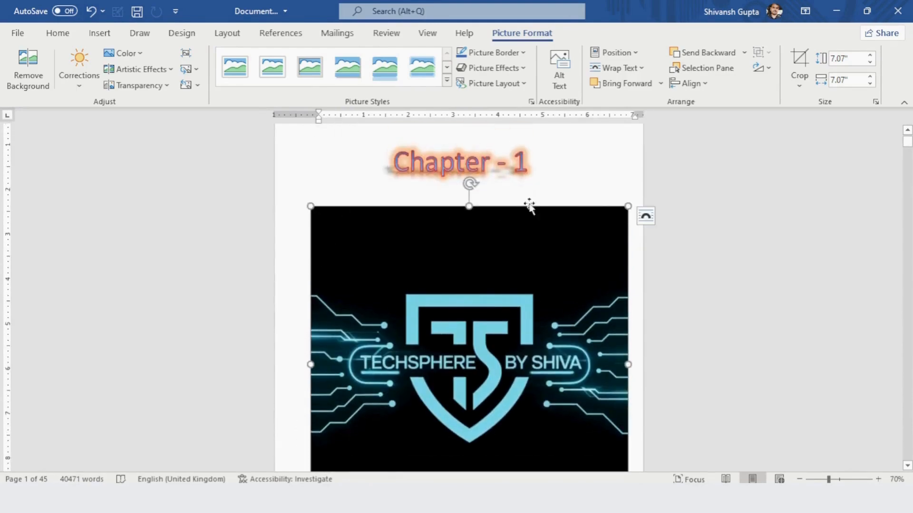
ctrl+scroll(583, 249, down, 2)
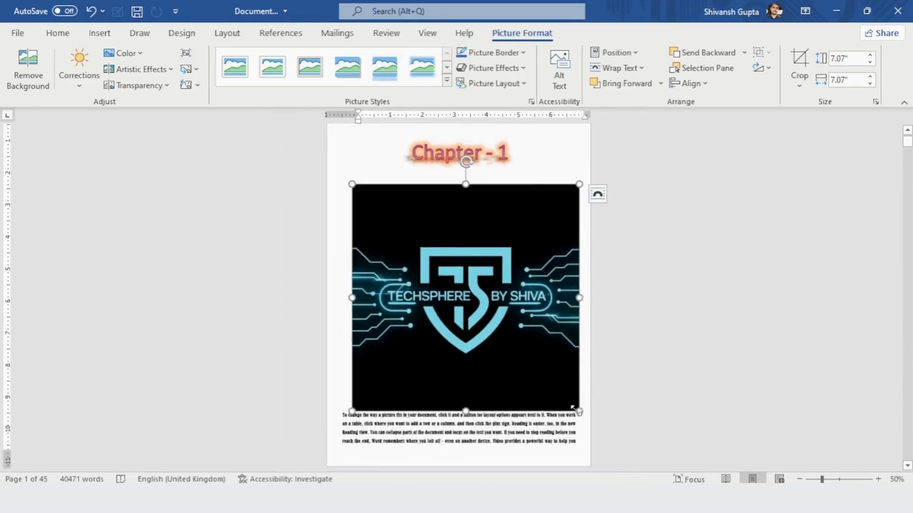
drag(579, 410, 420, 217)
ctrl+scroll(420, 217, up, 5)
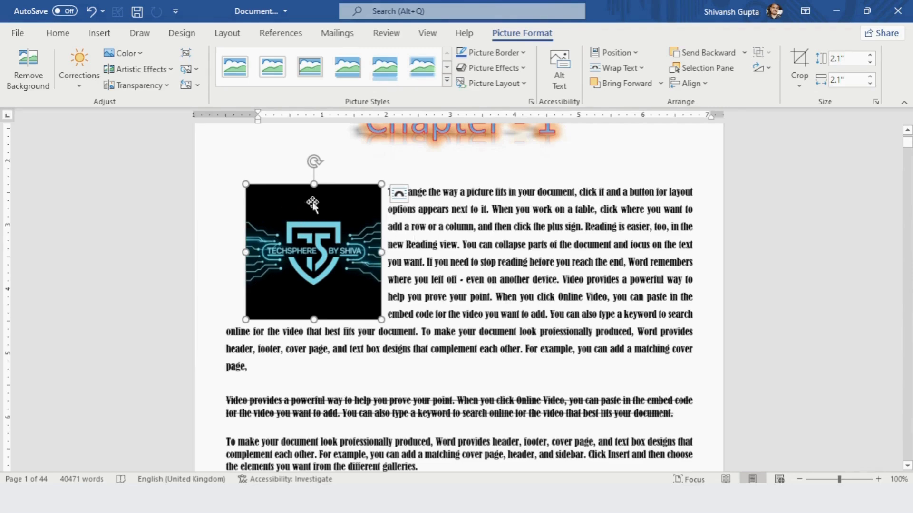
click(504, 214)
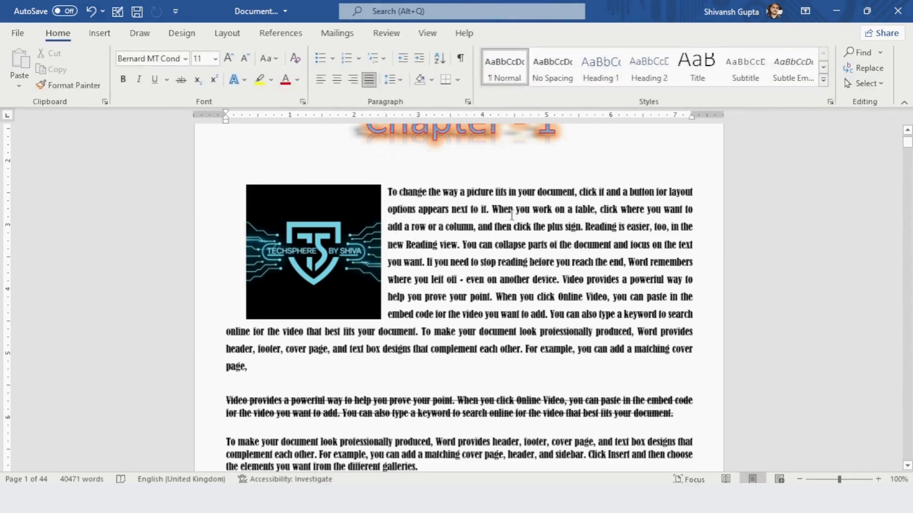
Reduce the shield logo picture stepwise to 1.9 inches and set its width to 1.4 inches, keeping it proportional
click(295, 236)
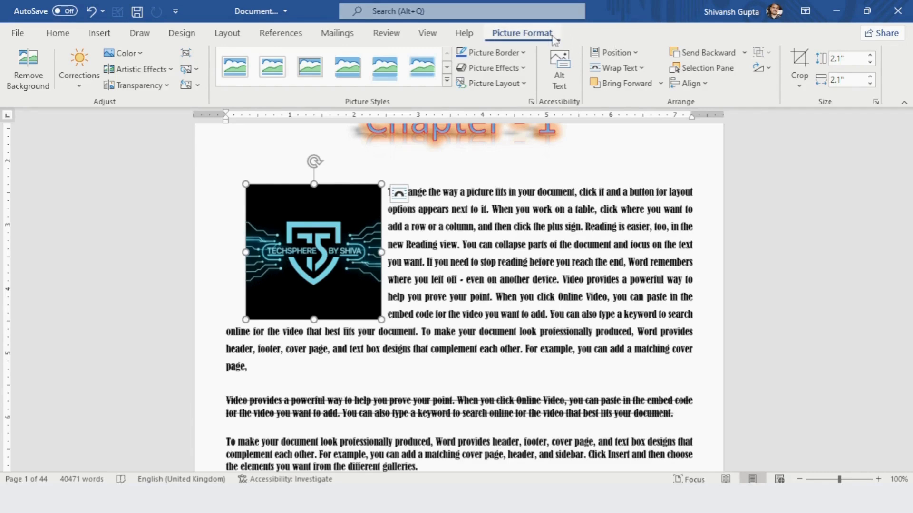
click(491, 227)
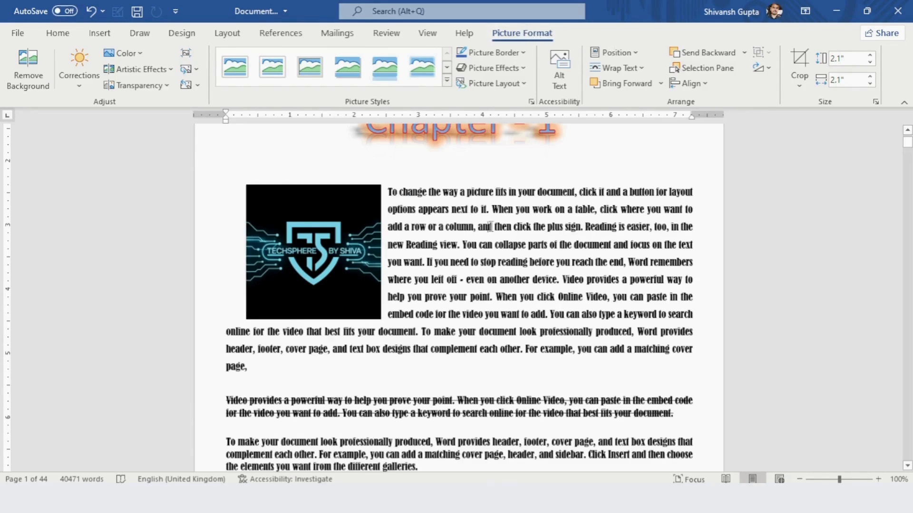
click(325, 232)
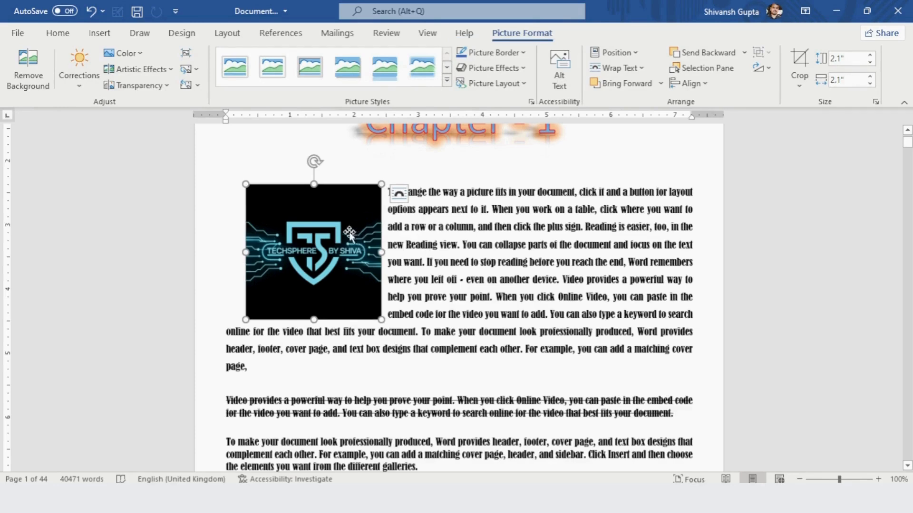
scroll(442, 247, up, 2)
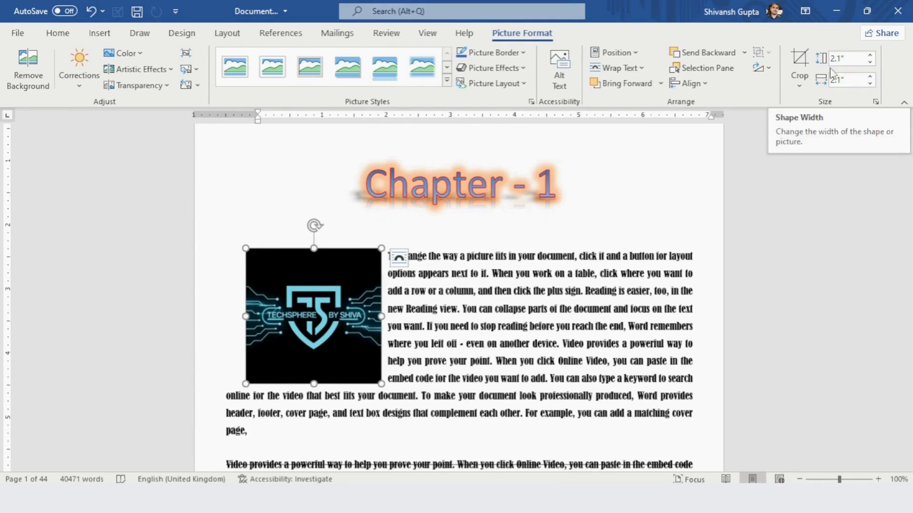
key(ctrl+1)
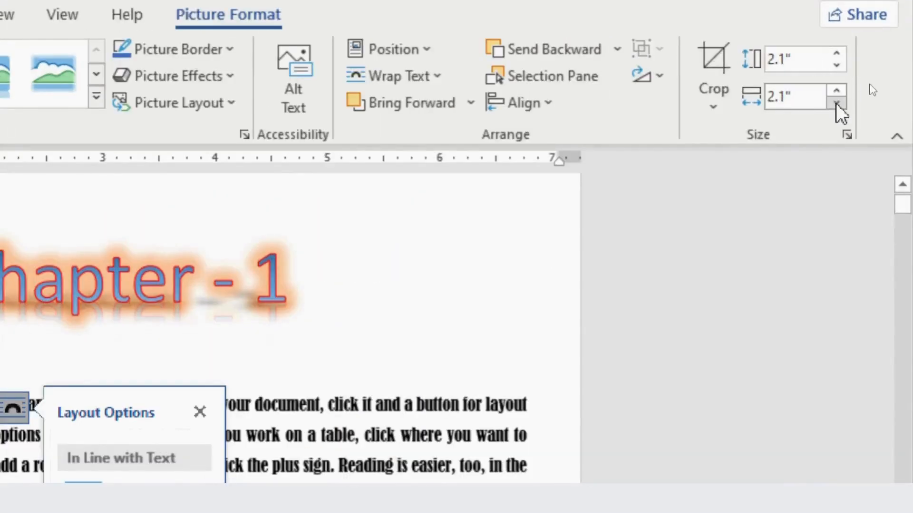
click(835, 103)
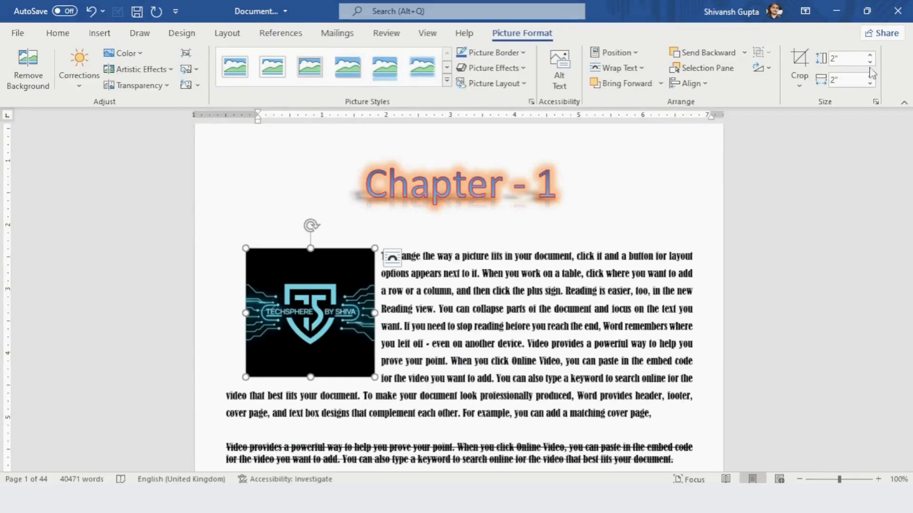
click(871, 84)
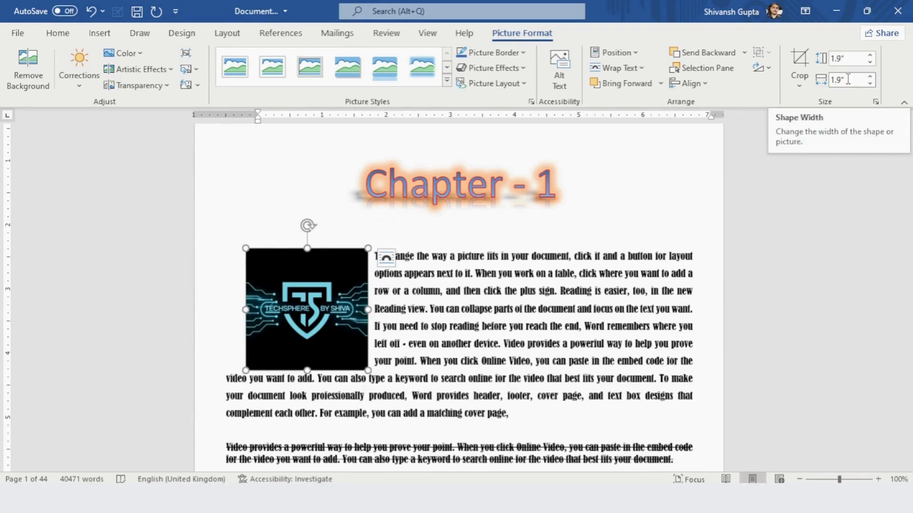
drag(848, 80, 828, 80)
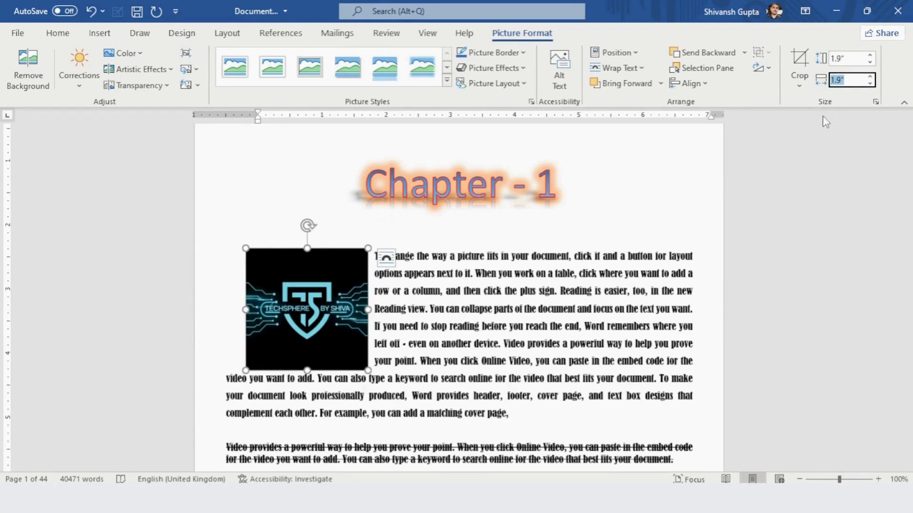
text(1)
key(Return)
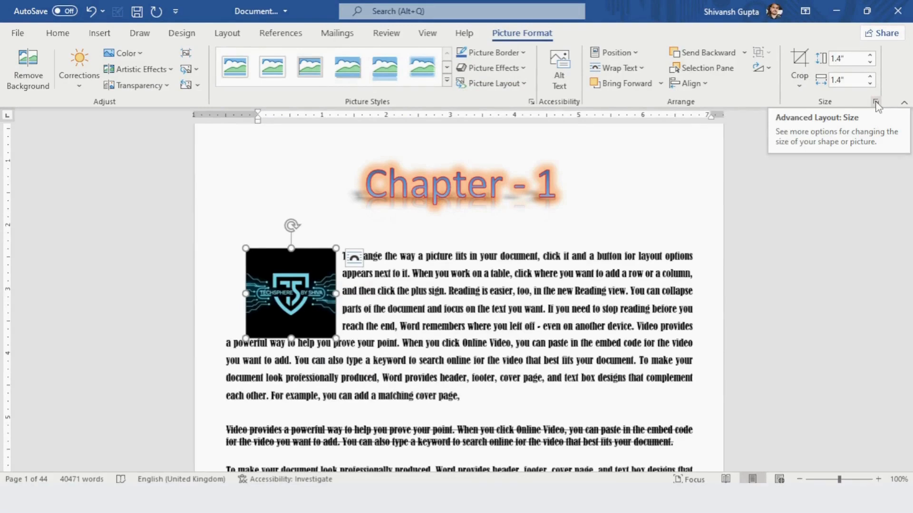
Turn off Lock aspect ratio and Relative to original picture size in the logo picture's advanced size settings
click(875, 101)
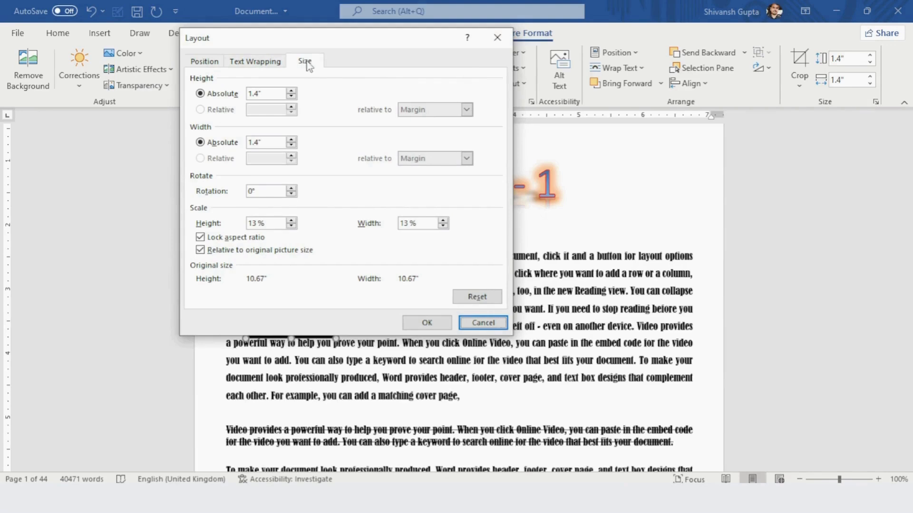
click(200, 237)
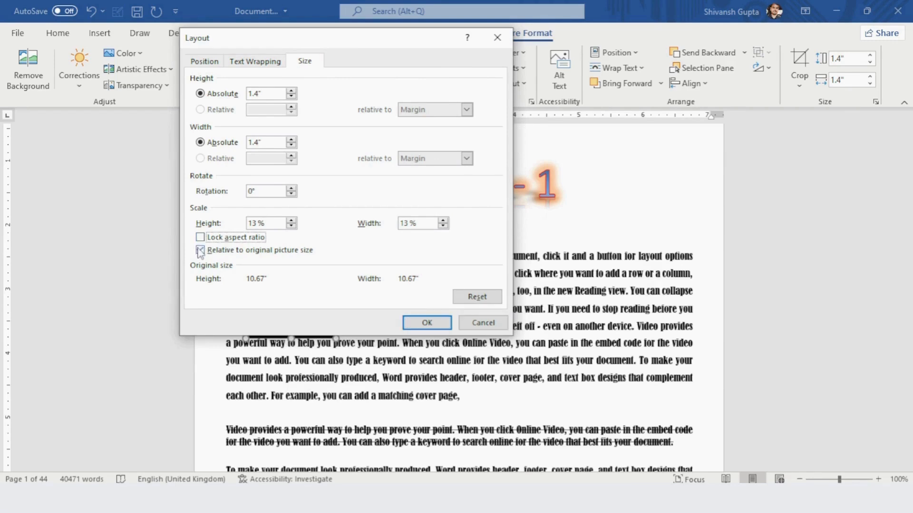
click(200, 251)
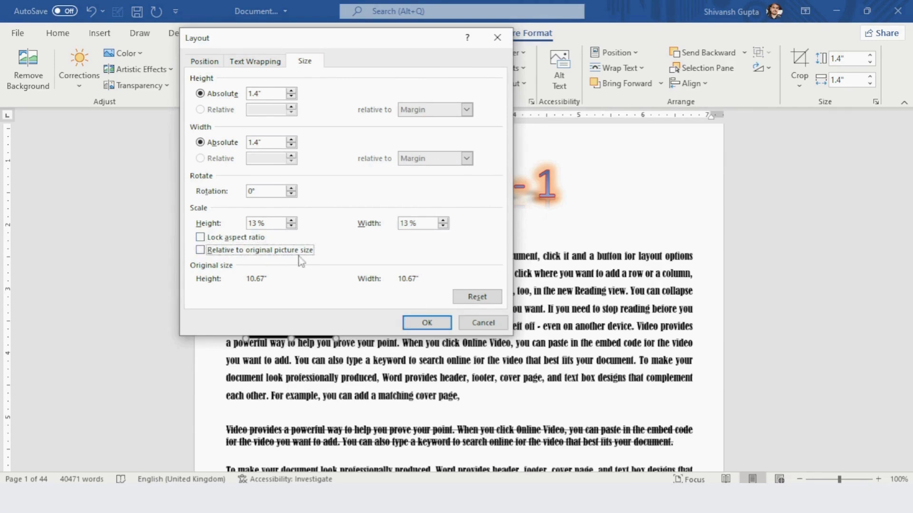
click(421, 322)
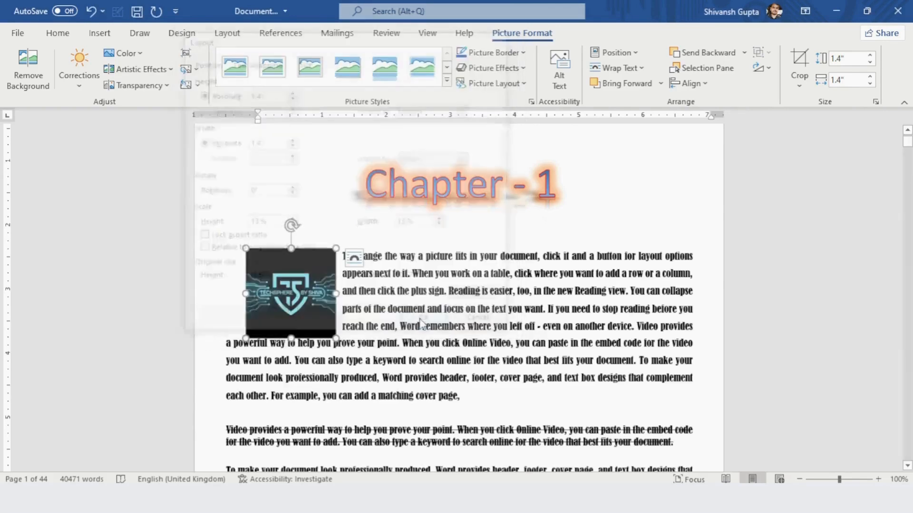
Set the logo picture's height to 1.2 inches independently of its width
click(848, 79)
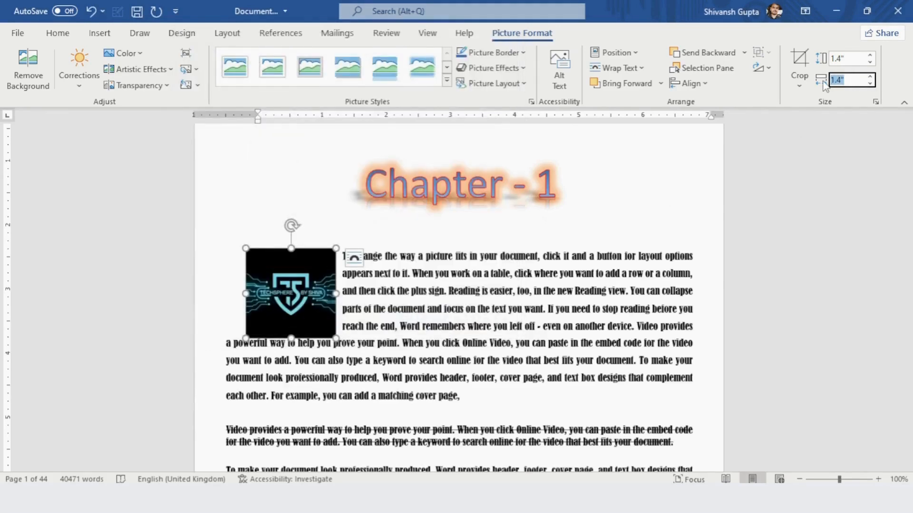
text(1)
click(837, 58)
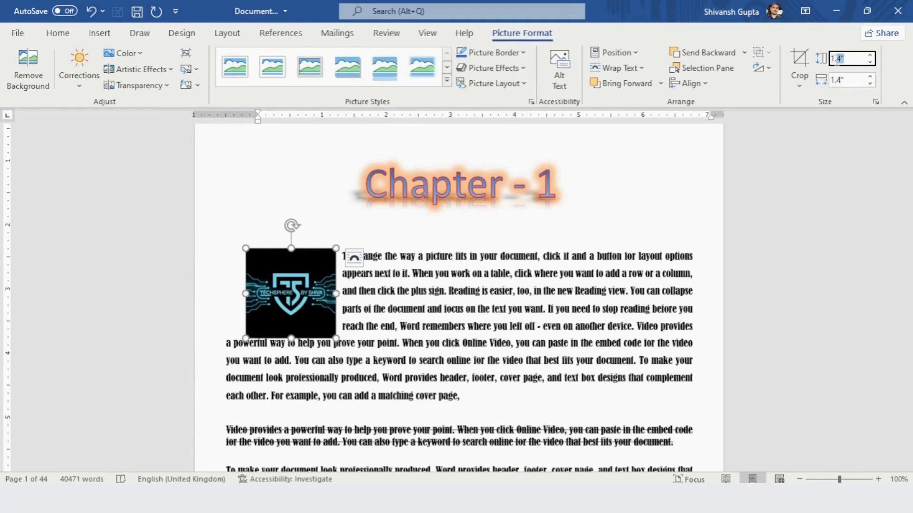
text(1)
key(Return)
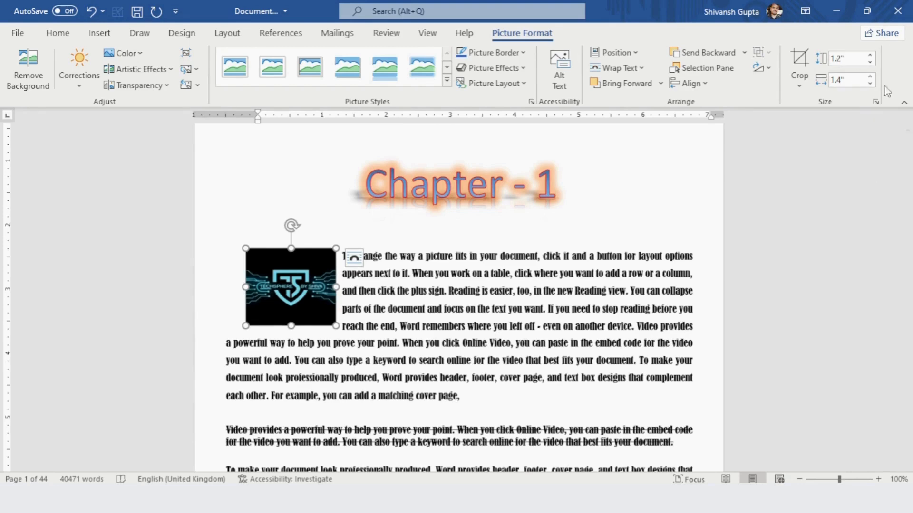
click(353, 257)
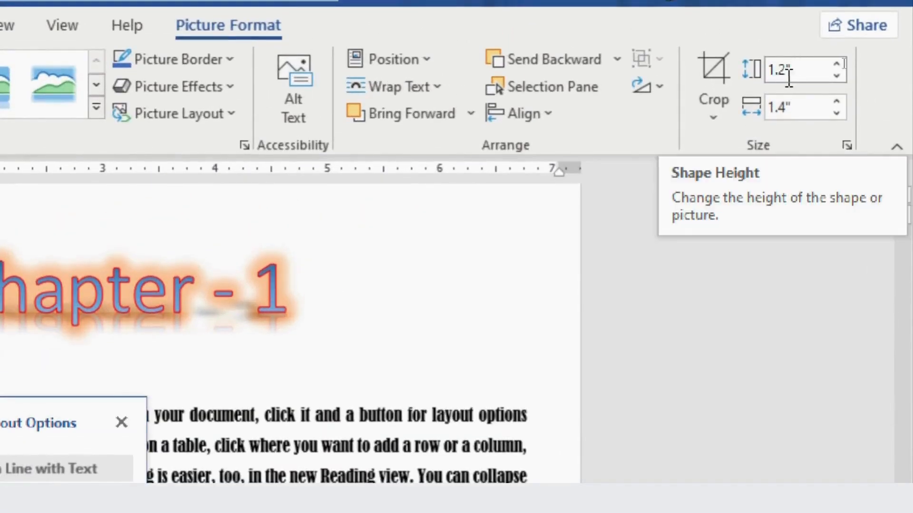
click(804, 114)
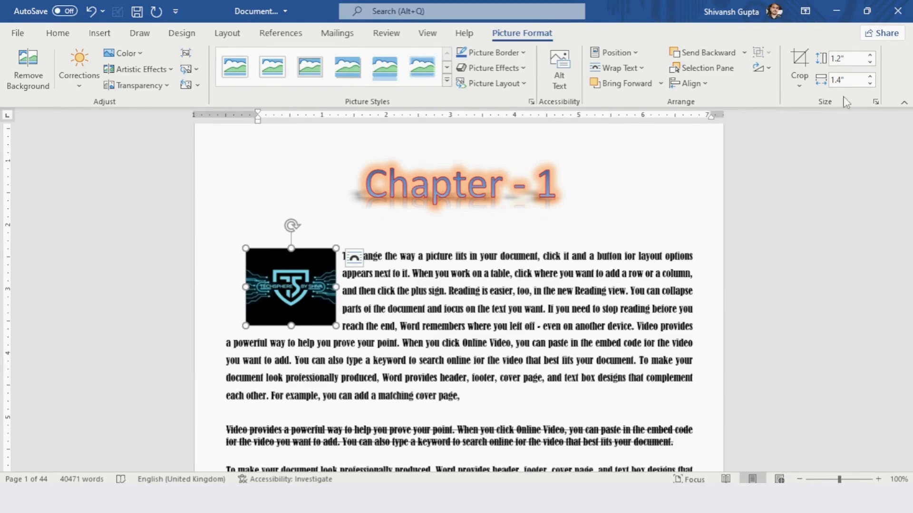
Crop the logo picture on all four sides to about 0.77 inches high and 1.04 inches wide
click(799, 59)
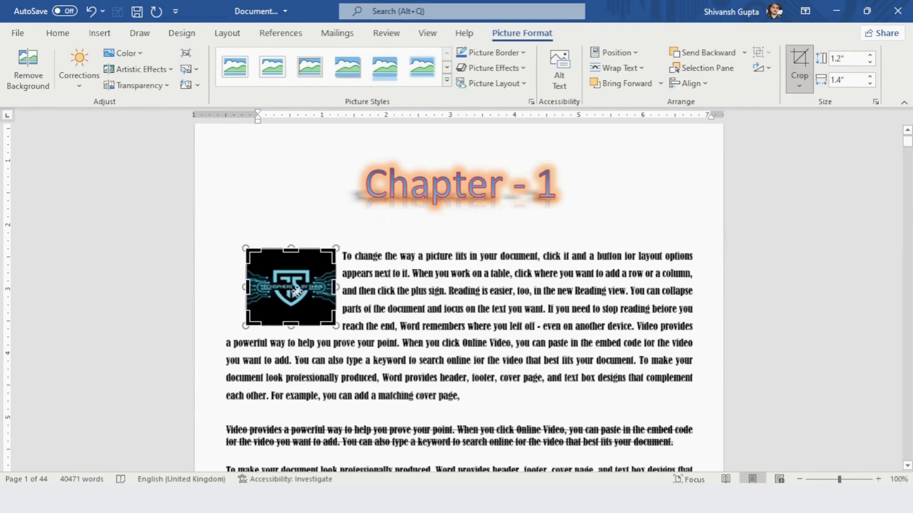
scroll(297, 293, up, 5)
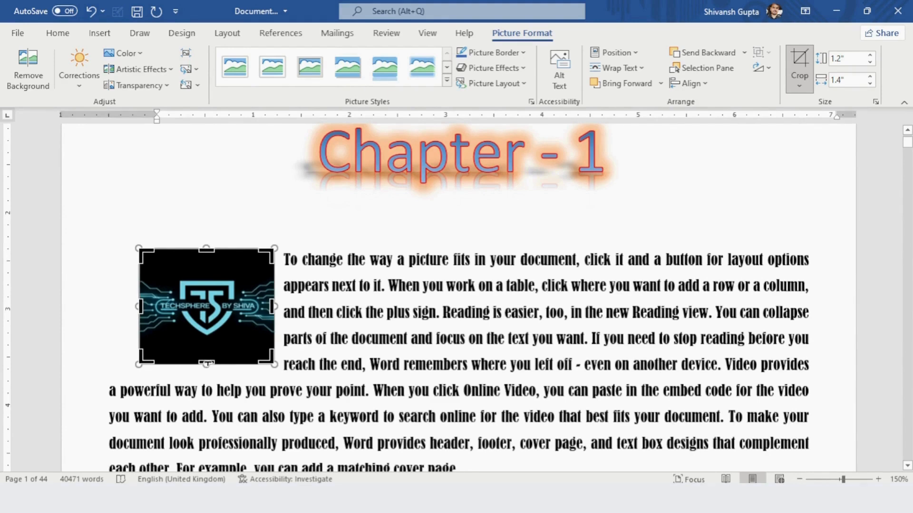
drag(206, 364, 207, 342)
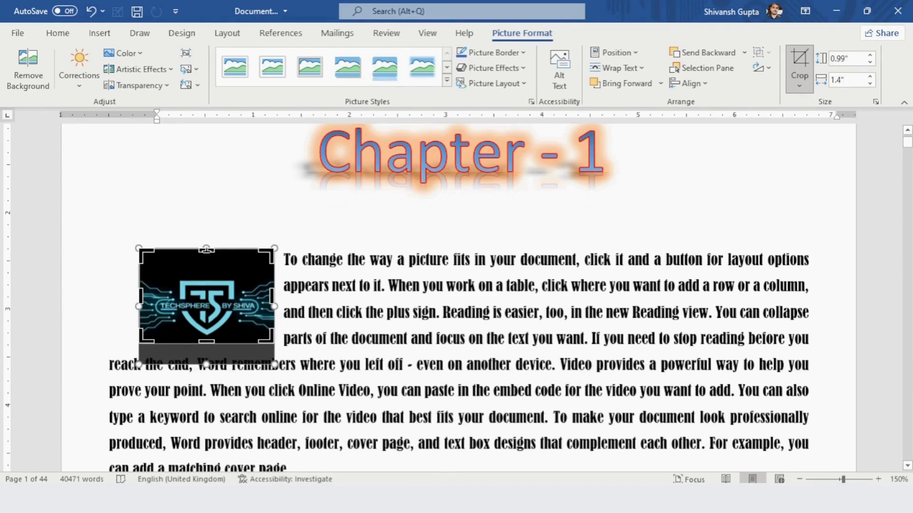
drag(204, 257, 205, 270)
drag(141, 306, 157, 306)
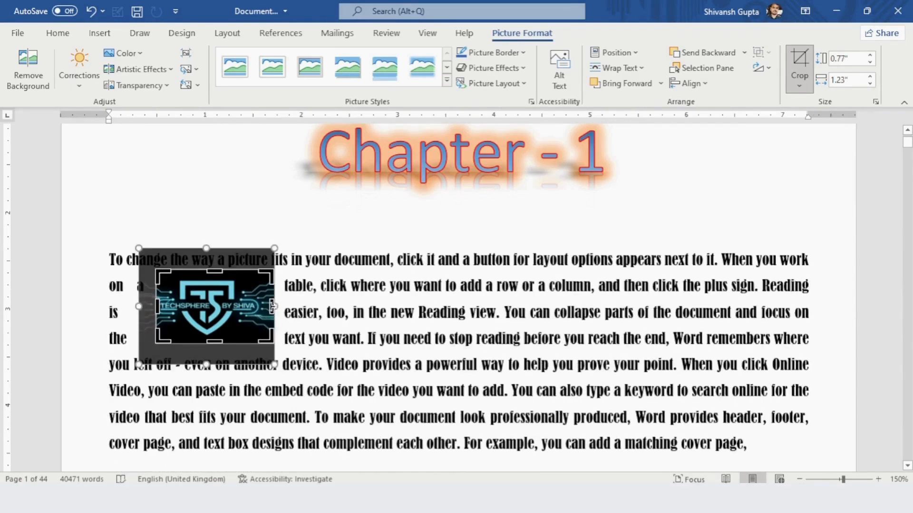
drag(273, 306, 257, 306)
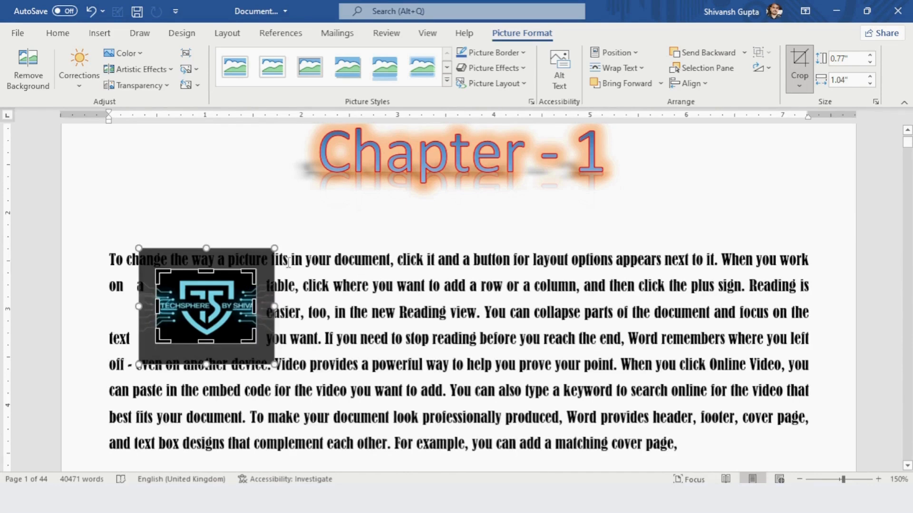
click(335, 246)
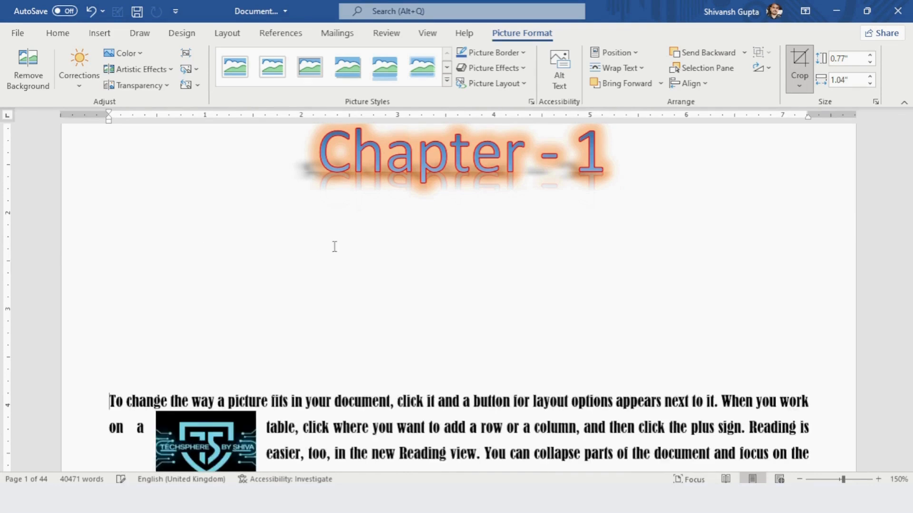
Move the cropped logo picture up to the right of the "Chapter - 1" heading
ctrl+scroll(294, 312, down, 2)
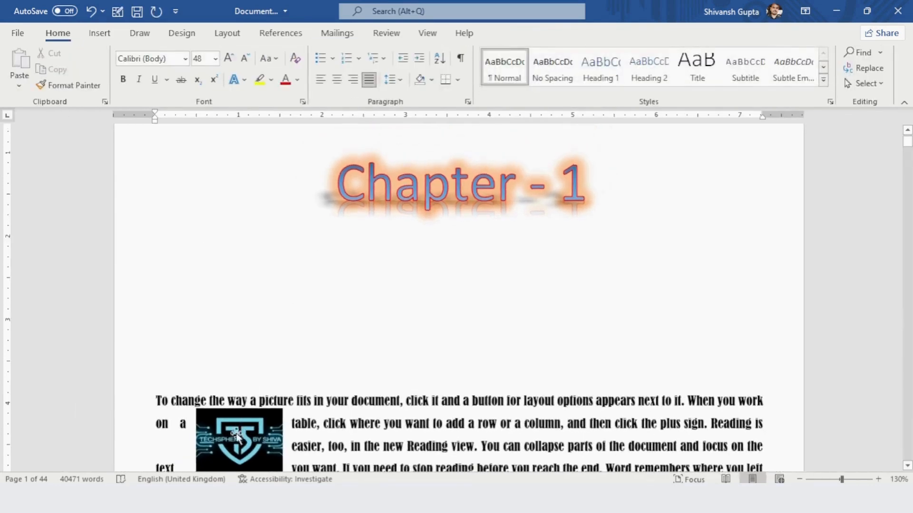
drag(239, 439, 698, 185)
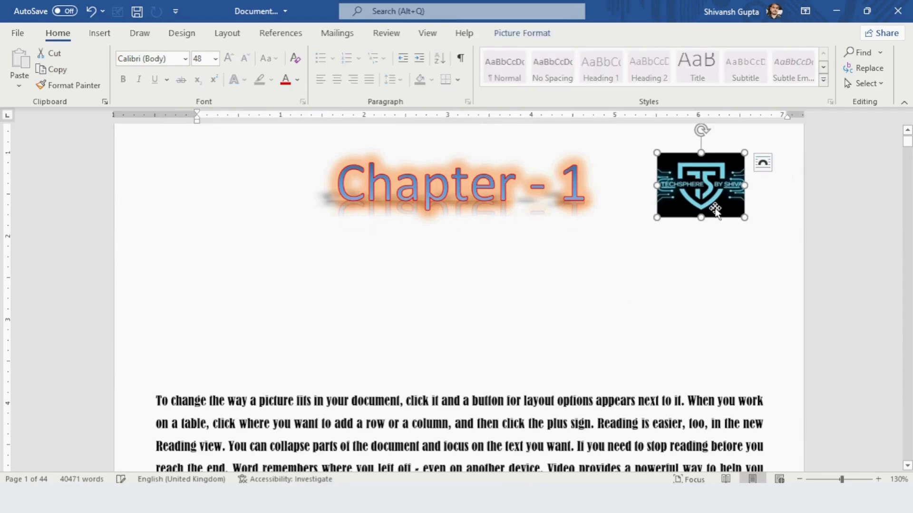
ctrl+scroll(487, 244, down, 5)
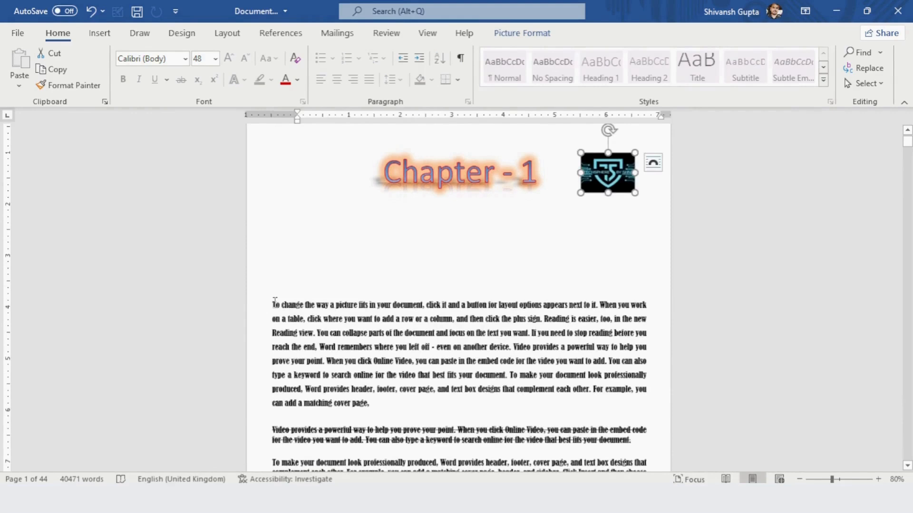
Remove the empty space between the "Chapter - 1" heading and the opening paragraph
click(275, 302)
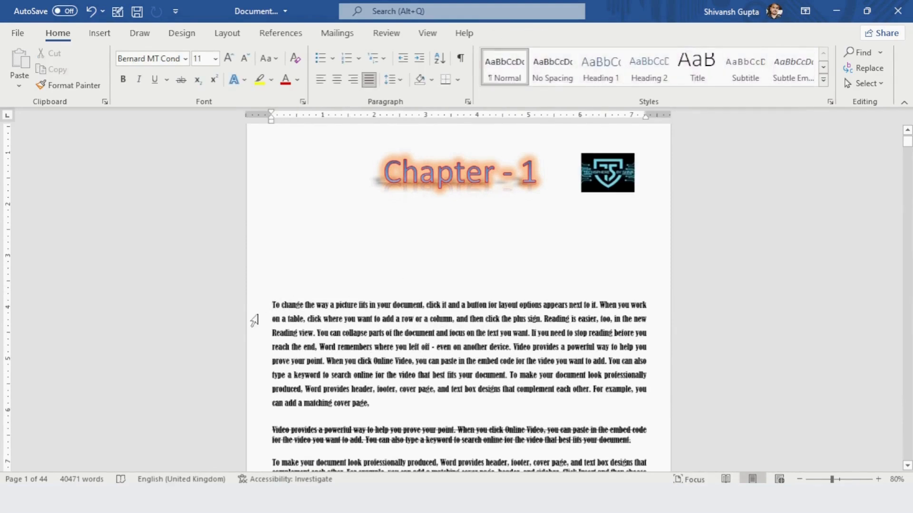
ctrl+scroll(255, 321, up, 5)
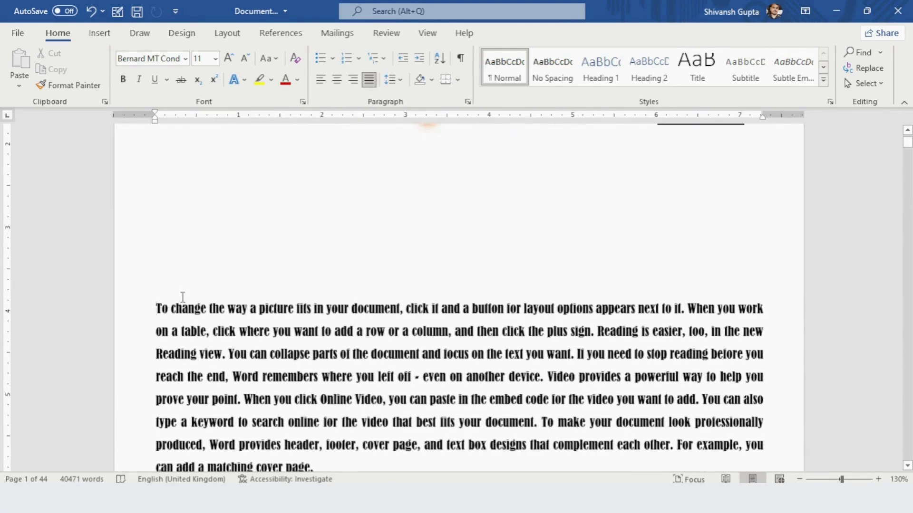
key(ctrl+z)
scroll(511, 414, up, 3)
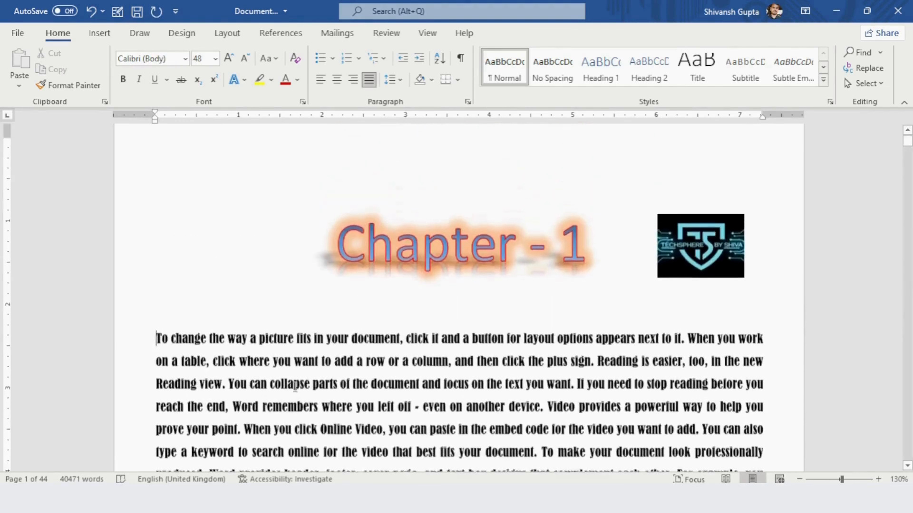
Move the logo picture closer to the "Chapter - 1" heading, enlarge it proportionally and nudge it slightly upward
click(697, 257)
drag(697, 257, 666, 257)
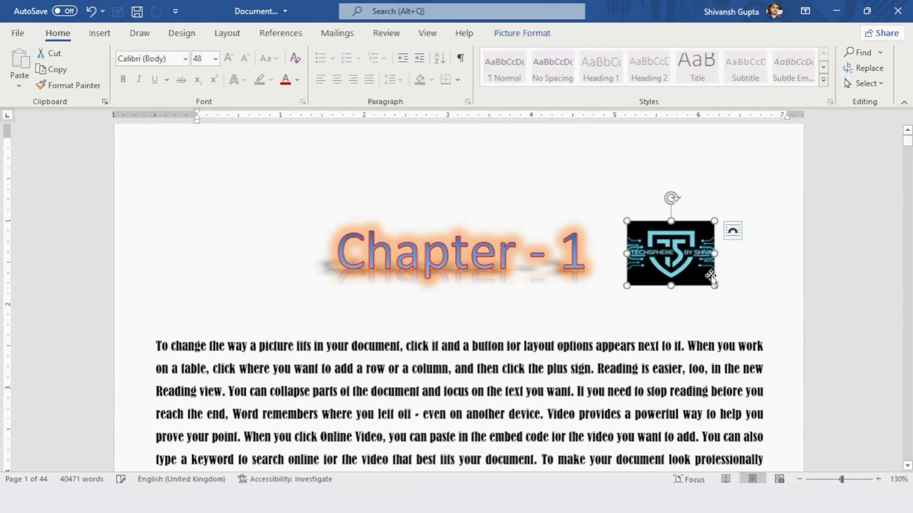
drag(717, 287, 740, 308)
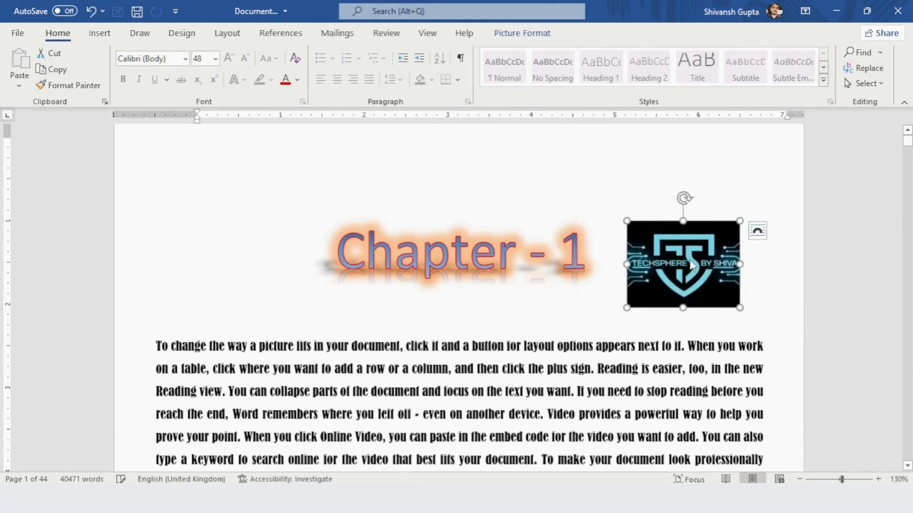
drag(691, 265, 691, 260)
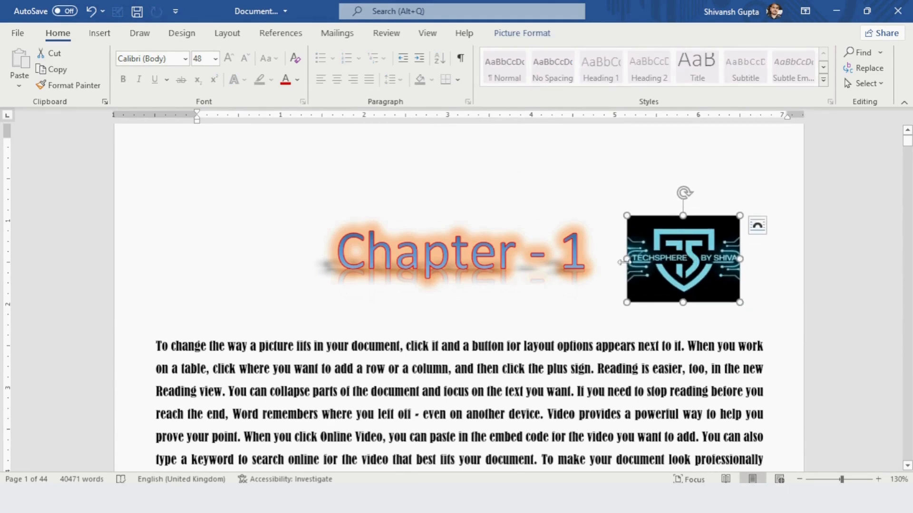
ctrl+scroll(602, 237, down, 1)
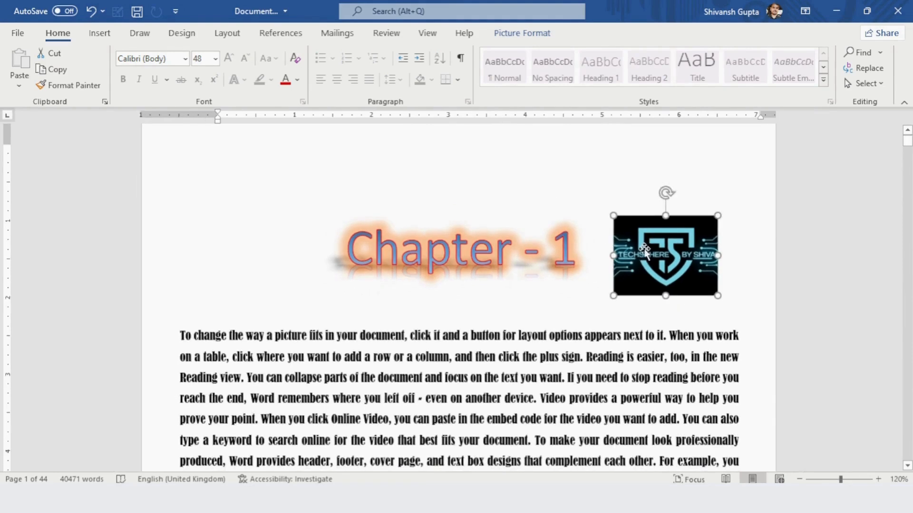
Set the logo picture's sharpness to 12%, brightness to 21% and contrast to -30% in the picture correction options
click(535, 32)
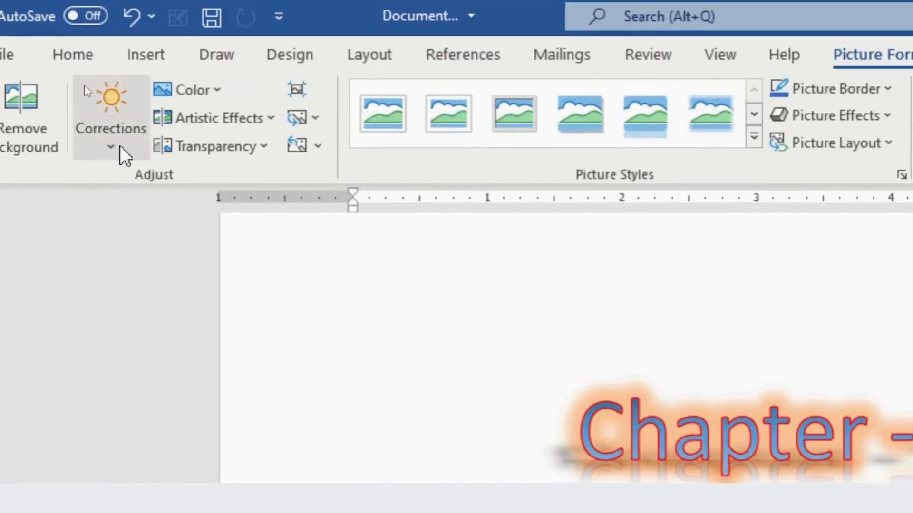
click(118, 93)
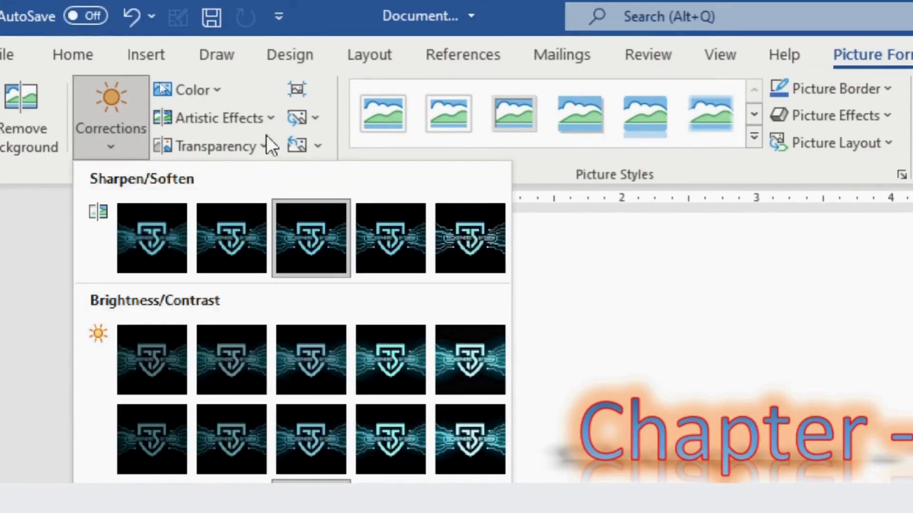
click(346, 149)
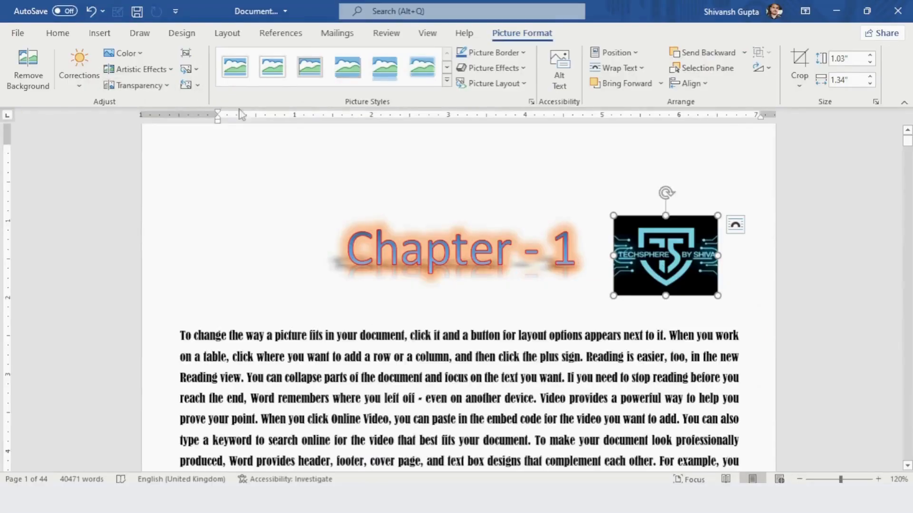
click(96, 79)
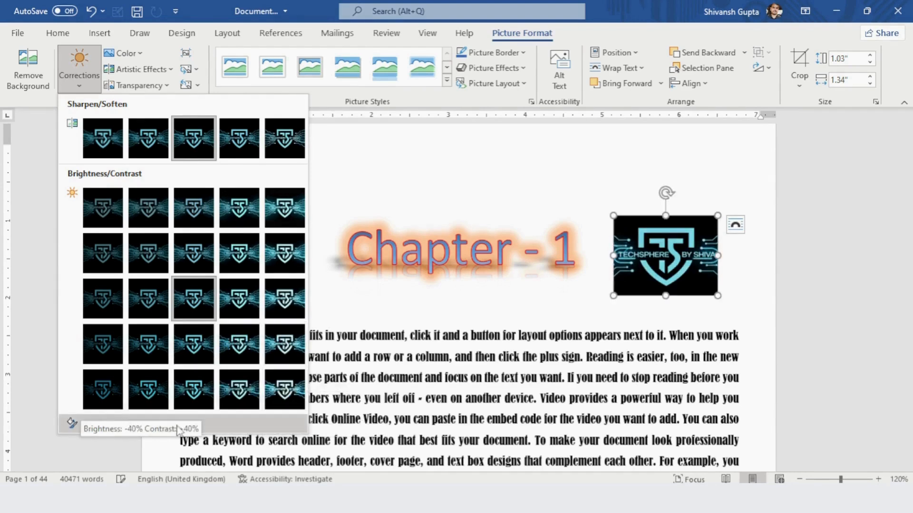
click(205, 428)
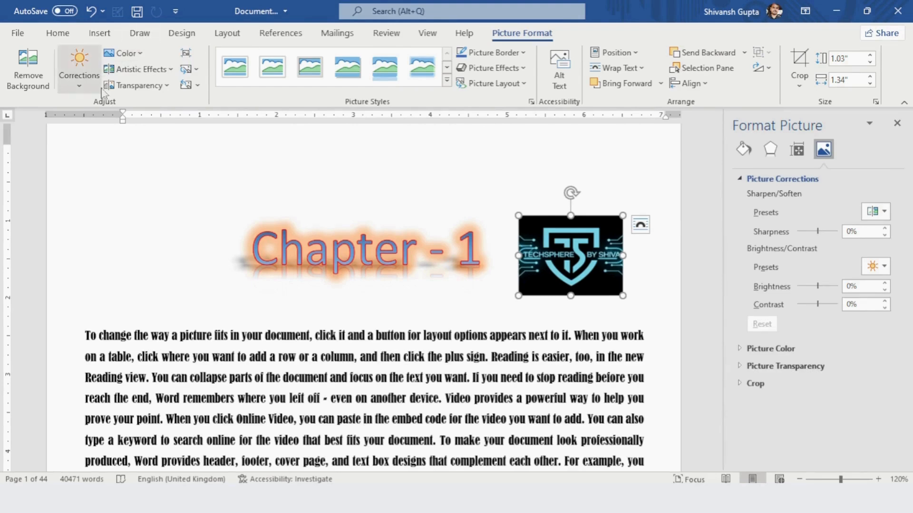
click(746, 180)
click(745, 181)
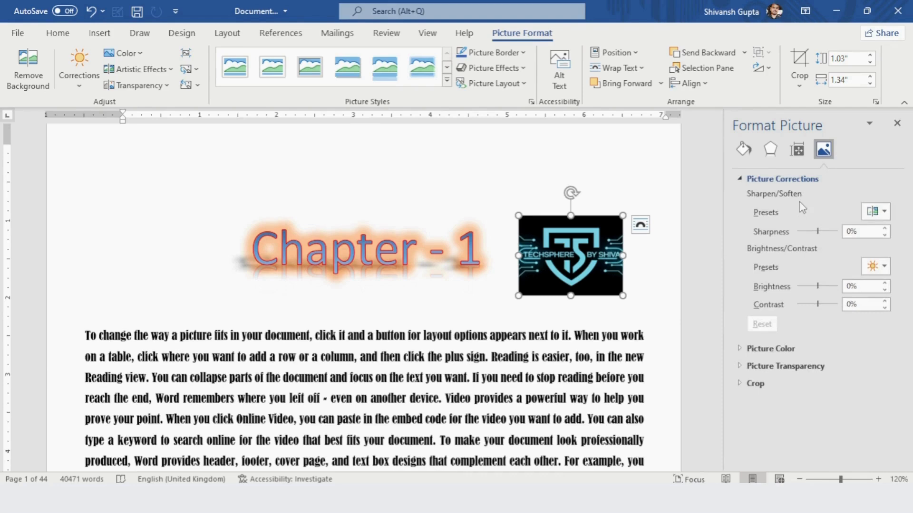
click(818, 231)
drag(821, 231, 822, 232)
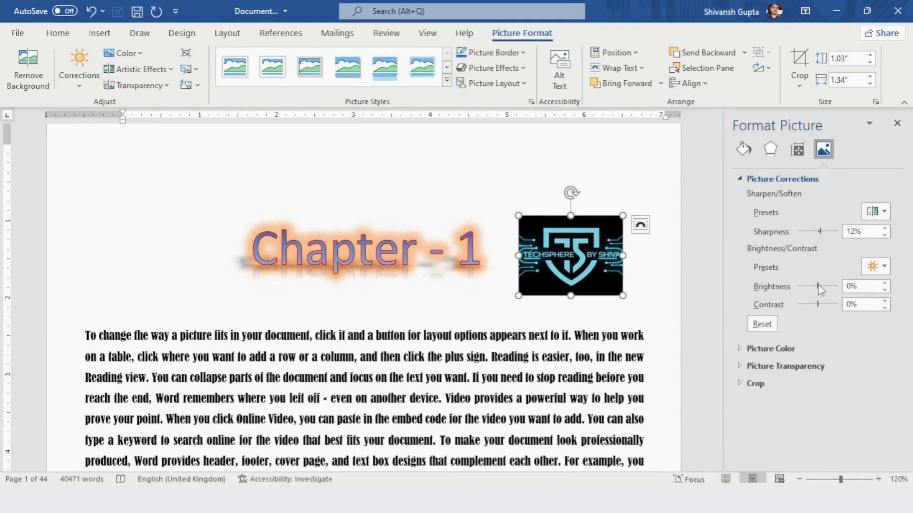
drag(819, 287, 811, 304)
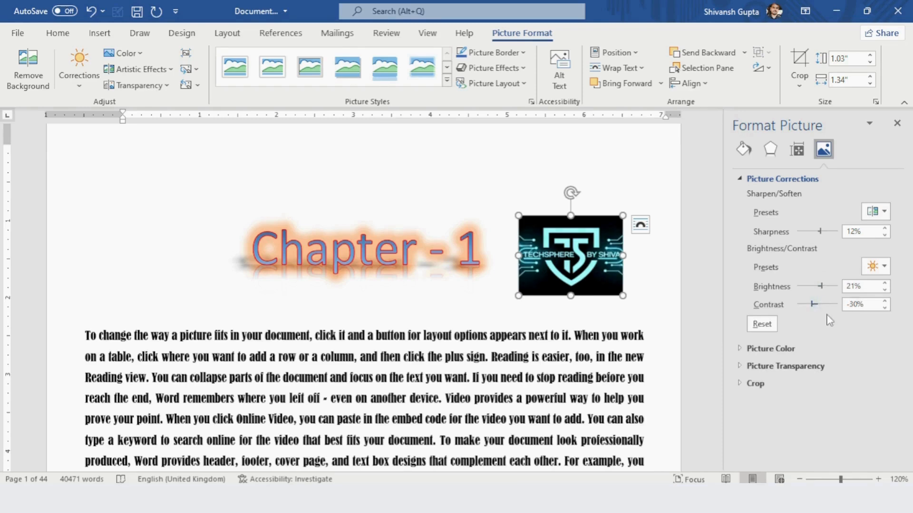
Set the logo picture's color saturation to 199% and its color tone temperature to 6,678
click(756, 350)
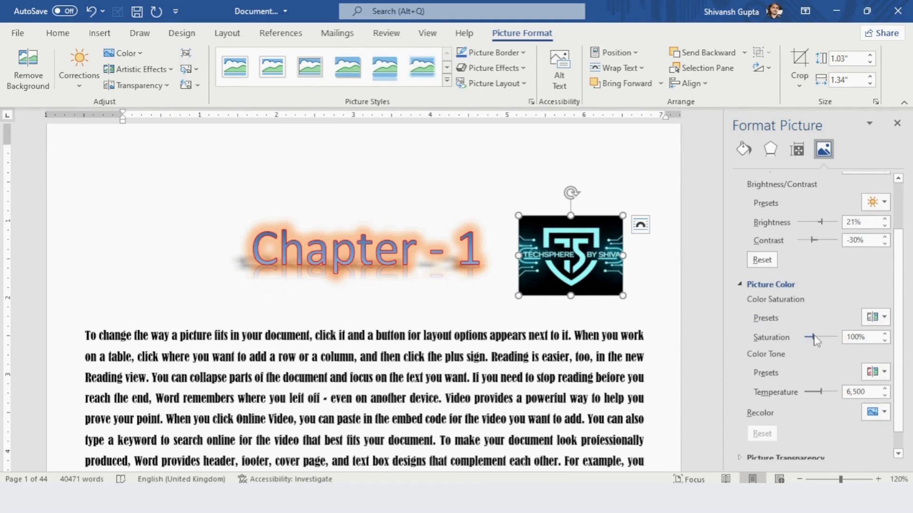
drag(814, 336, 821, 336)
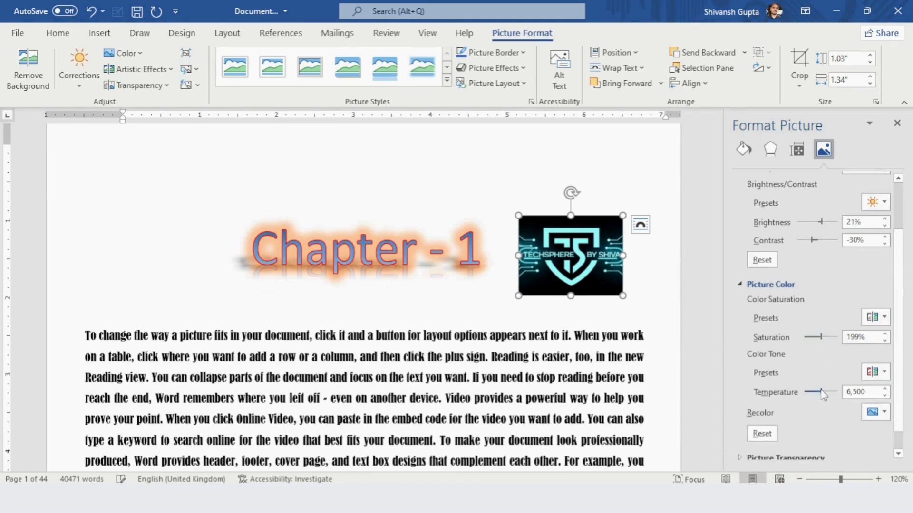
drag(822, 395, 821, 393)
scroll(804, 370, down, 1)
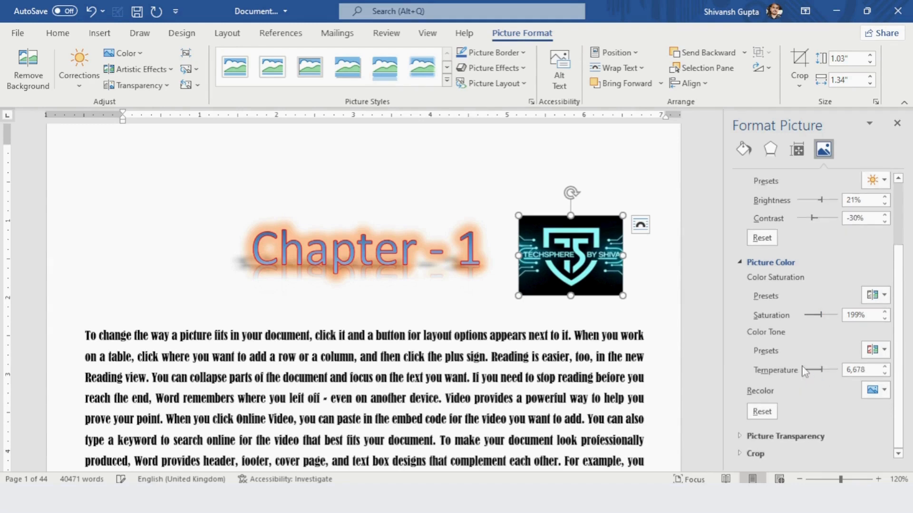
Try out the logo picture's transparency setting and close the picture formatting options
click(761, 436)
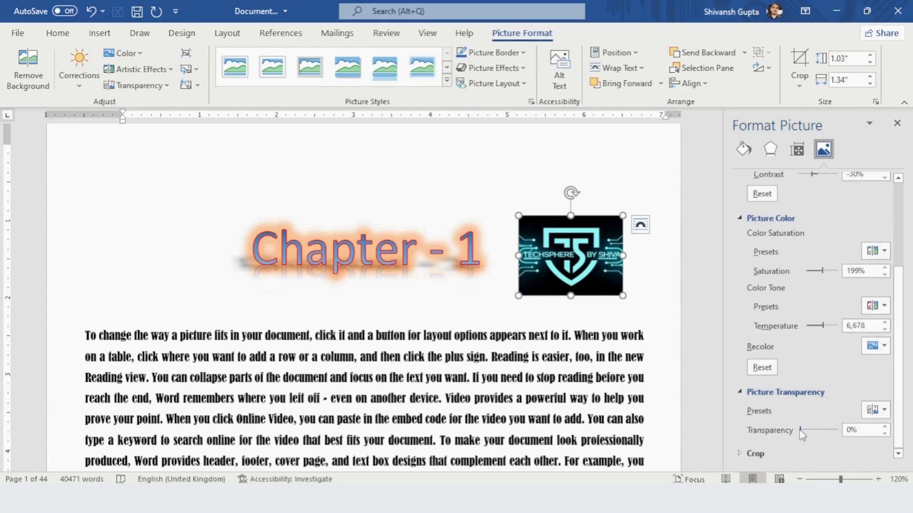
mouse_move(801, 431)
mouse_down()
mouse_move(830, 431)
mouse_move(814, 435)
mouse_move(828, 436)
mouse_move(822, 441)
mouse_move(803, 435)
mouse_up()
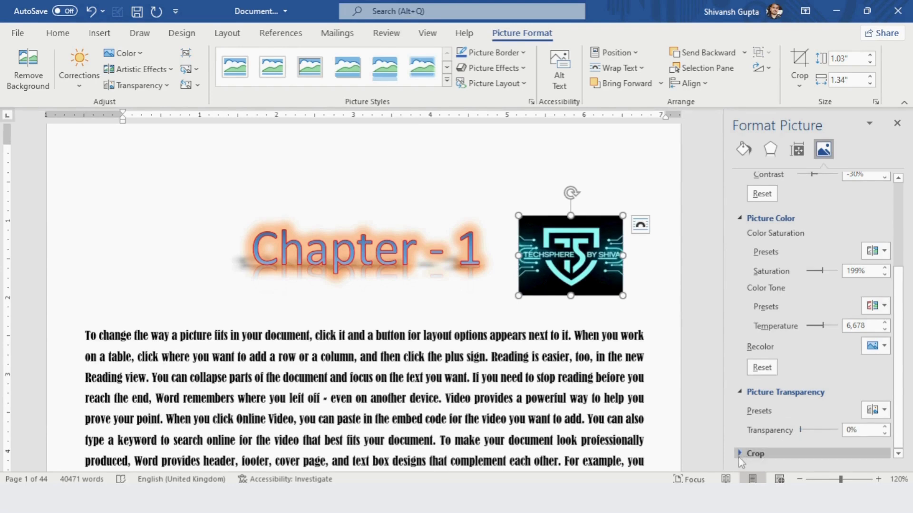
click(897, 123)
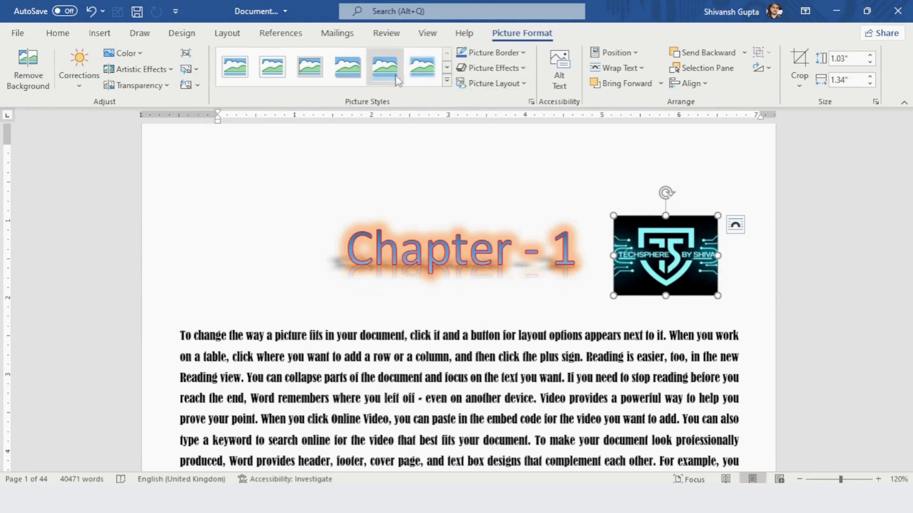
click(447, 82)
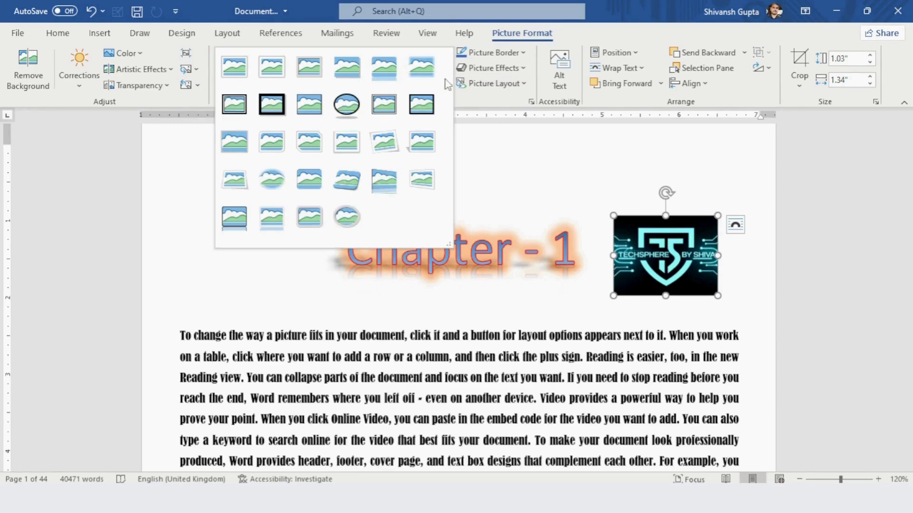
click(463, 106)
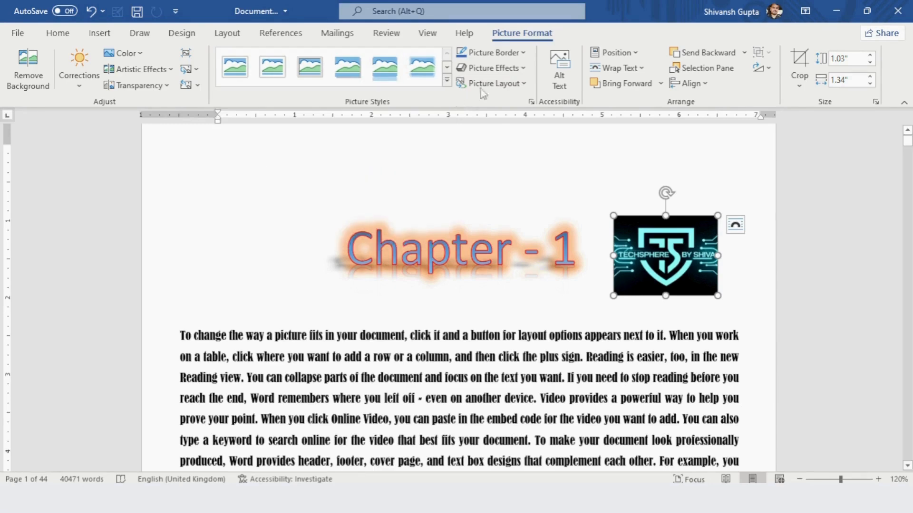
Add a standard red border to the logo picture and inspect it up close
click(510, 53)
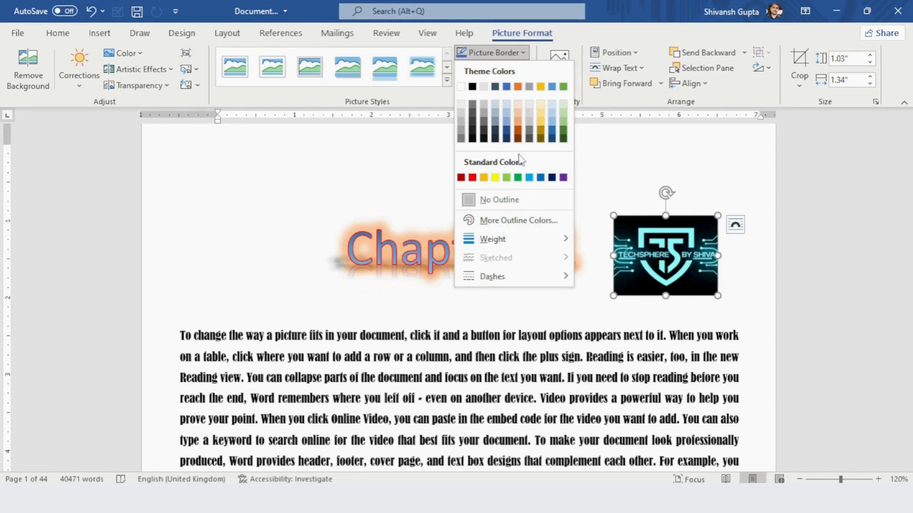
click(472, 177)
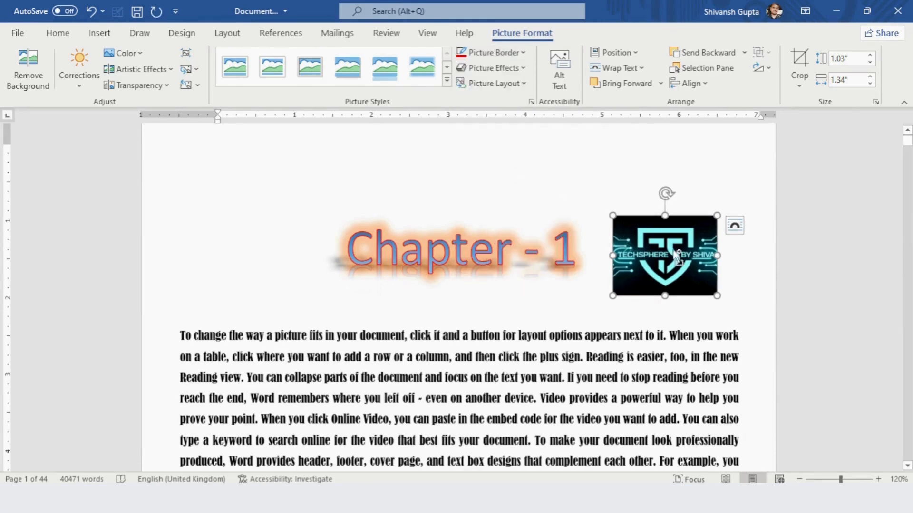
scroll(672, 249, up, 8)
scroll(716, 246, up, 2)
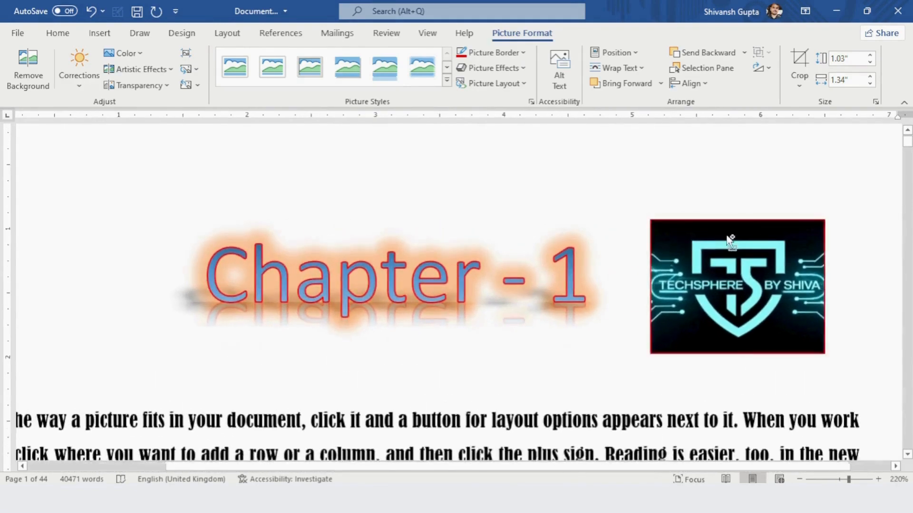
click(729, 245)
drag(650, 467, 699, 467)
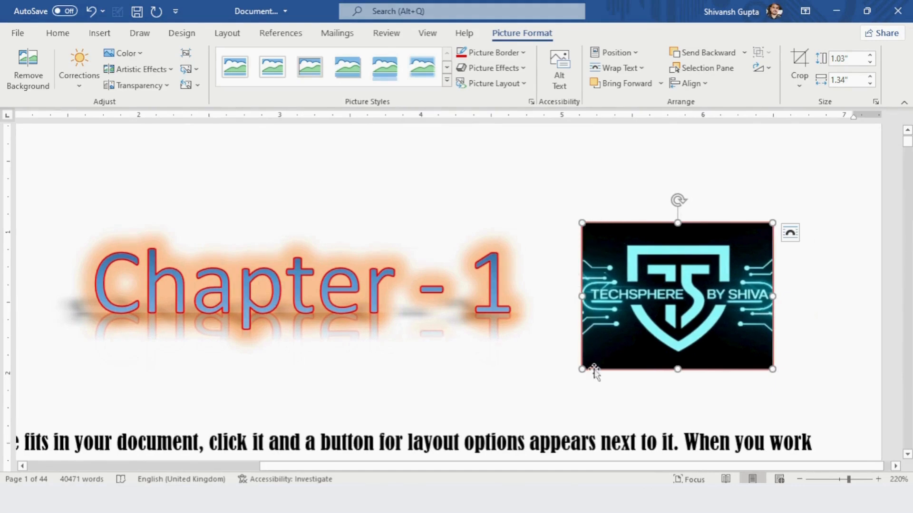
Set the logo picture's border weight to 4½ pt and its line style to long dash dot dot
click(497, 53)
mouse_move(504, 243)
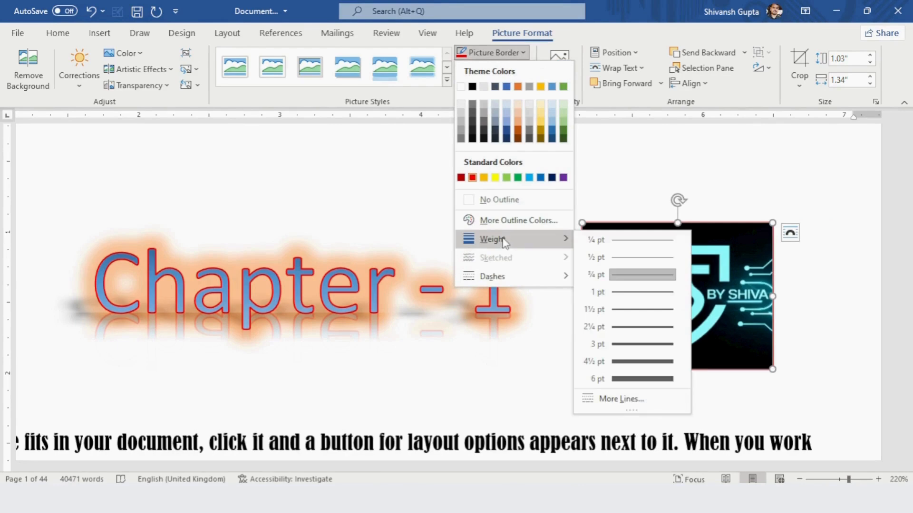
click(624, 363)
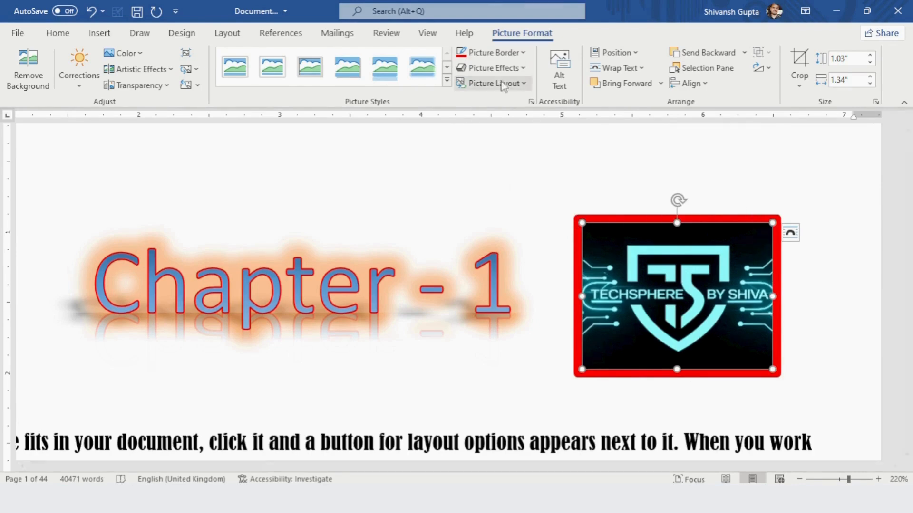
click(515, 57)
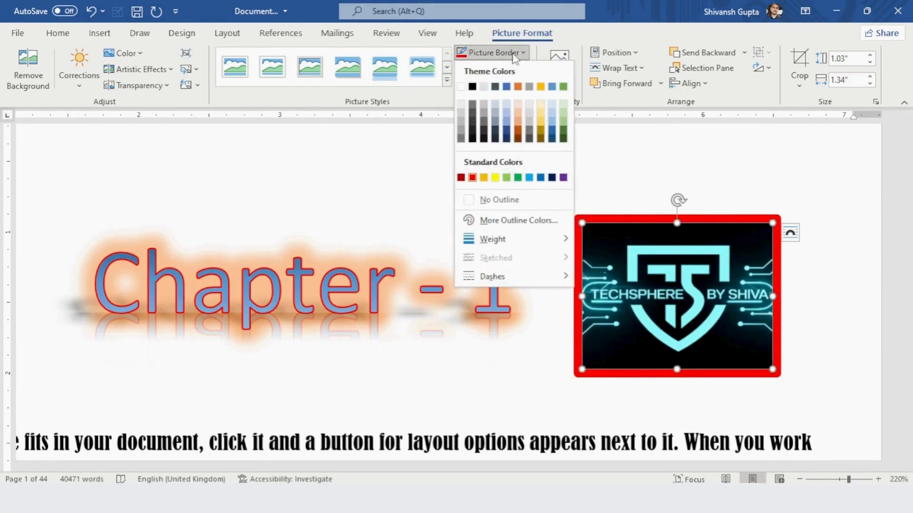
mouse_move(513, 276)
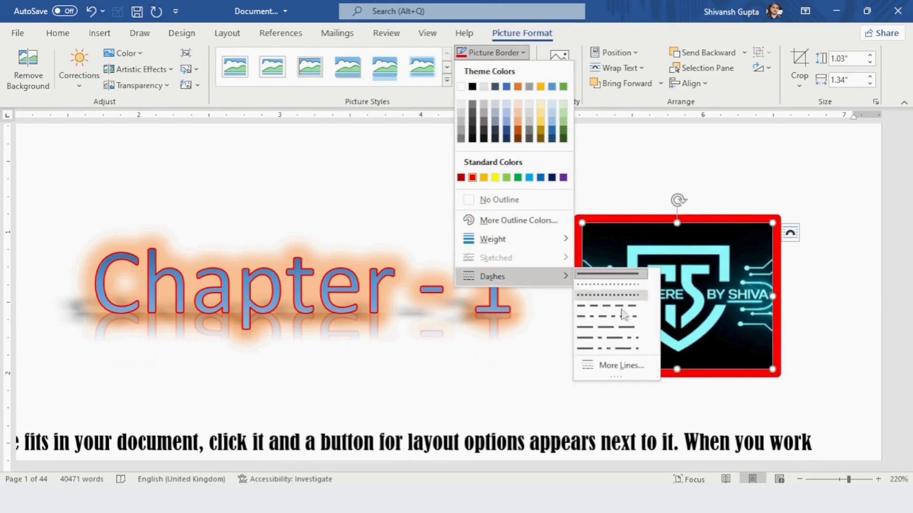
click(623, 348)
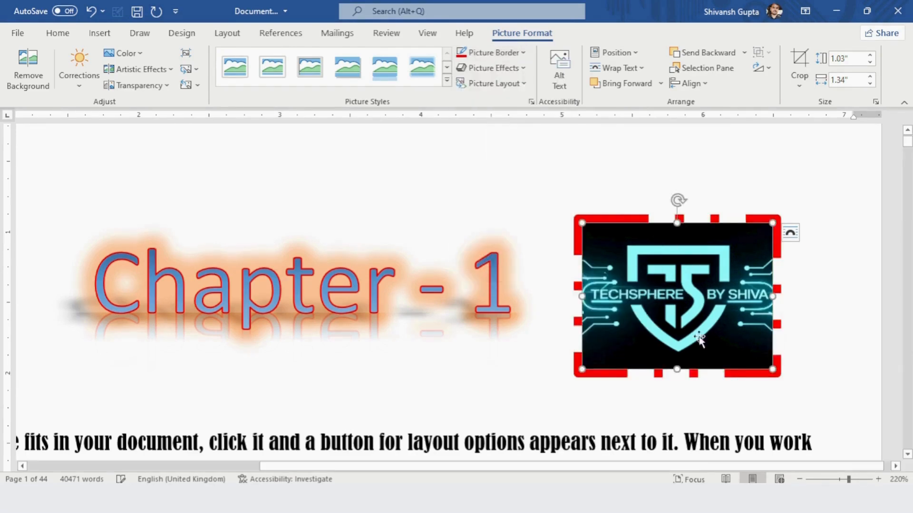
Try yellow and light blue-gray as the logo picture's border color, and remove the border
click(487, 55)
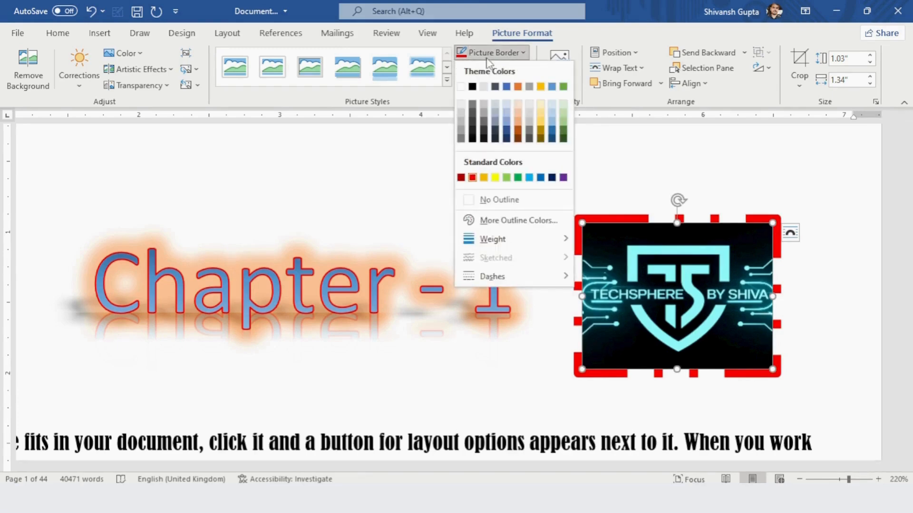
click(495, 178)
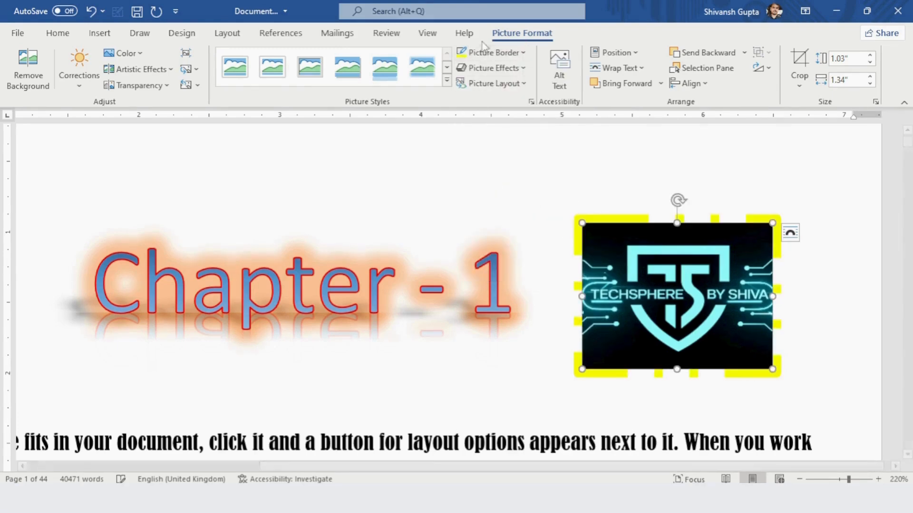
click(490, 53)
click(494, 105)
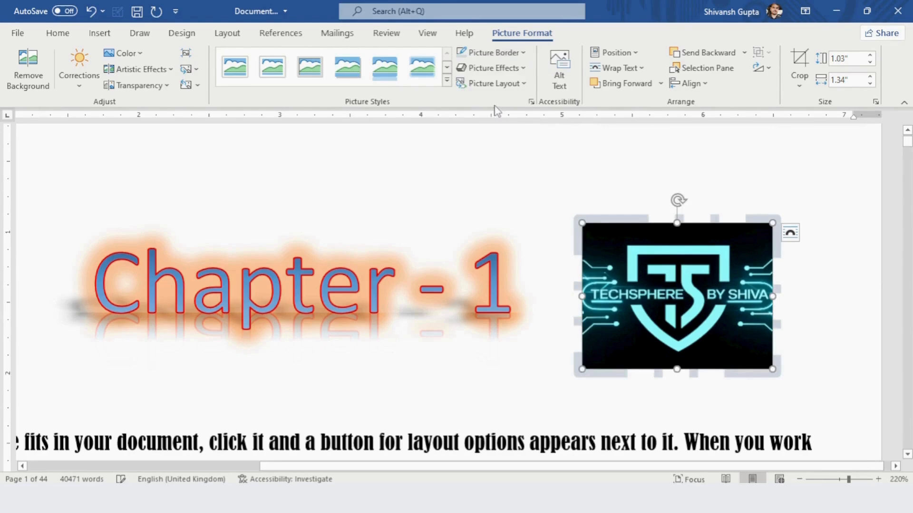
click(509, 56)
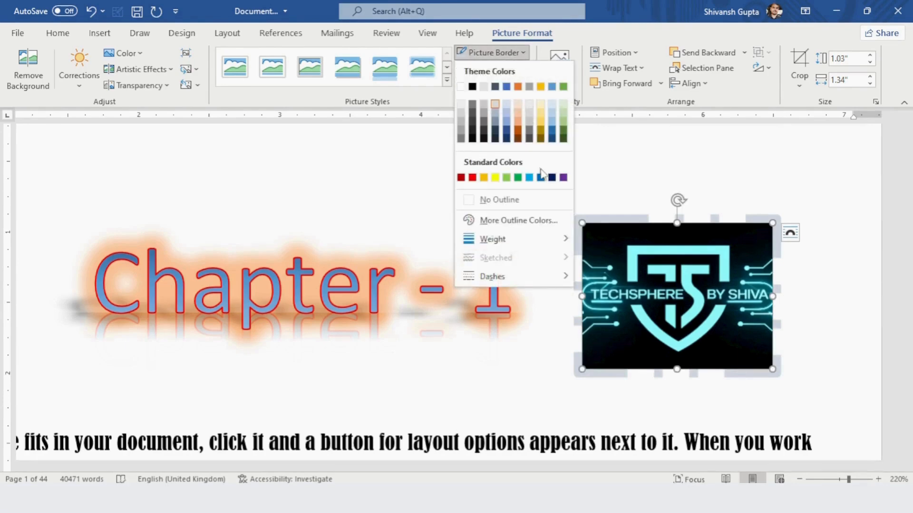
click(539, 178)
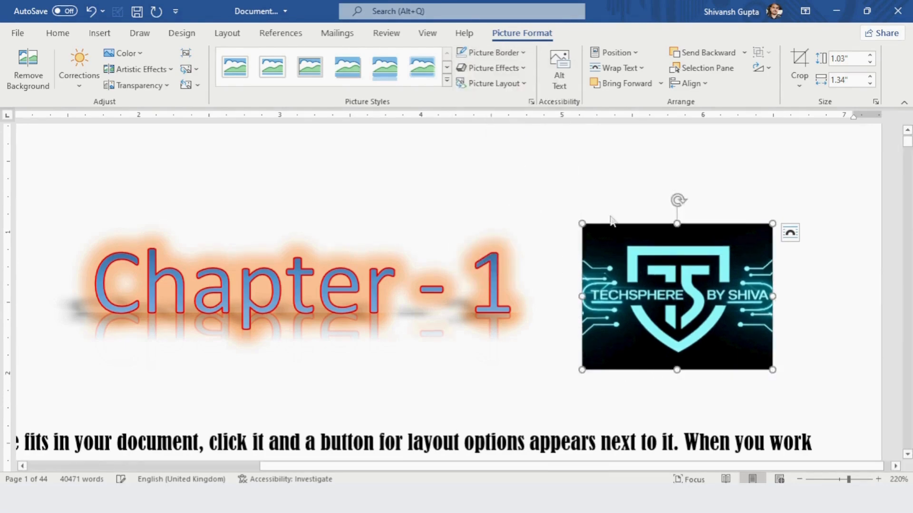
Apply the Preset 12 picture effect to the logo picture
scroll(605, 181, left, 3)
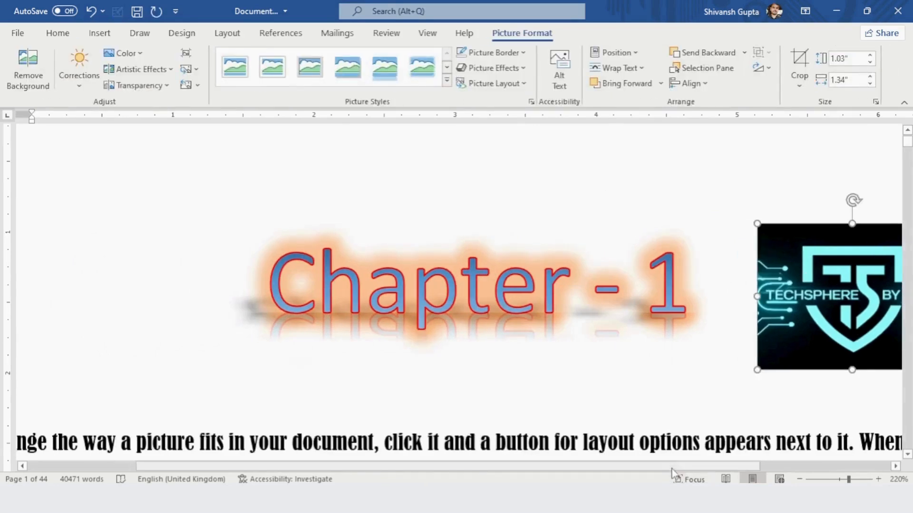
scroll(674, 473, right, 3)
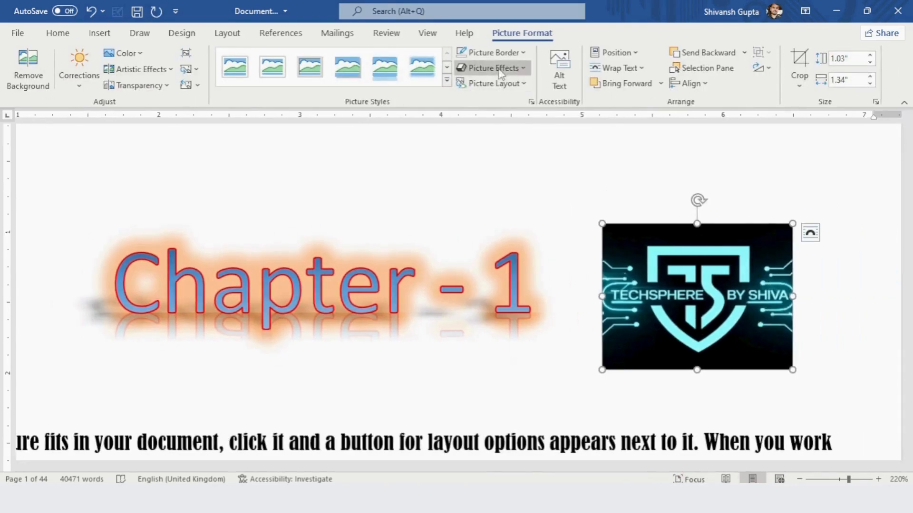
click(500, 74)
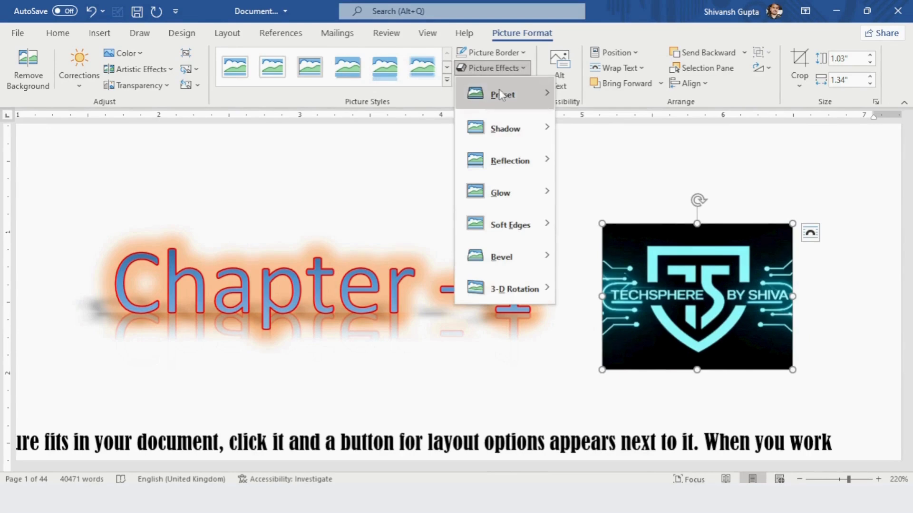
mouse_move(498, 89)
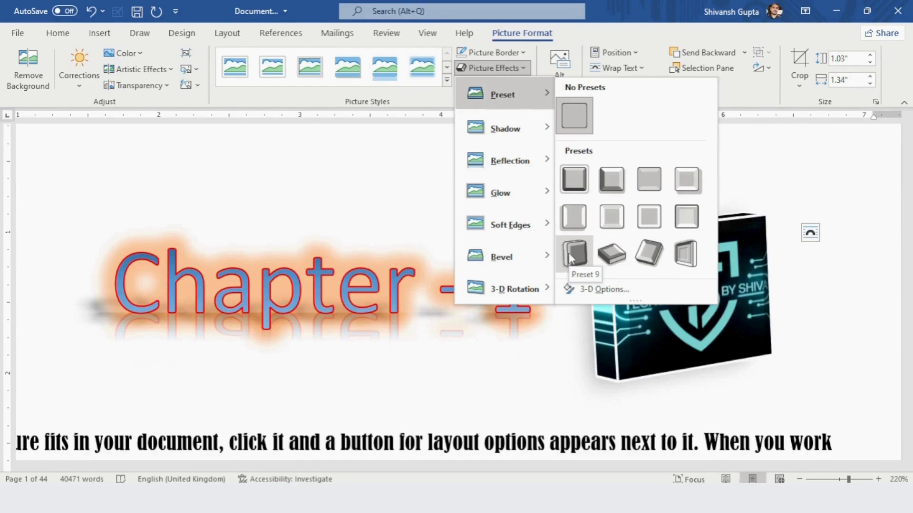
click(685, 254)
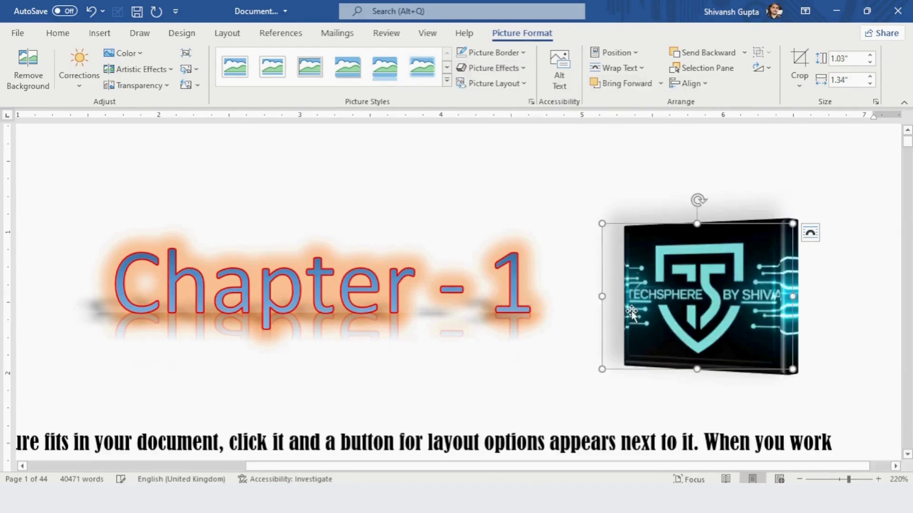
Apply the orange glow variation from the third row to the logo picture
ctrl+scroll(631, 314, down, 5)
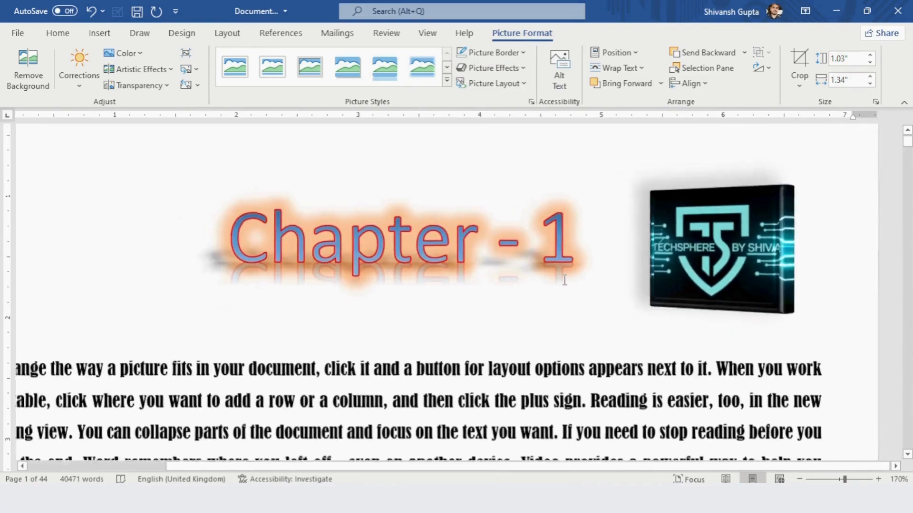
ctrl+scroll(564, 279, down, 3)
click(702, 257)
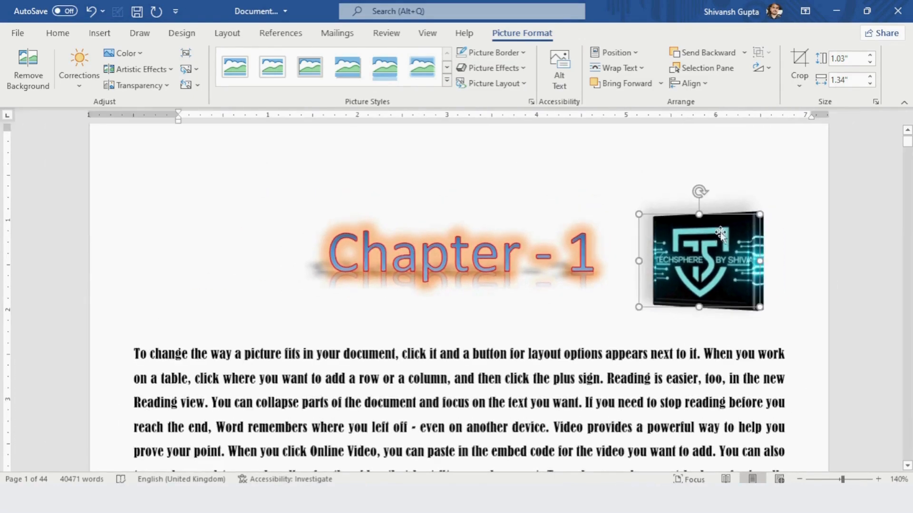
click(558, 230)
click(702, 257)
click(509, 69)
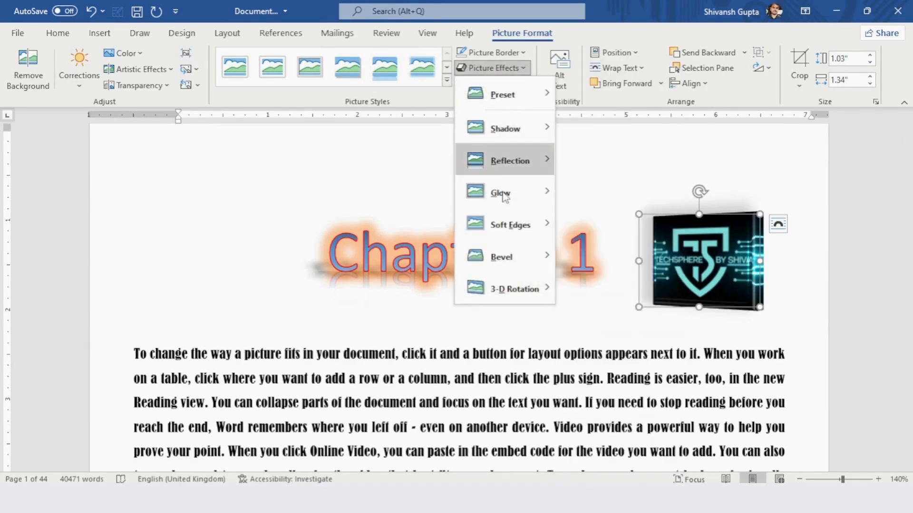
mouse_move(504, 196)
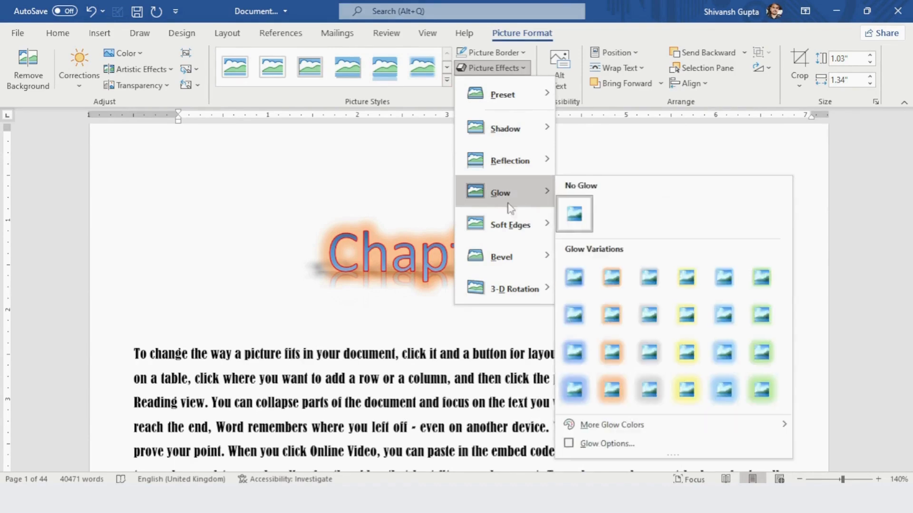
click(611, 355)
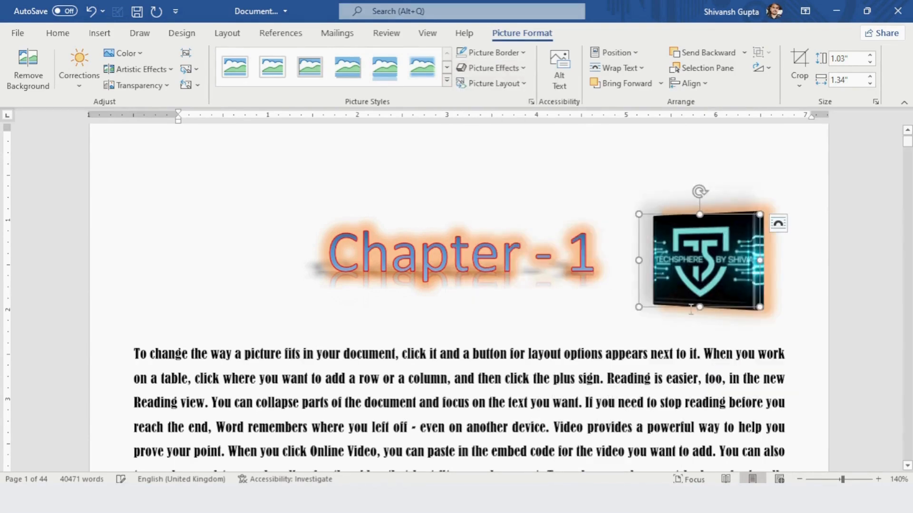
click(606, 187)
Preview the available picture layouts for the logo picture
click(705, 261)
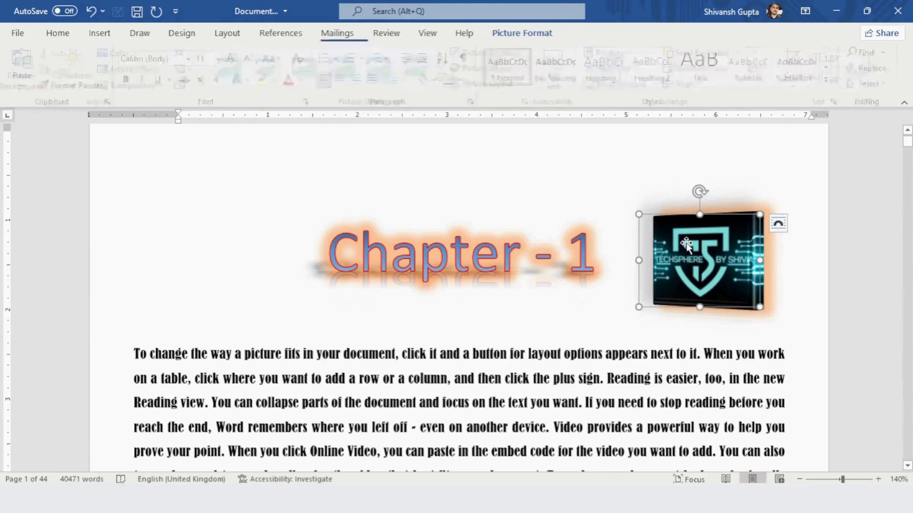
click(492, 86)
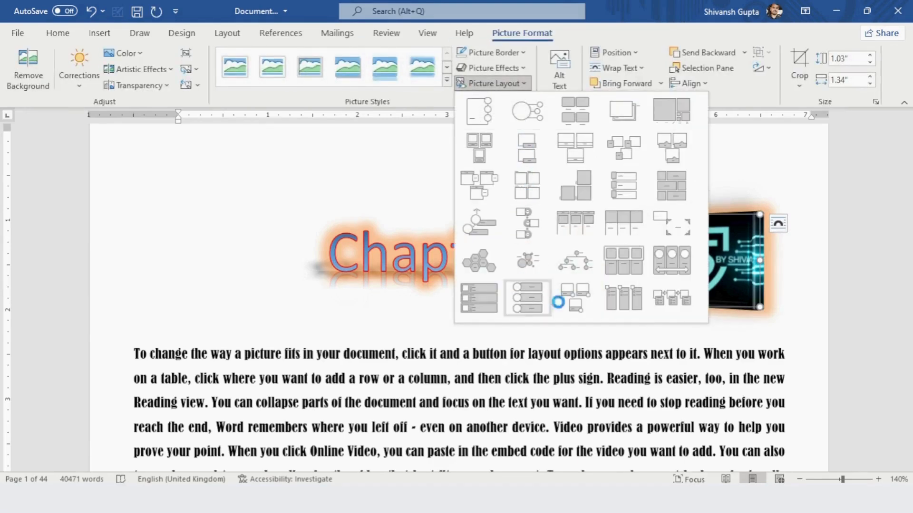
click(576, 300)
click(747, 278)
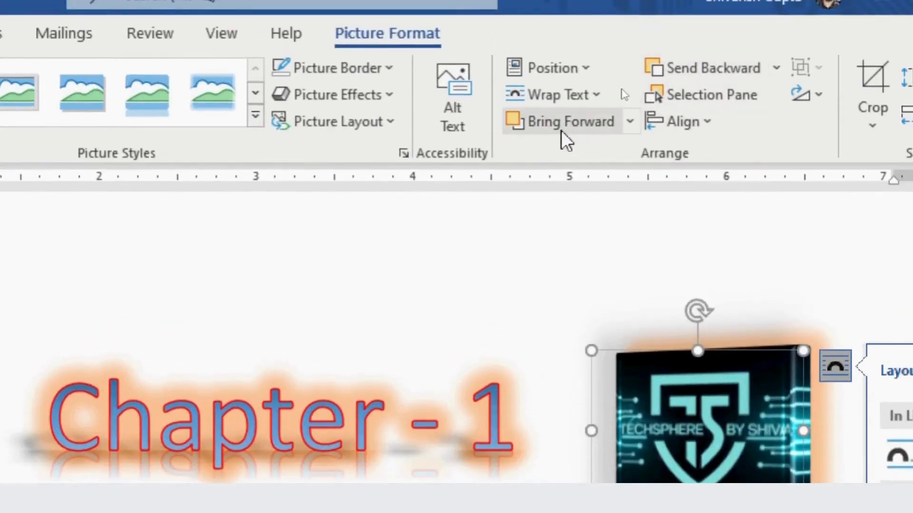
Review the text wrapping and layout options available for the logo picture
click(595, 93)
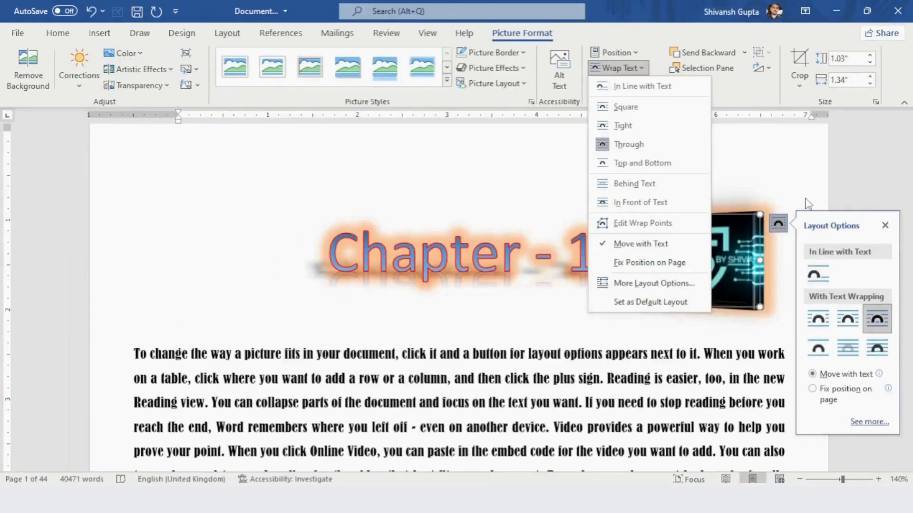
key(Escape)
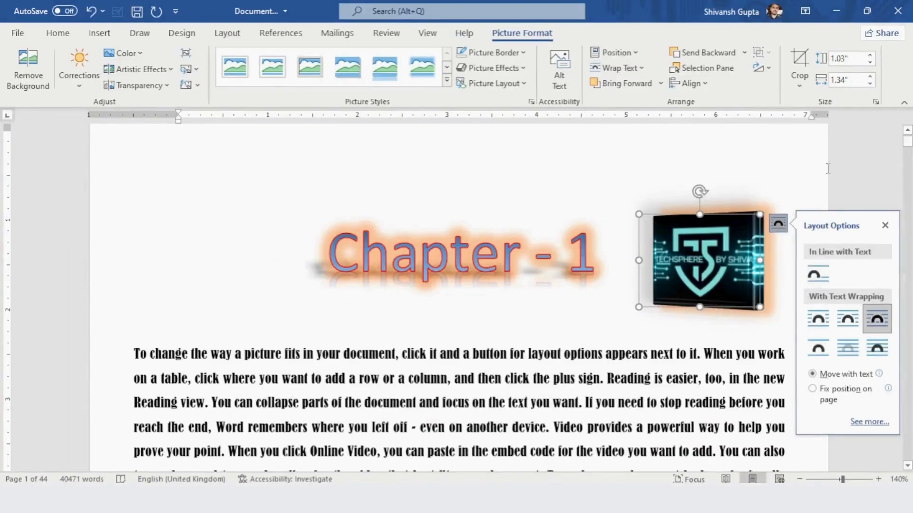
click(779, 223)
click(781, 226)
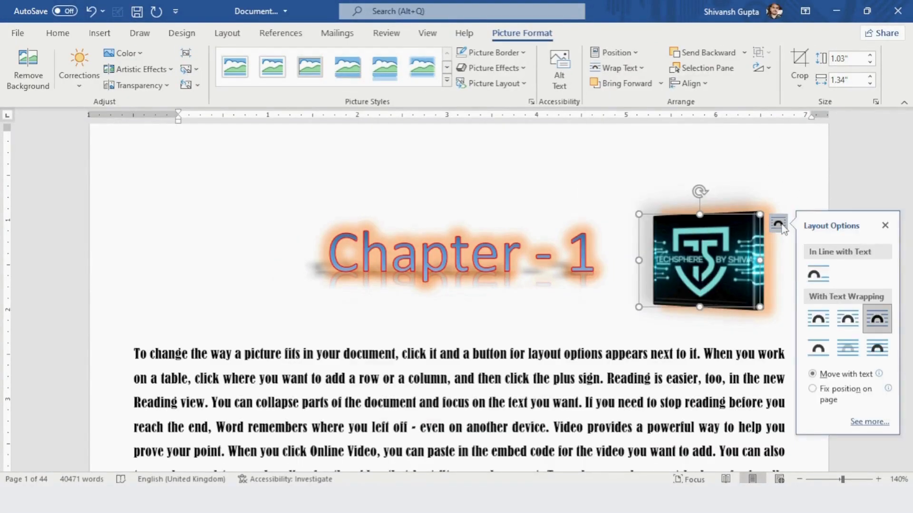
click(884, 226)
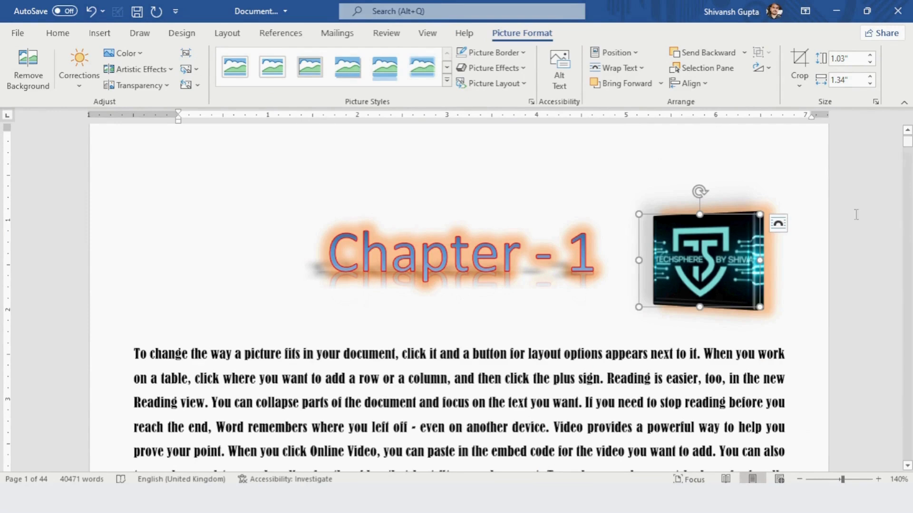
click(617, 68)
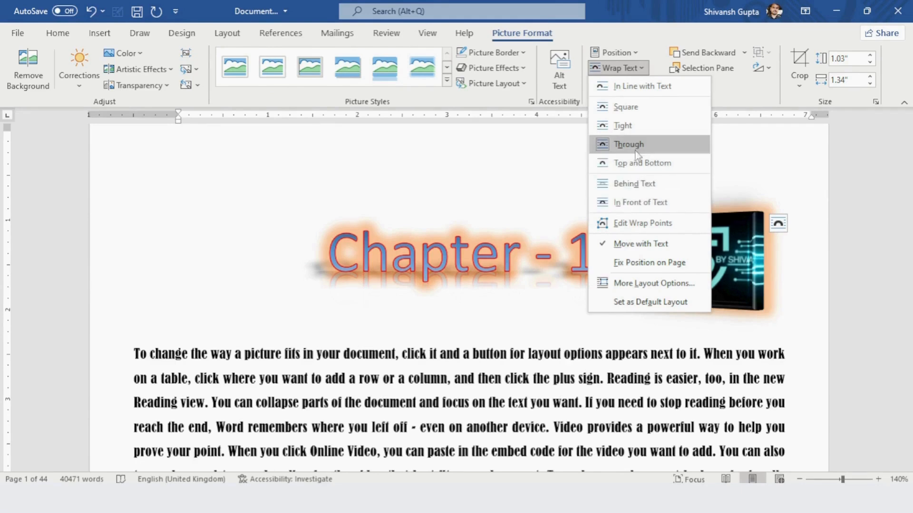
click(791, 147)
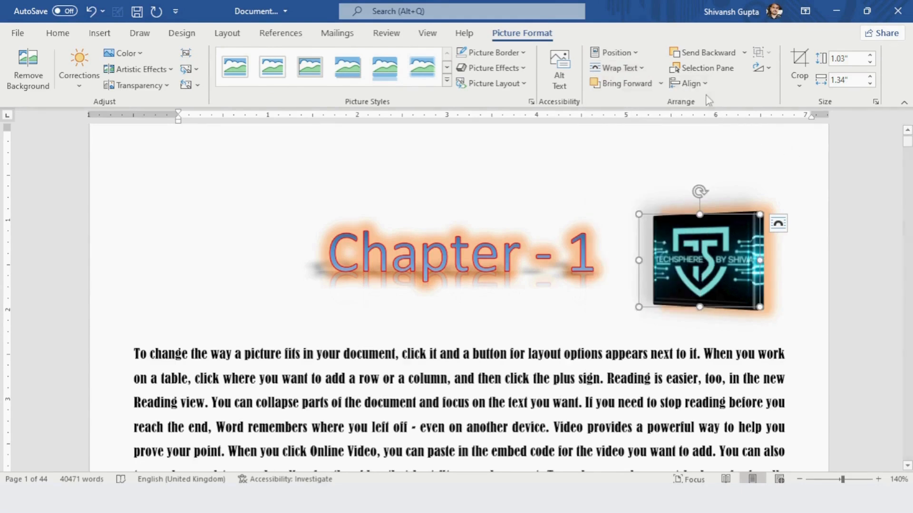
Show the Selection pane and insert the YouTube Profile Picture image from the Banner folder
click(689, 71)
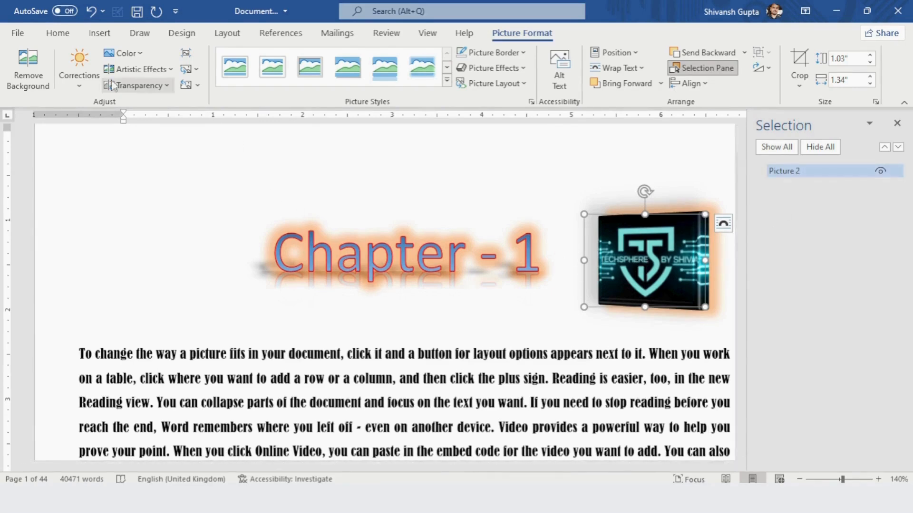
click(105, 35)
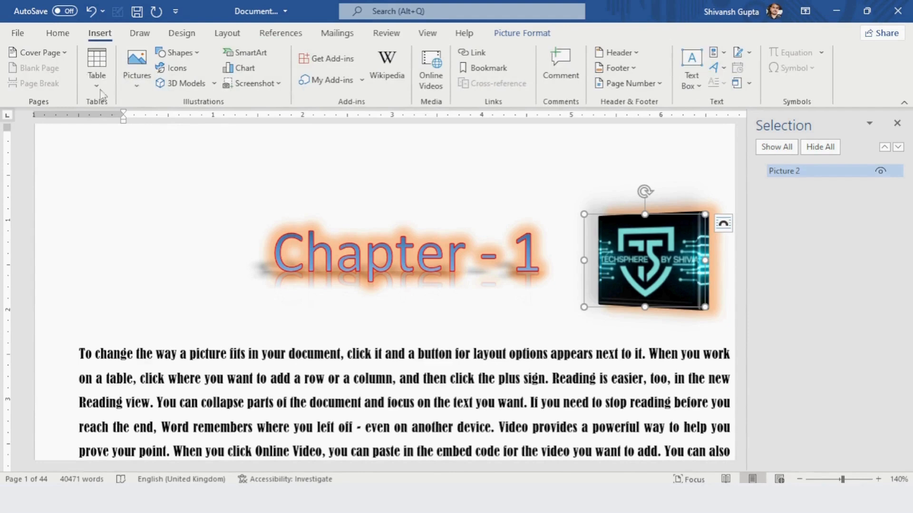
click(137, 71)
click(159, 129)
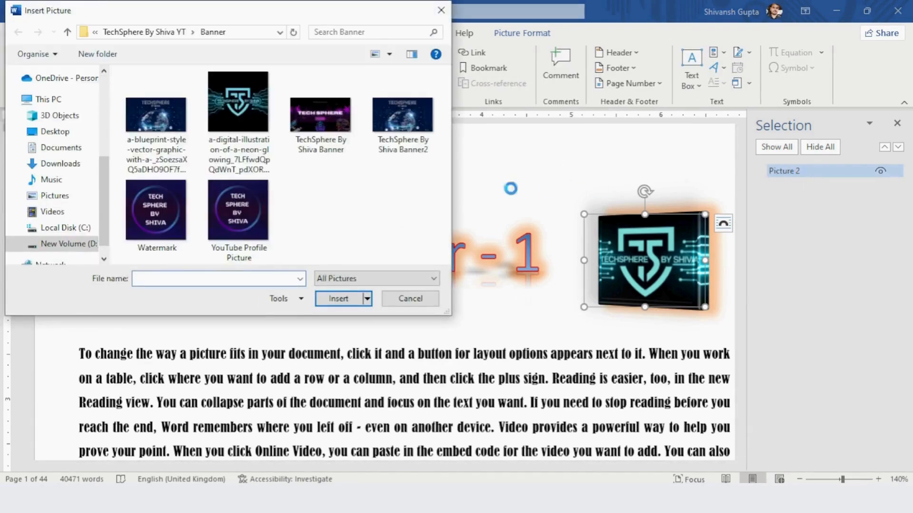
double_click(238, 209)
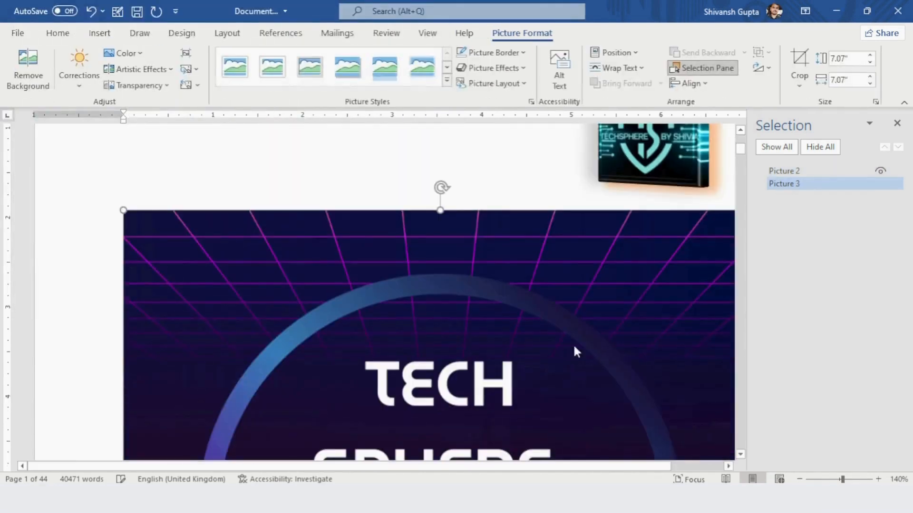
Shrink the newly inserted profile picture to about 1.56" by 1.56"
ctrl+scroll(573, 345, down, 9)
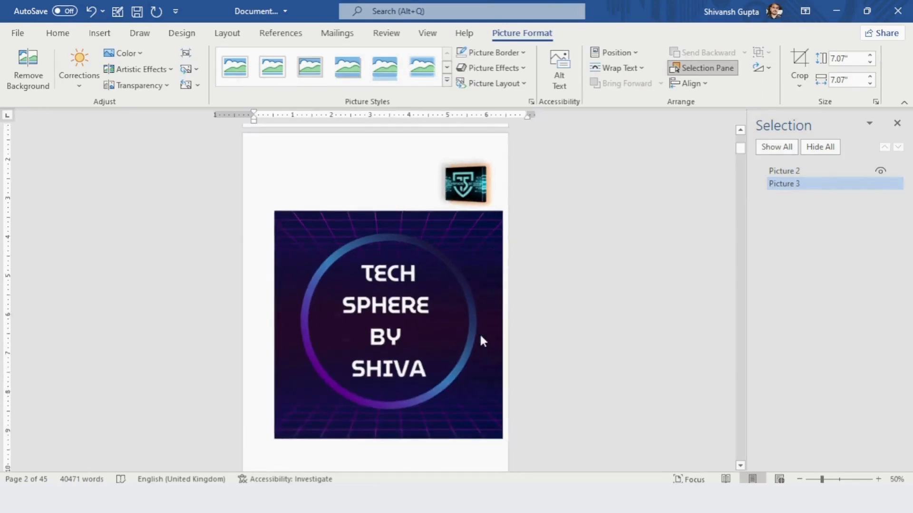
drag(501, 434, 335, 262)
scroll(324, 242, down, 2)
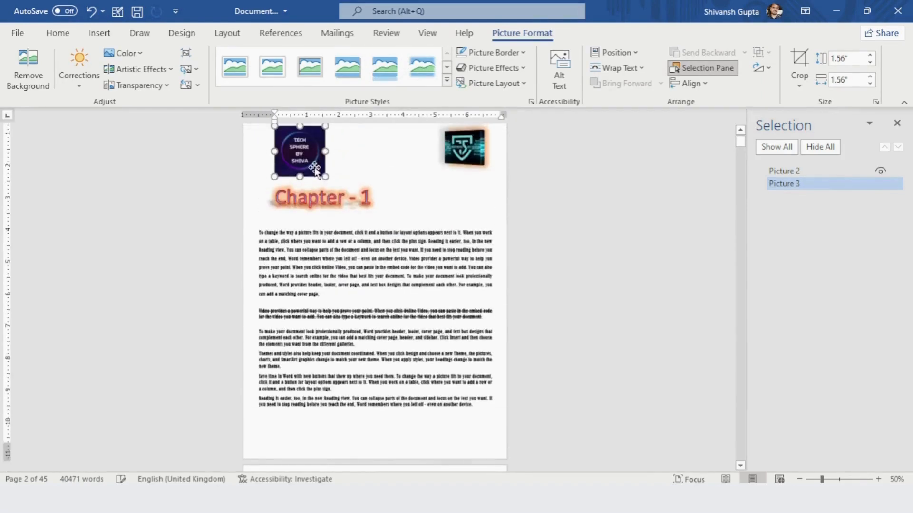
scroll(314, 168, up, 2)
Set the profile picture's wrapping to Through and place it, at about 0.96" square, over the lower part of the logo picture
click(342, 180)
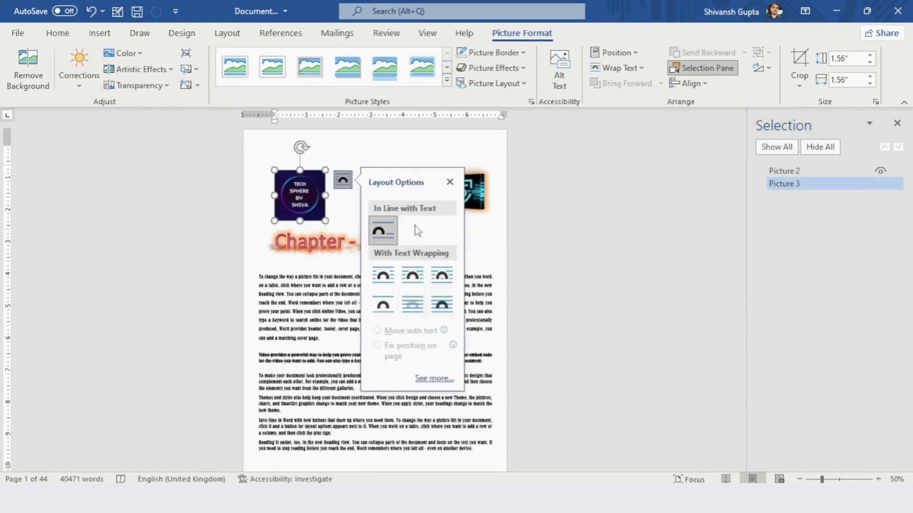
click(441, 275)
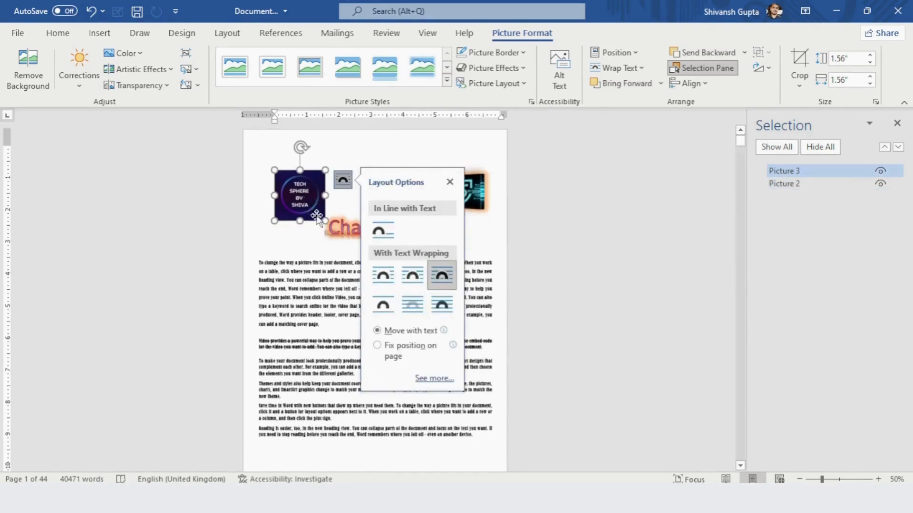
drag(318, 217, 471, 217)
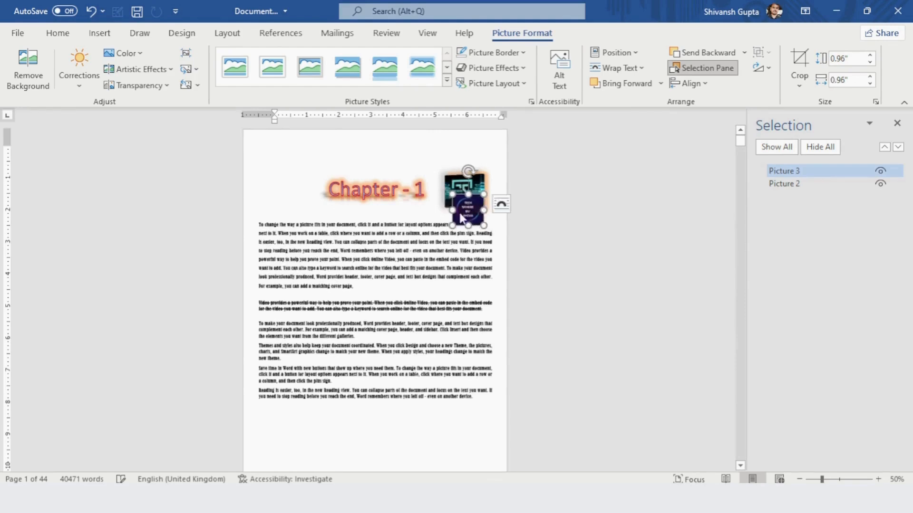
Hide the overlapping profile picture, Picture 3, and show it again
scroll(460, 213, up, 6)
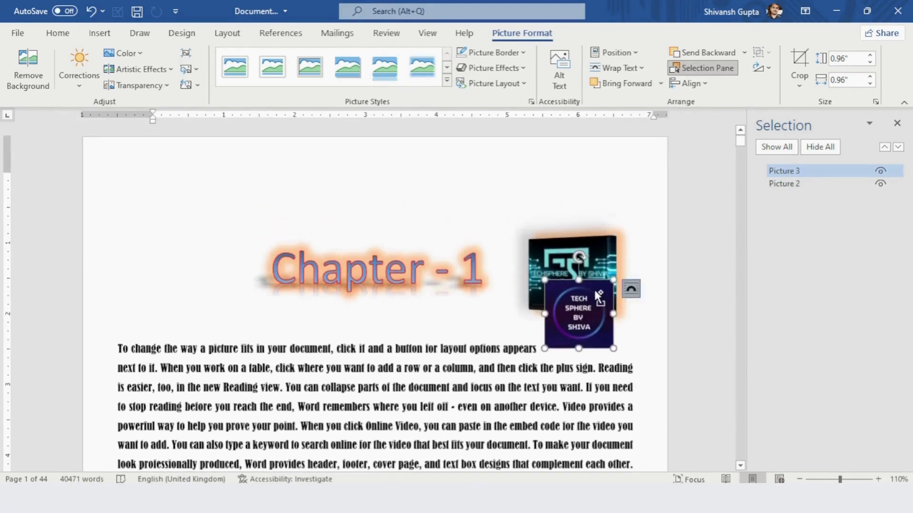
click(579, 244)
click(595, 333)
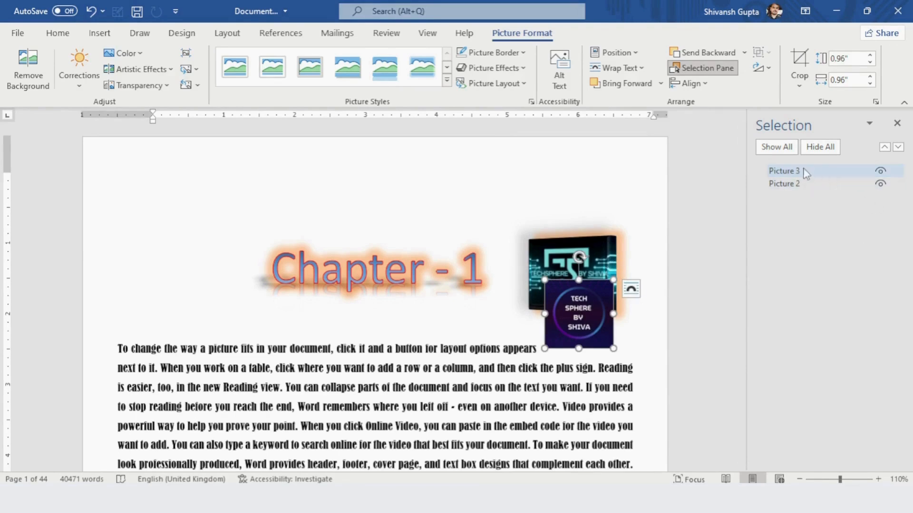
click(789, 172)
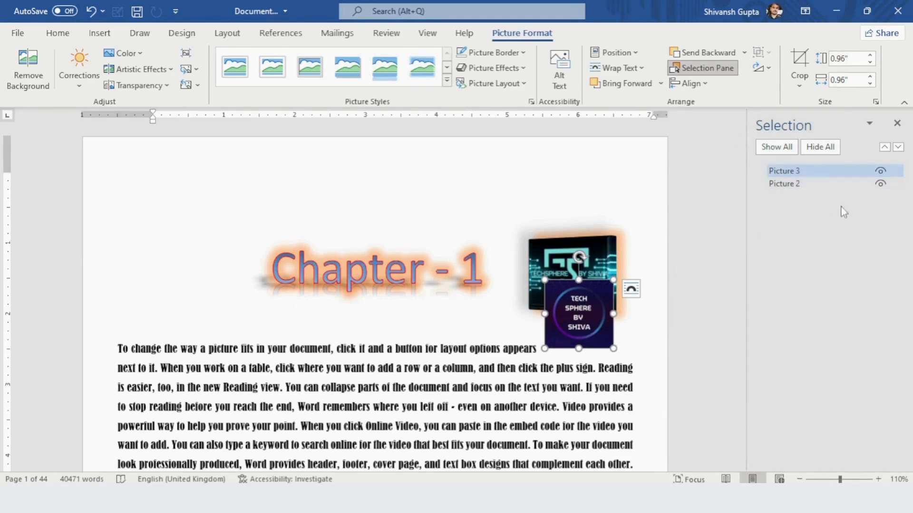
click(880, 172)
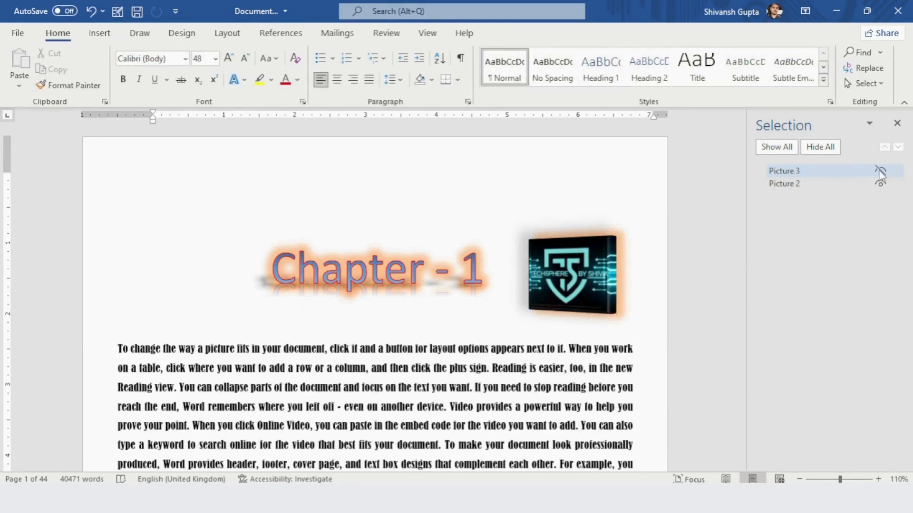
click(880, 171)
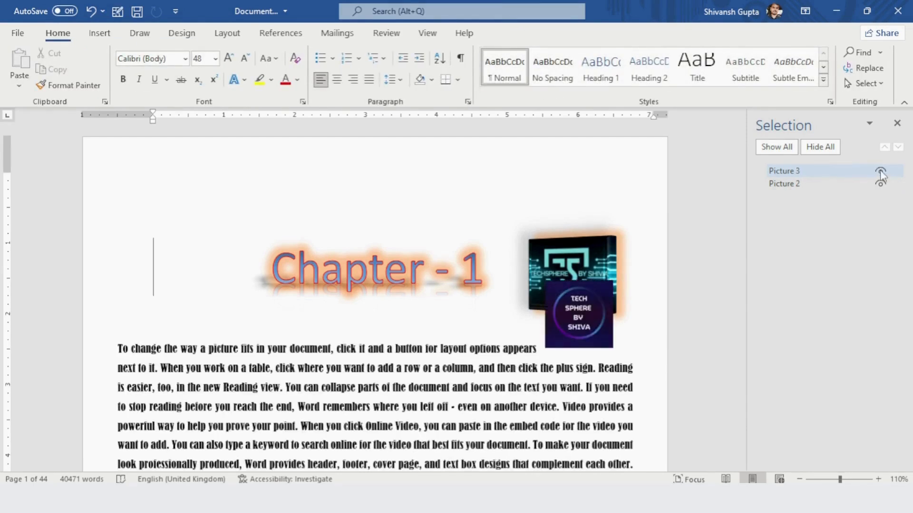
Select Picture 2 and Picture 3 in turn to check which picture each entry refers to
click(787, 185)
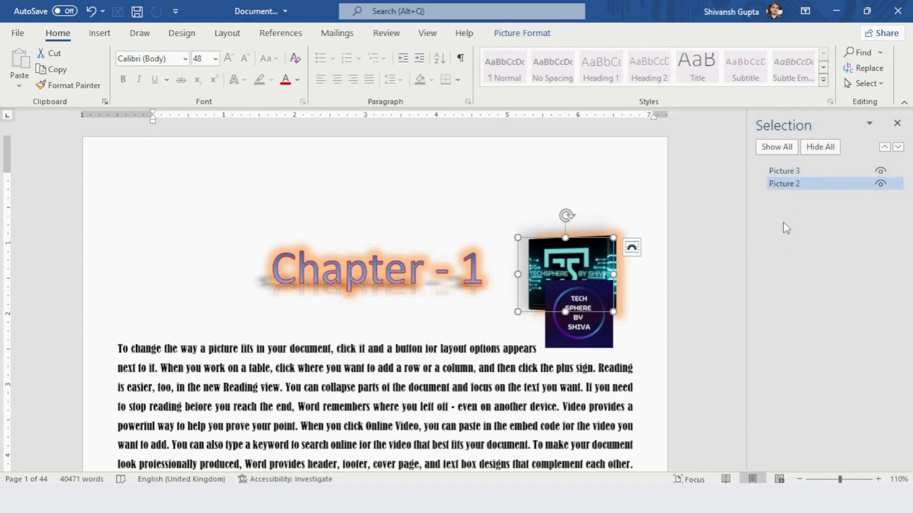
ctrl+click(799, 174)
click(800, 184)
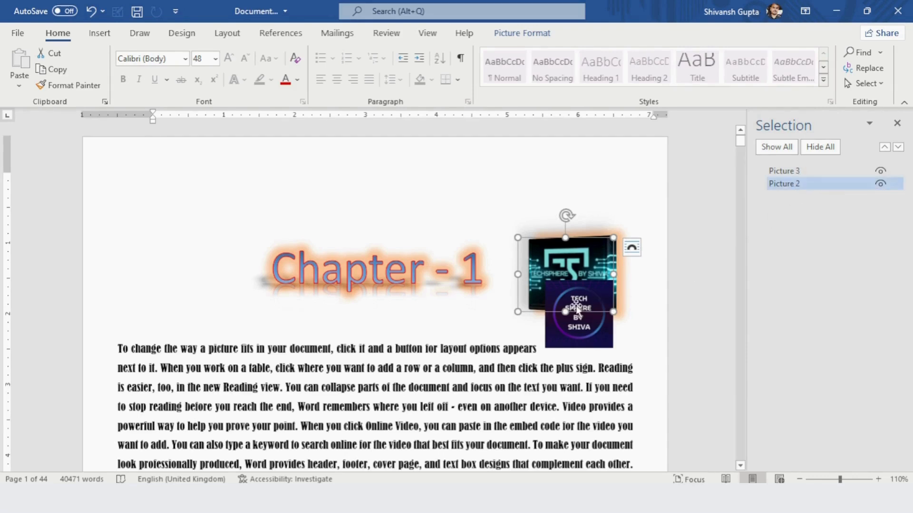
click(569, 333)
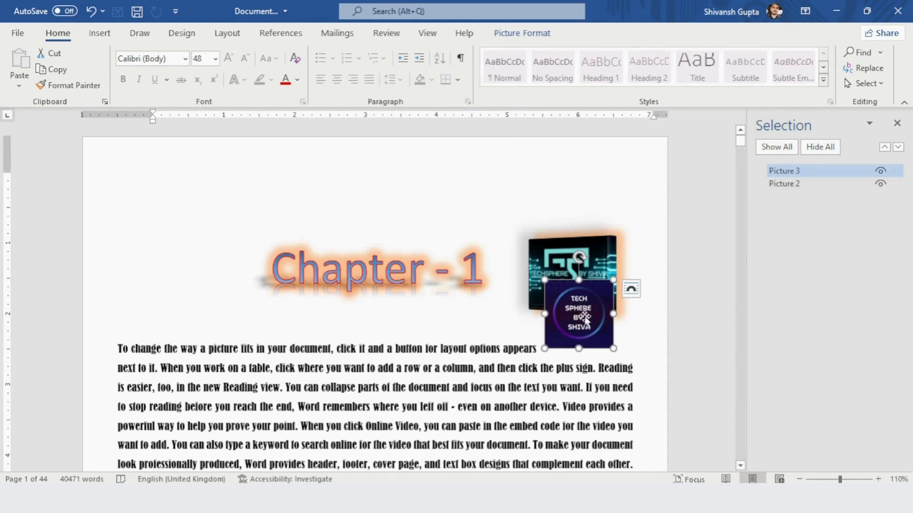
Open the name of Picture 3 for editing in the Selection pane
scroll(587, 325, up, 3)
scroll(587, 325, up, 6)
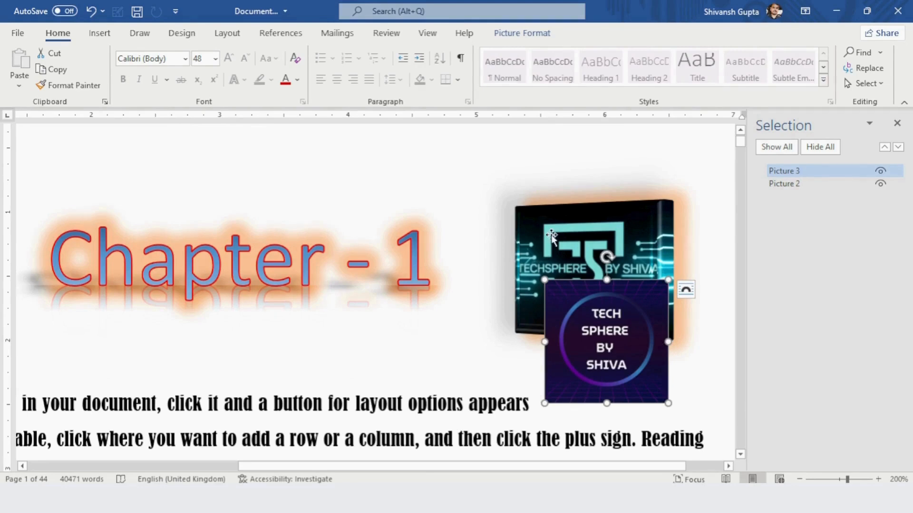
click(798, 171)
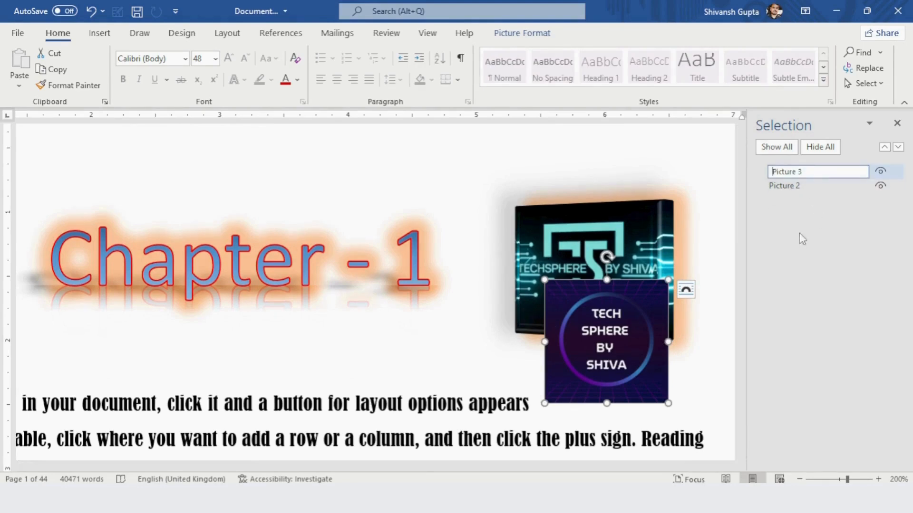
Select Picture 2 and Picture 3 together in the object list, and reselect only Picture 3
ctrl+click(801, 185)
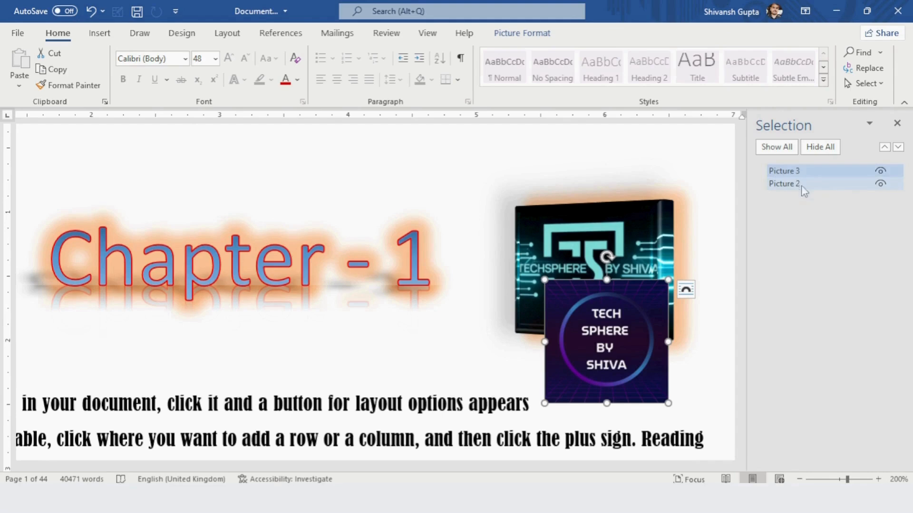
click(801, 168)
click(854, 183)
ctrl+click(849, 169)
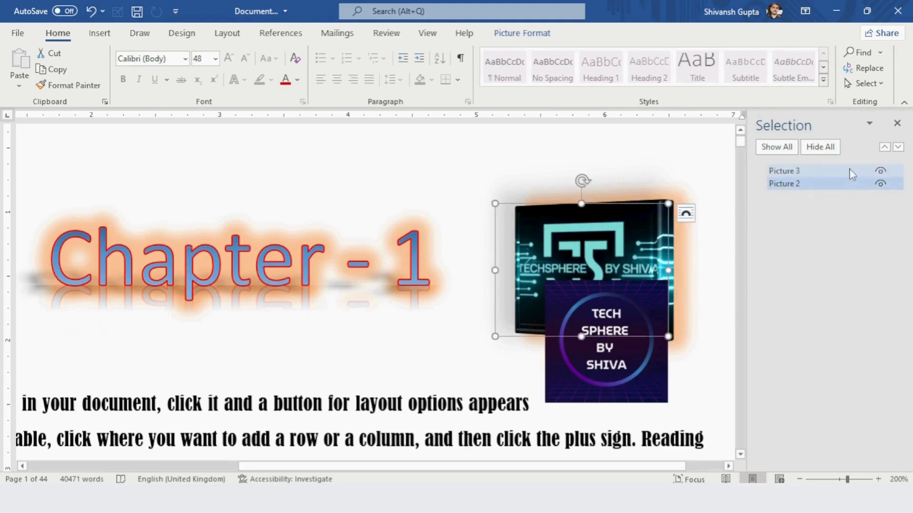
click(846, 170)
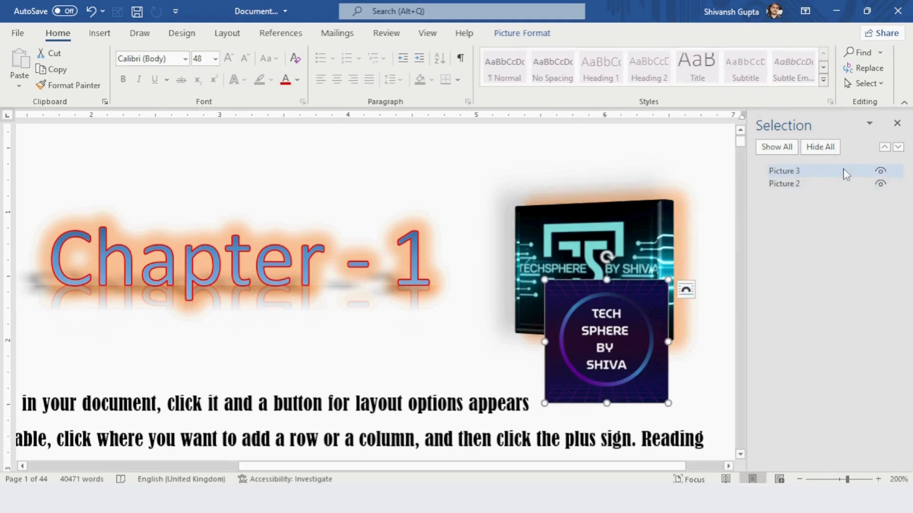
Send Picture 3 behind Picture 2 and bring it back to the front, twice
drag(844, 173, 843, 192)
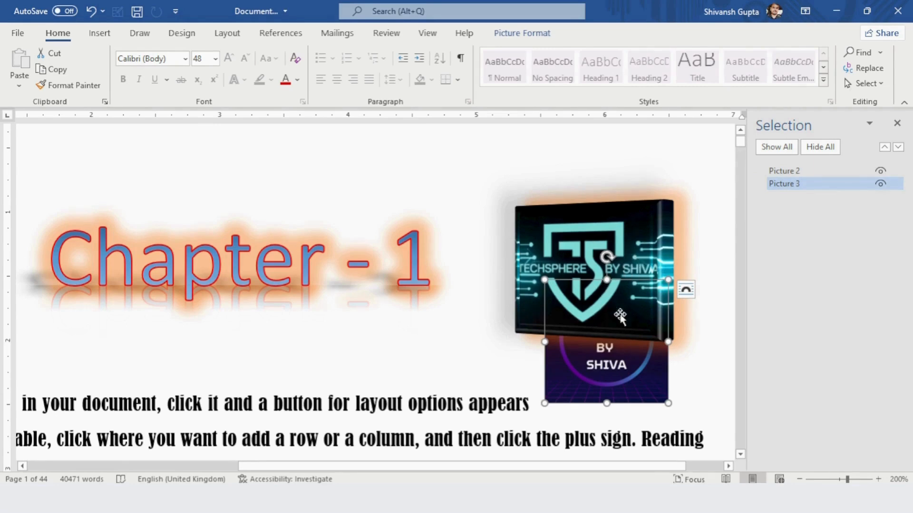
drag(808, 187, 809, 166)
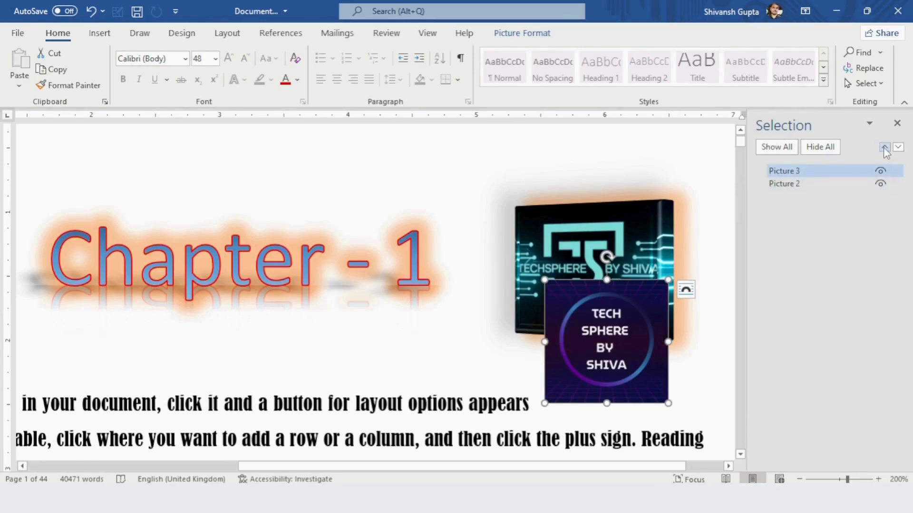
click(898, 148)
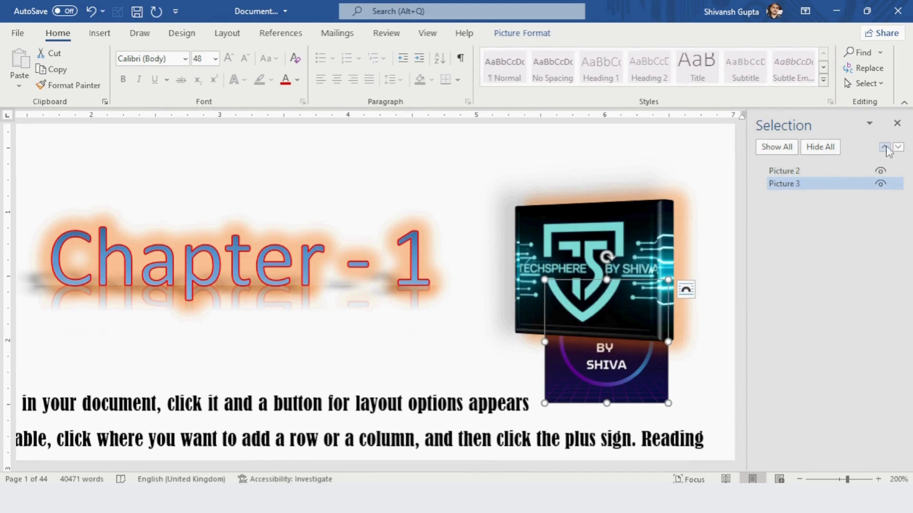
click(885, 147)
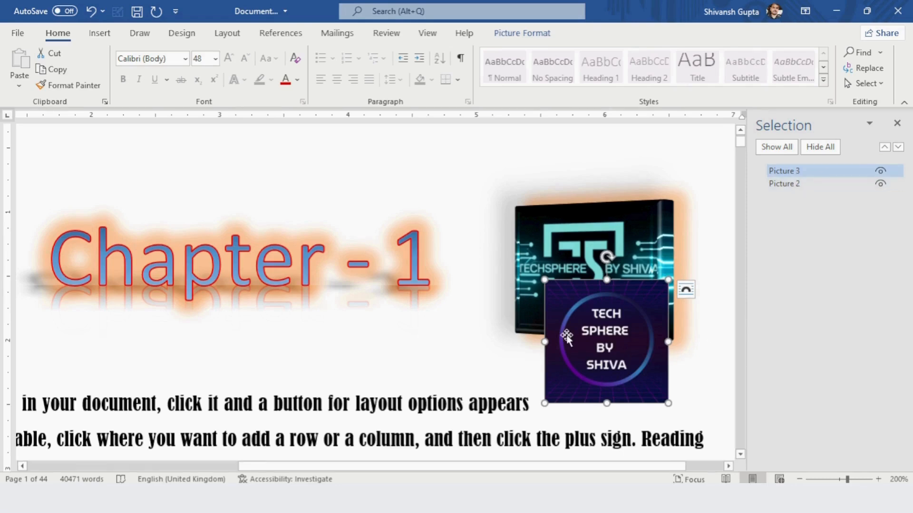
Close the object list and delete the purple square picture that overlaps the logo beside the heading
click(897, 123)
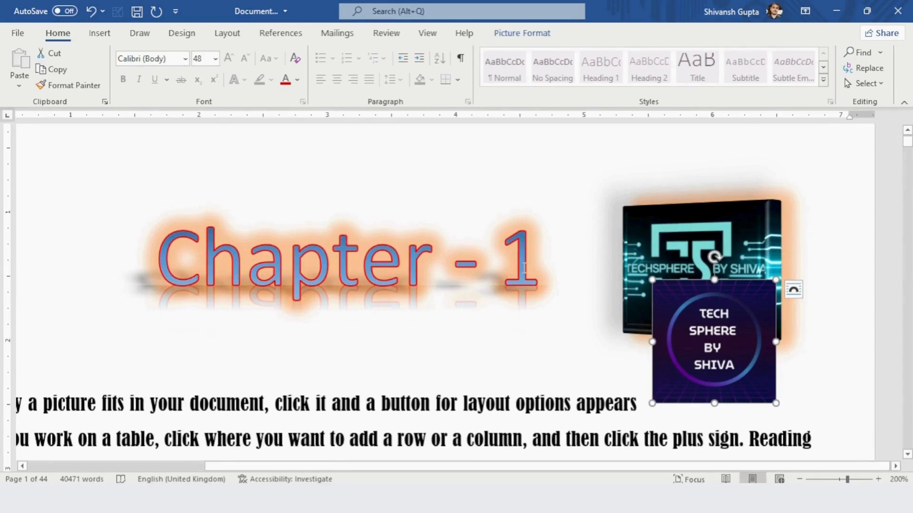
scroll(524, 268, down, 5)
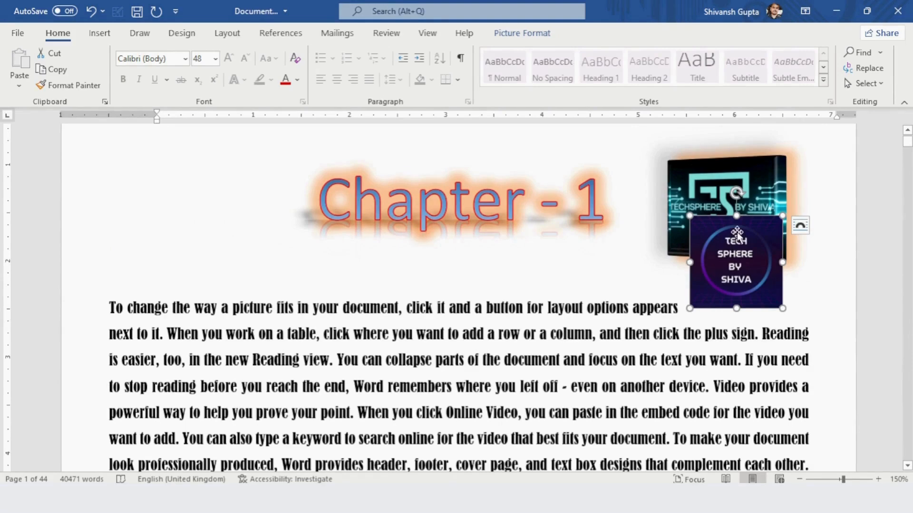
key(Delete)
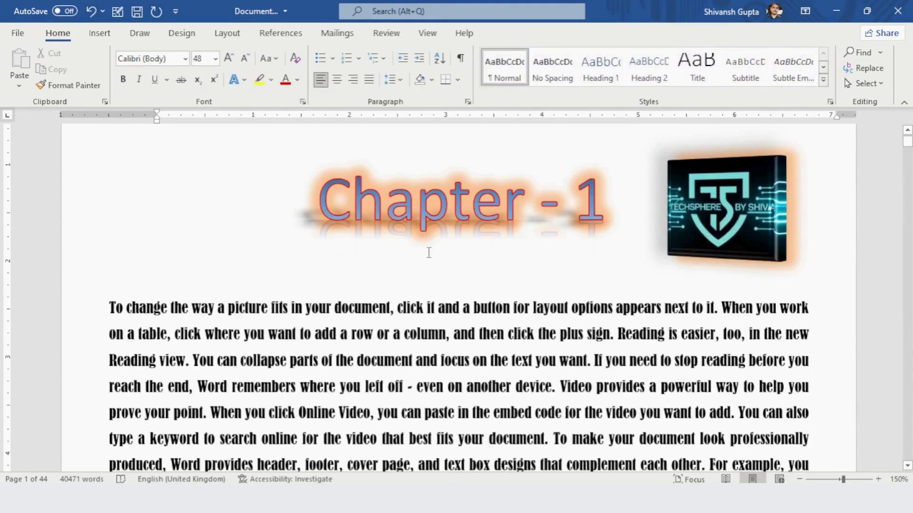
click(382, 256)
scroll(382, 256, down, 5)
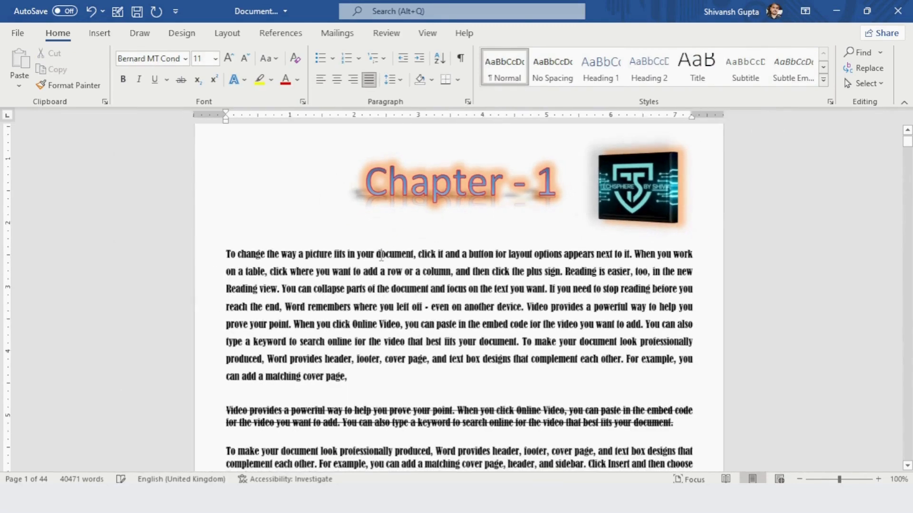
Look through the rotation and flip options for the logo picture beside the Chapter - 1 heading
click(639, 191)
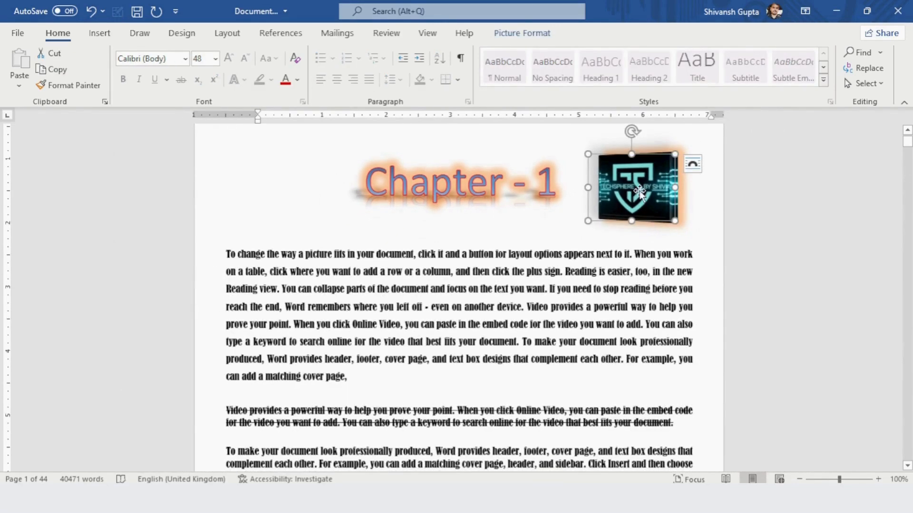
click(531, 34)
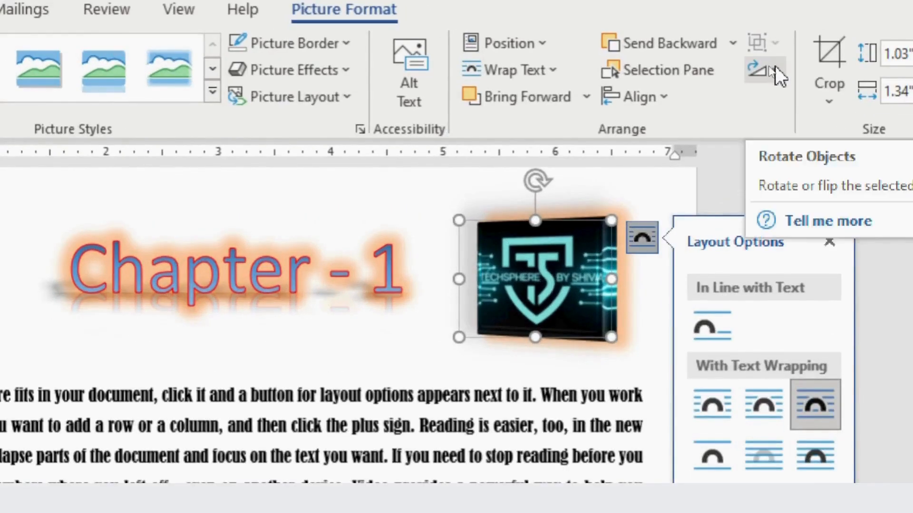
click(775, 66)
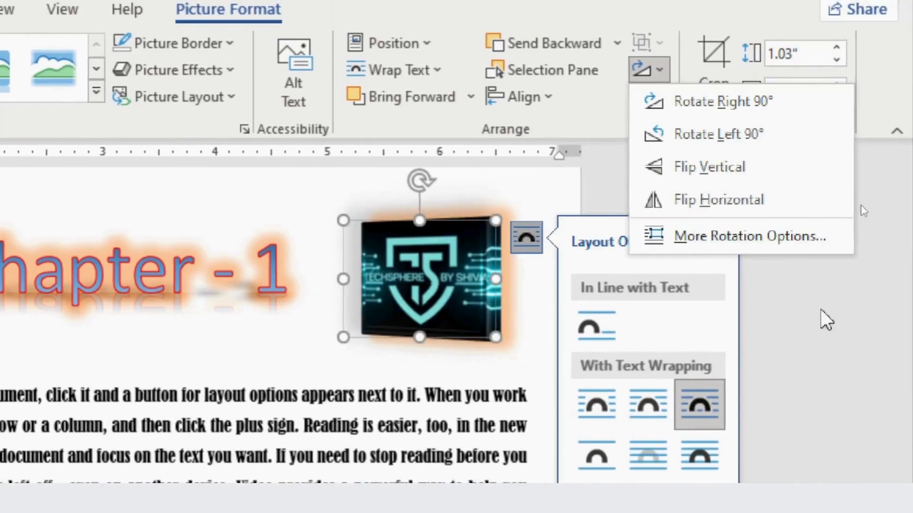
key(Escape)
click(529, 183)
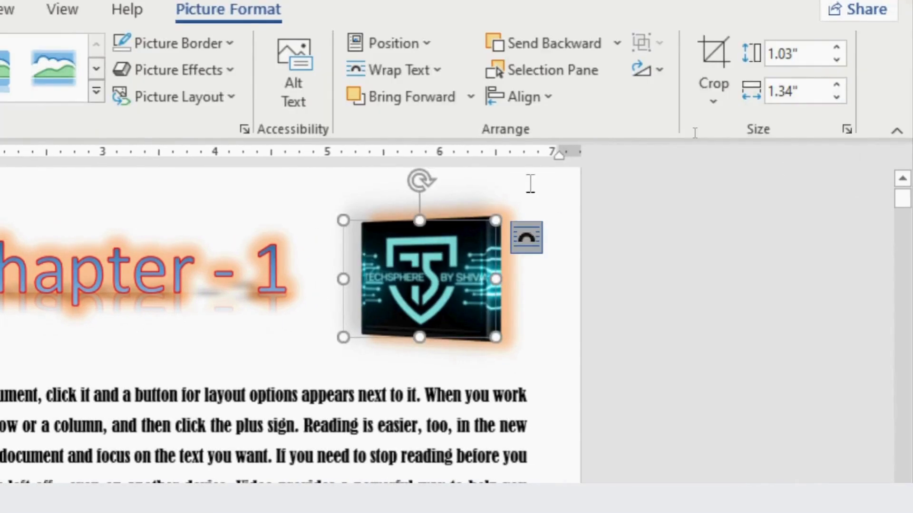
click(530, 183)
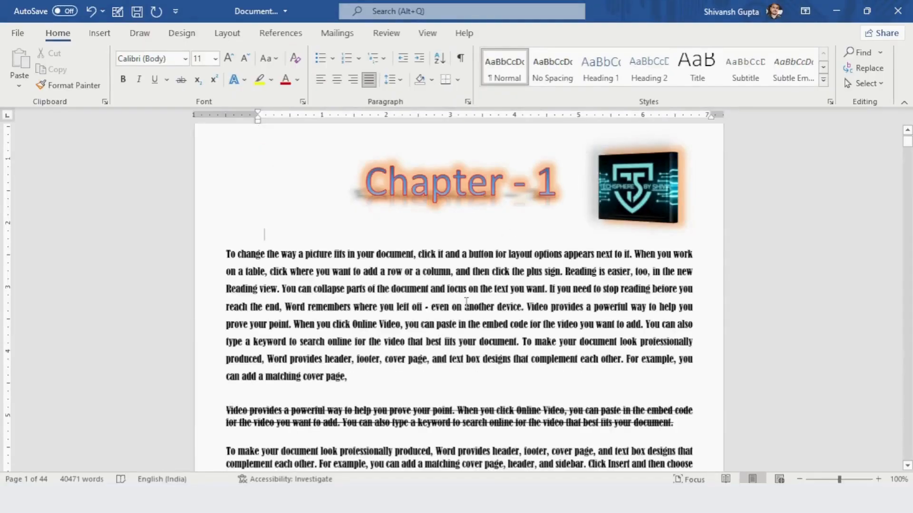
click(454, 288)
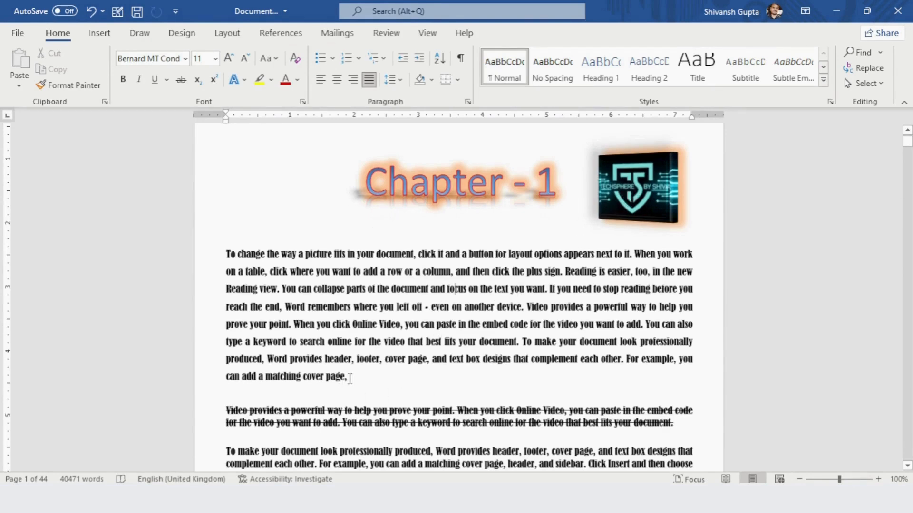
drag(349, 379, 226, 253)
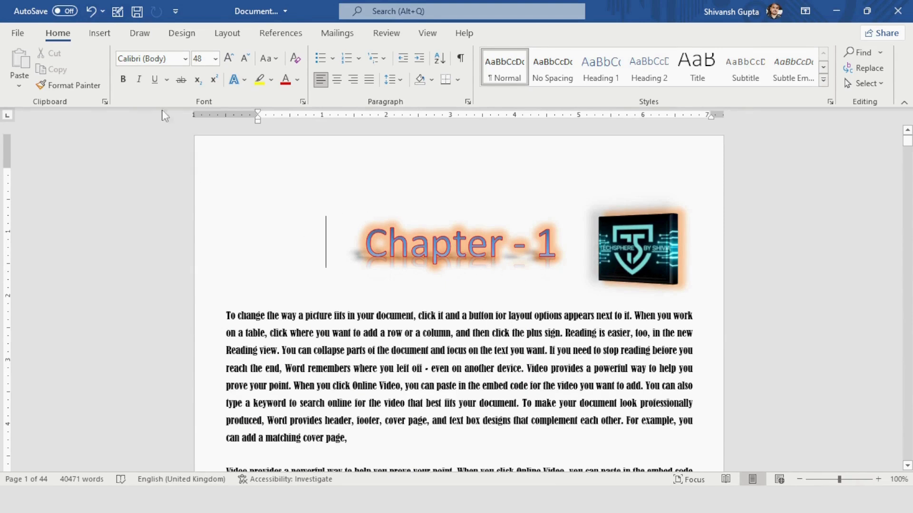
Insert the built-in Banded header in the document
click(101, 36)
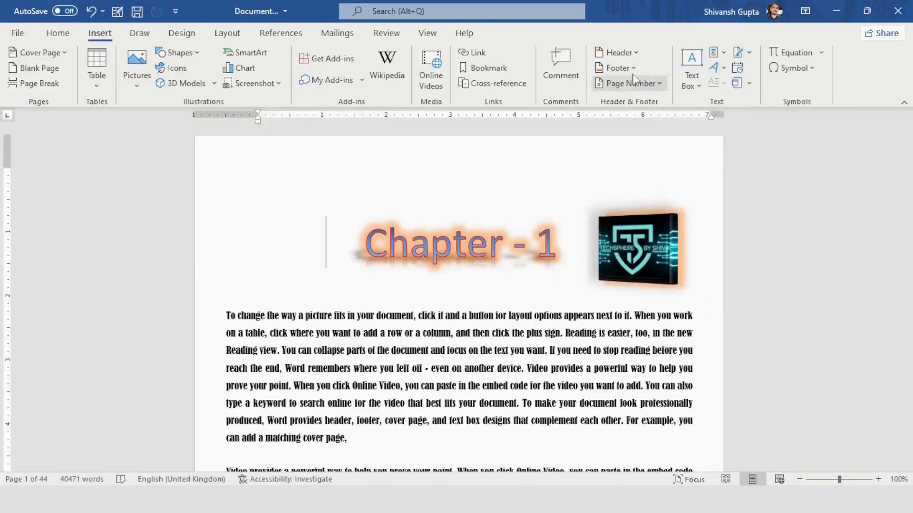
click(621, 76)
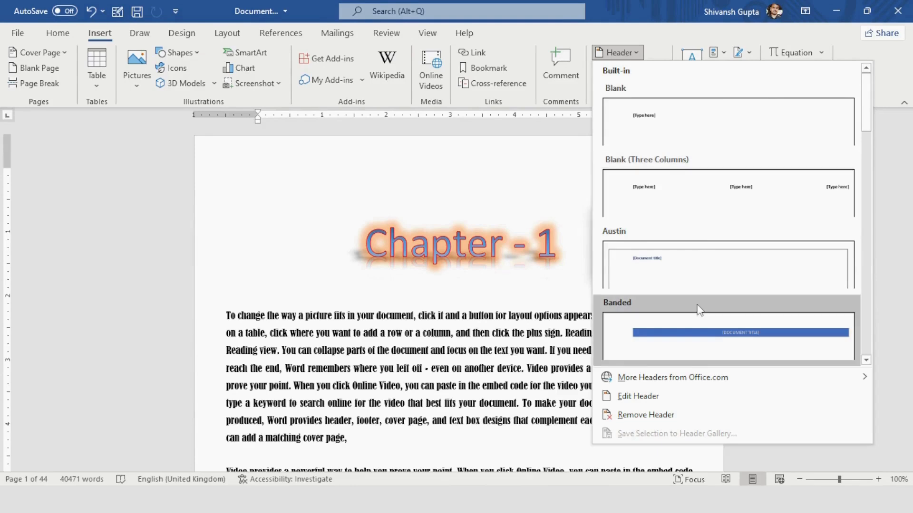
scroll(697, 310, down, 9)
scroll(666, 227, up, 9)
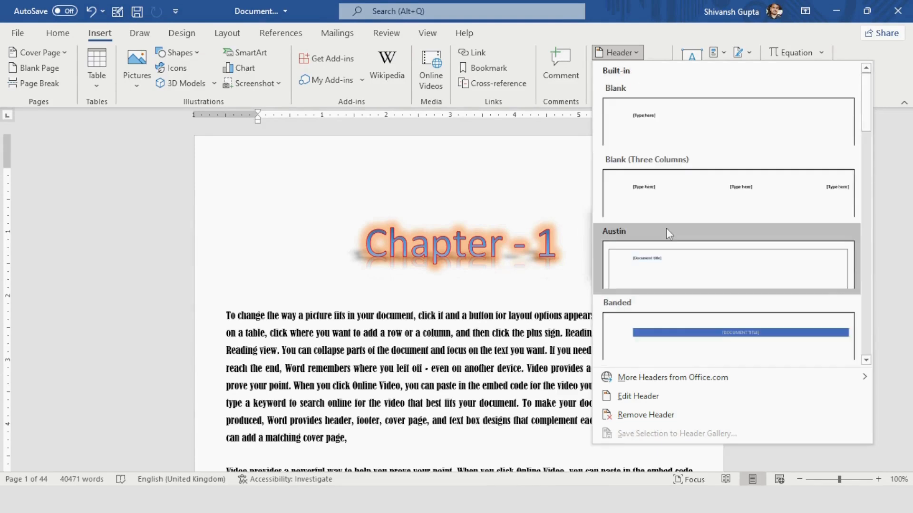
click(686, 336)
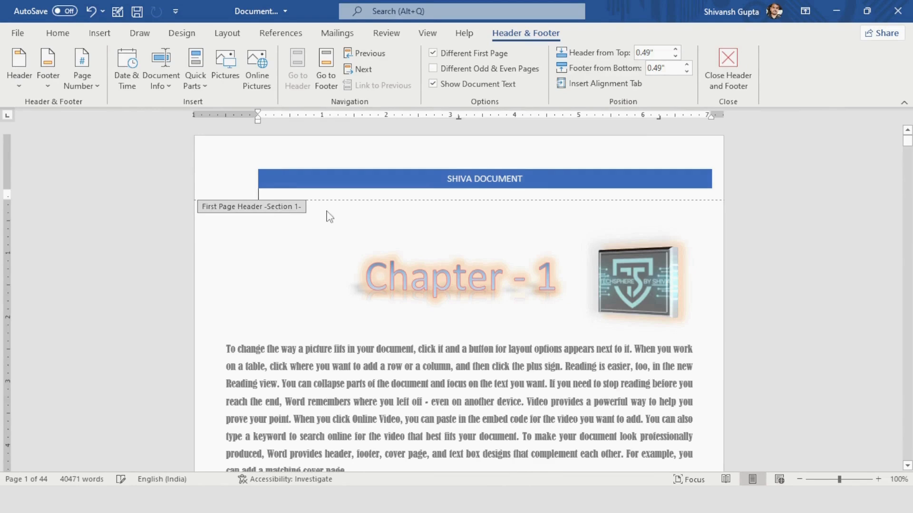
Examine how the banded header appears on the first page and the page after it
ctrl+scroll(453, 241, down, 3)
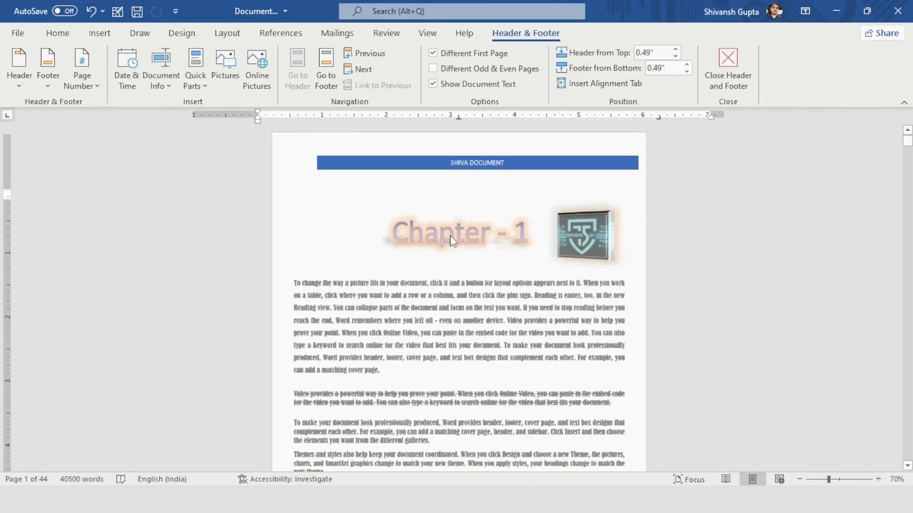
scroll(455, 213, down, 8)
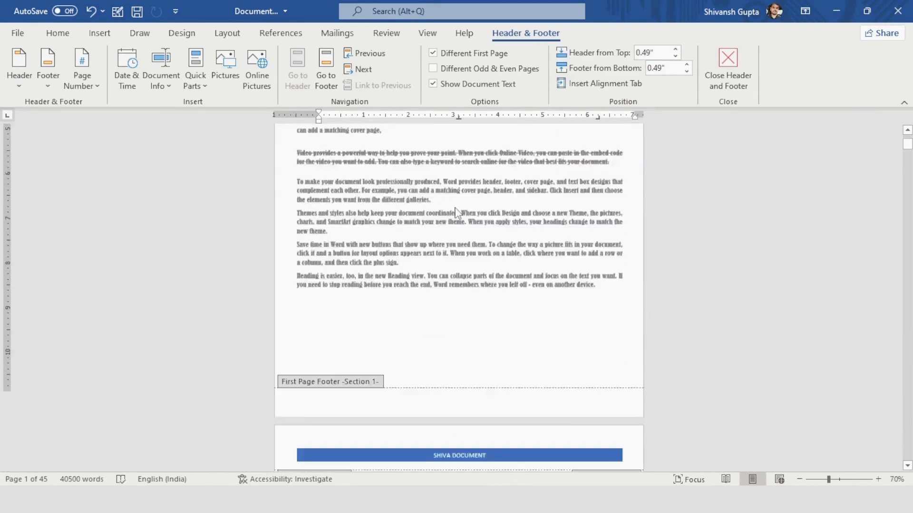
scroll(447, 339, down, 8)
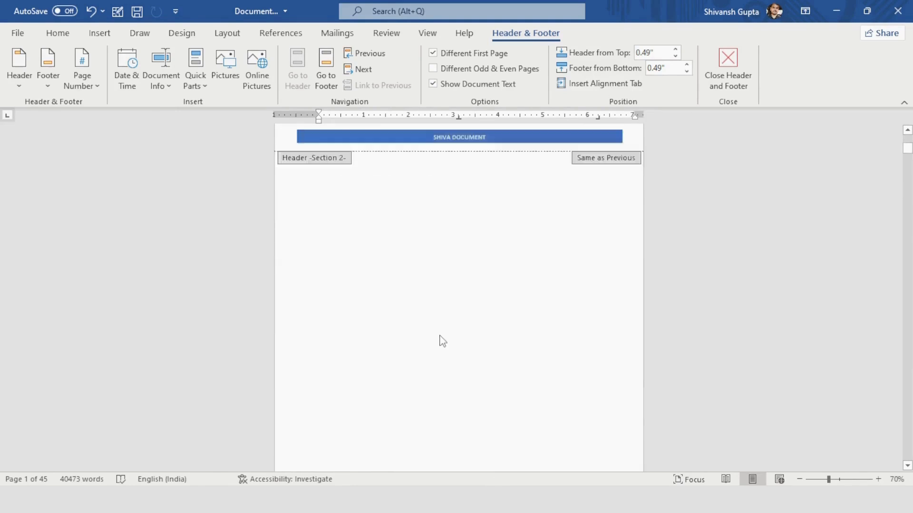
scroll(441, 336, up, 10)
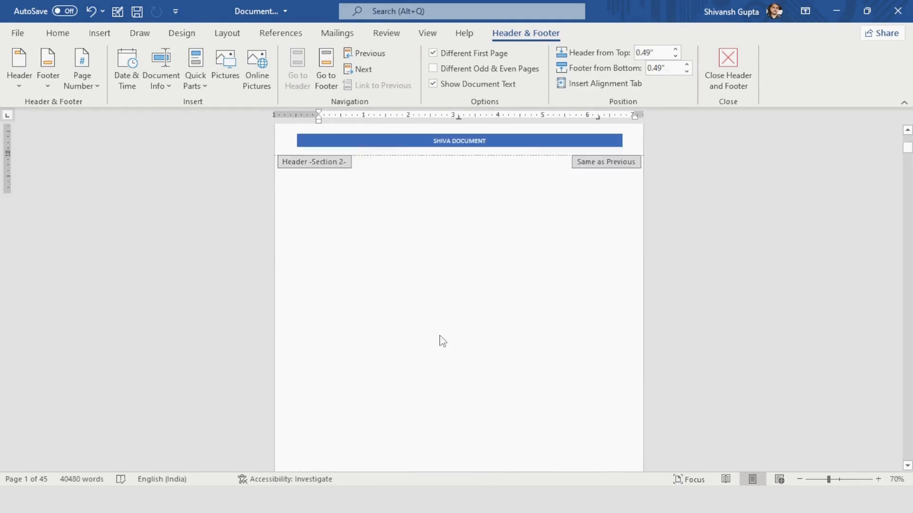
scroll(442, 341, up, 6)
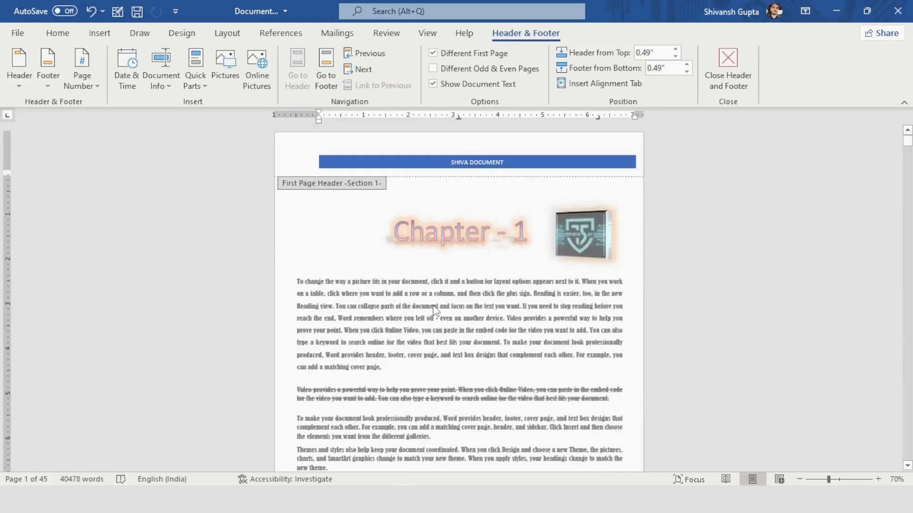
scroll(478, 186, up, 7)
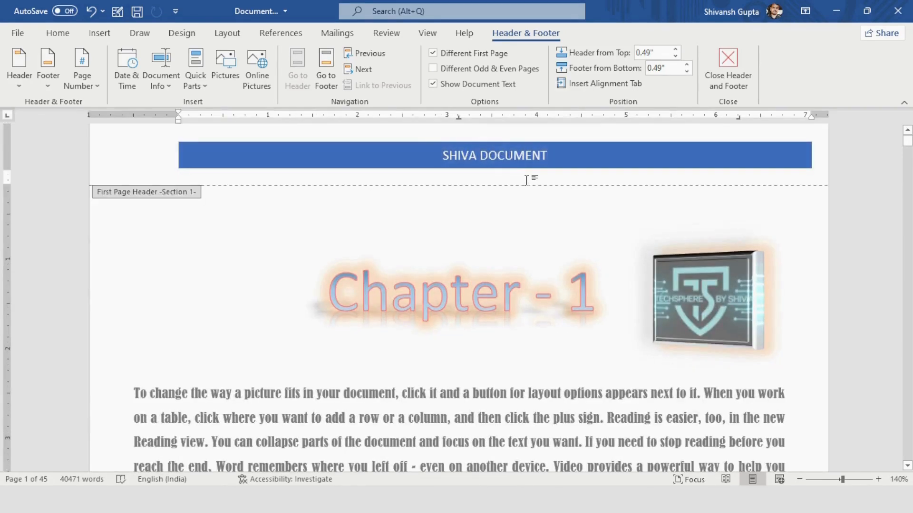
Replace the title text in the first-page header band with "TECH SPHERE BY SHIVA"
scroll(528, 178, up, 1)
click(526, 204)
double_click(526, 204)
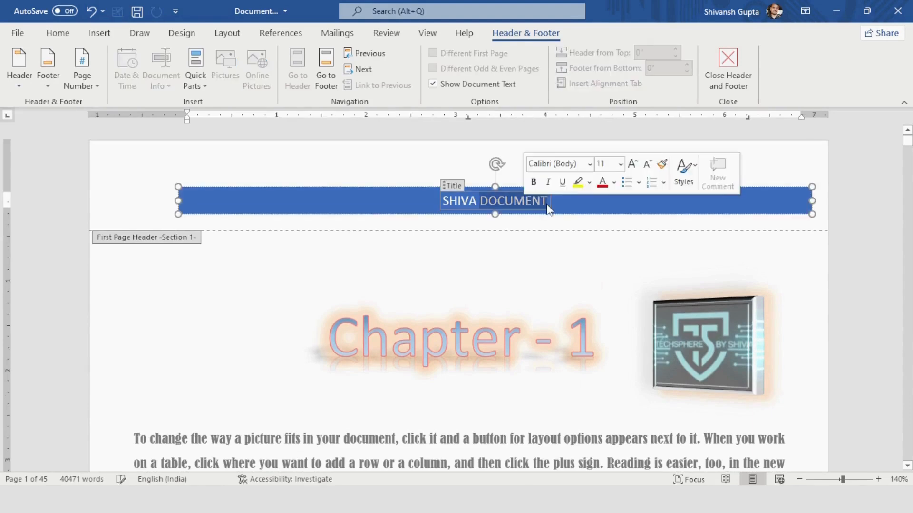
drag(548, 205, 453, 206)
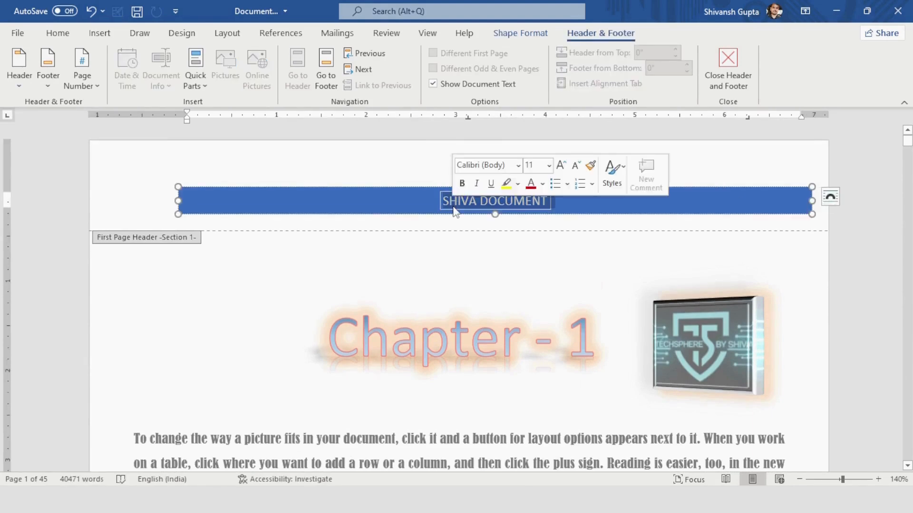
text(TECH S)
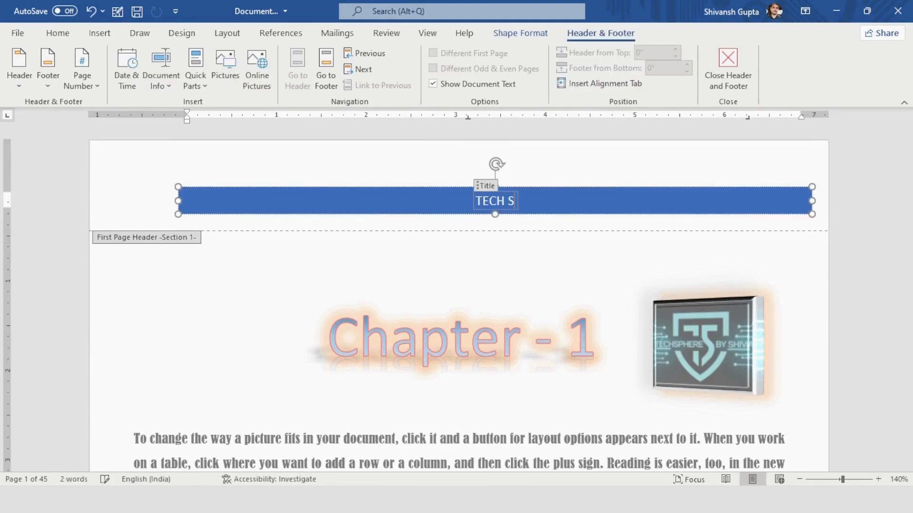
text(PHERE BY)
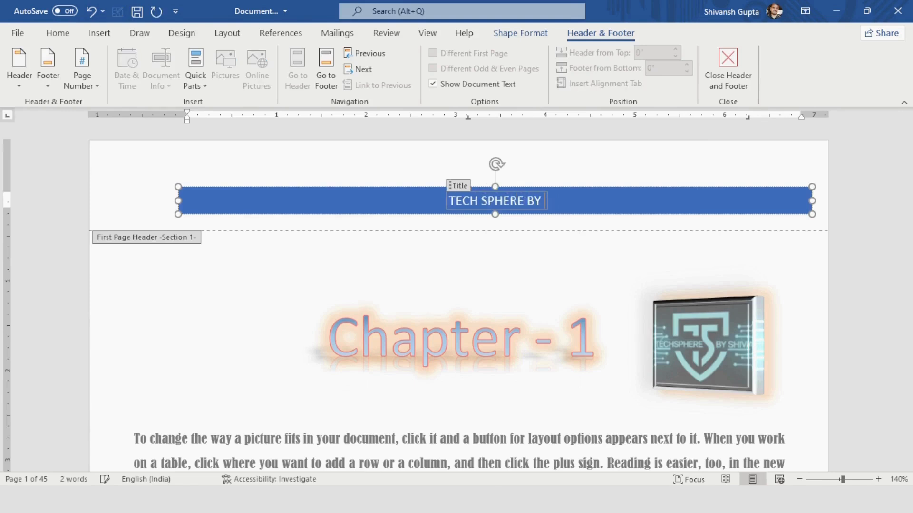
text( SHI)
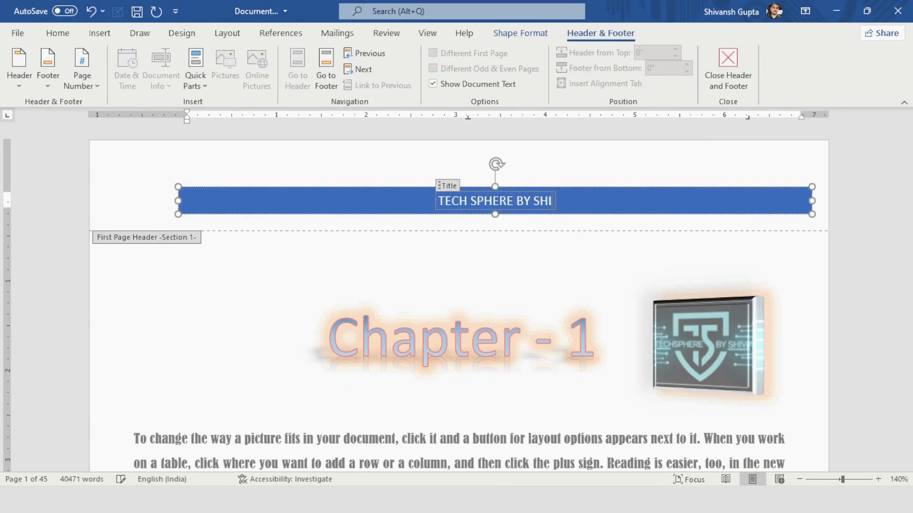
text(VA)
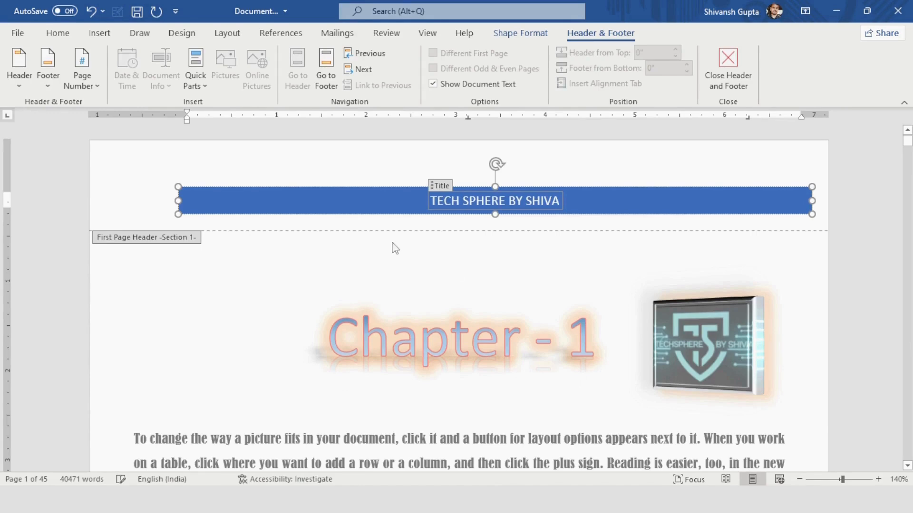
Compare the first-page header band with the header on the next page, and return to editing the document body
scroll(472, 285, down, 1)
scroll(472, 281, down, 5)
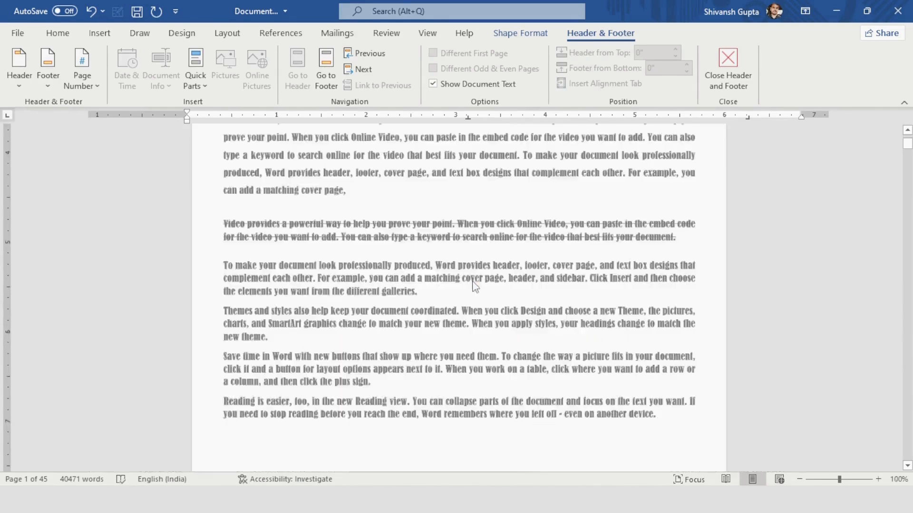
scroll(472, 281, down, 7)
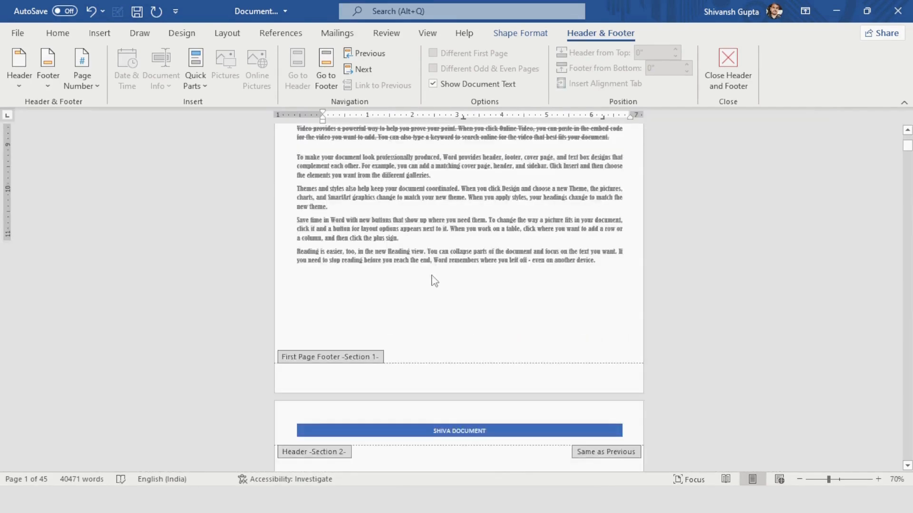
scroll(434, 281, down, 6)
scroll(434, 281, up, 11)
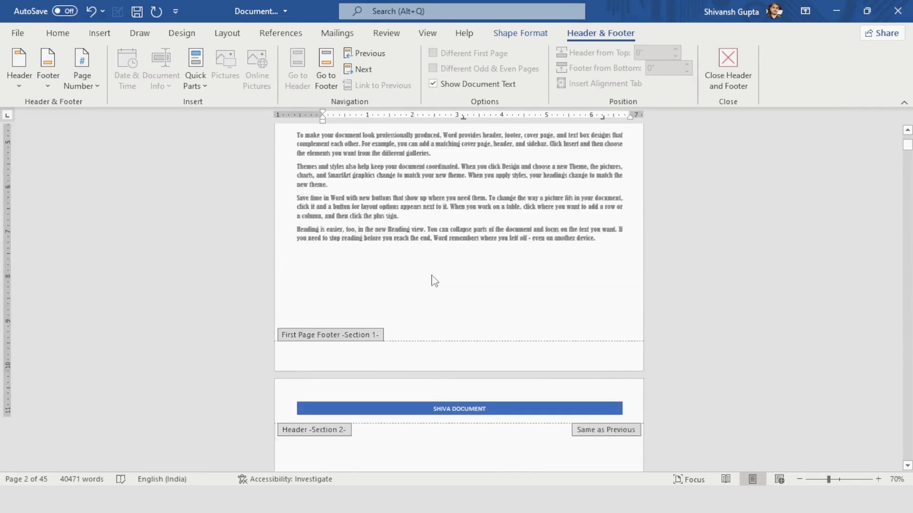
scroll(434, 281, up, 1)
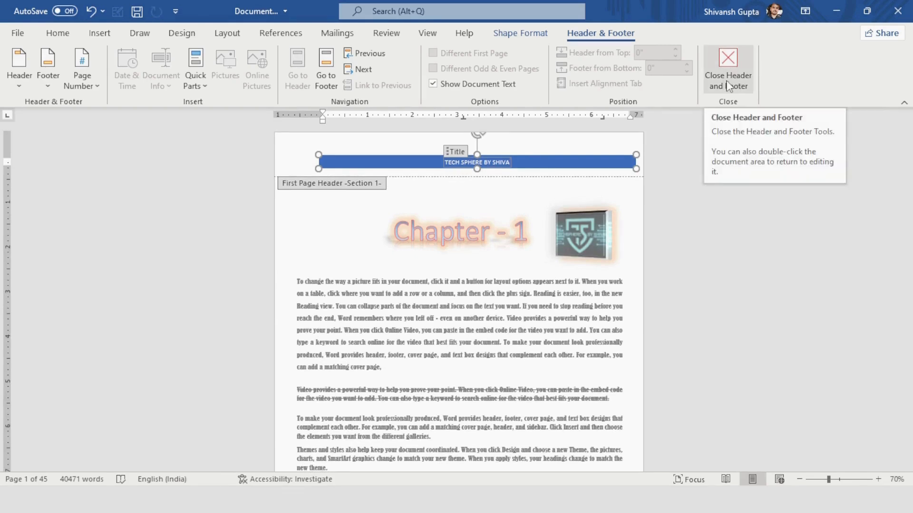
double_click(423, 260)
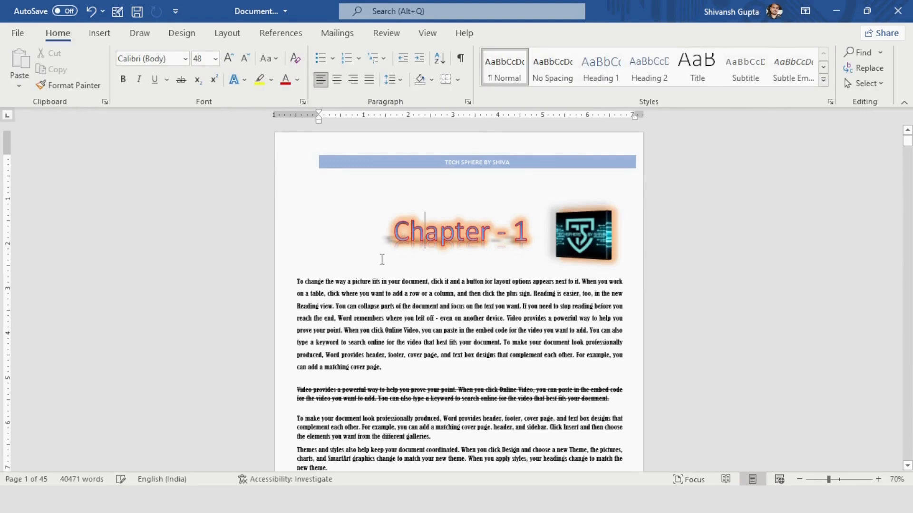
scroll(383, 278, up, 4)
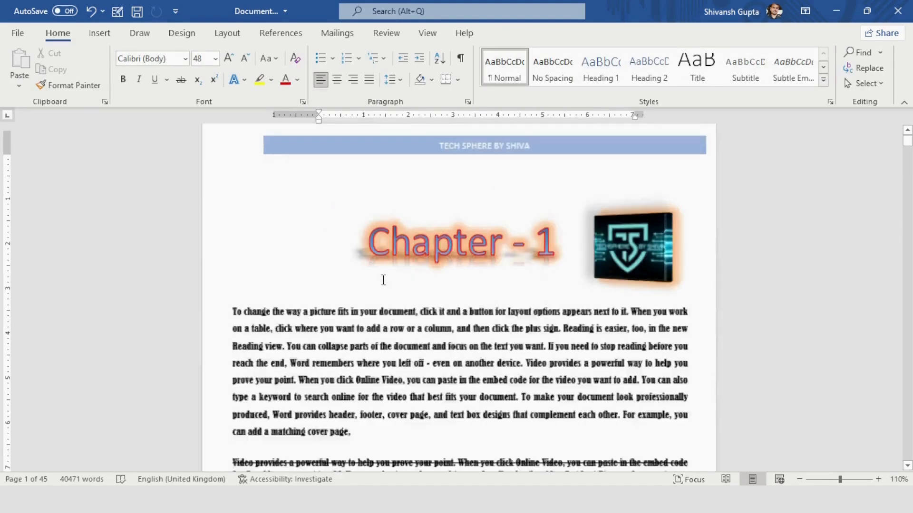
Reopen the first-page header above the Chapter - 1 heading for editing
click(100, 32)
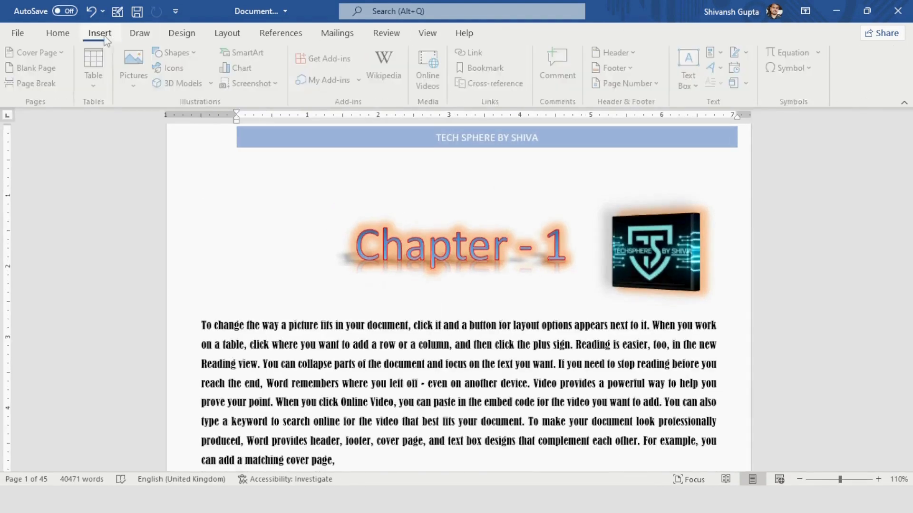
click(70, 38)
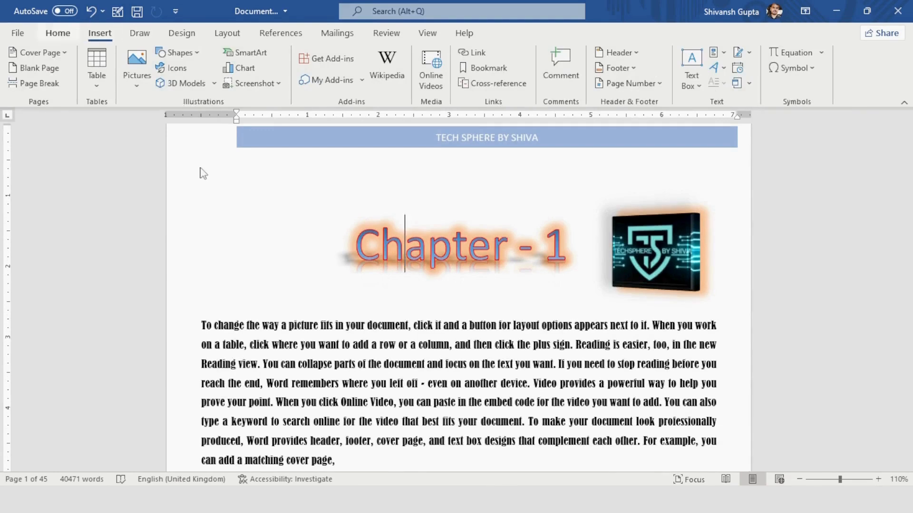
scroll(311, 235, up, 2)
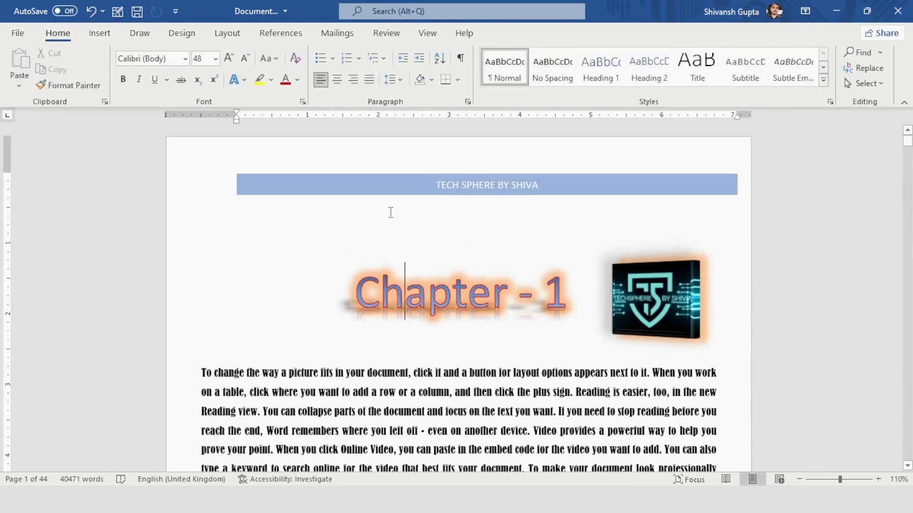
click(309, 163)
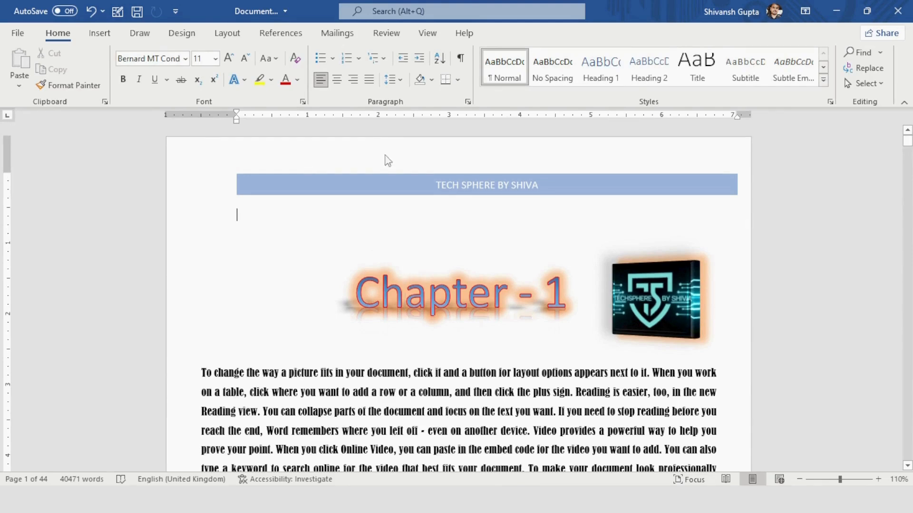
double_click(430, 169)
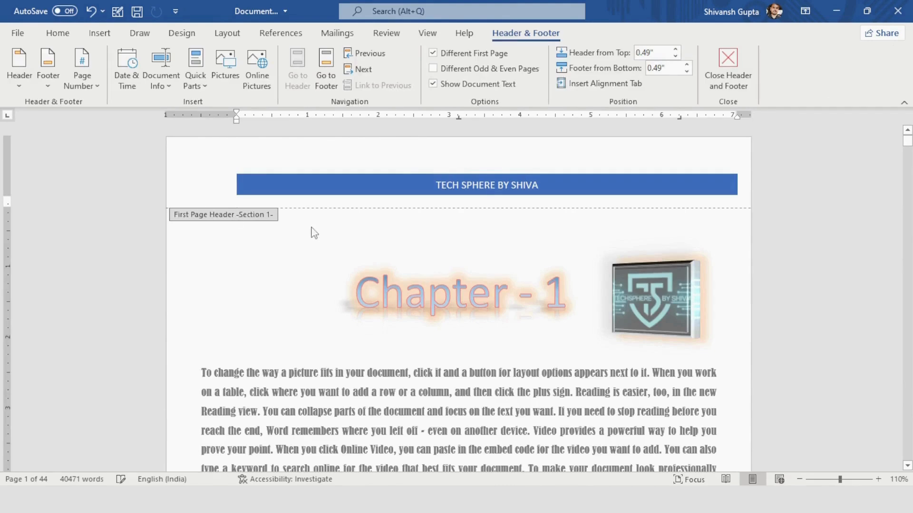
Apply the solid orange preset shape style to the title band in the first-page header
ctrl+scroll(328, 237, down, 3)
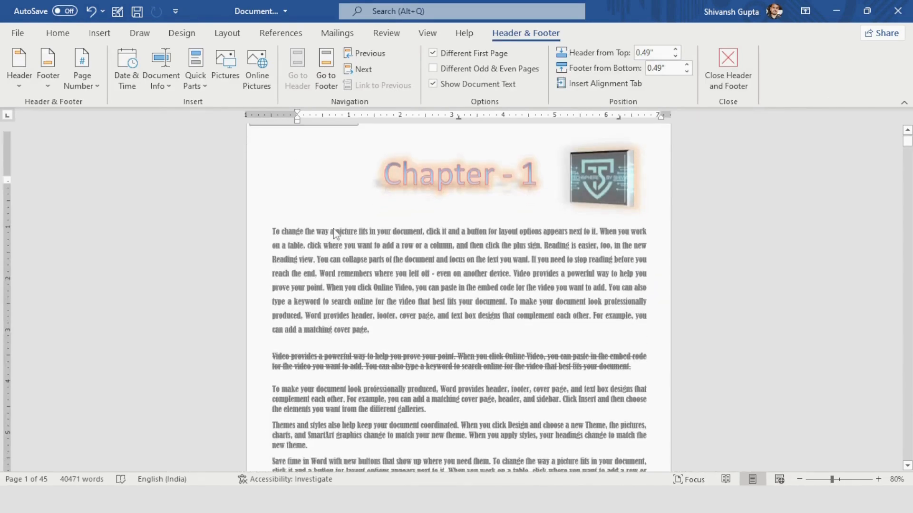
scroll(554, 199, down, 5)
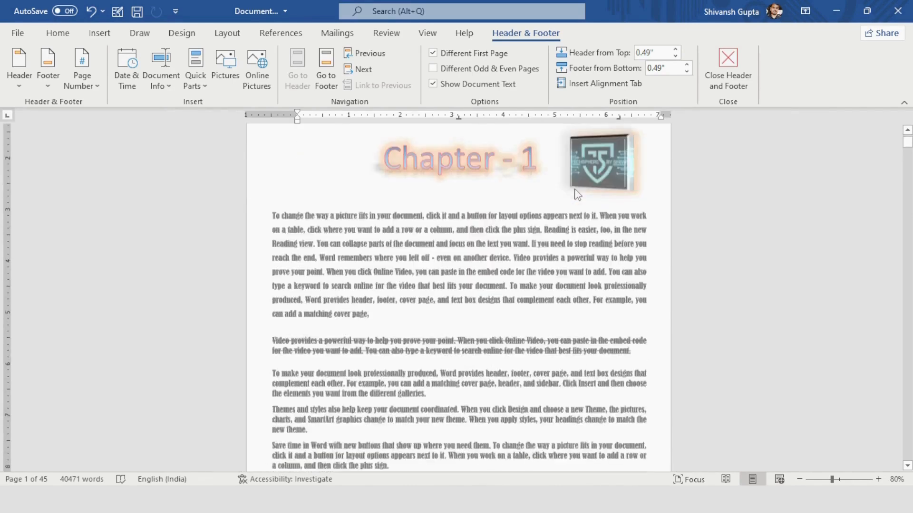
scroll(308, 411, down, 1)
scroll(308, 411, down, 1)
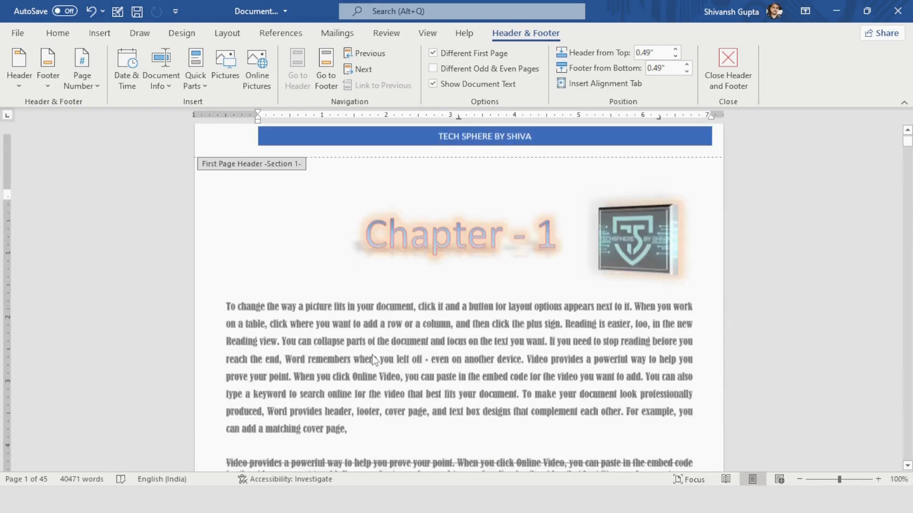
scroll(497, 203, up, 1)
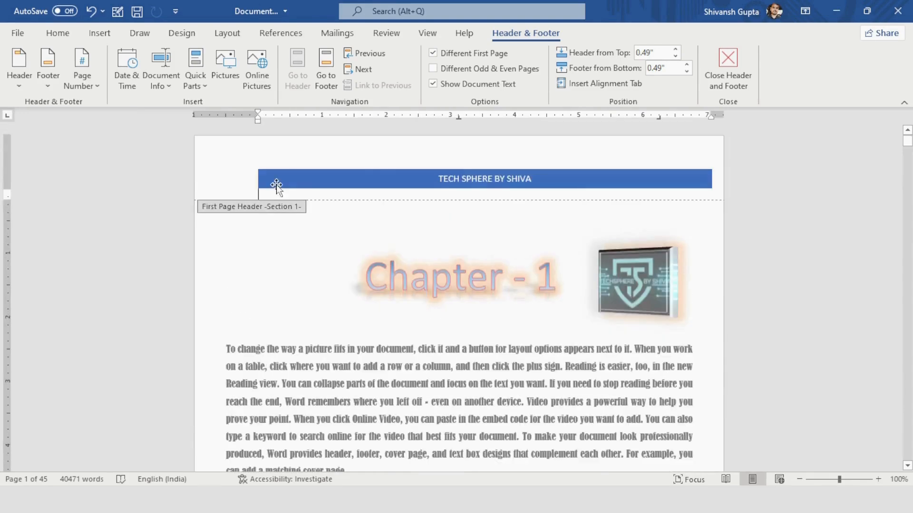
triple_click(372, 181)
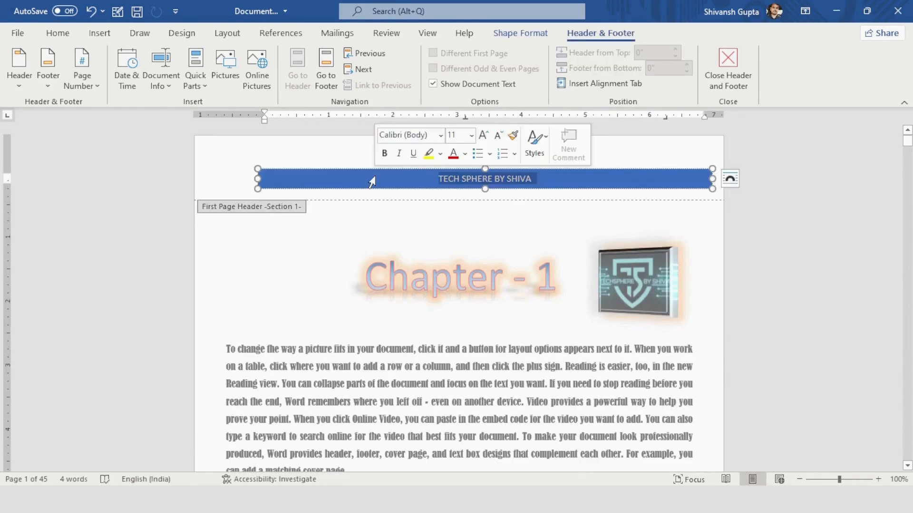
click(588, 183)
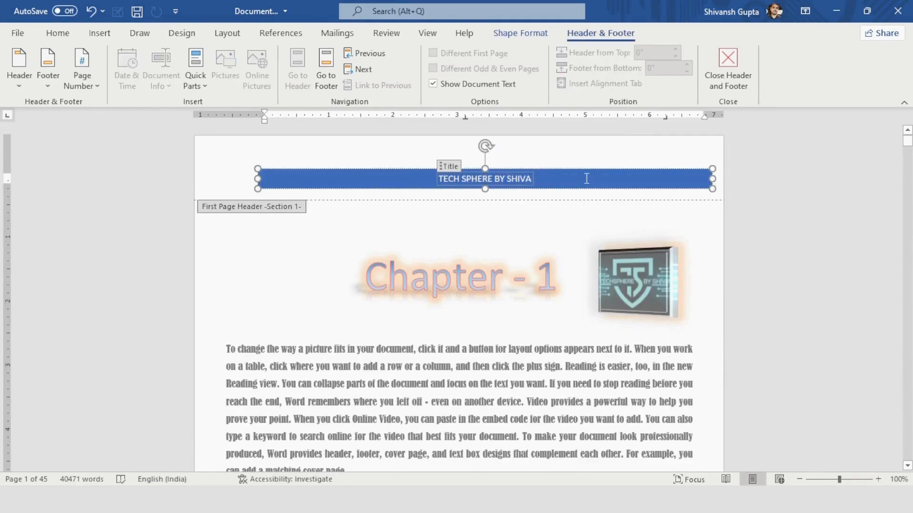
triple_click(365, 183)
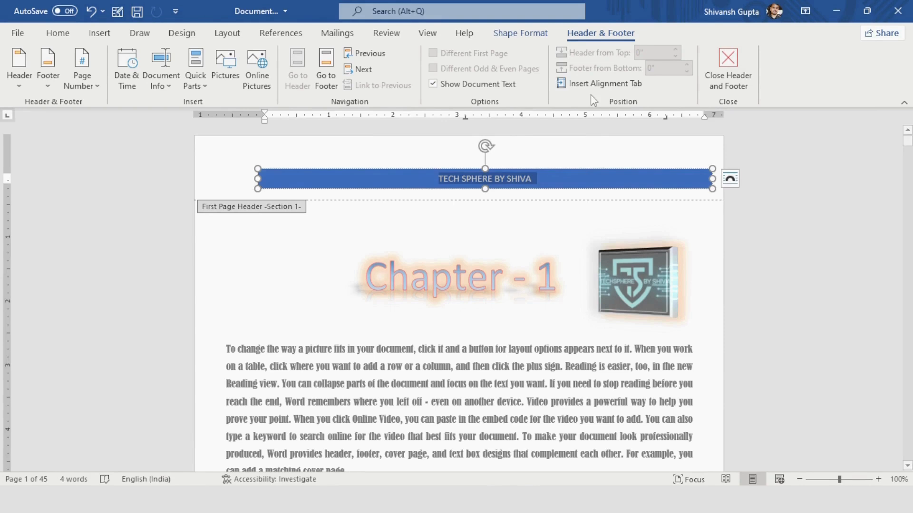
click(540, 34)
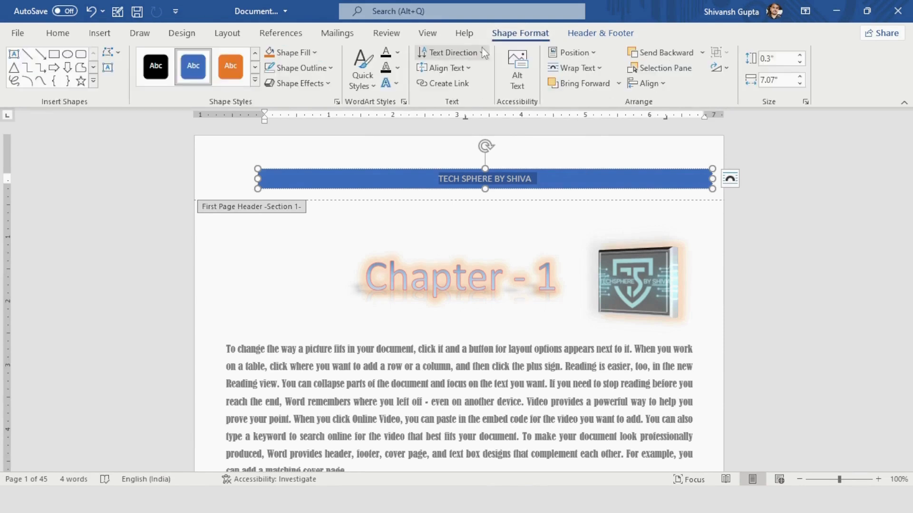
click(239, 75)
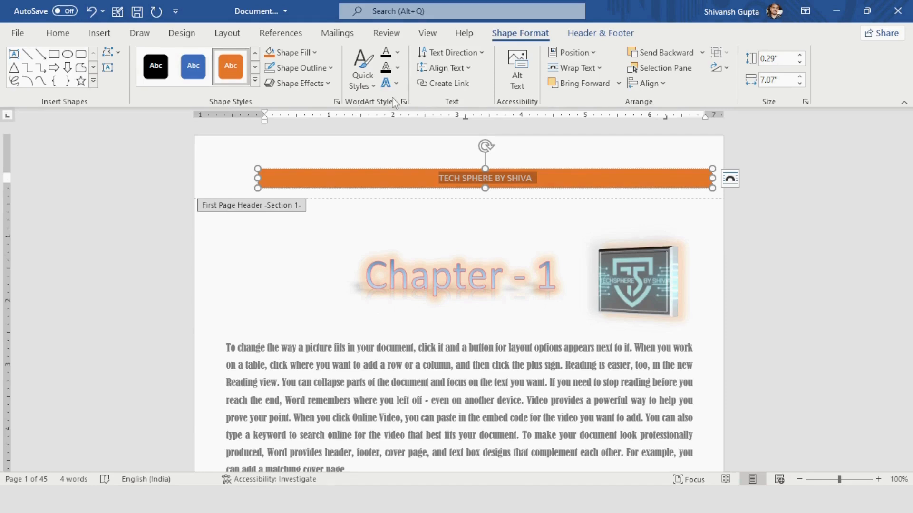
Make the title text in the first-page header band red and enlarge it to 16 points
click(398, 52)
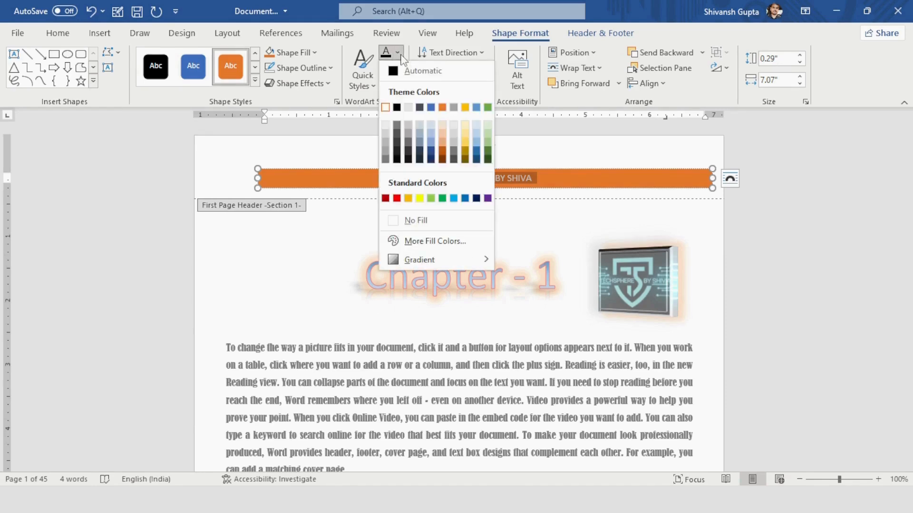
click(396, 198)
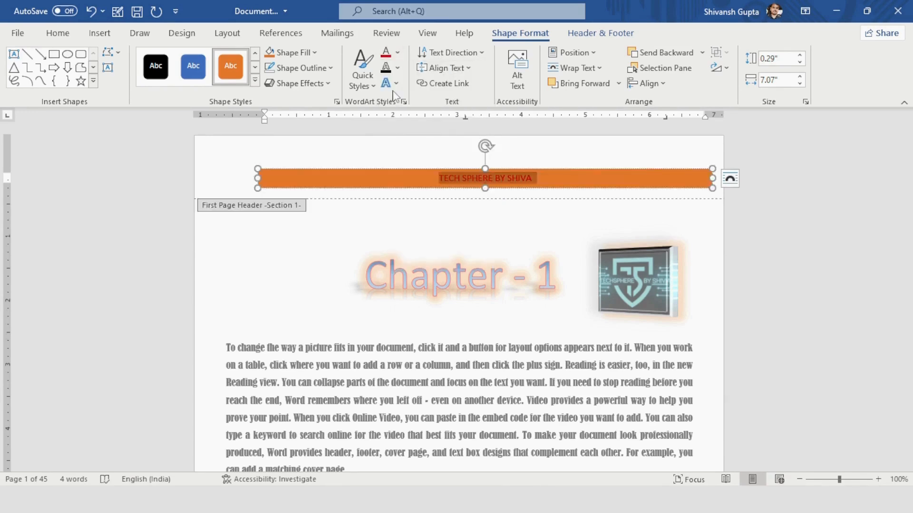
click(68, 38)
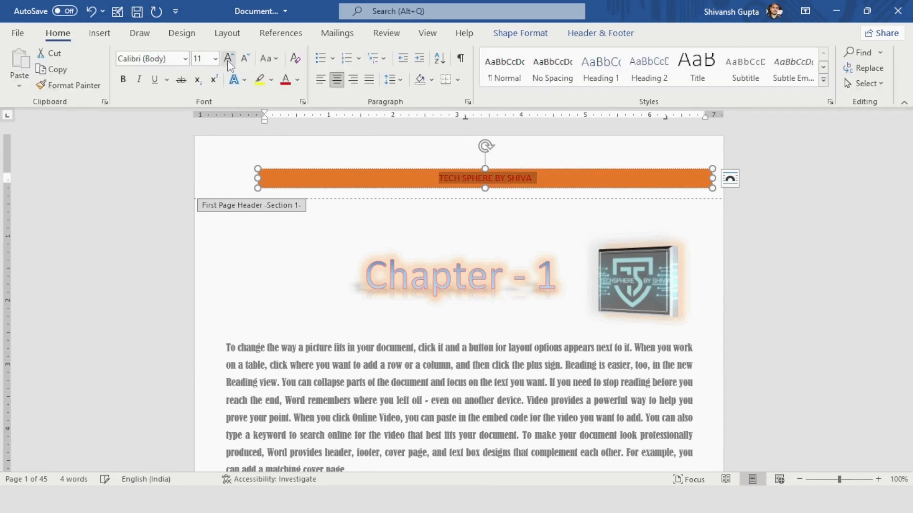
click(228, 60)
click(229, 61)
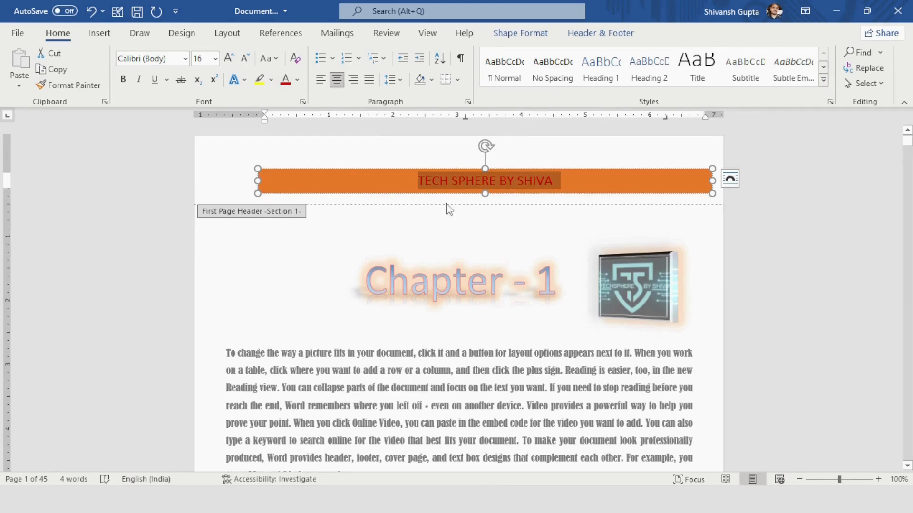
Insert a page number at the bottom of the page in the Accent Bar 4 style
click(604, 38)
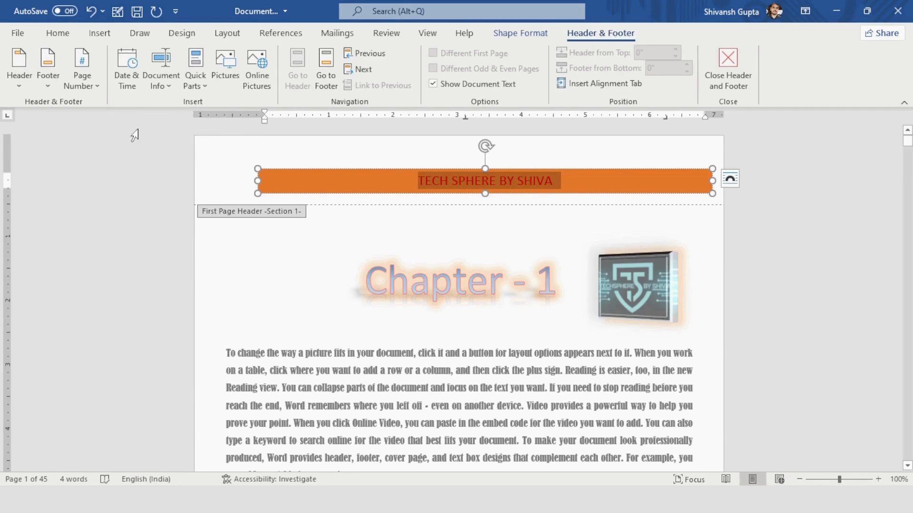
click(85, 80)
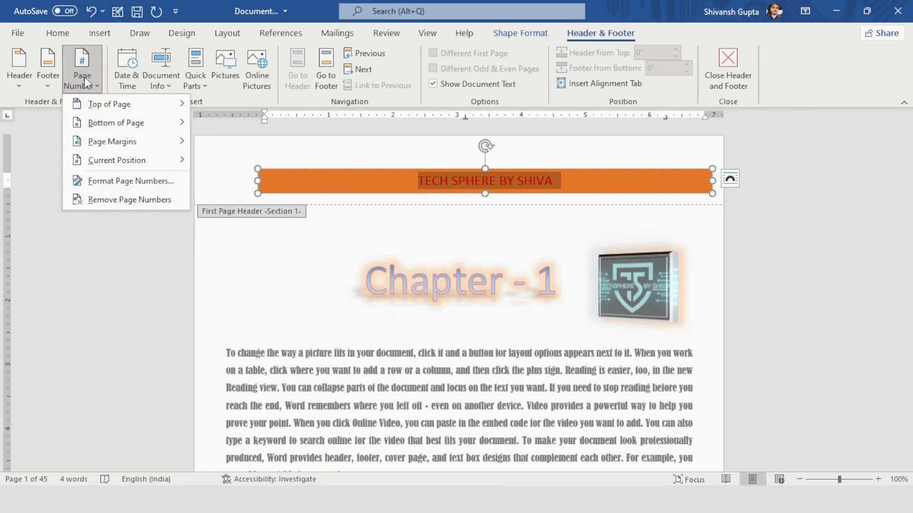
mouse_move(133, 127)
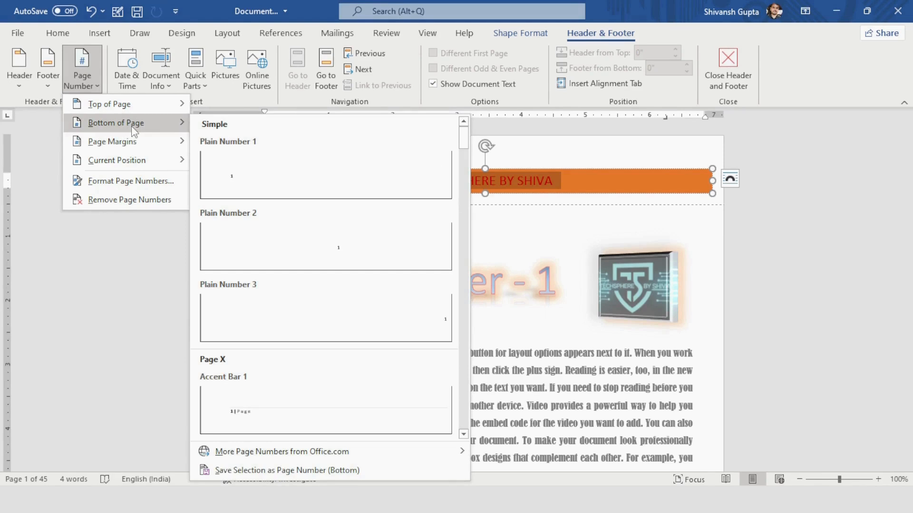
scroll(283, 264, down, 3)
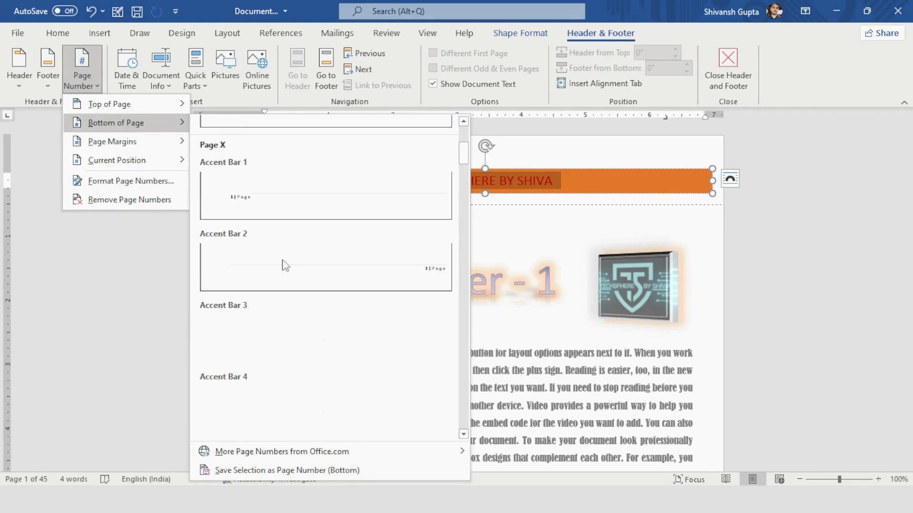
scroll(287, 255, down, 3)
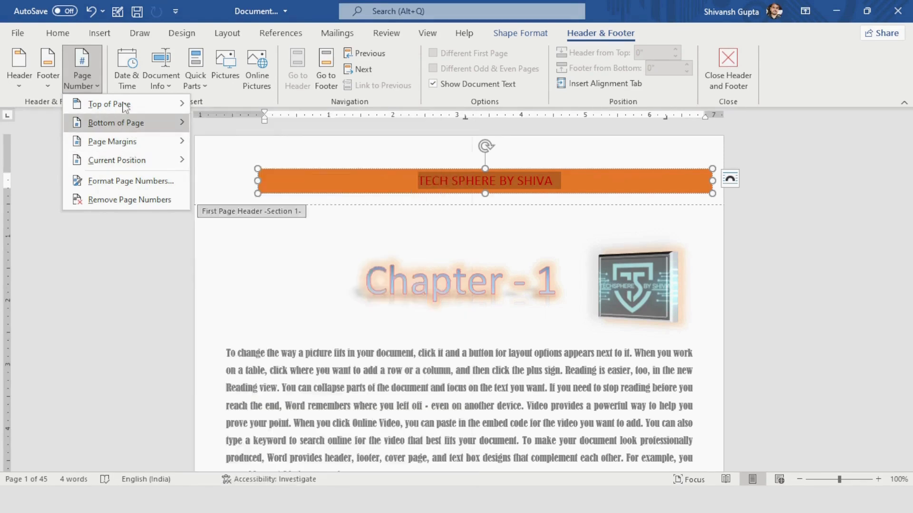
mouse_move(126, 106)
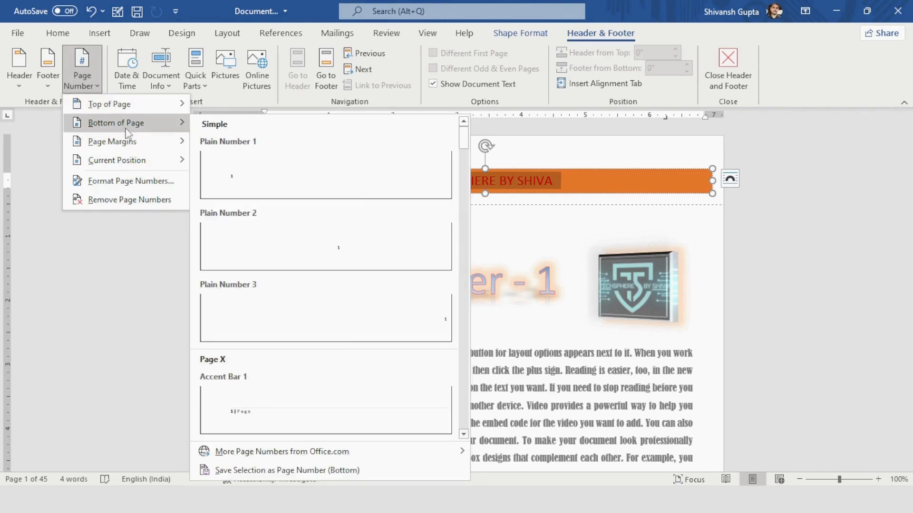
scroll(266, 248, down, 5)
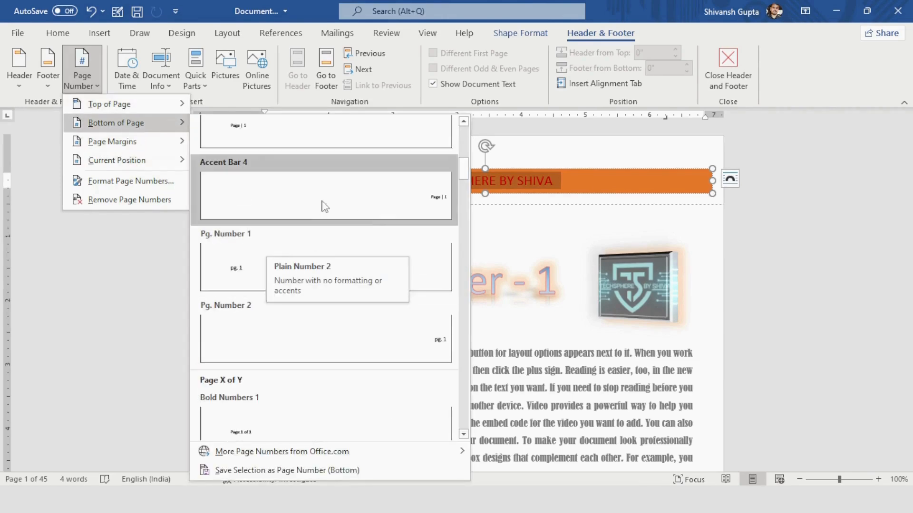
click(385, 197)
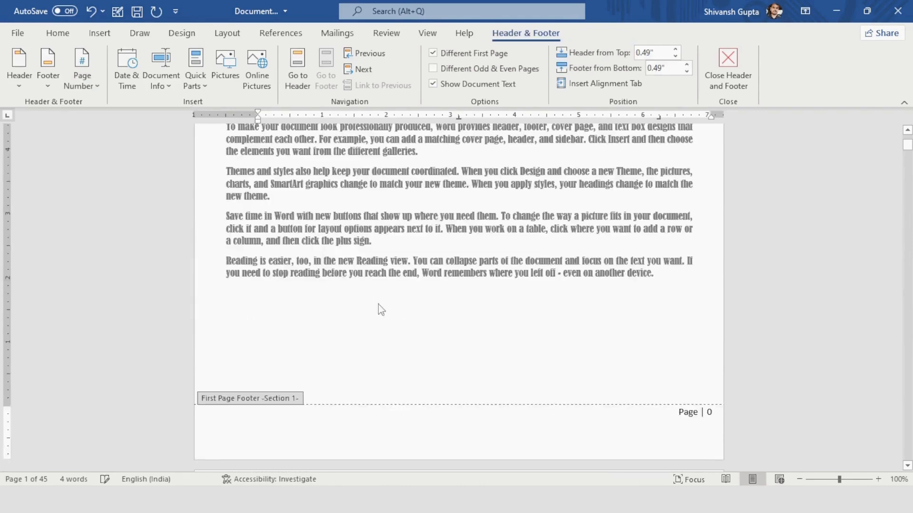
Examine the headers and footers on the pages after the first one, checking for the page number
scroll(641, 357, down, 10)
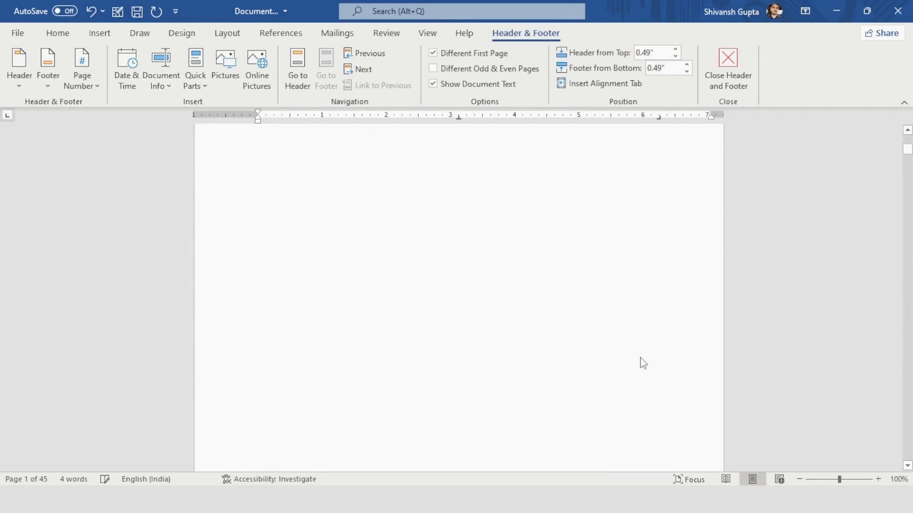
scroll(643, 363, up, 5)
scroll(641, 359, down, 4)
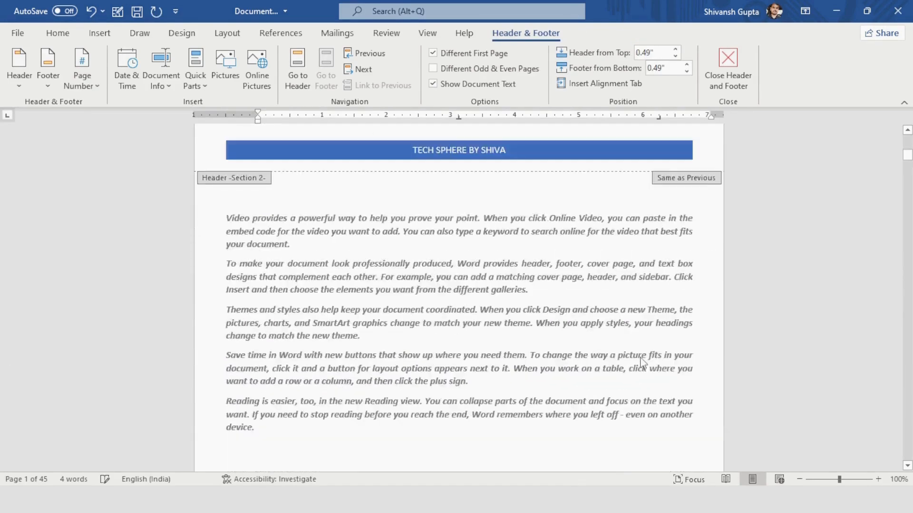
scroll(641, 357, up, 2)
scroll(642, 357, up, 5)
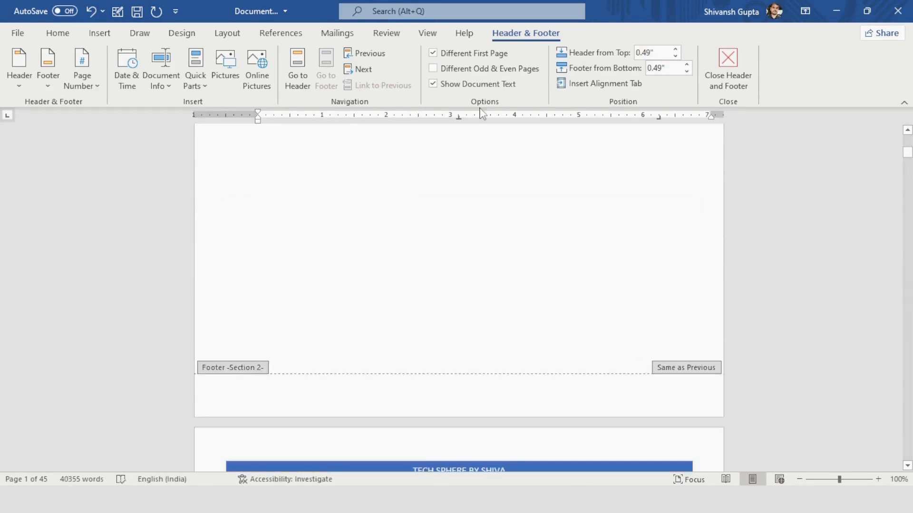
Turn off the separate first-page header and footer so the first page shares the others' layout
click(433, 53)
scroll(473, 143, up, 10)
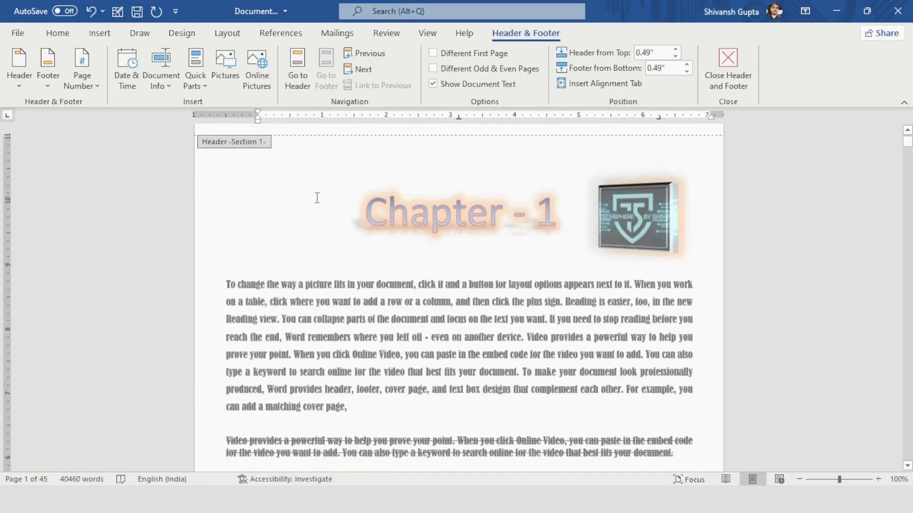
scroll(317, 198, up, 2)
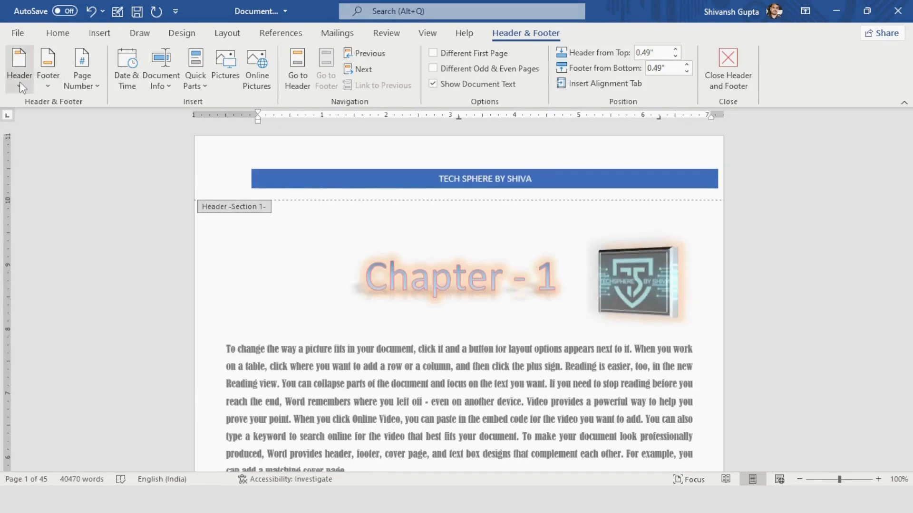
Insert a page number at the bottom of the page in the Plain Number 3 style
click(50, 81)
click(79, 75)
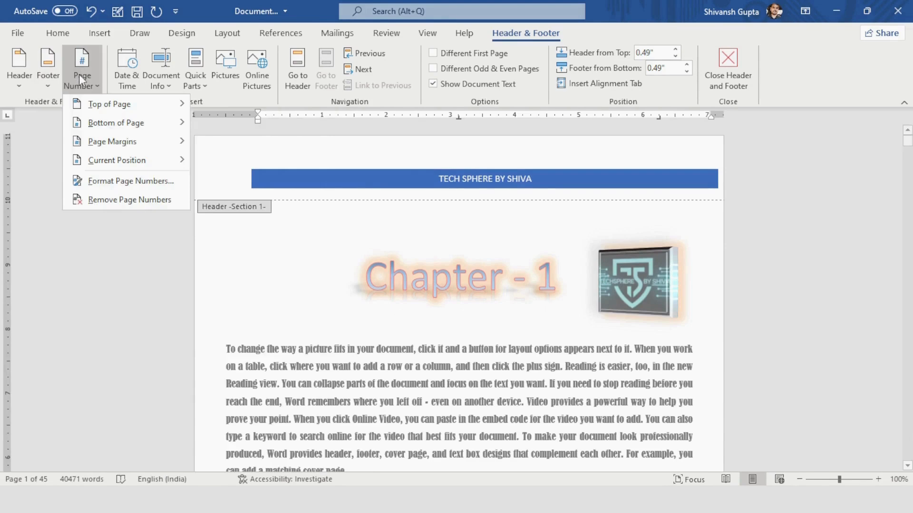
click(119, 123)
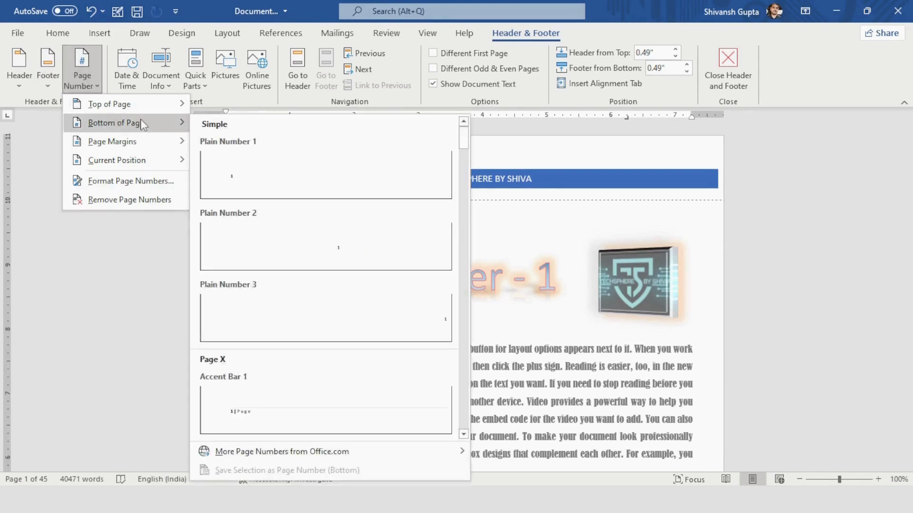
click(284, 314)
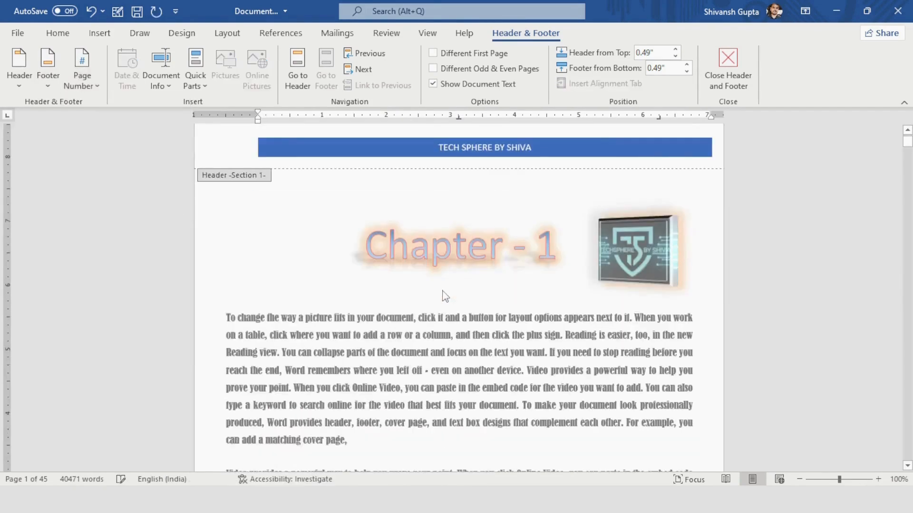
Examine the footers and header bands across the first several pages, checking the page numbering
scroll(445, 295, down, 10)
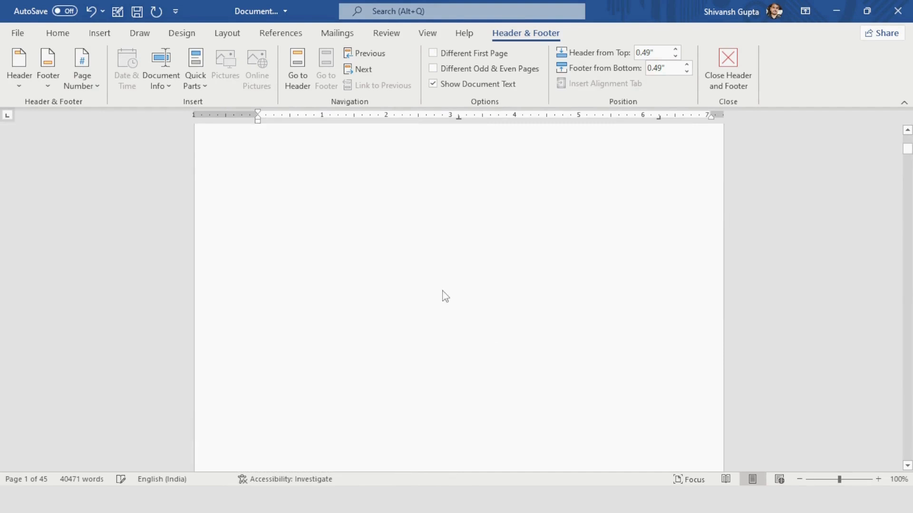
scroll(445, 296, down, 3)
scroll(444, 291, down, 3)
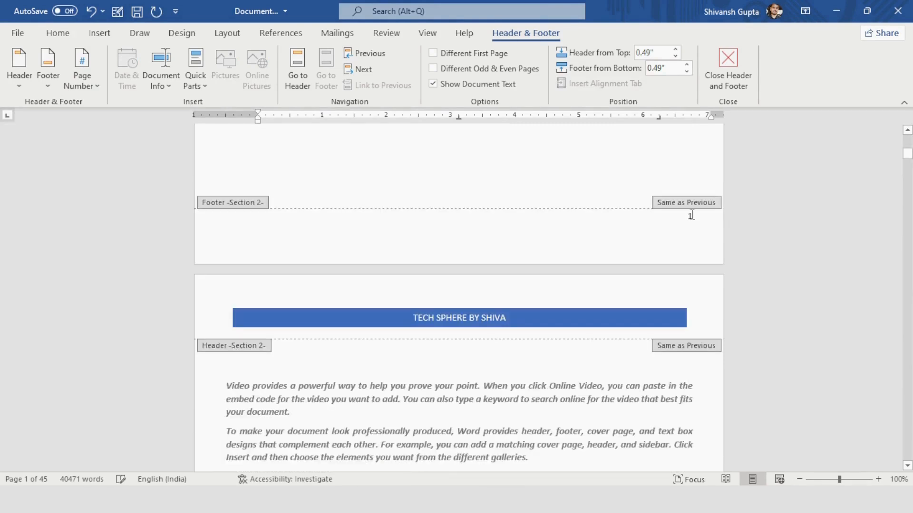
scroll(686, 219, down, 3)
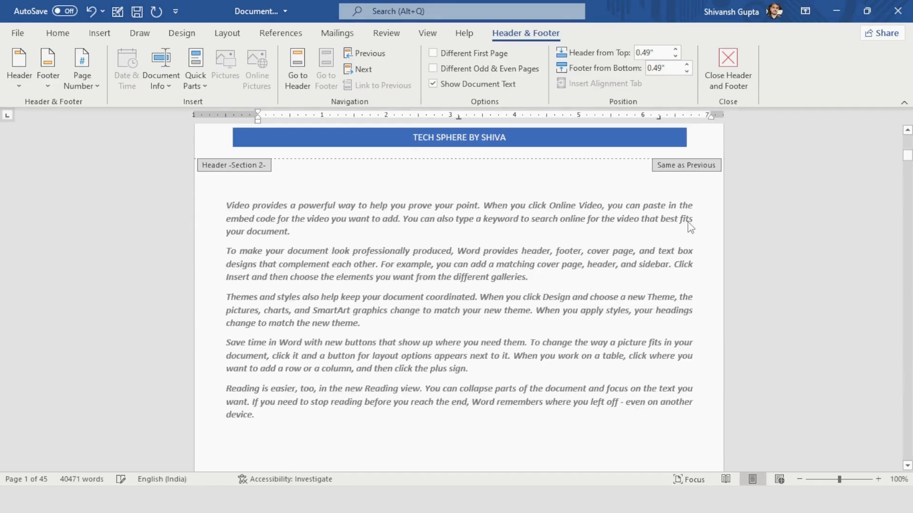
scroll(689, 225, down, 6)
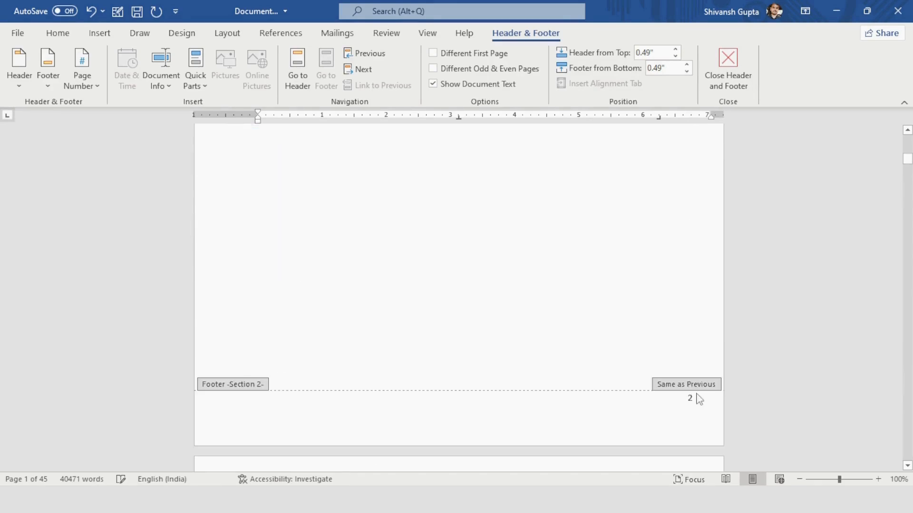
scroll(699, 400, up, 3)
scroll(699, 399, down, 7)
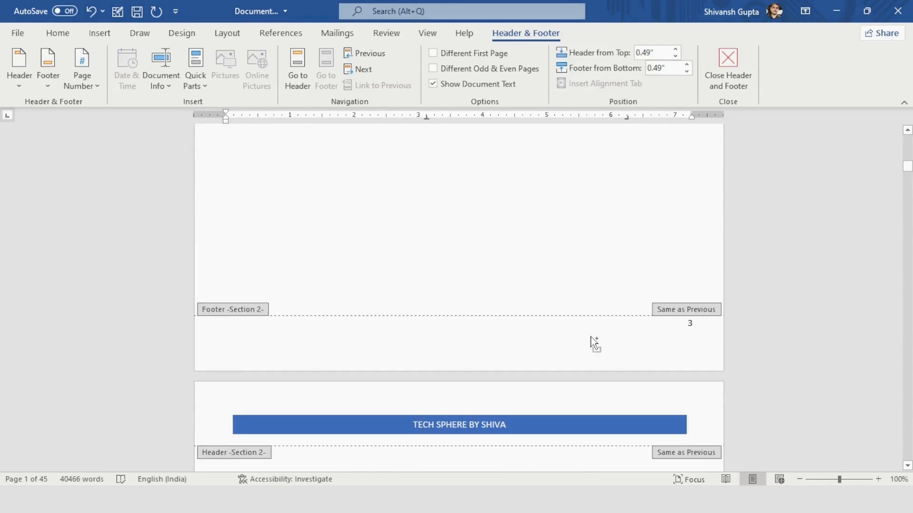
scroll(594, 342, down, 1)
scroll(584, 320, down, 3)
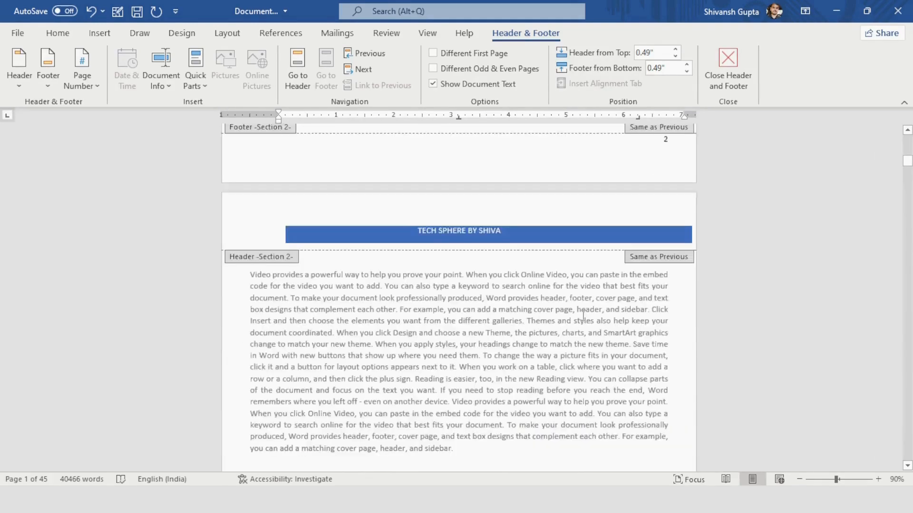
scroll(583, 316, up, 3)
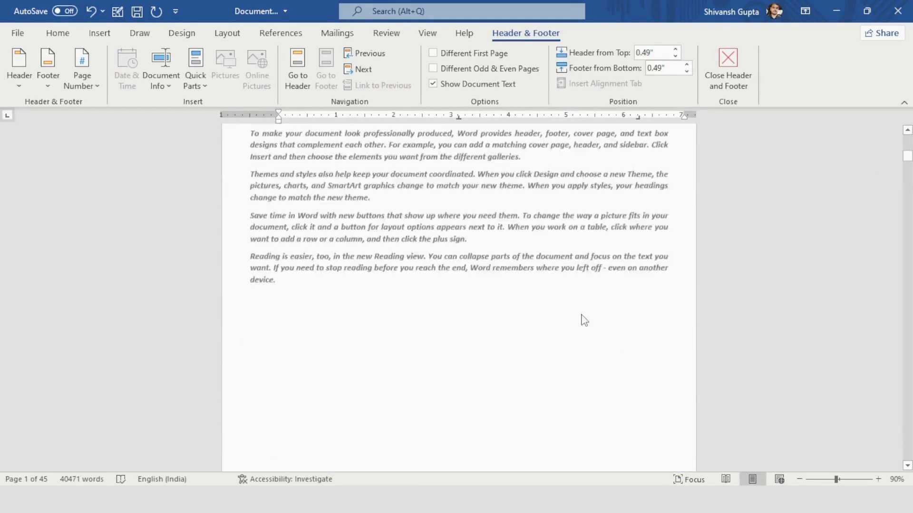
scroll(583, 320, up, 2)
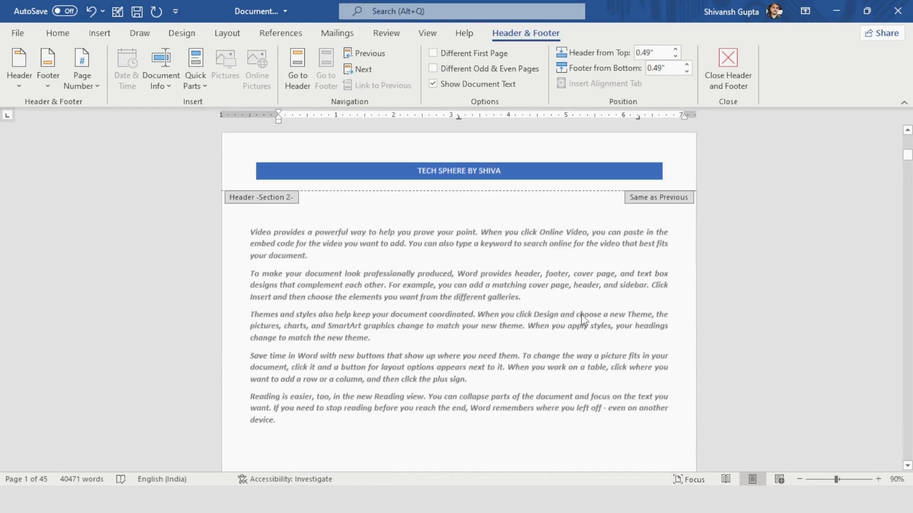
scroll(582, 320, up, 2)
scroll(583, 320, down, 5)
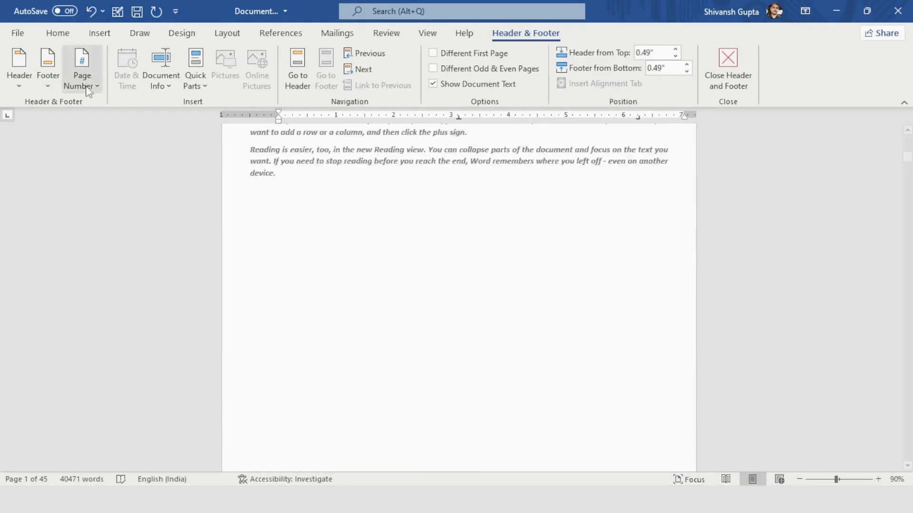
scroll(229, 216, up, 10)
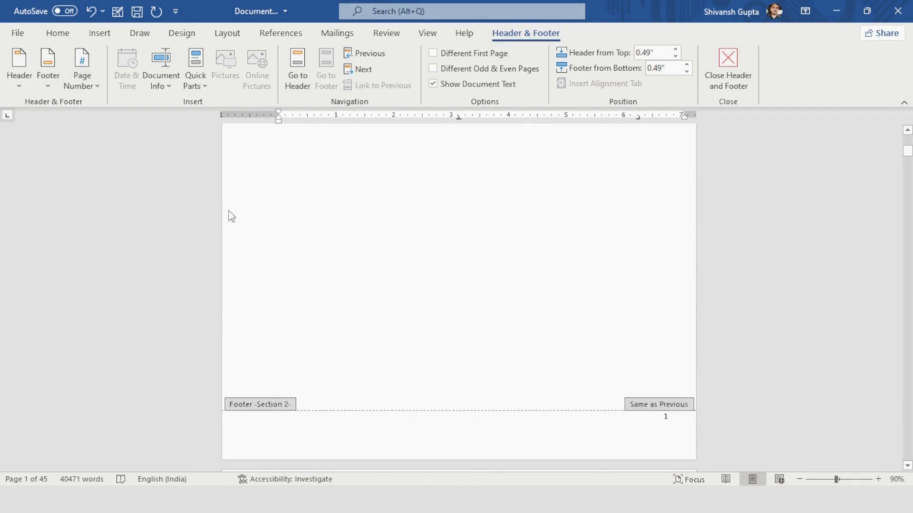
scroll(232, 216, down, 5)
scroll(233, 204, down, 3)
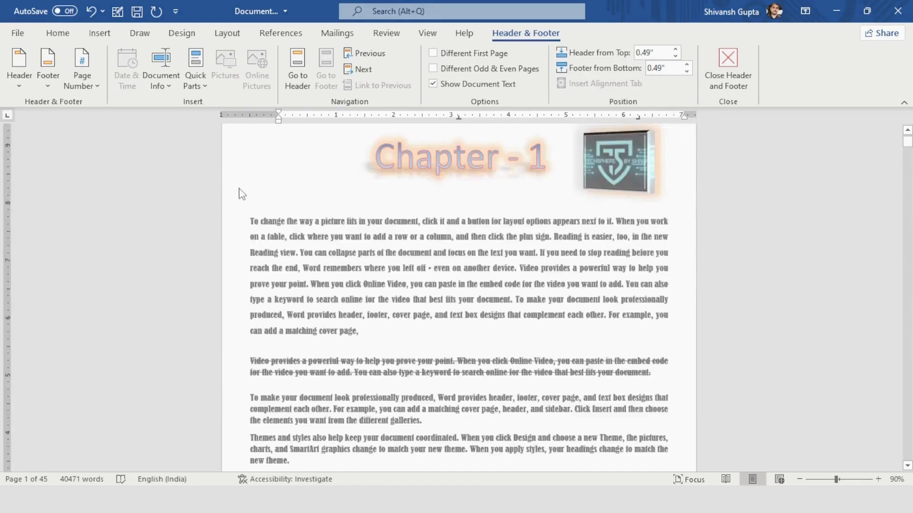
Leave header and footer editing and check how the header band and page numbers look in the normal document view
click(19, 64)
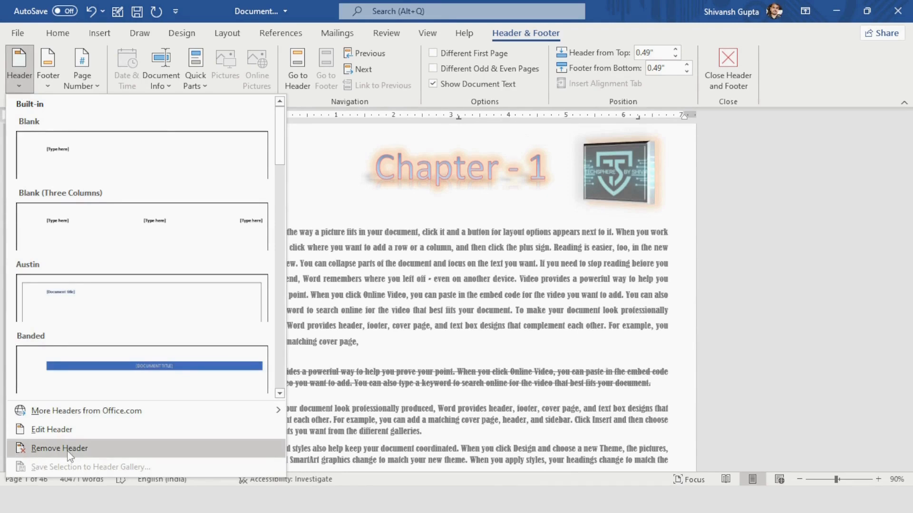
click(147, 432)
scroll(313, 257, up, 3)
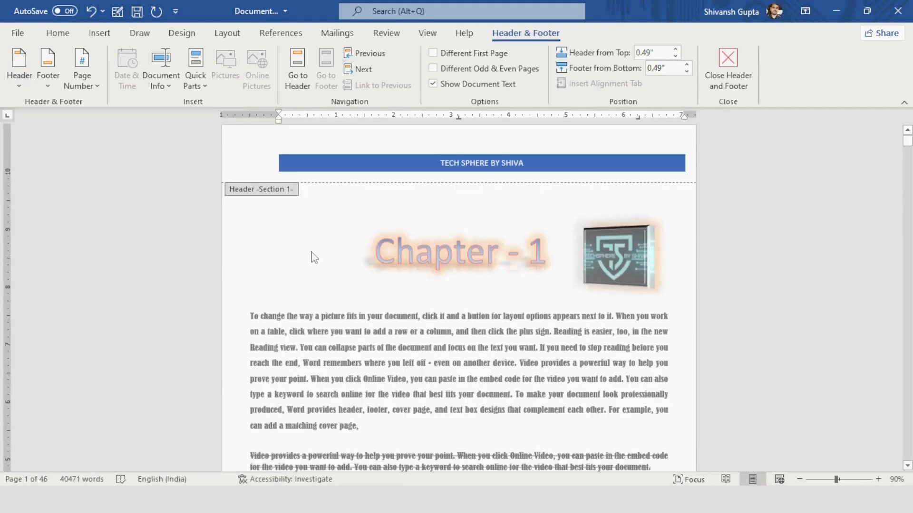
double_click(355, 303)
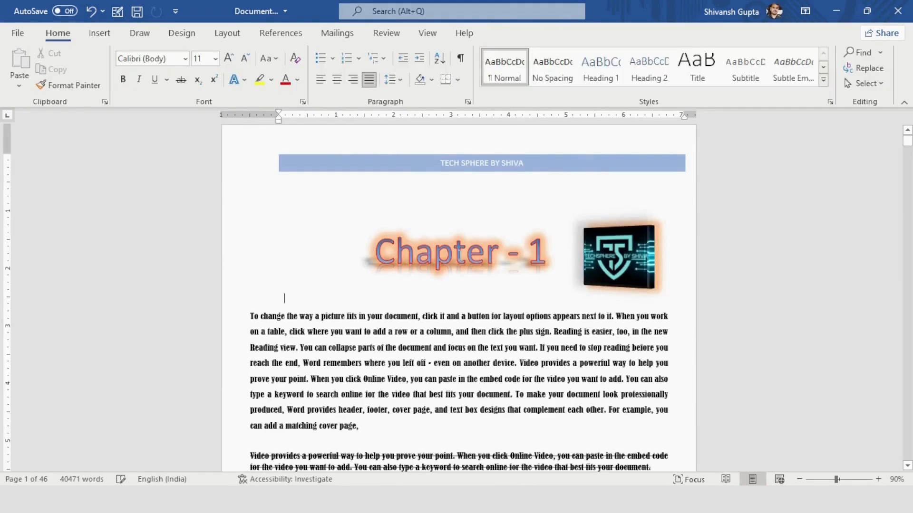
scroll(460, 261, down, 15)
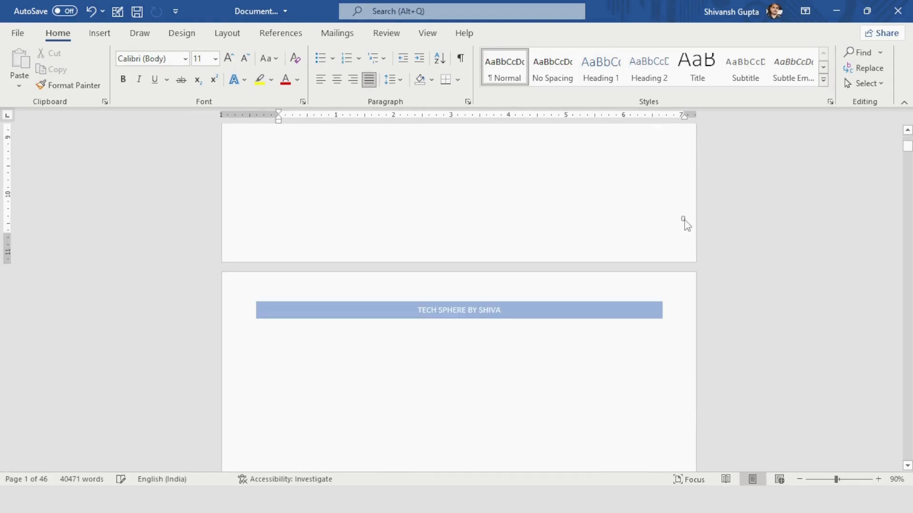
scroll(685, 221, down, 9)
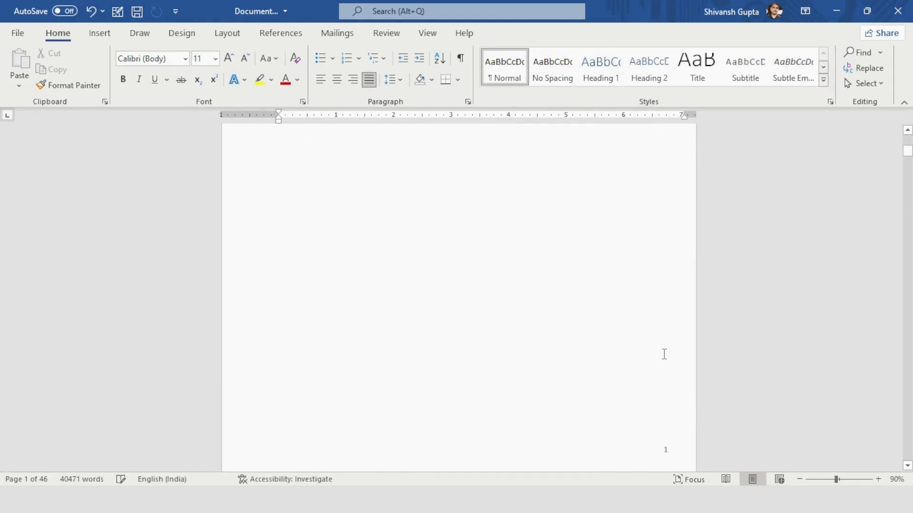
scroll(664, 373, down, 20)
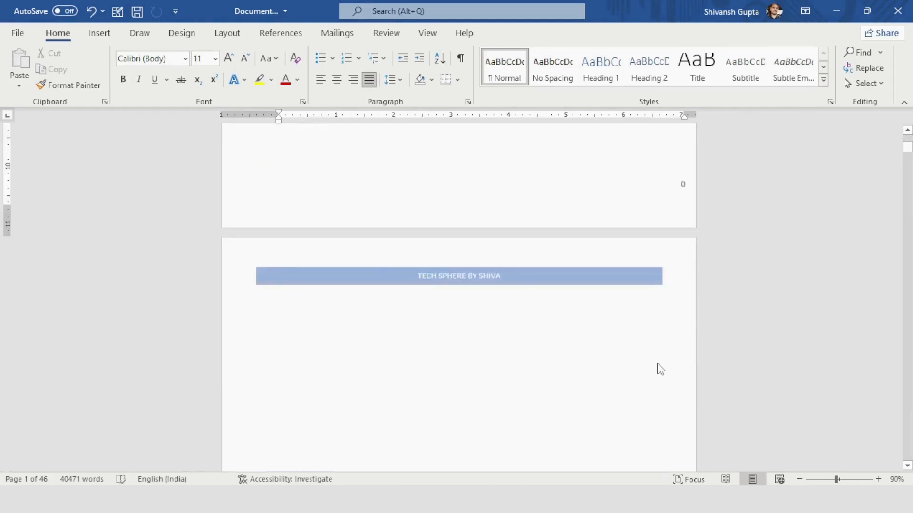
scroll(660, 369, down, 12)
scroll(358, 172, up, 8)
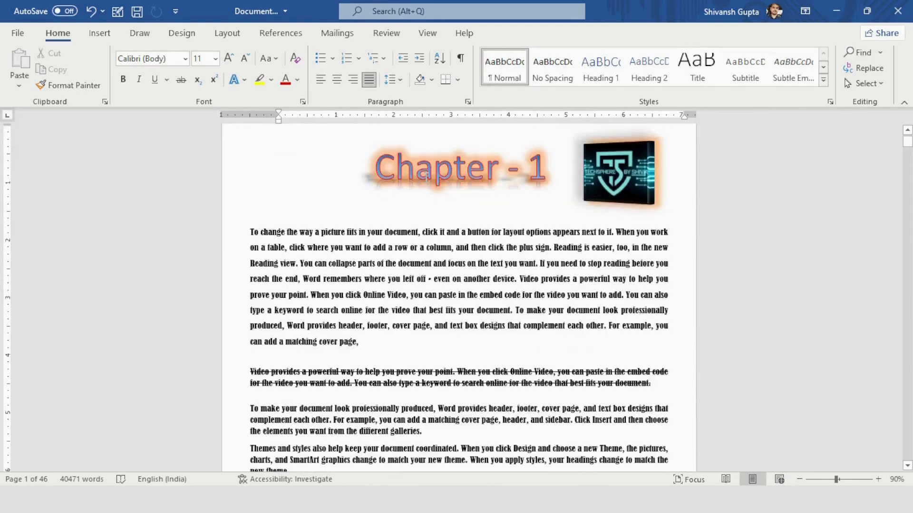
Insert an automatically updating date in the 04-05-2025 format below the title band in the first-page header
click(358, 172)
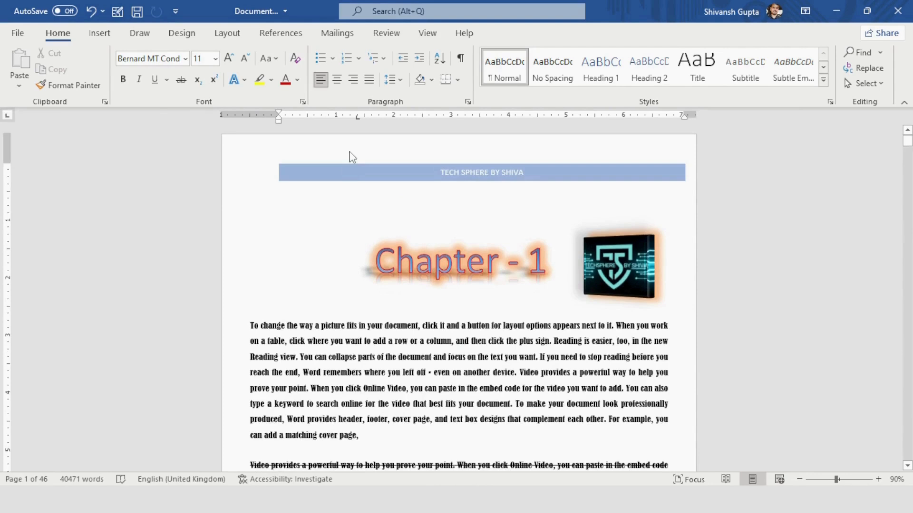
double_click(351, 151)
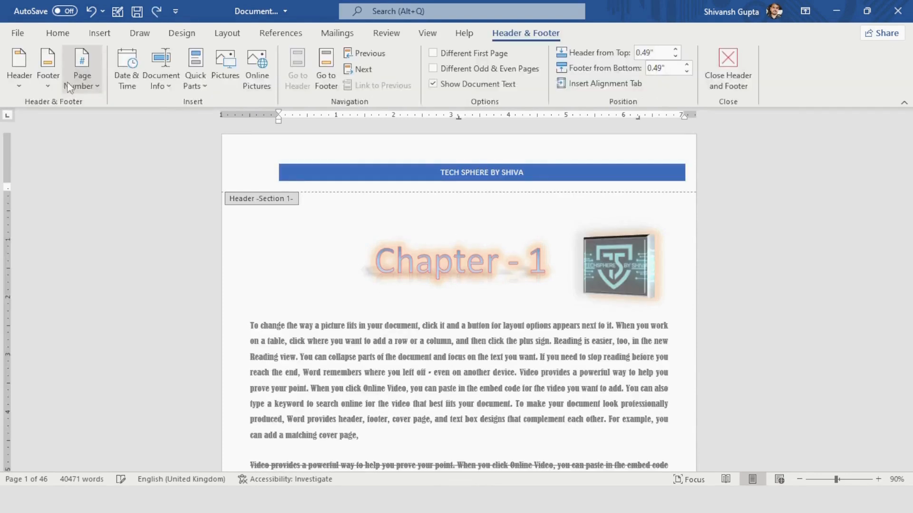
click(48, 80)
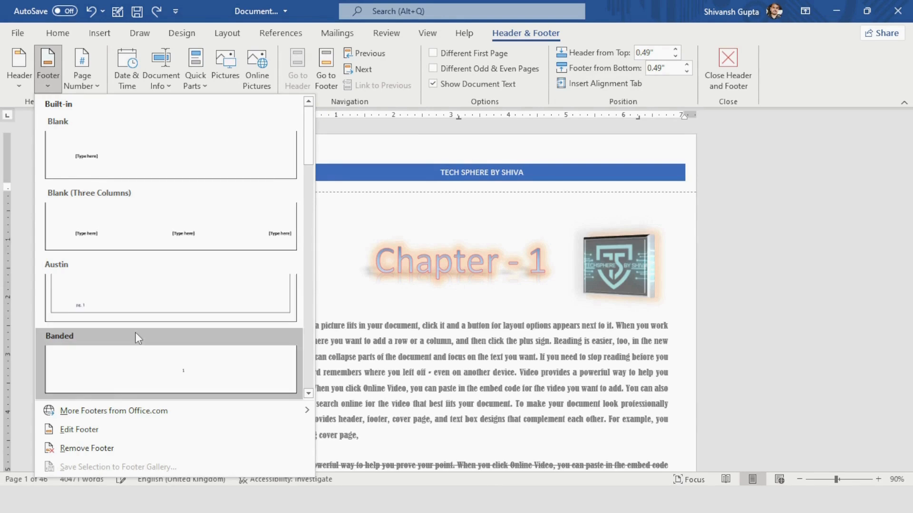
scroll(135, 332, down, 5)
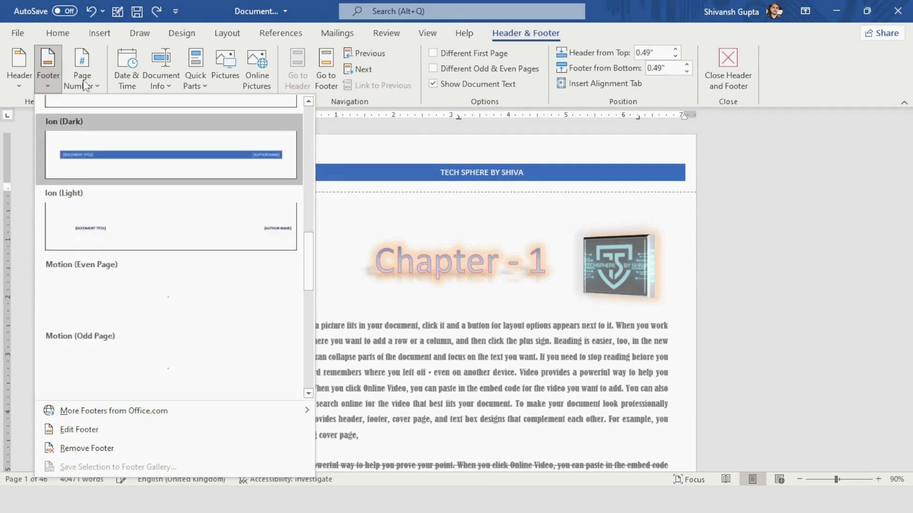
click(125, 66)
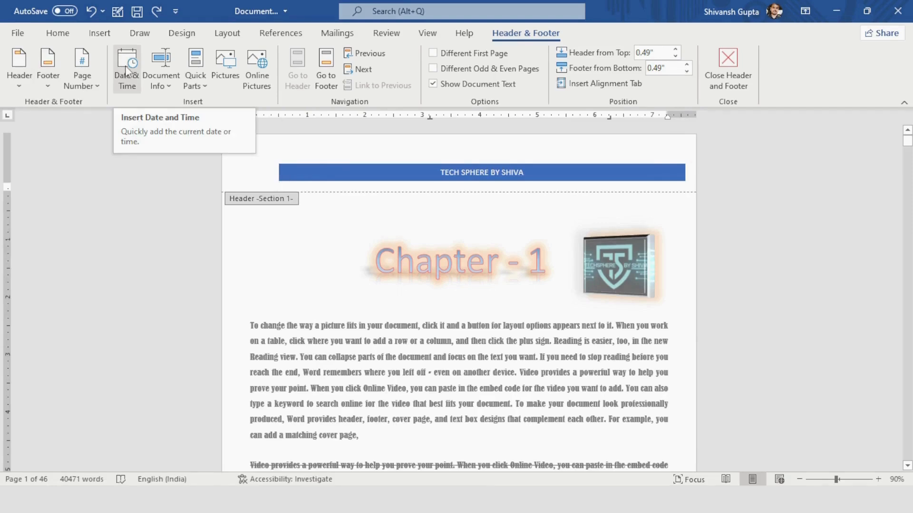
click(124, 65)
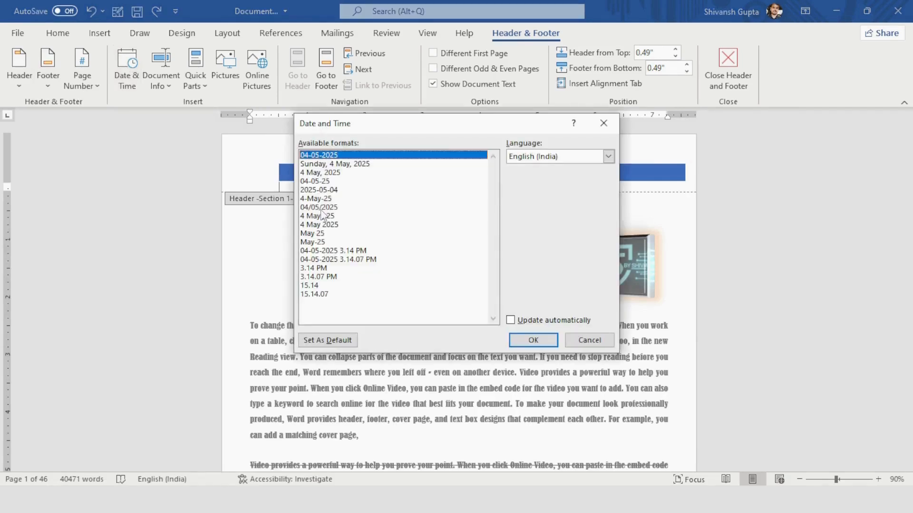
click(512, 320)
click(532, 339)
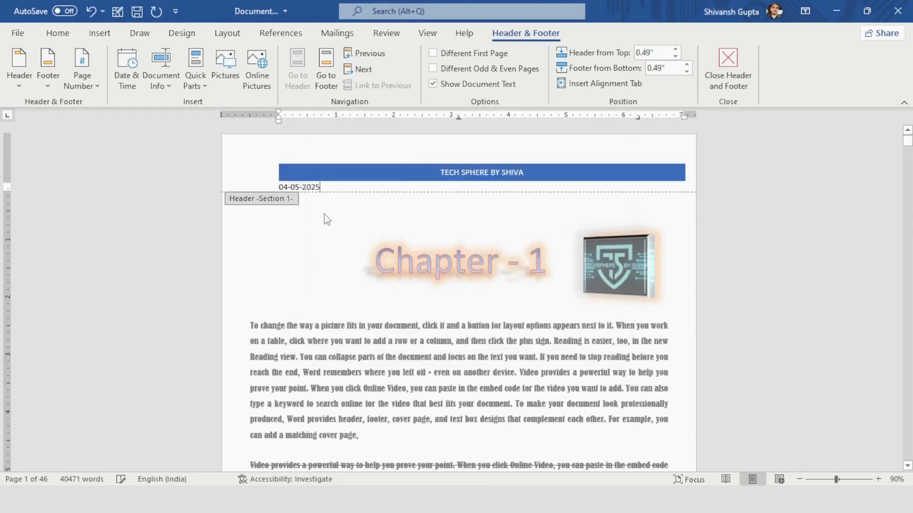
Insert the date in the "Sunday, 4 May, 2025" format in the first-page footer and check it on the following pages
scroll(402, 336, down, 5)
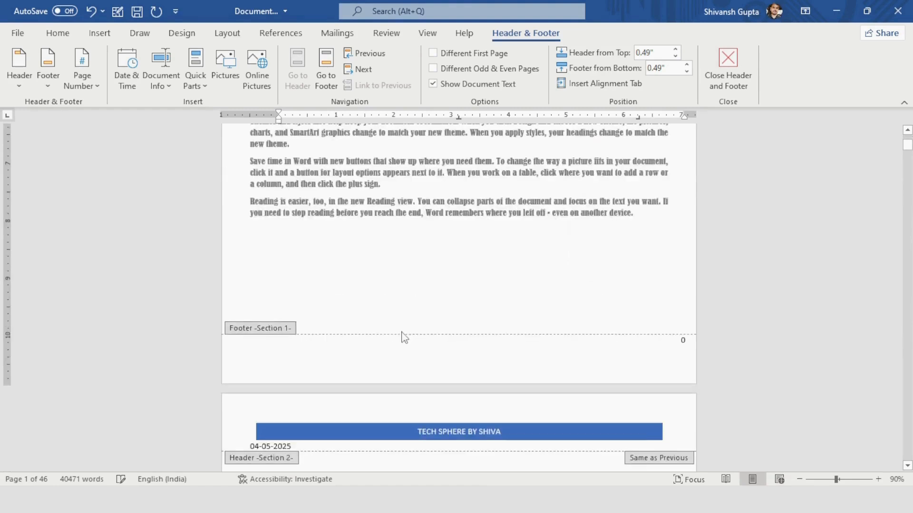
click(333, 354)
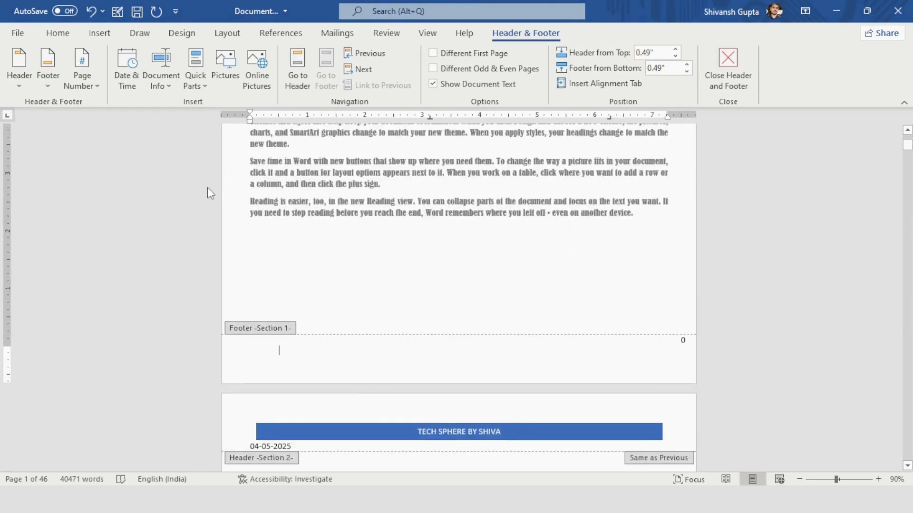
click(129, 76)
click(335, 163)
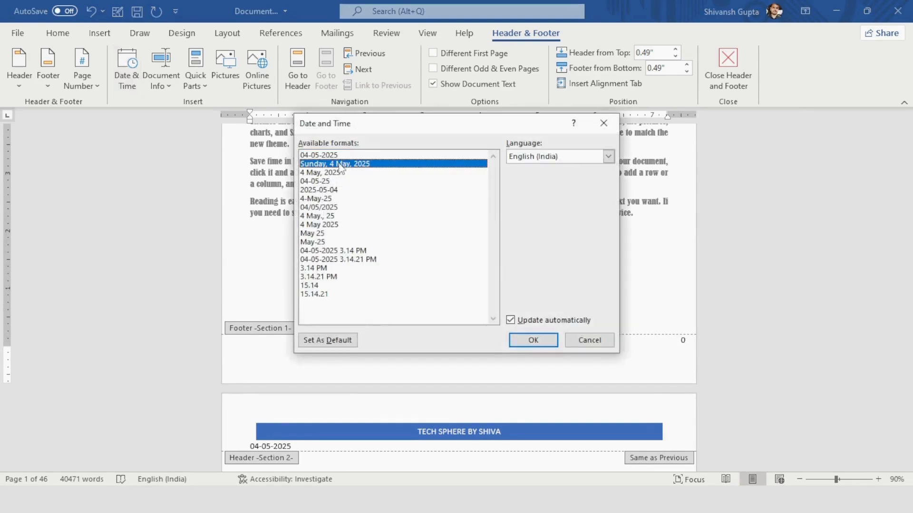
click(545, 344)
scroll(401, 367, down, 5)
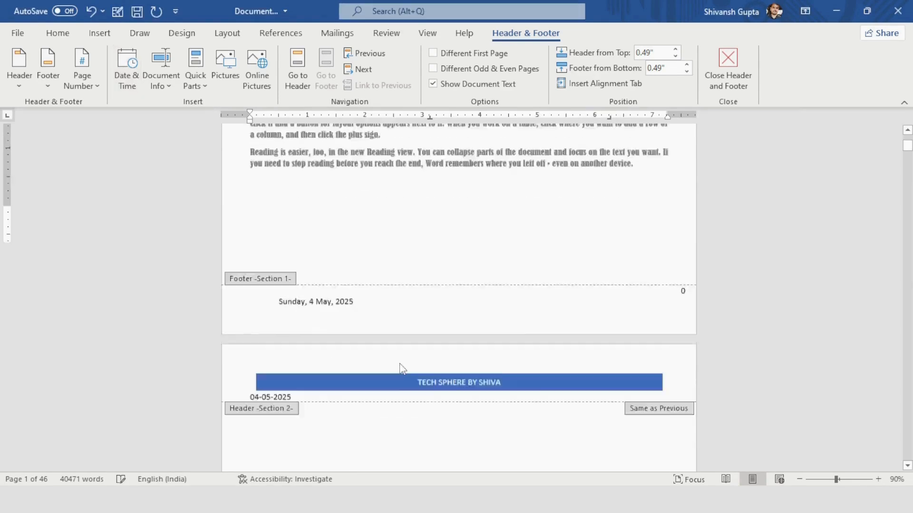
scroll(402, 368, down, 10)
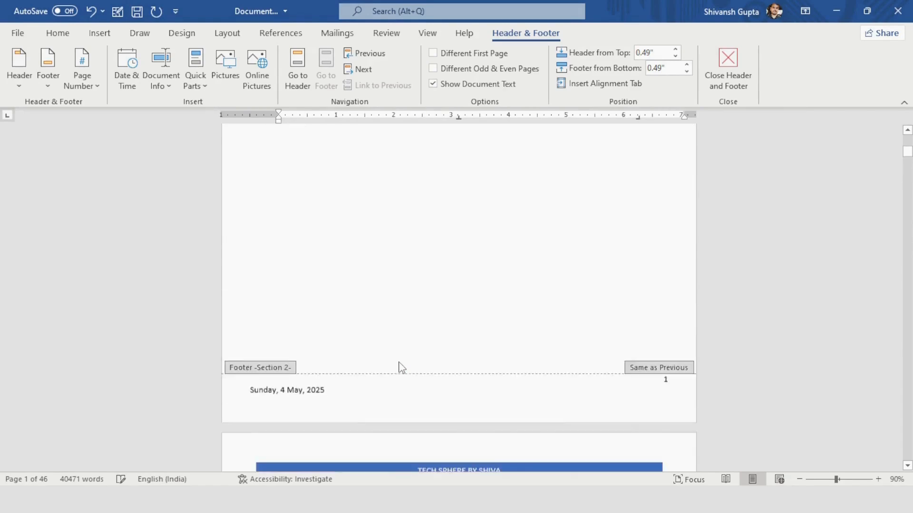
Delete the 04-05-2025 date below the title band in the first-page header
scroll(401, 365, up, 15)
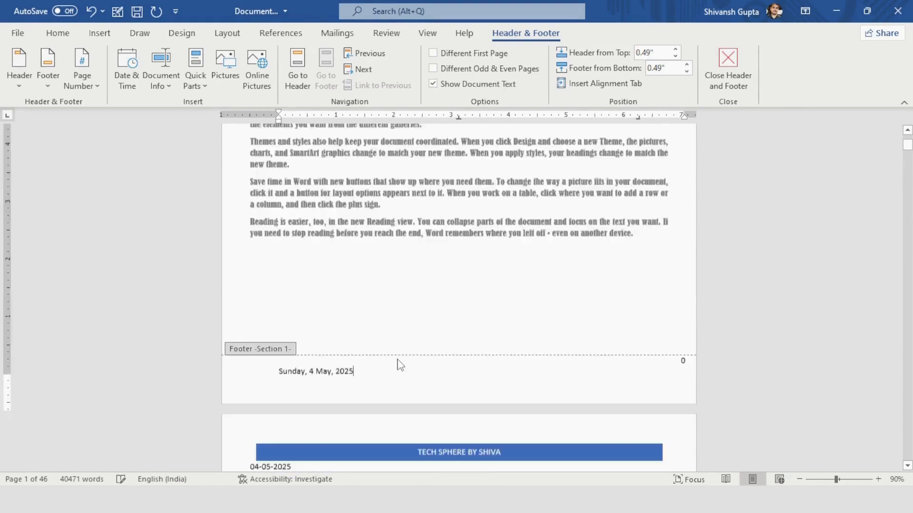
scroll(399, 365, up, 1)
click(317, 187)
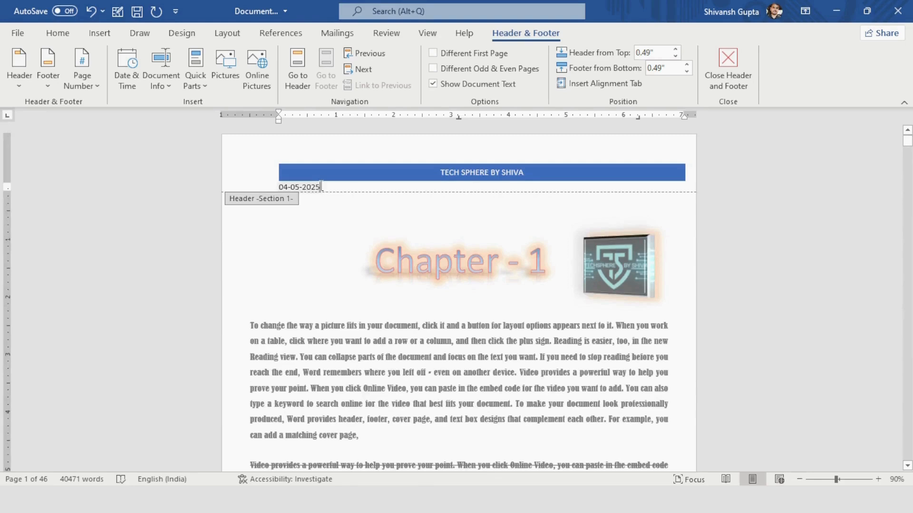
drag(317, 186, 279, 185)
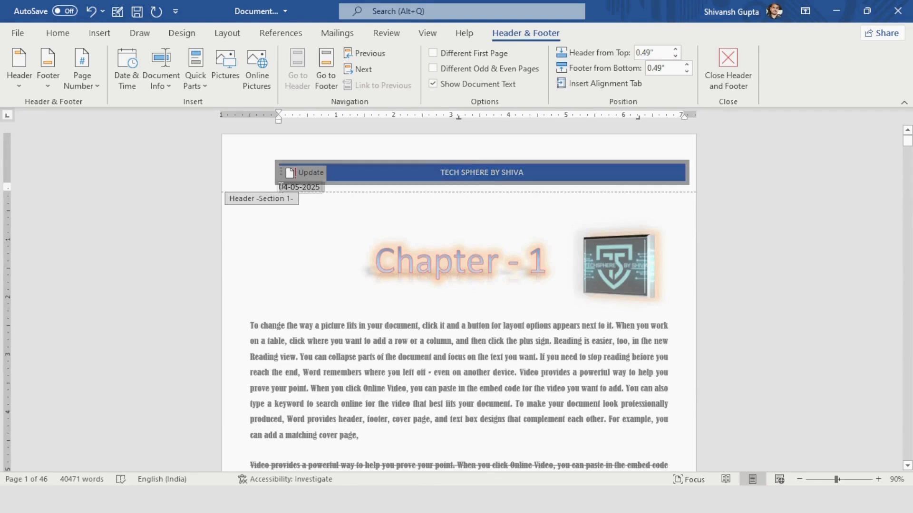
click(280, 187)
key(Delete)
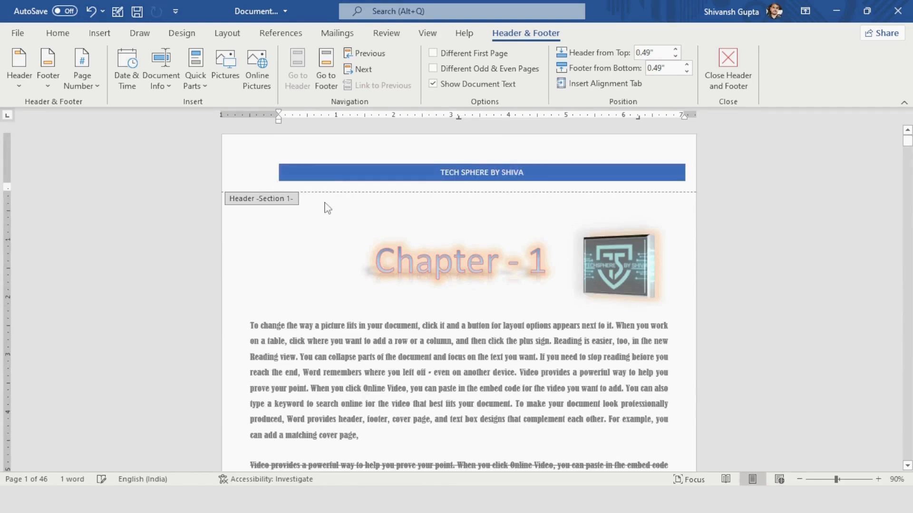
Leave header and footer editing and check the first page's footer and the following header band in the normal view
click(327, 256)
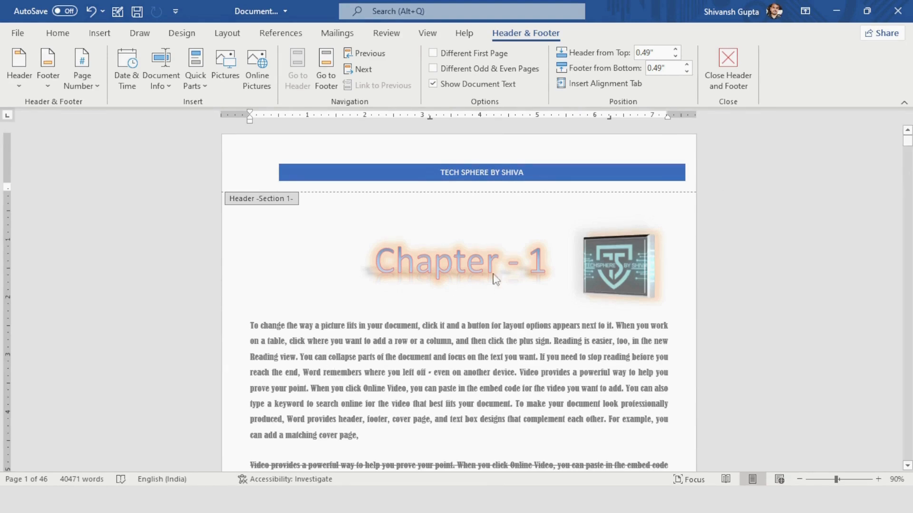
click(729, 75)
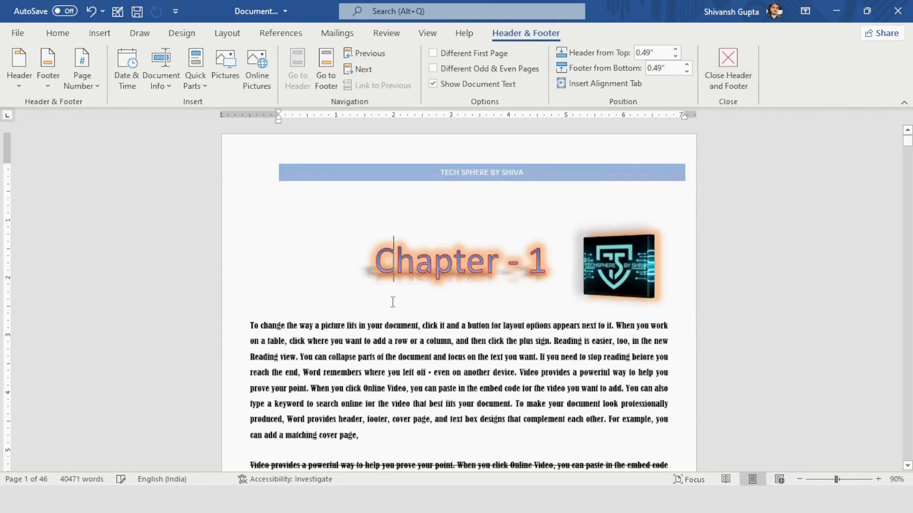
scroll(439, 281, down, 3)
scroll(439, 281, down, 6)
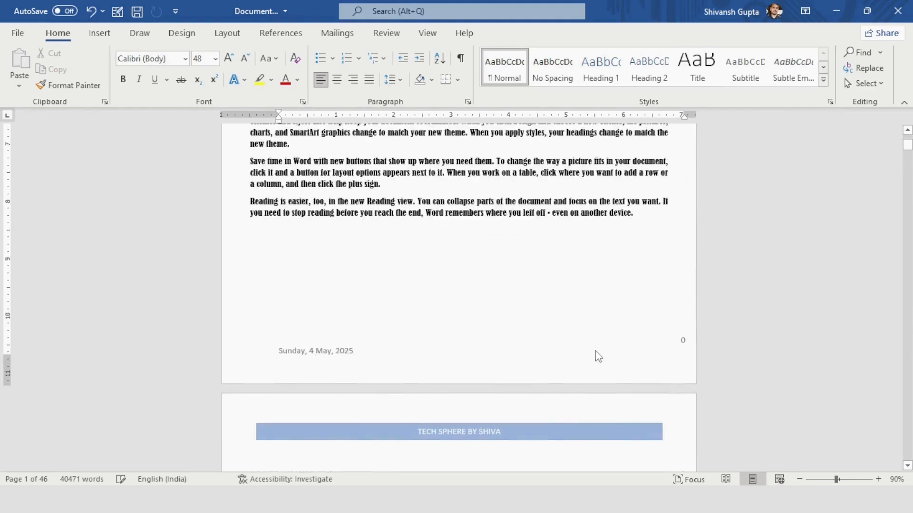
scroll(426, 190, up, 10)
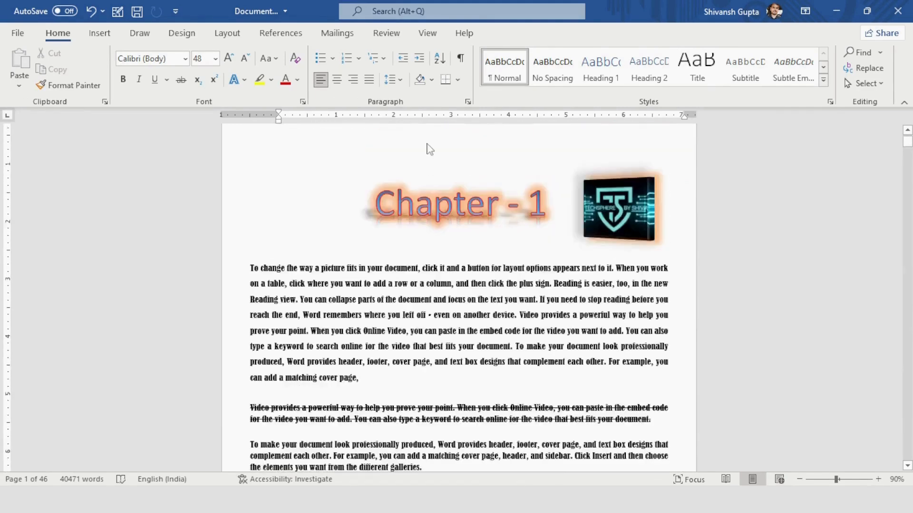
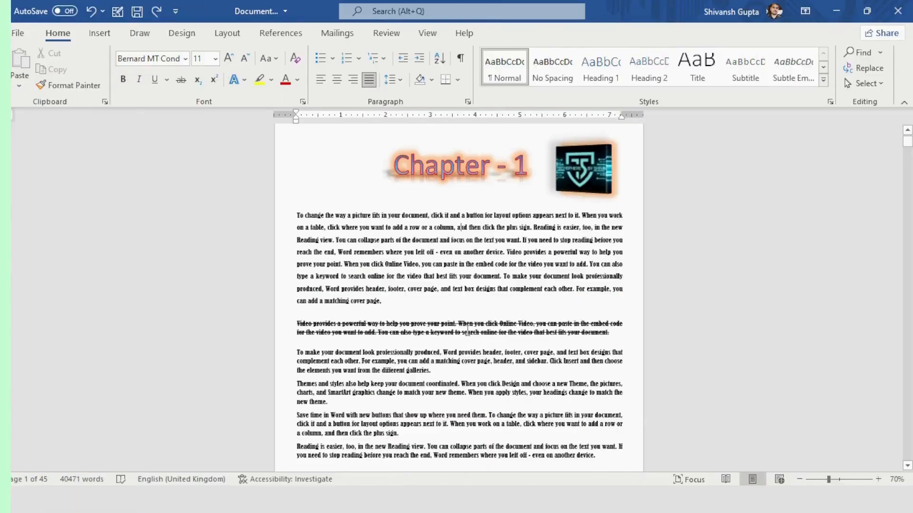
Examine the header bands, footer dates and page numbers across the first few pages, including the blank pages
scroll(451, 266, up, 3)
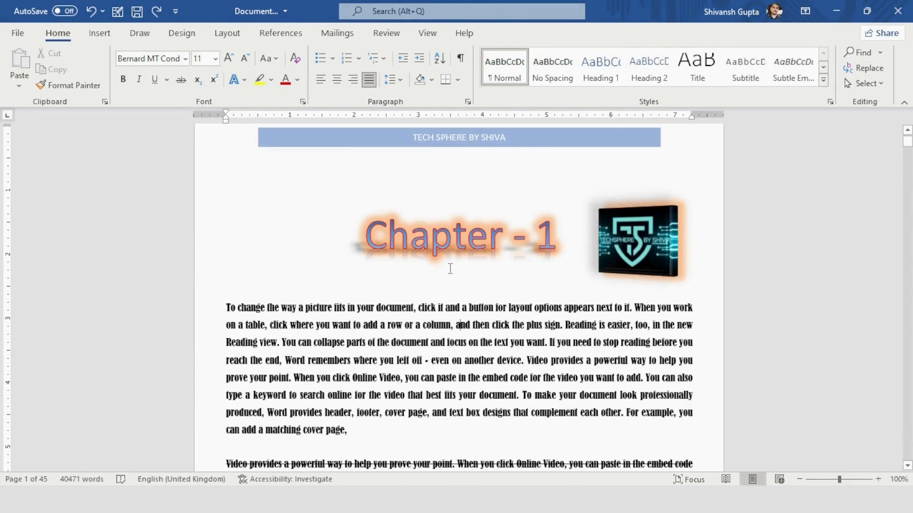
scroll(450, 268, down, 8)
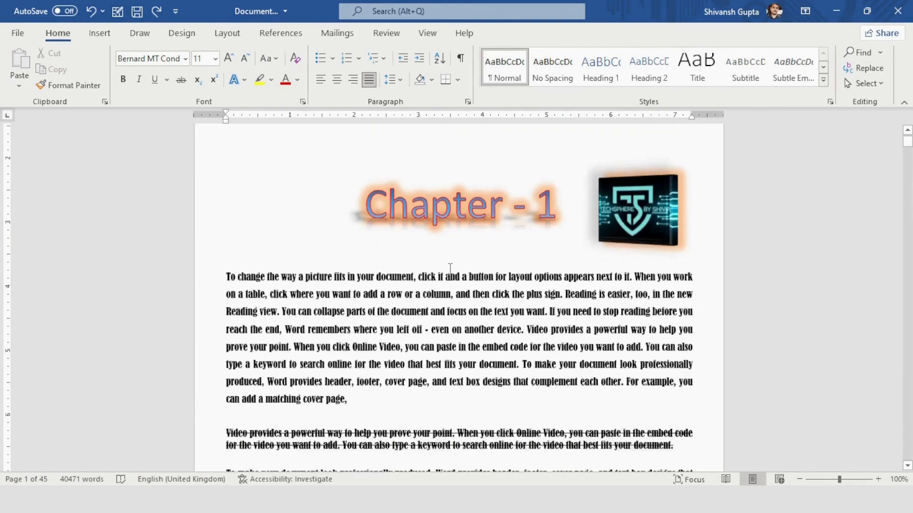
ctrl+scroll(450, 269, down, 1)
scroll(450, 268, down, 6)
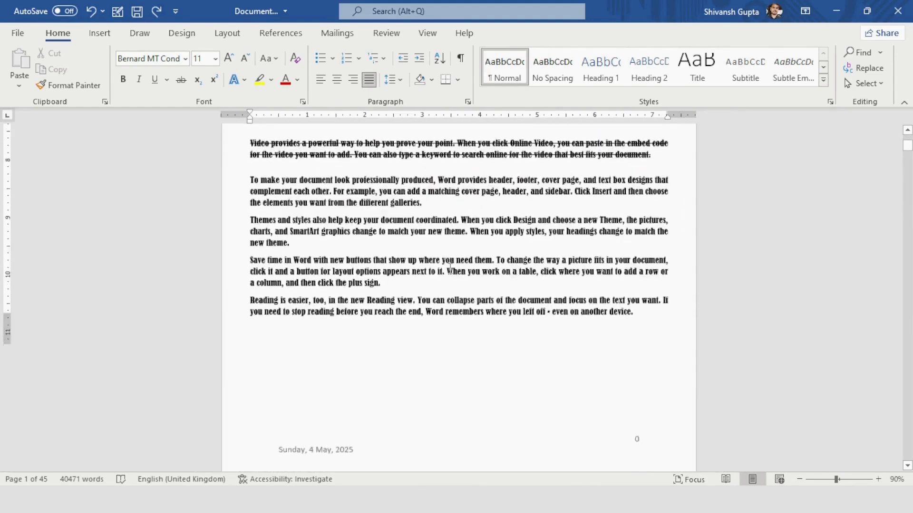
scroll(460, 265, down, 1)
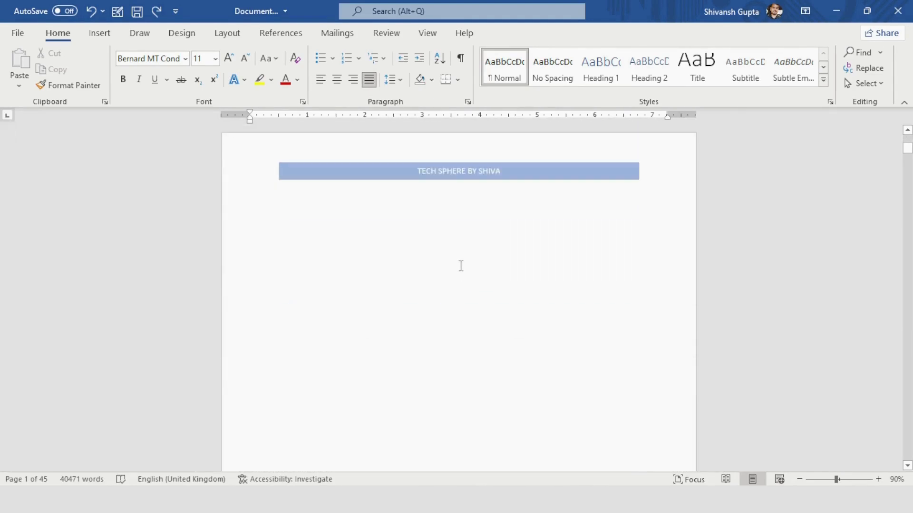
ctrl+scroll(461, 266, down, 3)
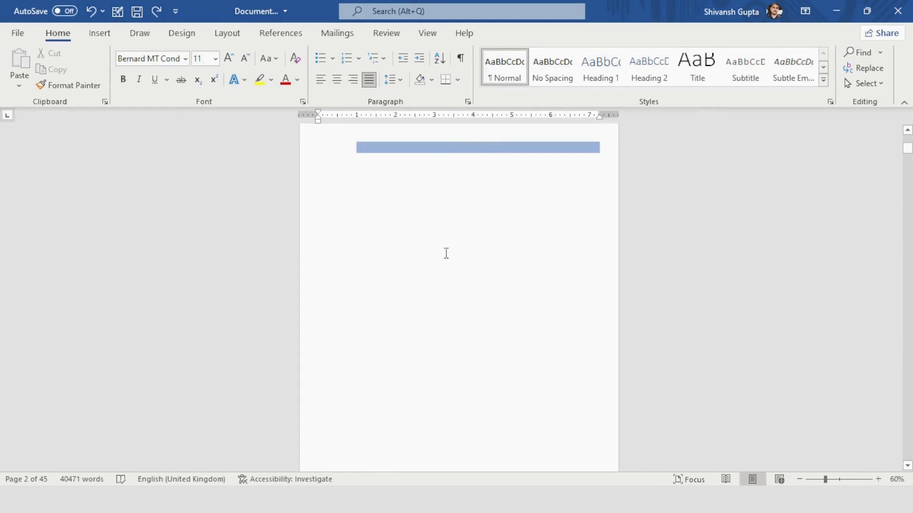
scroll(446, 253, up, 2)
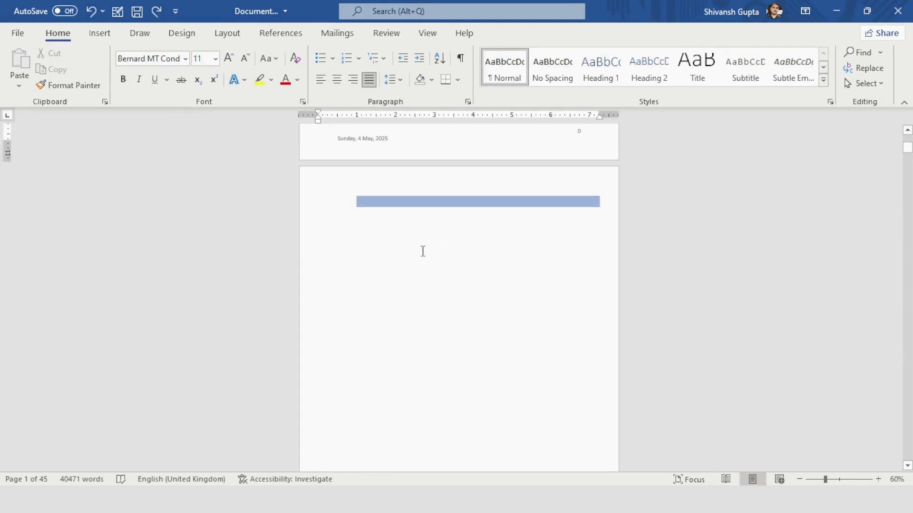
scroll(402, 239, down, 3)
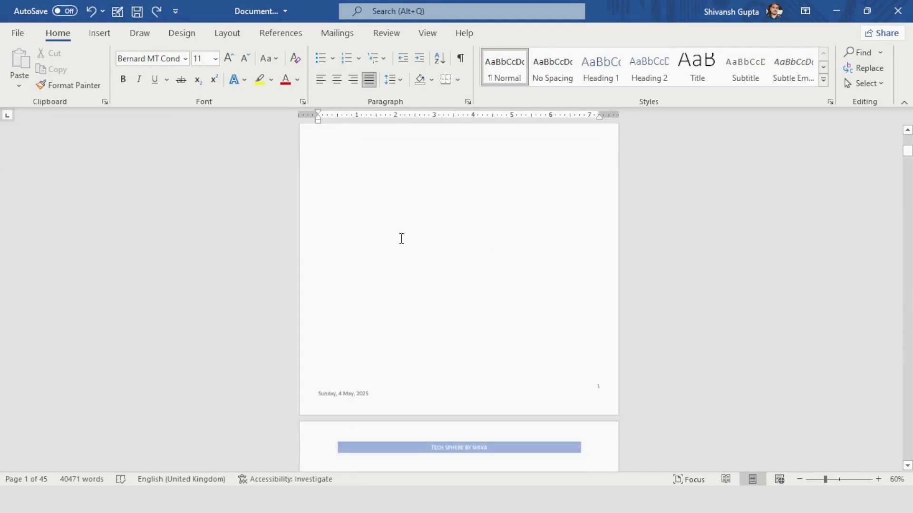
scroll(401, 239, down, 5)
scroll(395, 205, up, 1)
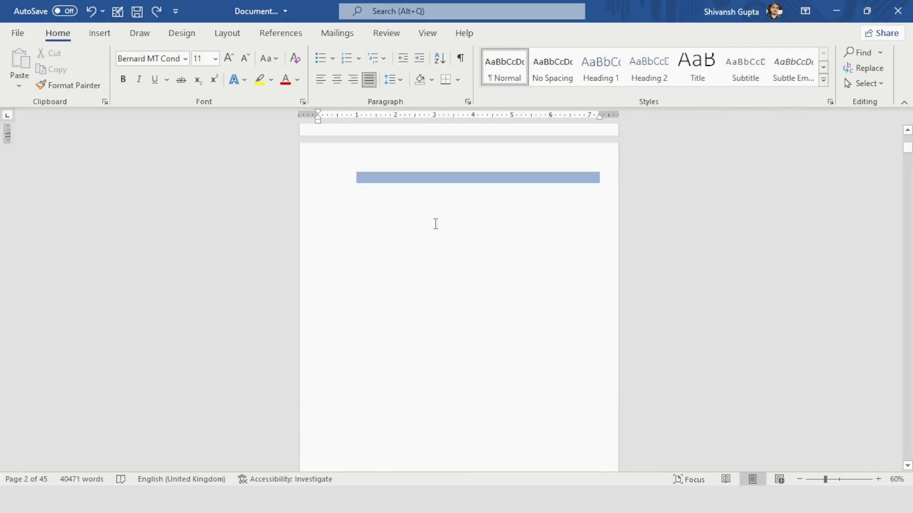
ctrl+scroll(395, 204, up, 4)
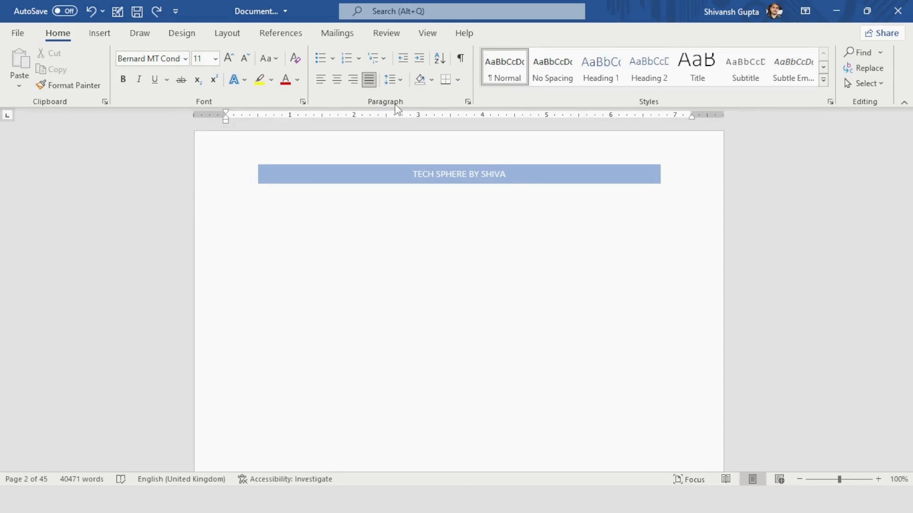
Turn on the display of formatting marks and inspect the page breaks on the first two pages
click(460, 59)
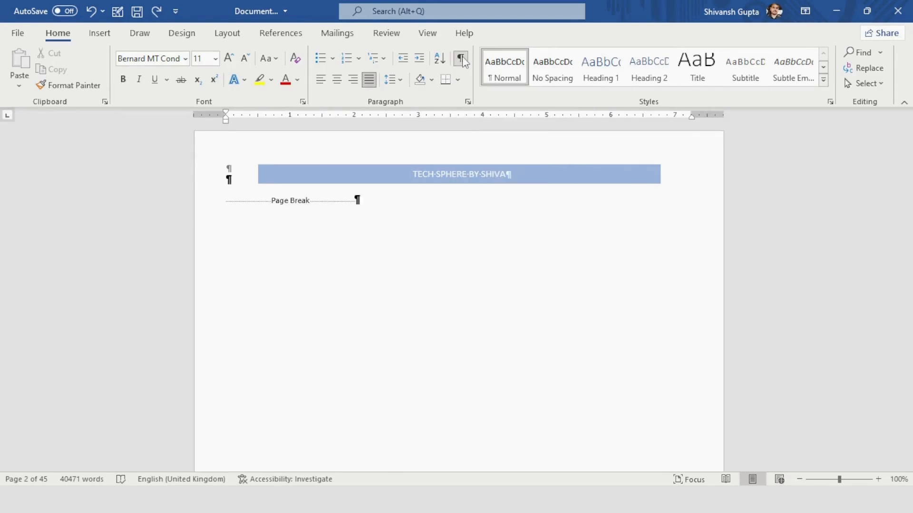
ctrl+scroll(410, 204, down, 2)
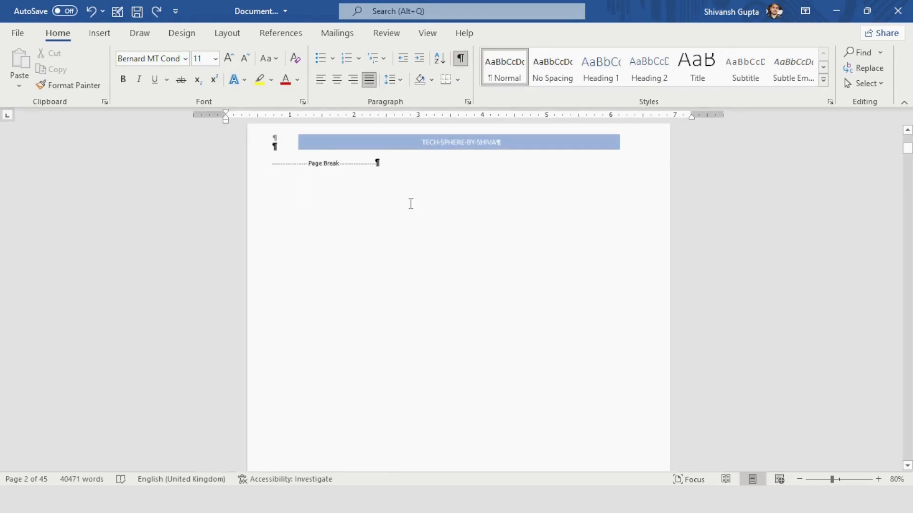
scroll(411, 204, up, 5)
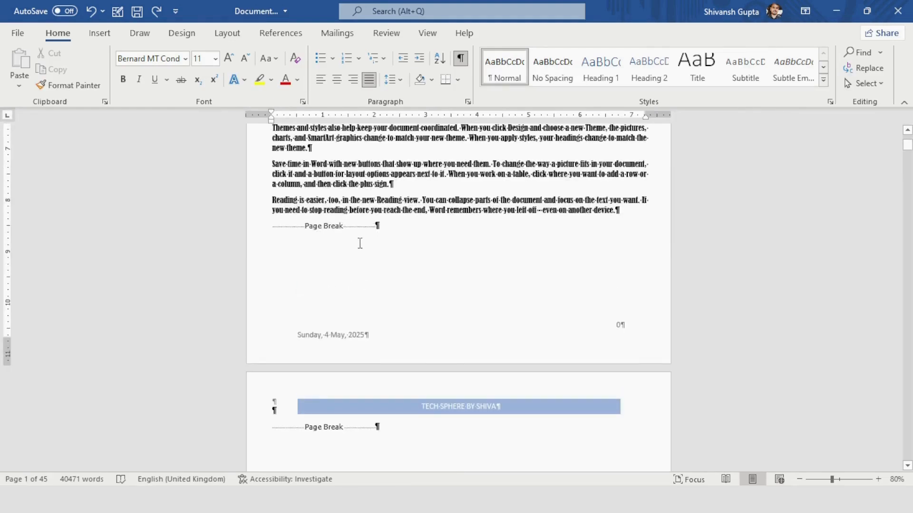
scroll(407, 244, up, 1)
scroll(407, 243, down, 3)
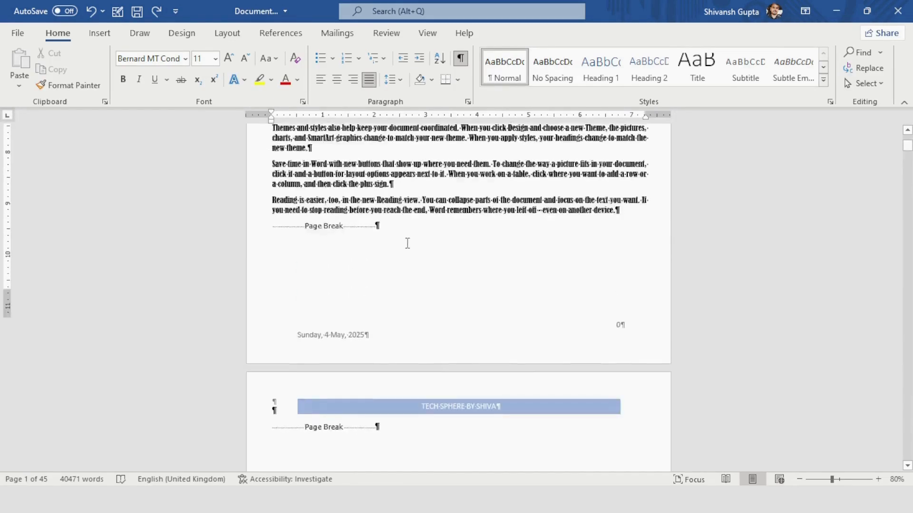
scroll(404, 238, down, 1)
scroll(398, 224, up, 3)
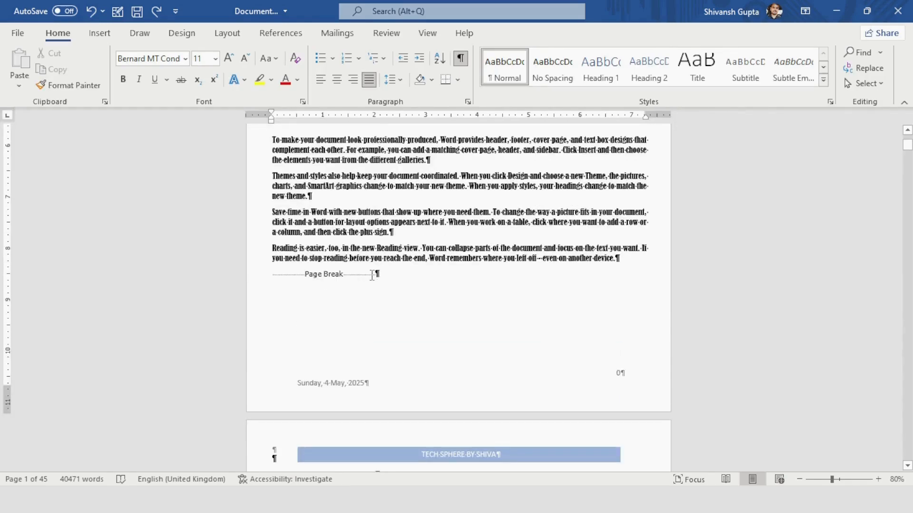
Delete the page break directly below the header band on the blank second page
scroll(297, 274, down, 4)
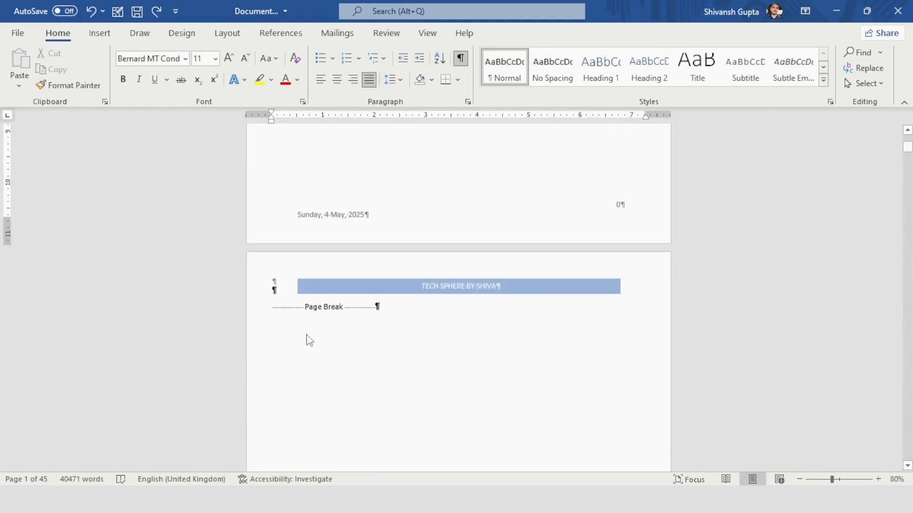
scroll(317, 308, down, 1)
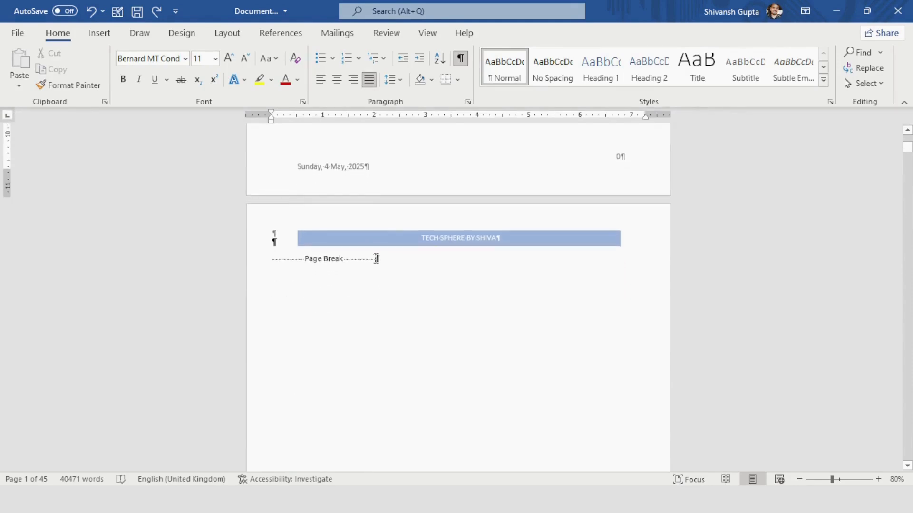
click(356, 261)
drag(339, 259, 299, 257)
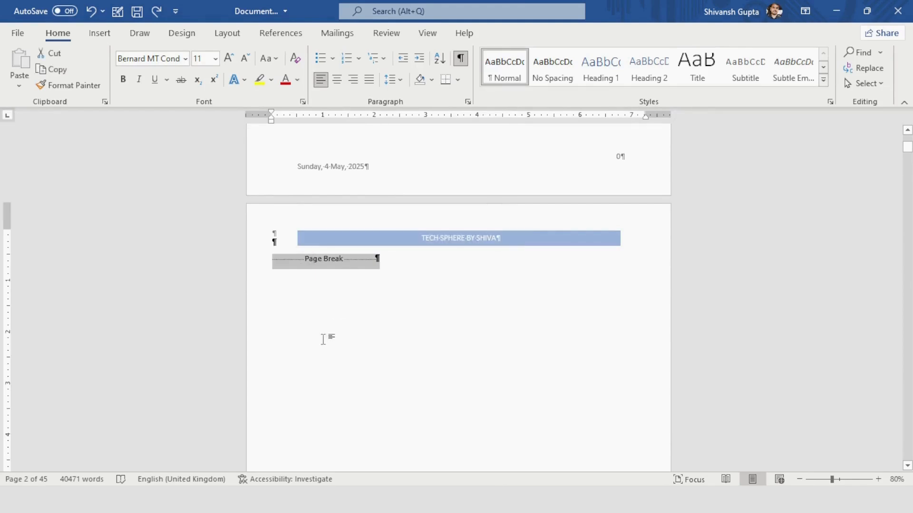
key(Delete)
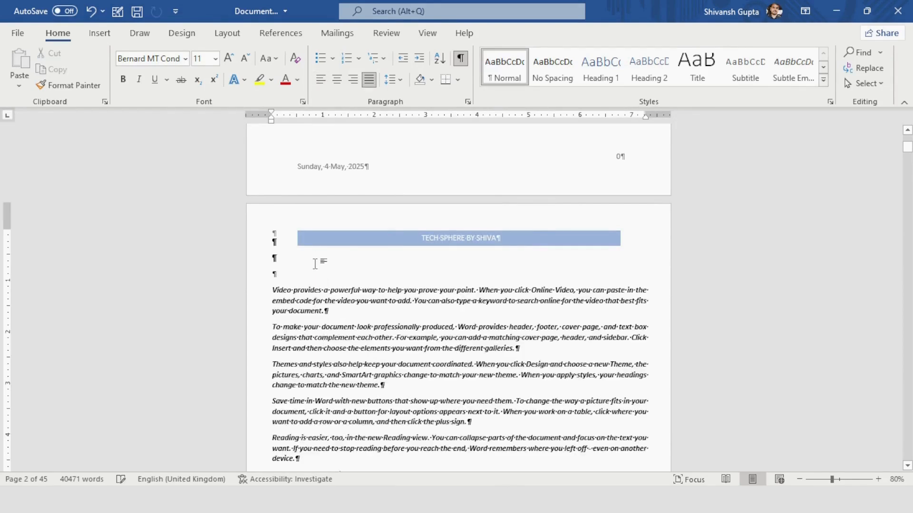
Delete the page break that follows the bold italic paragraphs on the second page
scroll(296, 278, down, 4)
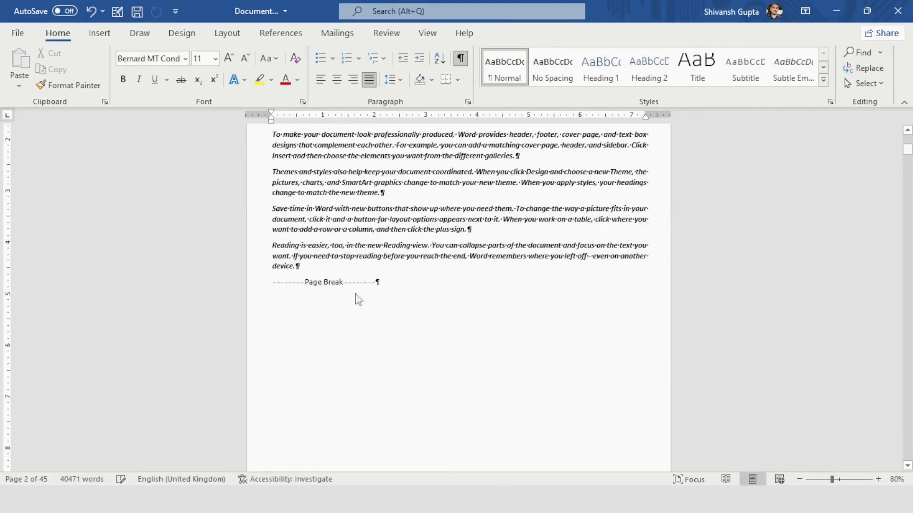
drag(382, 281, 311, 280)
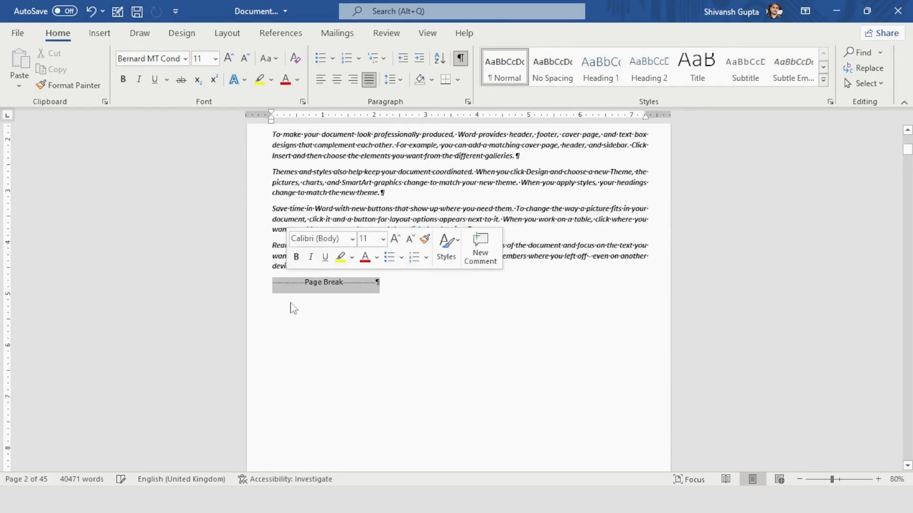
key(Delete)
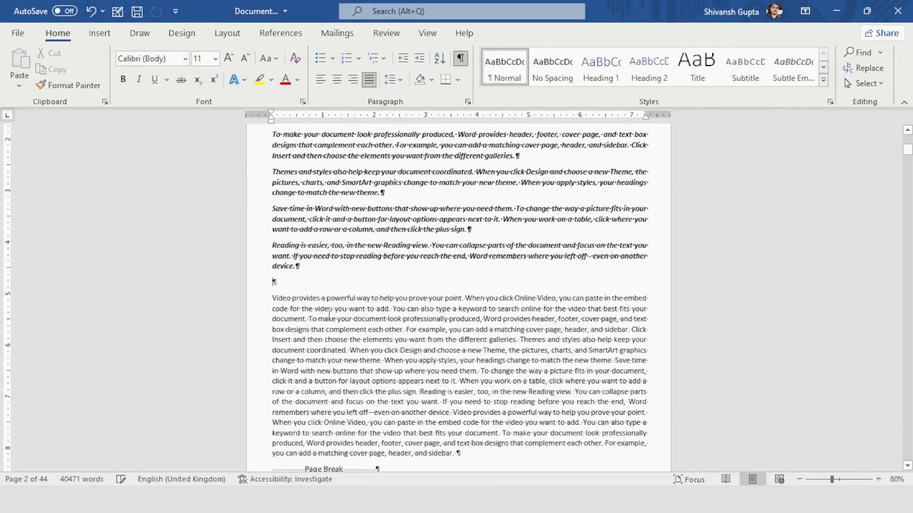
Delete the page break at the start of the blank third page, just below its header band
scroll(340, 305, down, 3)
scroll(340, 306, down, 5)
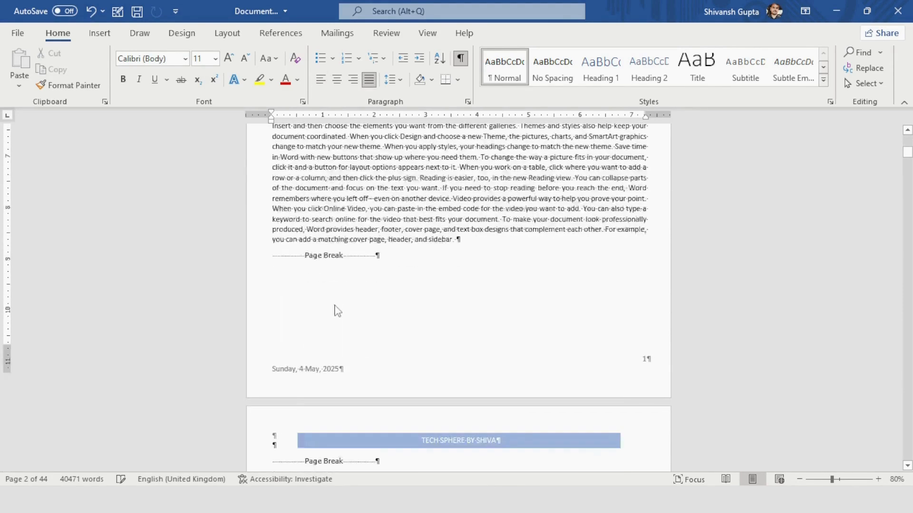
drag(384, 336, 288, 336)
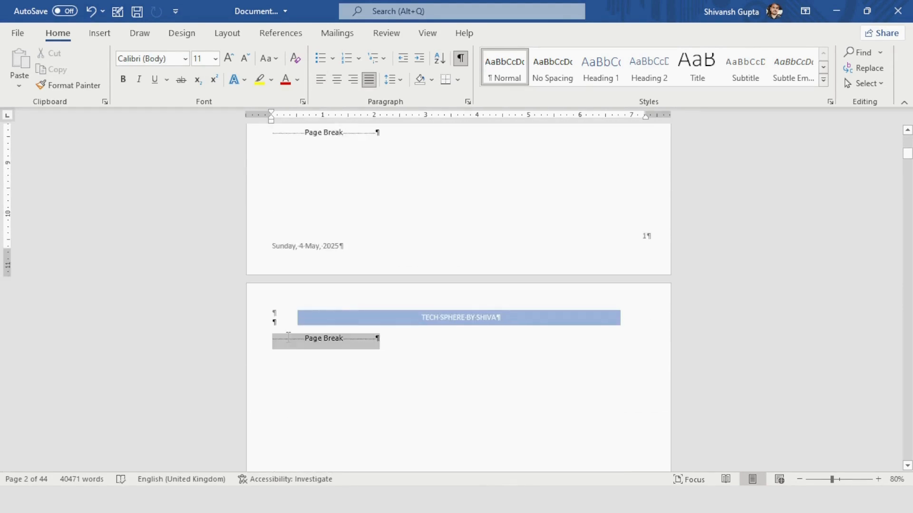
key(Delete)
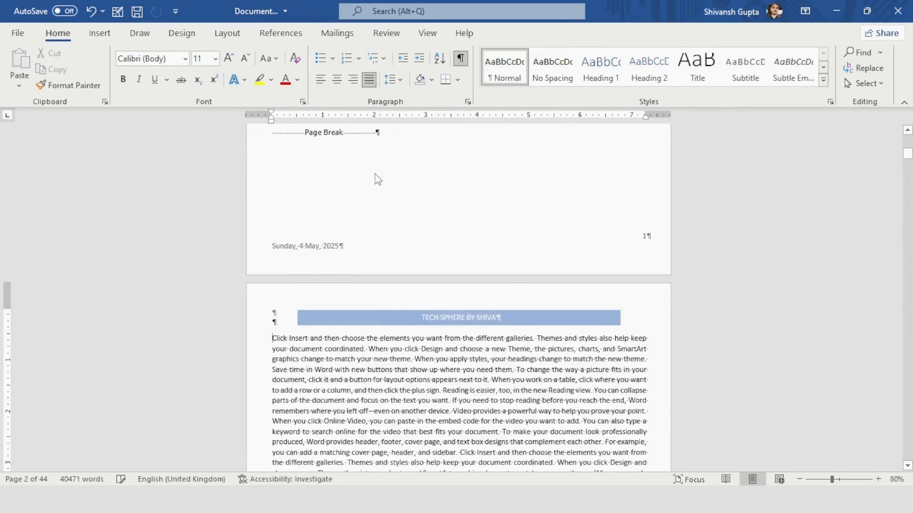
Delete the page break after the last paragraph on the second page and check how the text flows onto the next page
scroll(378, 171, up, 2)
drag(387, 206, 297, 209)
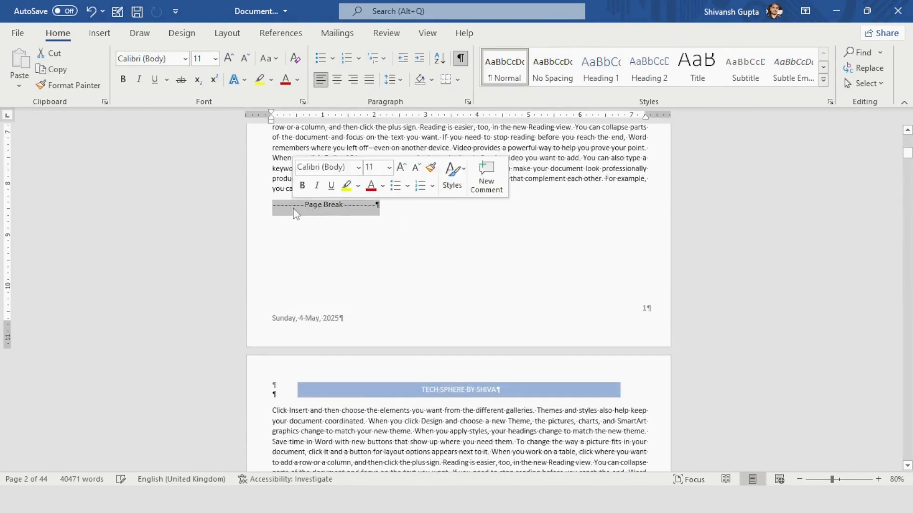
click(293, 209)
key(Delete)
scroll(335, 251, down, 6)
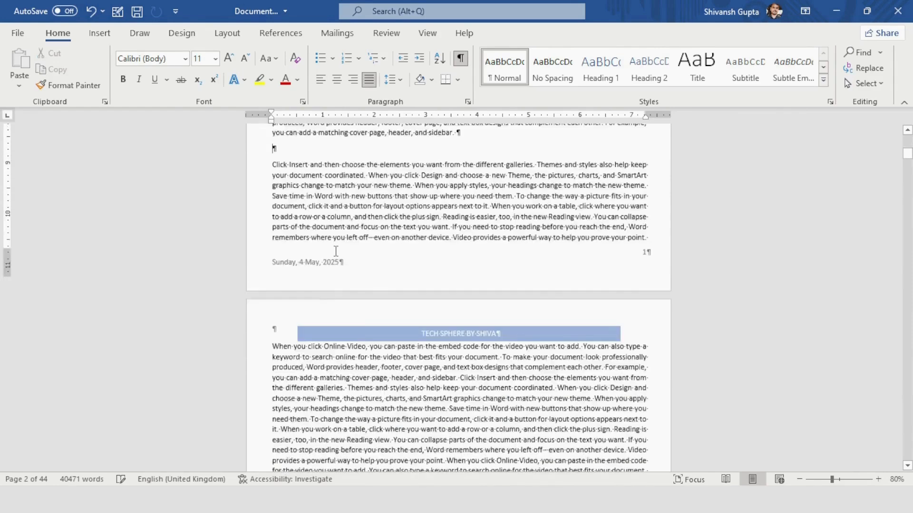
Hide the formatting marks in the document
scroll(336, 251, down, 5)
scroll(336, 252, down, 10)
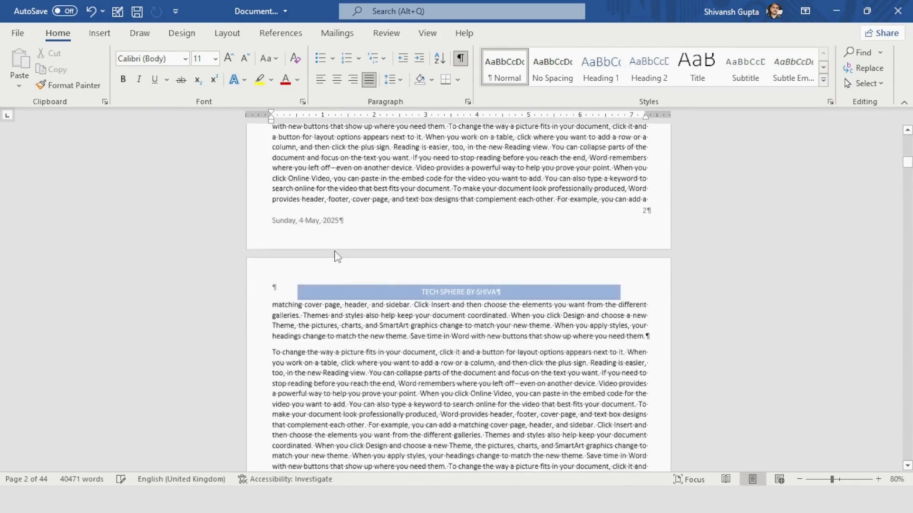
scroll(336, 251, down, 10)
scroll(336, 251, down, 20)
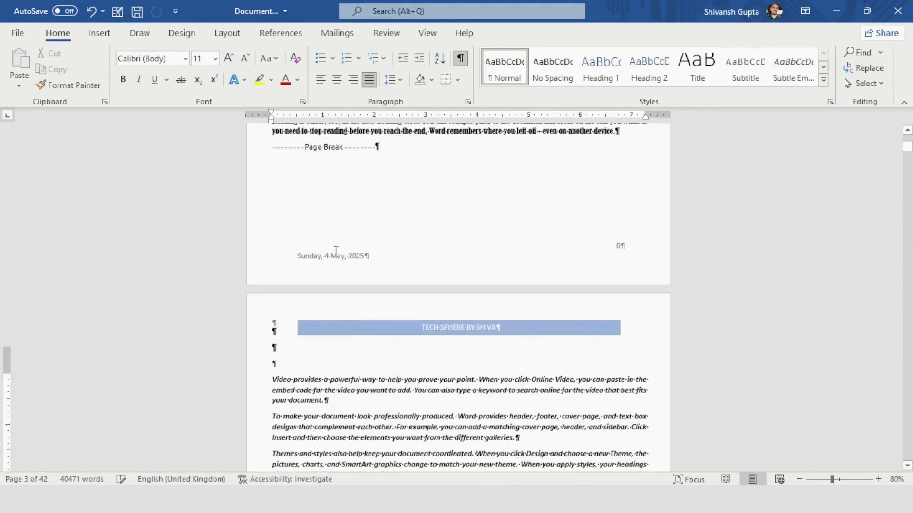
scroll(336, 252, up, 15)
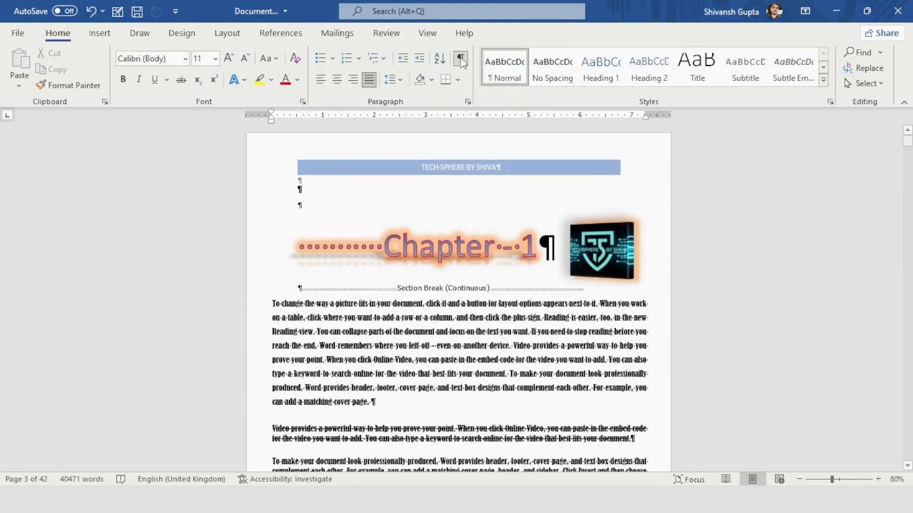
click(460, 59)
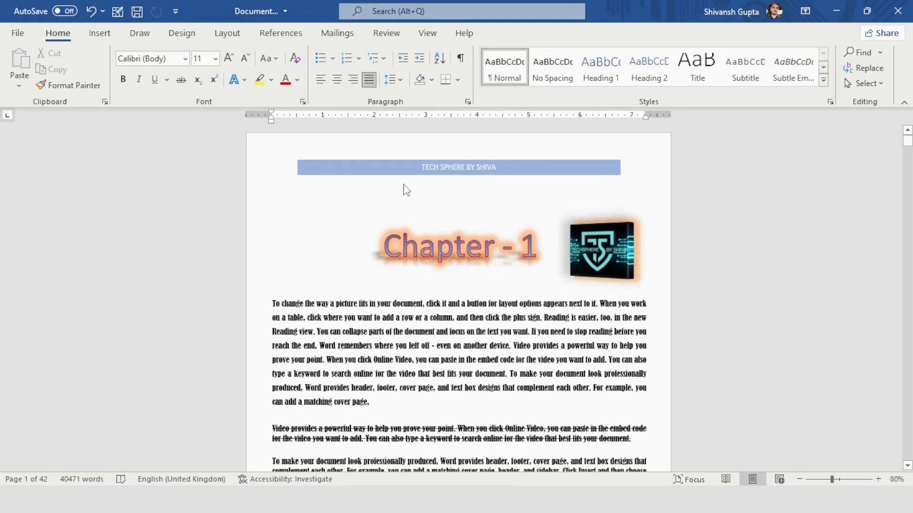
click(101, 33)
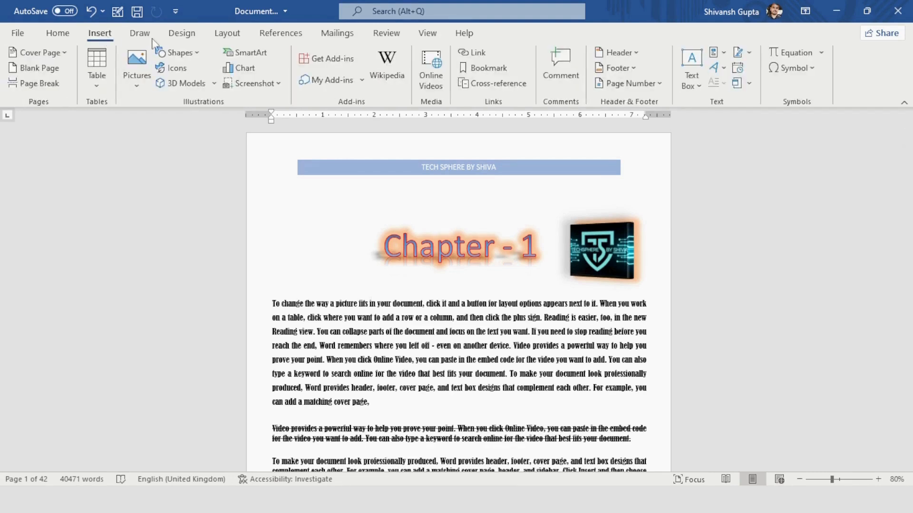
click(197, 53)
click(444, 223)
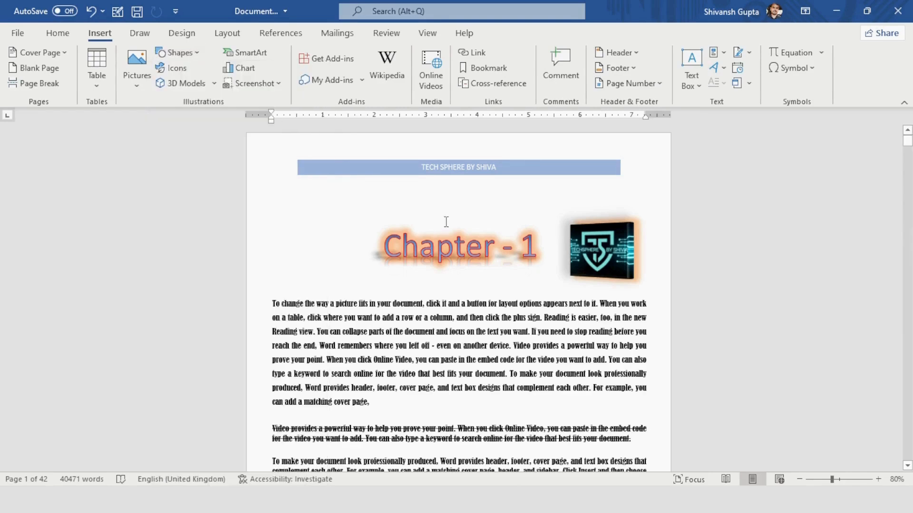
Open the first page's header for editing and draw a straight horizontal line about 6.34" long just below the title band
scroll(446, 221, down, 3)
scroll(446, 221, down, 8)
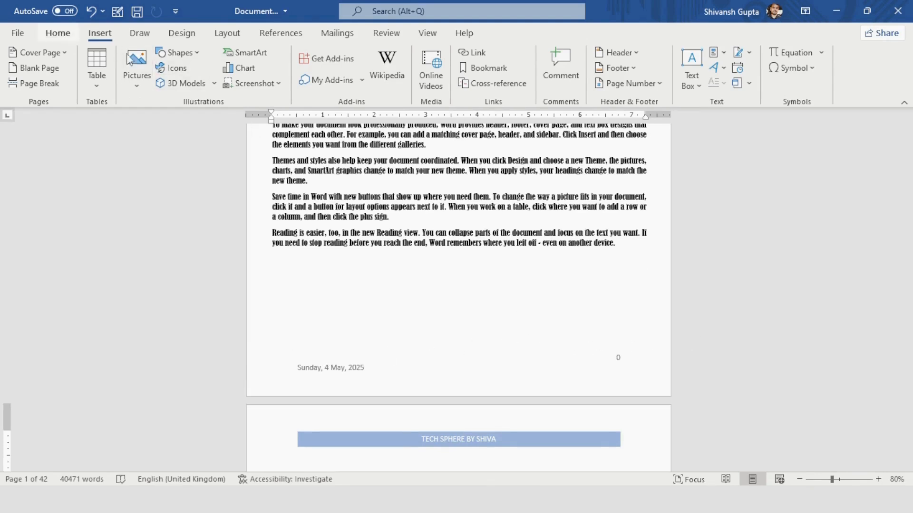
scroll(412, 273, up, 3)
scroll(411, 272, up, 5)
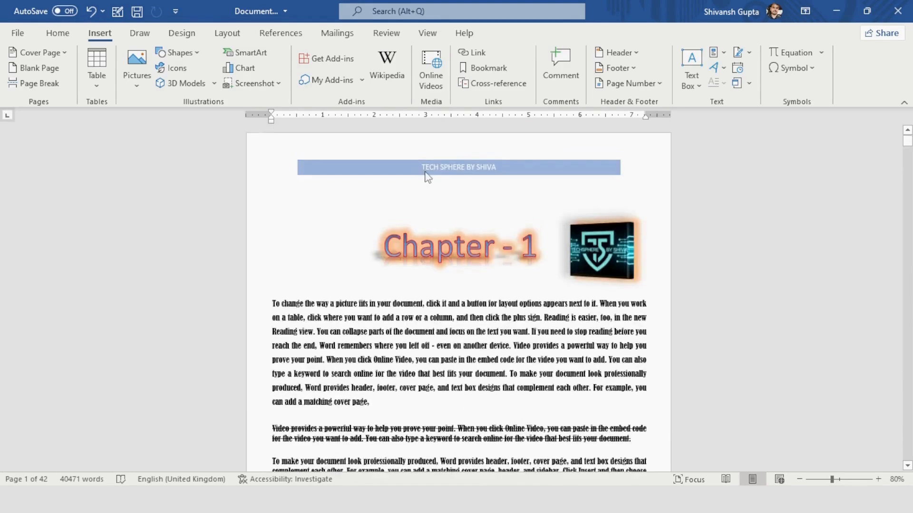
double_click(422, 146)
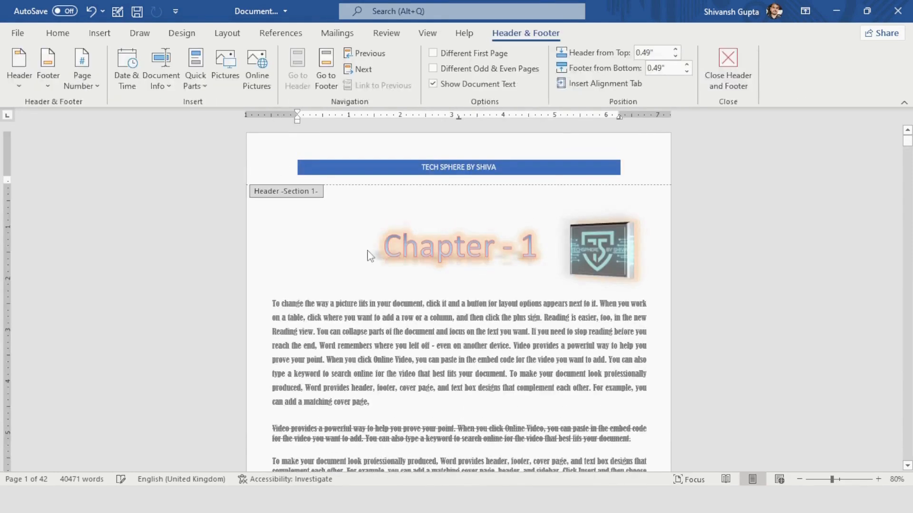
click(99, 33)
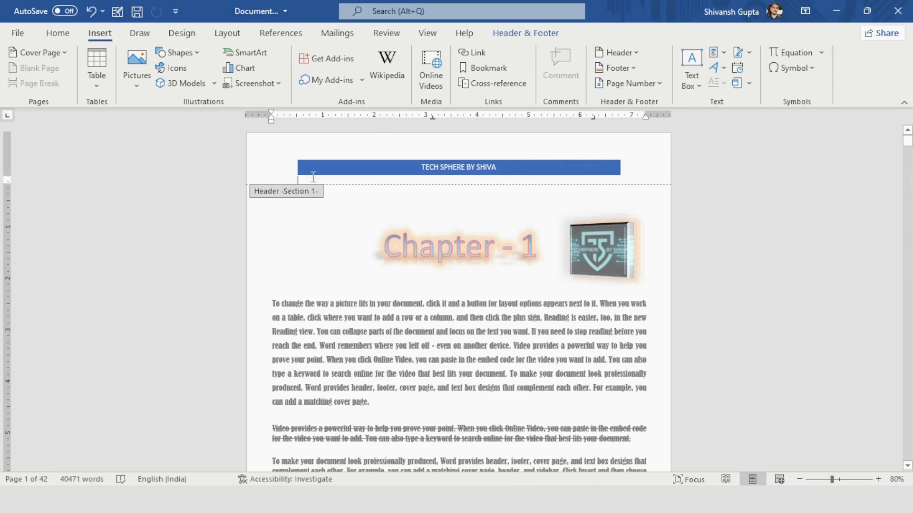
click(180, 54)
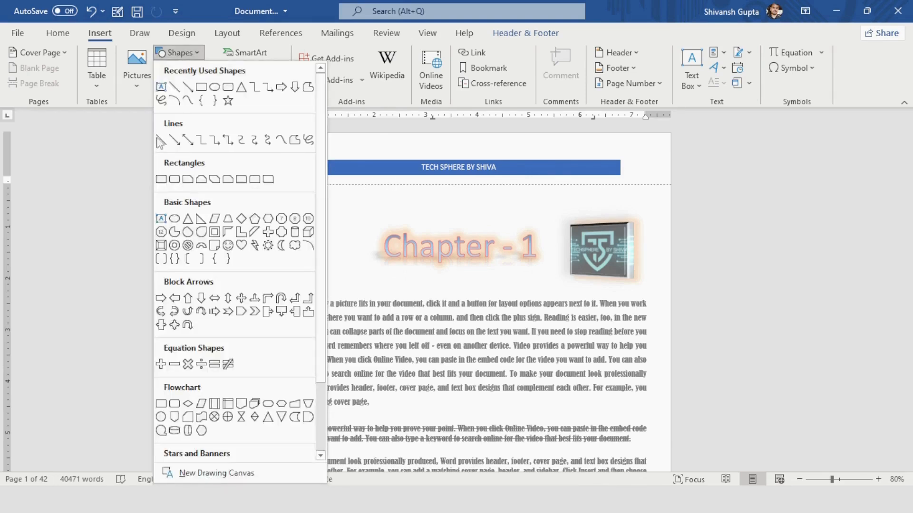
click(161, 140)
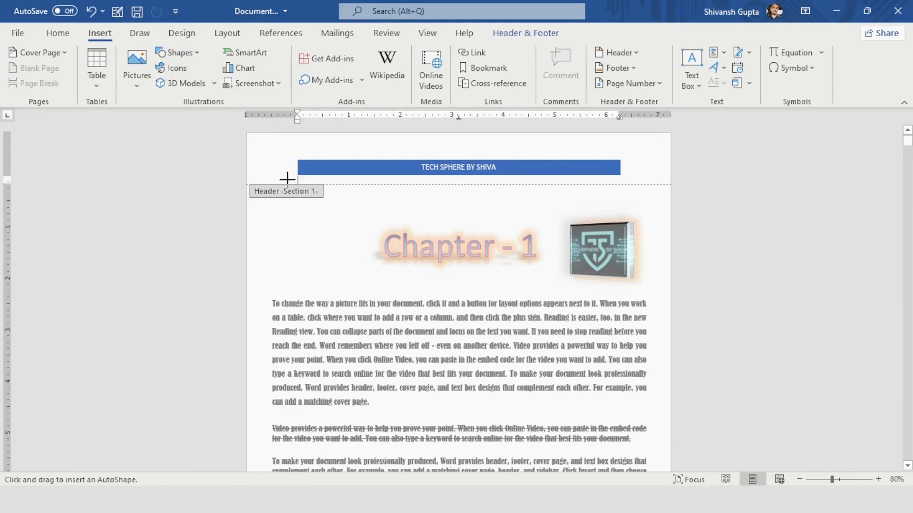
drag(296, 179, 625, 180)
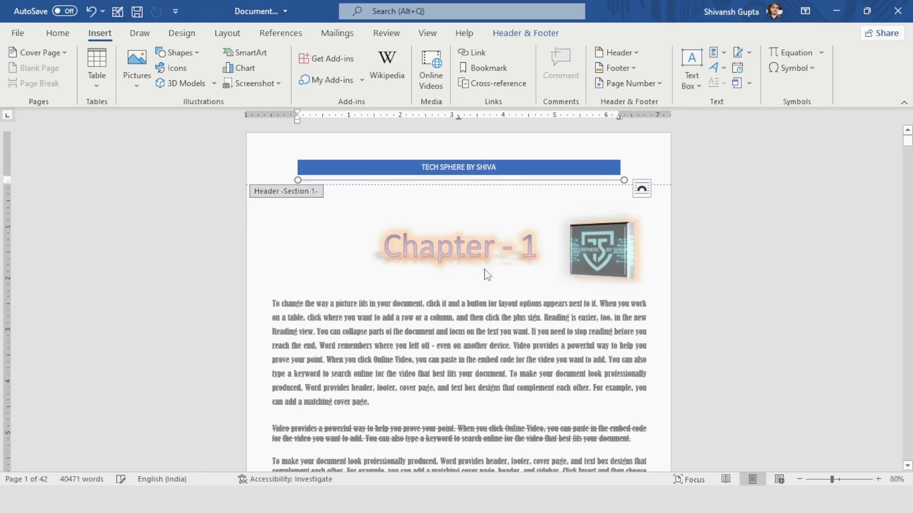
Set the new header line's outline to the standard red colour and give it a heavier weight
scroll(487, 274, down, 10)
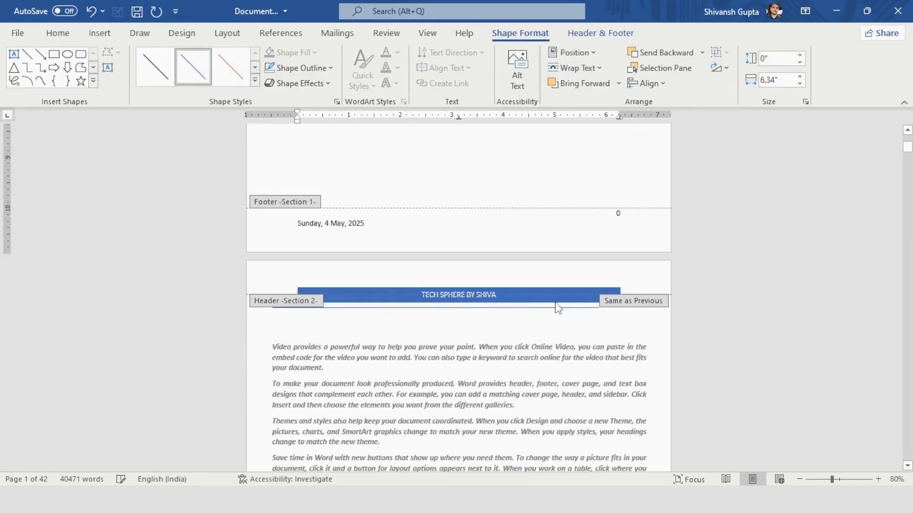
scroll(558, 309, up, 10)
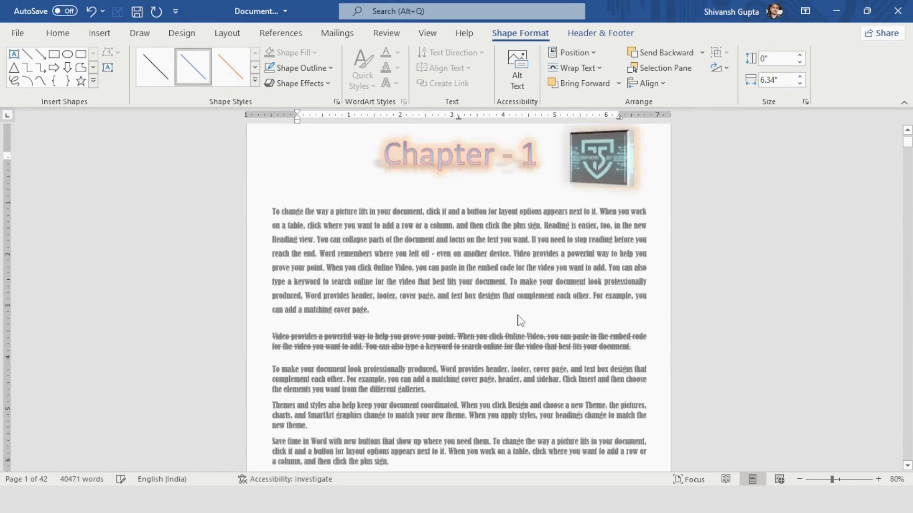
scroll(520, 320, up, 3)
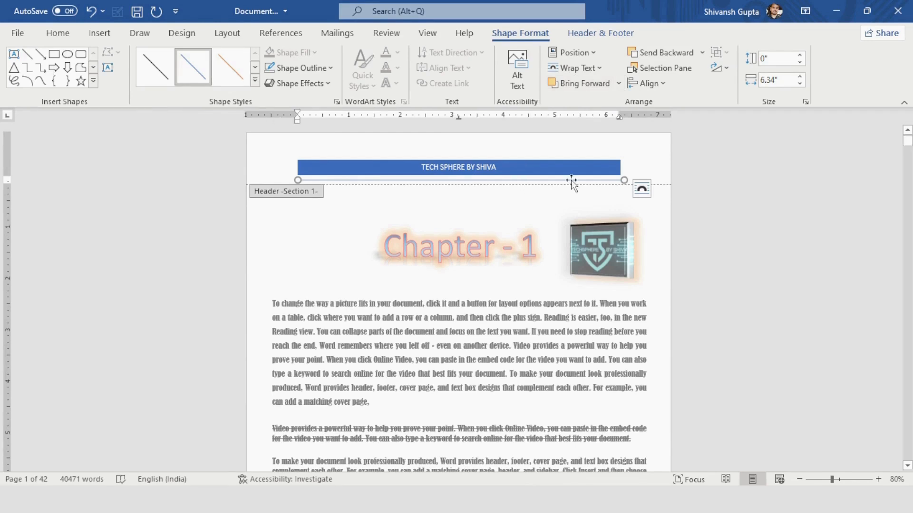
ctrl+scroll(528, 208, up, 3)
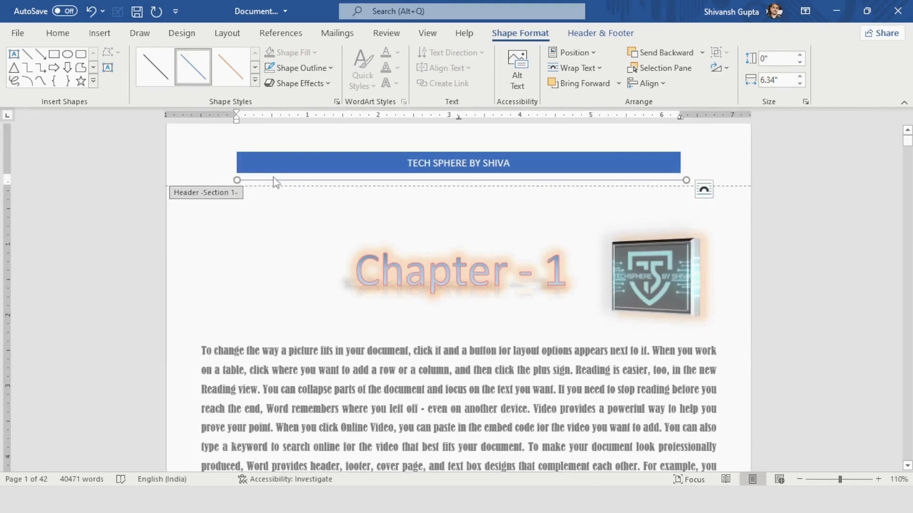
click(312, 70)
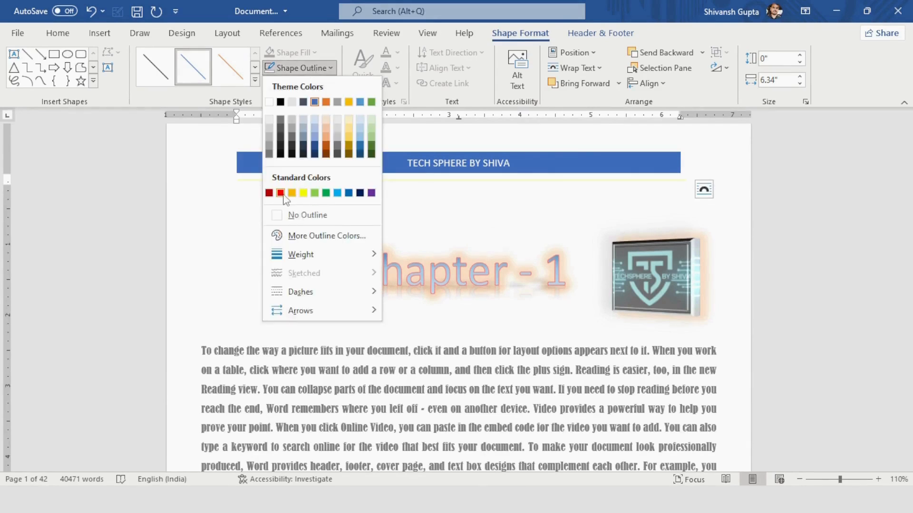
click(280, 193)
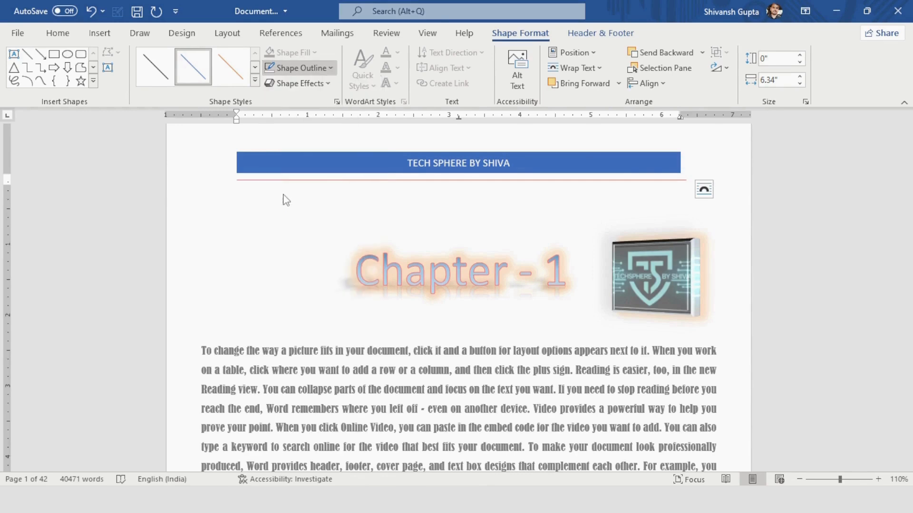
click(304, 68)
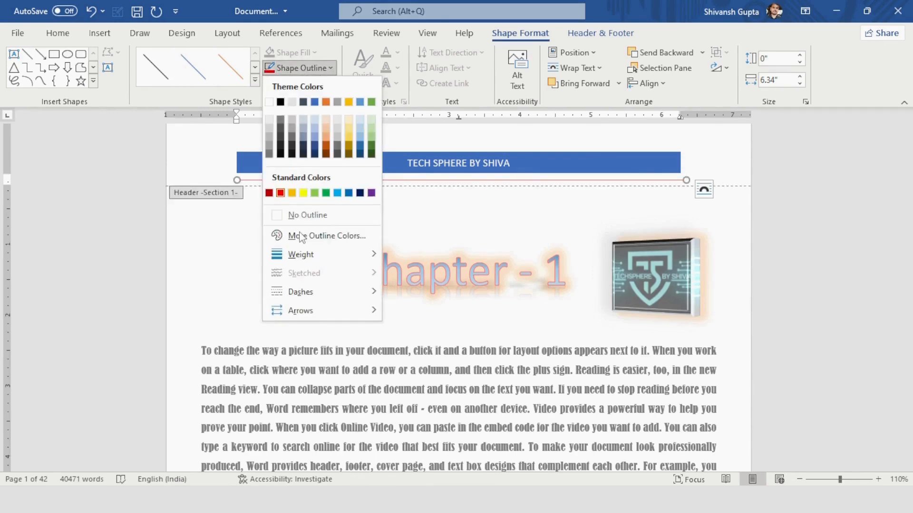
mouse_move(301, 260)
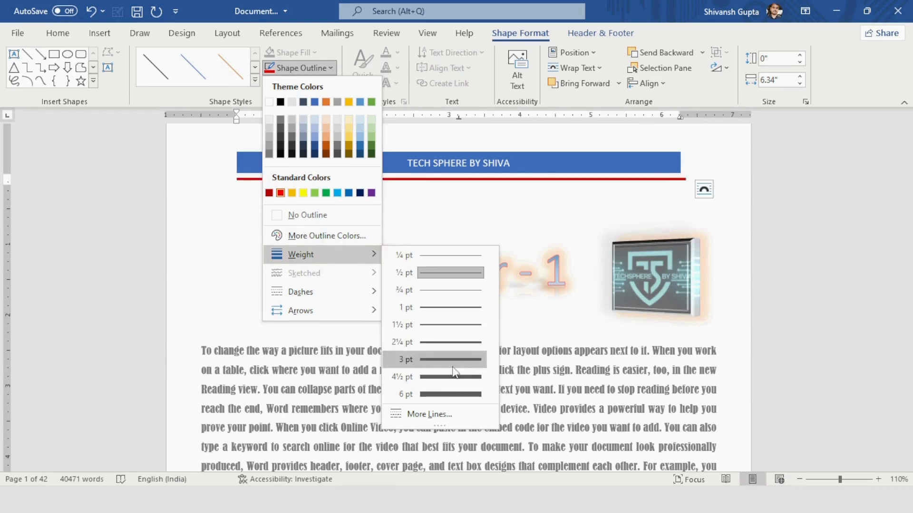
click(453, 365)
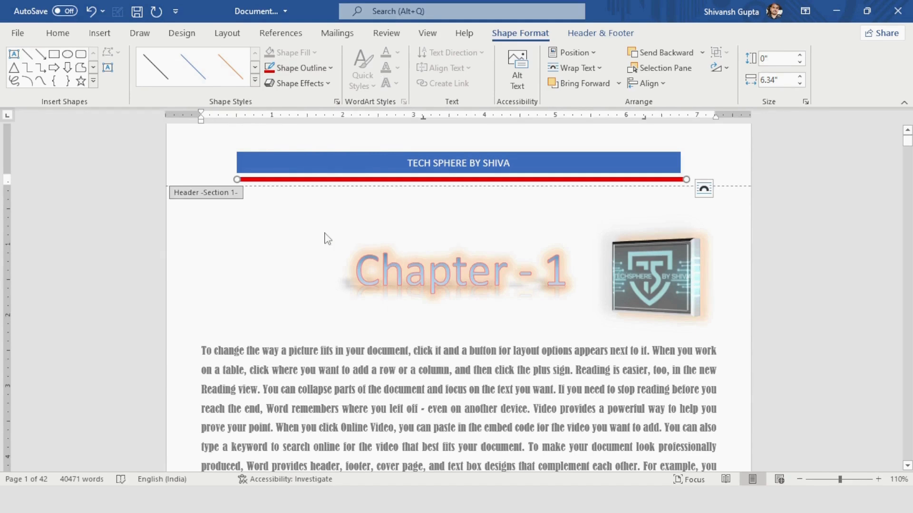
Apply an orange glow variation from the third row to the red header line and check the page down to its footer
click(306, 80)
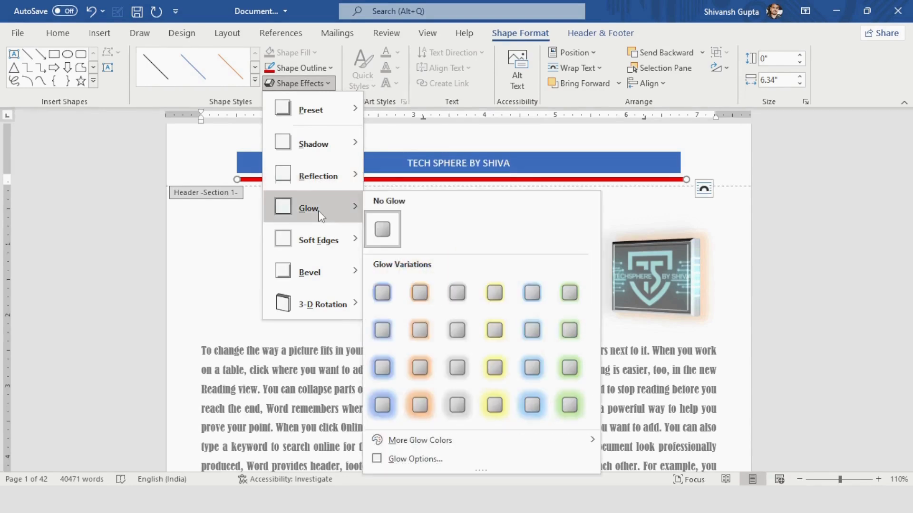
click(419, 367)
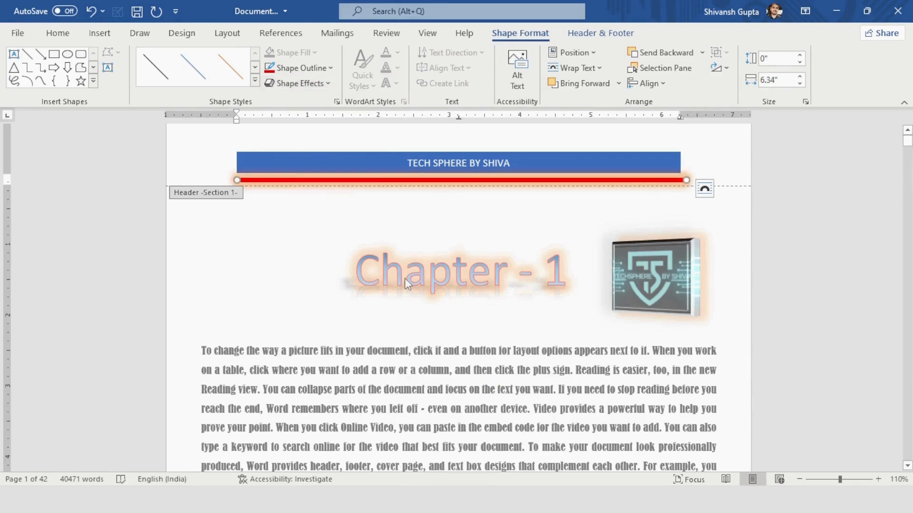
ctrl+scroll(316, 250, down, 3)
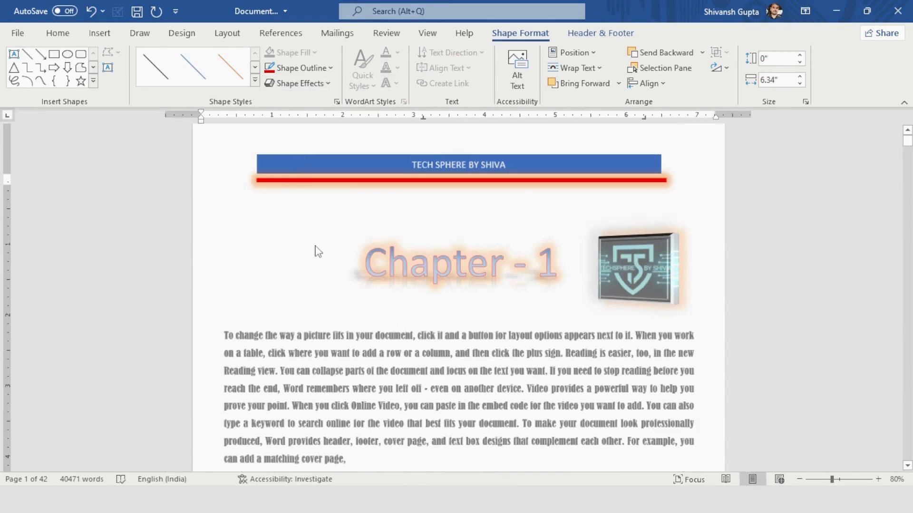
scroll(421, 223, down, 2)
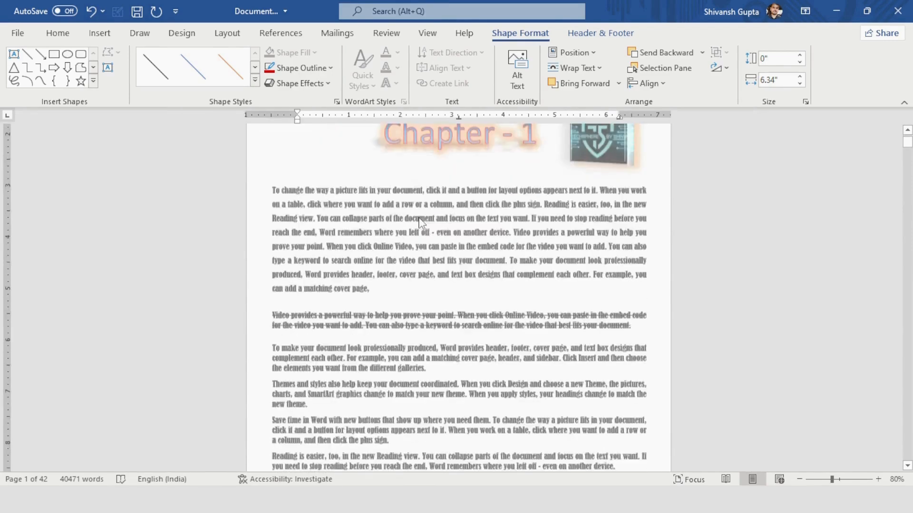
scroll(420, 222, down, 5)
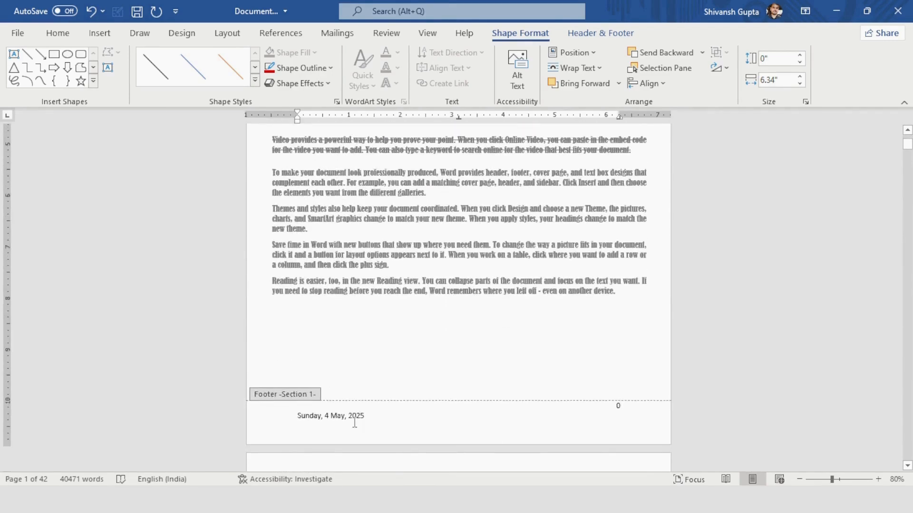
scroll(354, 423, up, 6)
scroll(354, 423, up, 2)
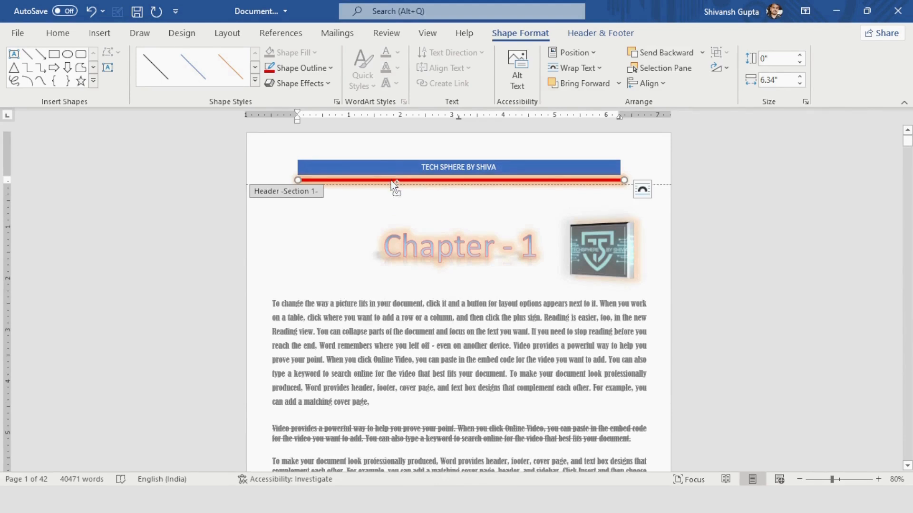
Try duplicating the glowing red header line and moving the copy down over the chapter title, deleting the copy and undoing the last change
scroll(400, 280, down, 3)
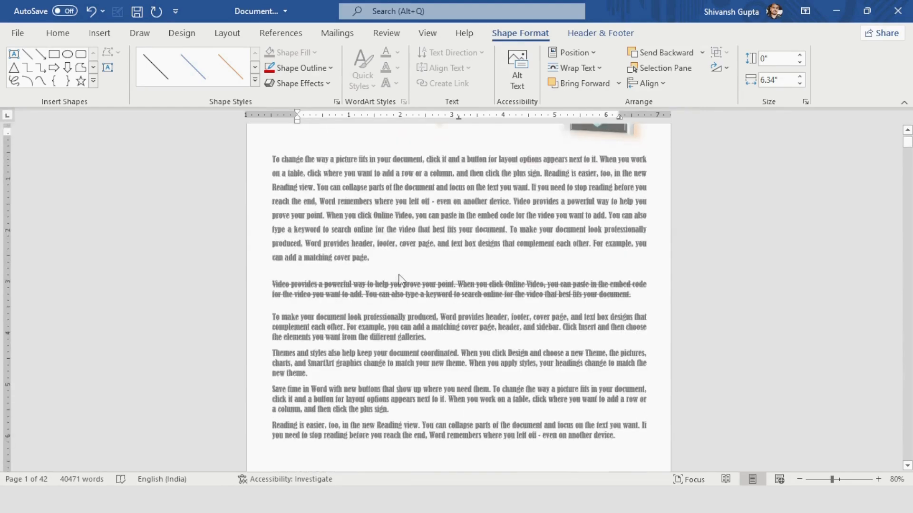
scroll(399, 280, up, 3)
ctrl+scroll(386, 194, up, 5)
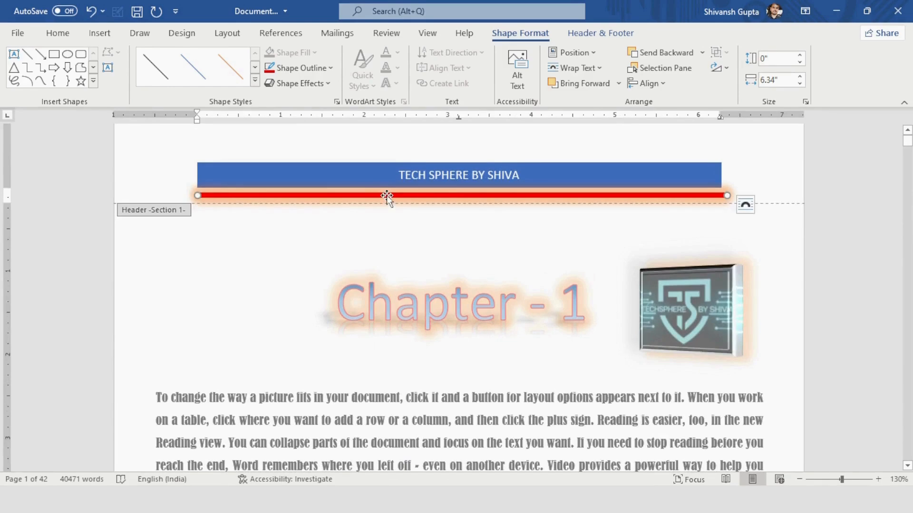
drag(387, 196, 350, 226)
key(Down)
key(Down)
key(Down)
key(Down)
key(Down)
key(Down)
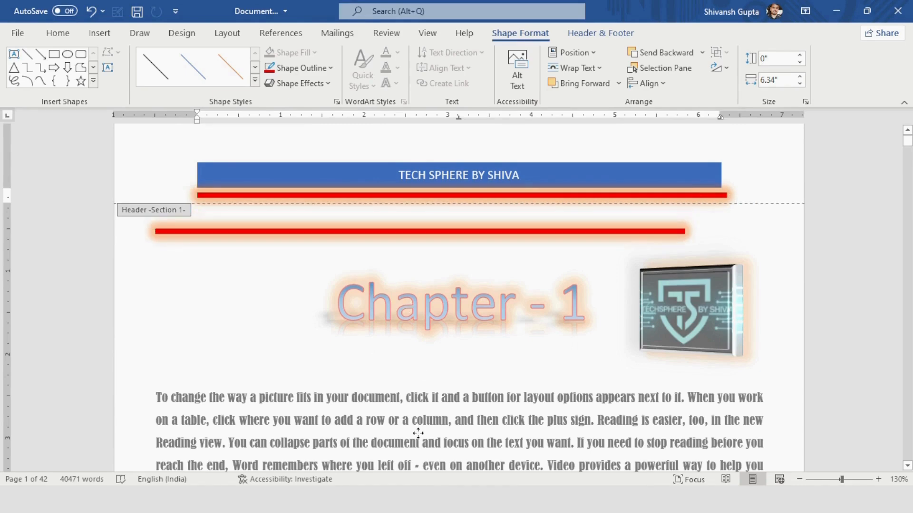
drag(444, 241, 444, 270)
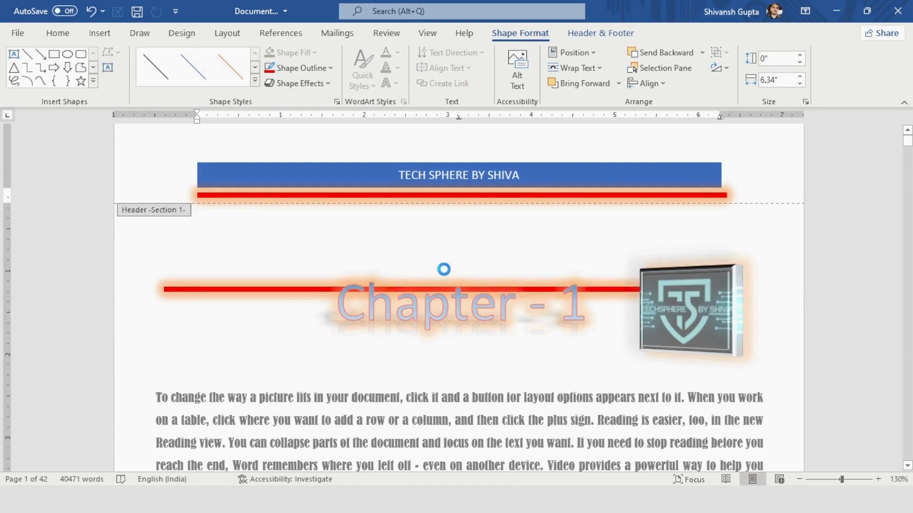
drag(444, 270, 453, 330)
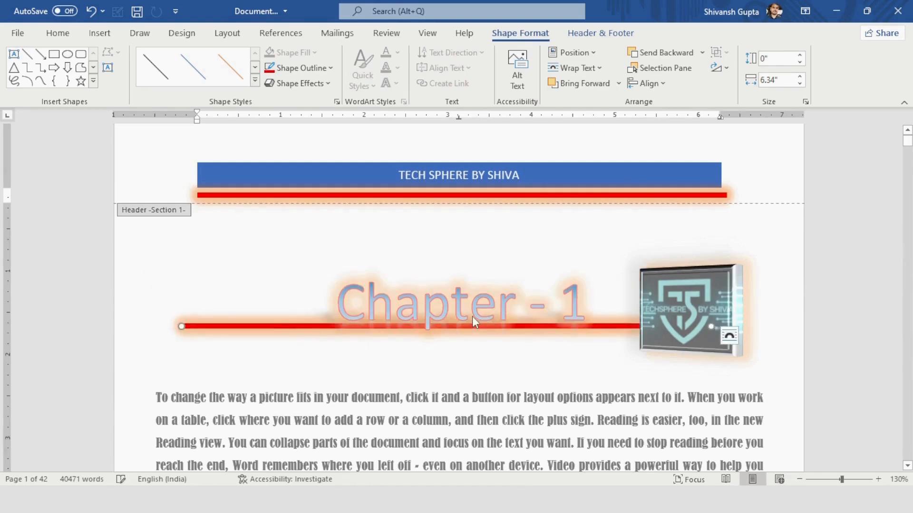
key(Delete)
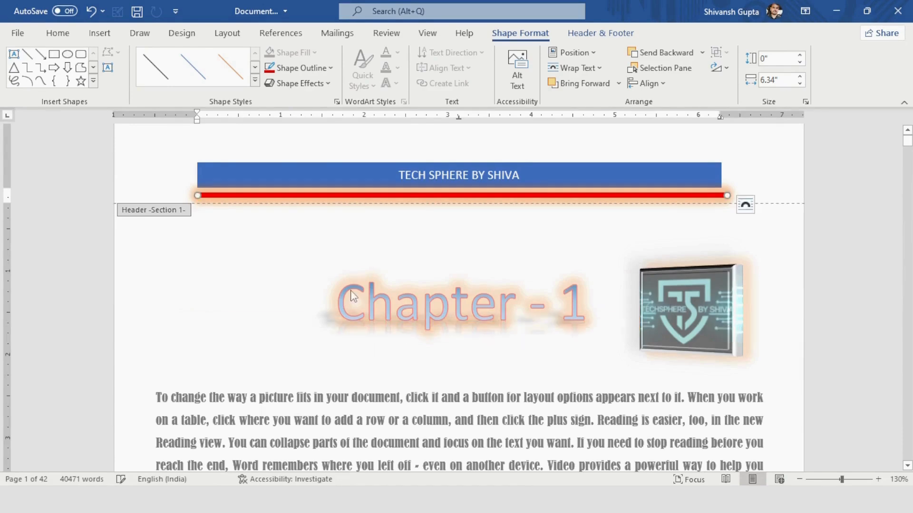
key(ctrl+z)
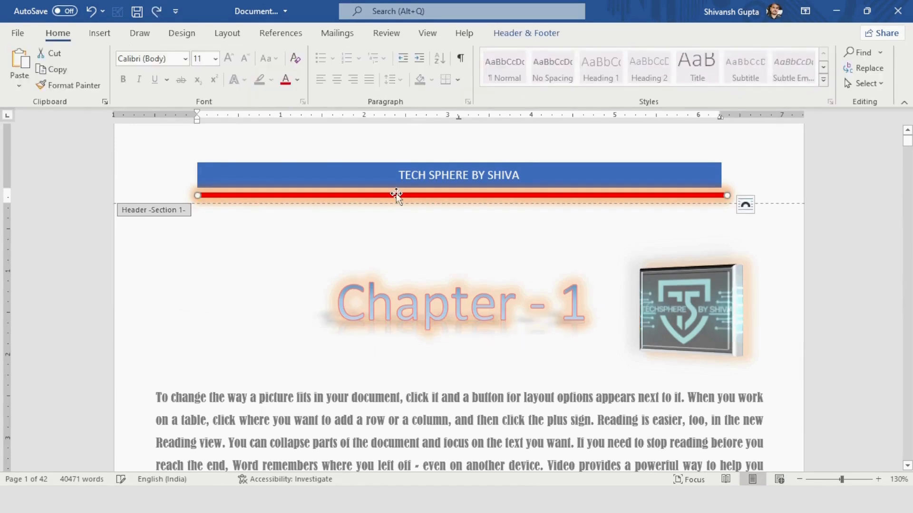
Copy the glowing red header line into the first page's footer and place it just above the date
click(396, 194)
scroll(397, 197, down, 5)
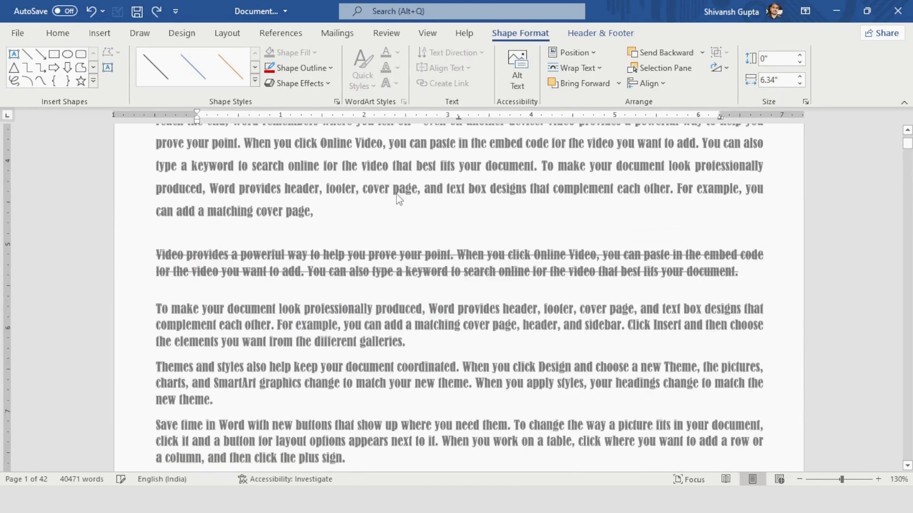
scroll(399, 199, down, 5)
scroll(359, 209, up, 2)
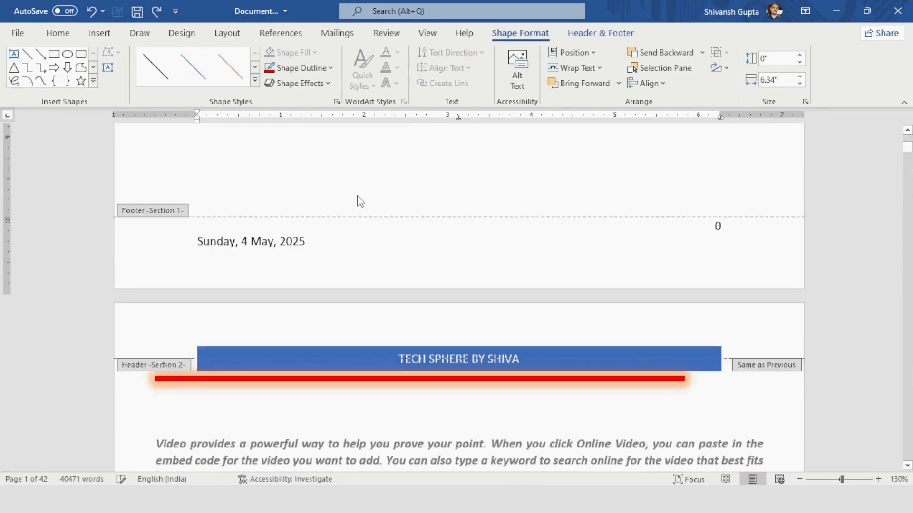
click(297, 229)
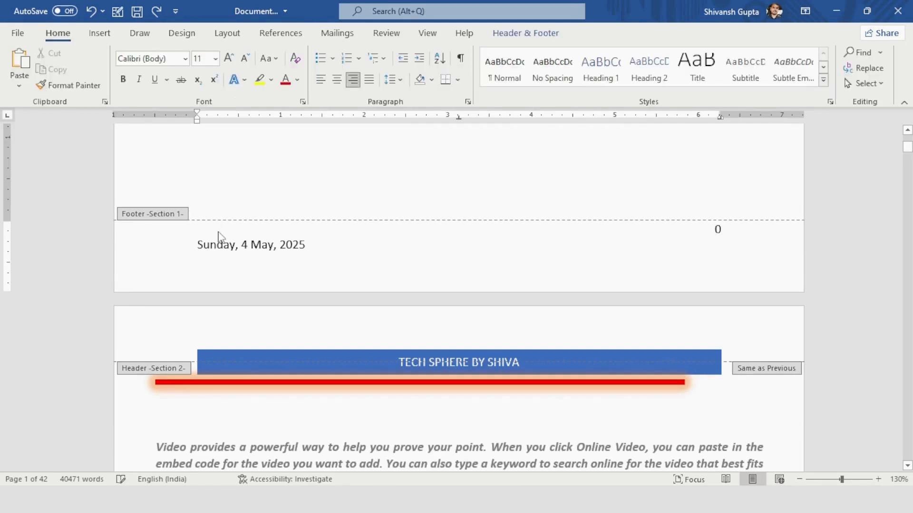
key(ctrl+v)
drag(485, 238, 521, 226)
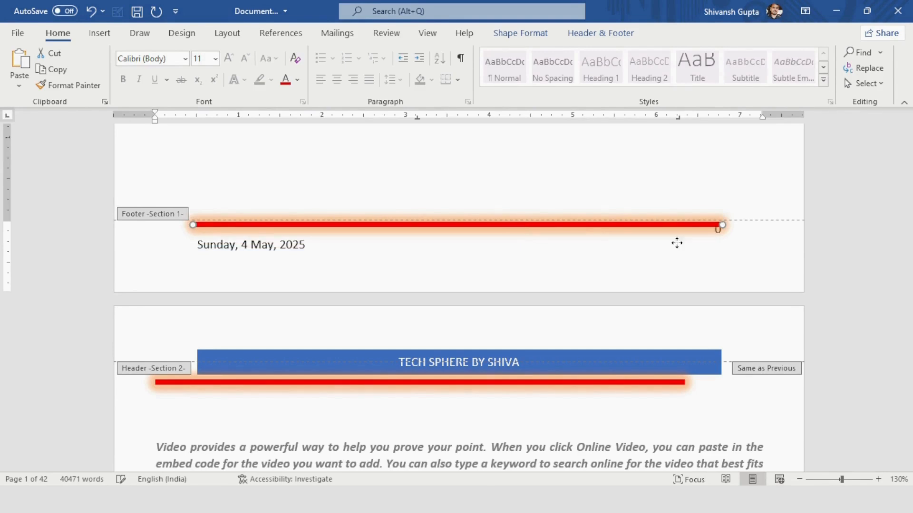
click(541, 261)
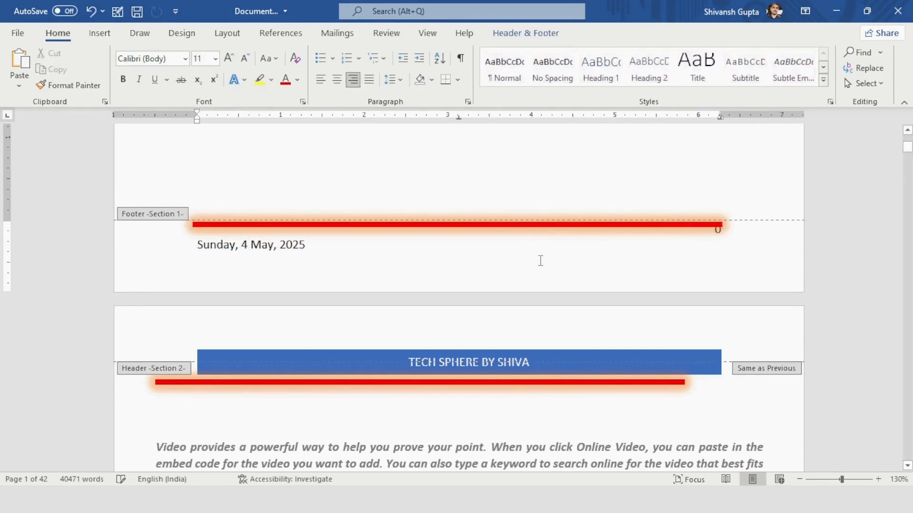
Give the glowing red footer line on the first page a thinner outline weight
click(486, 226)
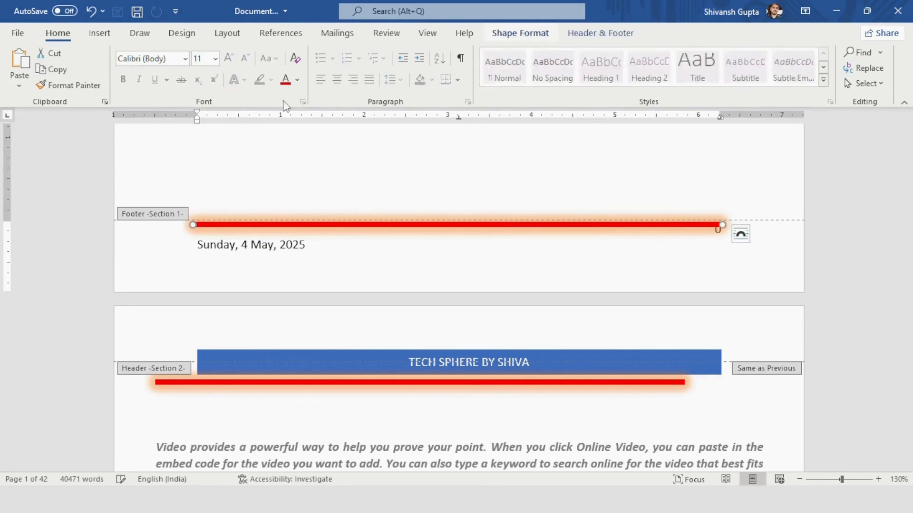
click(300, 68)
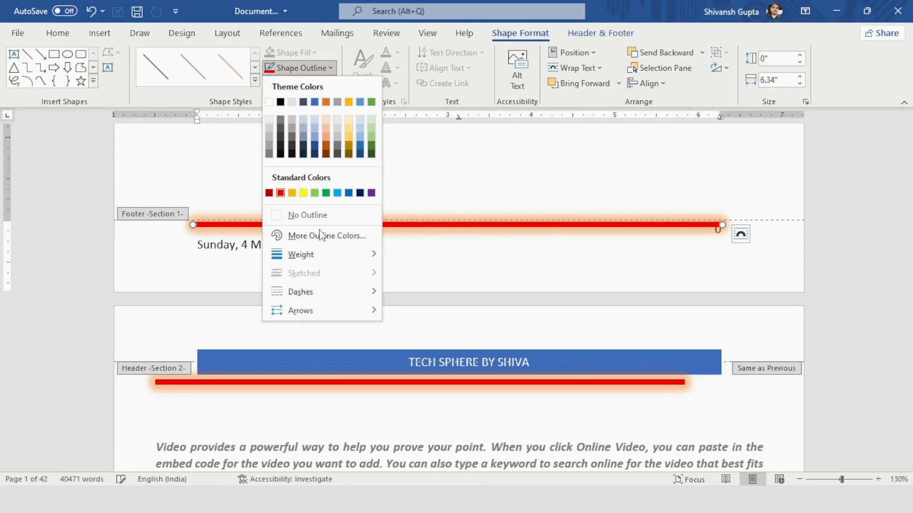
click(451, 309)
key(ctrl+z)
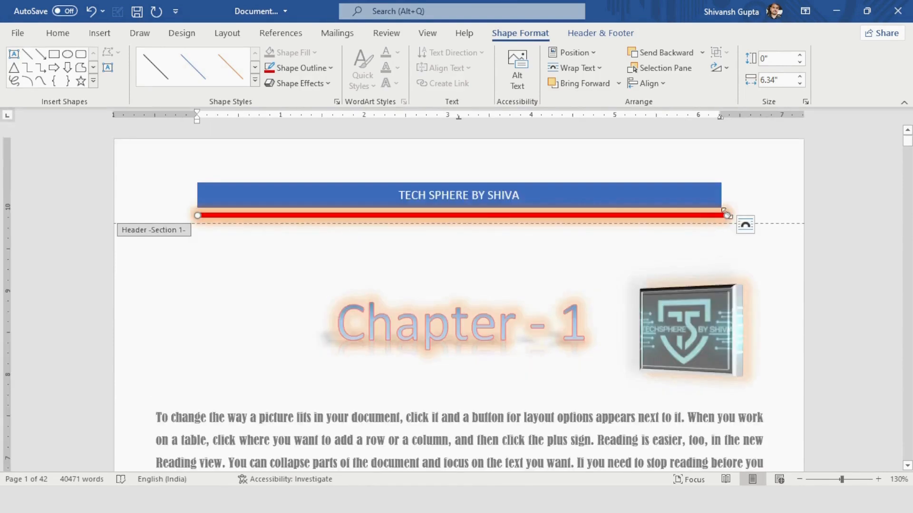
Stretch the first page's red header line to both page edges, to a width of about 8.62"
drag(748, 213, 803, 214)
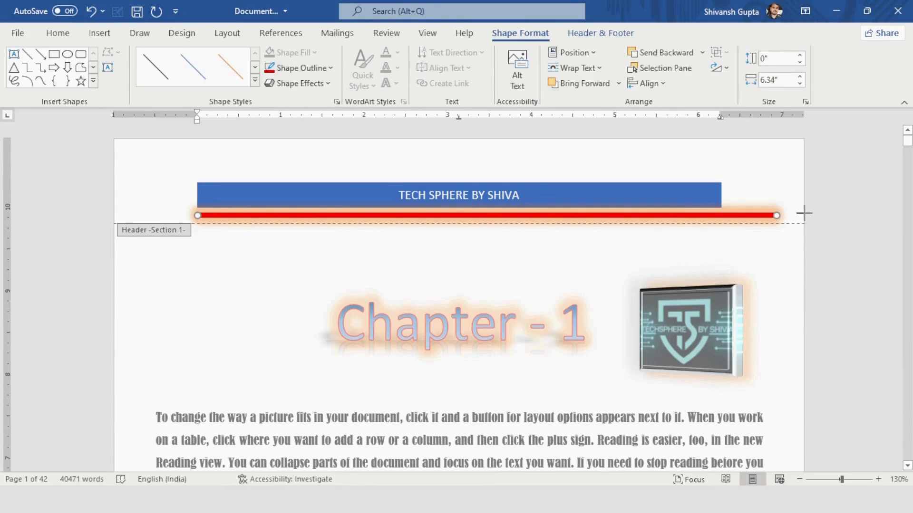
drag(197, 215, 92, 213)
scroll(350, 287, down, 2)
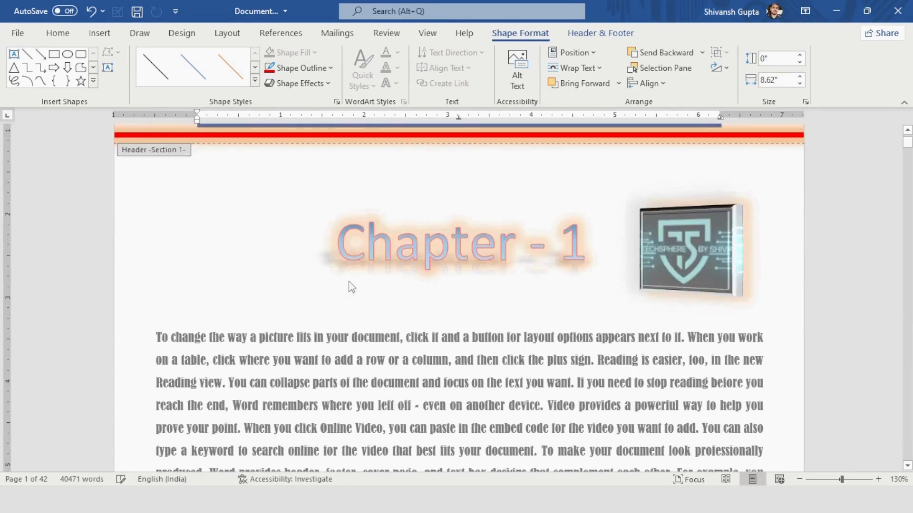
Stretch the thin footer line to both page edges and close header and footer editing
scroll(351, 287, down, 9)
scroll(351, 287, down, 4)
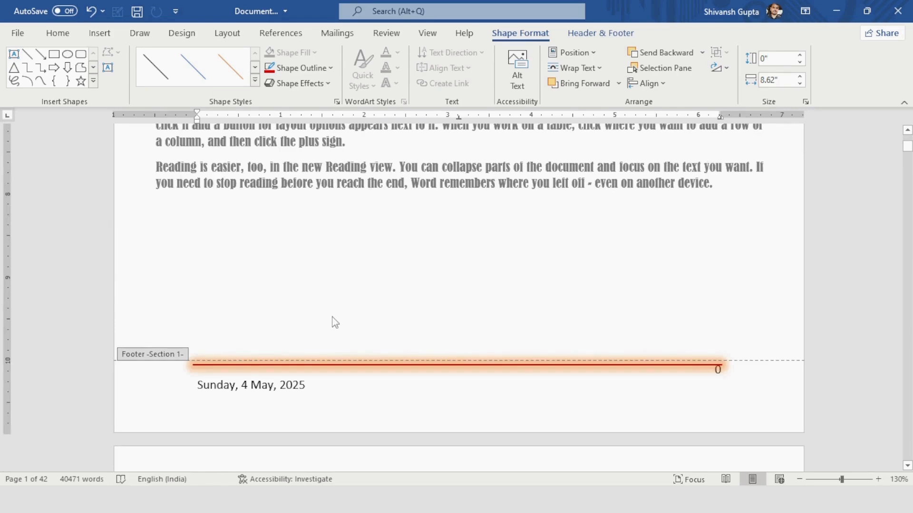
drag(722, 365, 808, 366)
drag(193, 366, 112, 365)
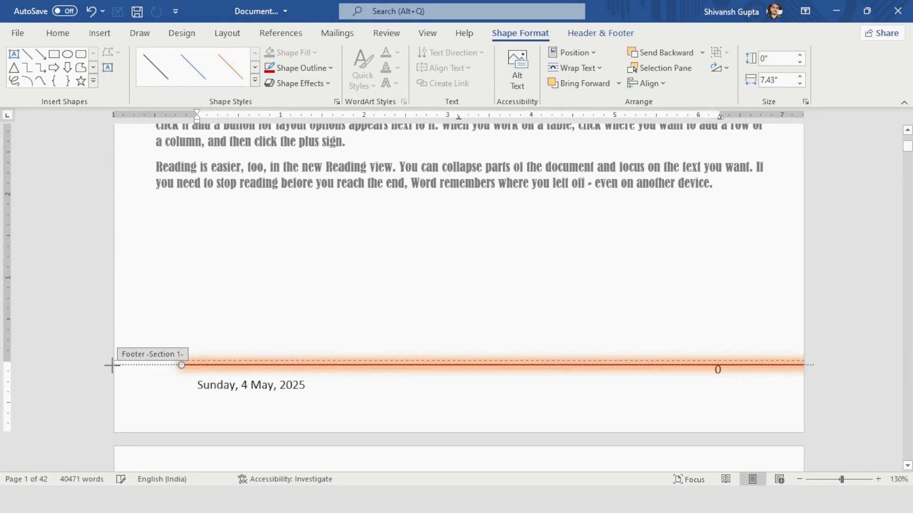
drag(111, 365, 112, 365)
ctrl+scroll(432, 236, down, 7)
double_click(430, 232)
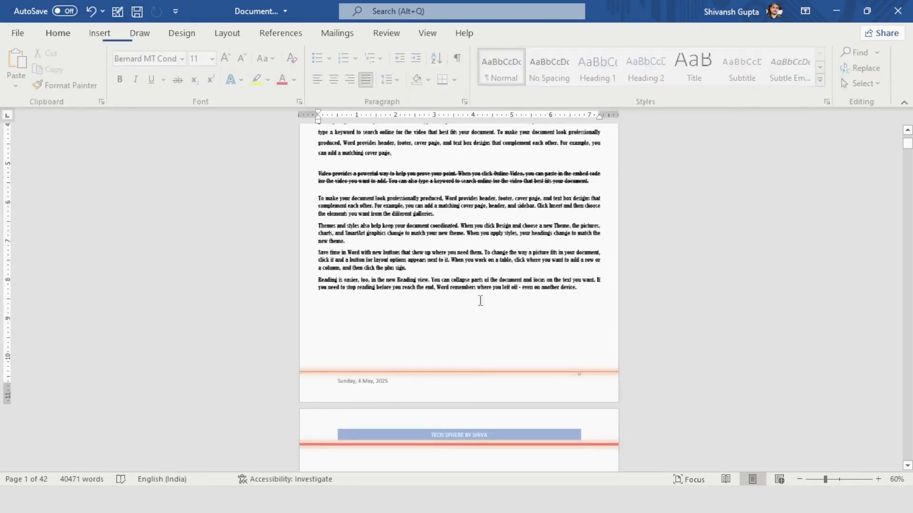
Review the header and footer lines across the first two pages and look through the shape gallery down to Stars and Banners
scroll(474, 375, up, 4)
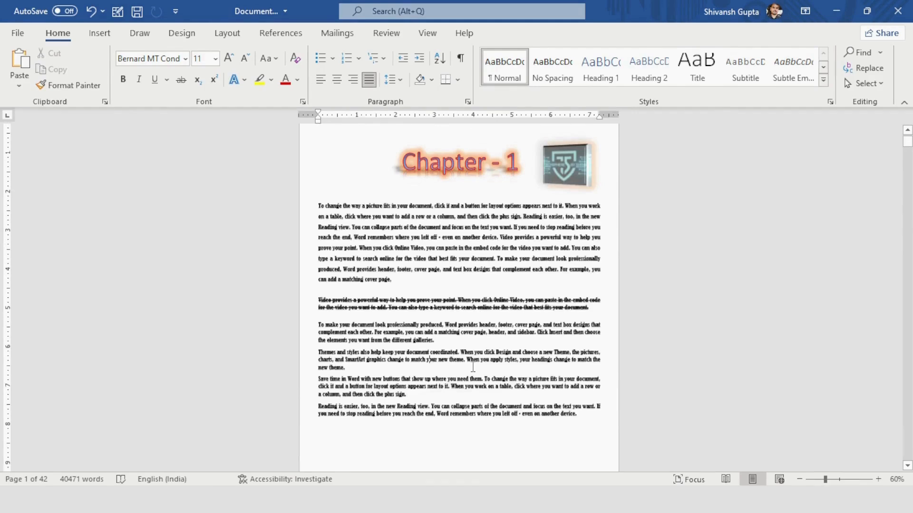
scroll(475, 354, down, 13)
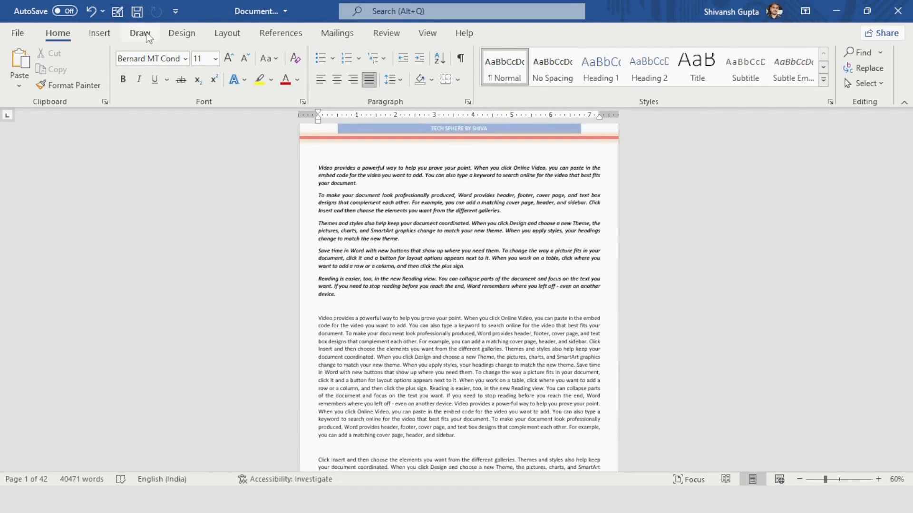
scroll(151, 52, down, 1)
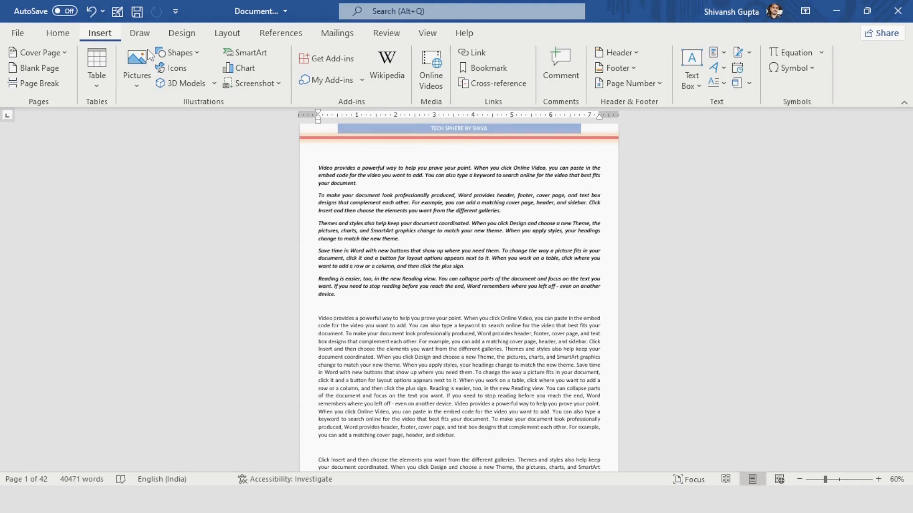
click(177, 52)
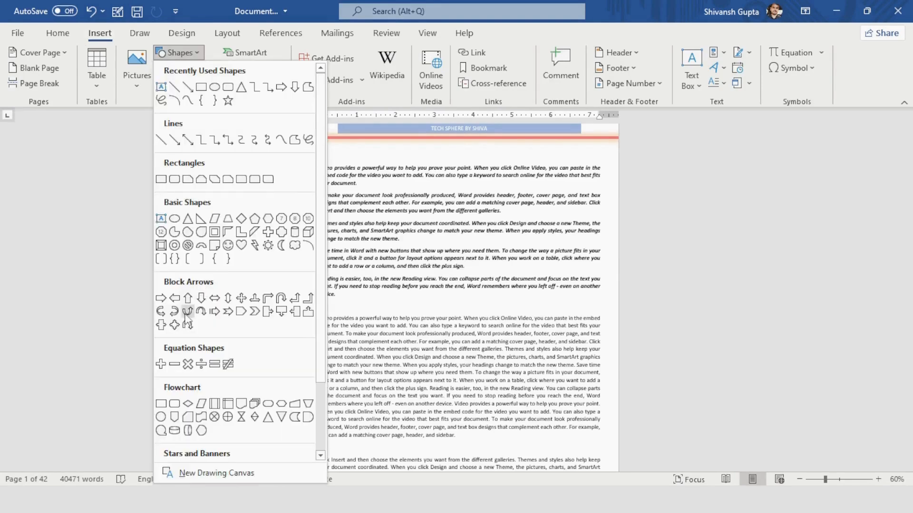
scroll(186, 319, down, 3)
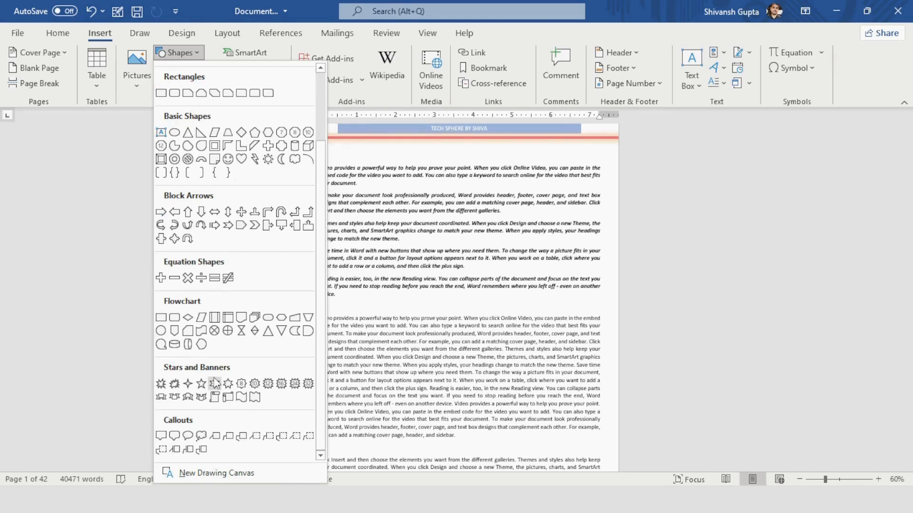
click(215, 383)
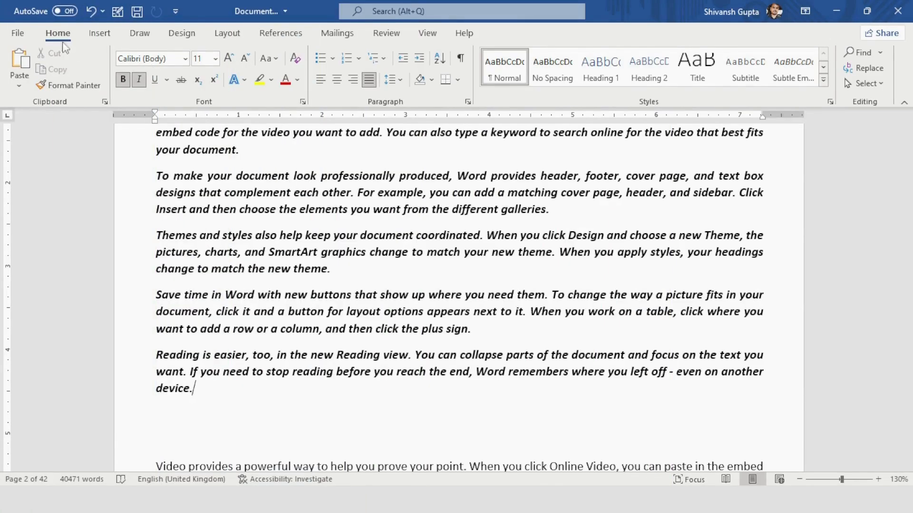
Insert a 5x3 table on page 2 directly below the bold italic paragraph ending in "another device."
click(95, 40)
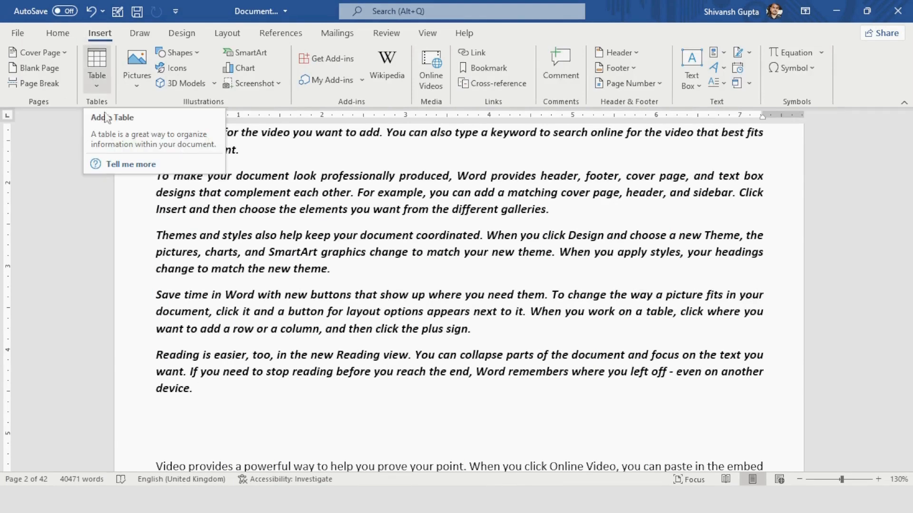
scroll(262, 230, down, 2)
scroll(273, 238, up, 5)
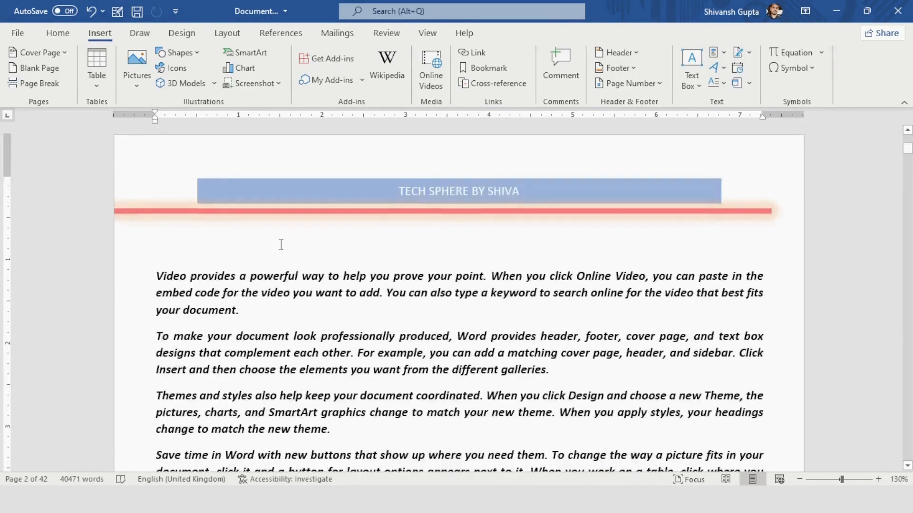
scroll(281, 243, down, 3)
scroll(281, 243, down, 3)
scroll(200, 274, up, 1)
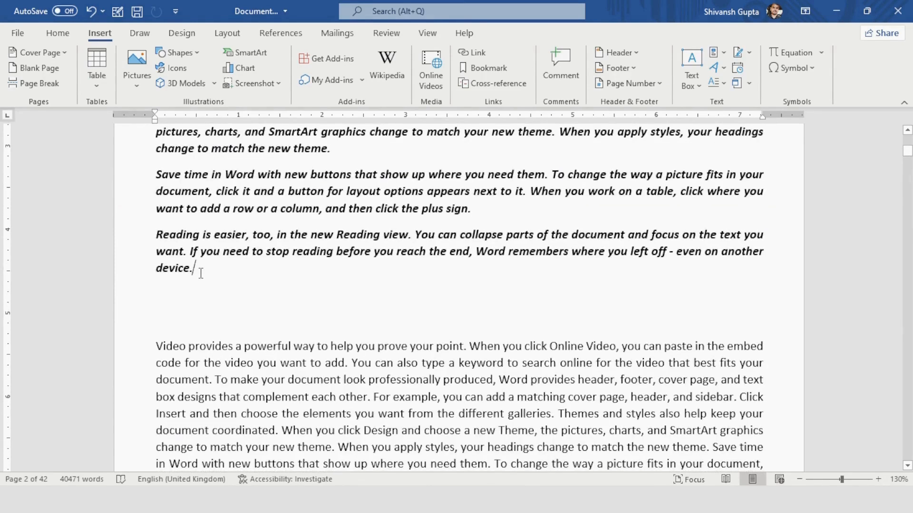
key(Return)
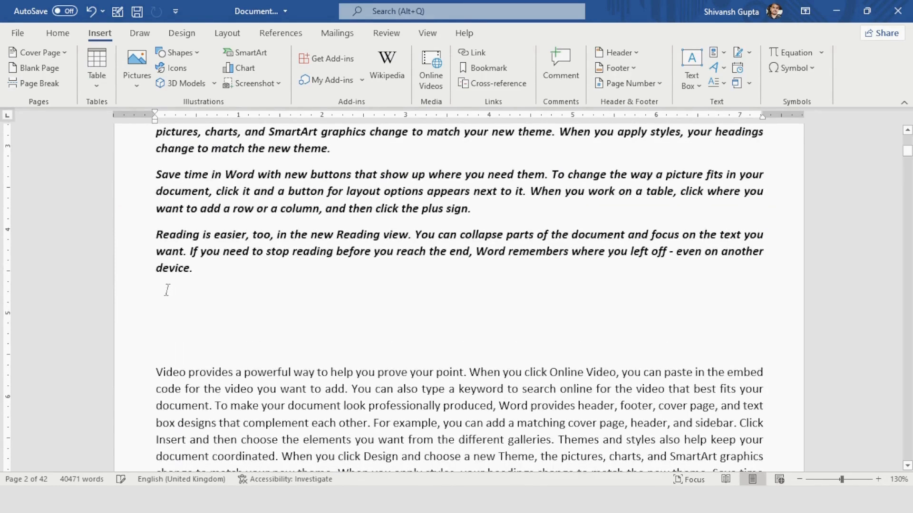
key(ctrl+z)
click(98, 76)
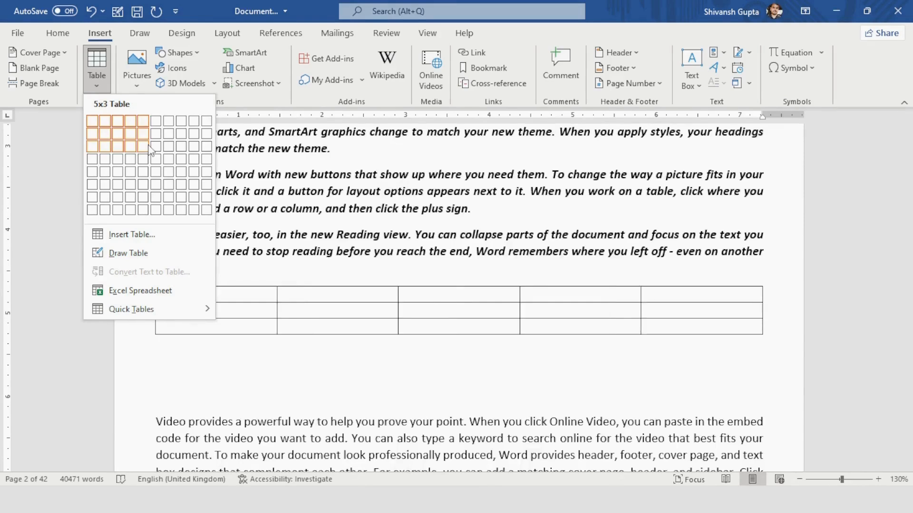
click(147, 147)
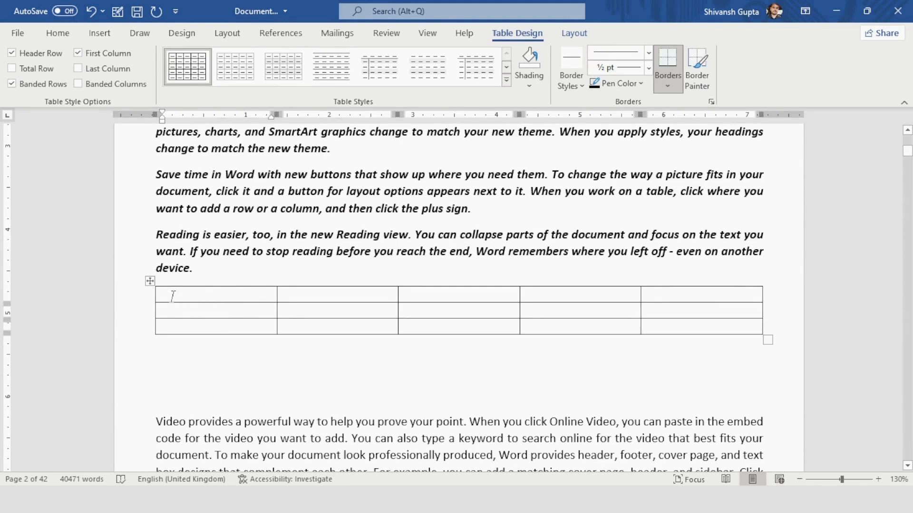
Enter "Sr. no" in the first cell of the table's top row
text(Sr. no)
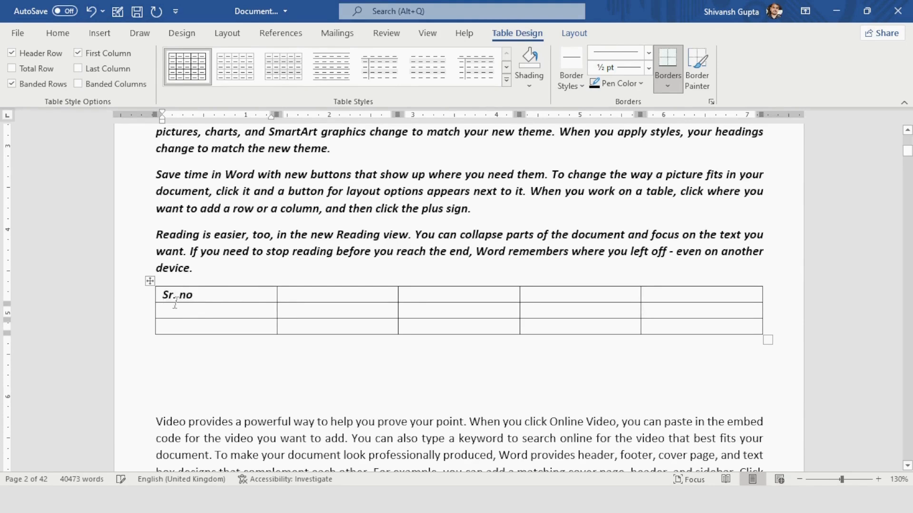
ctrl+scroll(179, 303, up, 5)
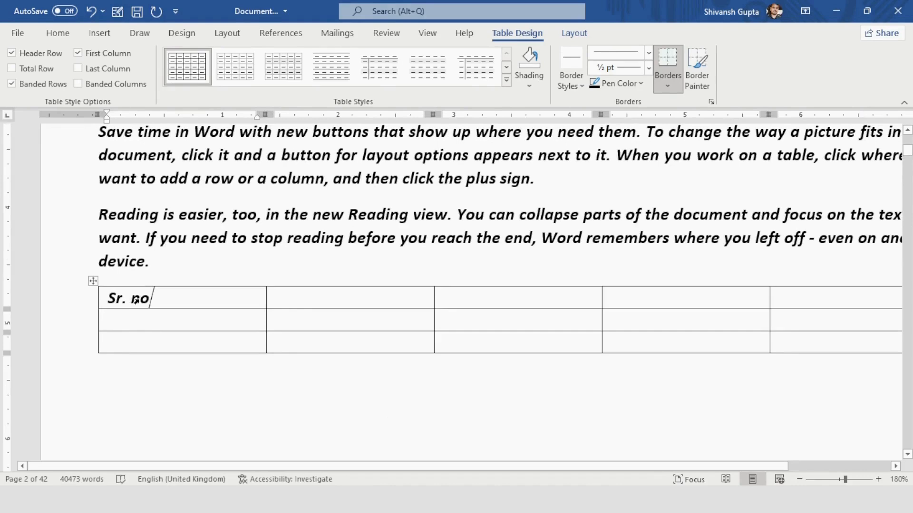
ctrl+scroll(182, 316, down, 3)
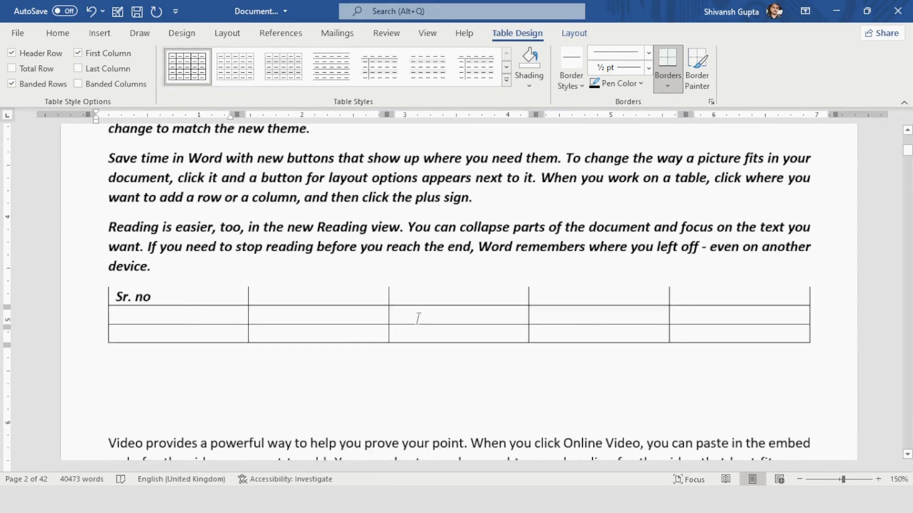
ctrl+scroll(71, 288, up, 2)
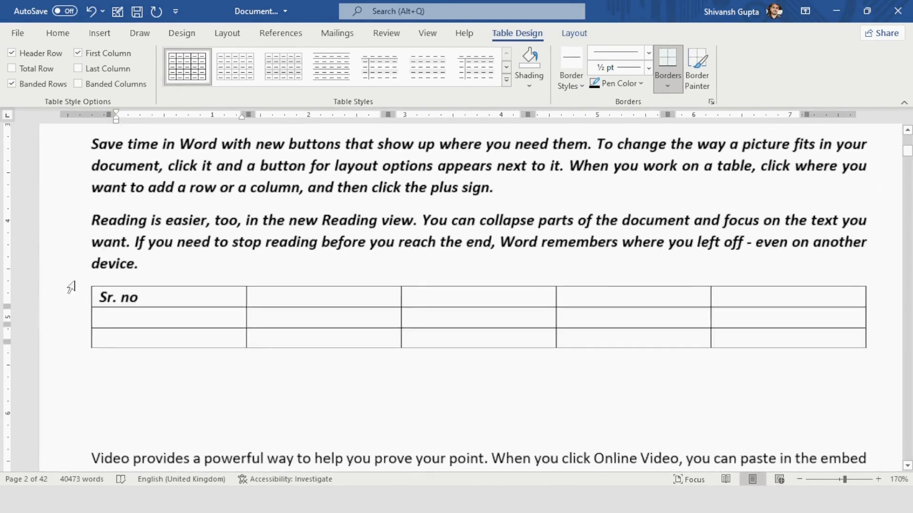
ctrl+scroll(83, 283, down, 2)
Remove the bold and italic formatting from the whole table
click(83, 284)
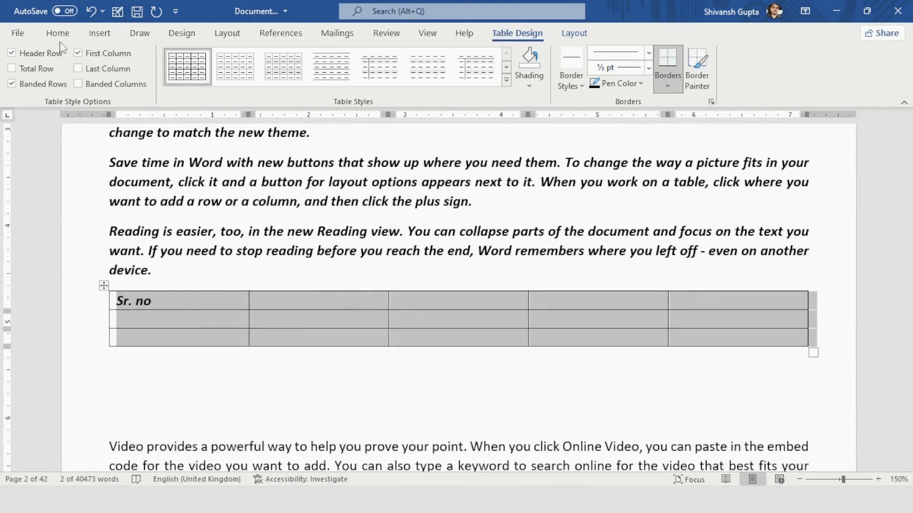
click(58, 33)
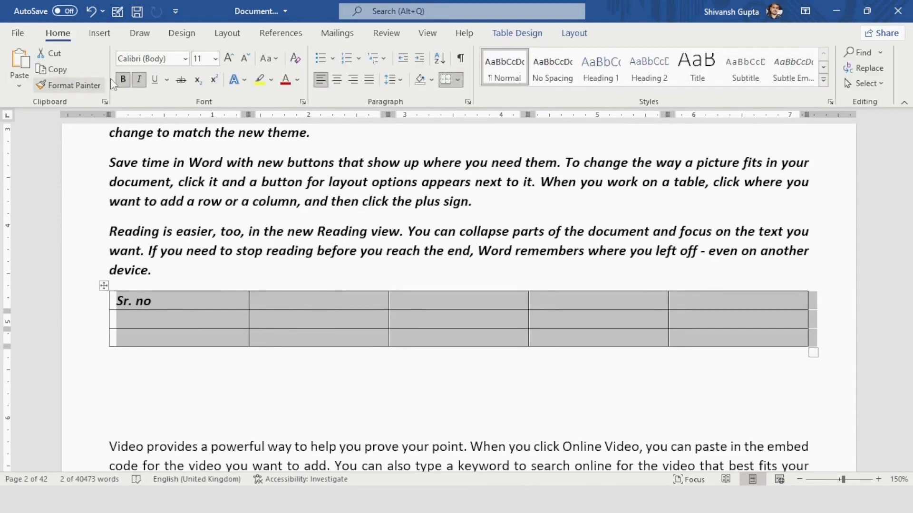
click(122, 79)
click(138, 79)
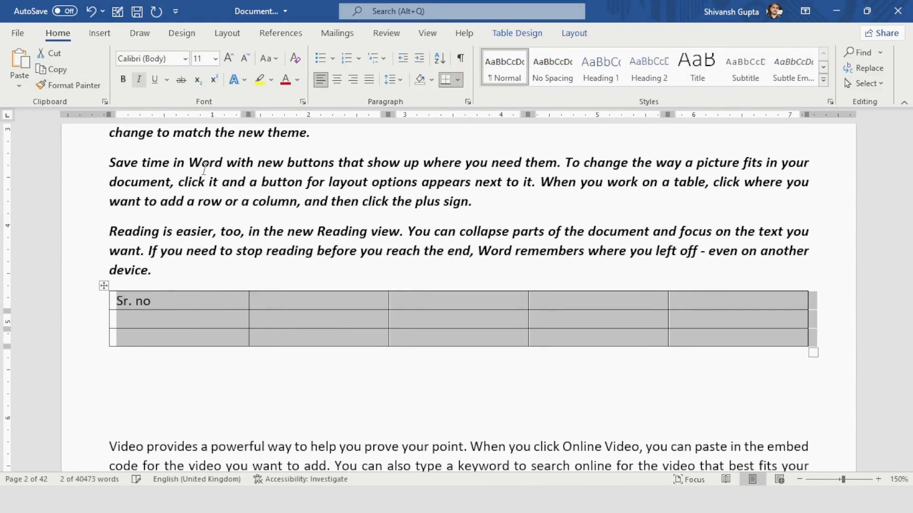
click(177, 309)
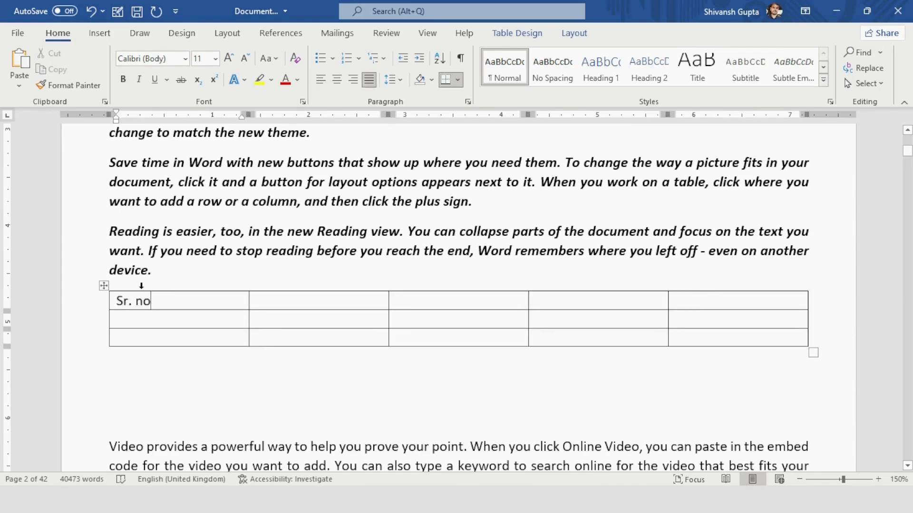
Enter "Name" and "Roll no." in the second and third cells of the table's top row
scroll(150, 300, up, 1)
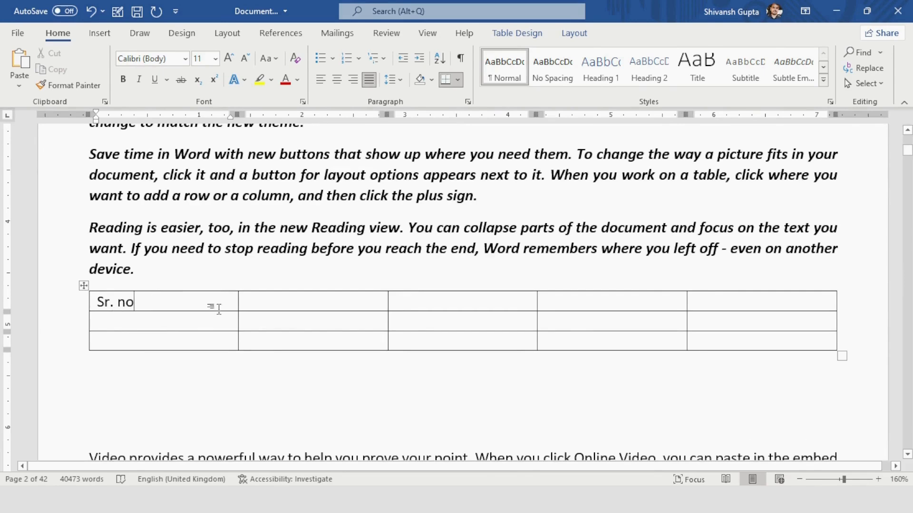
click(279, 306)
ctrl+scroll(280, 305, down, 1)
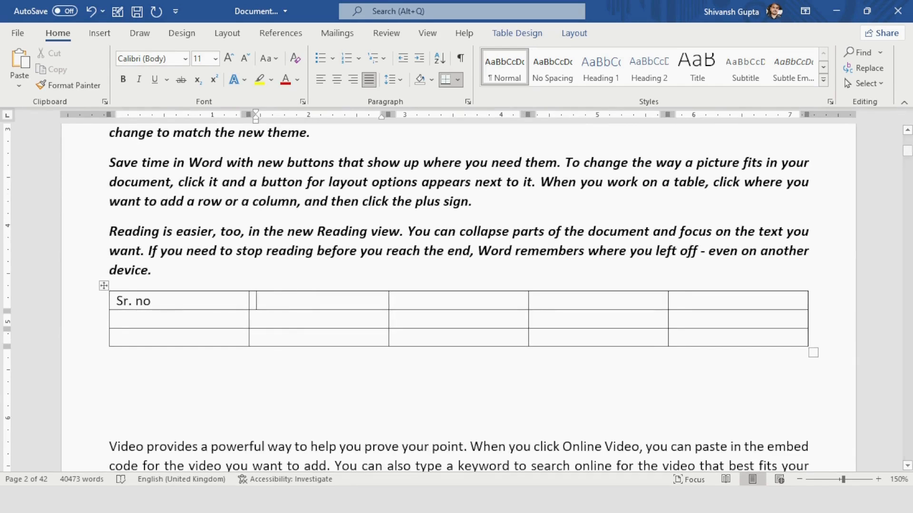
text(Name)
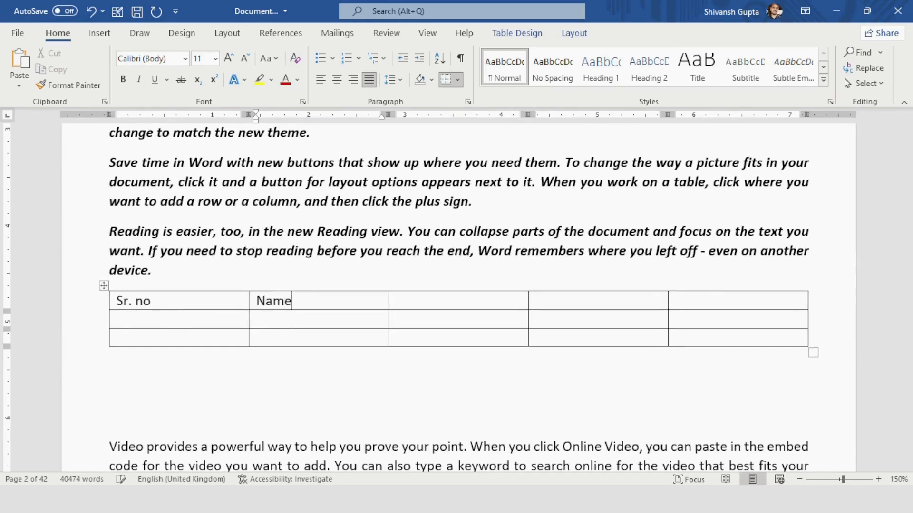
key(Tab)
text(E)
key(BackSpace)
text(Rool)
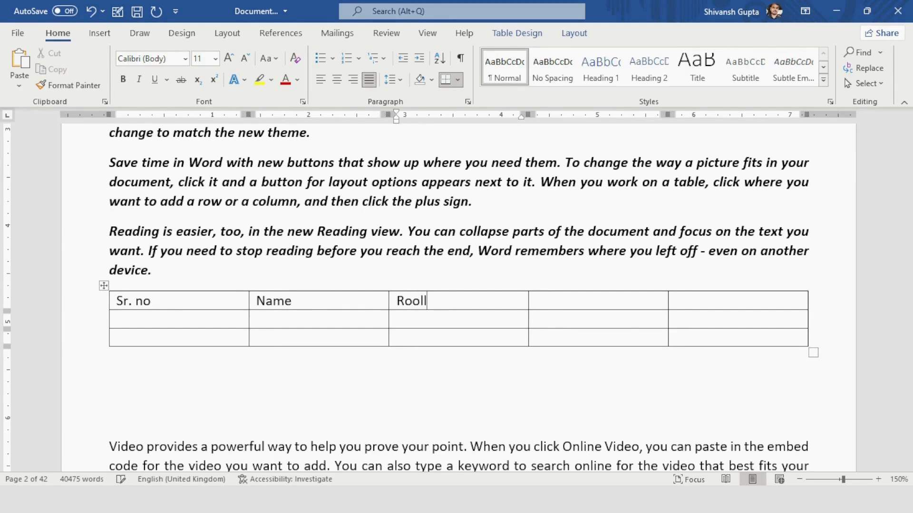
key(BackSpace)
key(BackSpace)
text(ll no.)
key(Tab)
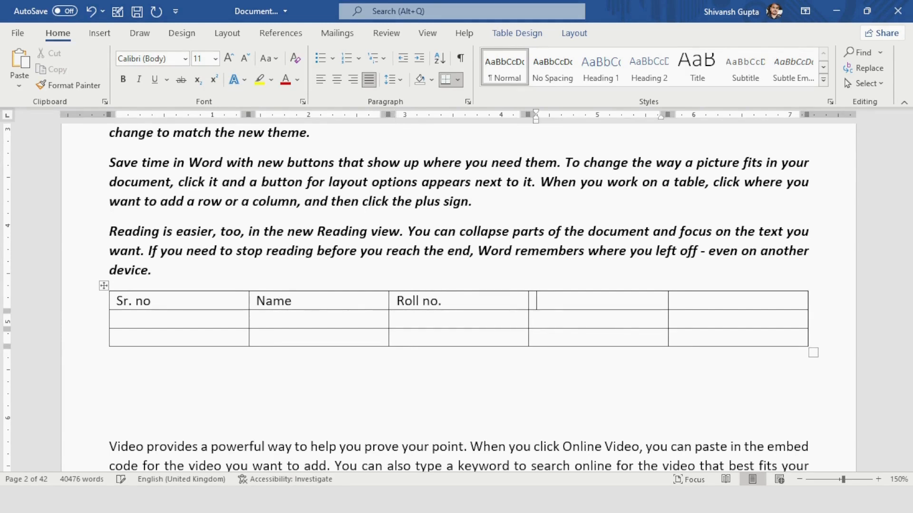
Enter "Branch" and "Marks" in the last two cells of the table's top row
text(Brank)
key(BackSpace)
text(nch)
key(Tab)
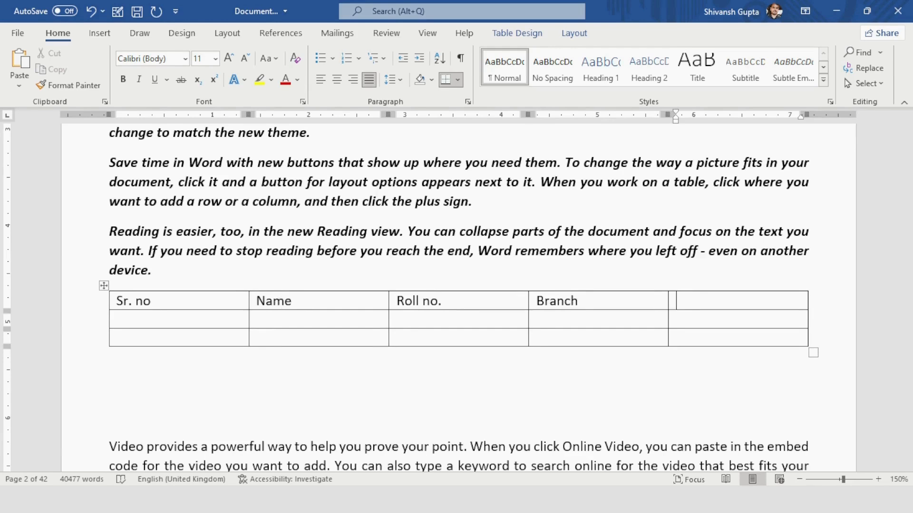
text(Marks)
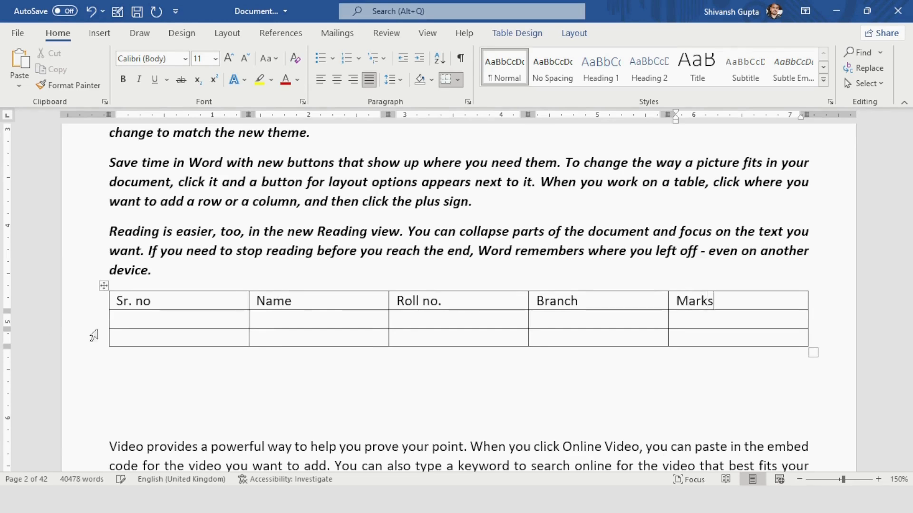
click(166, 320)
key(Tab)
key(Tab)
key(Tab)
key(Tab)
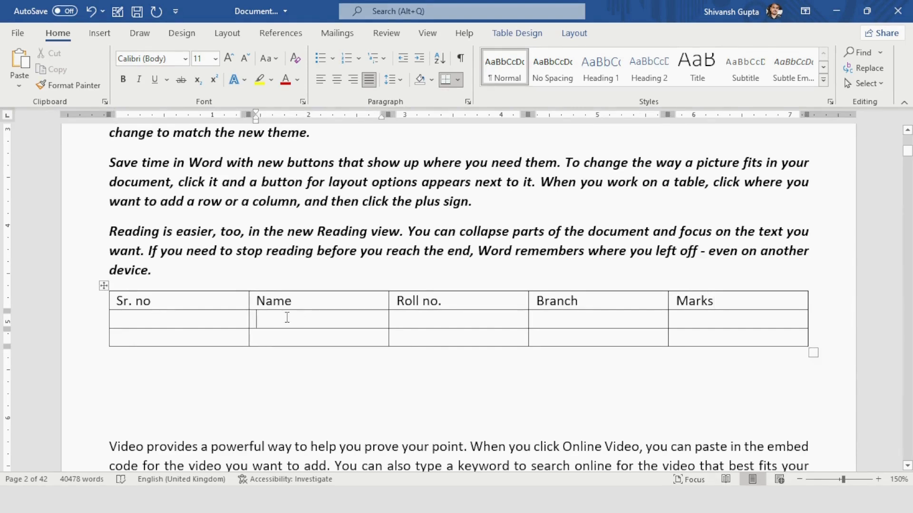
key(shift+Tab)
key(shift+Tab)
key(shift+Tab)
key(shift+Tab)
Make all the headings in the table's top row bold and set their font size to 12
drag(156, 303, 117, 302)
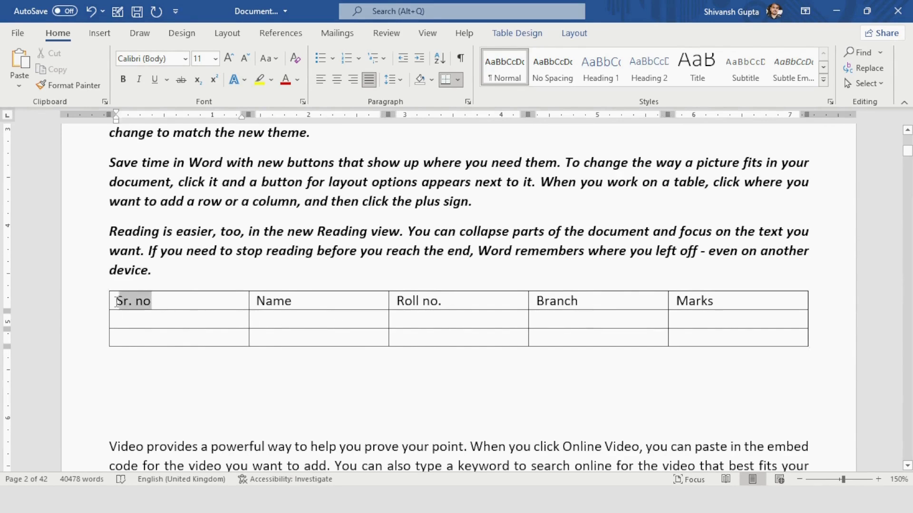
click(168, 305)
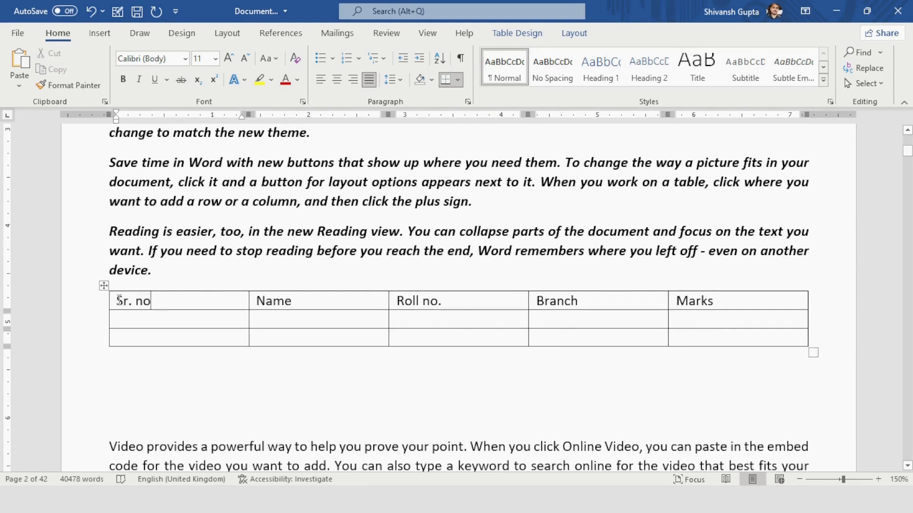
drag(119, 301, 694, 303)
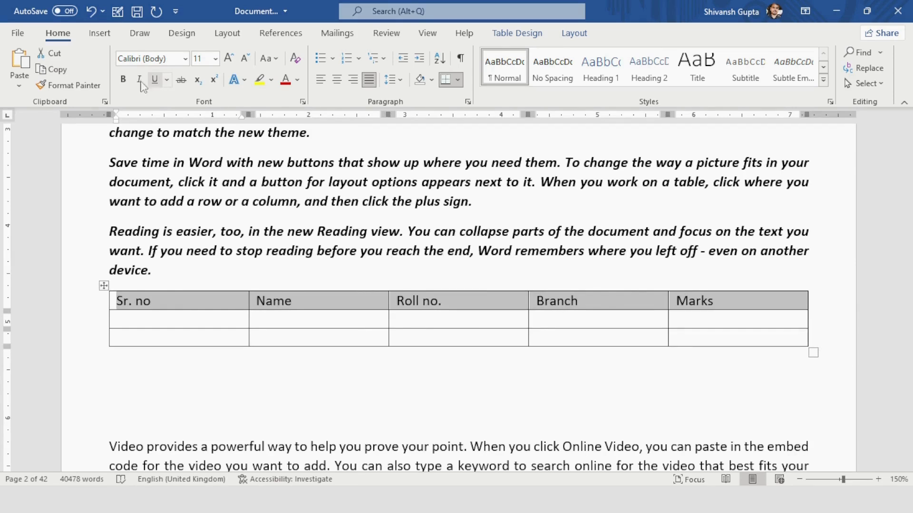
click(123, 80)
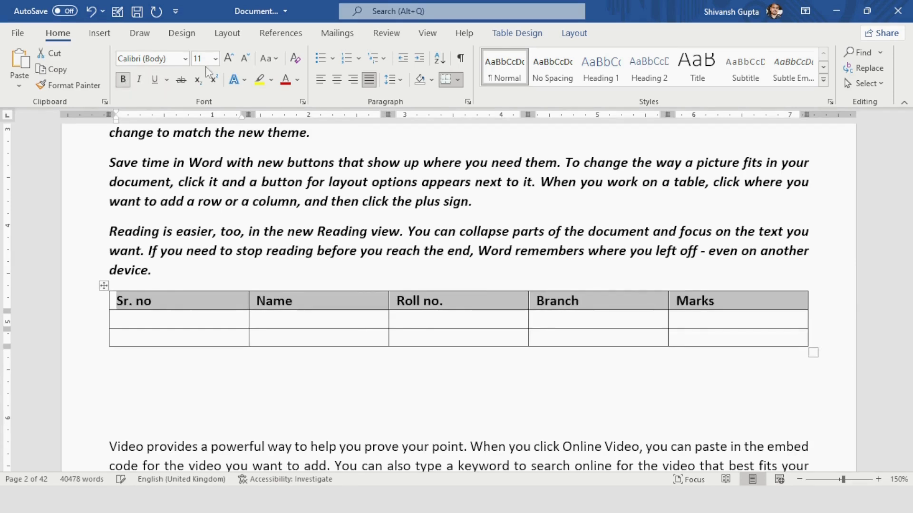
click(229, 58)
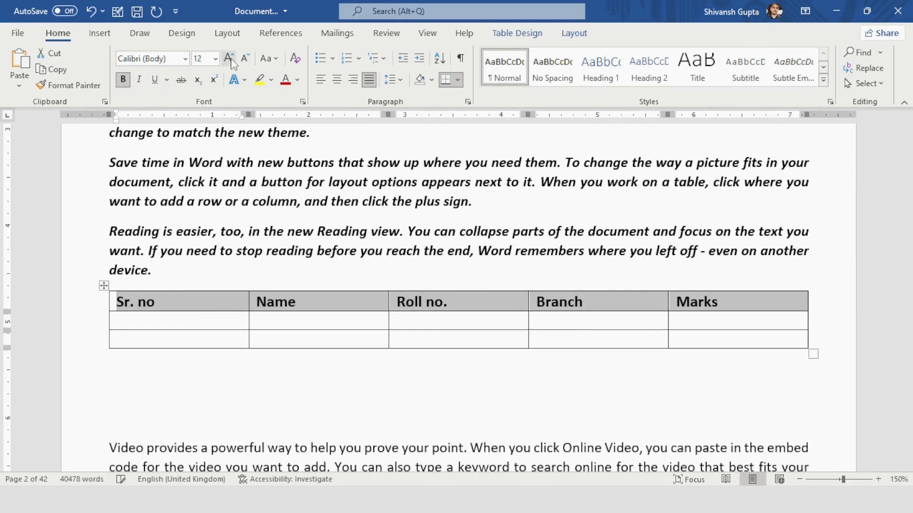
Increase the height of the table's header row and of the second row to roughly double
click(202, 342)
scroll(164, 316, up, 3)
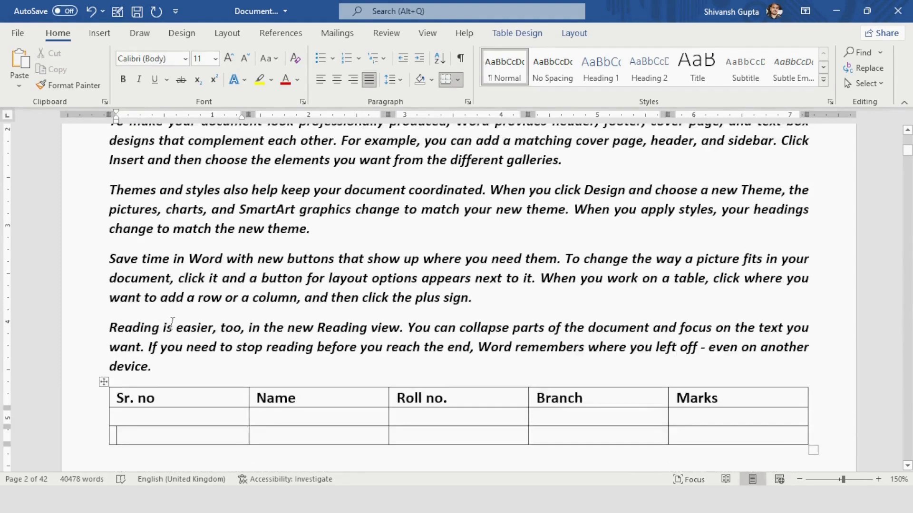
scroll(171, 328, down, 3)
scroll(155, 283, up, 3)
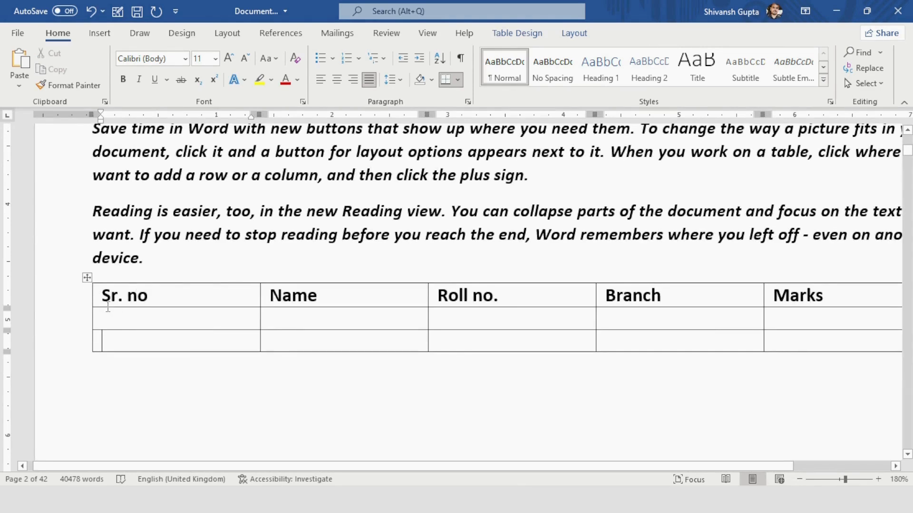
scroll(108, 307, up, 2)
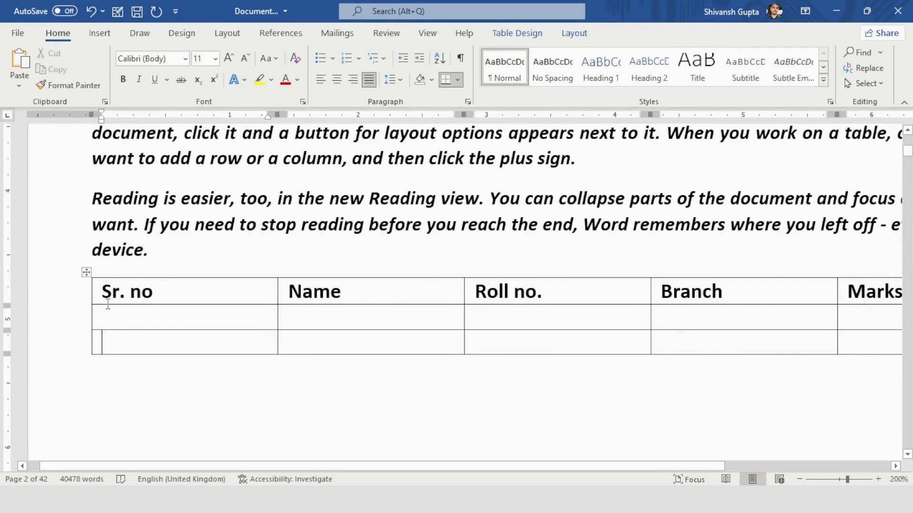
drag(105, 304, 107, 332)
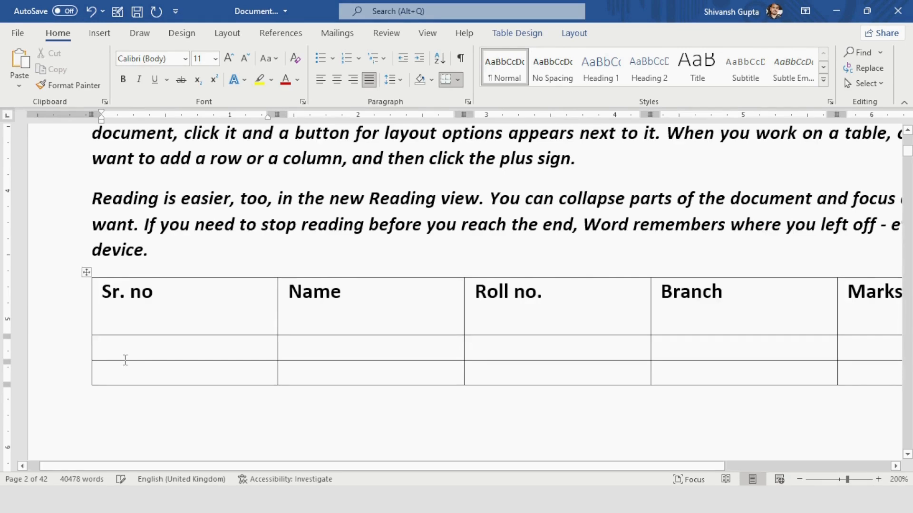
click(124, 358)
click(123, 367)
key(Up)
key(Up)
drag(106, 360, 111, 383)
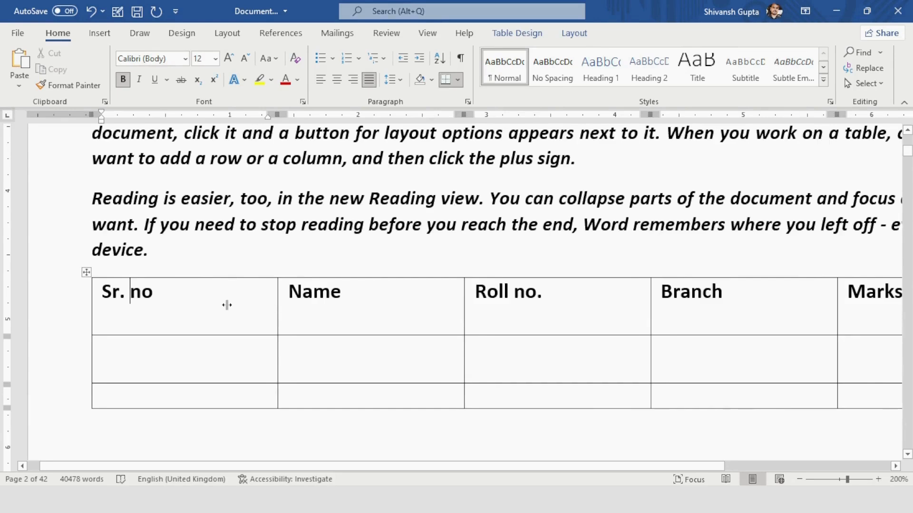
Narrow the "Sr. no" column until it just fits its heading
drag(227, 305, 171, 303)
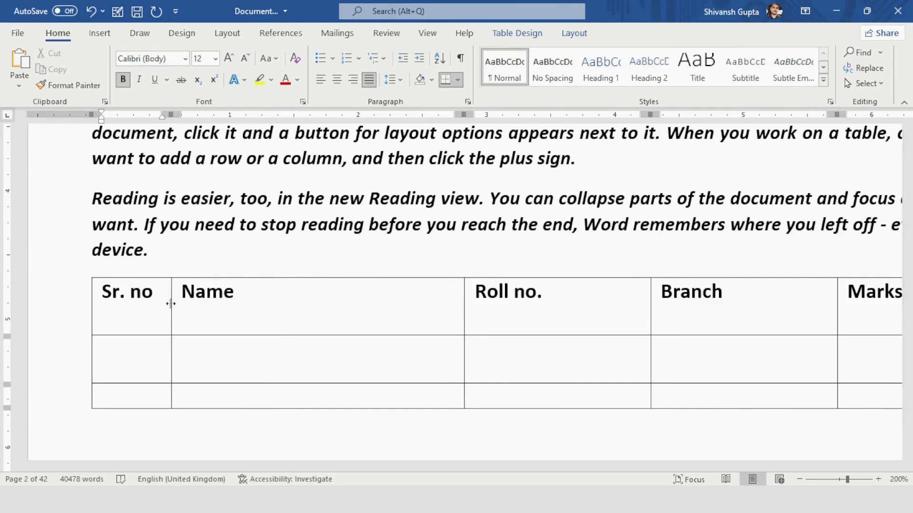
scroll(172, 304, up, 2)
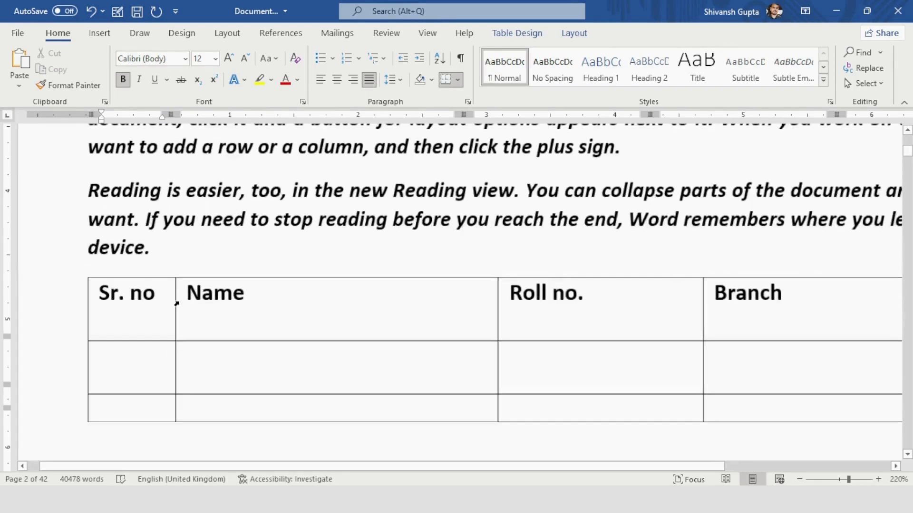
click(210, 315)
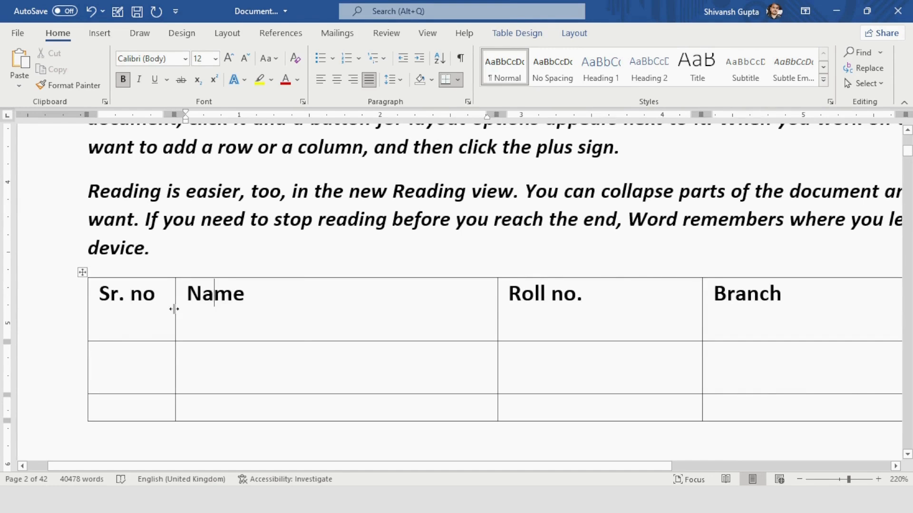
mouse_move(174, 309)
mouse_down()
mouse_move(159, 309)
mouse_move(167, 309)
mouse_up()
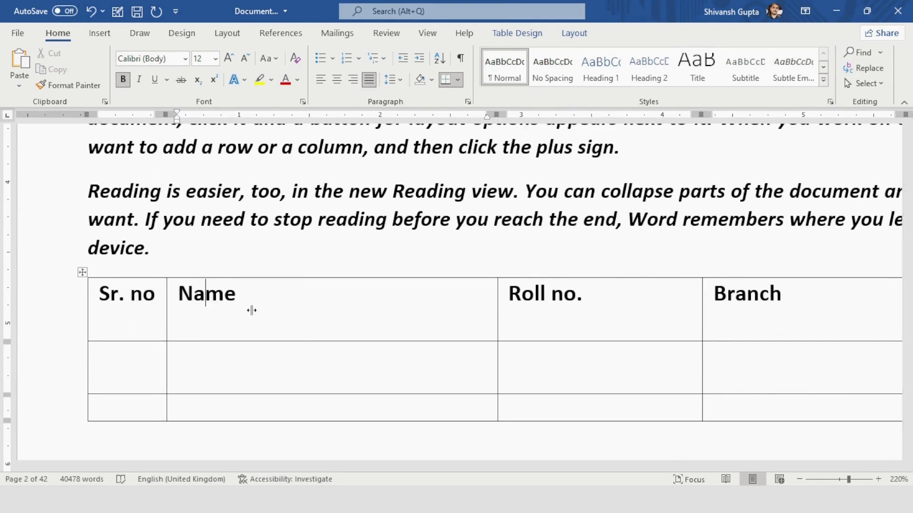
Reduce the height of the table's header row so it fits more closely around the headings
ctrl+scroll(255, 310, down, 5)
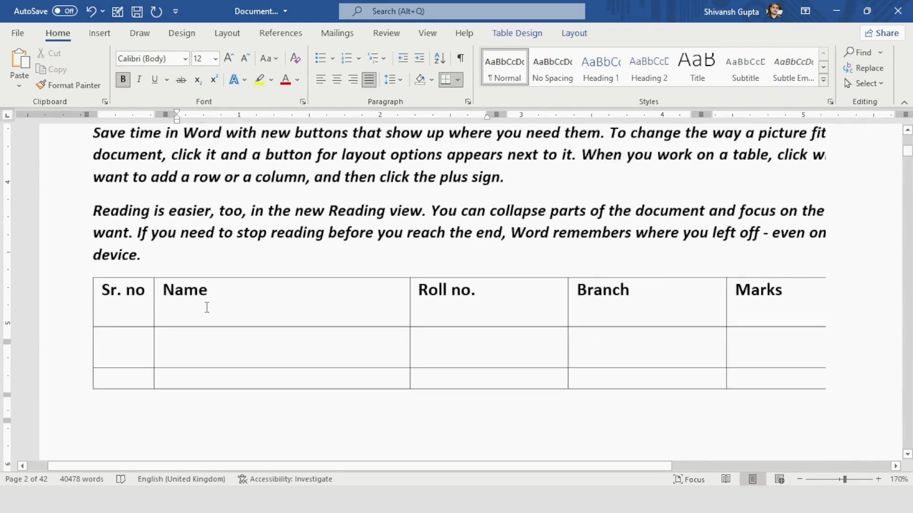
drag(184, 326, 187, 307)
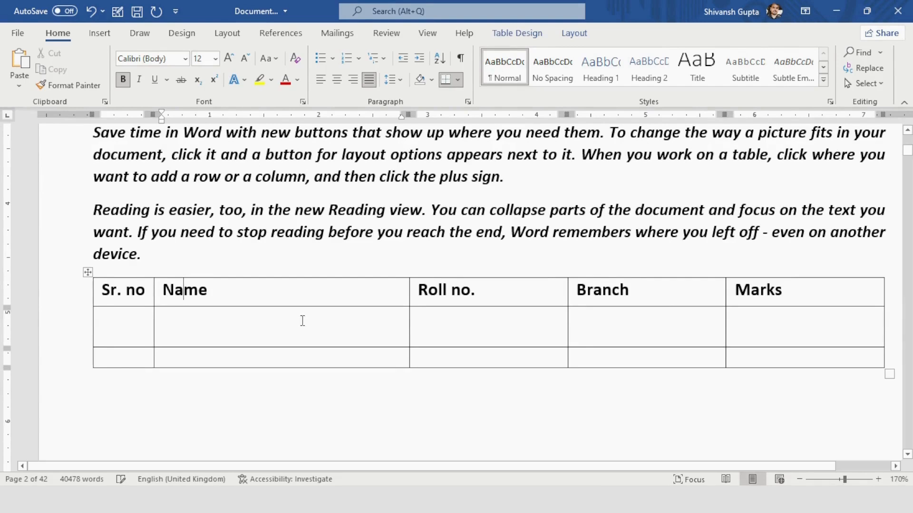
click(234, 285)
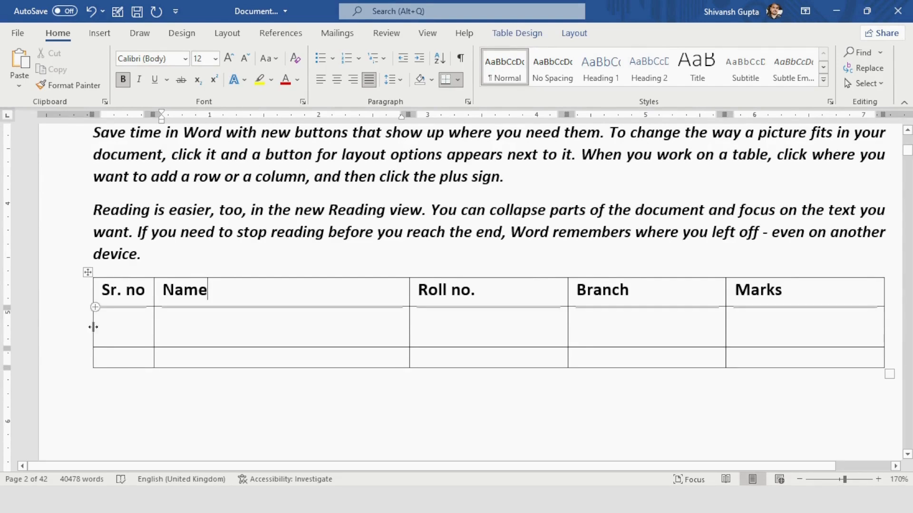
Delete the entire "Sr. no" column from the table
click(118, 274)
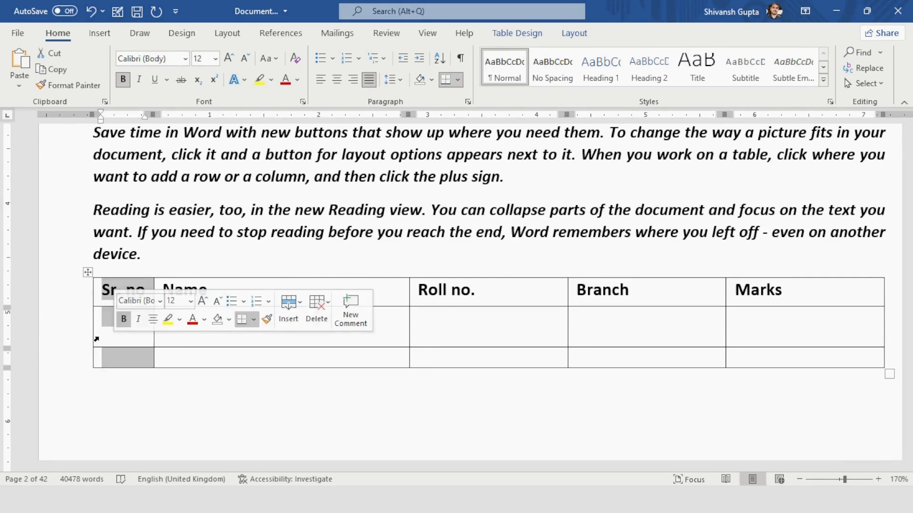
click(114, 274)
ctrl+scroll(114, 274, up, 6)
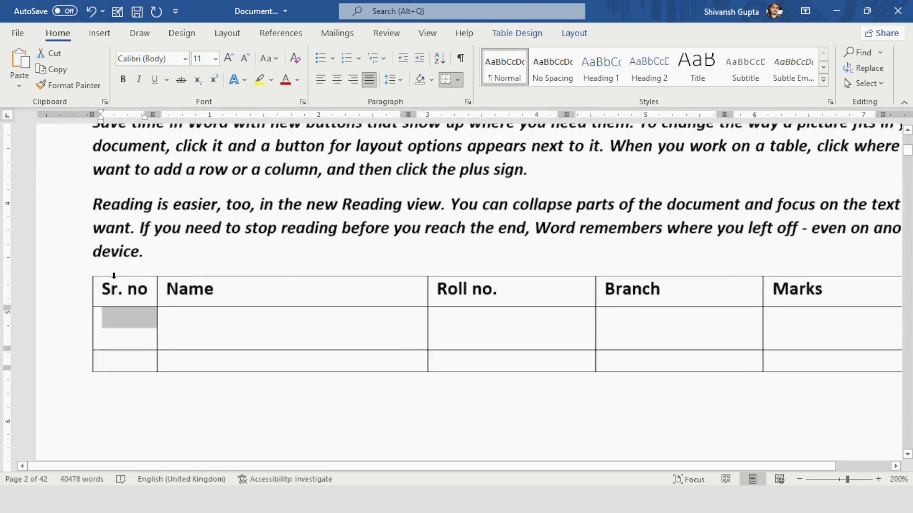
click(202, 332)
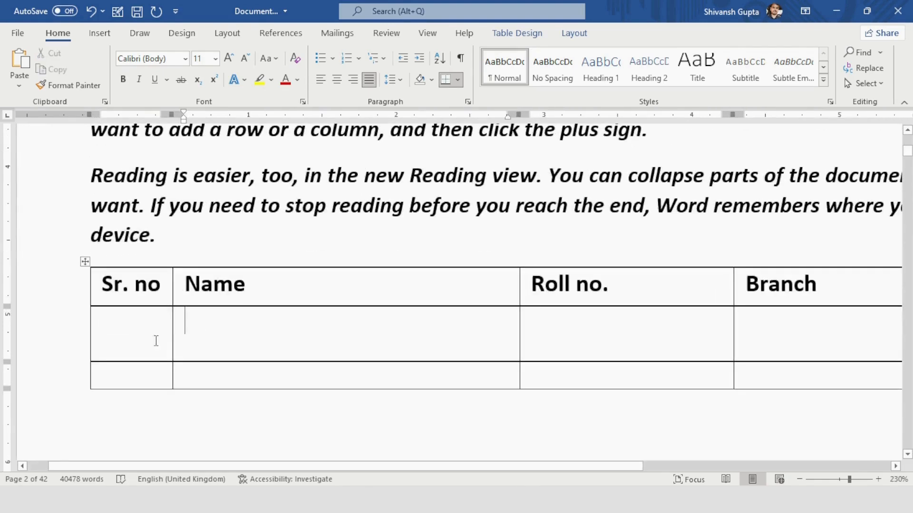
click(123, 264)
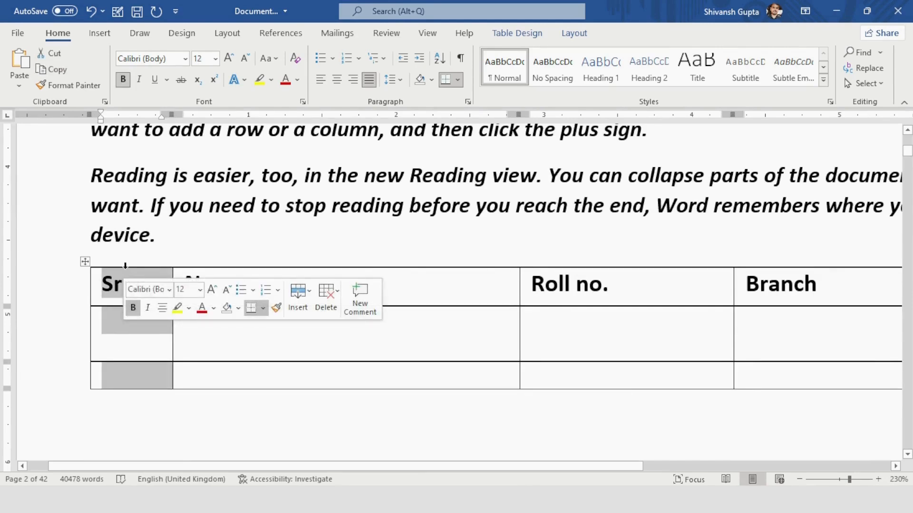
right_click(126, 270)
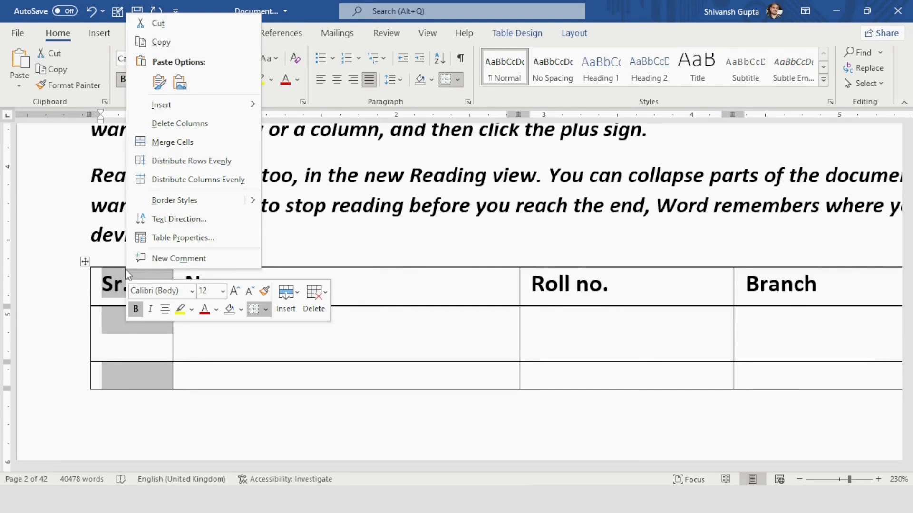
click(187, 125)
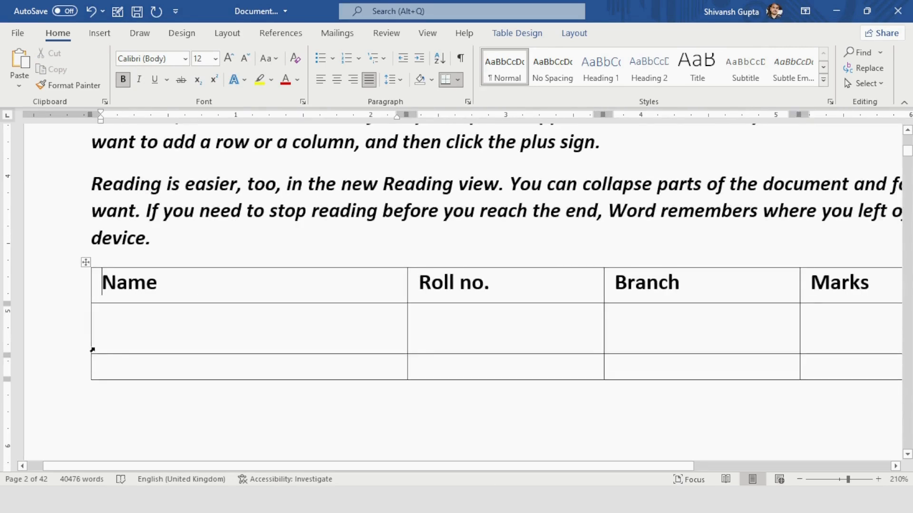
scroll(91, 366, up, 2)
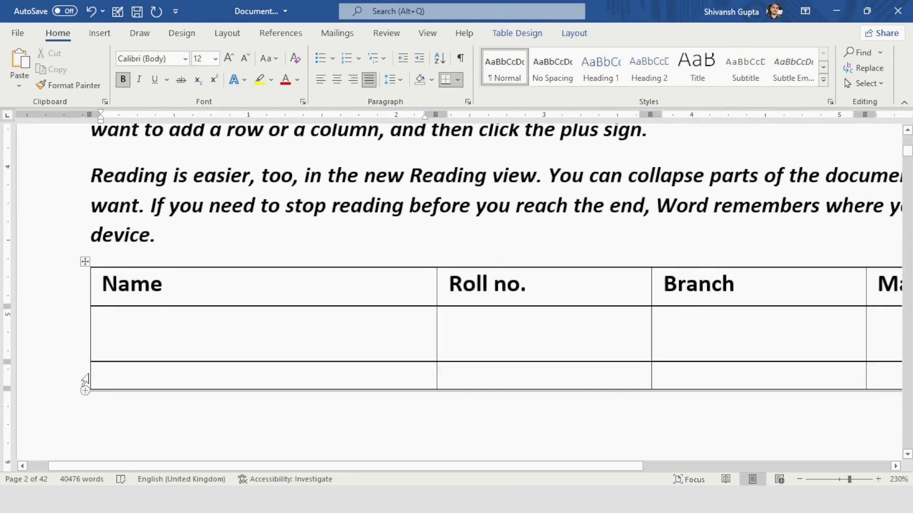
click(89, 376)
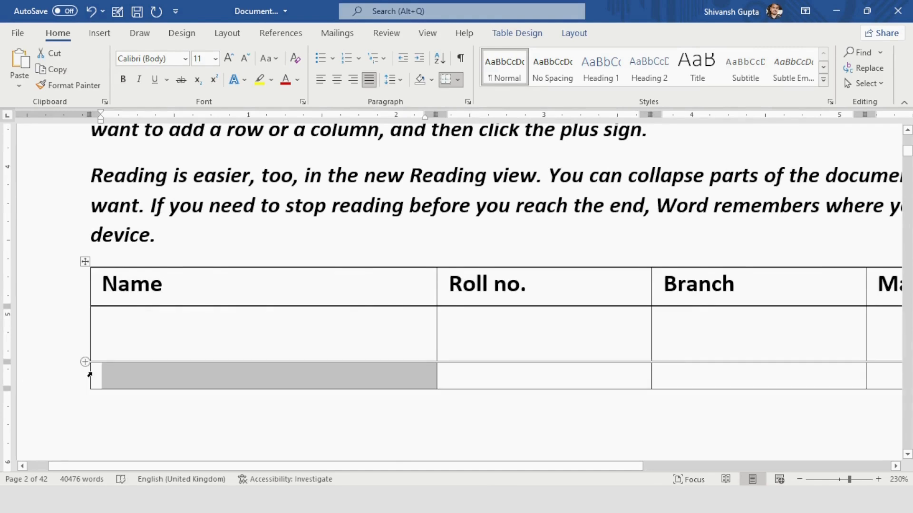
scroll(109, 375, up, 1)
scroll(109, 377, down, 2)
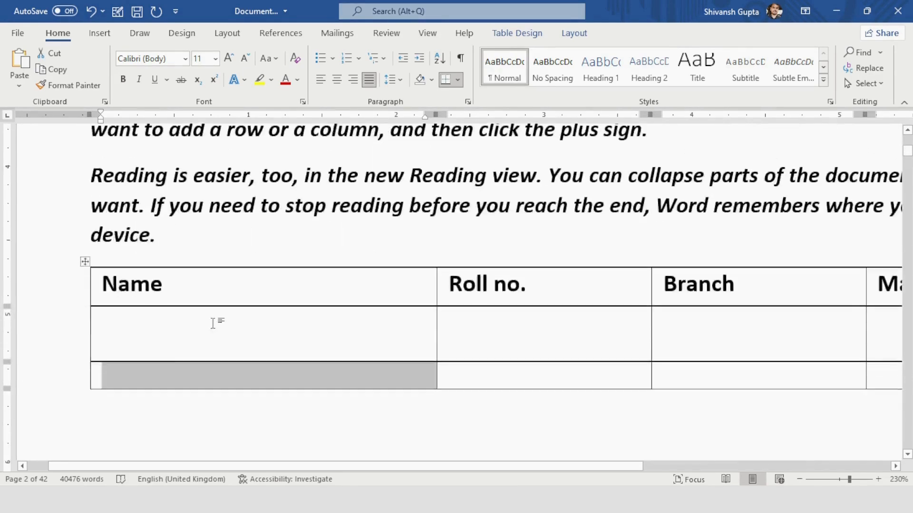
scroll(212, 323, down, 2)
scroll(247, 320, down, 1)
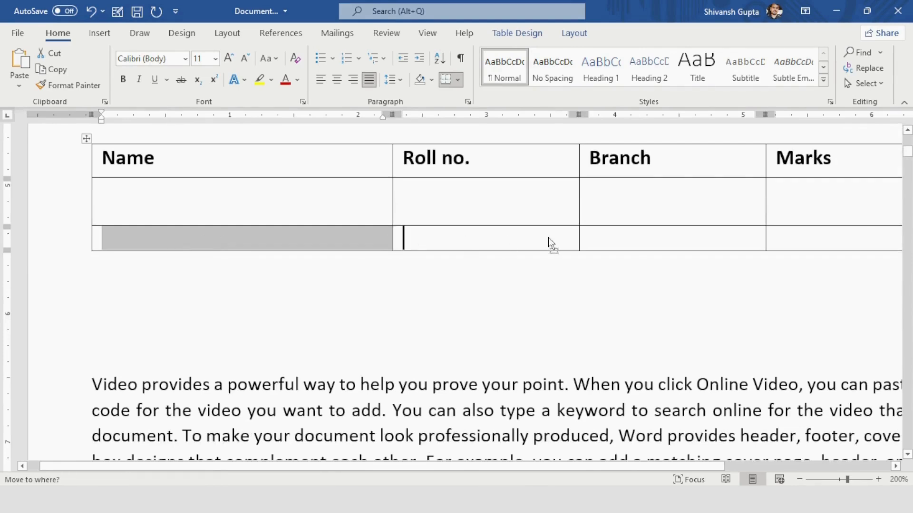
click(632, 237)
key(ctrl+v)
scroll(554, 269, up, 1)
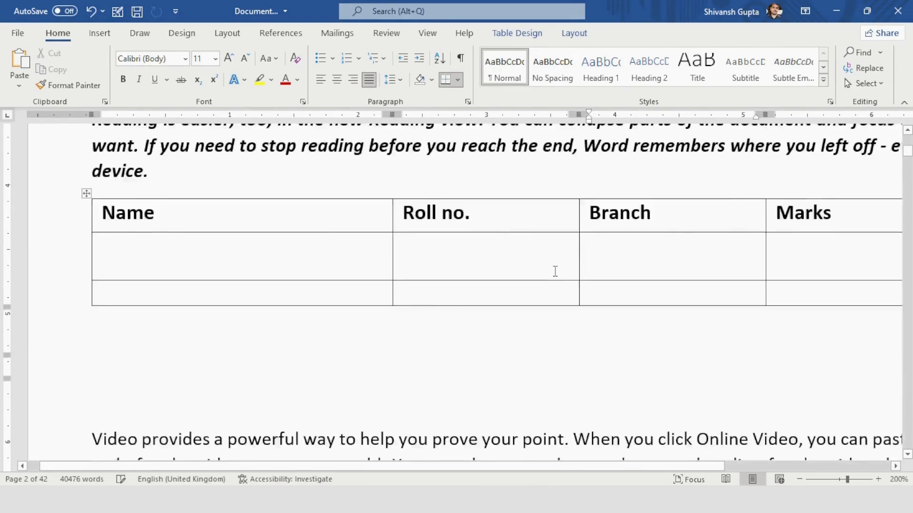
Delete the entire empty bottom row of the table
scroll(554, 269, down, 2)
drag(115, 367, 707, 362)
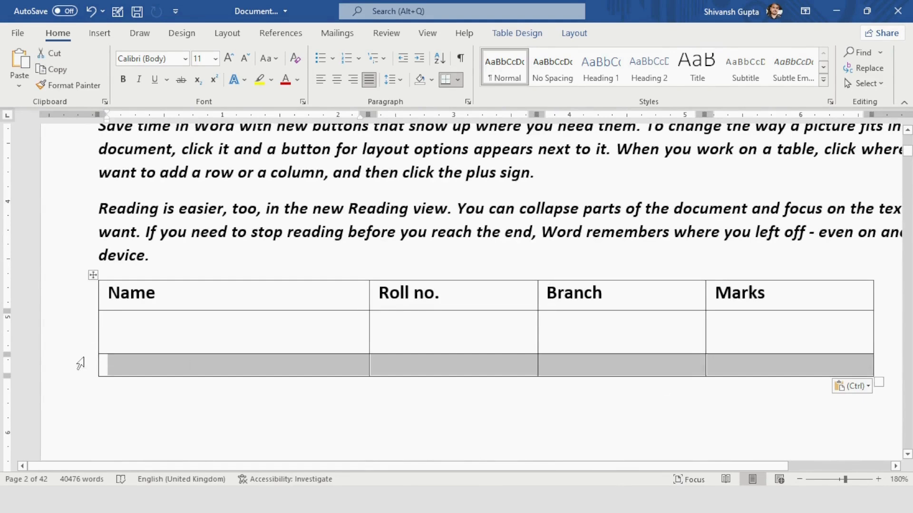
right_click(102, 367)
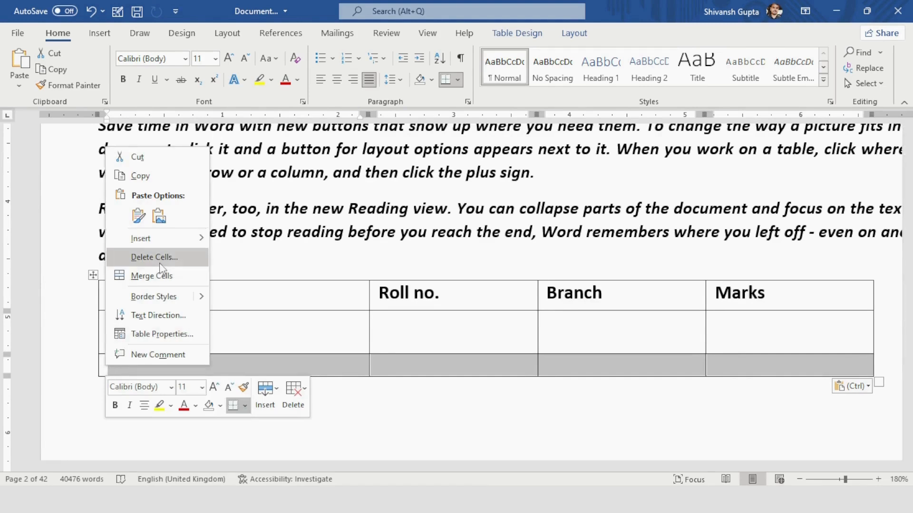
key(Escape)
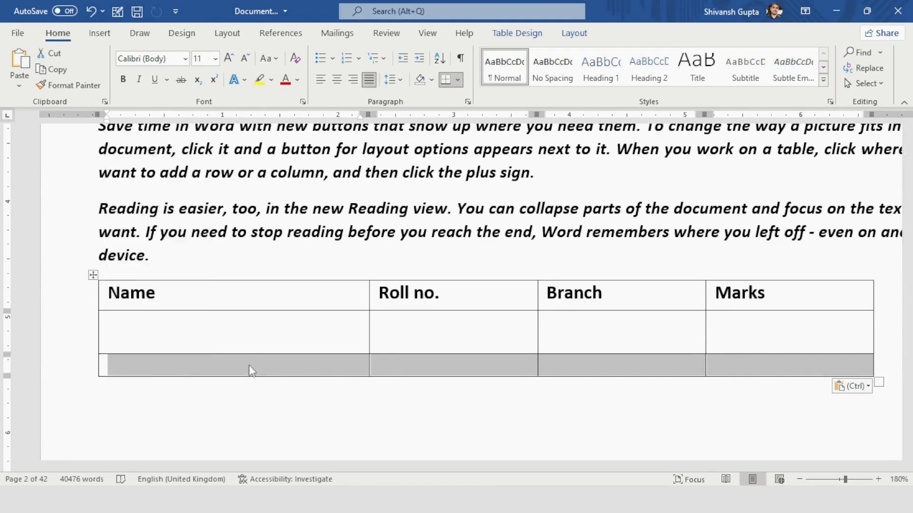
right_click(138, 369)
click(189, 257)
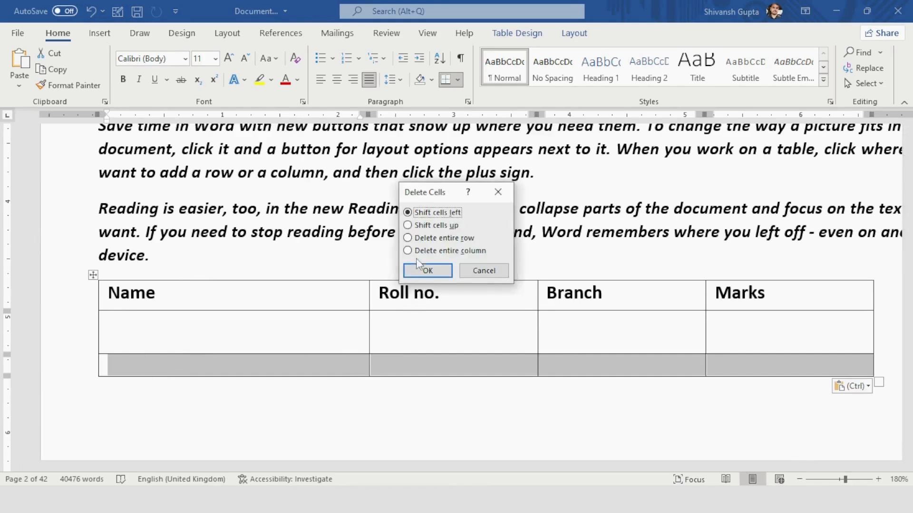
click(413, 239)
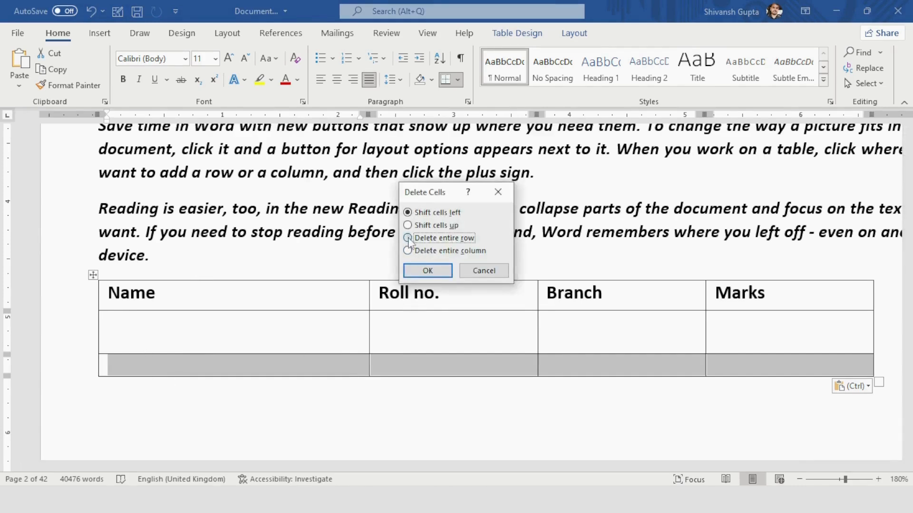
click(430, 270)
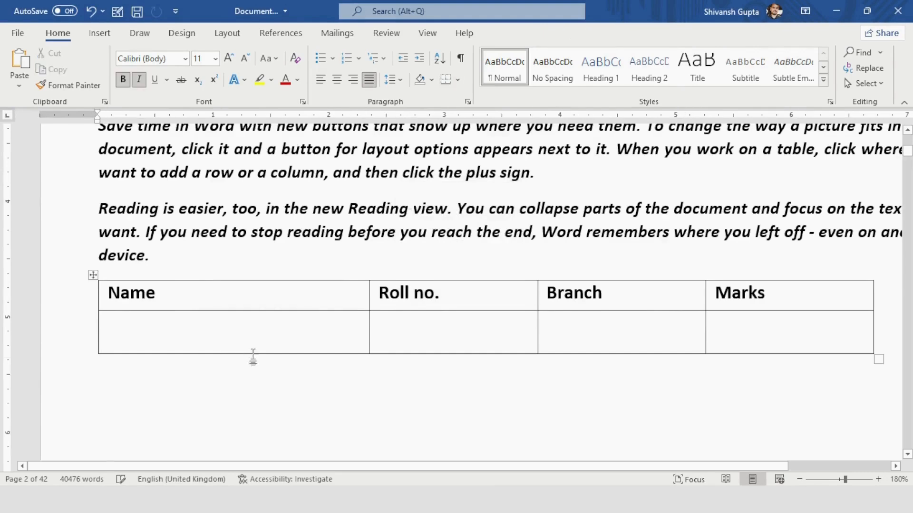
Try several plain table styles and apply the one with light grey gridlines and a grey banded row
scroll(252, 341, up, 2)
scroll(252, 340, down, 2)
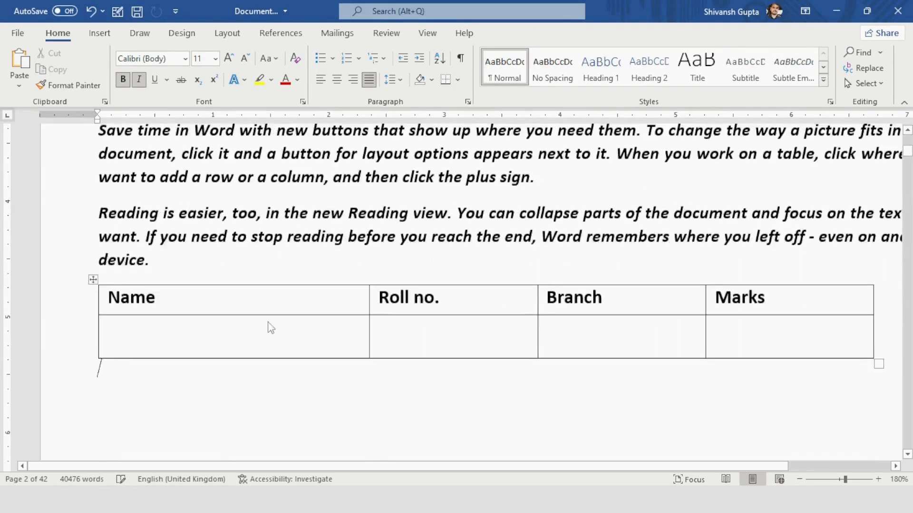
click(289, 333)
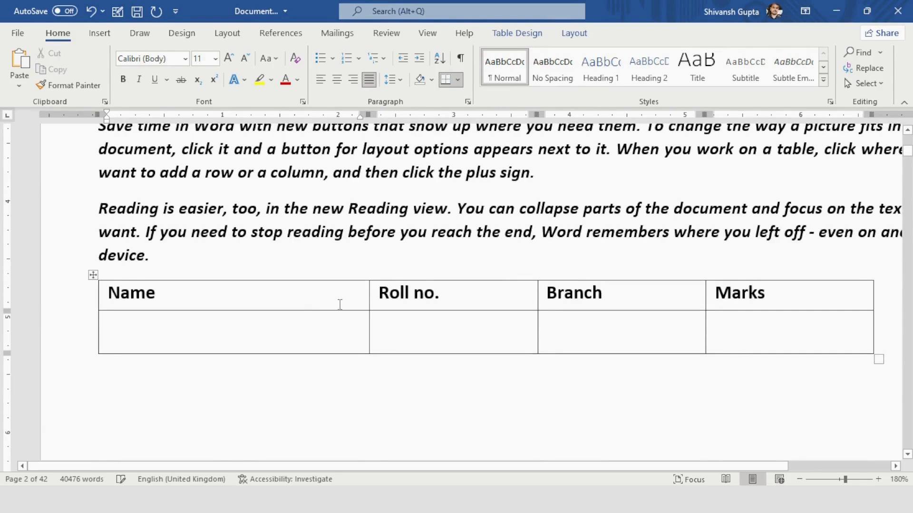
click(541, 35)
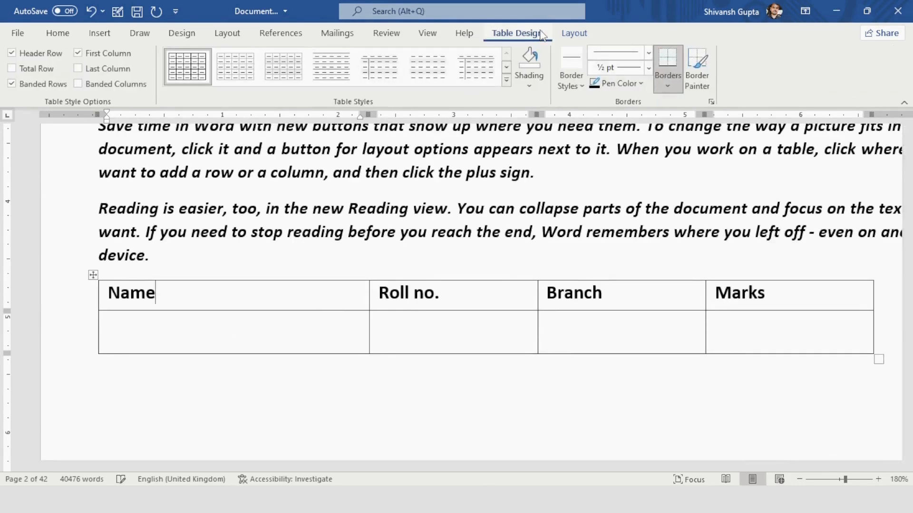
click(373, 73)
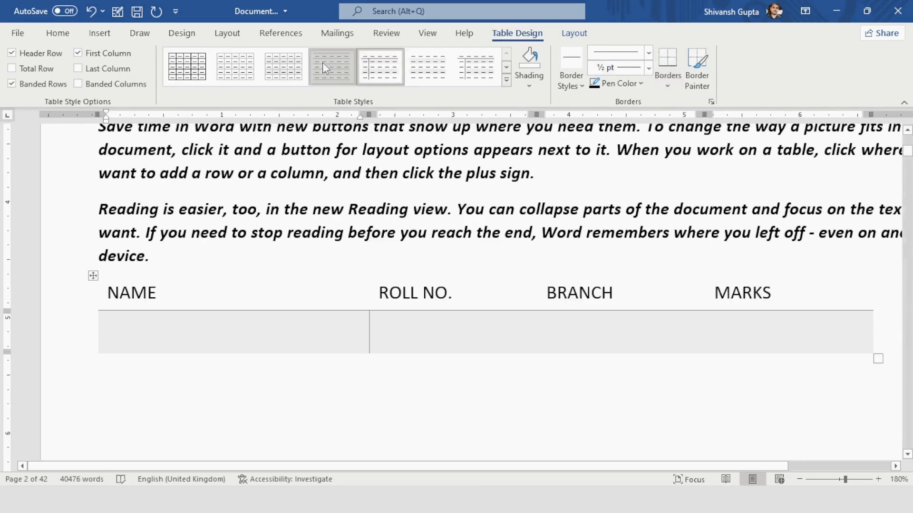
click(322, 62)
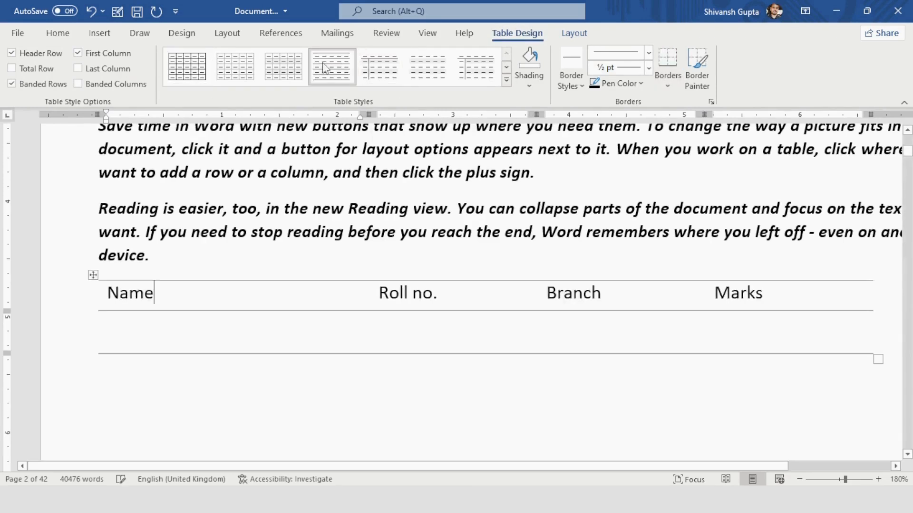
click(288, 70)
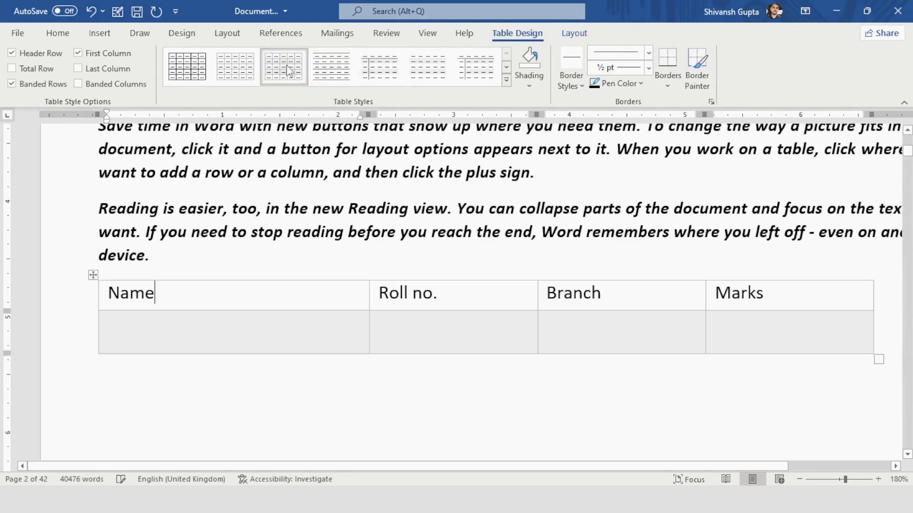
Shade the "Name" heading cell yellow and recolour the whole table with the standard green shading
click(533, 83)
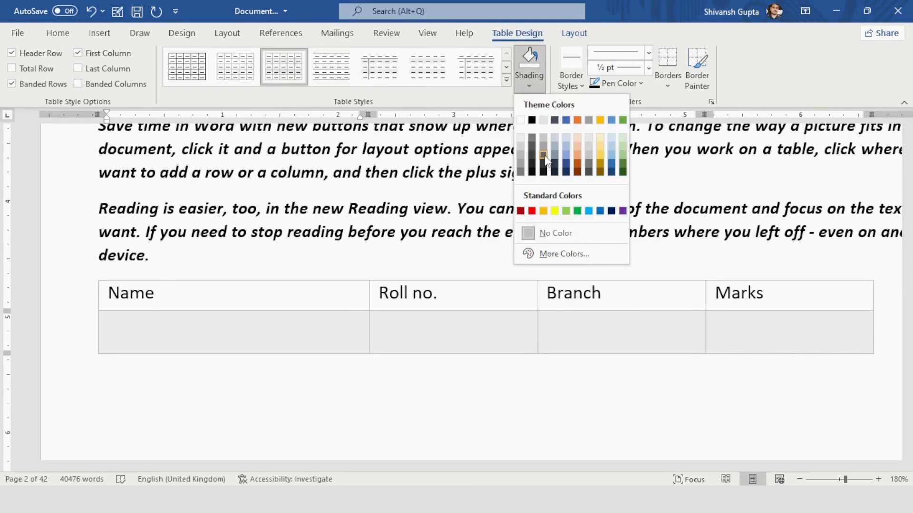
click(554, 211)
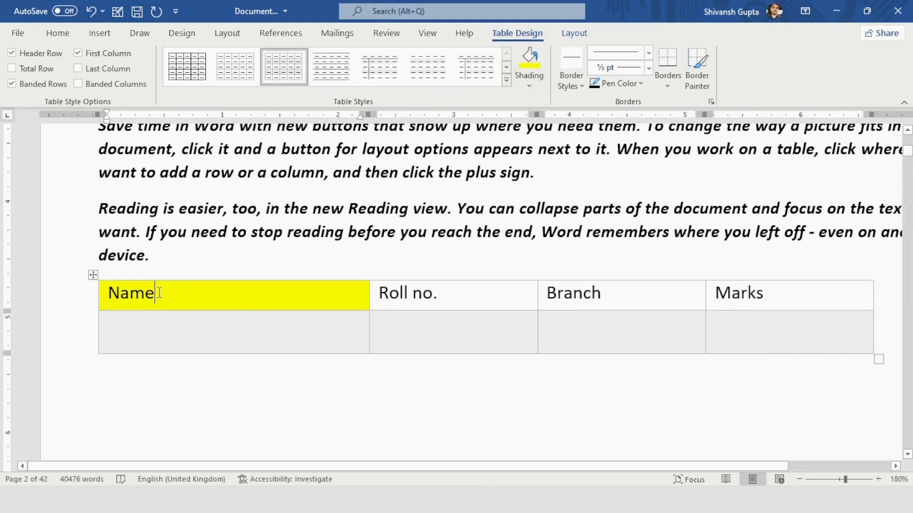
drag(160, 293, 726, 343)
click(93, 276)
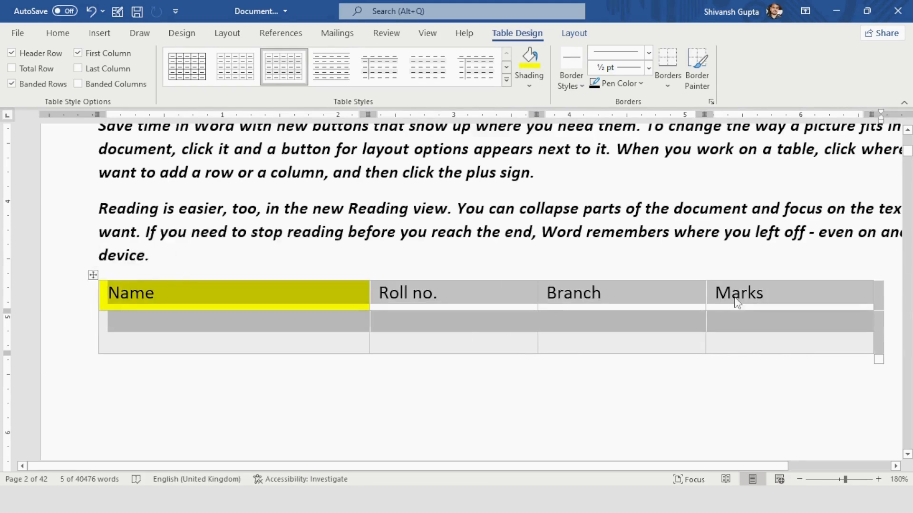
click(528, 86)
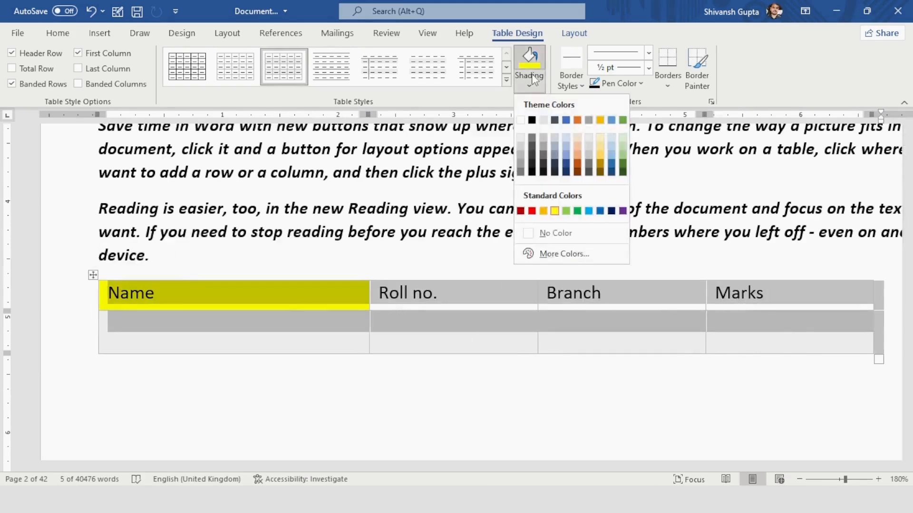
click(578, 211)
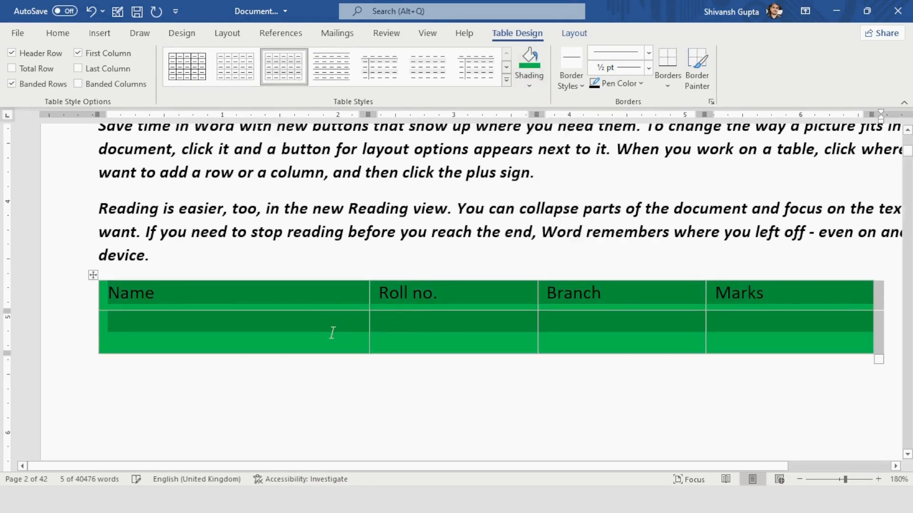
click(432, 318)
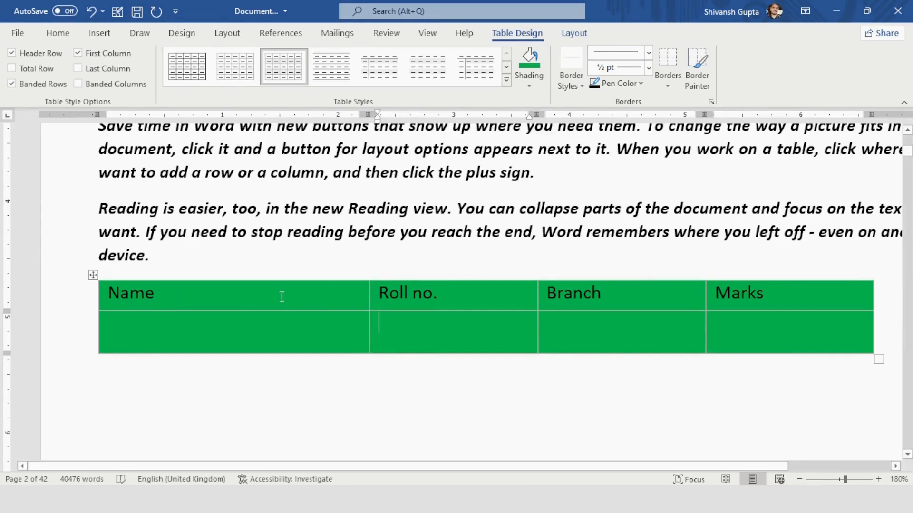
Insert a new row below the table's empty second row
click(576, 33)
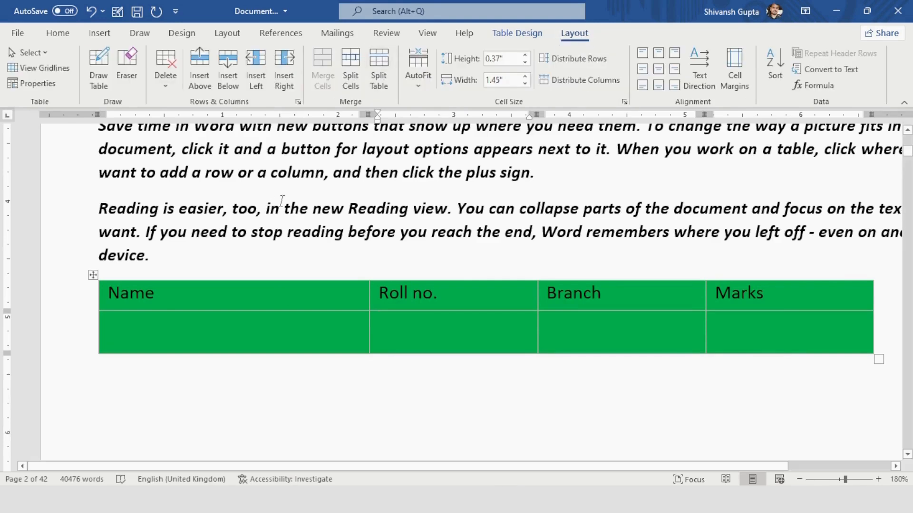
drag(144, 301, 723, 332)
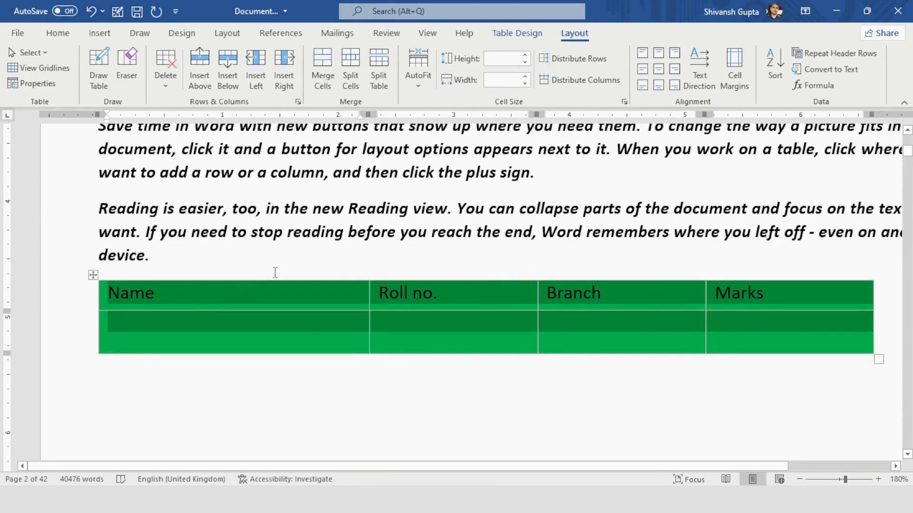
click(194, 295)
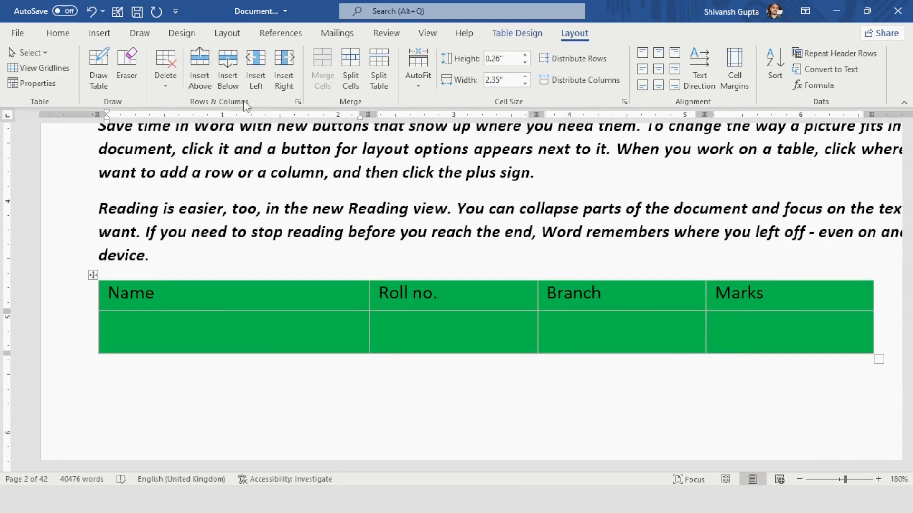
click(202, 88)
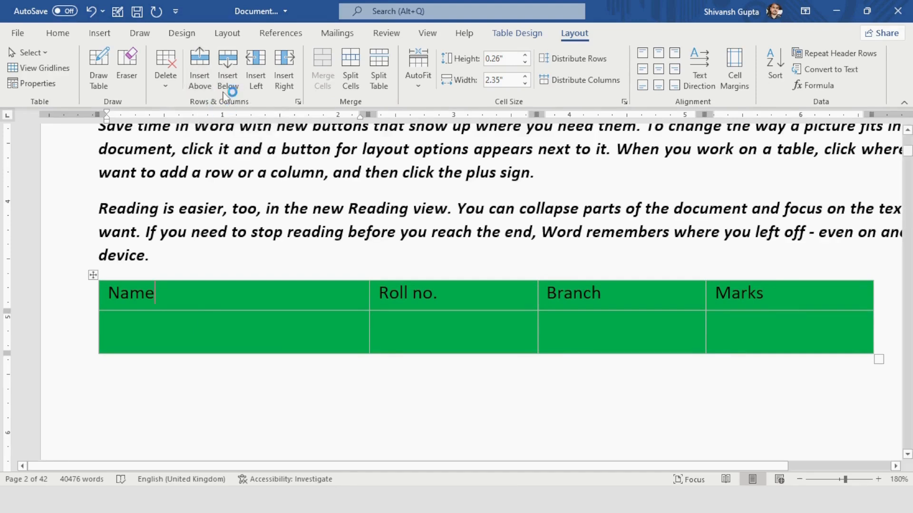
click(166, 326)
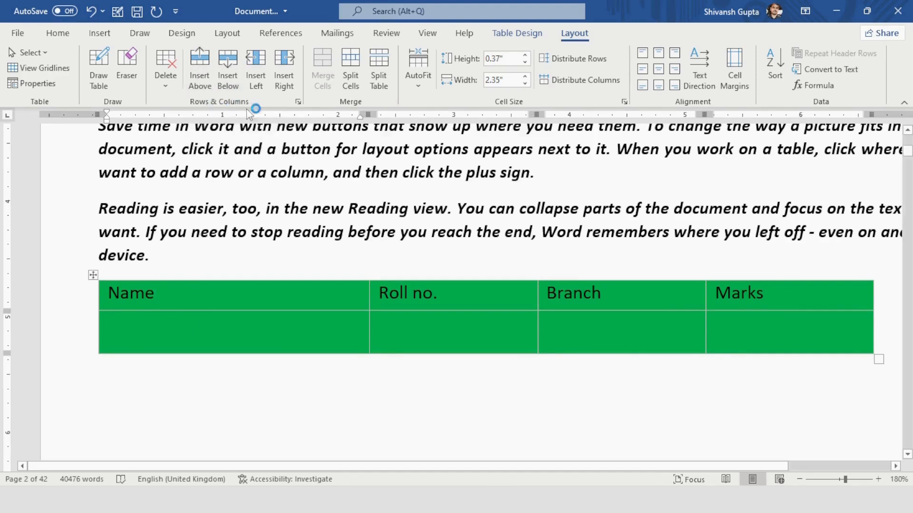
click(239, 76)
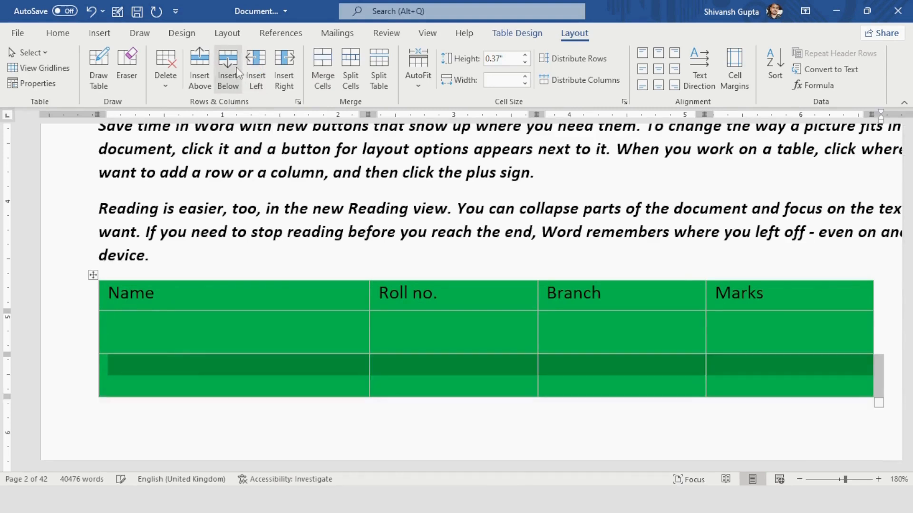
click(138, 380)
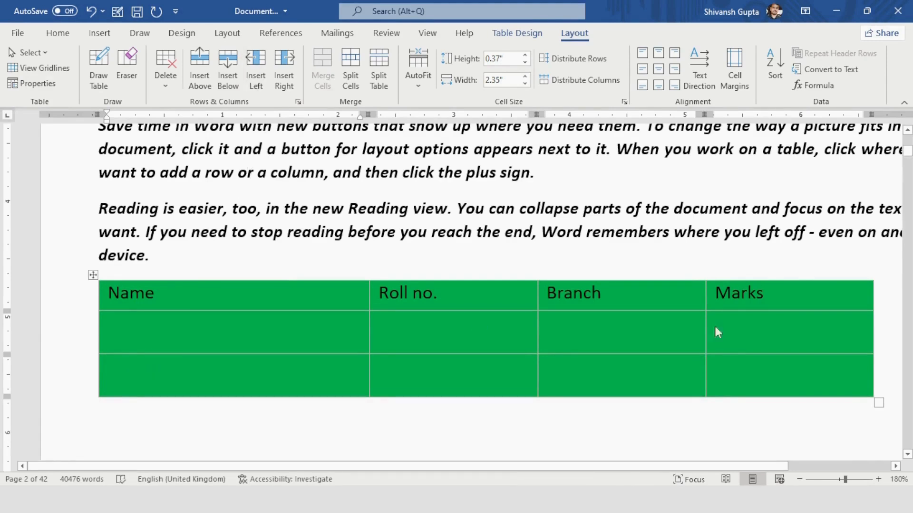
click(324, 371)
Insert an empty column between the "Branch" and "Marks" columns and place the cursor in its heading cell
scroll(333, 371, down, 1)
scroll(333, 371, down, 2)
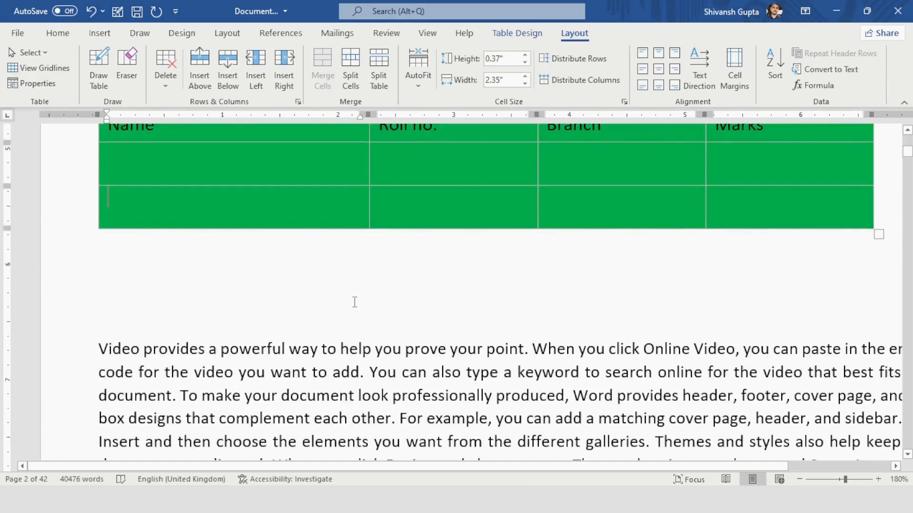
scroll(354, 302, up, 3)
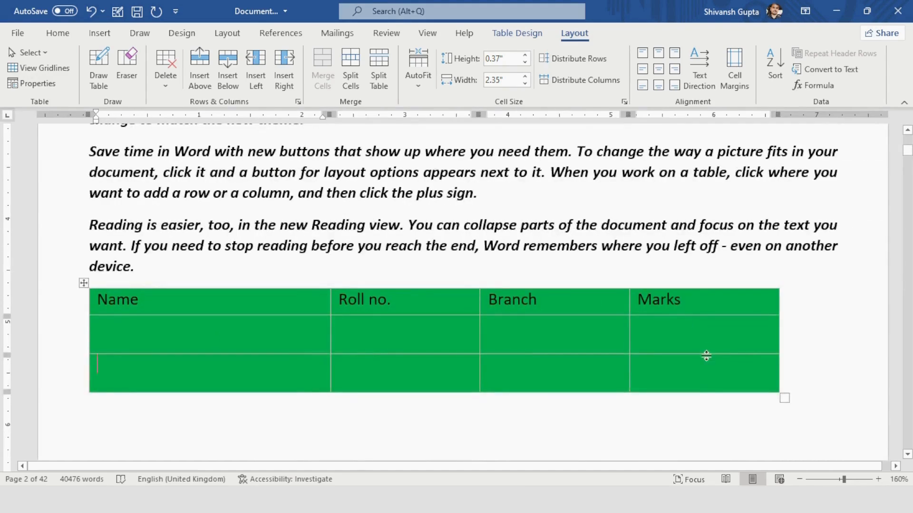
click(709, 369)
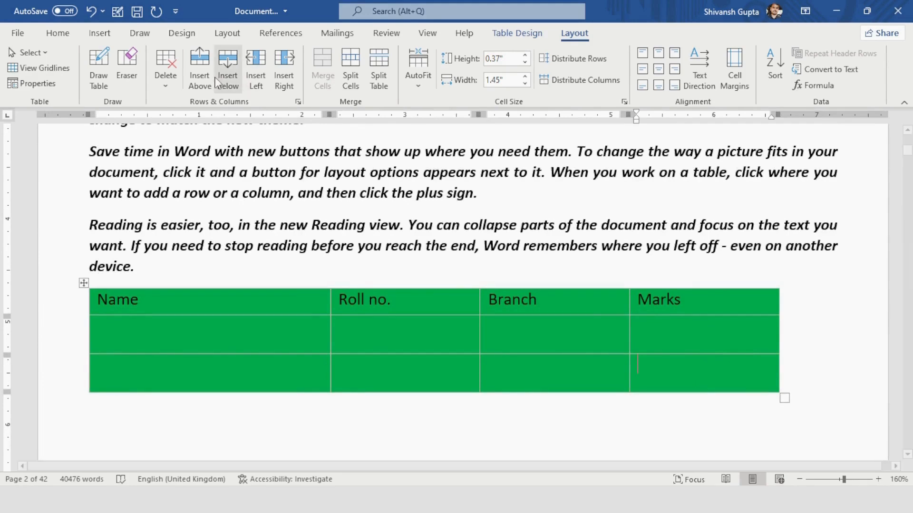
click(253, 62)
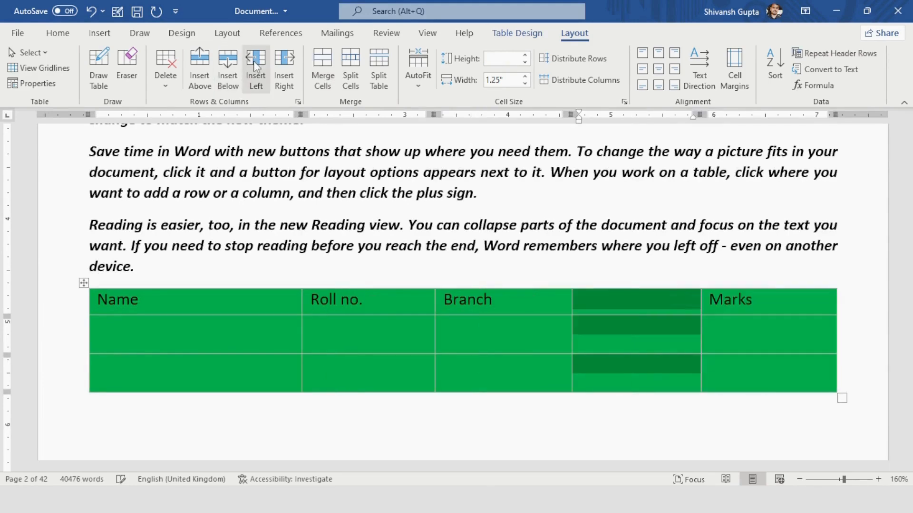
click(622, 302)
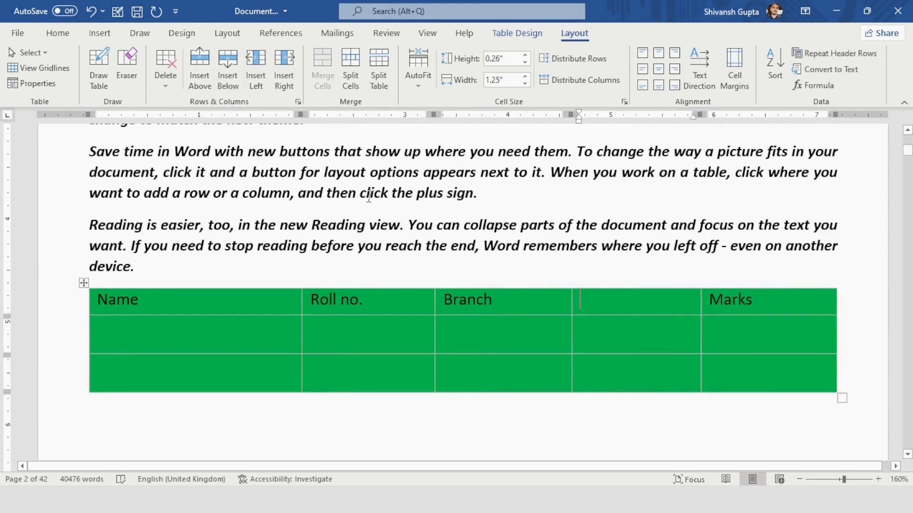
Insert a second empty column just before the "Marks" column and place the cursor in its second-row cell
click(284, 66)
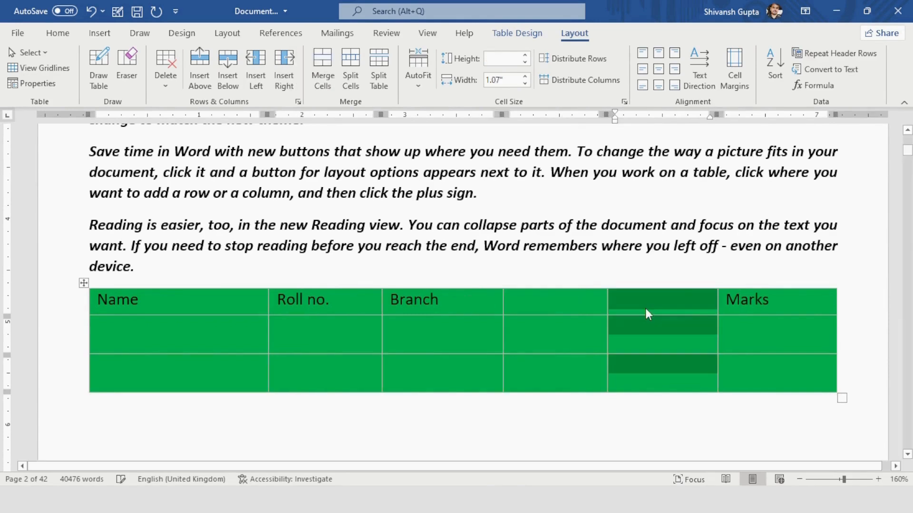
click(612, 326)
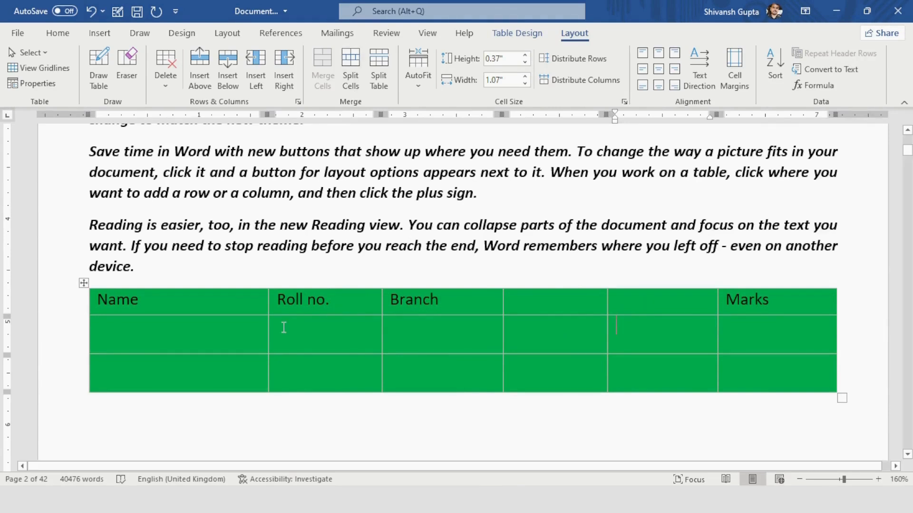
Split the empty cell below "Roll no." into 2 columns and 1 row
click(321, 327)
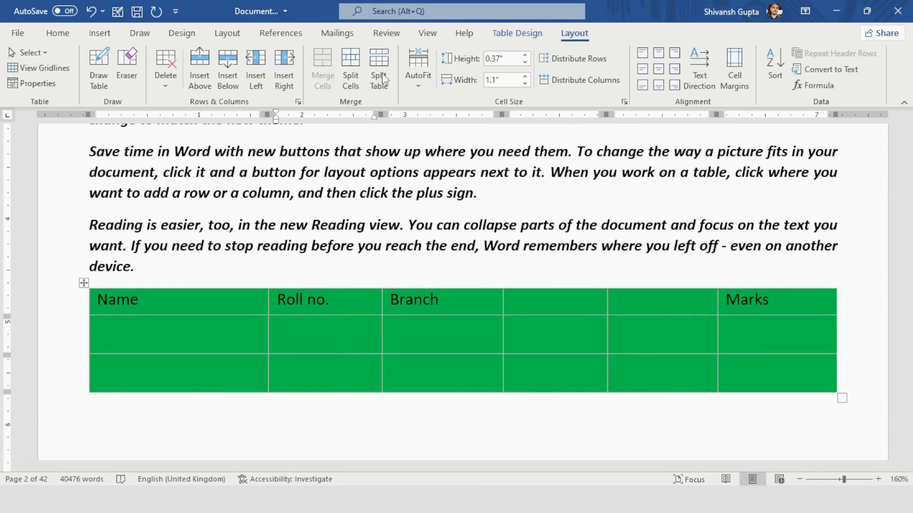
click(355, 62)
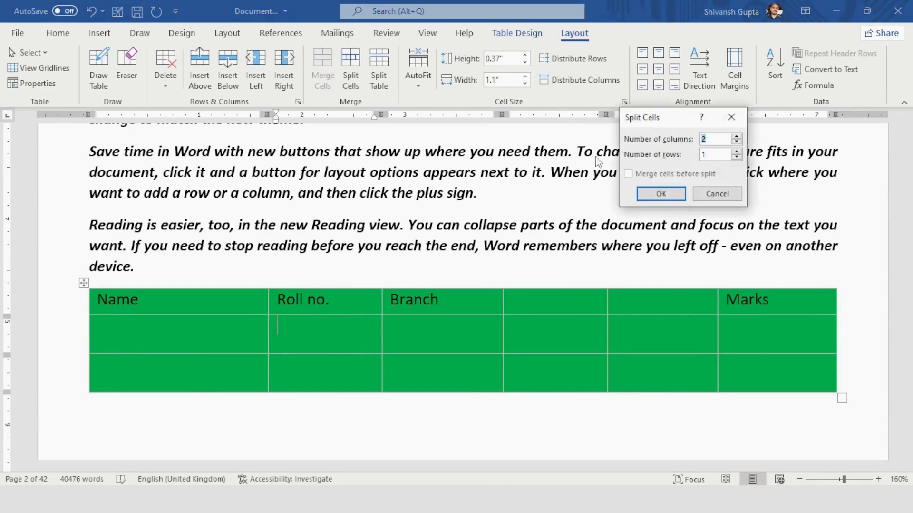
click(659, 193)
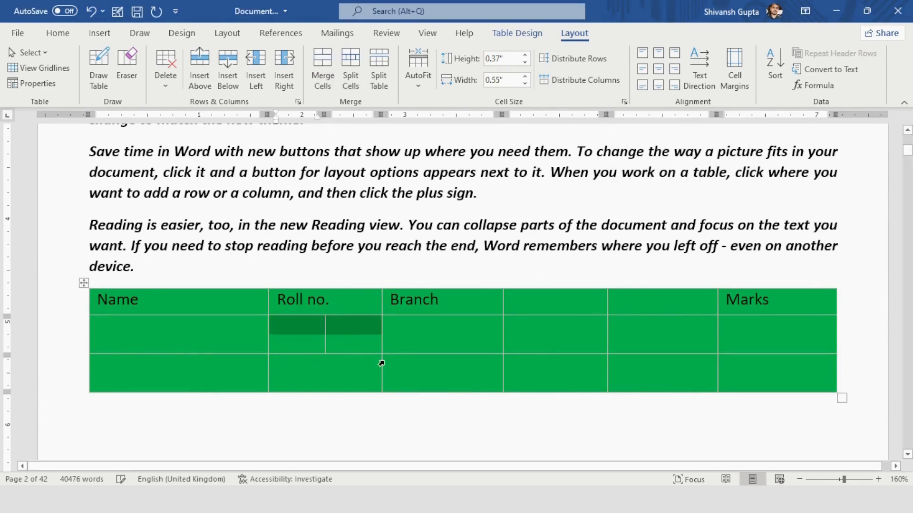
Set the height of the table's second row to 0.3"
click(294, 330)
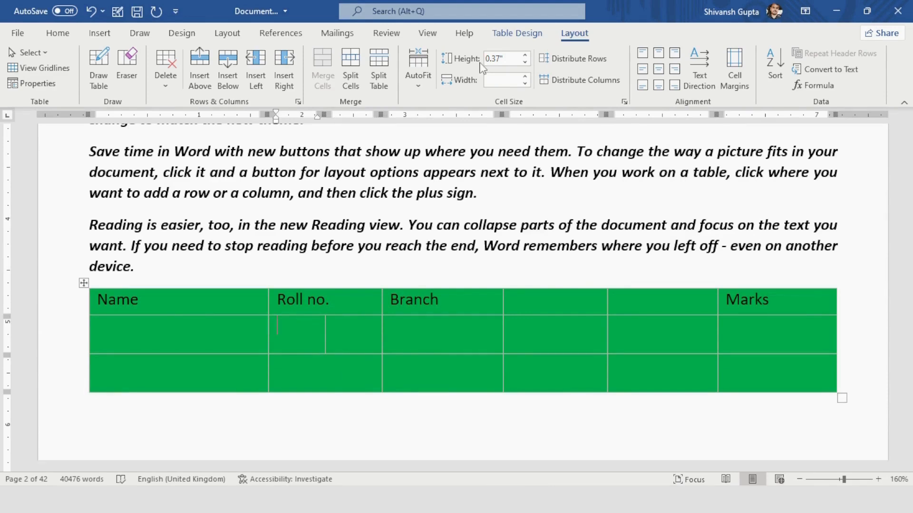
click(525, 62)
click(525, 62)
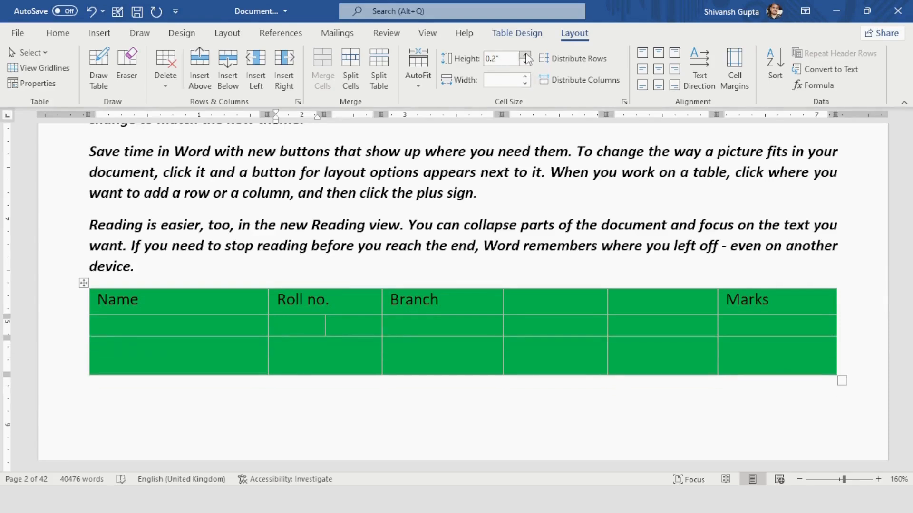
click(525, 55)
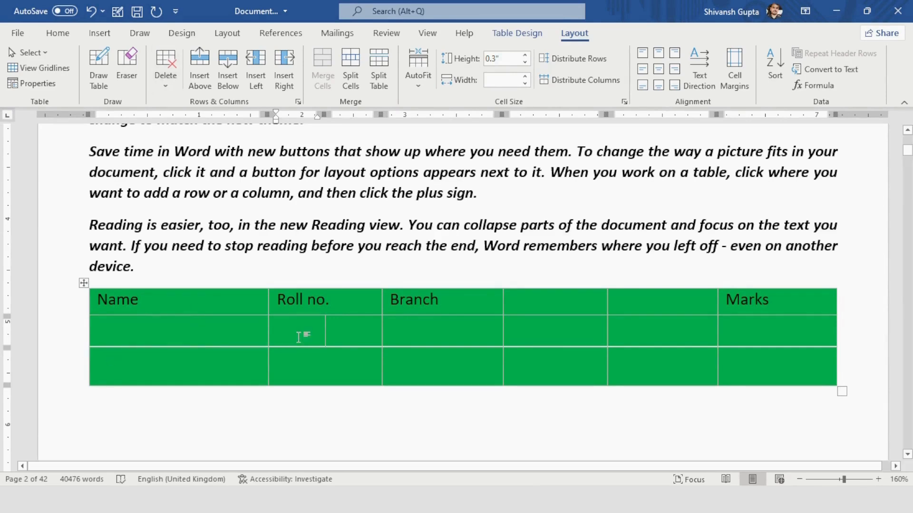
Delete the table's empty last row
click(90, 377)
click(167, 81)
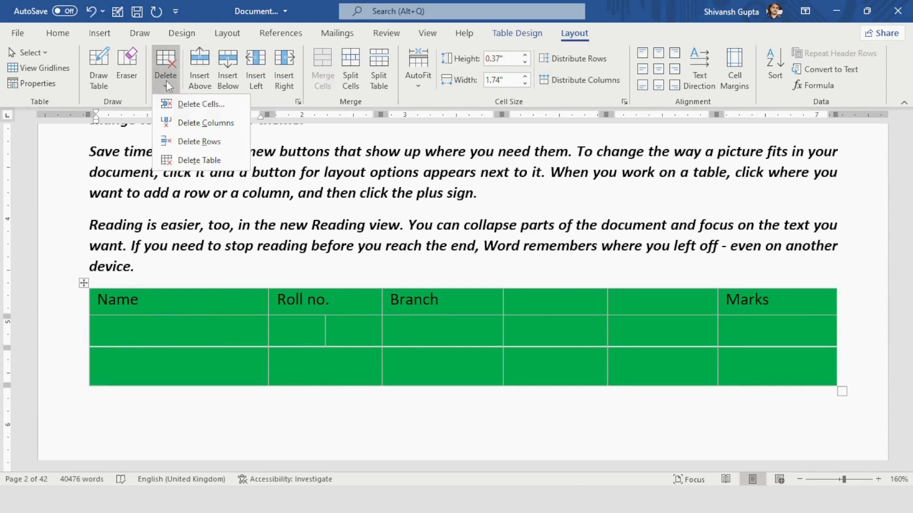
click(203, 141)
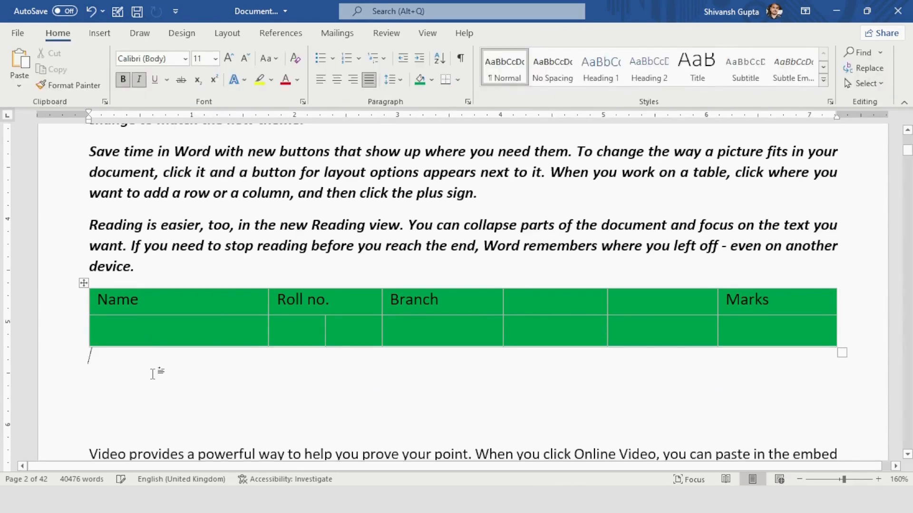
click(391, 307)
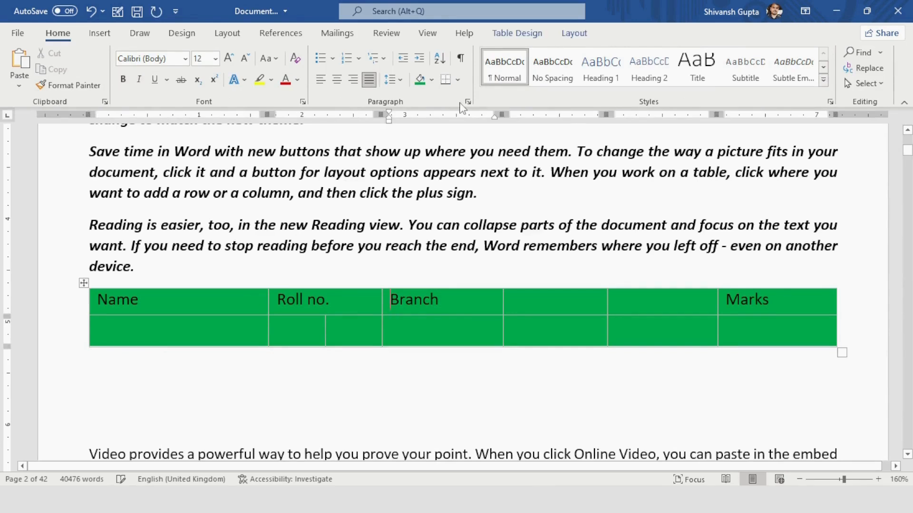
click(516, 32)
click(588, 35)
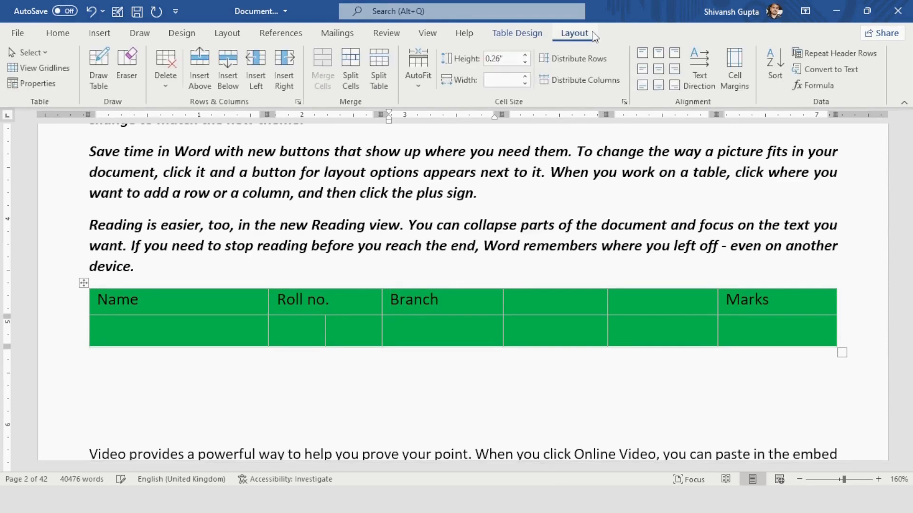
key(End)
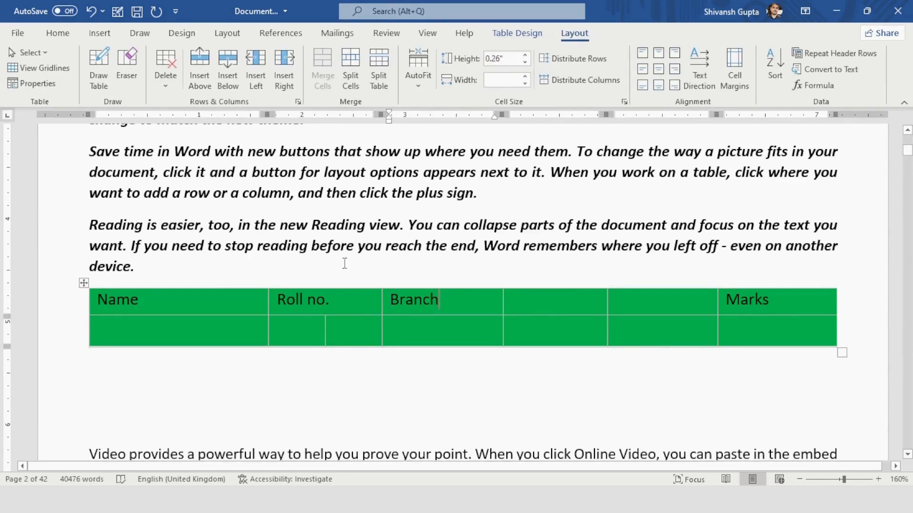
click(340, 216)
click(378, 297)
mouse_move(500, 278)
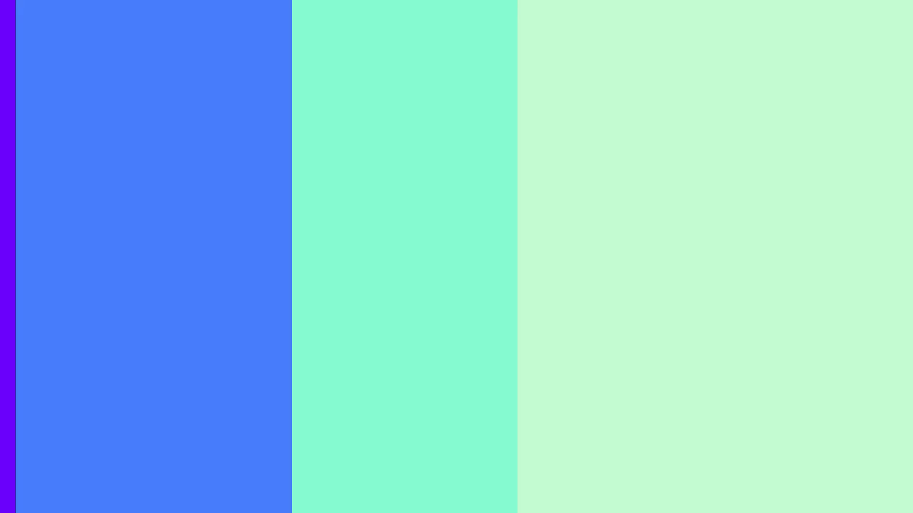
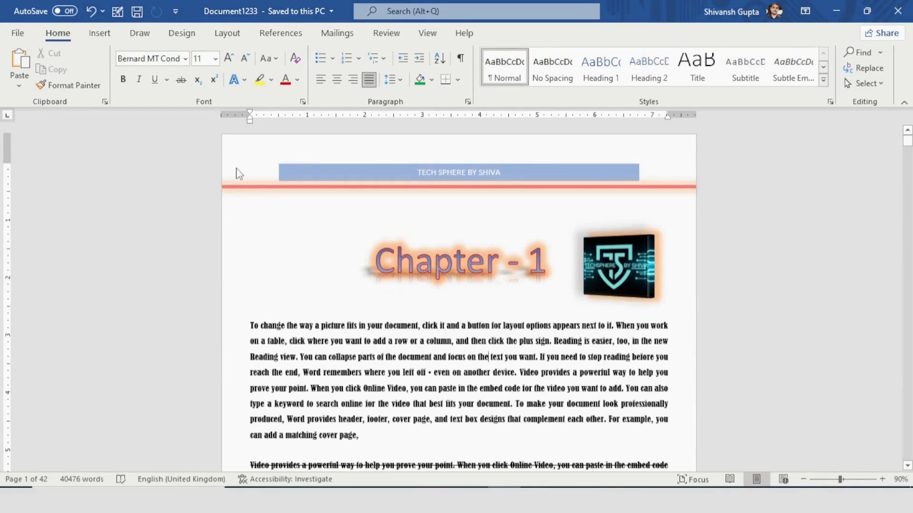
Review the file types offered when saving a copy of the document, keep Word Document, and return without saving
click(19, 33)
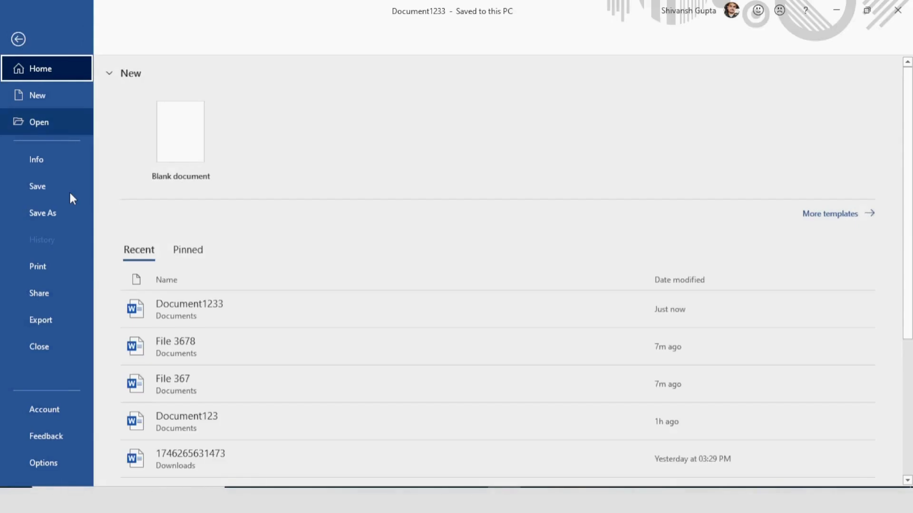
click(71, 213)
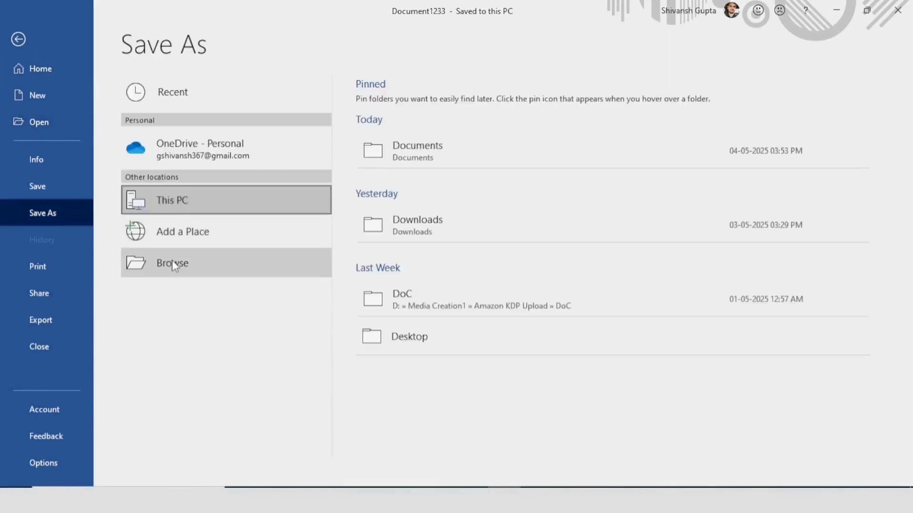
click(174, 265)
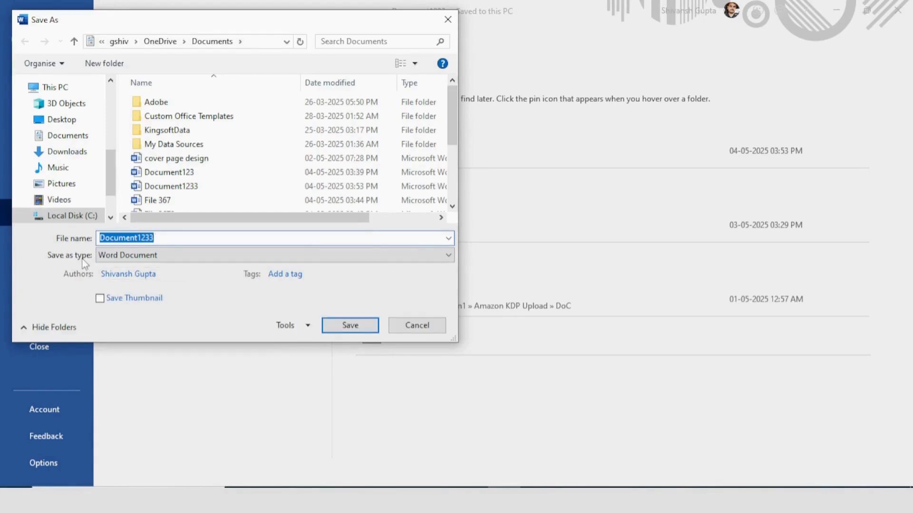
click(115, 257)
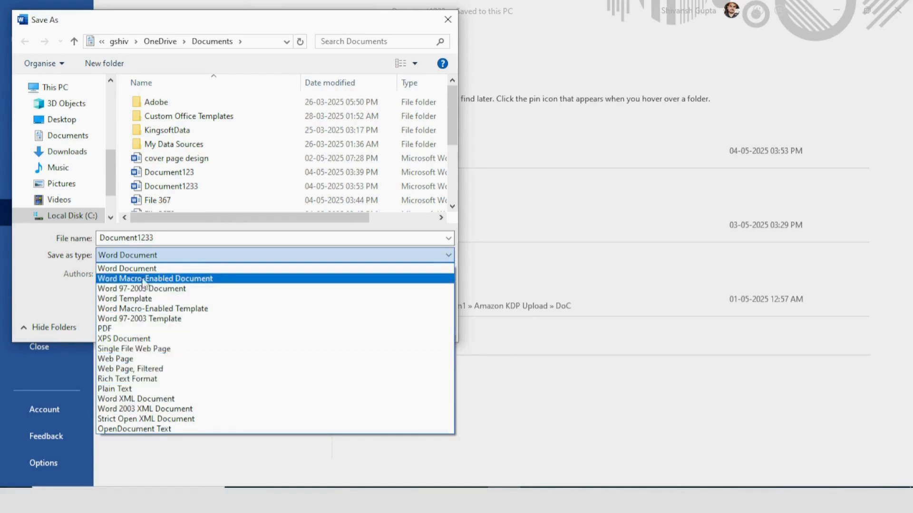
click(158, 268)
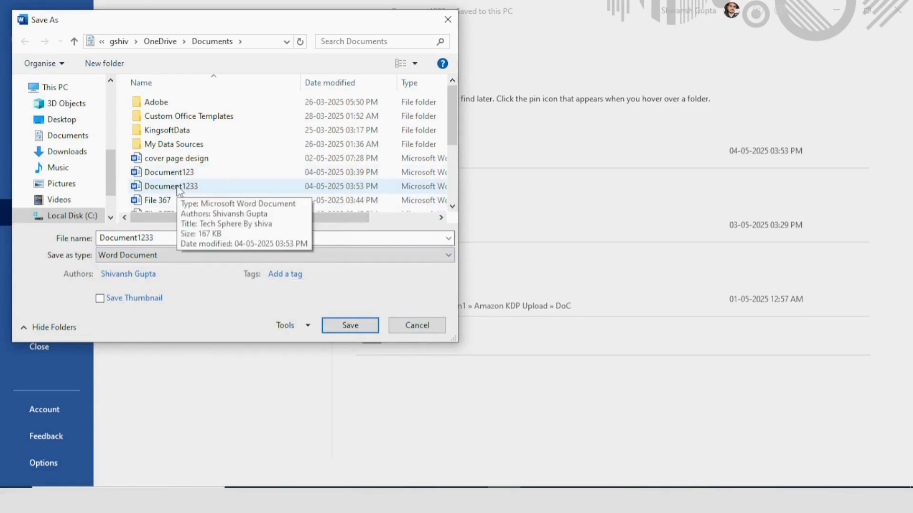
click(417, 325)
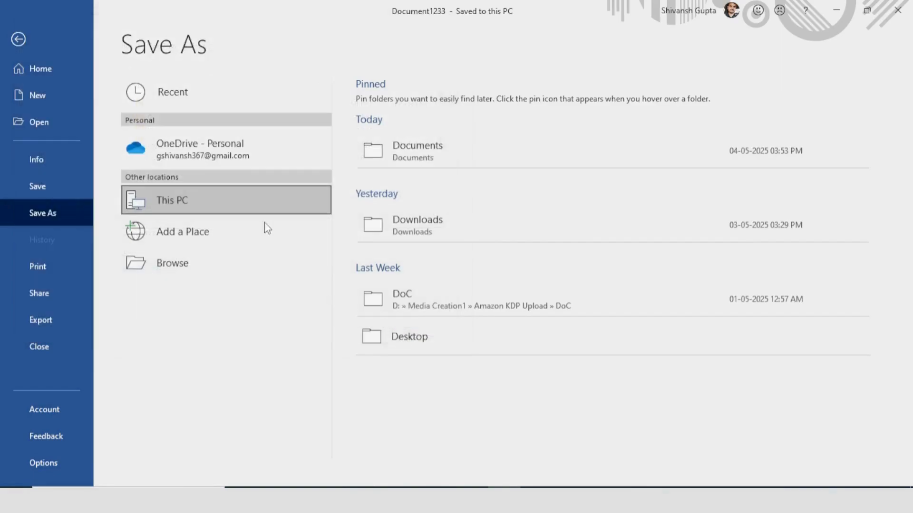
click(18, 39)
Examine the document's name and save status, and skim page 1 down to its footer and back
scroll(364, 341, down, 1)
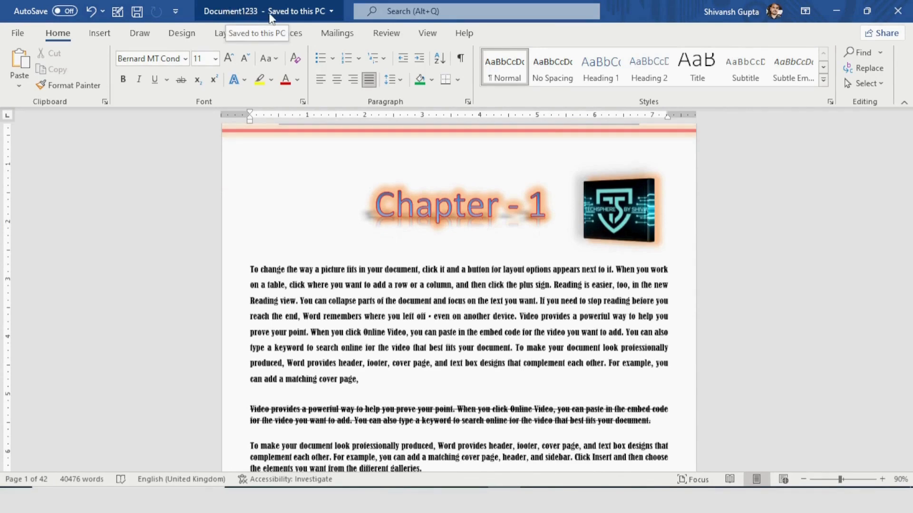
click(331, 13)
click(331, 14)
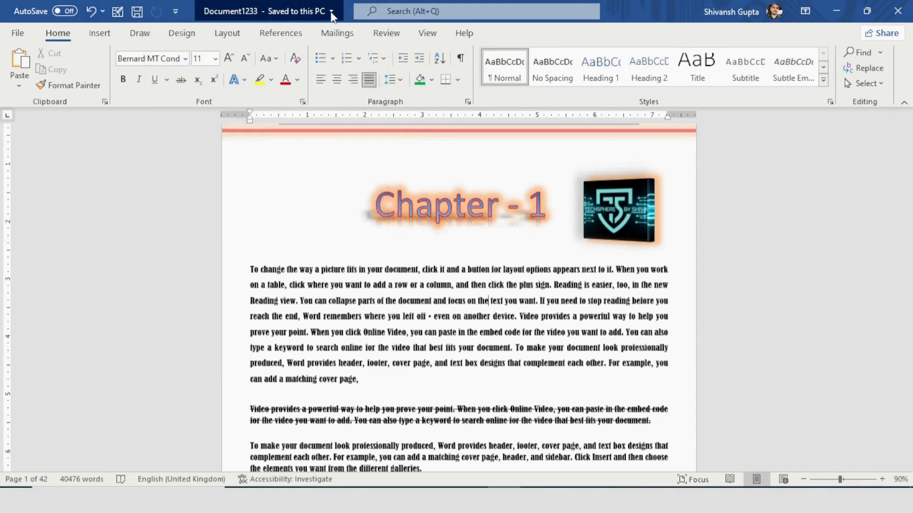
click(331, 13)
click(331, 13)
scroll(307, 313, down, 3)
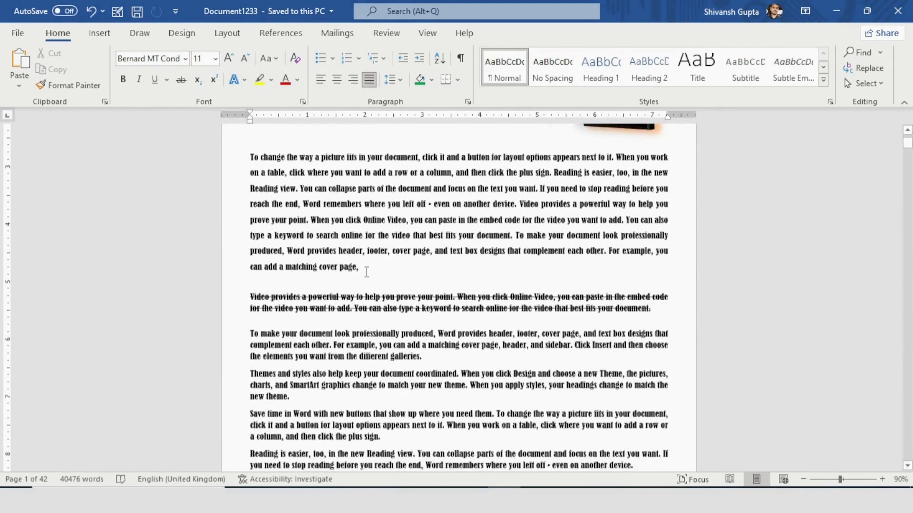
scroll(369, 281, down, 10)
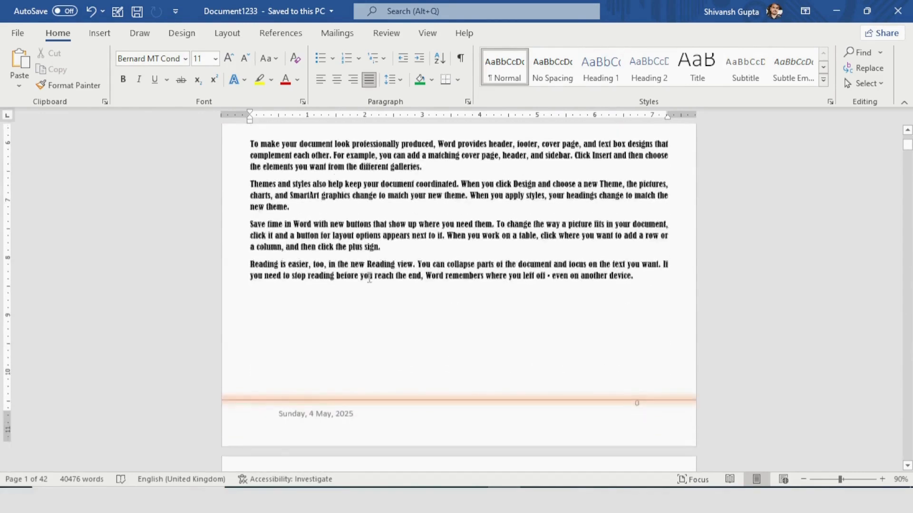
scroll(369, 282, down, 1)
scroll(369, 282, up, 14)
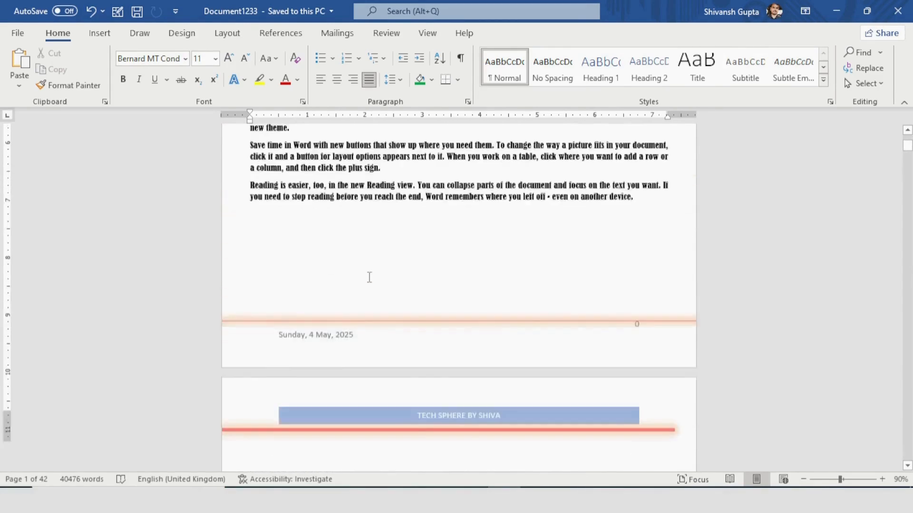
scroll(370, 278, up, 1)
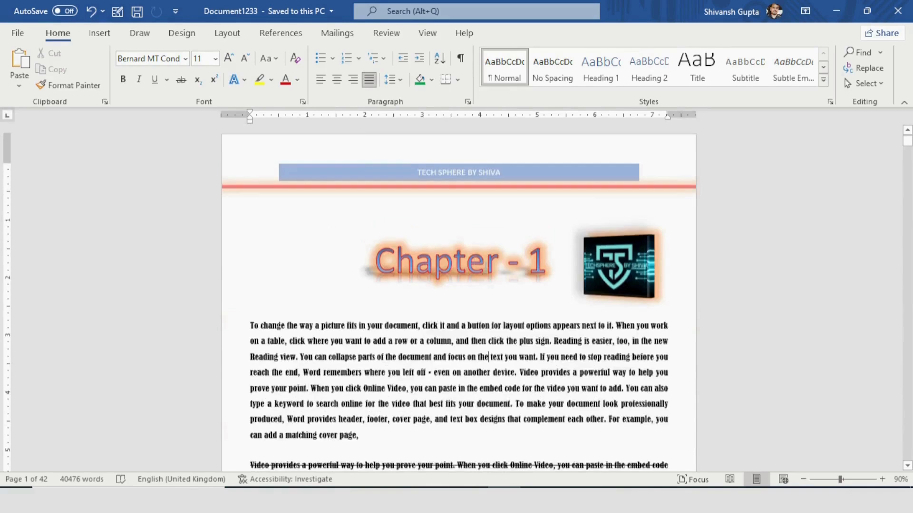
Move the logo picture to the left side of the "Chapter - 1" heading and deselect it
click(633, 267)
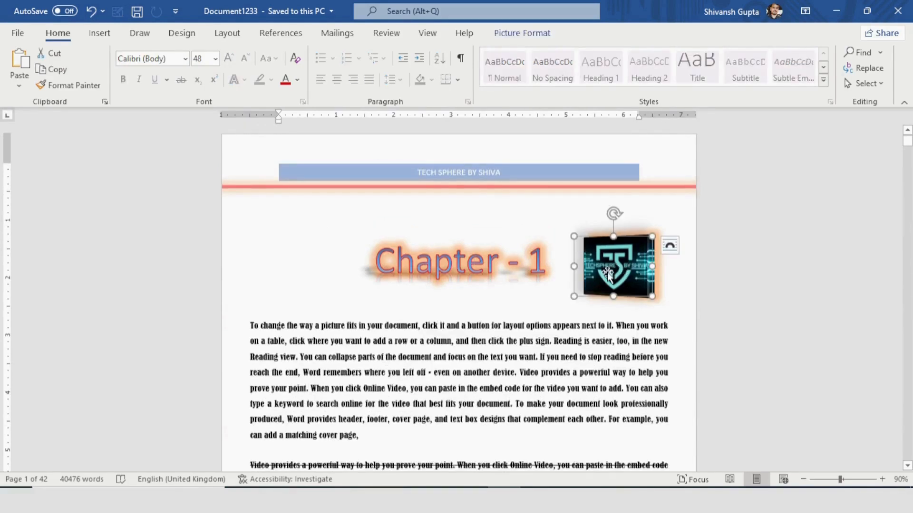
drag(612, 265, 541, 260)
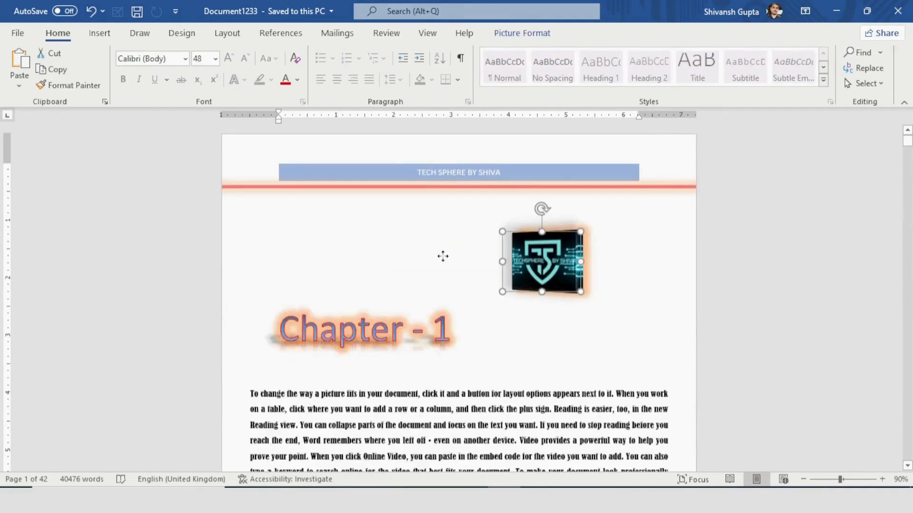
drag(443, 256, 290, 254)
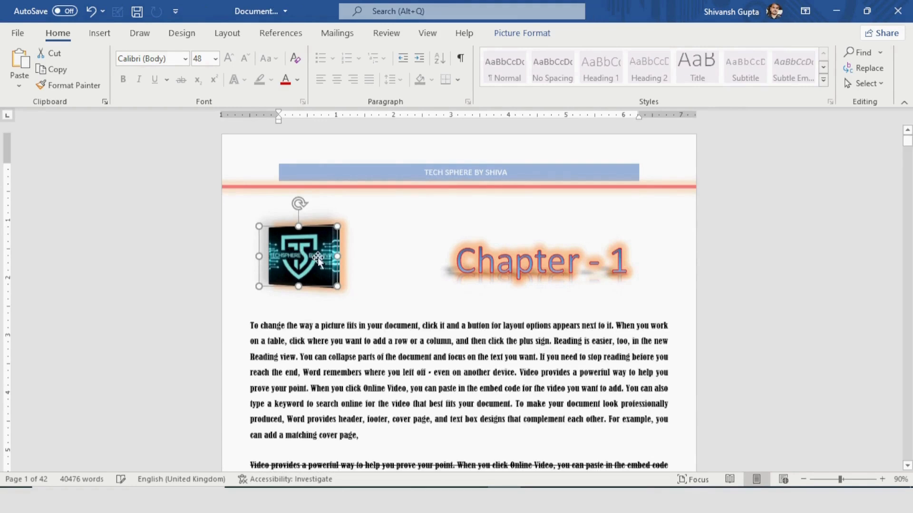
click(402, 310)
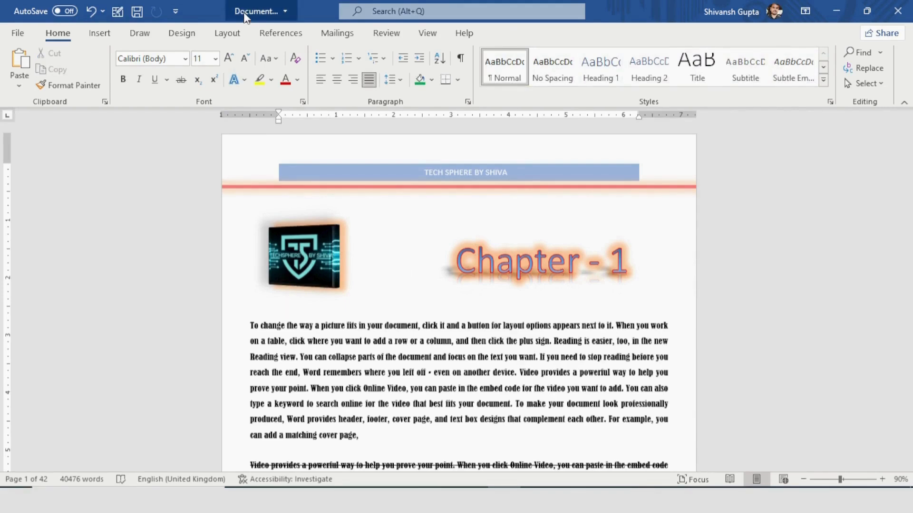
click(386, 357)
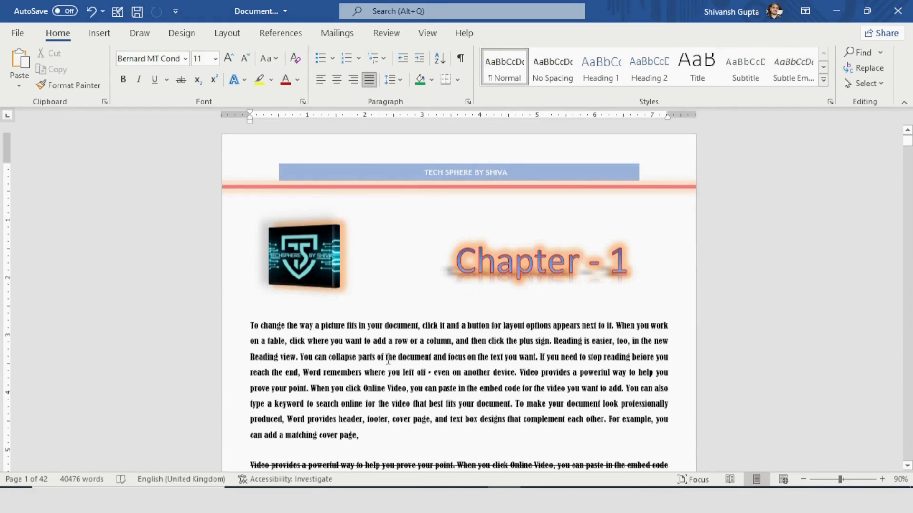
Save the changes to Document1233 under its existing name
key(ctrl+s)
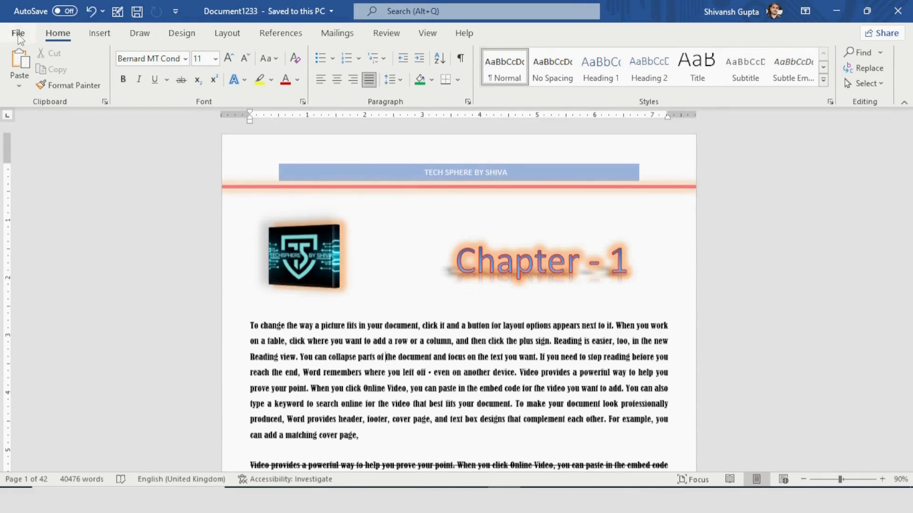
click(19, 34)
click(53, 189)
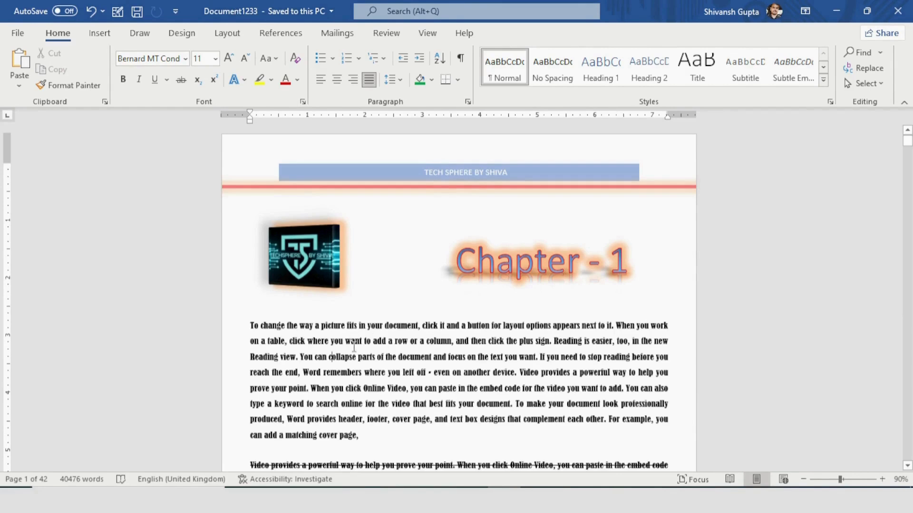
Review the Save As dialog for storing a copy of Document1233 in the Documents folder, and return without saving
click(18, 33)
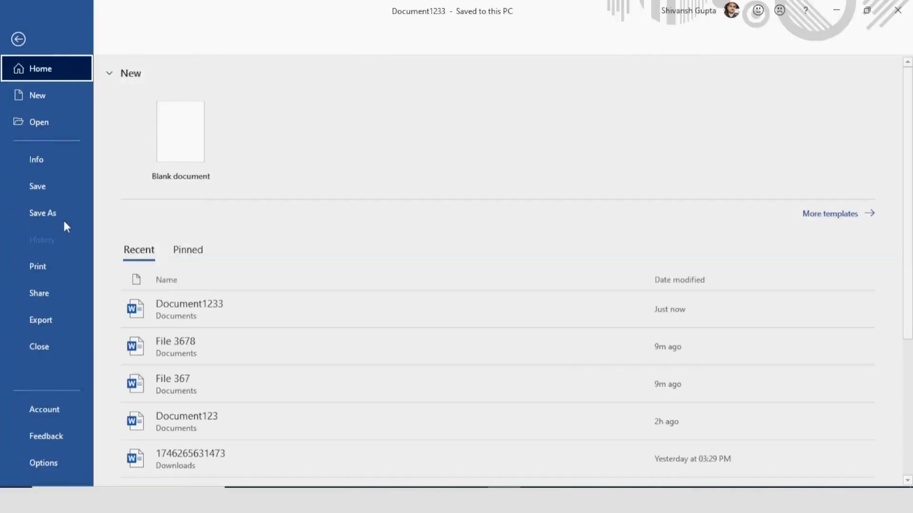
click(60, 214)
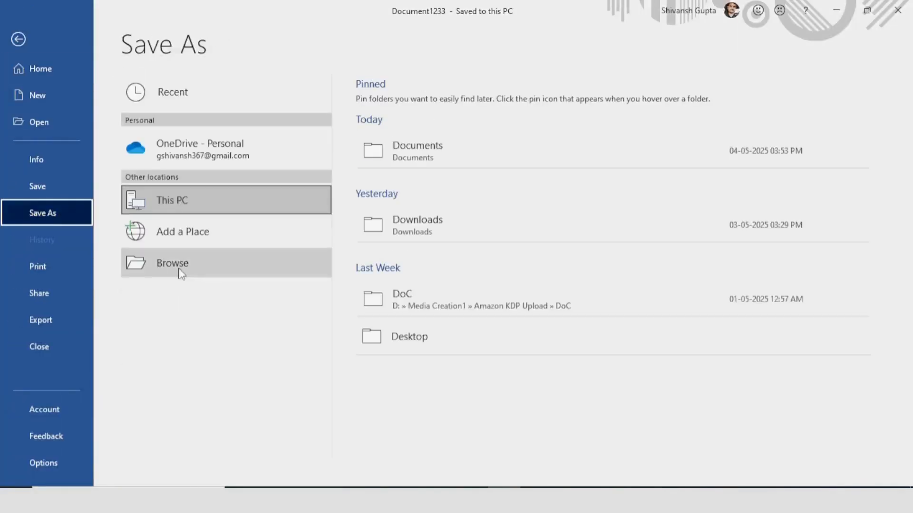
click(180, 266)
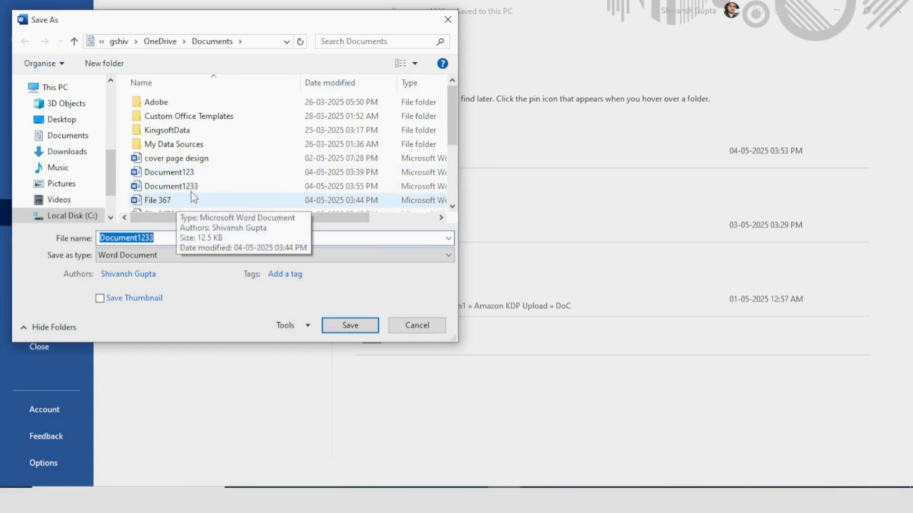
click(167, 242)
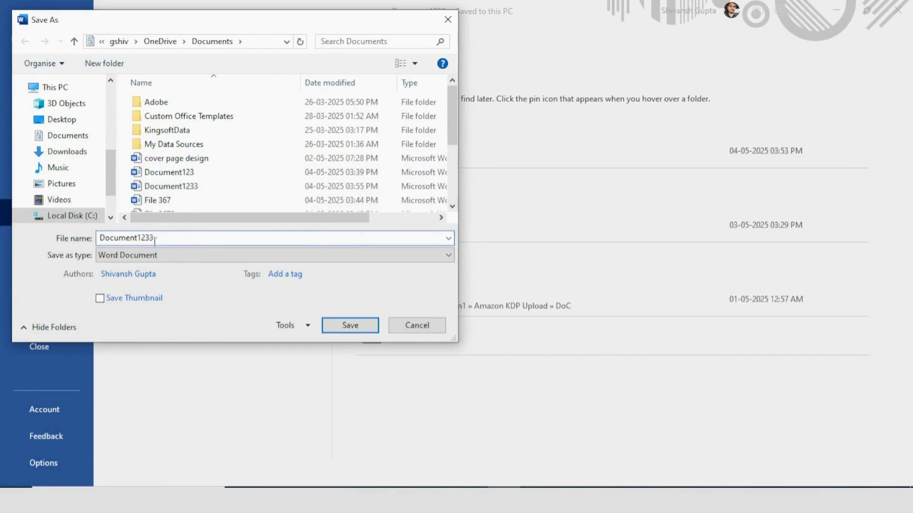
click(399, 327)
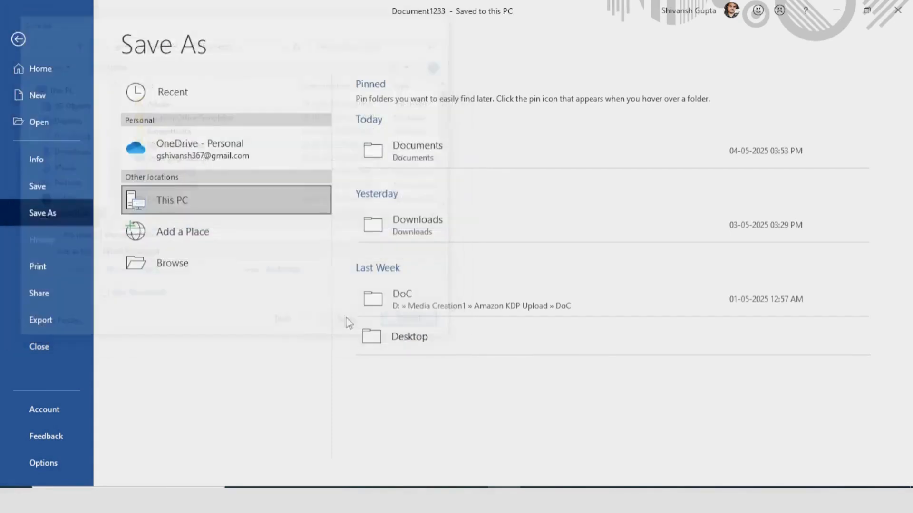
click(18, 39)
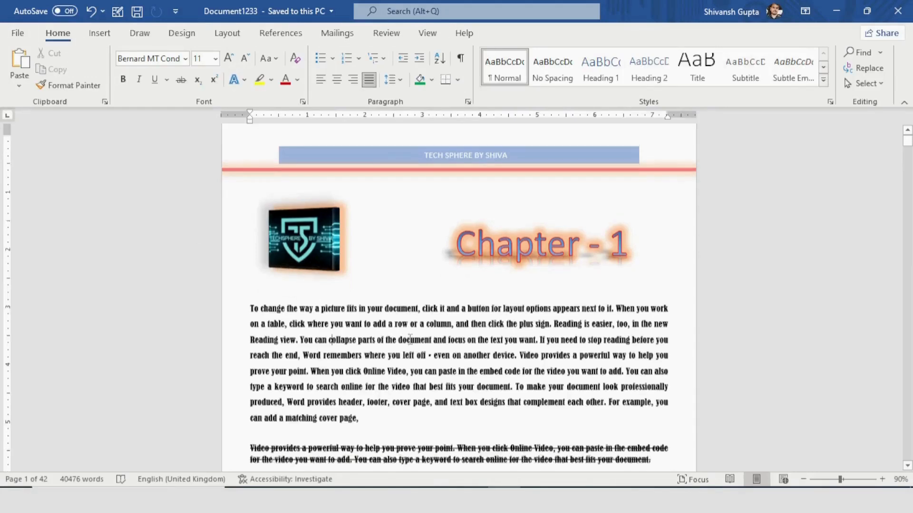
scroll(410, 339, down, 3)
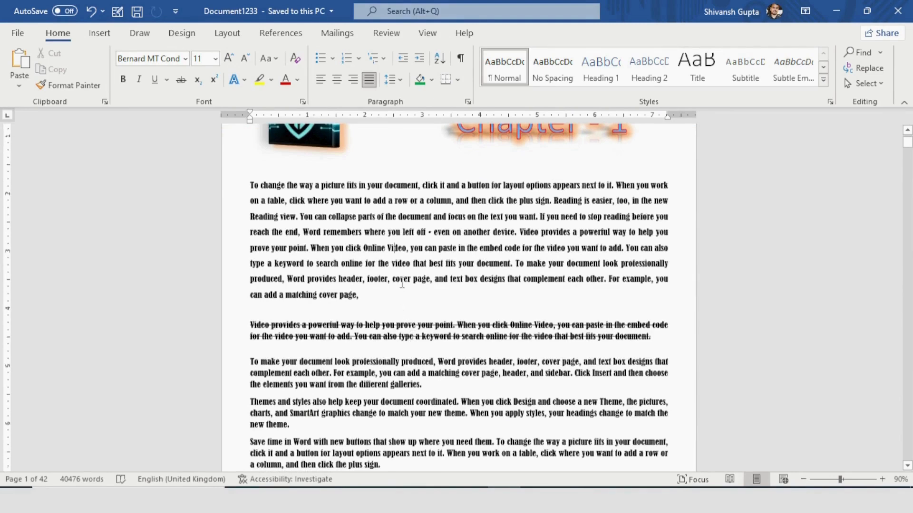
scroll(396, 247, up, 2)
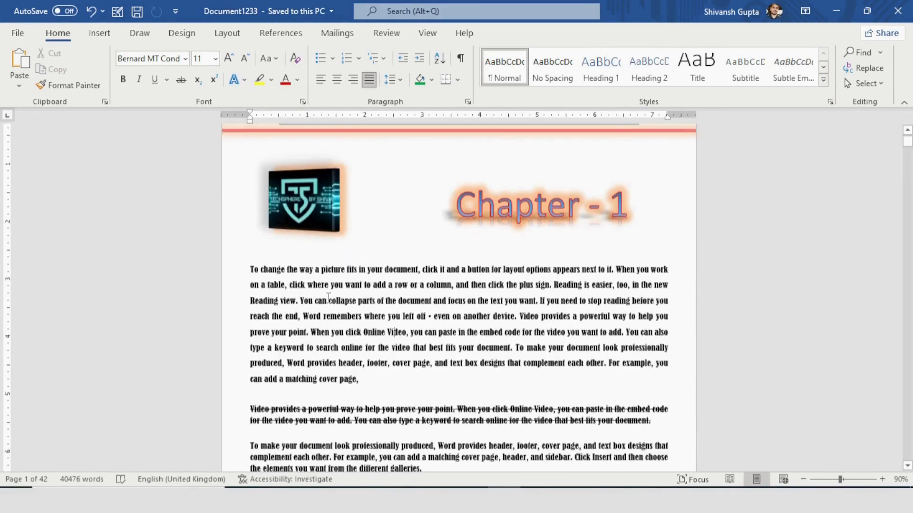
scroll(331, 287, down, 1)
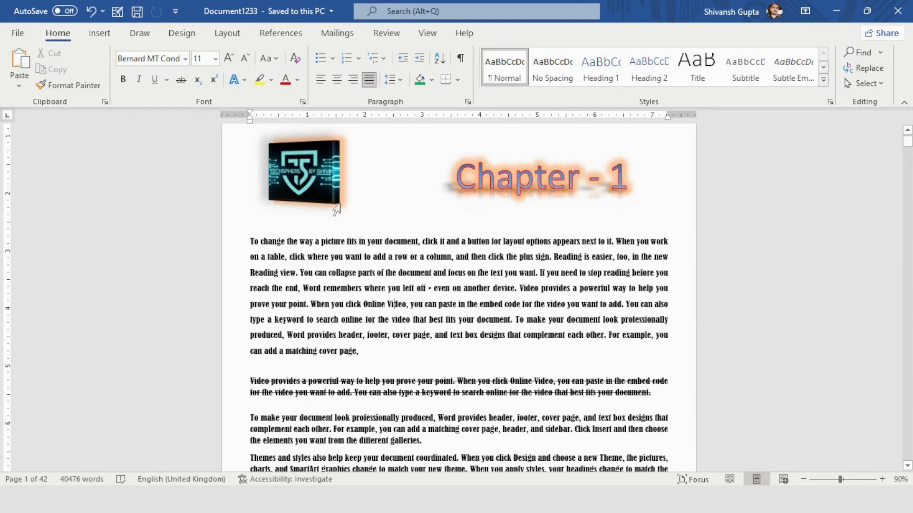
scroll(430, 278, down, 4)
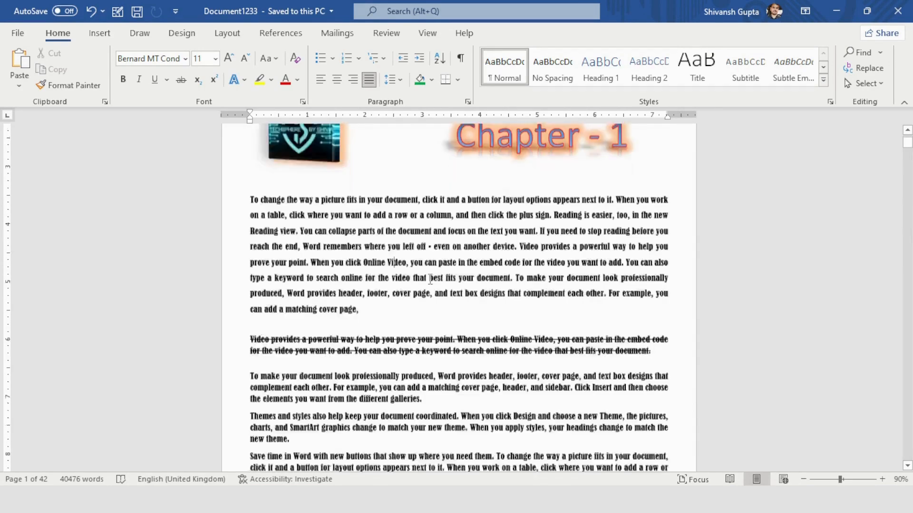
scroll(430, 279, down, 3)
scroll(431, 279, up, 9)
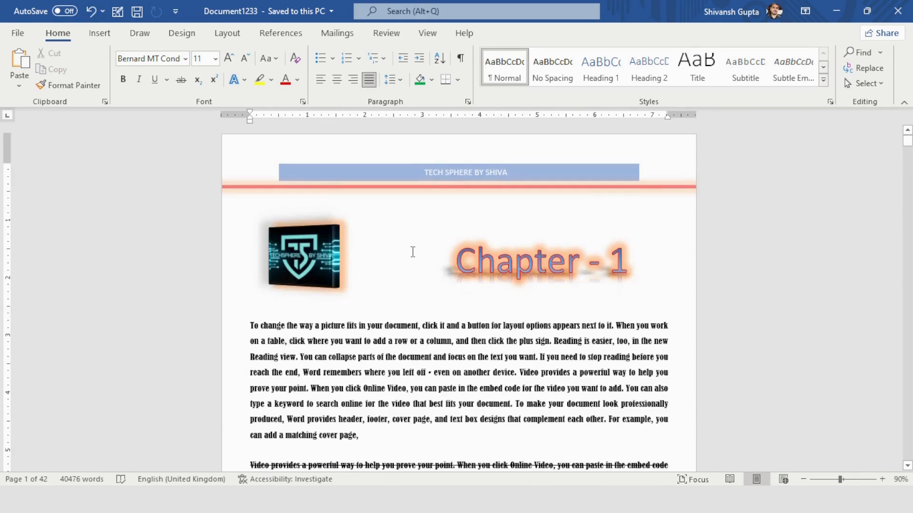
Turn off printing of background colors and images through the print page setup's print options
click(19, 33)
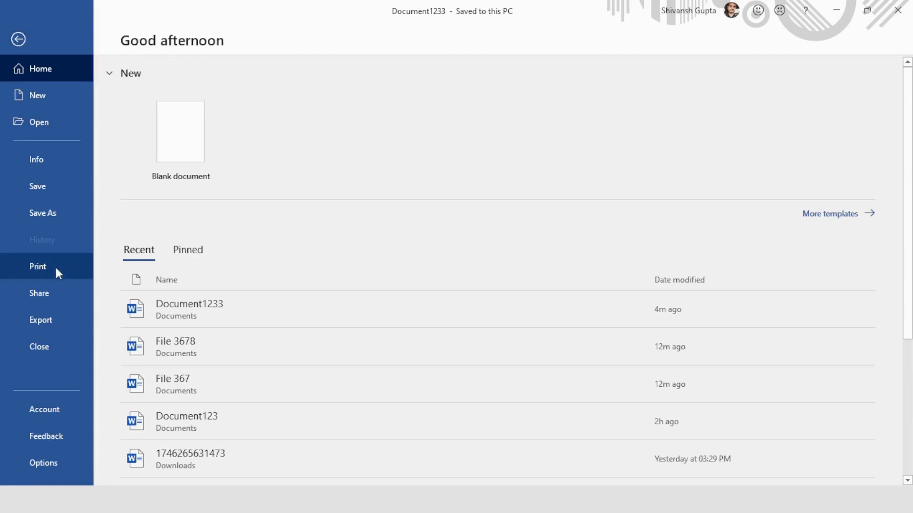
click(55, 267)
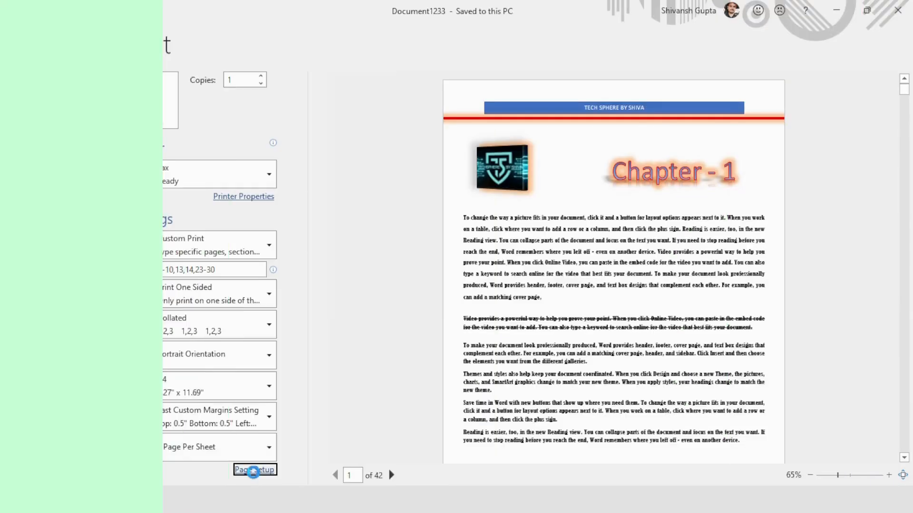
click(256, 471)
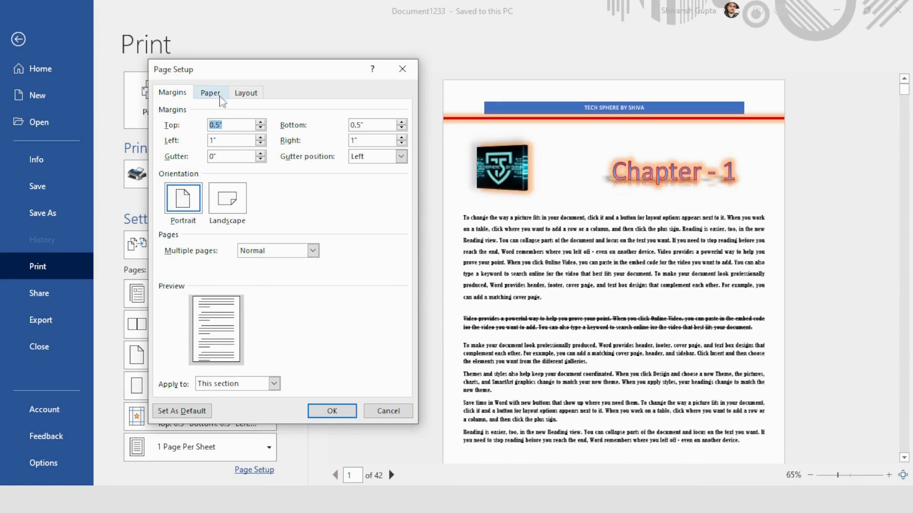
click(214, 93)
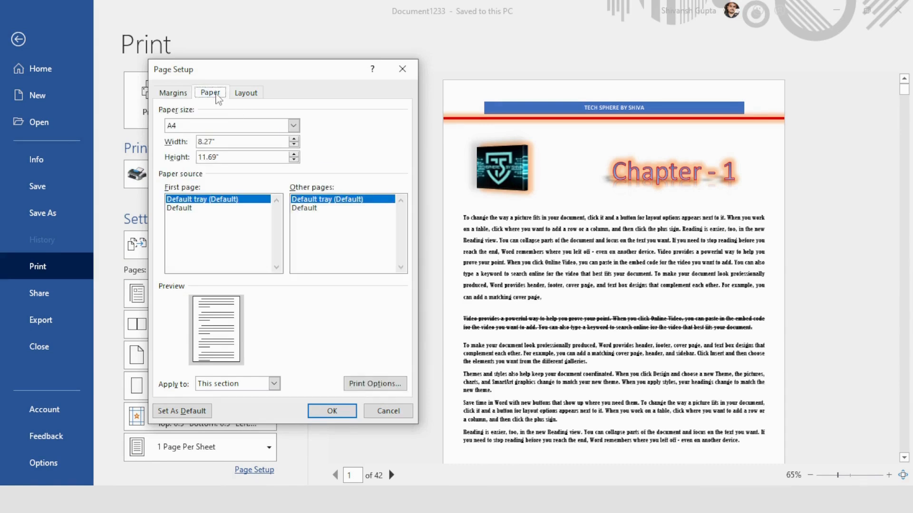
click(363, 384)
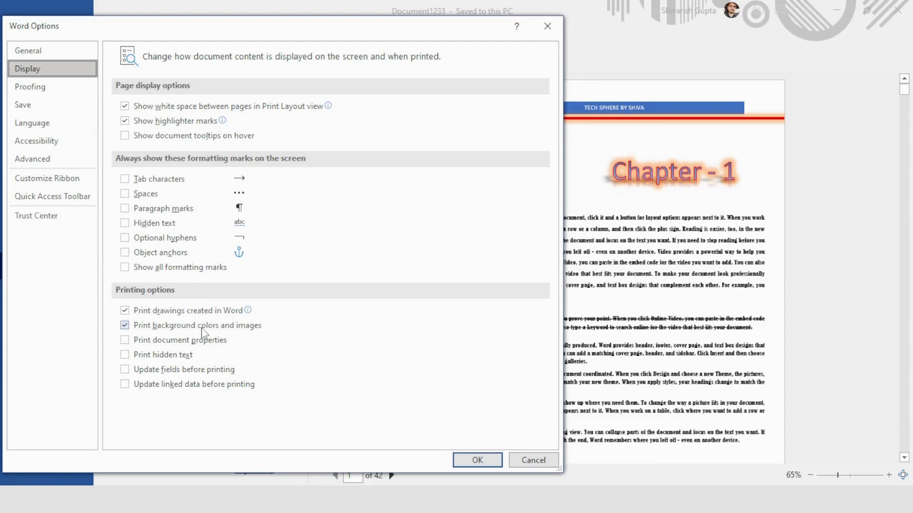
click(125, 328)
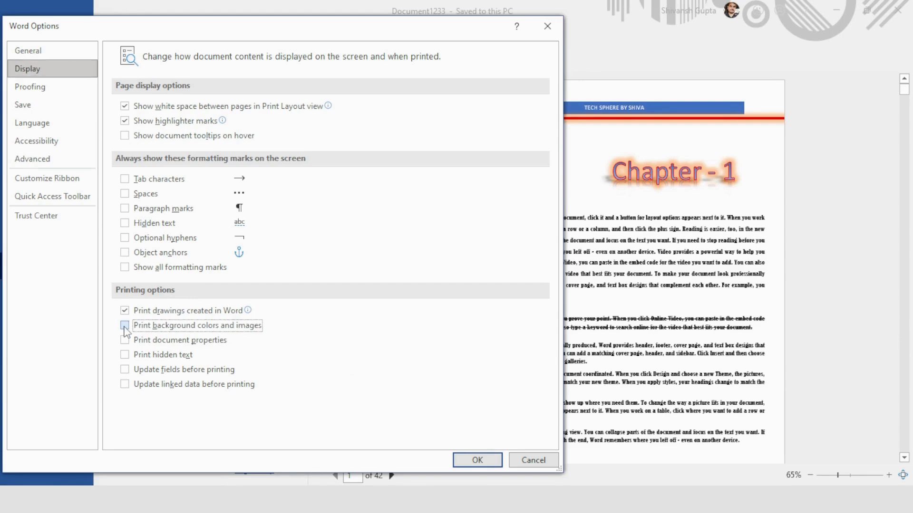
click(476, 461)
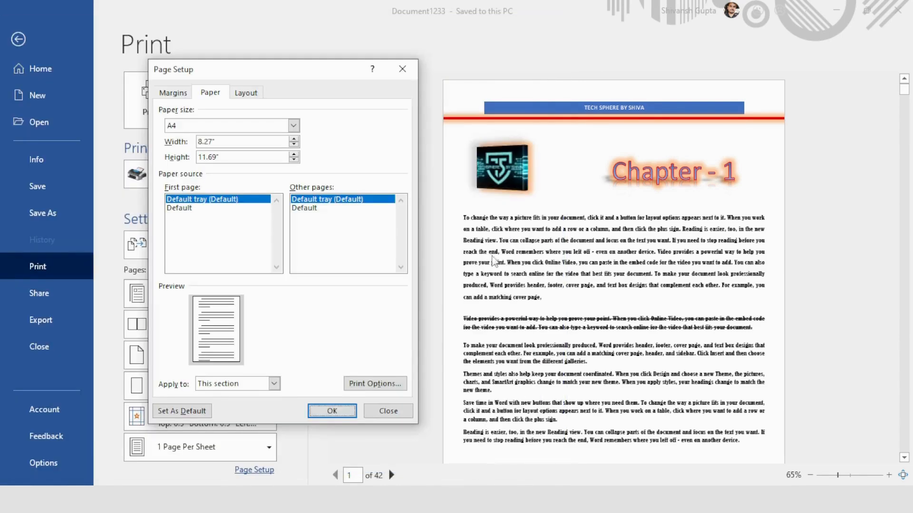
click(366, 412)
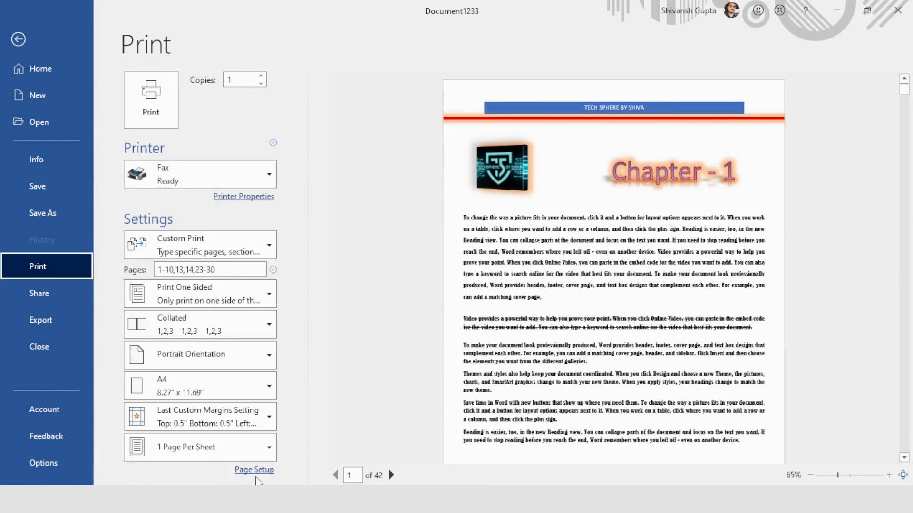
Turn printing of background colors and images back on in the print options, and return to the document
click(256, 471)
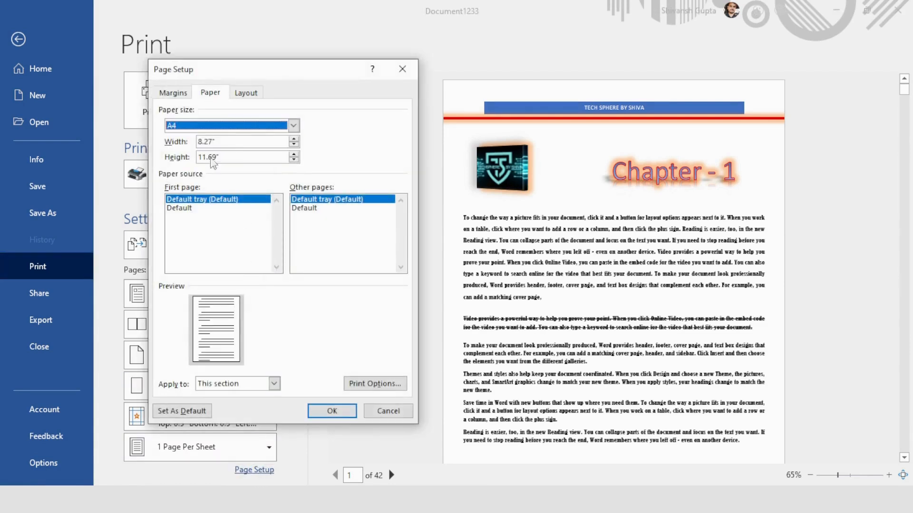
click(366, 386)
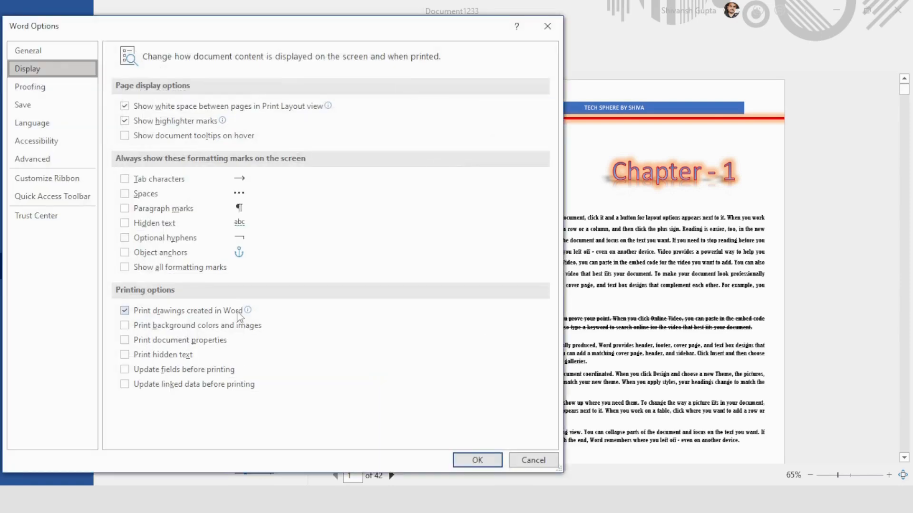
click(125, 325)
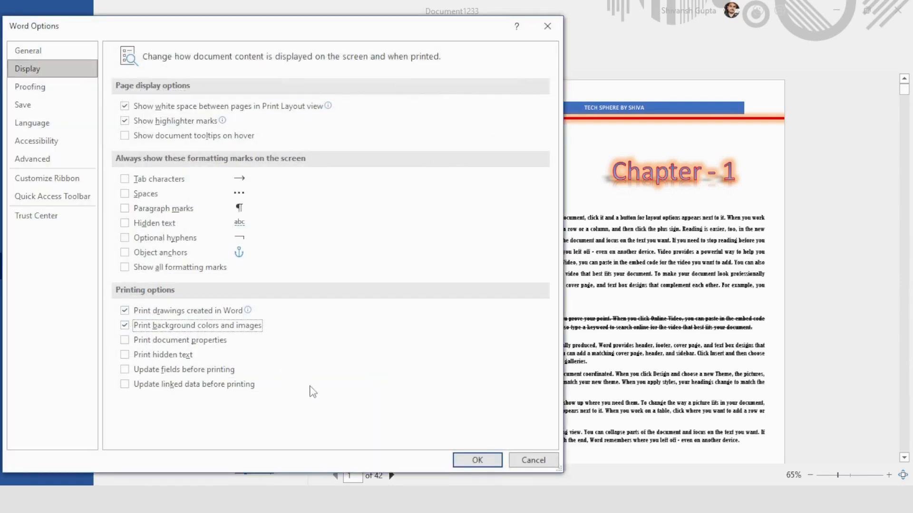
click(477, 460)
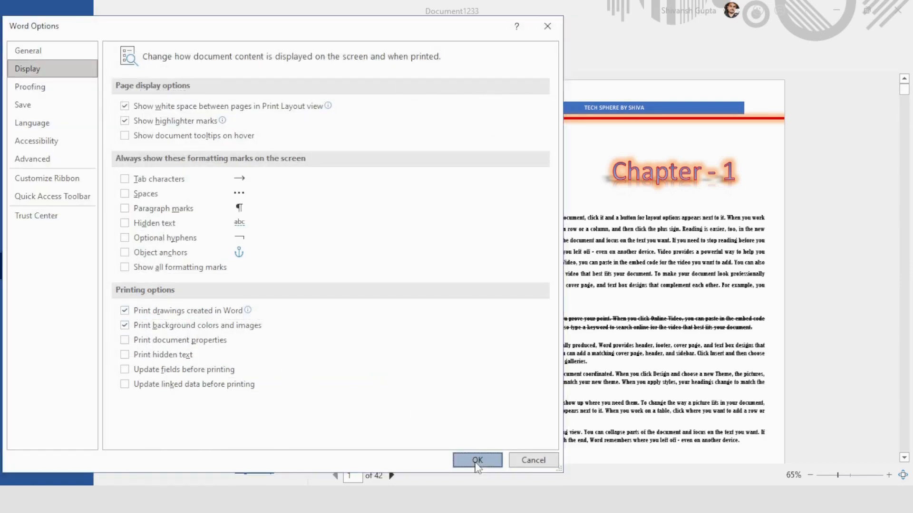
click(334, 407)
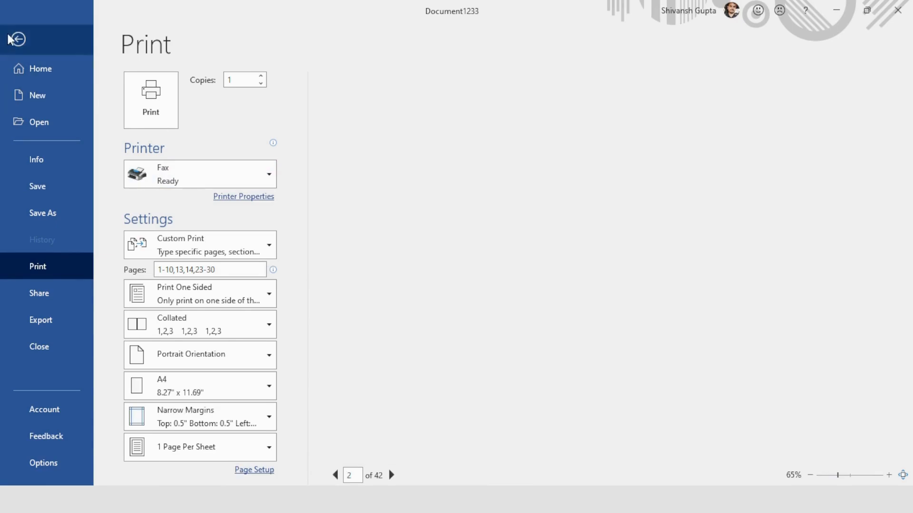
click(18, 39)
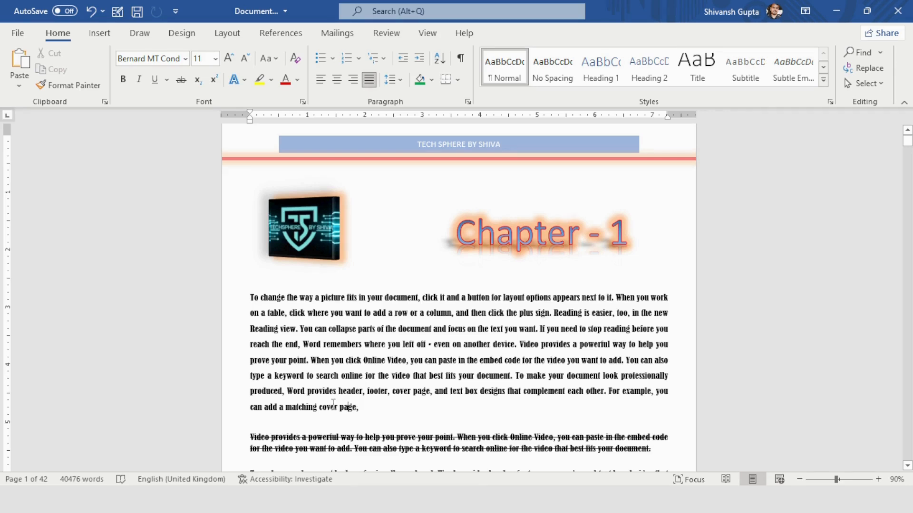
Select the whole first body paragraph under the "Chapter - 1" heading
drag(362, 407, 252, 301)
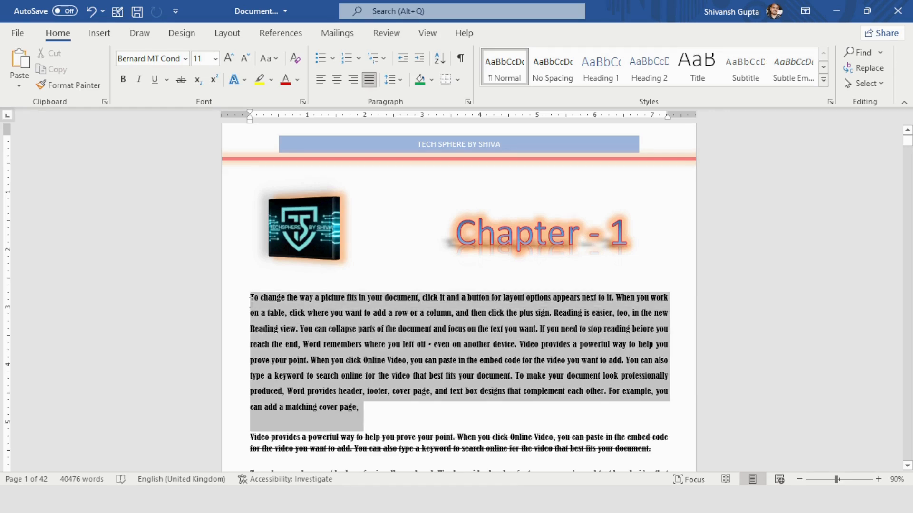
click(265, 331)
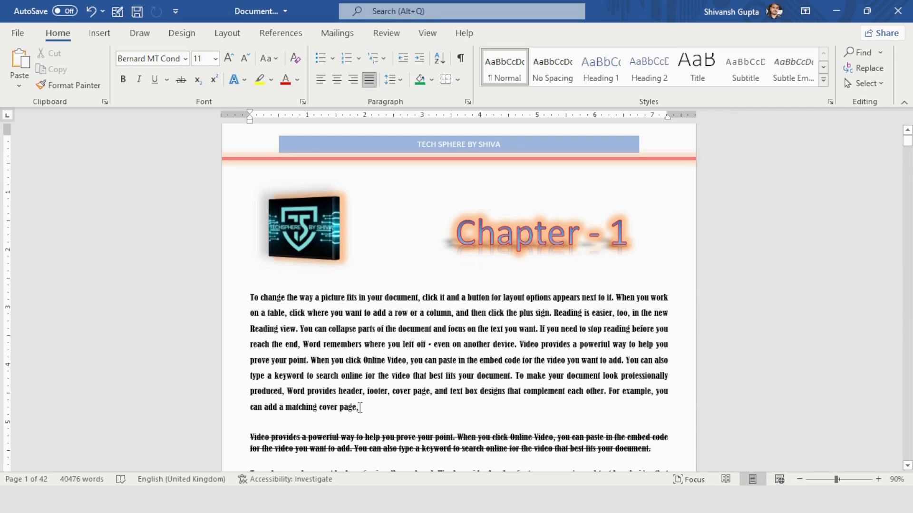
drag(360, 407, 251, 300)
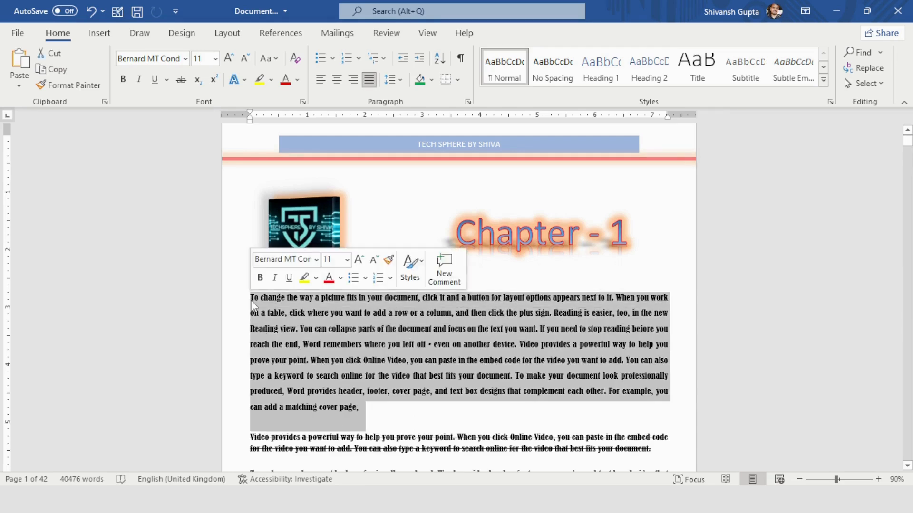